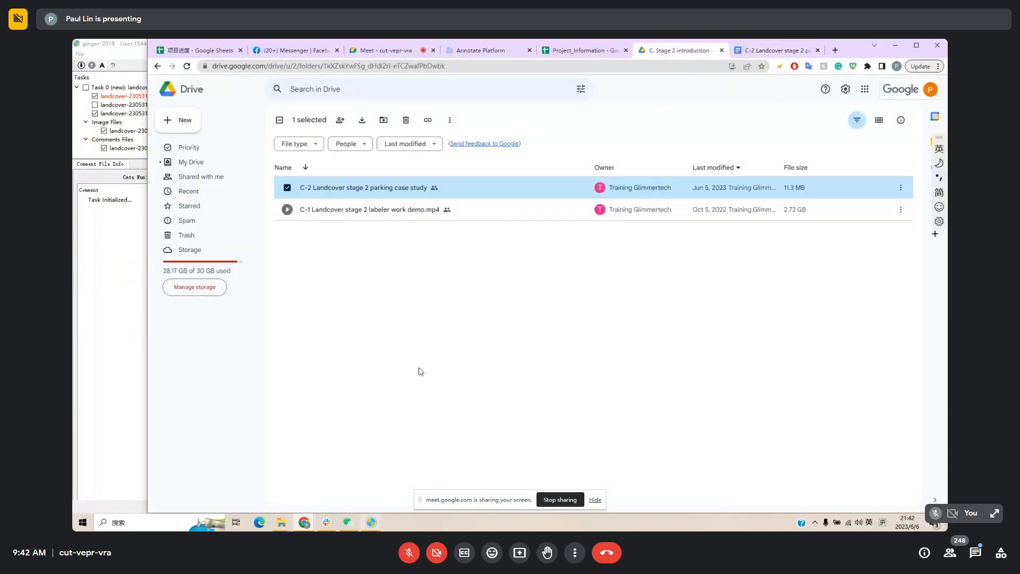
# Switch to the ginger-2018 window with task landcover-230531-3-v2-355812 and review the label categories from building down to swimming_pool.
pyautogui.click(371, 522)
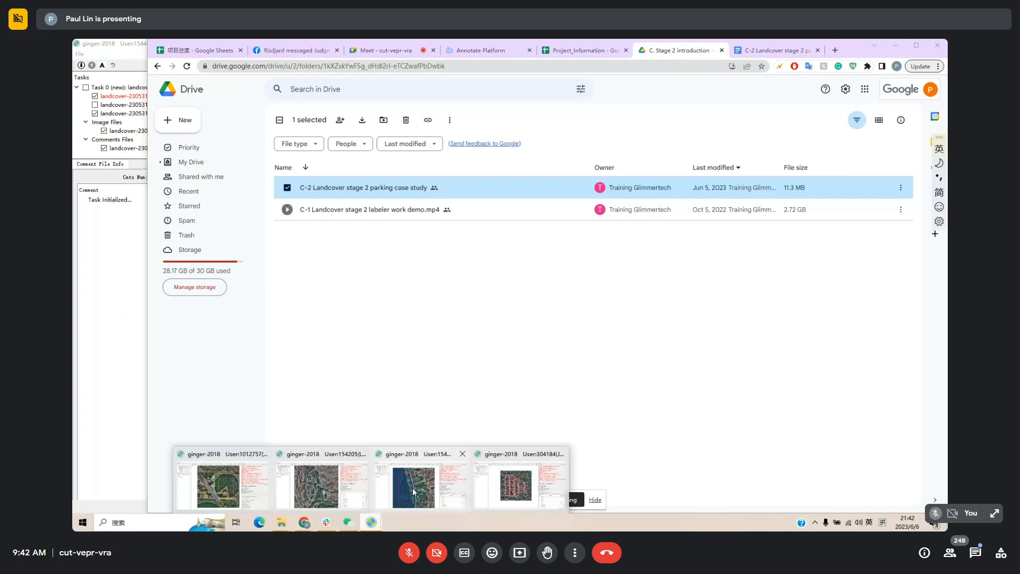
pyautogui.click(413, 488)
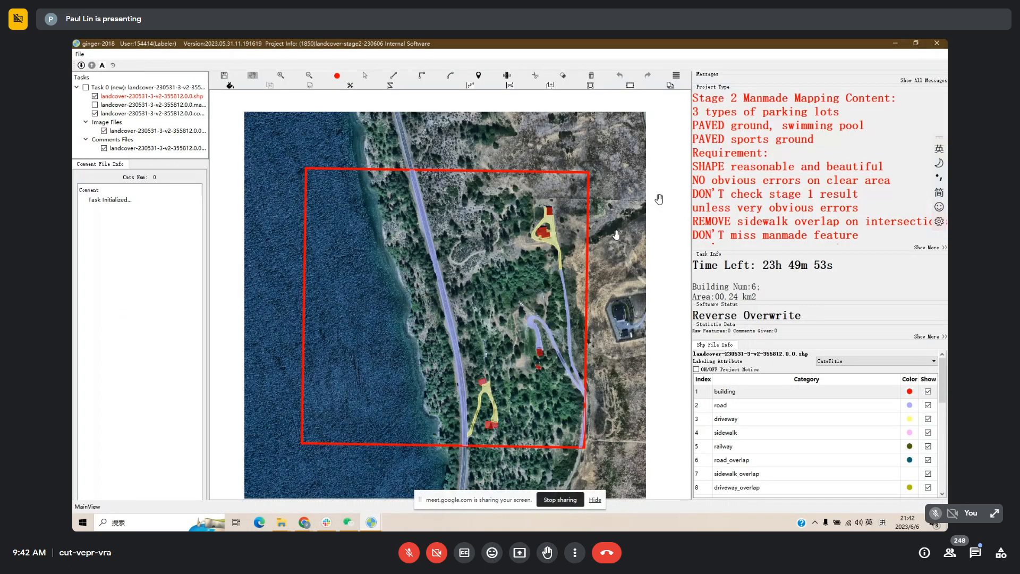
pyautogui.scroll(-5, 789, 418)
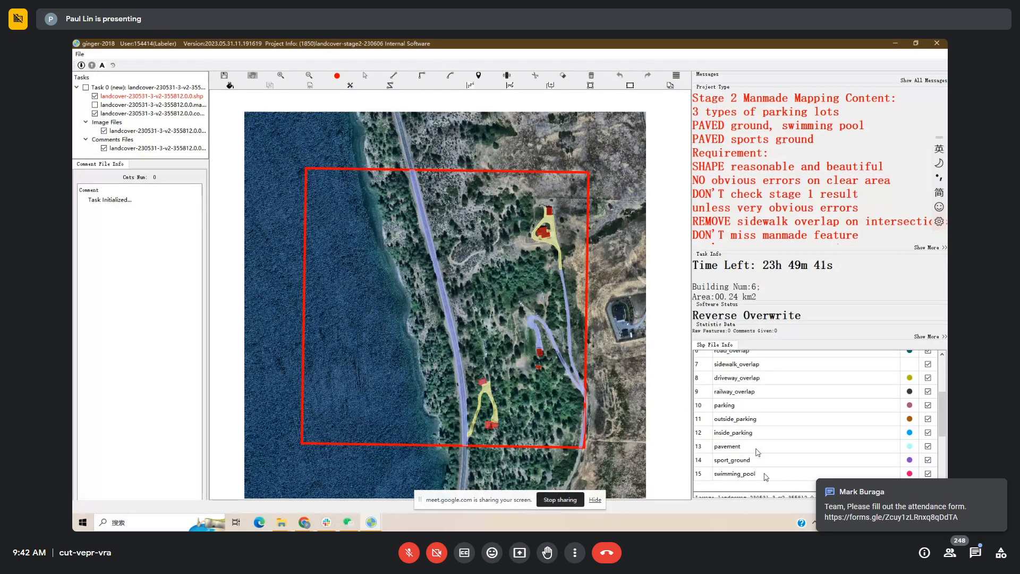
pyautogui.scroll(-1, 800, 387)
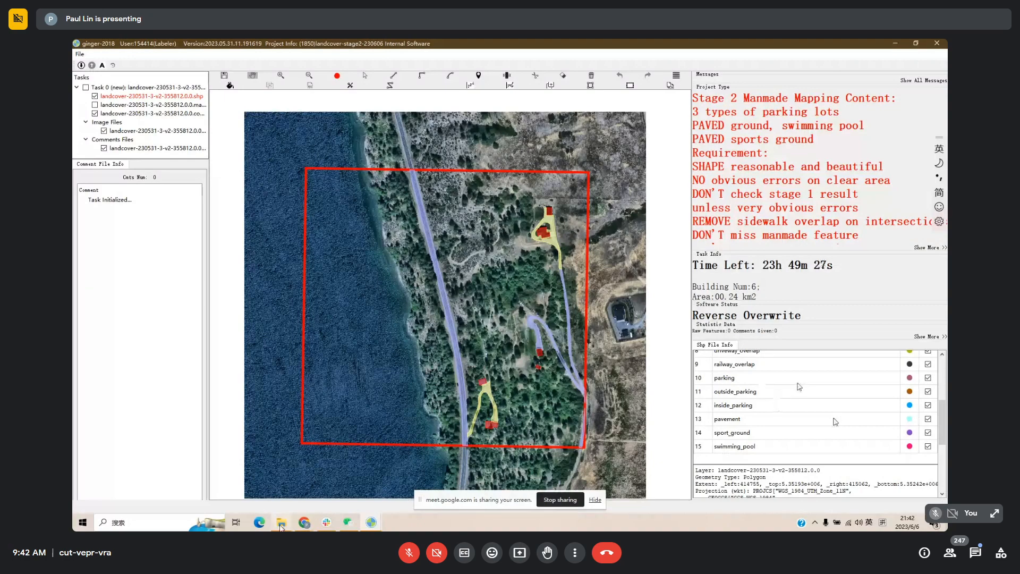
# Switch to Chrome, open the "C-2 Landcover stage 2 parking case study" document and read the definitions of the three parking types.
pyautogui.moveTo(304, 521)
pyautogui.click(254, 481)
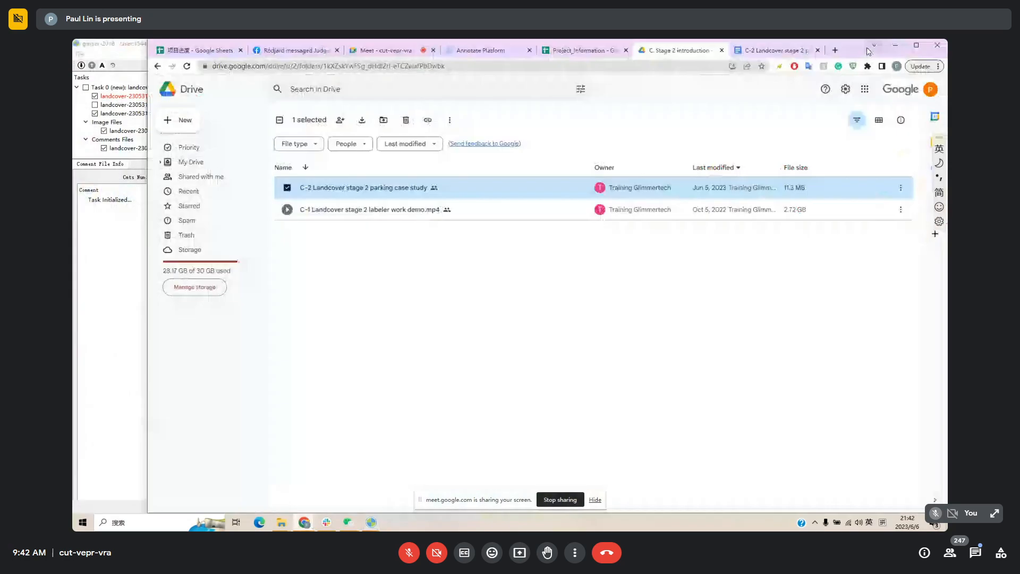
pyautogui.click(774, 52)
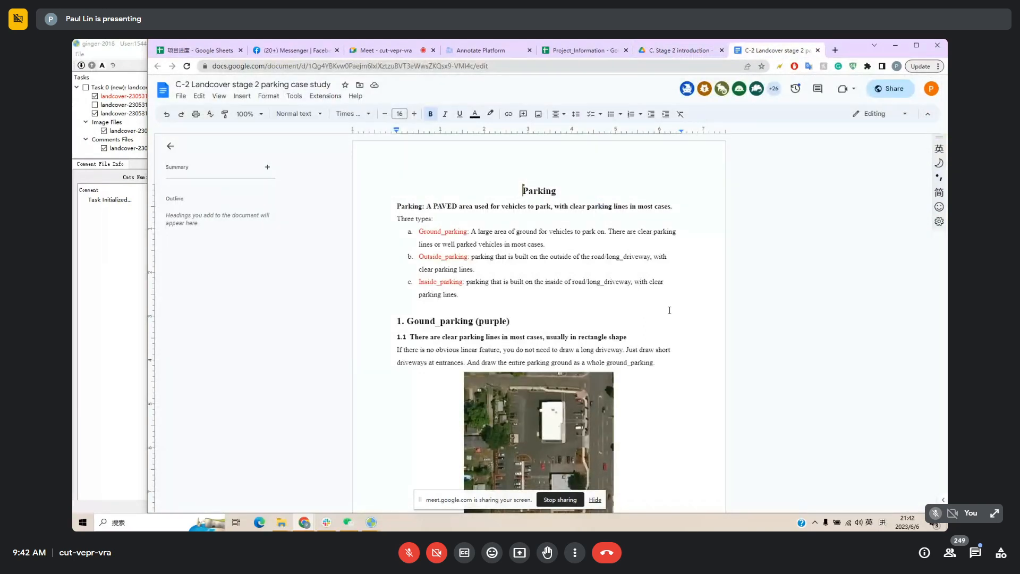
pyautogui.scroll(-2, 599, 219)
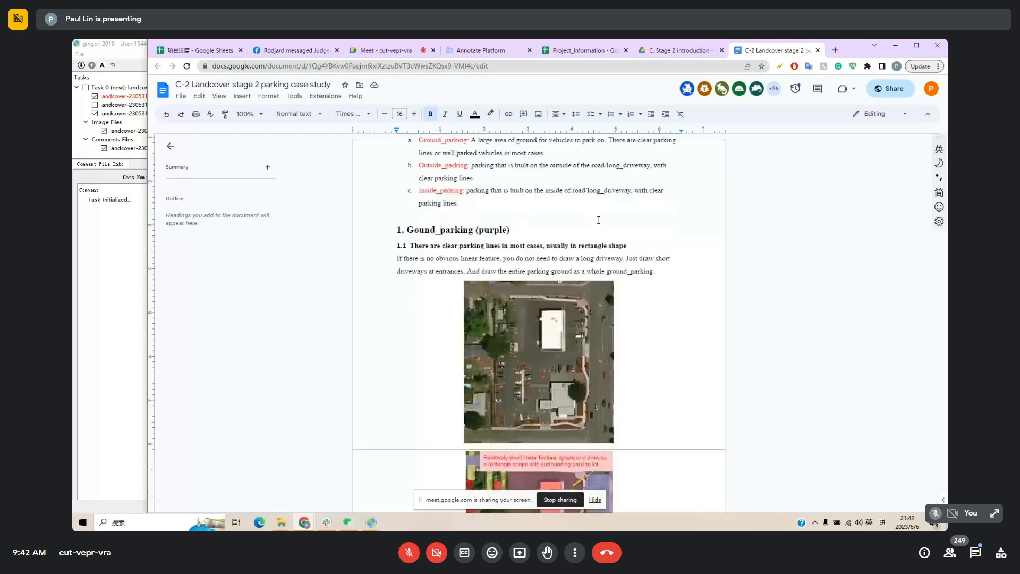
pyautogui.scroll(-3, 523, 254)
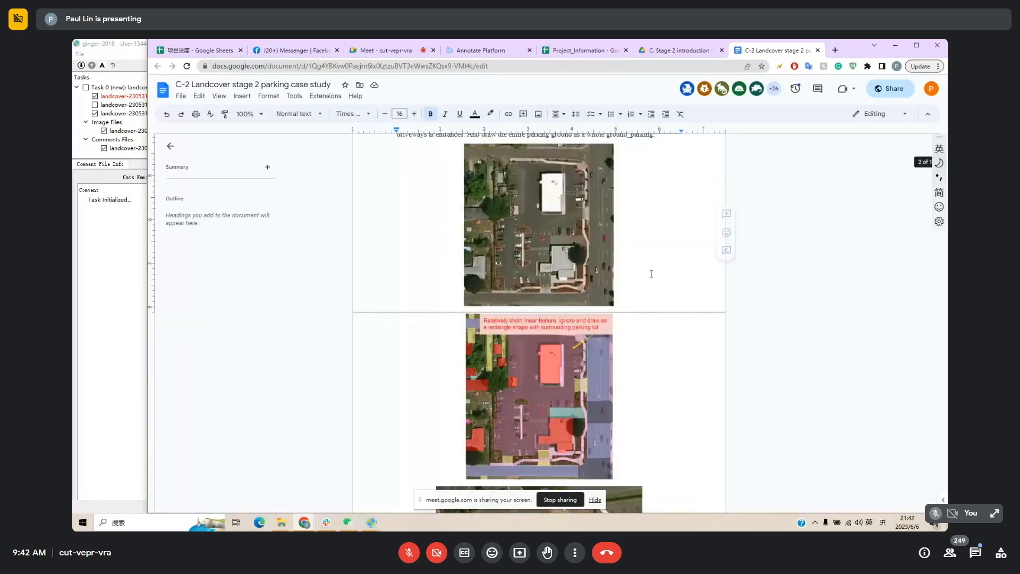
pyautogui.scroll(3, 643, 312)
pyautogui.scroll(1, 649, 263)
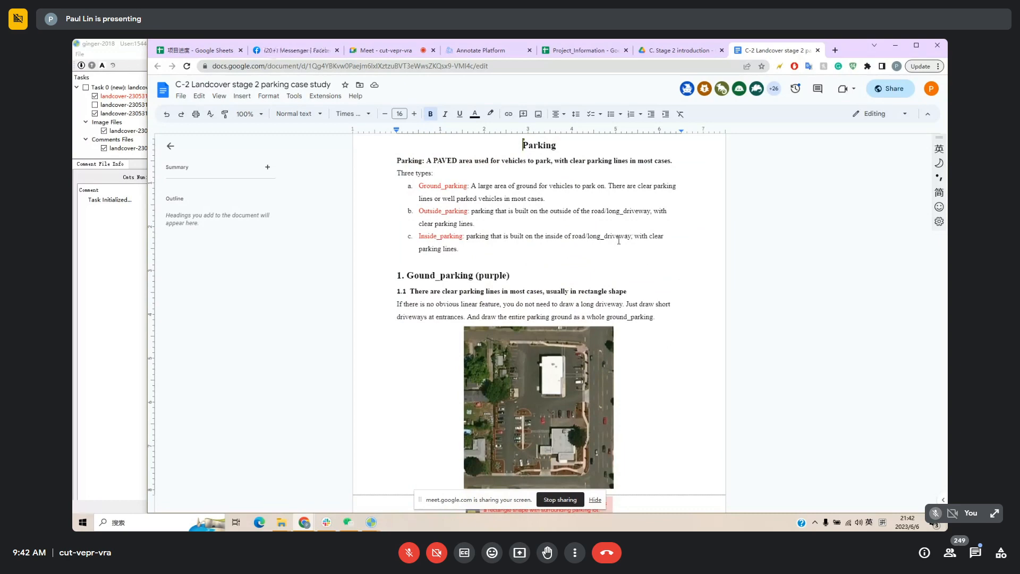
# Examine the original and labeled image pairs for rectangular ground parking in section 1.1.
pyautogui.scroll(-2, 622, 243)
pyautogui.scroll(-2, 625, 246)
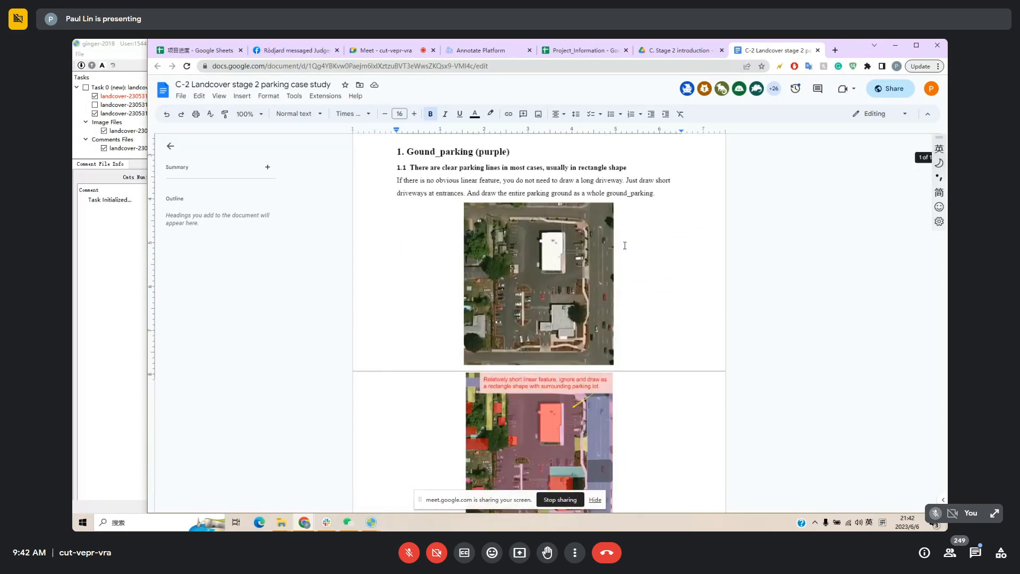
pyautogui.scroll(-1, 511, 320)
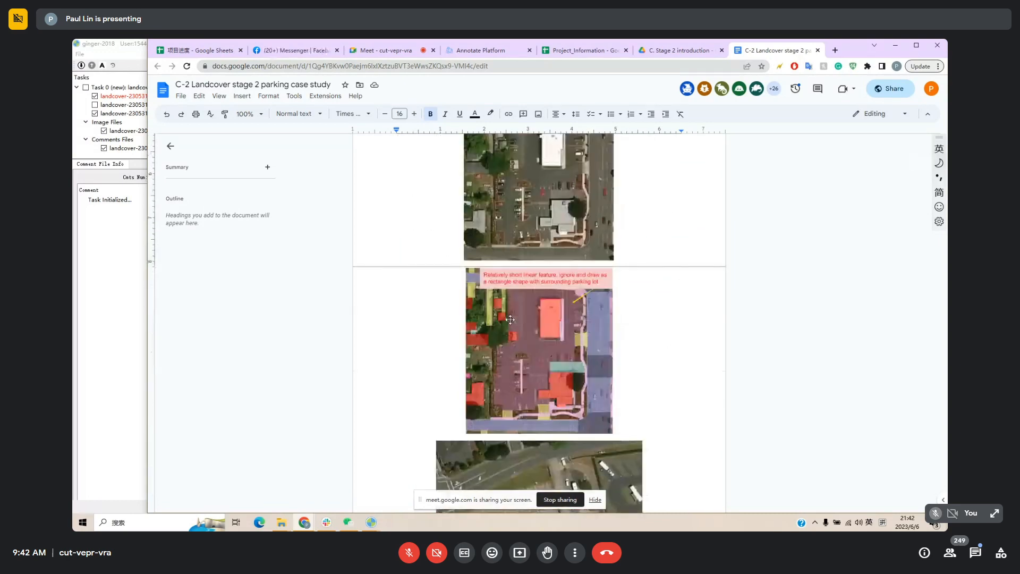
pyautogui.scroll(-3, 510, 319)
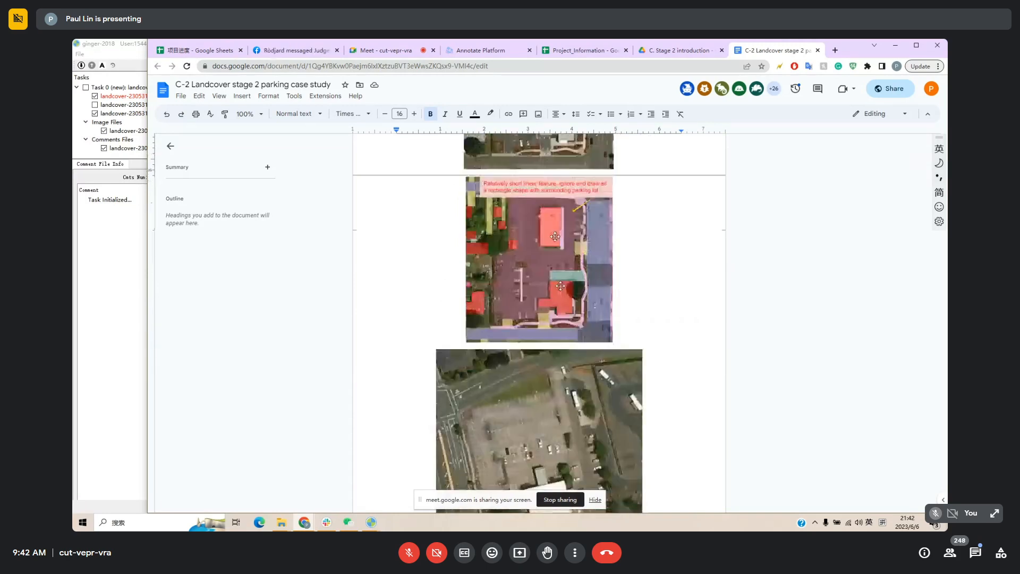
pyautogui.scroll(-6, 541, 246)
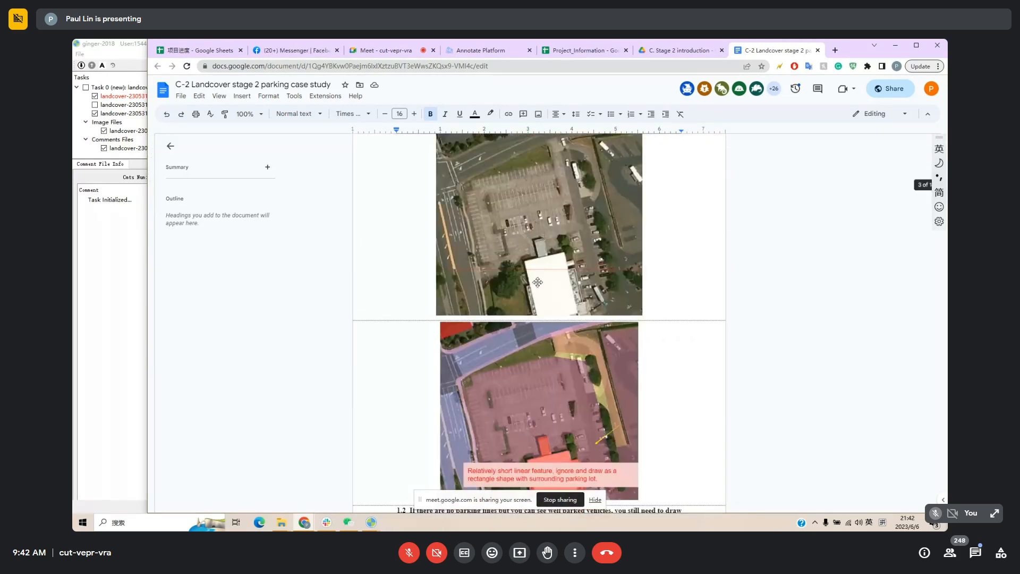
# Study the ground_parking rules and examples in sections 1.2 to 1.4: unmarked lots, grass surfaces and lots with a linear part.
pyautogui.scroll(-3, 596, 295)
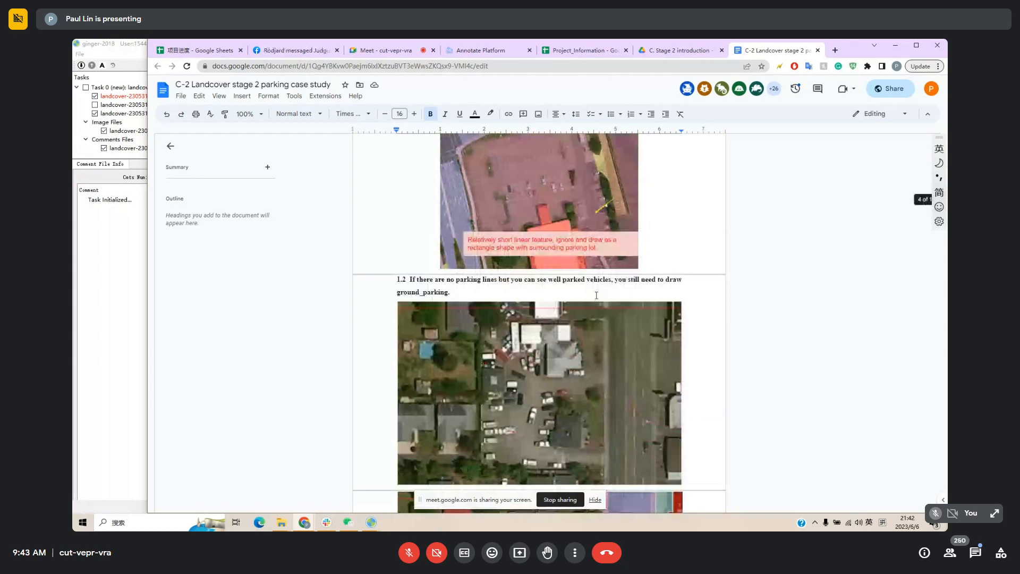
pyautogui.scroll(-3, 534, 293)
pyautogui.scroll(2, 534, 294)
pyautogui.scroll(-2, 534, 293)
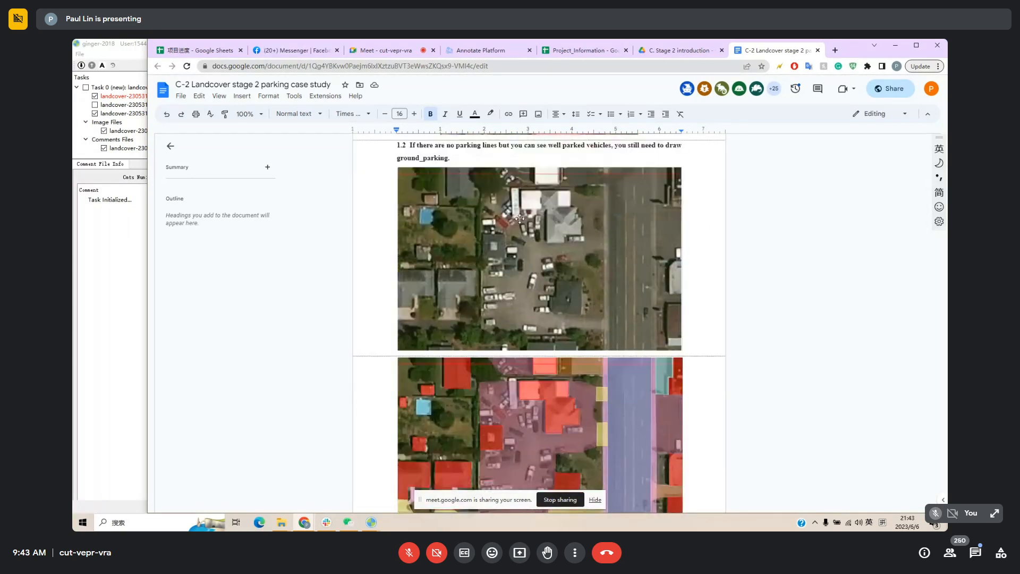
pyautogui.scroll(1, 513, 239)
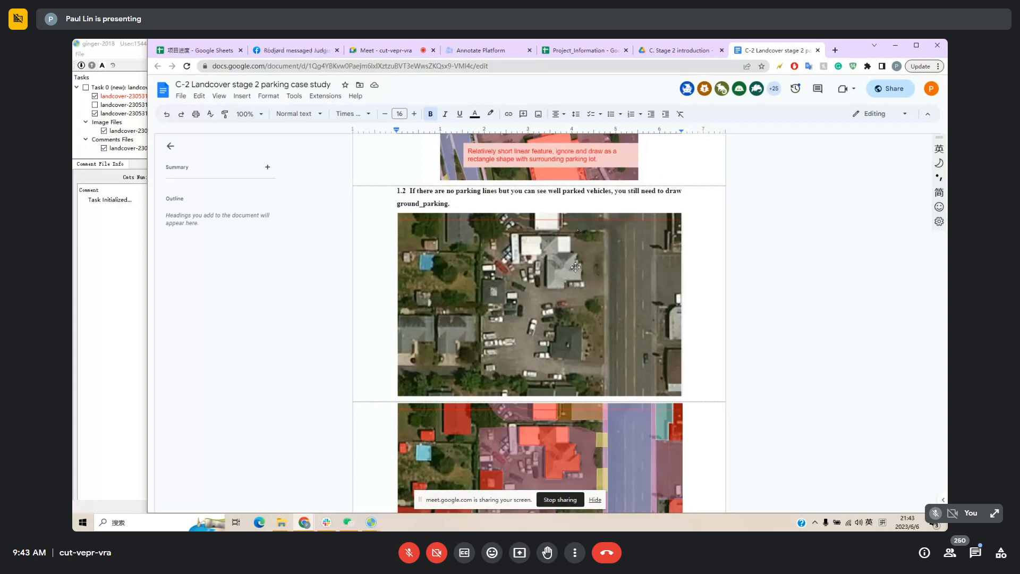
pyautogui.scroll(-3, 576, 281)
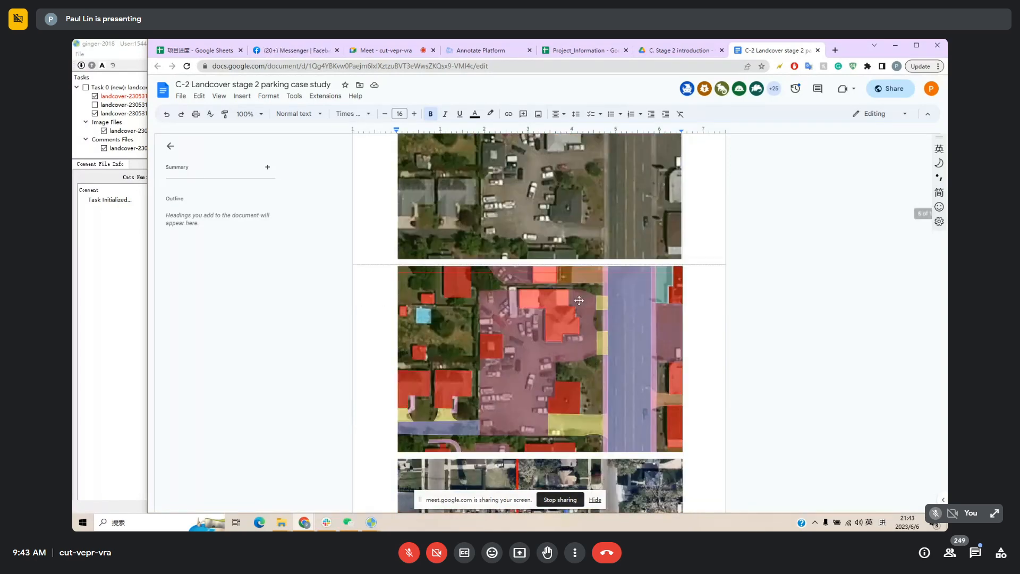
pyautogui.scroll(-1, 574, 319)
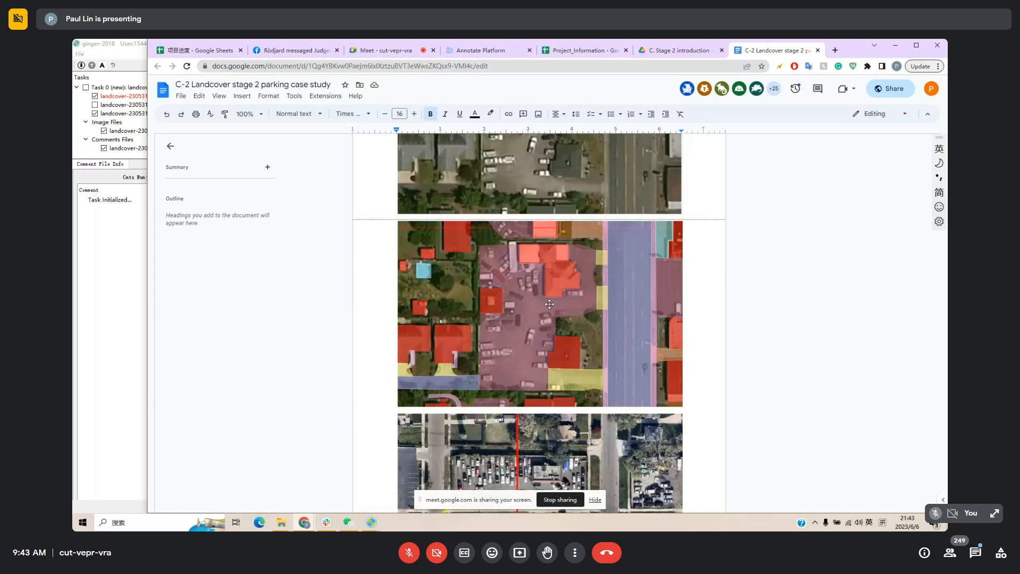
pyautogui.scroll(-4, 532, 306)
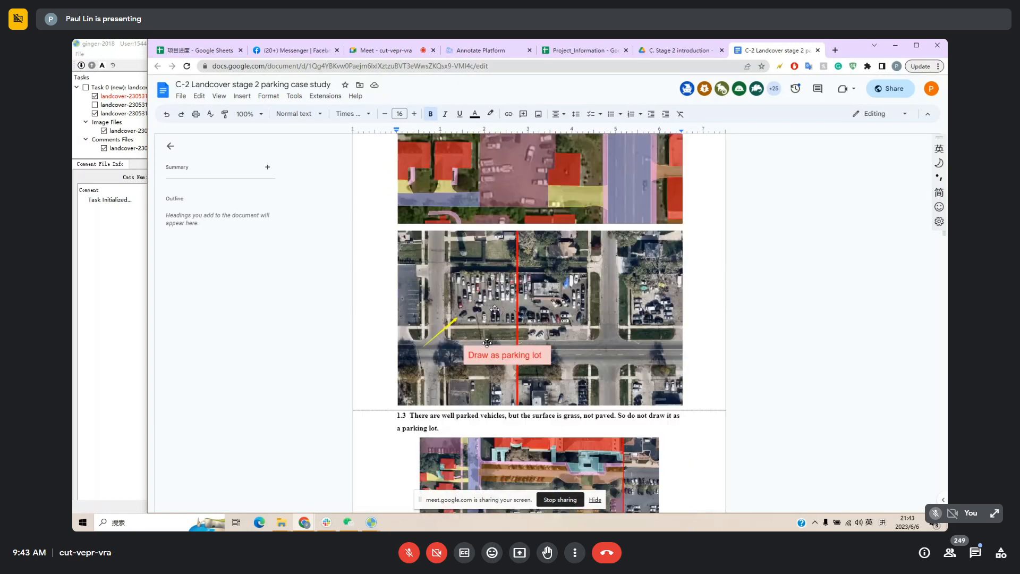
pyautogui.scroll(-1, 487, 343)
pyautogui.scroll(-3, 470, 276)
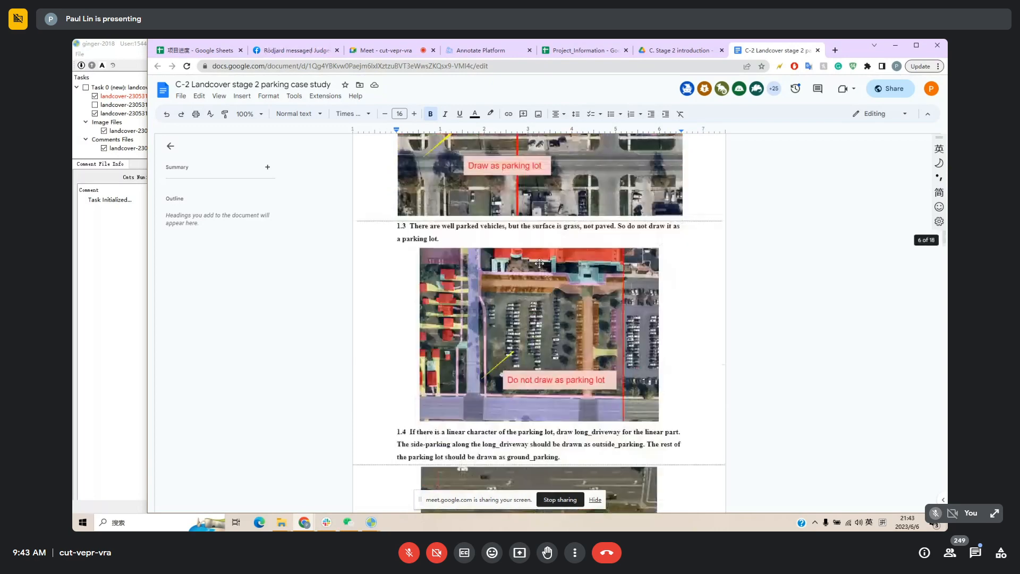
pyautogui.scroll(-1, 504, 279)
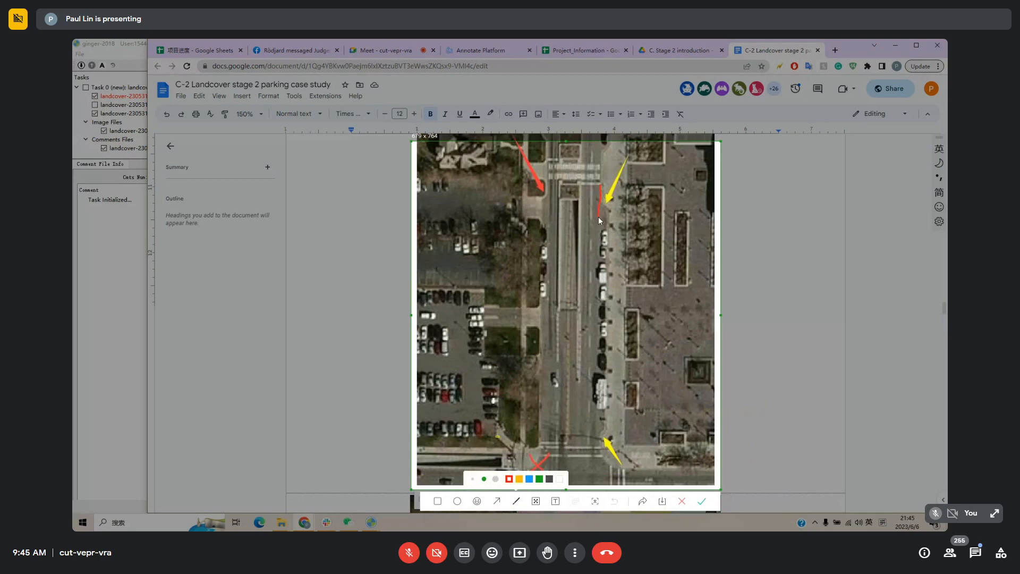
# Trace the curb beside the parked cars near the yellow arrows in red on the screen capture, and discard the capture.
pyautogui.moveTo(601, 207); pyautogui.dragTo(599, 440)
pyautogui.moveTo(608, 248); pyautogui.dragTo(612, 282)
pyautogui.press('Escape')
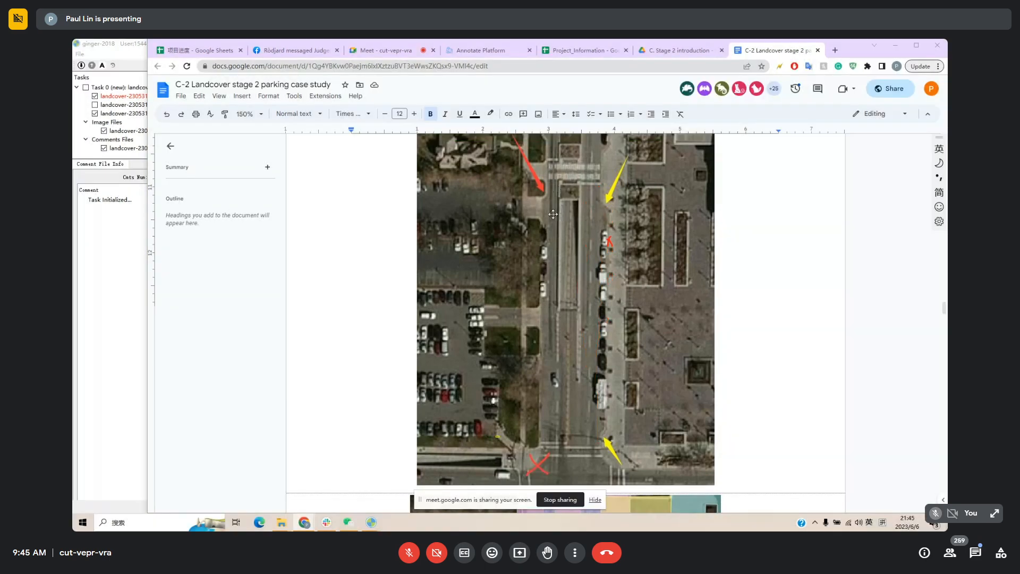
# Capture the aerial street photo, mark the curb and parked cars below the red arrow with red brush strokes, and discard the capture.
pyautogui.hotkey('alt', 'a')
pyautogui.click(608, 307)
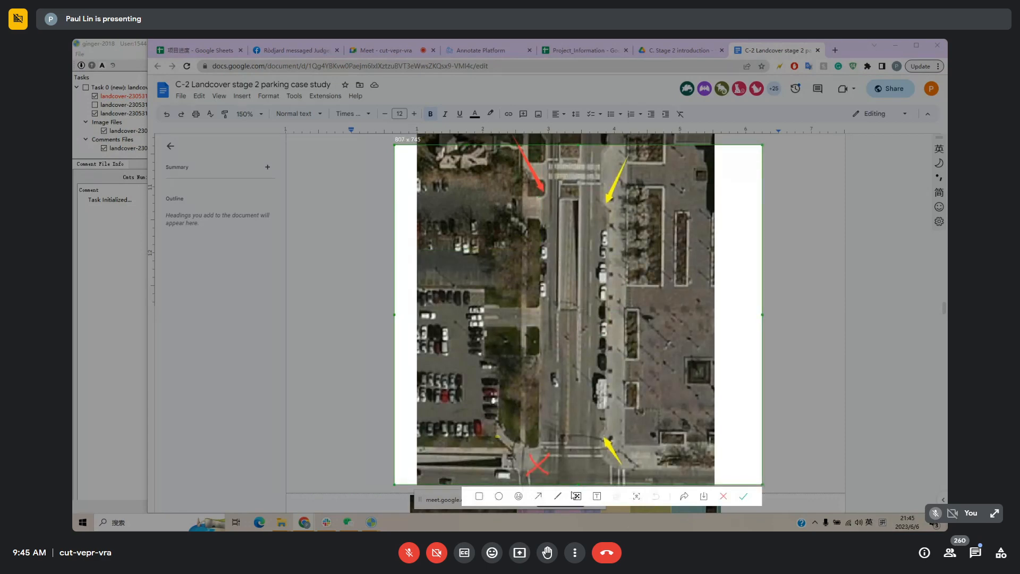
pyautogui.click(558, 497)
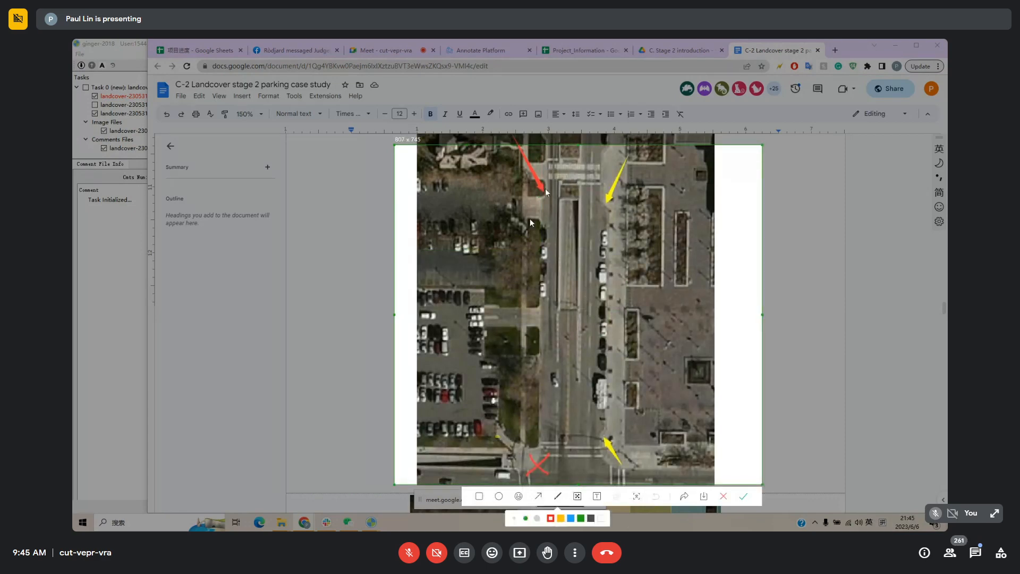
pyautogui.moveTo(550, 306); pyautogui.dragTo(550, 330)
pyautogui.moveTo(545, 250); pyautogui.dragTo(535, 266)
pyautogui.moveTo(547, 260); pyautogui.dragTo(538, 296)
pyautogui.moveTo(548, 298); pyautogui.dragTo(540, 320)
pyautogui.moveTo(531, 237); pyautogui.dragTo(518, 280)
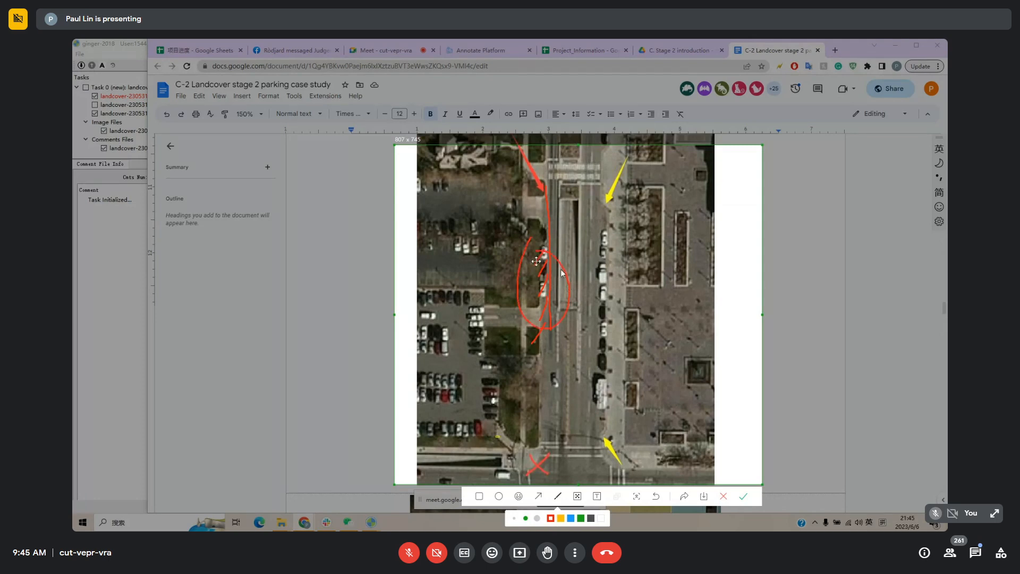
pyautogui.press('Escape')
# Compare the street photo with its labeled version, recapture it, trace the straight curb below the red arrow in red, and discard the capture.
pyautogui.scroll(-5, 566, 271)
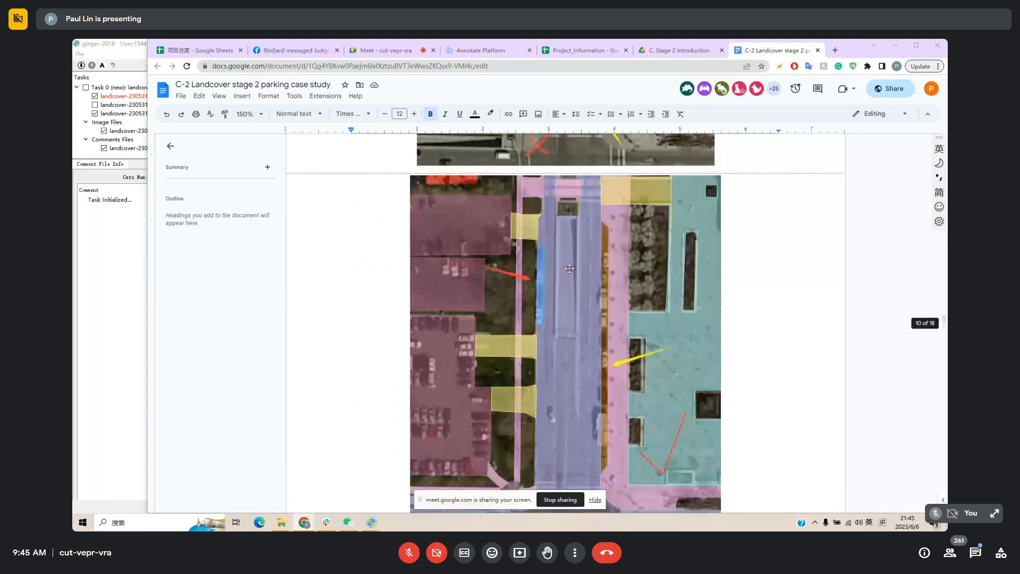
pyautogui.scroll(5, 570, 268)
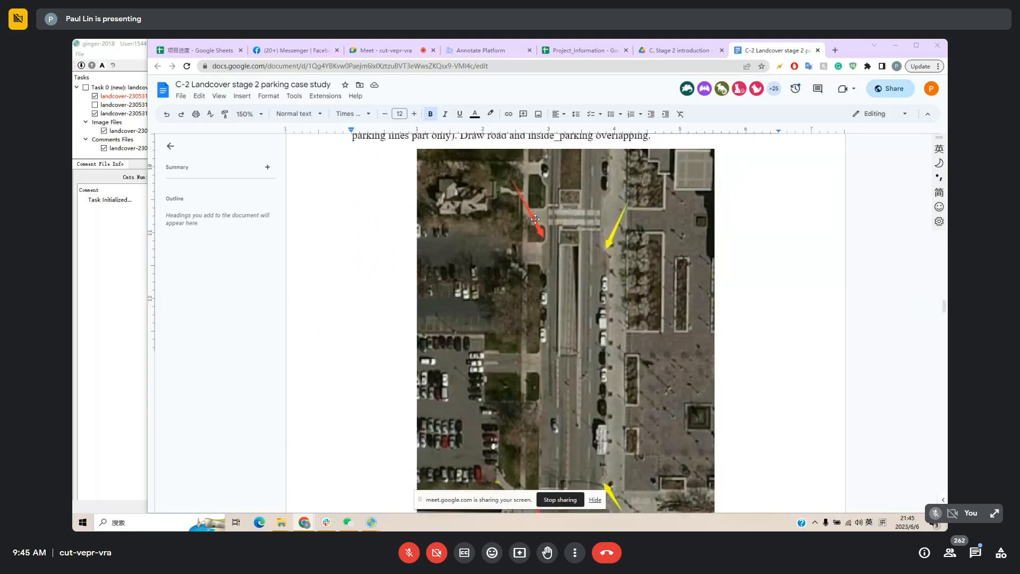
pyautogui.scroll(-1, 604, 211)
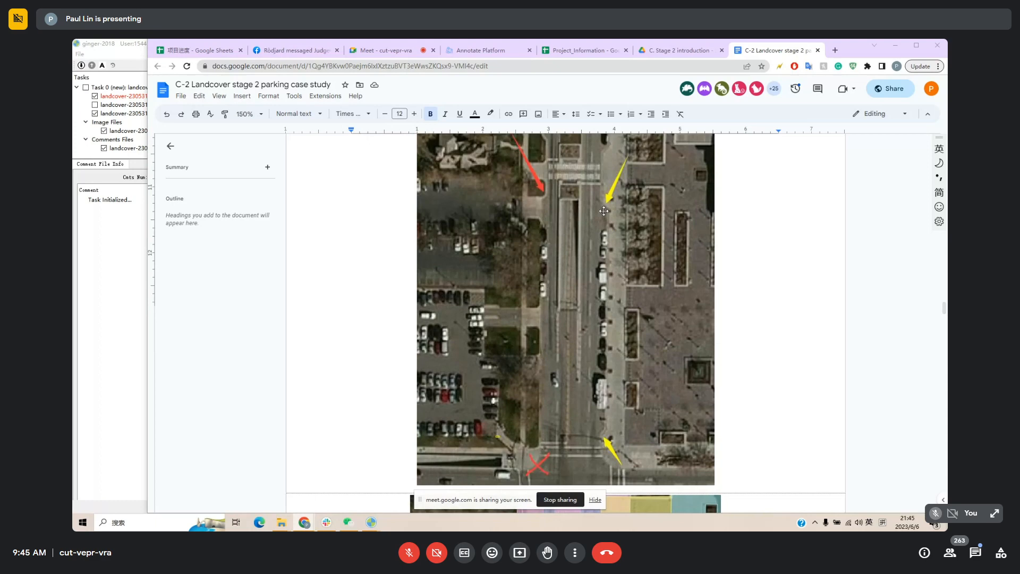
pyautogui.press('F1')
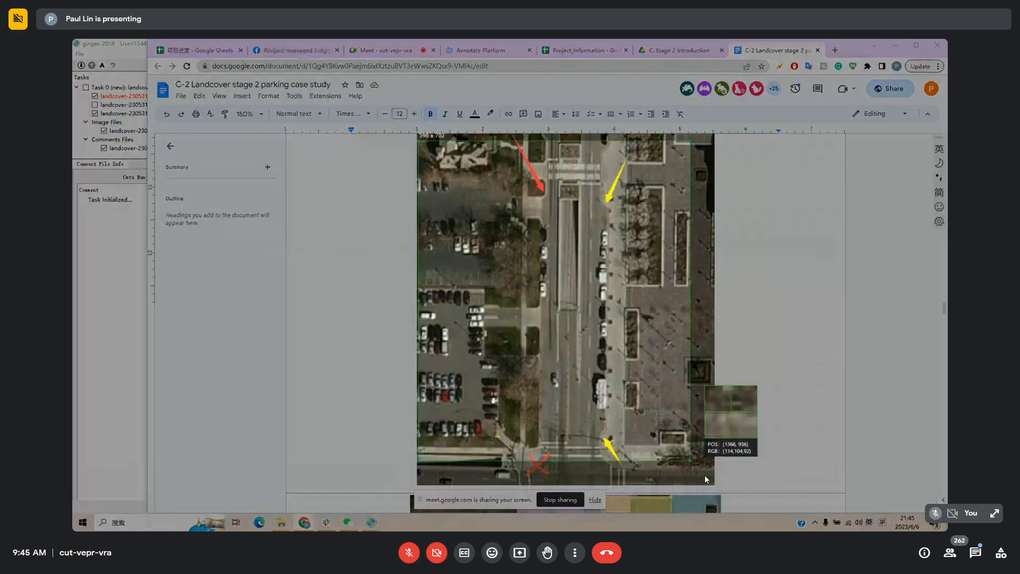
pyautogui.click(705, 475)
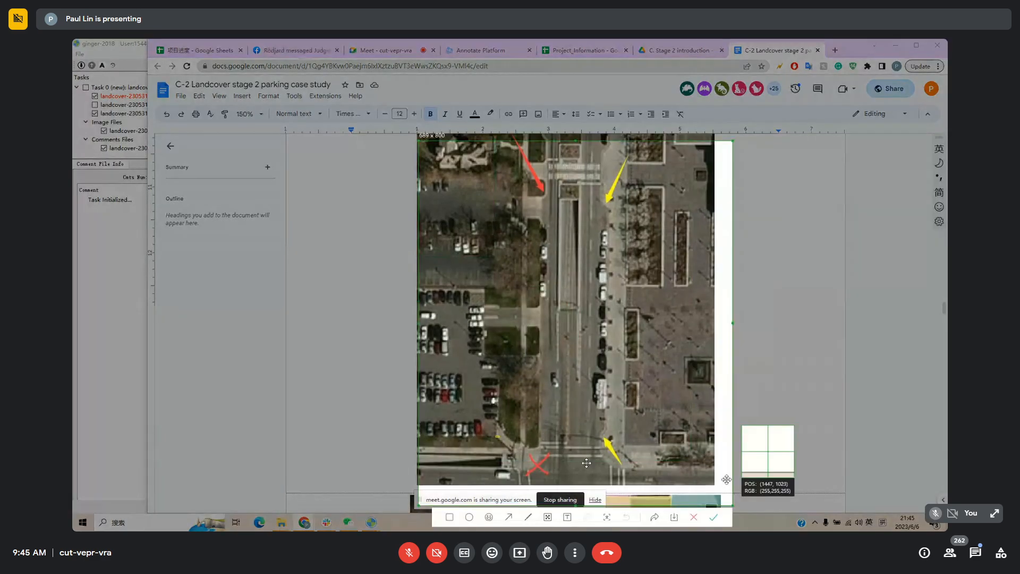
pyautogui.click(528, 516)
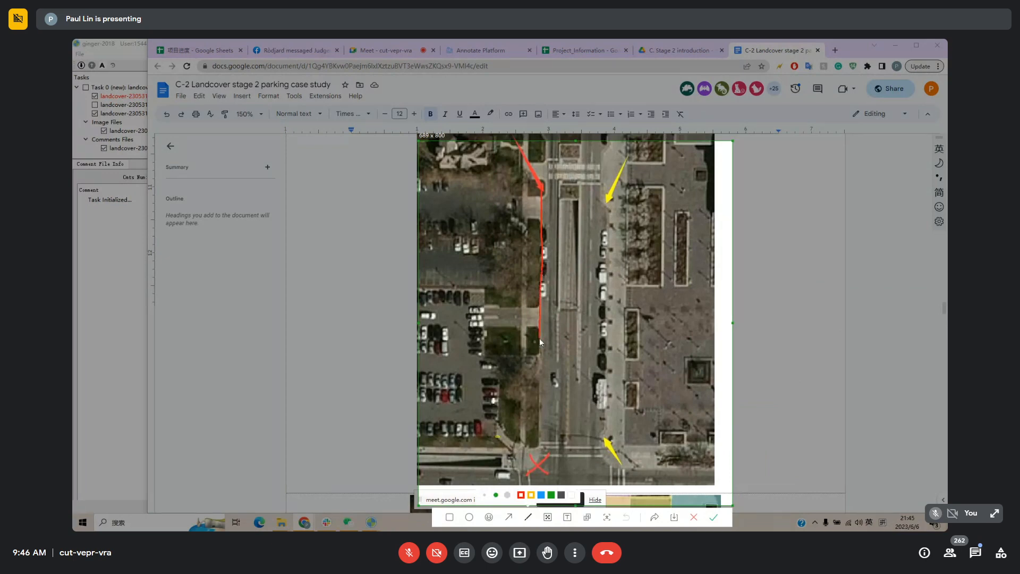
pyautogui.moveTo(540, 338); pyautogui.dragTo(537, 446)
pyautogui.moveTo(549, 241); pyautogui.dragTo(546, 269)
pyautogui.moveTo(534, 226)
pyautogui.mouseDown()
pyautogui.moveTo(548, 228)
pyautogui.moveTo(551, 290)
pyautogui.mouseUp()
pyautogui.press('Escape')
# Review the labeled street example and the inside_parking attention notes leading into section 3.1.
pyautogui.scroll(-6, 662, 271)
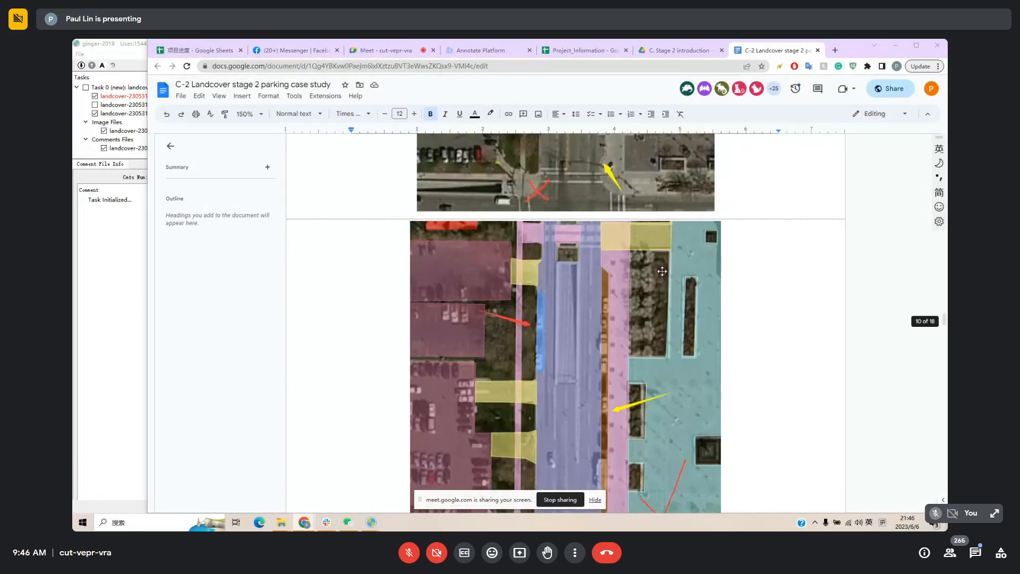
pyautogui.scroll(-2, 663, 271)
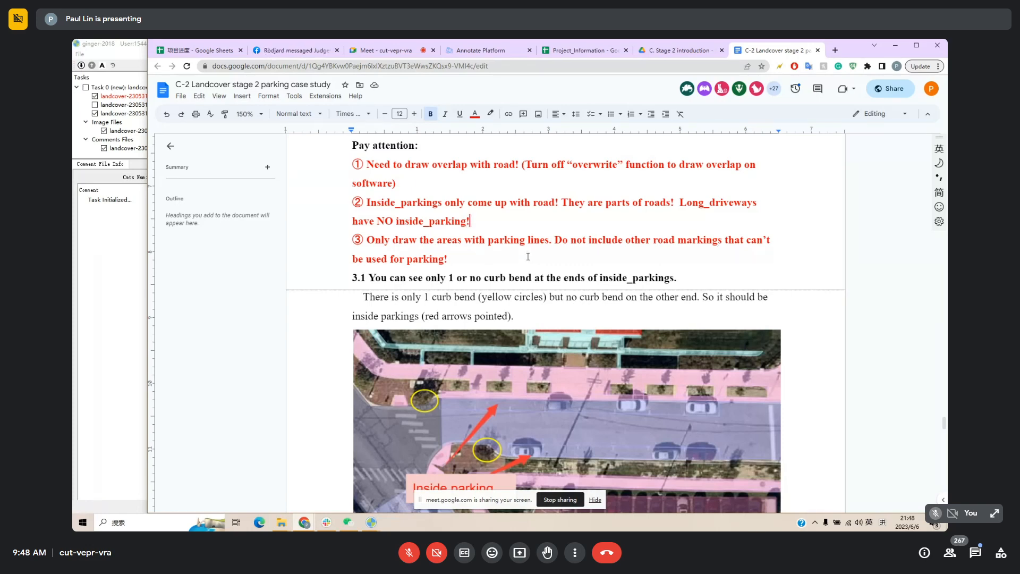
pyautogui.scroll(-2, 528, 257)
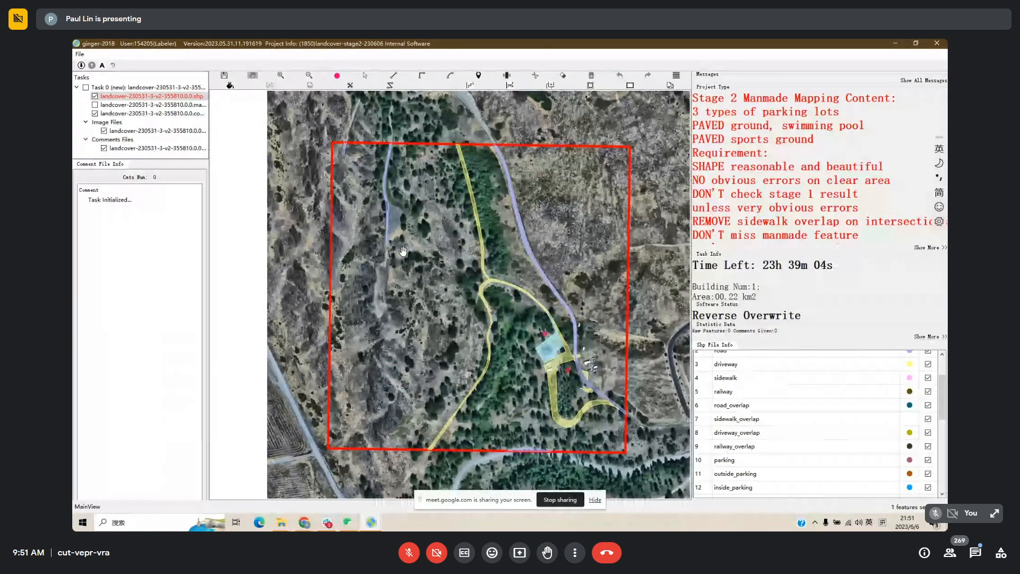
# Hide the landcover-230531-3-v2-355810 shp label layer in ginger-2018 to inspect the bare imagery.
pyautogui.press('space')
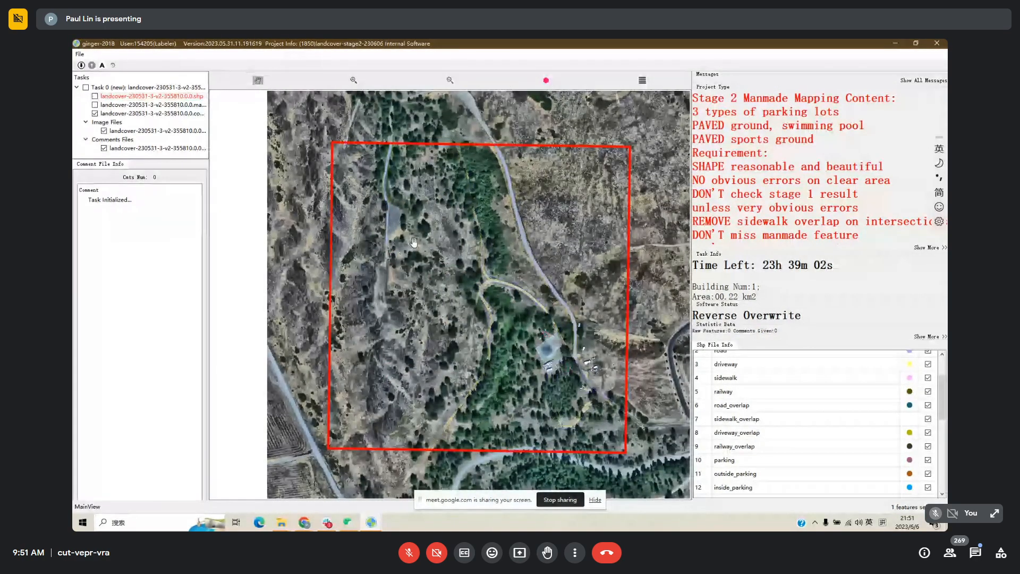
# Restore the landcover-230531-3-v2-355810 shp label layer and examine the road labels near the northwest corner of the task boundary.
pyautogui.press('space')
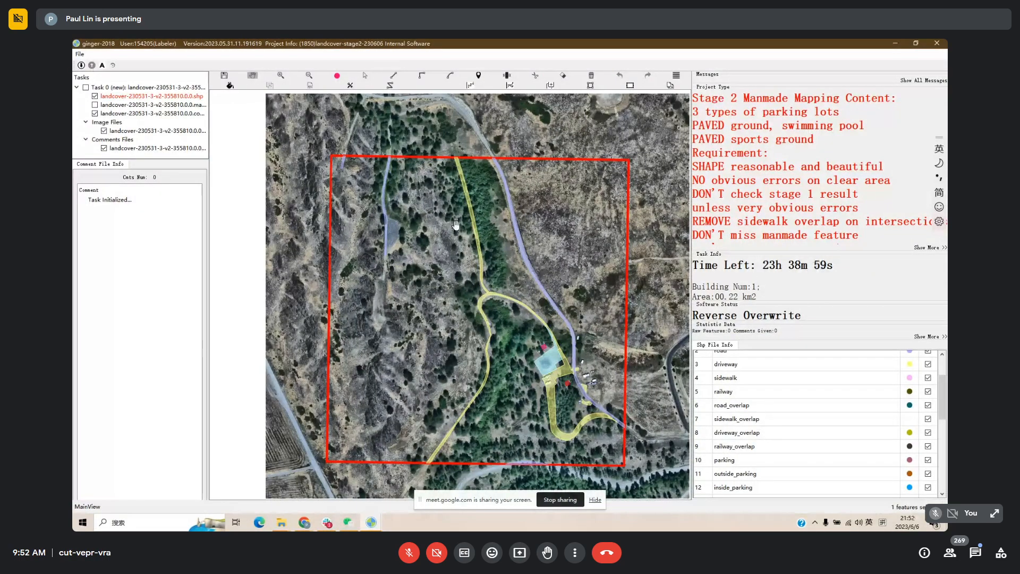
pyautogui.moveTo(456, 226)
pyautogui.mouseDown()
pyautogui.moveTo(464, 230)
pyautogui.moveTo(464, 215)
pyautogui.mouseUp()
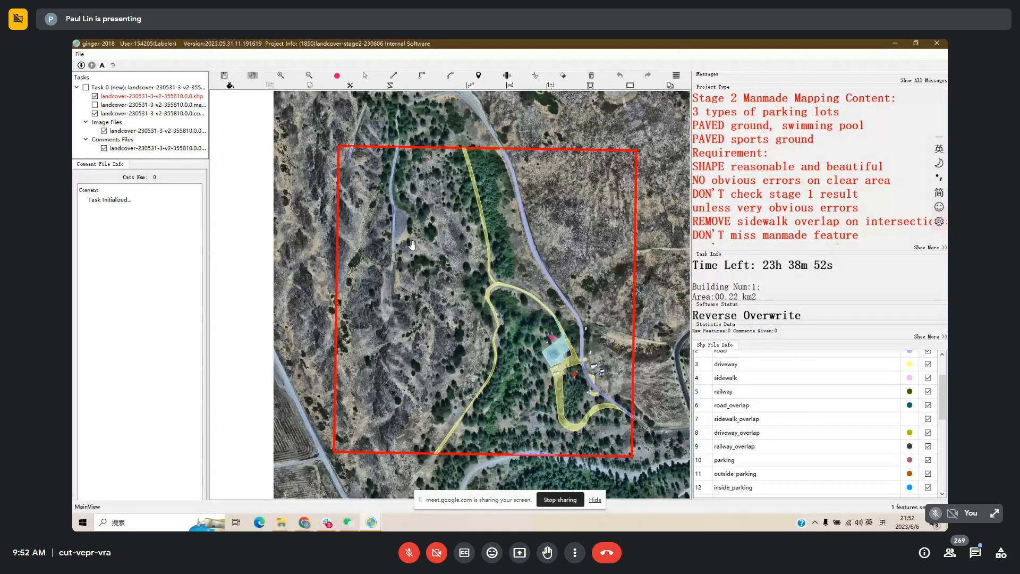
pyautogui.scroll(1, 412, 245)
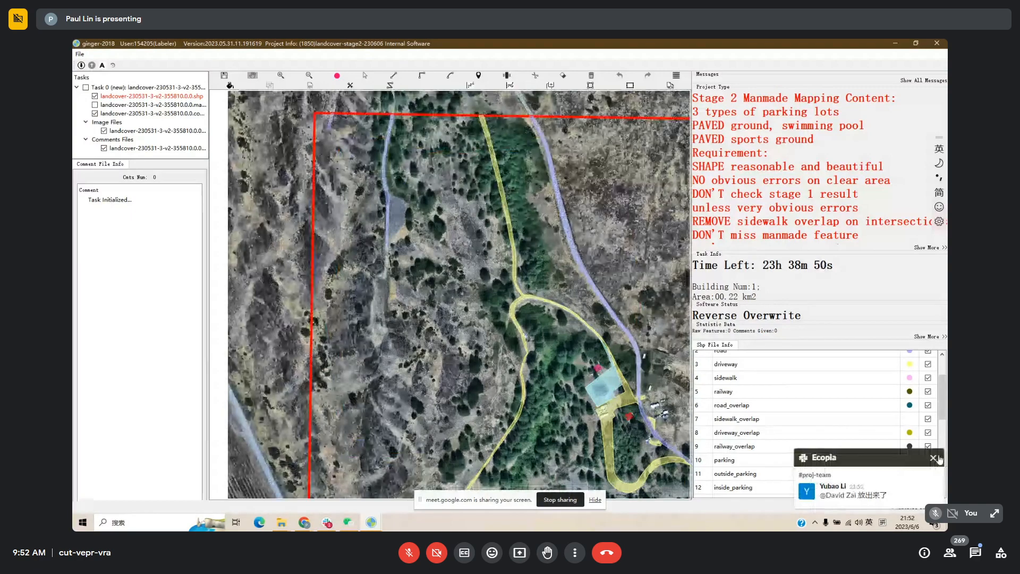
pyautogui.moveTo(387, 255); pyautogui.dragTo(412, 289)
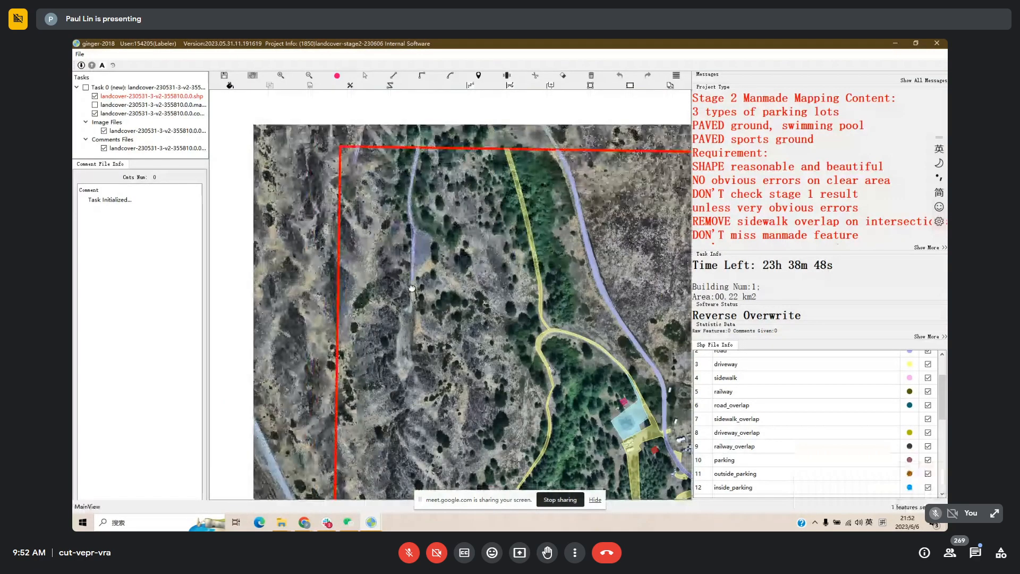
pyautogui.scroll(1, 378, 162)
pyautogui.moveTo(368, 141); pyautogui.dragTo(400, 231)
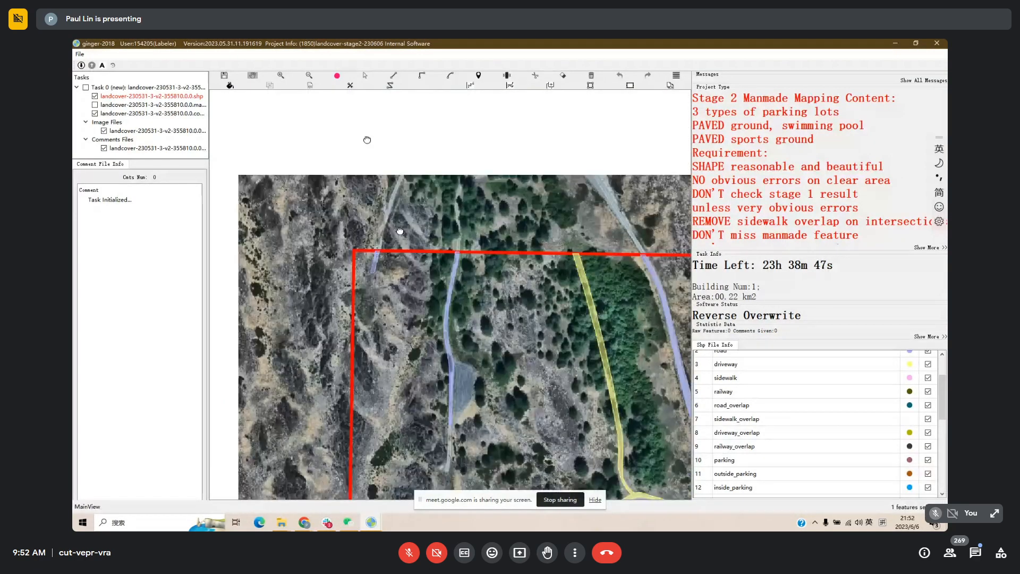
pyautogui.moveTo(375, 288); pyautogui.dragTo(334, 284)
# Compare the short road label at the task boundary's northwest corner with the bare imagery beneath it.
pyautogui.press('space')
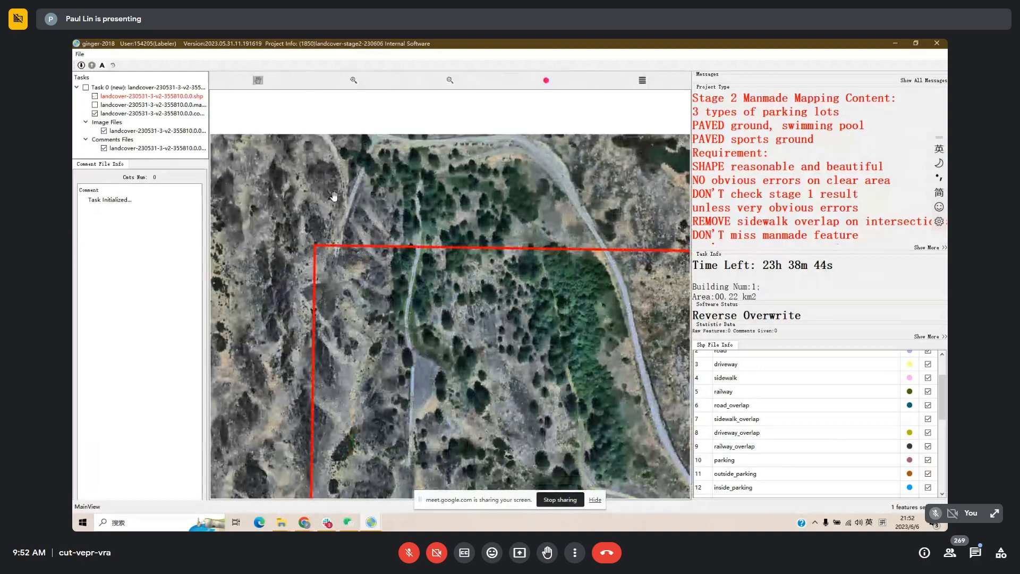
pyautogui.moveTo(334, 196); pyautogui.dragTo(285, 159)
pyautogui.press('space')
pyautogui.moveTo(348, 245); pyautogui.dragTo(362, 199)
pyautogui.press('space')
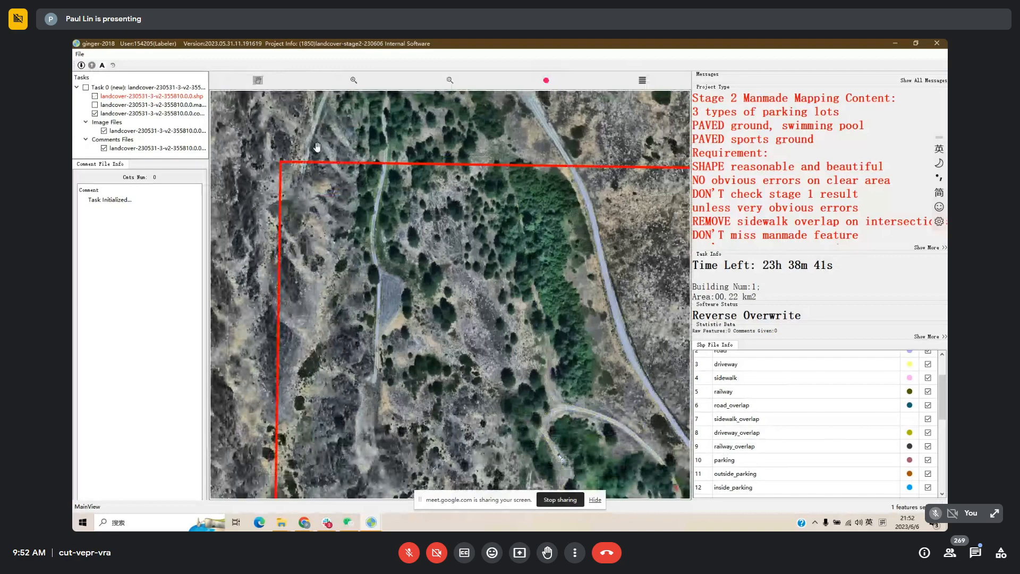
pyautogui.press('space')
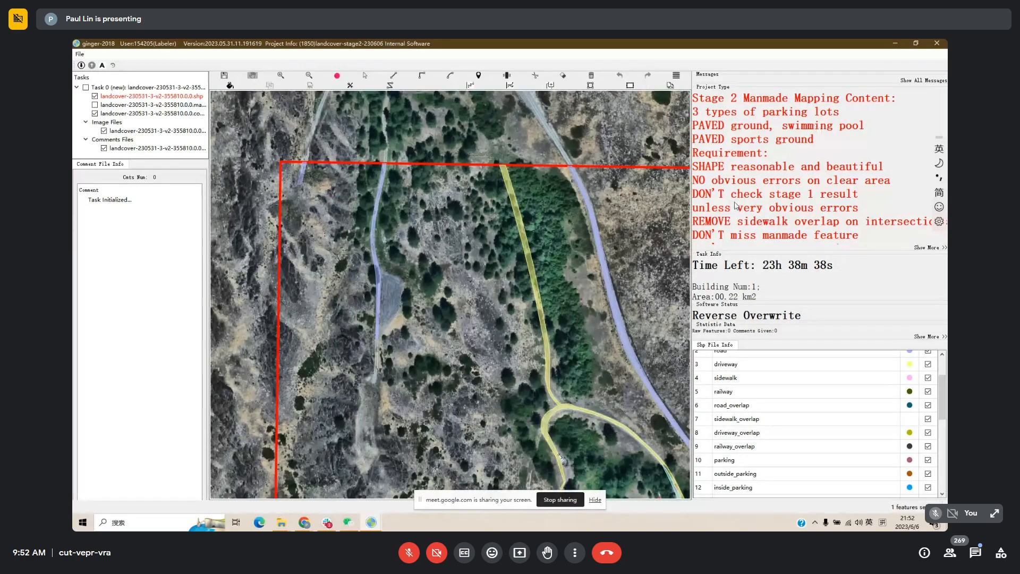
pyautogui.moveTo(470, 264); pyautogui.dragTo(453, 228)
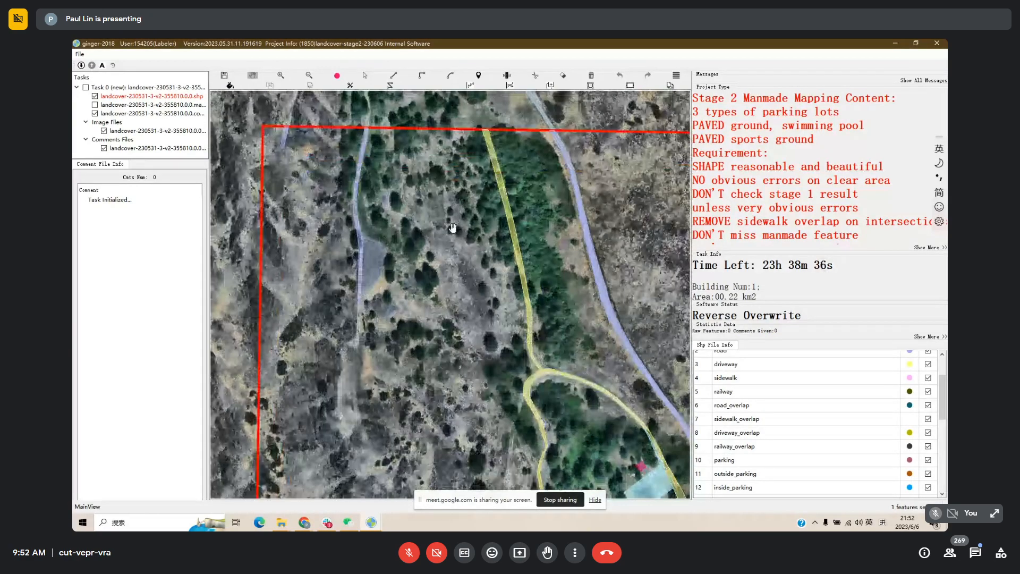
pyautogui.scroll(-2, 451, 224)
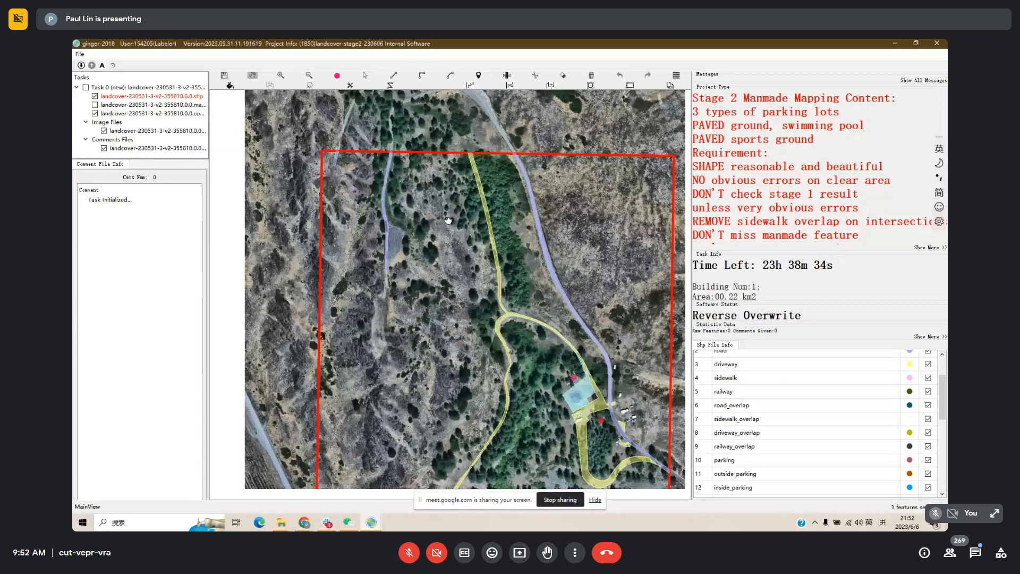
# Select the road and driveway labels across the northern part of the task area and check their categories in the class list.
pyautogui.press('Escape')
pyautogui.moveTo(307, 134); pyautogui.dragTo(600, 249)
pyautogui.press('Escape')
pyautogui.scroll(1, 779, 373)
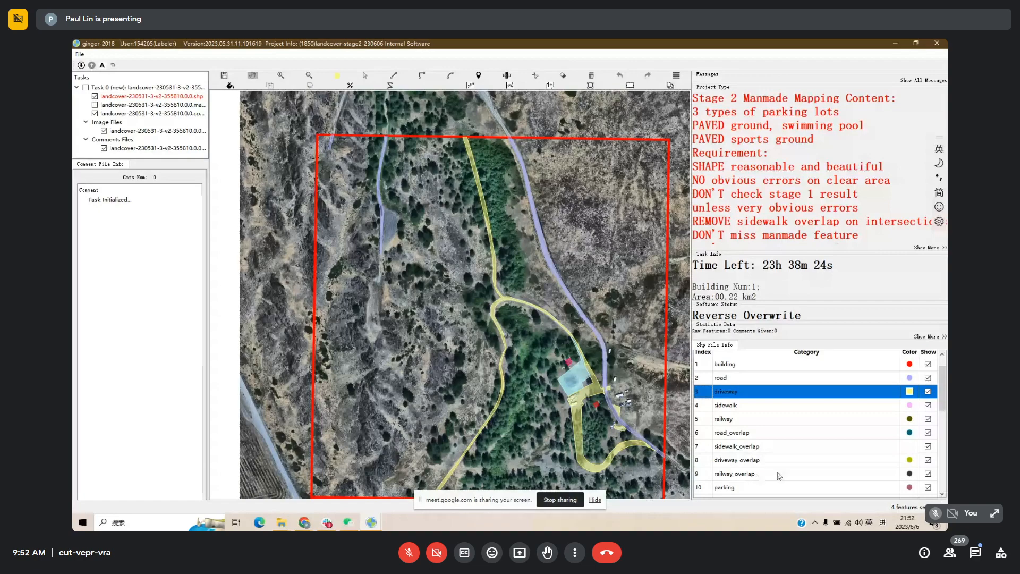
pyautogui.scroll(1, 780, 476)
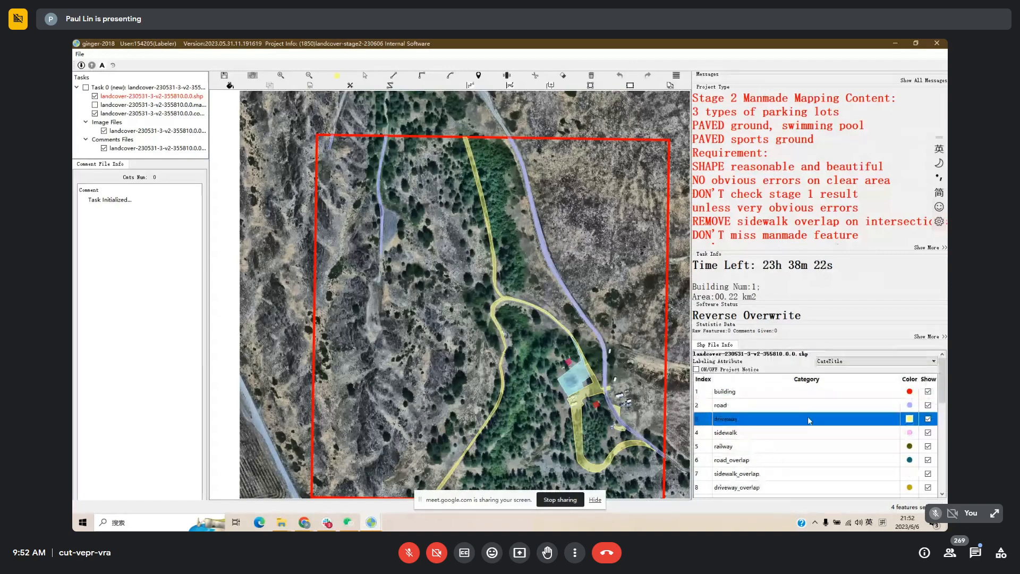
pyautogui.scroll(-1, 809, 421)
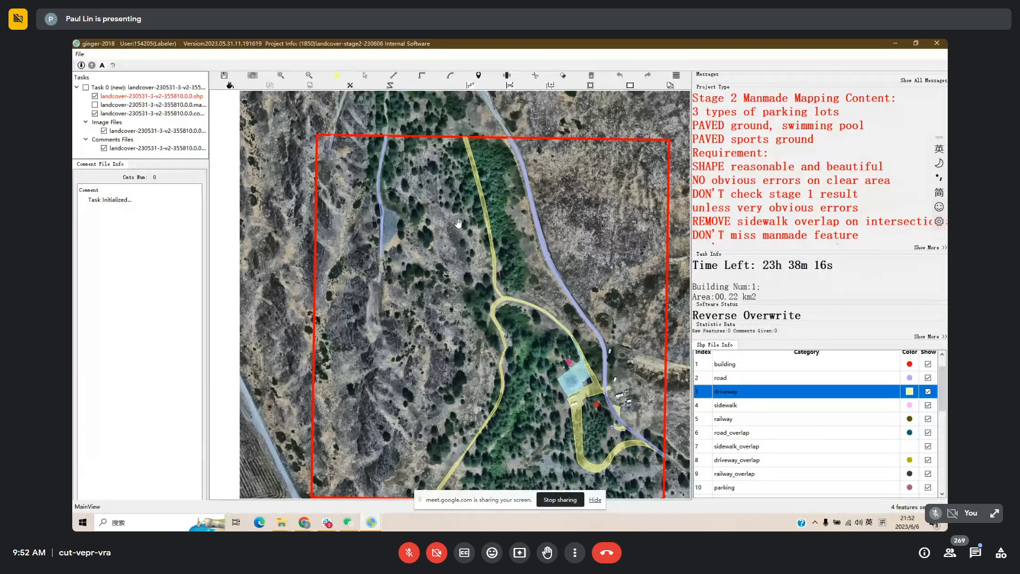
pyautogui.moveTo(458, 224); pyautogui.dragTo(460, 216)
pyautogui.press('s')
pyautogui.moveTo(314, 114); pyautogui.dragTo(584, 252)
pyautogui.press('Escape')
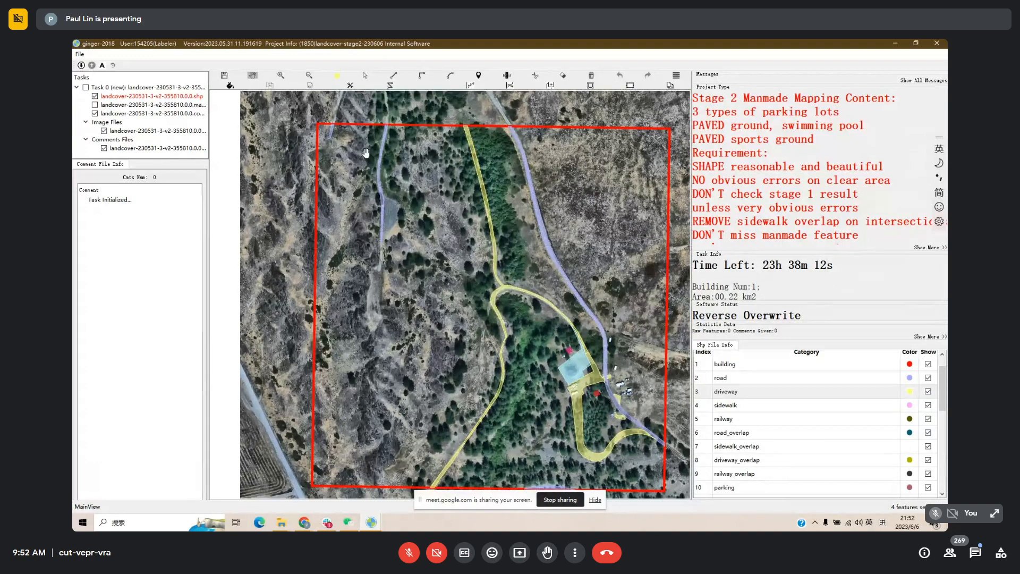
# Examine the western road labels and the long driveway where they meet the northern task boundary.
pyautogui.scroll(-1, 409, 265)
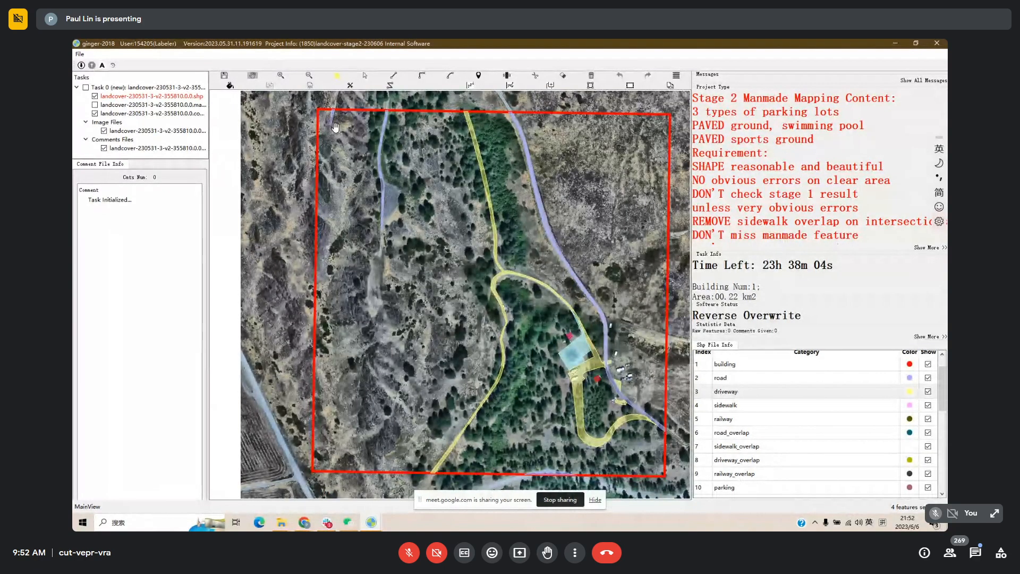
pyautogui.moveTo(449, 196); pyautogui.dragTo(448, 204)
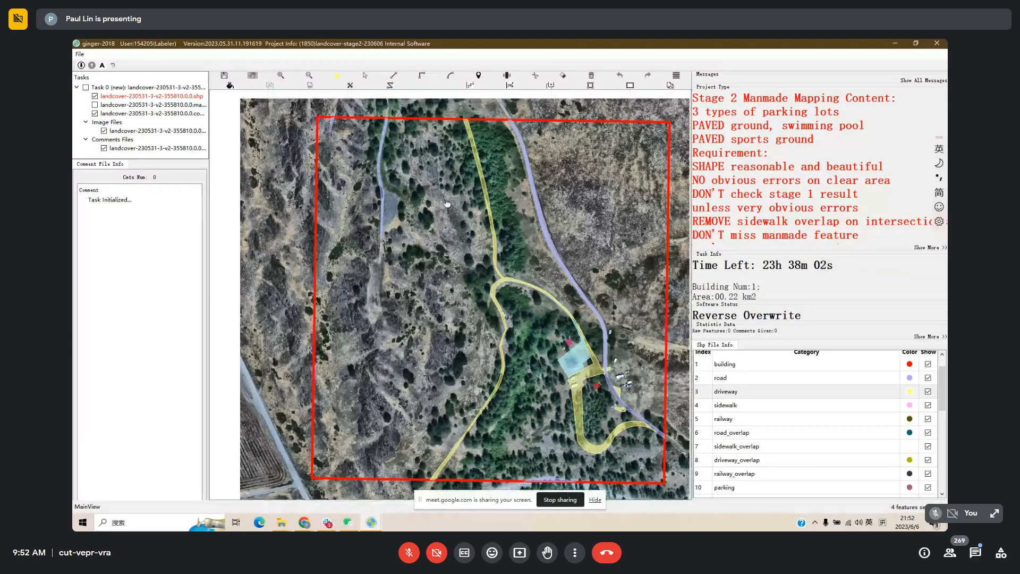
pyautogui.scroll(2, 411, 164)
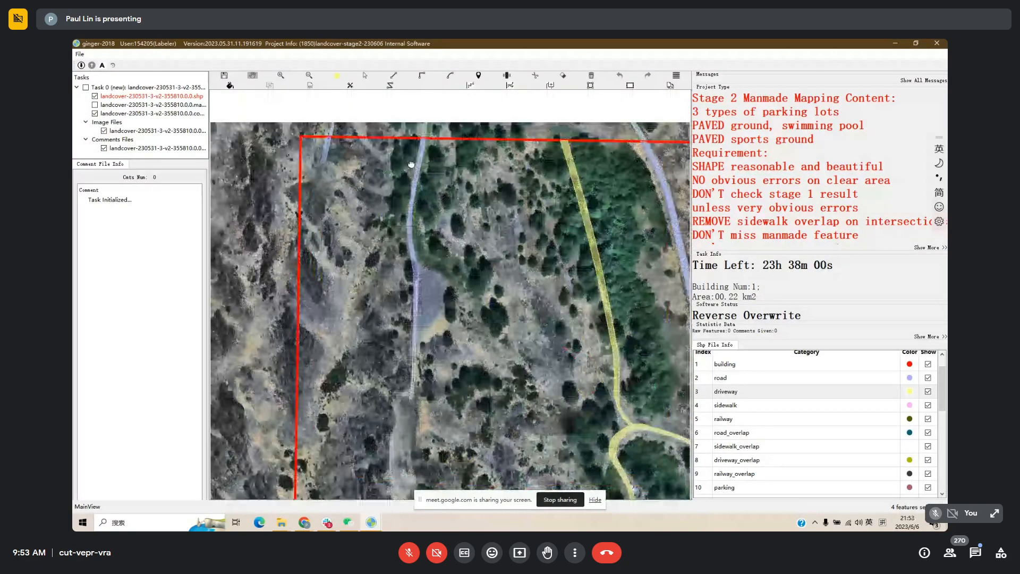
pyautogui.moveTo(412, 165); pyautogui.dragTo(313, 118)
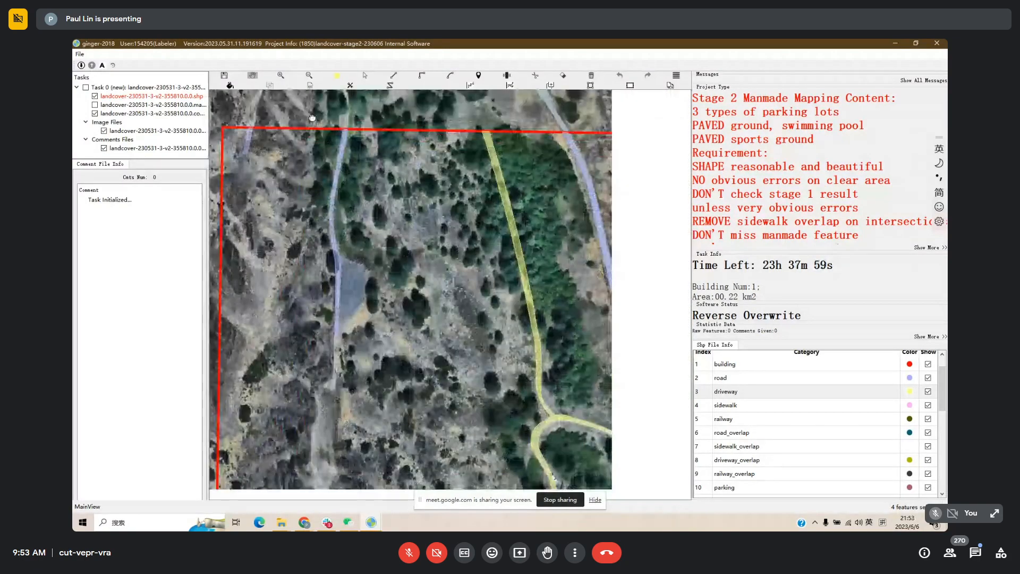
pyautogui.scroll(-1, 433, 223)
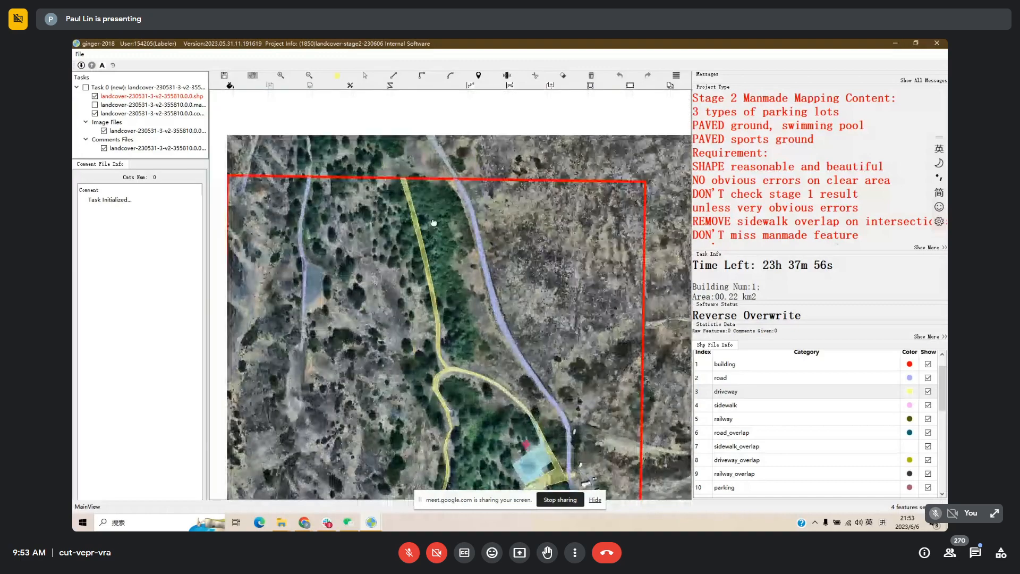
# Compare the road and driveway labels with the bare imagery from the southern task boundary back up to the northern one.
pyautogui.press('space')
pyautogui.moveTo(503, 300); pyautogui.dragTo(462, 164)
pyautogui.press('space')
pyautogui.moveTo(483, 292); pyautogui.dragTo(485, 256)
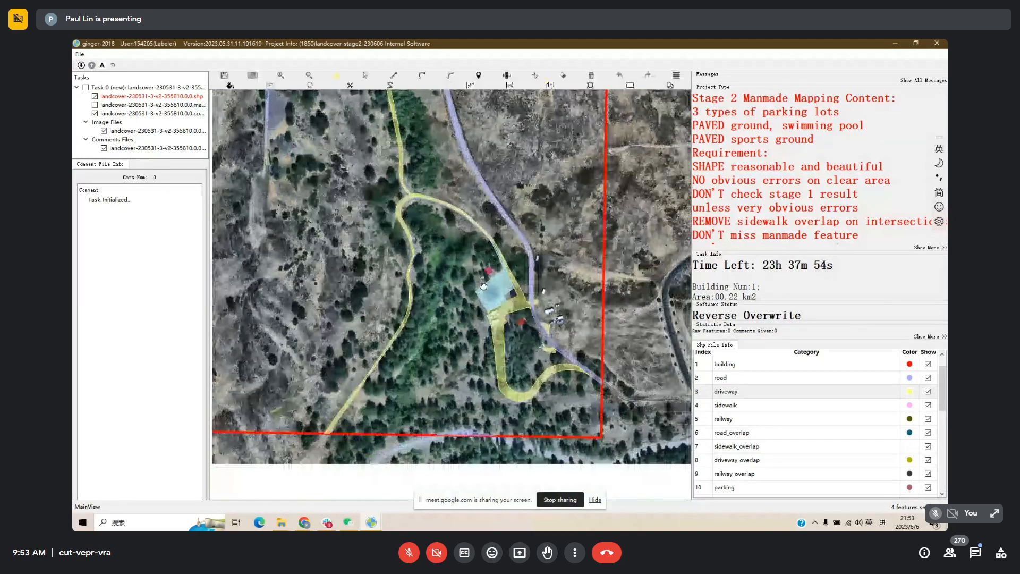
pyautogui.press('space')
pyautogui.moveTo(359, 425); pyautogui.dragTo(404, 359)
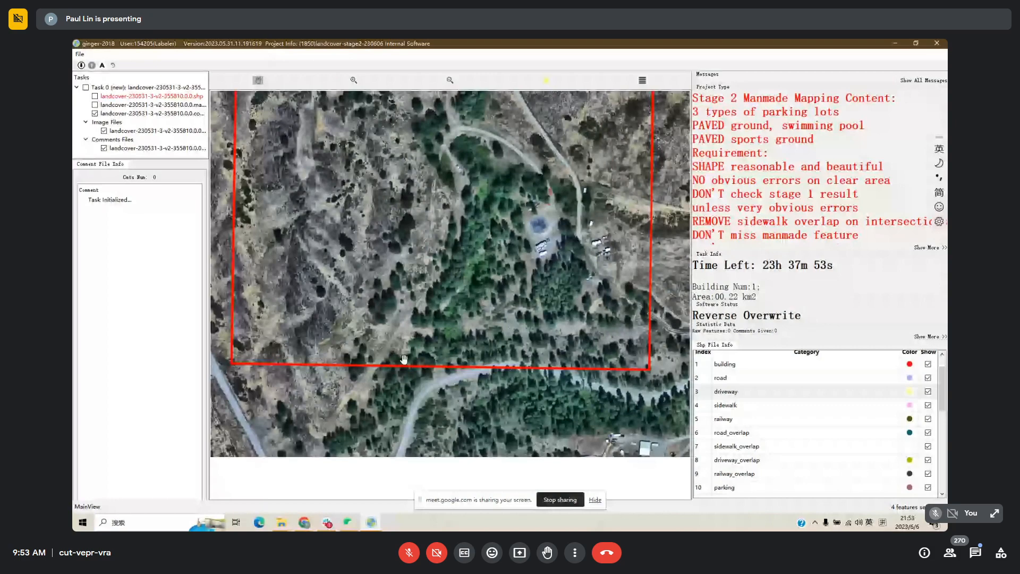
pyautogui.press('space')
pyautogui.moveTo(470, 276); pyautogui.dragTo(439, 395)
pyautogui.moveTo(391, 255); pyautogui.dragTo(420, 294)
pyautogui.press('space')
pyautogui.press('space')
pyautogui.moveTo(307, 147); pyautogui.dragTo(348, 171)
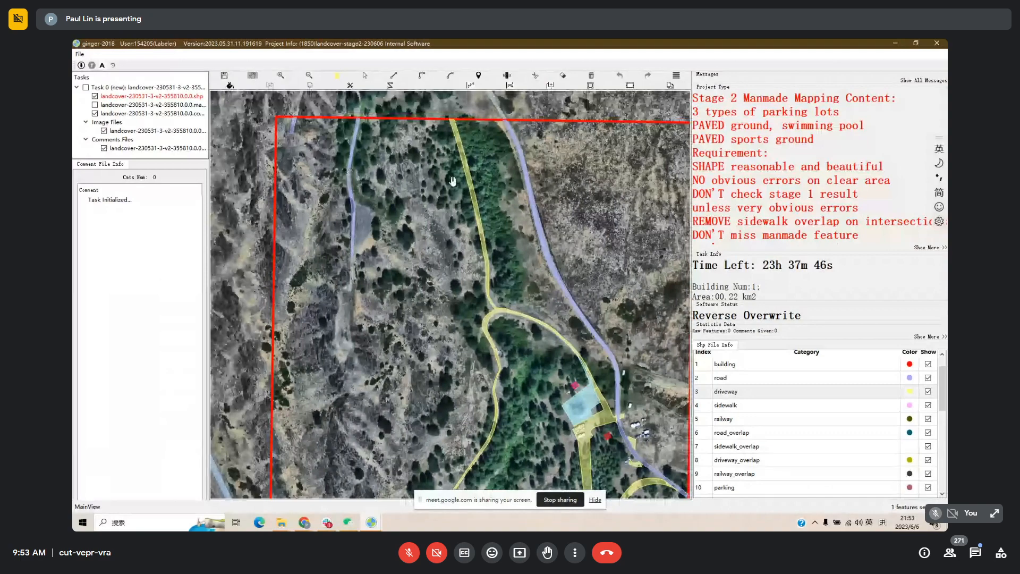
pyautogui.press('space')
pyautogui.press('space')
pyautogui.moveTo(416, 217); pyautogui.dragTo(415, 271)
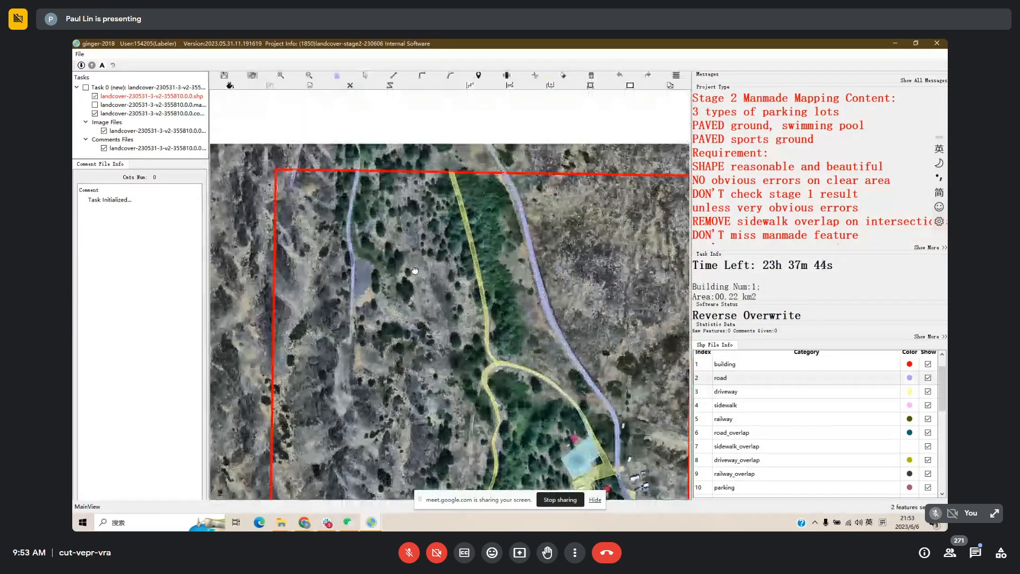
# Examine the light-blue area, nearby buildings and looping driveway in the southeast against the imagery.
pyautogui.moveTo(499, 299); pyautogui.dragTo(423, 171)
pyautogui.moveTo(497, 259); pyautogui.dragTo(478, 216)
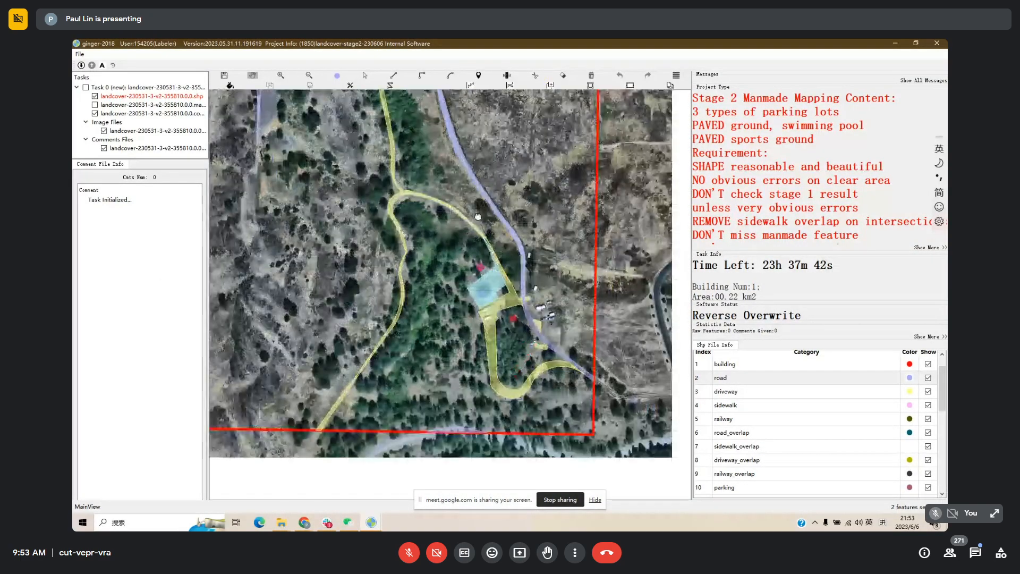
pyautogui.scroll(1, 497, 267)
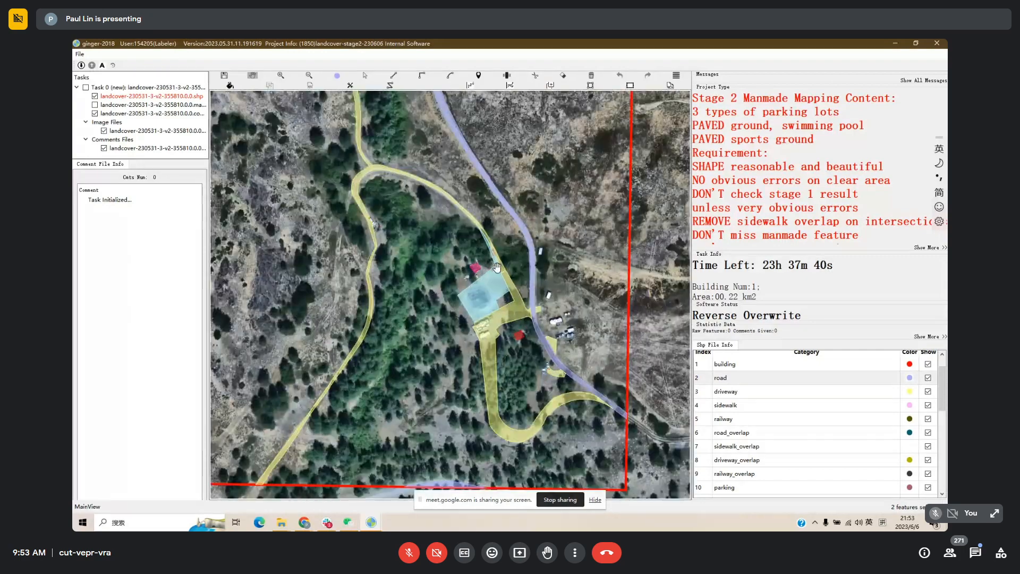
pyautogui.press('space')
pyautogui.press('space')
pyautogui.scroll(4, 497, 273)
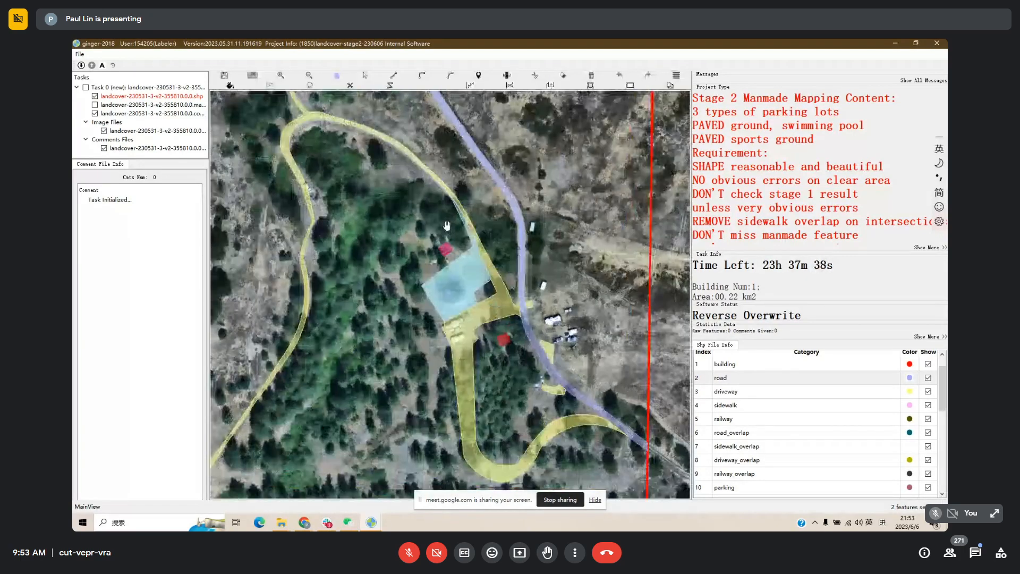
pyautogui.moveTo(400, 231); pyautogui.dragTo(399, 255)
# Check the small swimming_pool label north of the light-blue area against the bare imagery and delete it.
pyautogui.press('space')
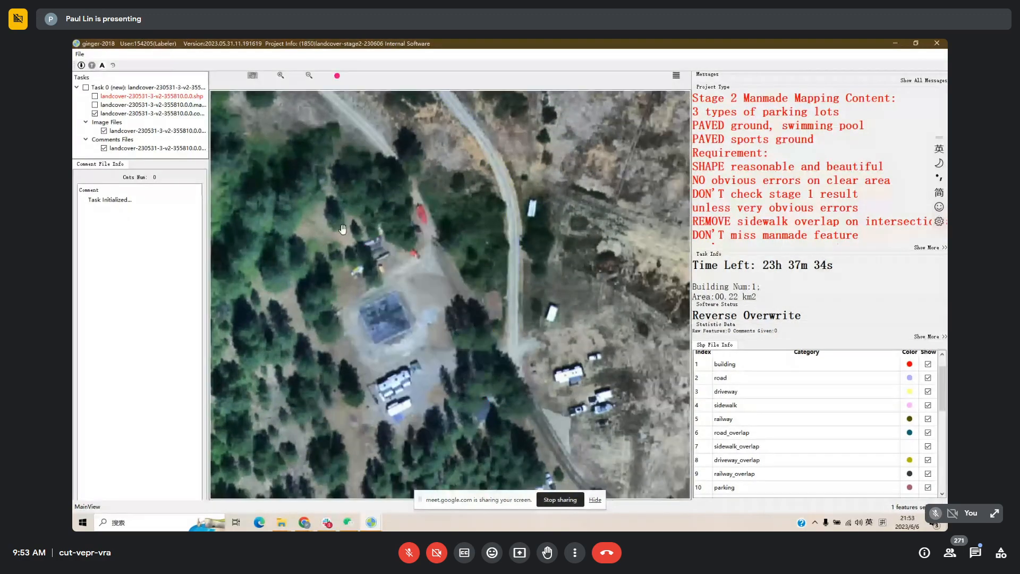
pyautogui.press('space')
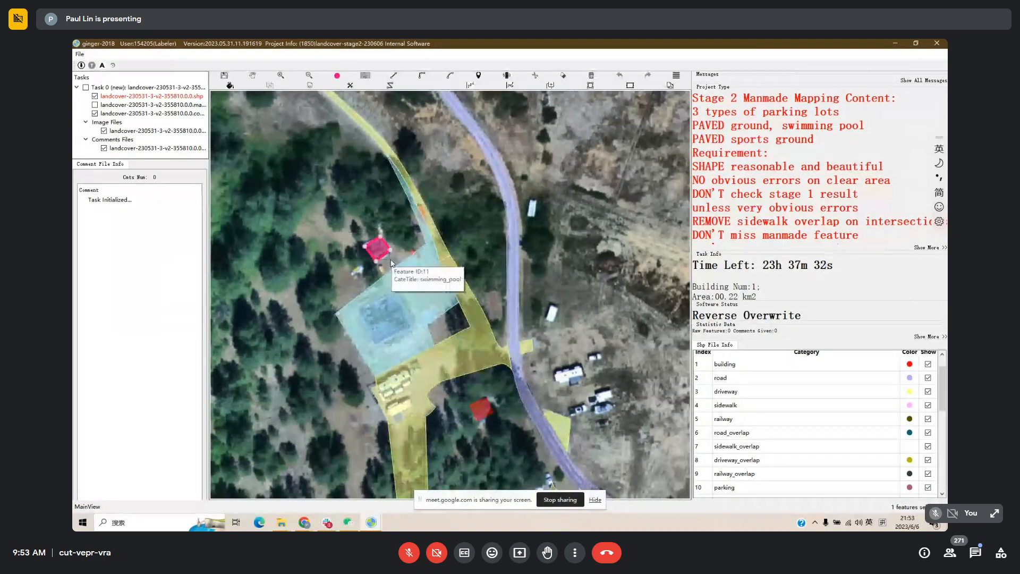
pyautogui.press('Delete')
# Reshape the light-blue area with a straight northern edge to the driveway, cutting off the narrow strip beyond it, and check it against the imagery.
pyautogui.moveTo(427, 241); pyautogui.dragTo(454, 252)
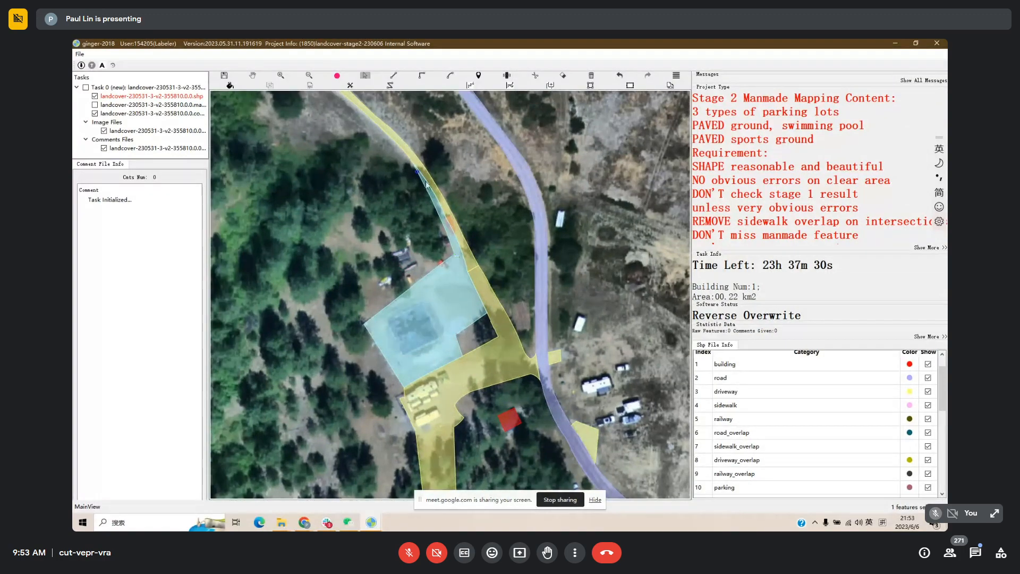
pyautogui.press('space')
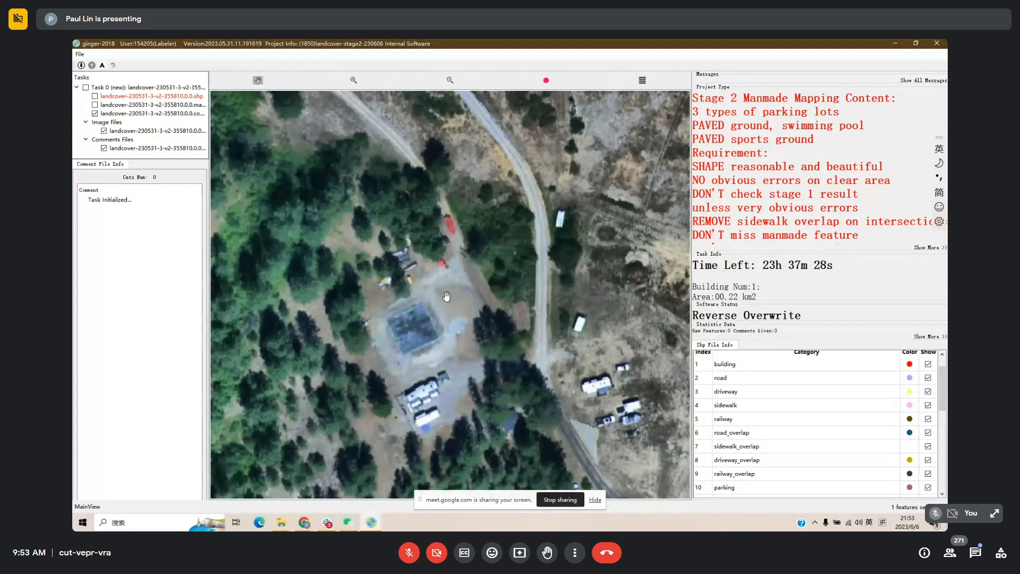
pyautogui.press('space')
pyautogui.moveTo(443, 294); pyautogui.dragTo(461, 277)
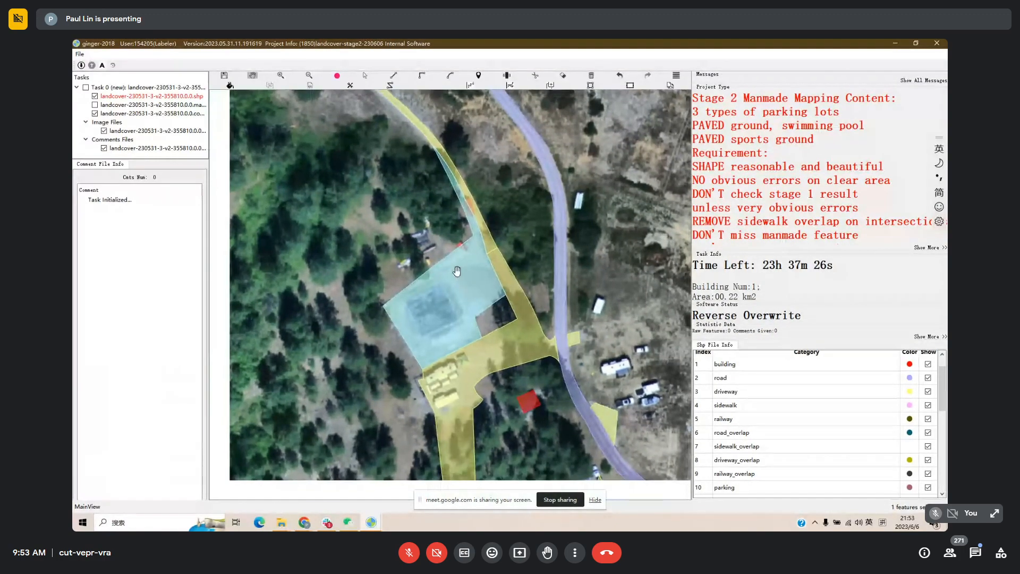
pyautogui.press('r')
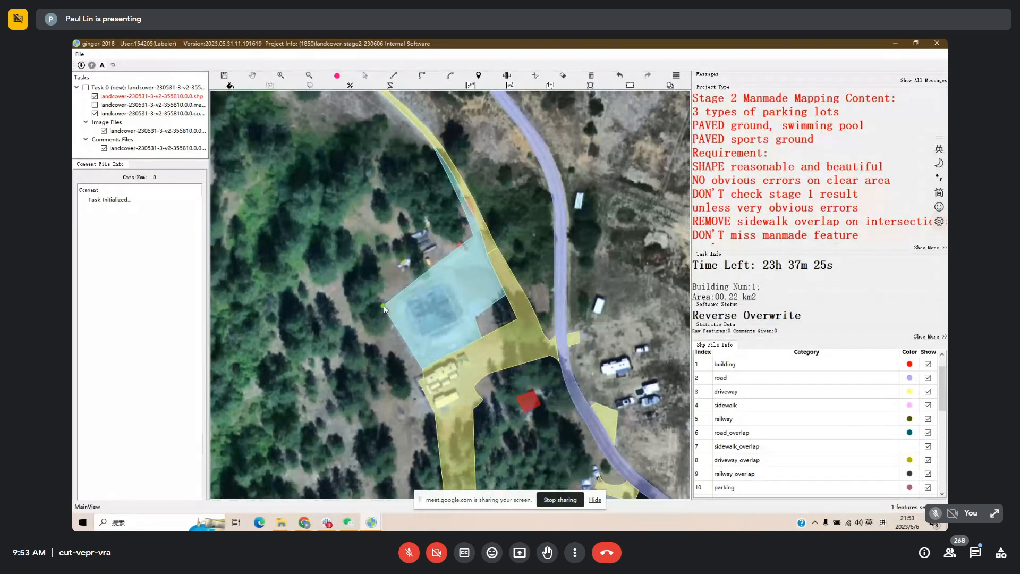
pyautogui.click(384, 305)
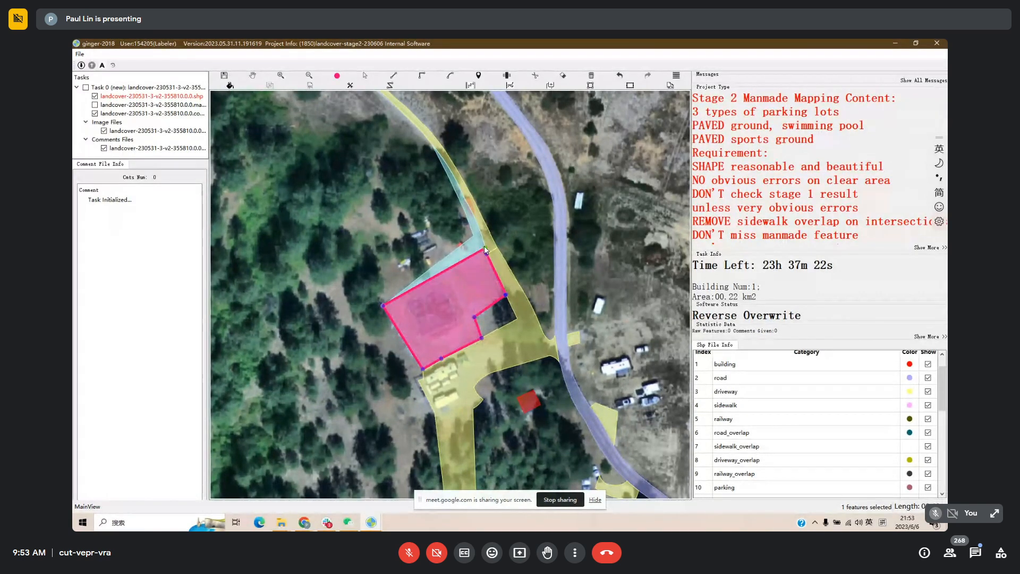
pyautogui.rightClick(485, 247)
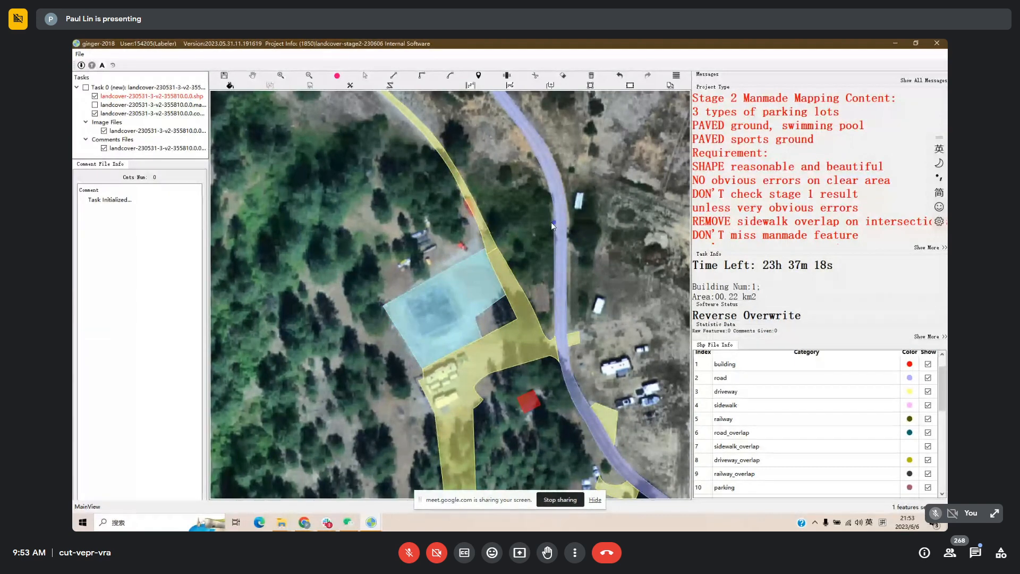
pyautogui.press('space')
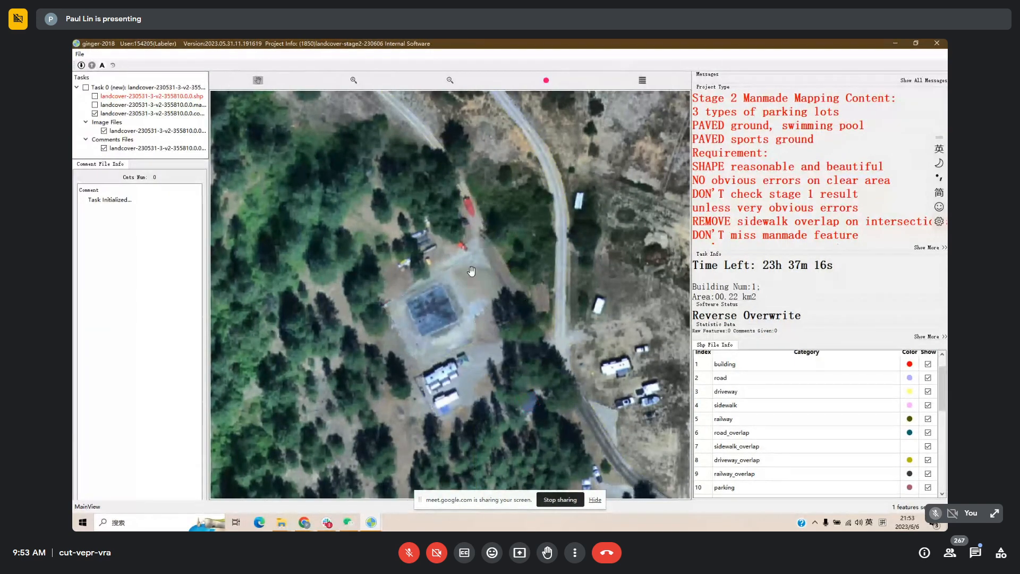
# Compare the light-blue area's extent and the adjoining driveway with the bare imagery around the fenced pad.
pyautogui.press('space')
pyautogui.press('space')
pyautogui.press('space')
pyautogui.moveTo(471, 312); pyautogui.dragTo(459, 274)
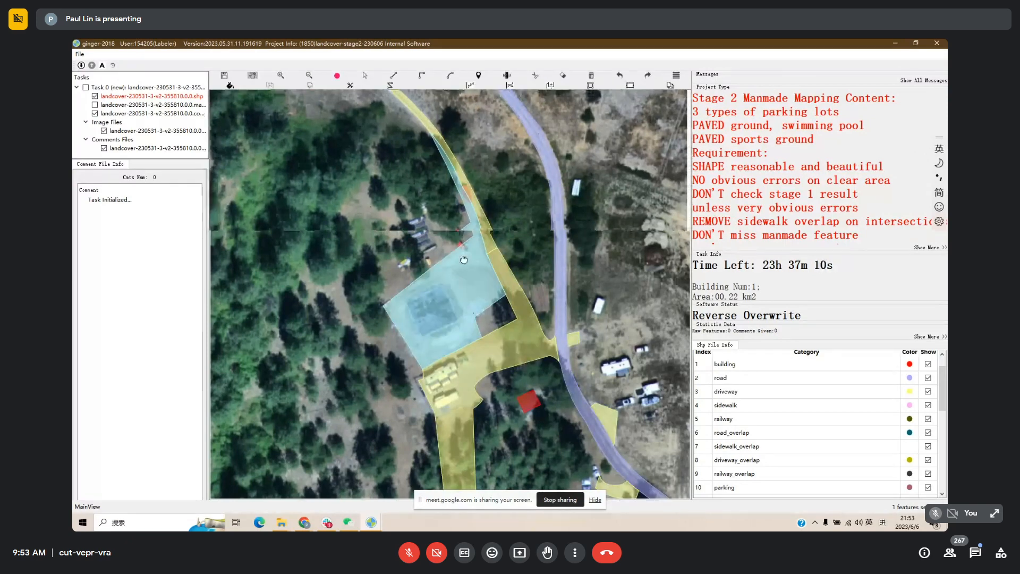
pyautogui.press('space')
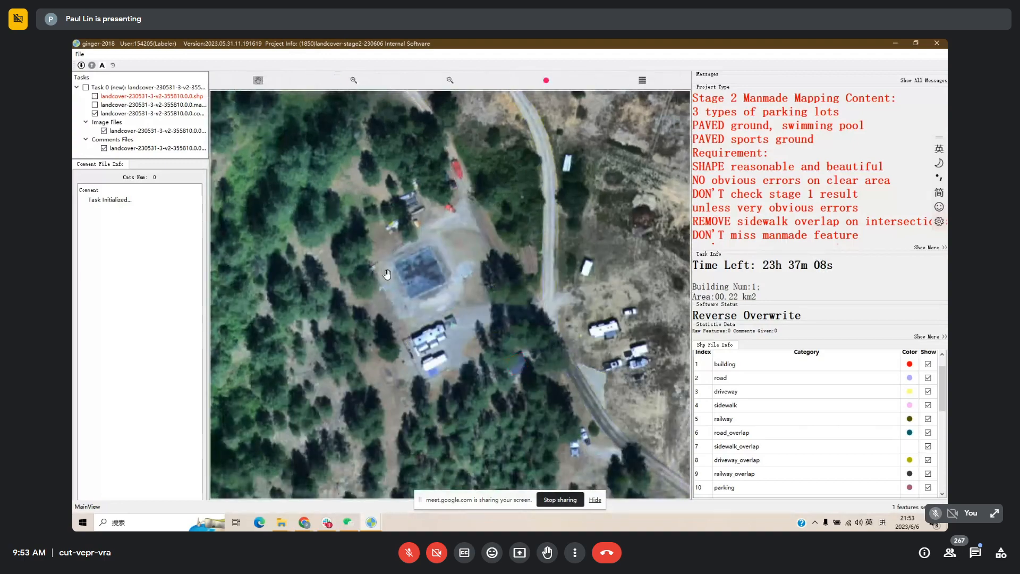
pyautogui.press('space')
pyautogui.moveTo(498, 335)
pyautogui.mouseDown()
pyautogui.moveTo(488, 319)
pyautogui.moveTo(454, 315)
pyautogui.moveTo(480, 328)
pyautogui.mouseUp()
pyautogui.press('space')
pyautogui.press('space')
pyautogui.press('space')
pyautogui.press('space')
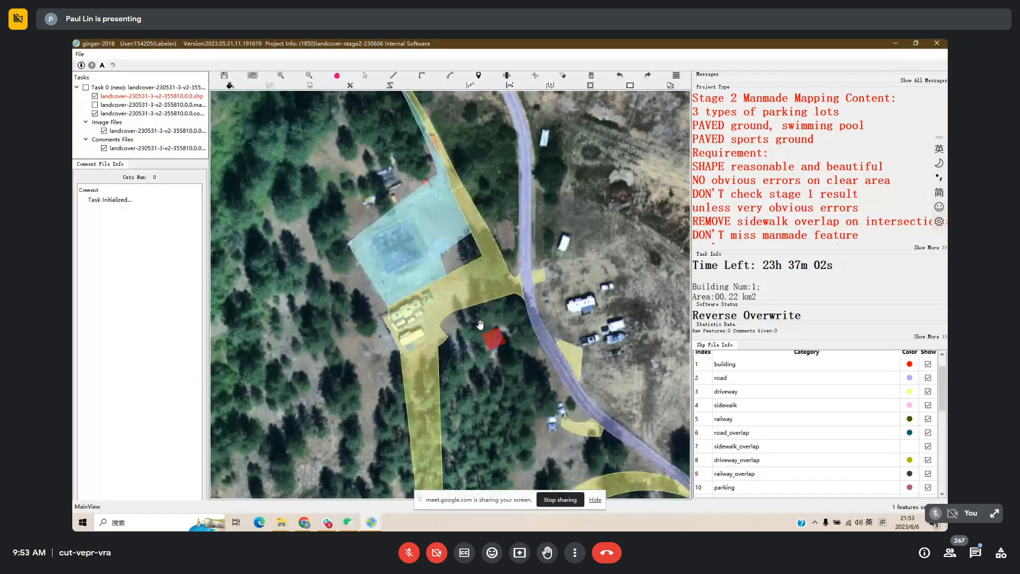
pyautogui.moveTo(420, 221); pyautogui.dragTo(438, 248)
pyautogui.press('space')
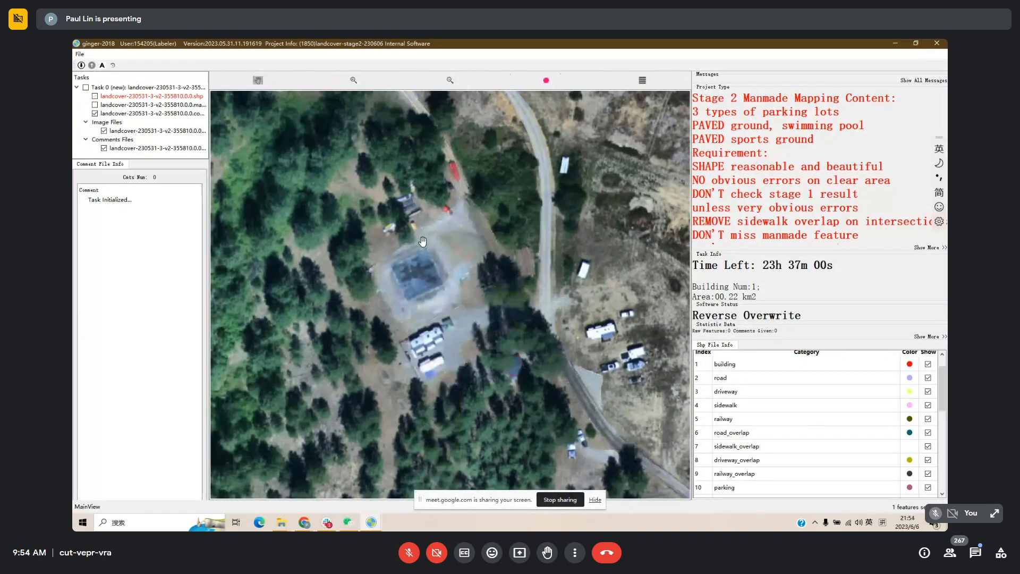
# Cut the eastern part out of the light-blue area along a curve from the pad's eastern edge to the driveway.
pyautogui.press('space')
pyautogui.press('space')
pyautogui.press('space')
pyautogui.click(459, 281)
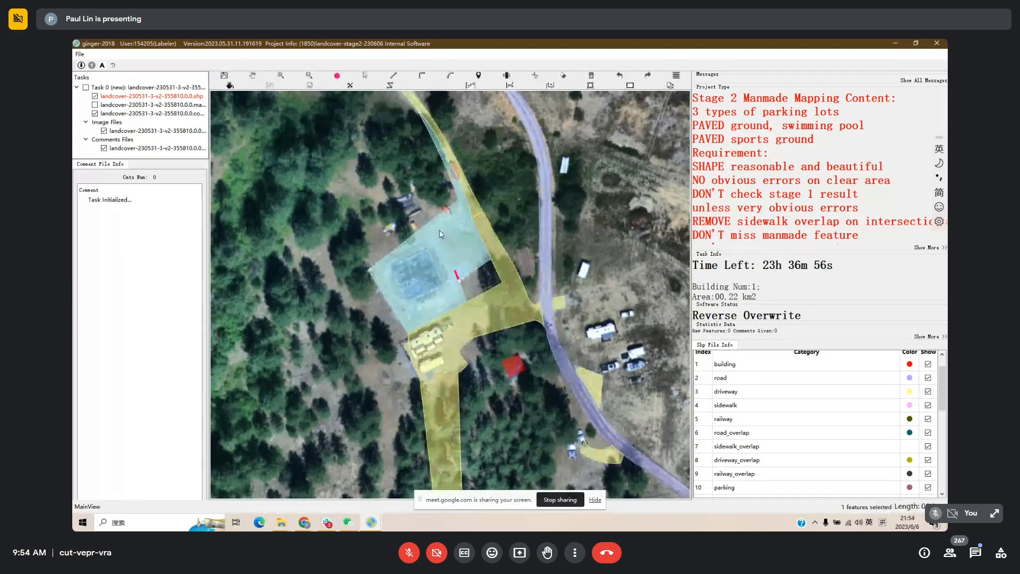
pyautogui.click(439, 237)
pyautogui.click(458, 230)
pyautogui.click(480, 234)
pyautogui.rightClick(506, 228)
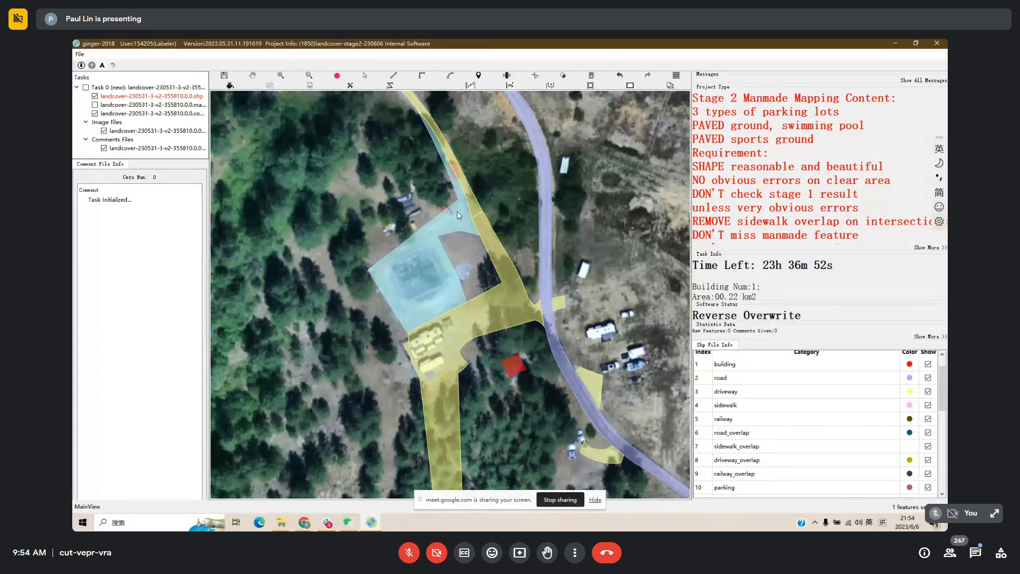
# Trim the narrow strip along the driveway off the northern tip of the light-blue area with a straight edge.
pyautogui.press('space')
pyautogui.press('space')
pyautogui.click(461, 209)
pyautogui.moveTo(467, 205); pyautogui.dragTo(448, 185)
pyautogui.press('space')
pyautogui.press('space')
# Demonstrate the line tool by drawing a rounded freeform polygon in the woods west of the light-blue area and deleting it.
pyautogui.moveTo(388, 167); pyautogui.dragTo(388, 251)
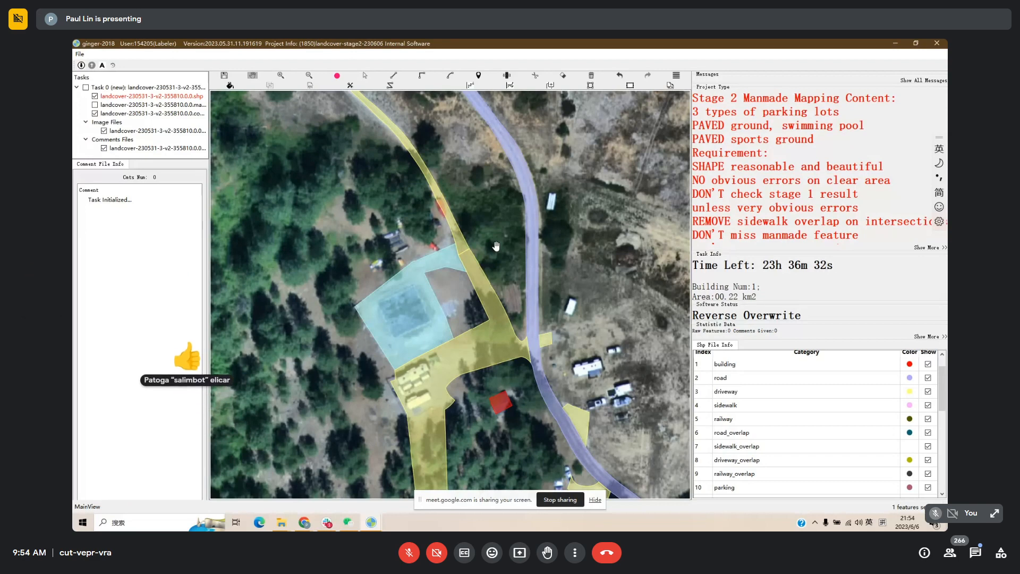
pyautogui.moveTo(496, 246); pyautogui.dragTo(560, 246)
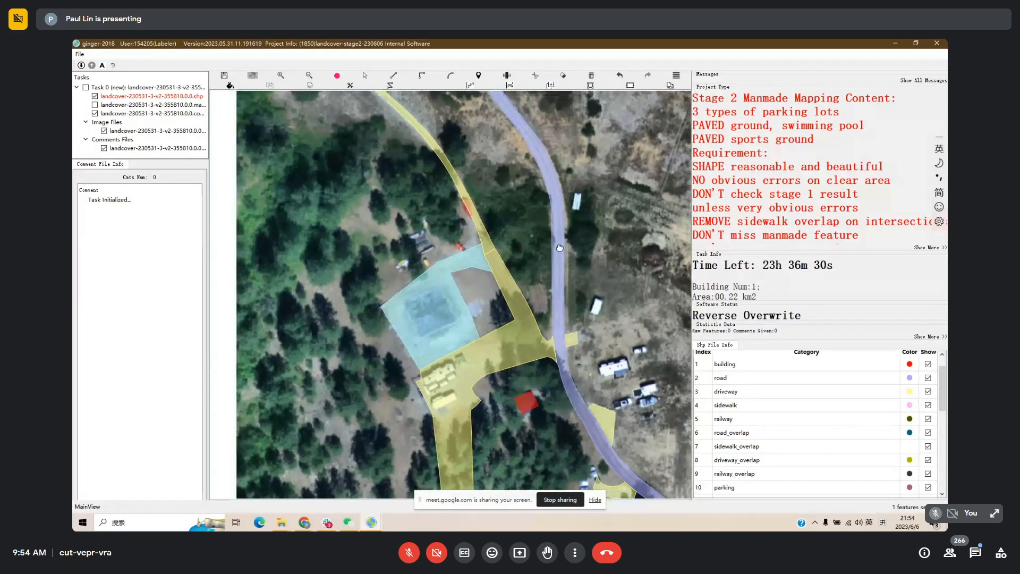
pyautogui.press('Escape')
pyautogui.press('l')
pyautogui.click(309, 208)
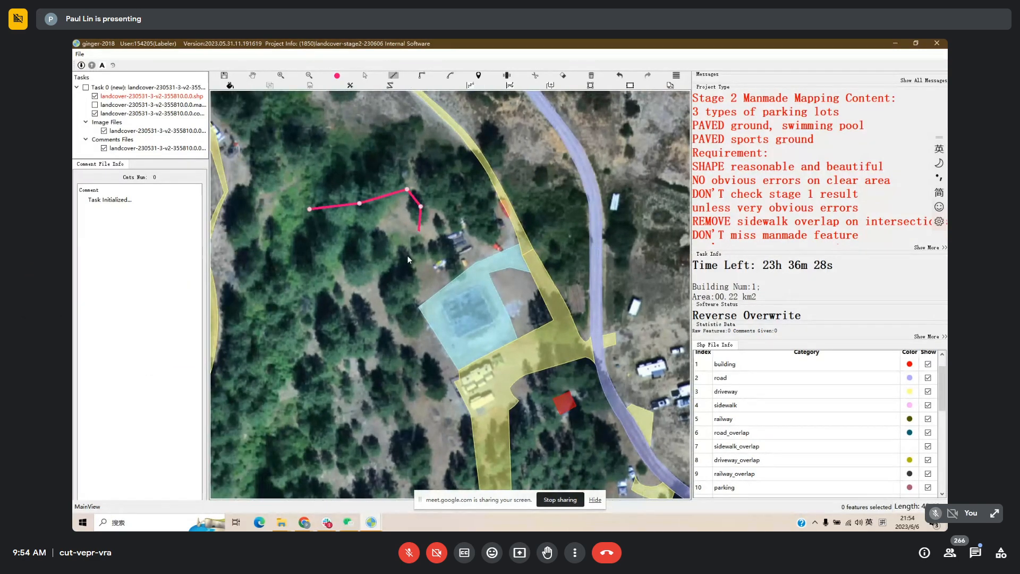
pyautogui.click(408, 258)
pyautogui.click(394, 275)
pyautogui.click(372, 293)
pyautogui.click(339, 294)
pyautogui.click(301, 274)
pyautogui.click(301, 248)
pyautogui.click(315, 229)
pyautogui.doubleClick(310, 219)
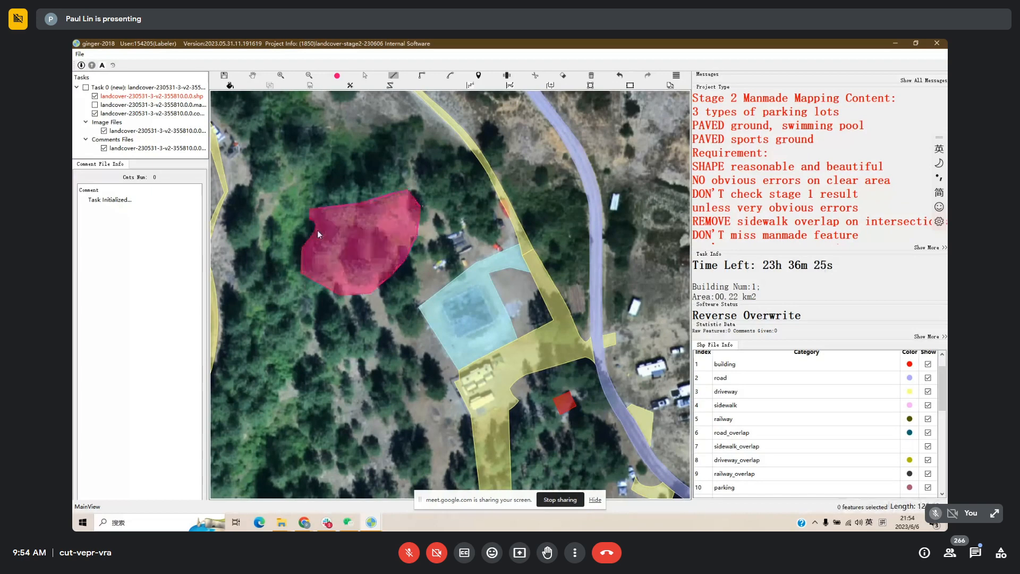
pyautogui.press('Escape')
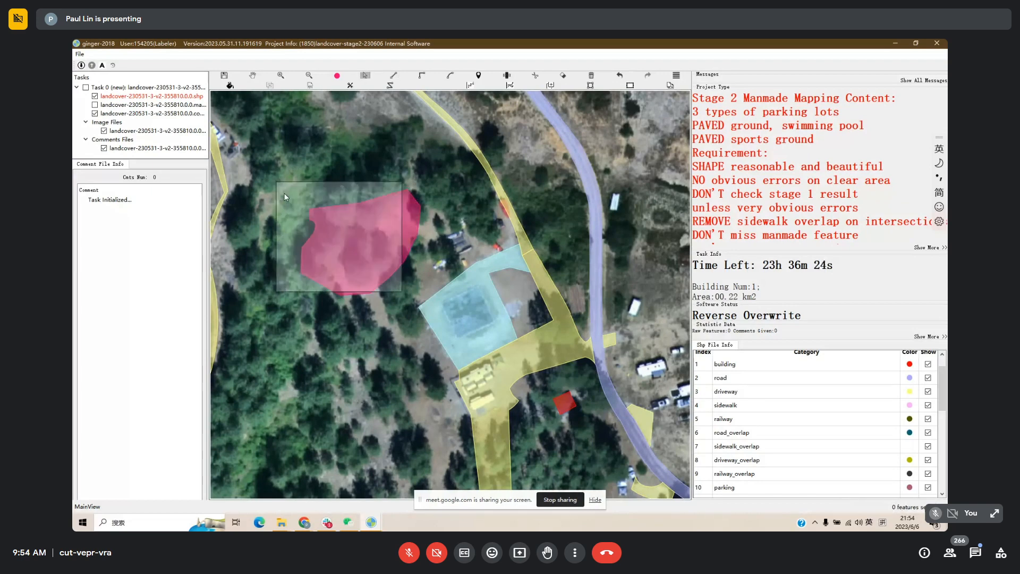
pyautogui.click(318, 212)
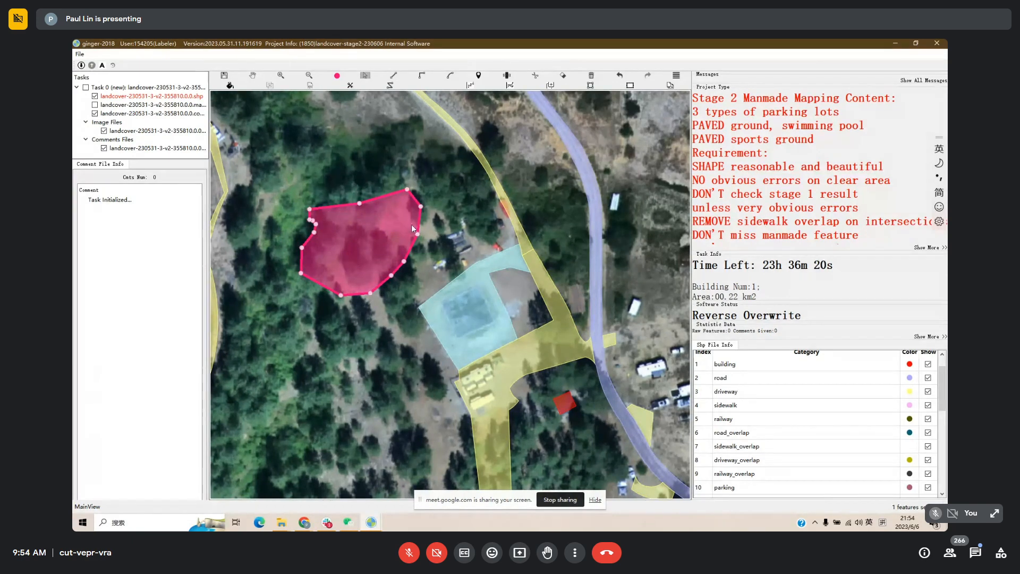
pyautogui.press('Delete')
# Demonstrate the right-angle tool by drawing a roughly square polygon in the woods and deleting it.
pyautogui.press('l')
pyautogui.click(314, 193)
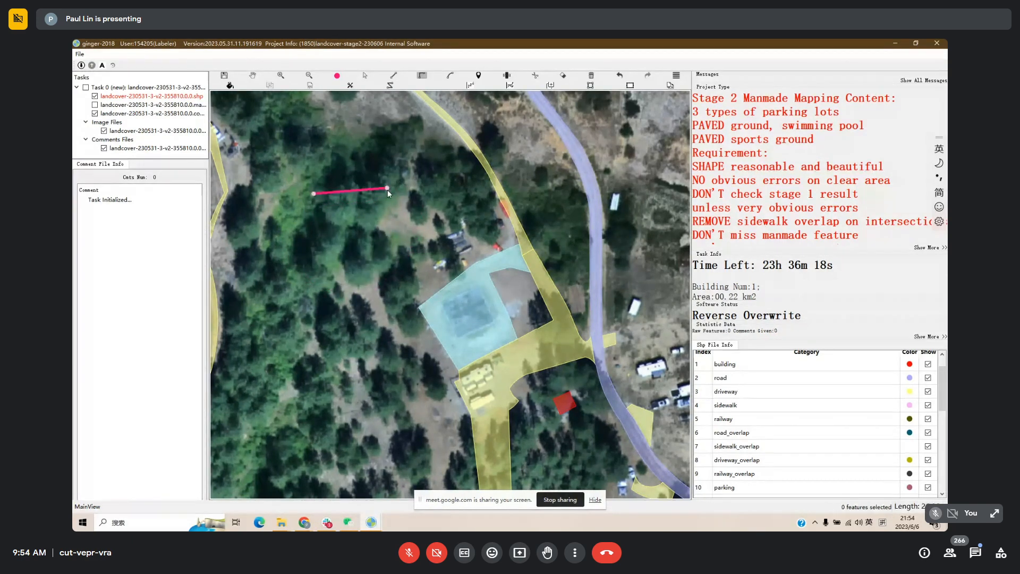
pyautogui.click(387, 188)
pyautogui.click(393, 255)
pyautogui.click(319, 260)
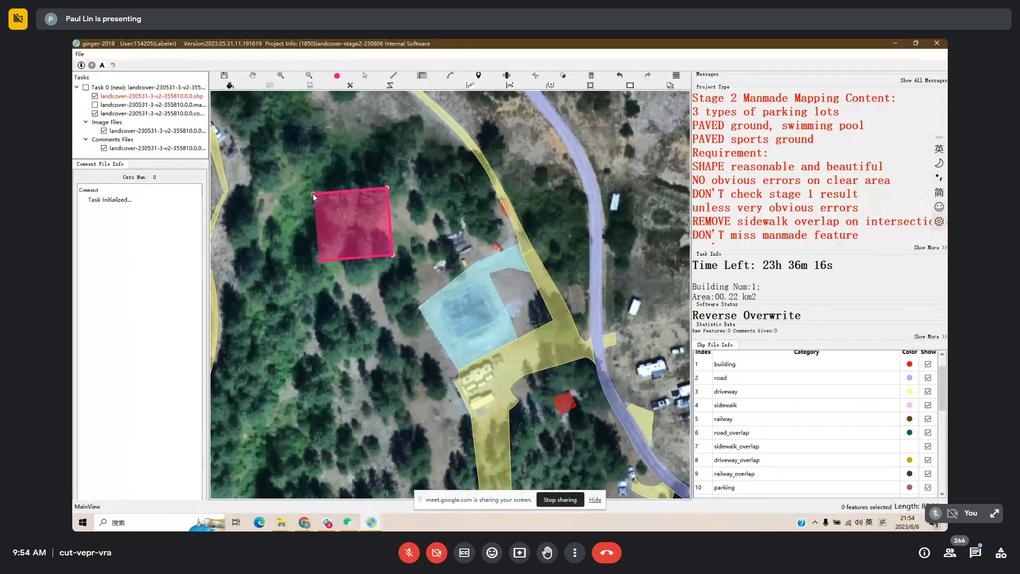
pyautogui.click(314, 194)
pyautogui.press('s')
pyautogui.moveTo(324, 164); pyautogui.dragTo(388, 241)
pyautogui.press('Delete')
# Demonstrate the arc tool by drawing a circular arc in the woods and removing it.
pyautogui.press('a')
pyautogui.click(363, 210)
pyautogui.click(376, 270)
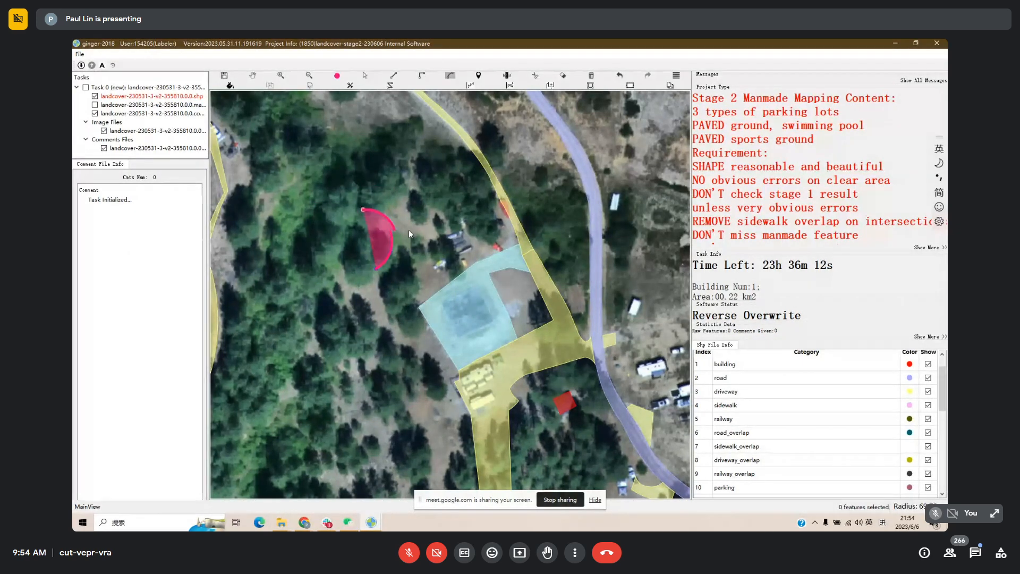
pyautogui.click(409, 230)
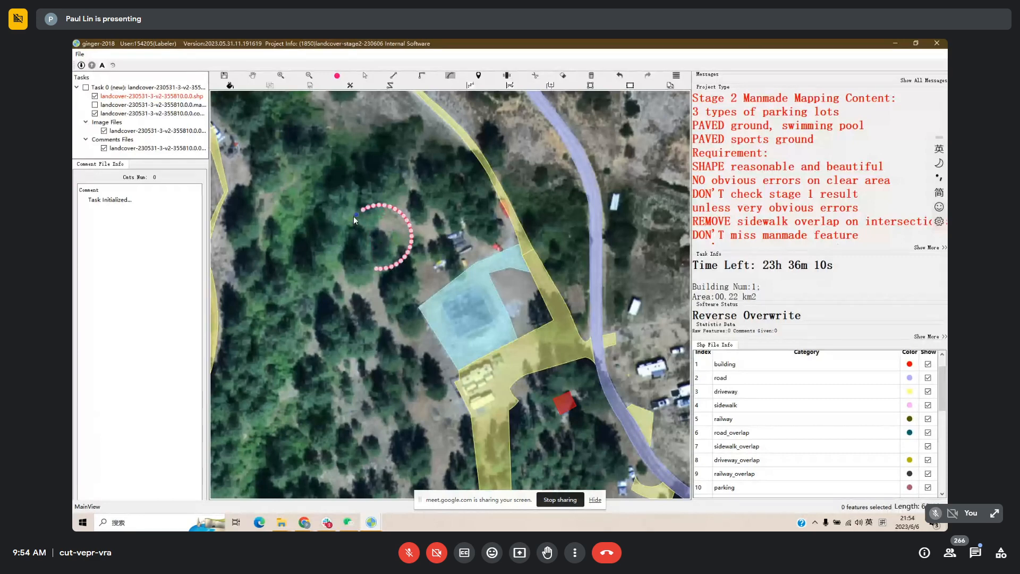
pyautogui.click(353, 217)
pyautogui.press('s')
pyautogui.moveTo(342, 190); pyautogui.dragTo(405, 259)
pyautogui.press('Delete')
# Draw an irregular polygon with a narrow northern spike in the woods using the line tool and delete it.
pyautogui.press('l')
pyautogui.click(328, 186)
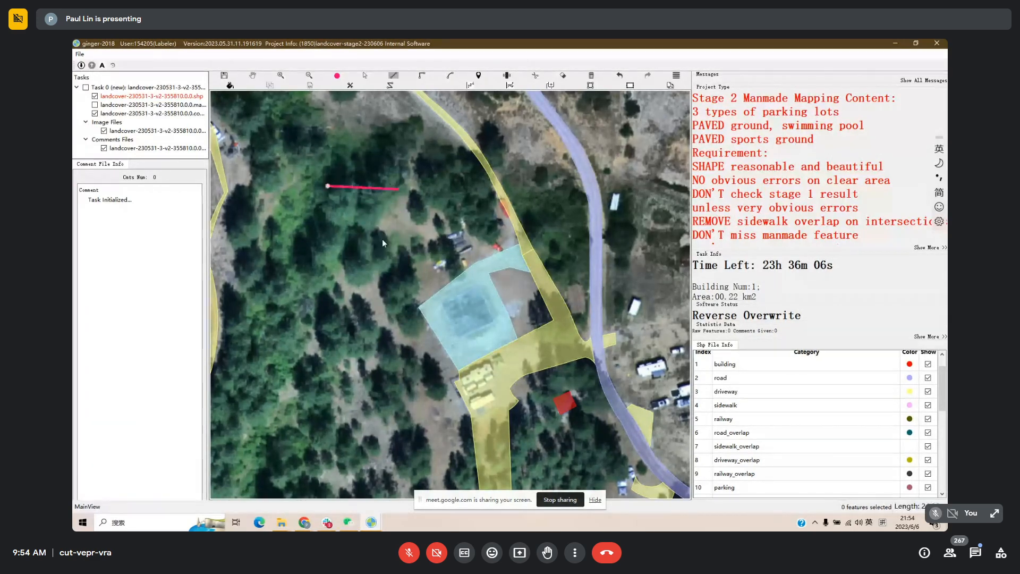
pyautogui.click(398, 190)
pyautogui.click(382, 230)
pyautogui.click(381, 268)
pyautogui.click(346, 285)
pyautogui.click(319, 279)
pyautogui.click(303, 274)
pyautogui.click(293, 283)
pyautogui.click(285, 215)
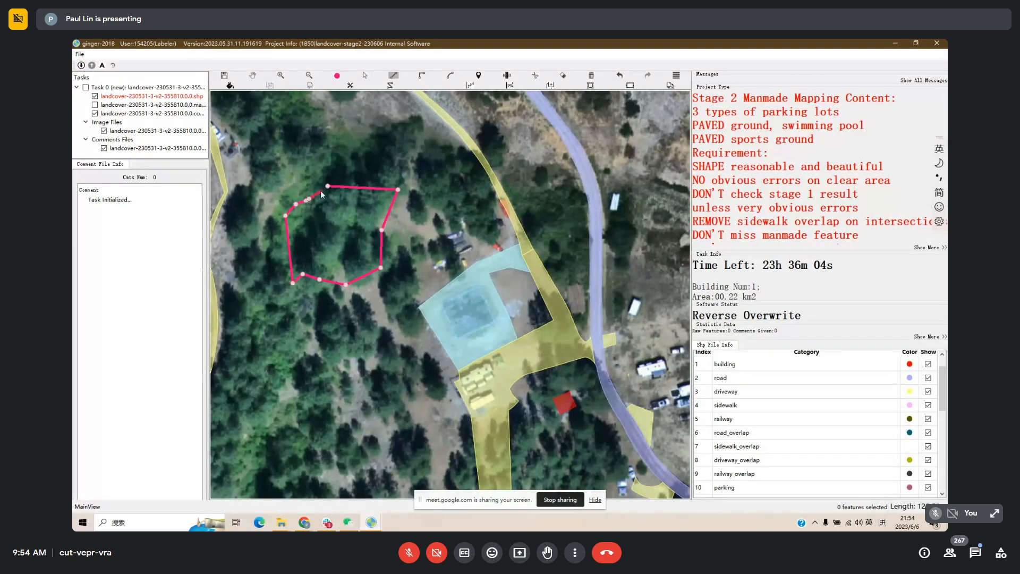
pyautogui.click(320, 191)
pyautogui.click(304, 129)
pyautogui.click(307, 142)
pyautogui.click(320, 149)
pyautogui.click(324, 158)
pyautogui.click(327, 168)
pyautogui.click(328, 186)
pyautogui.press('Escape')
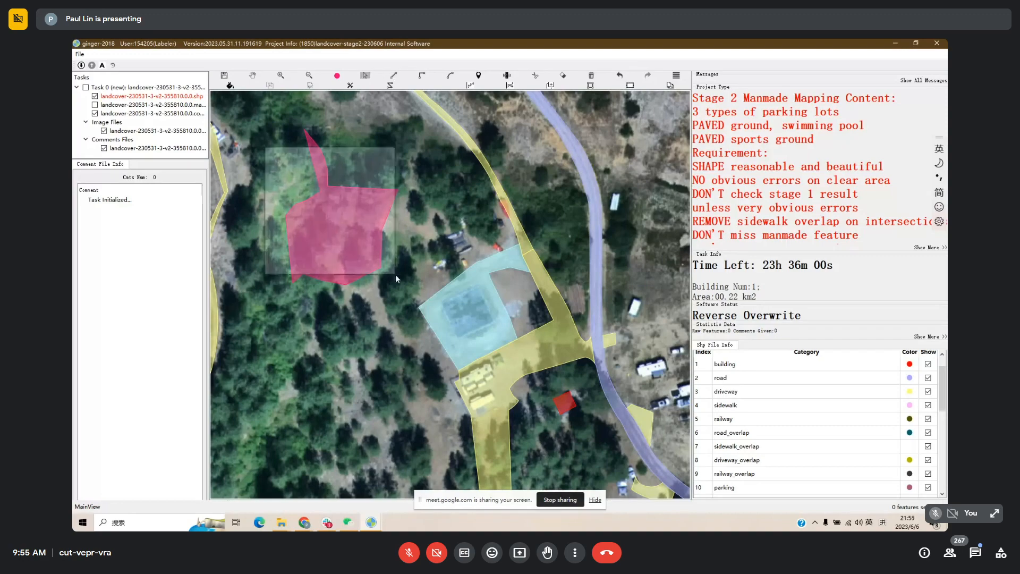
pyautogui.click(312, 213)
pyautogui.press('Delete')
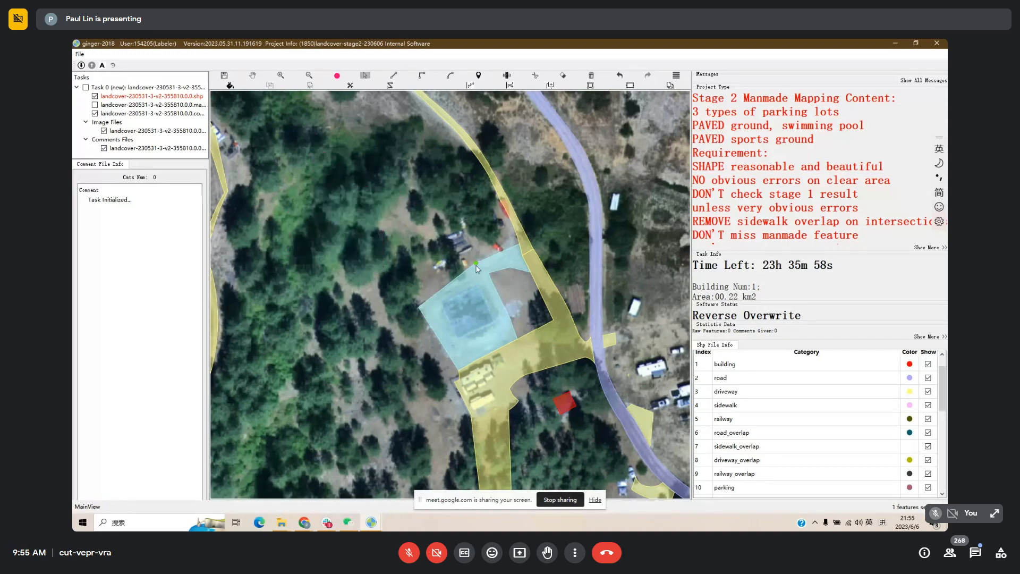
# Check the trimmed light-blue area and the driveway junction against the bare imagery.
pyautogui.moveTo(475, 265); pyautogui.dragTo(398, 220)
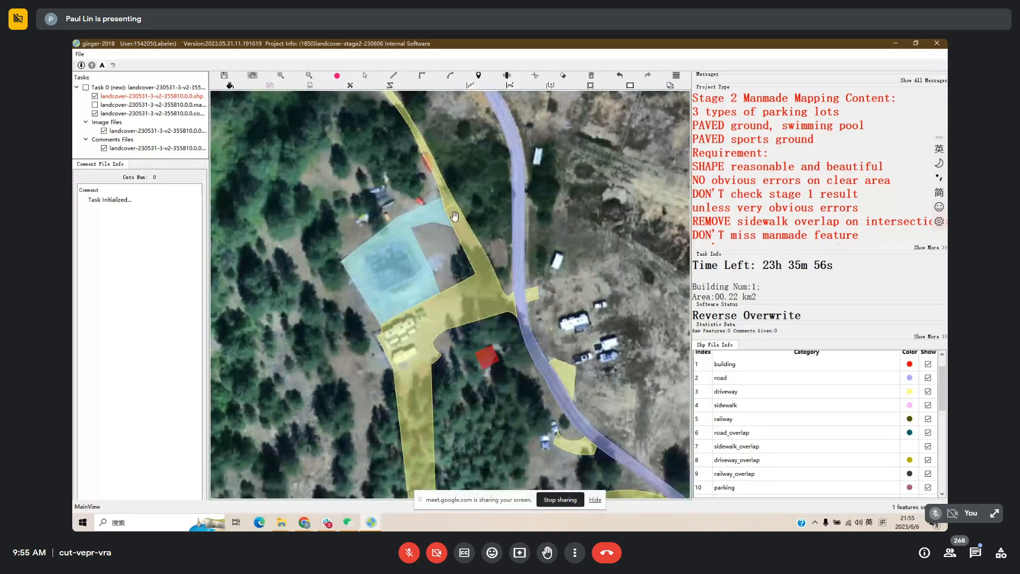
pyautogui.press('space')
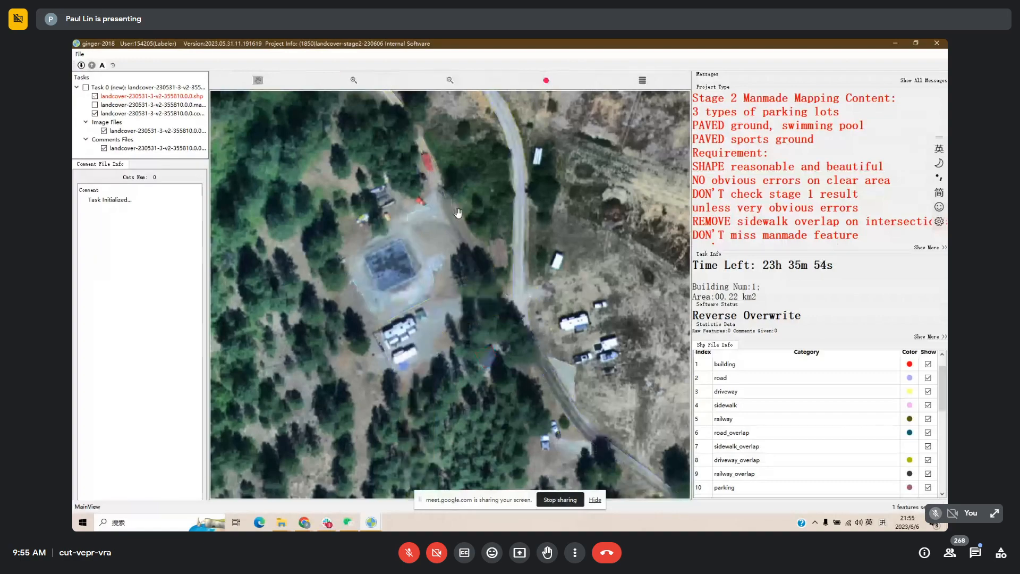
pyautogui.press('space')
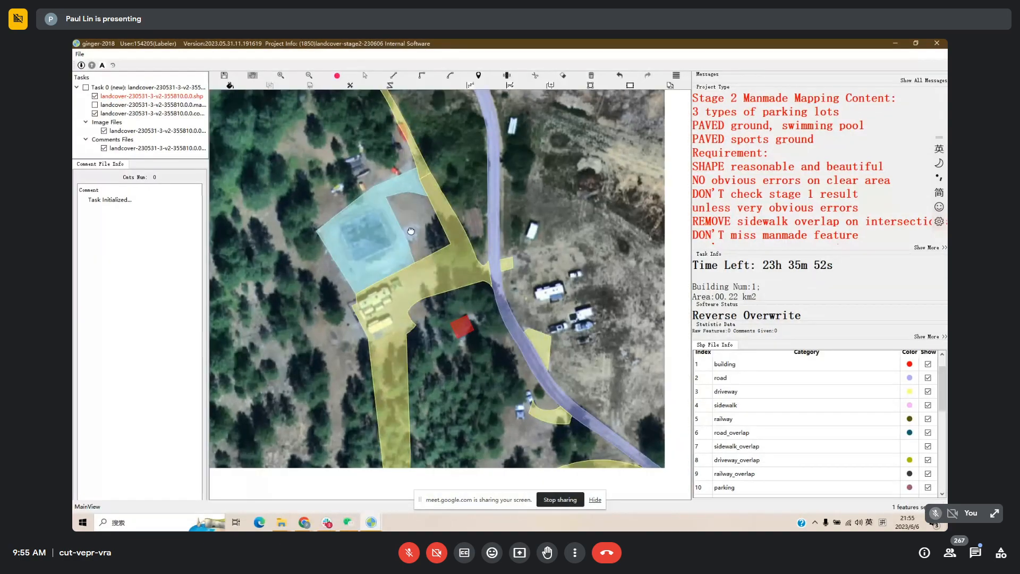
# Delete the three short driveway pieces beside the road near the parked vehicles.
pyautogui.moveTo(551, 270); pyautogui.dragTo(496, 216)
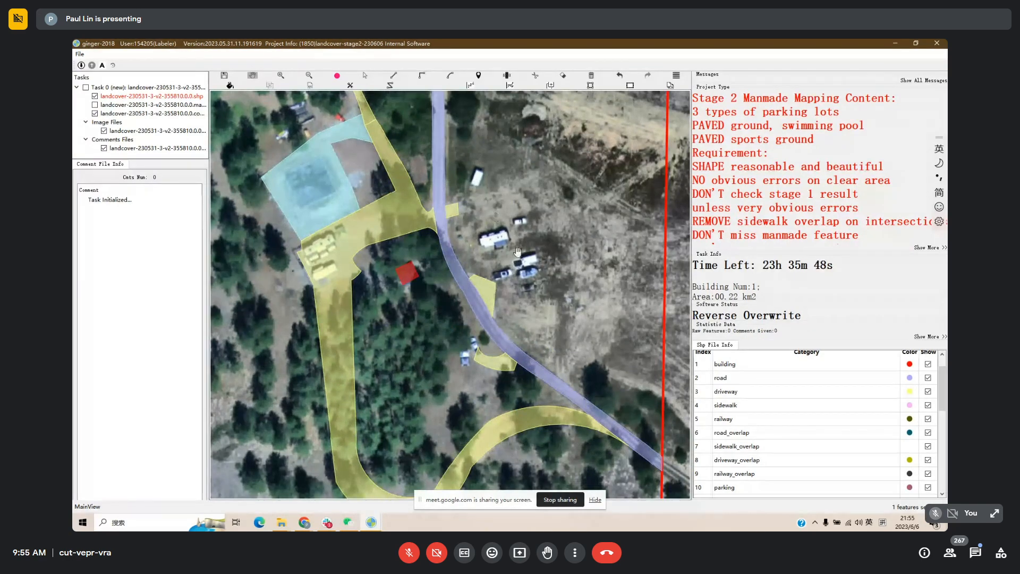
pyautogui.press('s')
pyautogui.click(466, 200)
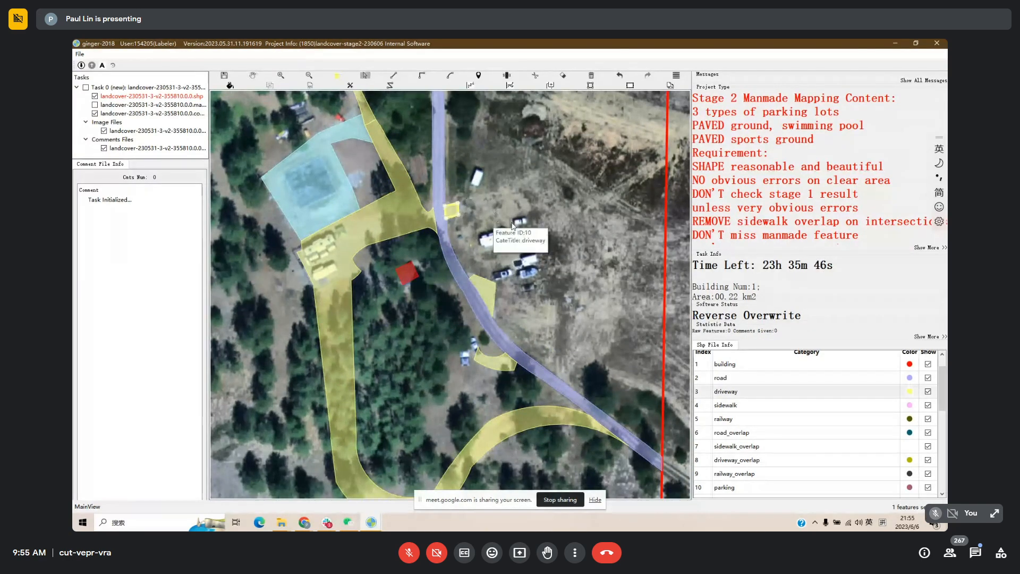
pyautogui.press('Delete')
pyautogui.moveTo(503, 221); pyautogui.dragTo(495, 185)
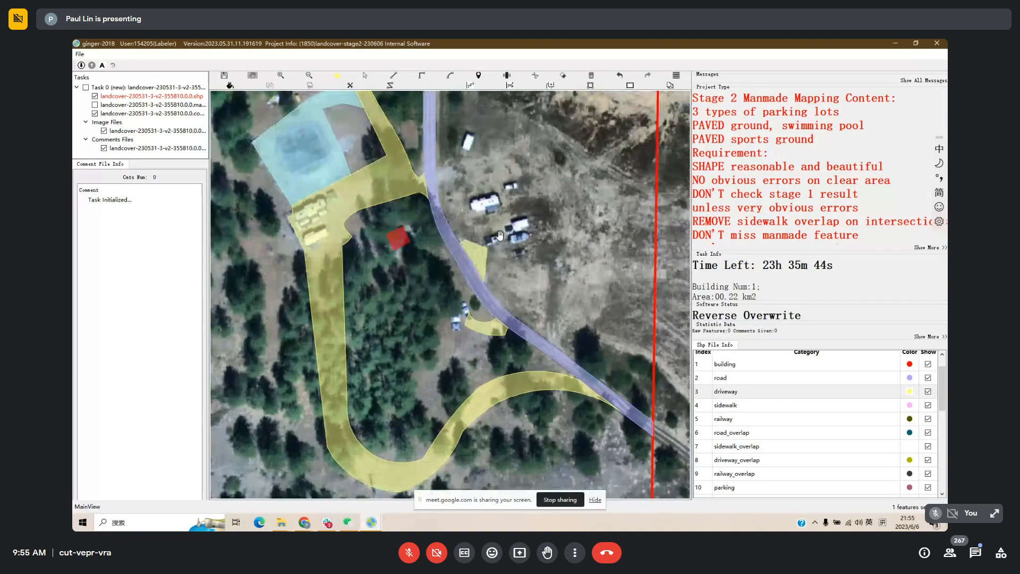
pyautogui.scroll(-1, 499, 235)
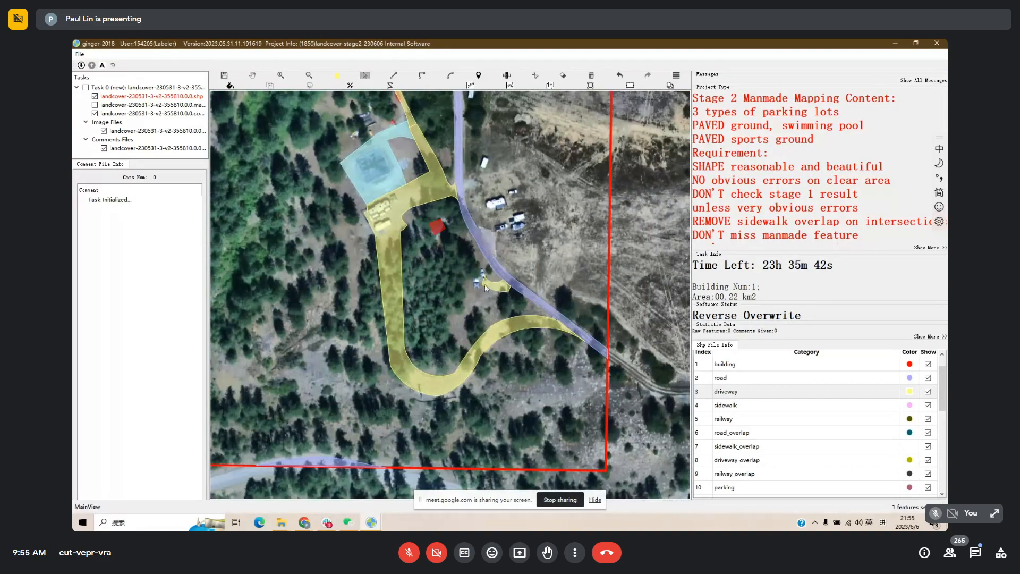
pyautogui.moveTo(489, 290); pyautogui.dragTo(489, 291)
pyautogui.press('Delete')
pyautogui.press('Return')
# Undo the deletions of the short driveway pieces beside the road.
pyautogui.press('space')
pyautogui.moveTo(505, 237); pyautogui.dragTo(500, 249)
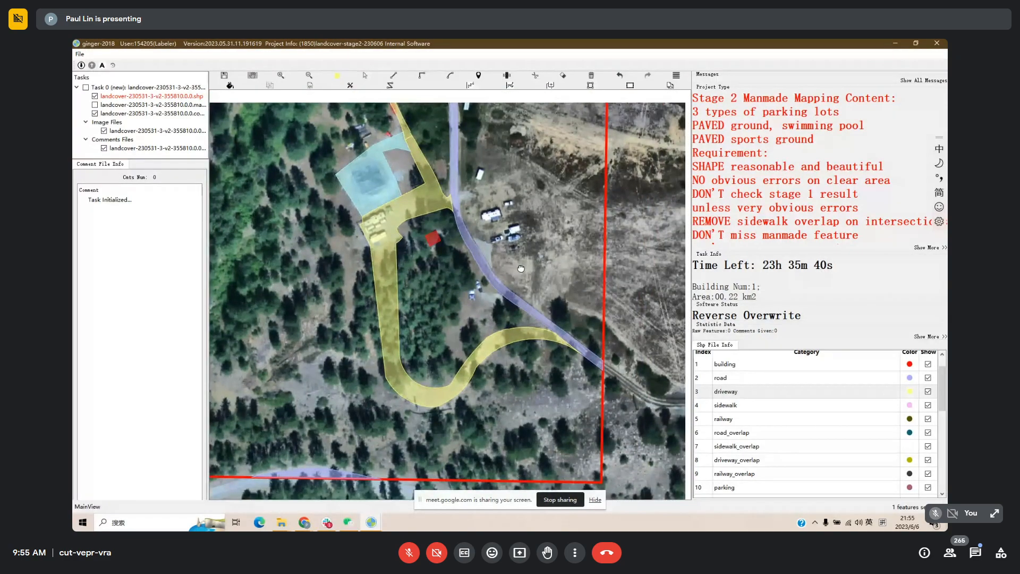
pyautogui.scroll(1, 500, 247)
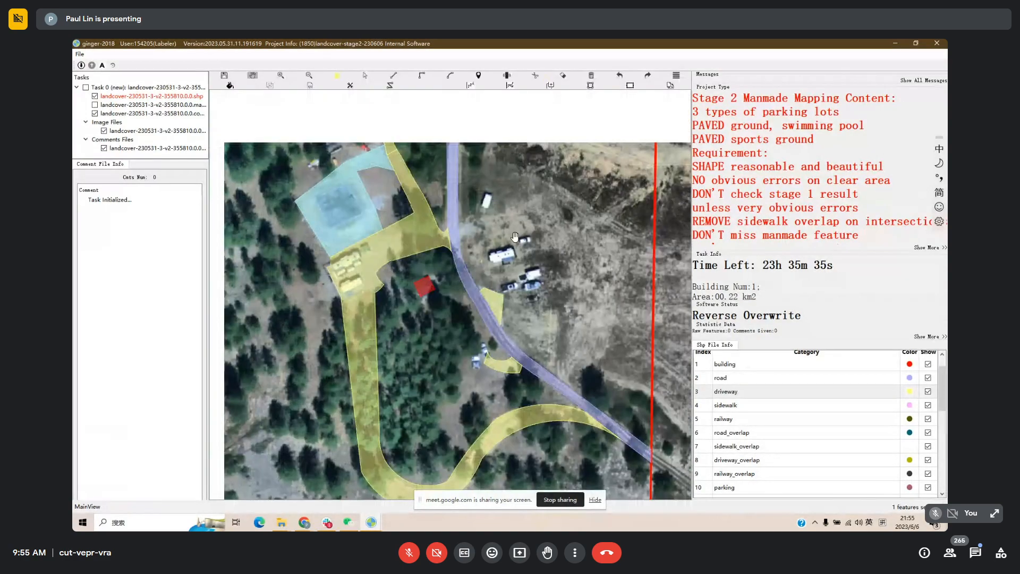
# Review the labels across the whole task area and submit the task.
pyautogui.scroll(-1, 515, 237)
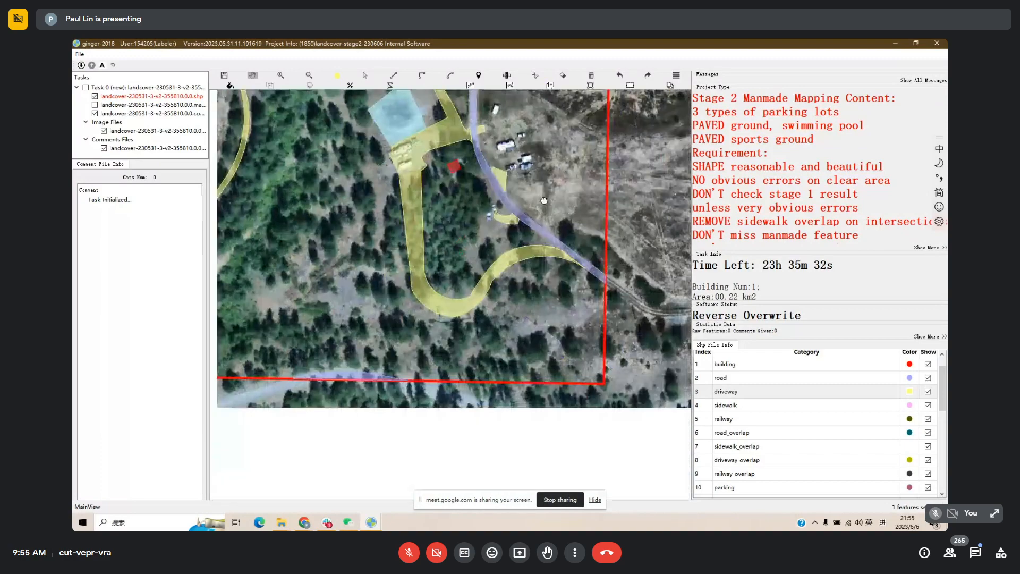
pyautogui.scroll(-1, 545, 201)
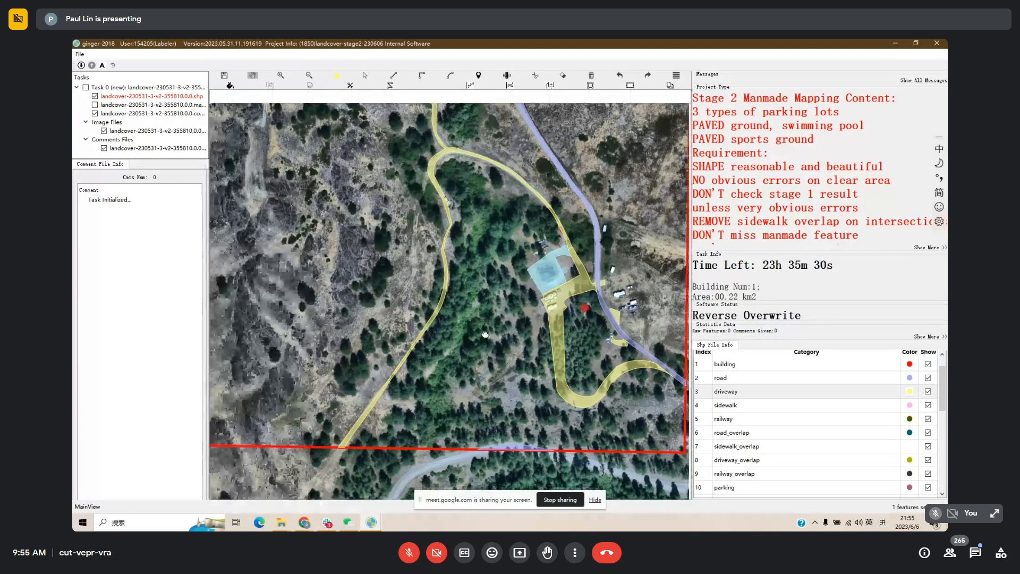
pyautogui.scroll(-1, 485, 334)
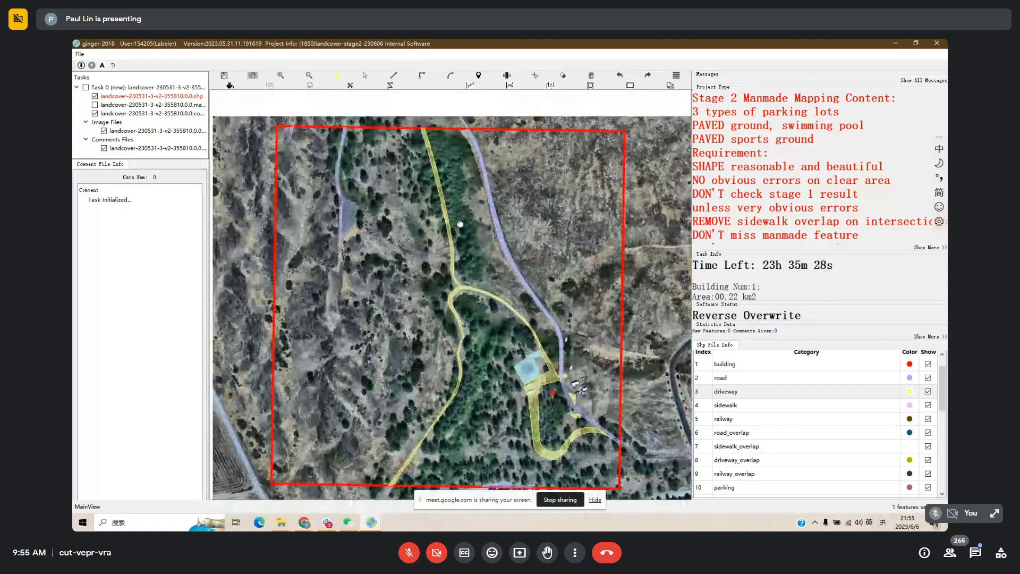
pyautogui.moveTo(496, 338); pyautogui.dragTo(483, 308)
pyautogui.press('Escape')
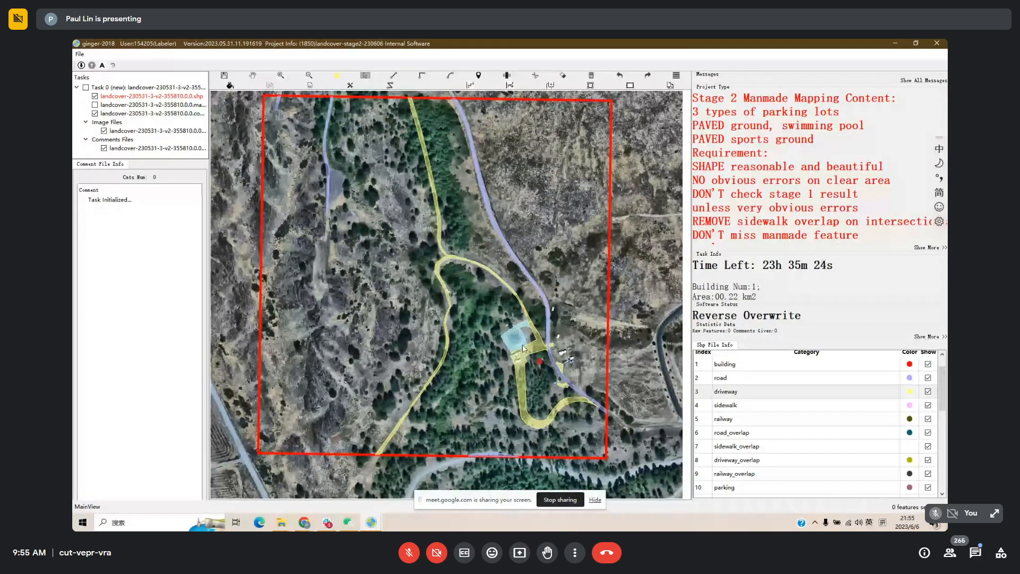
pyautogui.click(513, 329)
pyautogui.moveTo(573, 315); pyautogui.dragTo(580, 300)
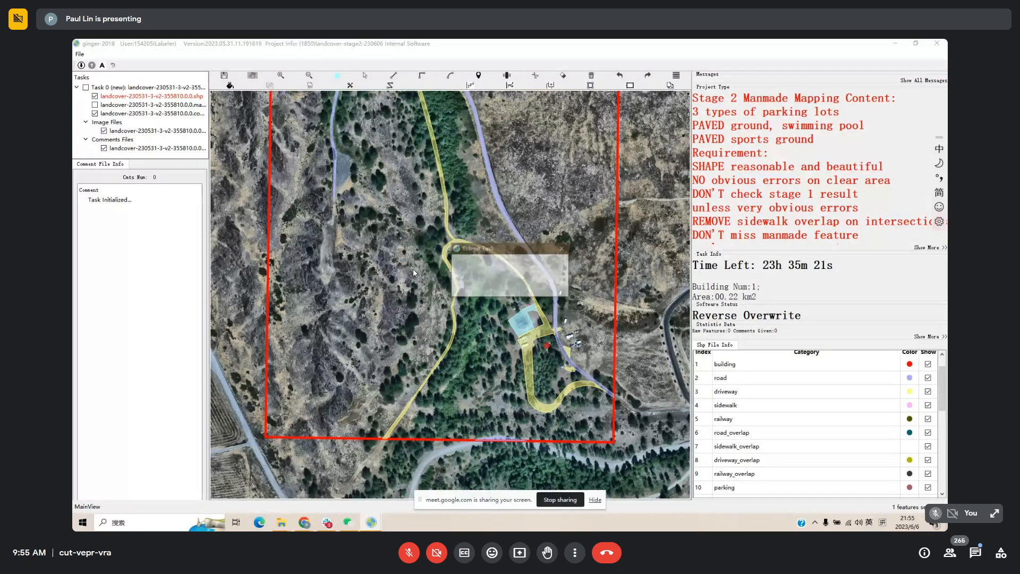
pyautogui.click(511, 286)
# Switch from the task being submitted to the window holding the lakeside task landcover-230531-3-v2-355812.
pyautogui.moveTo(374, 525)
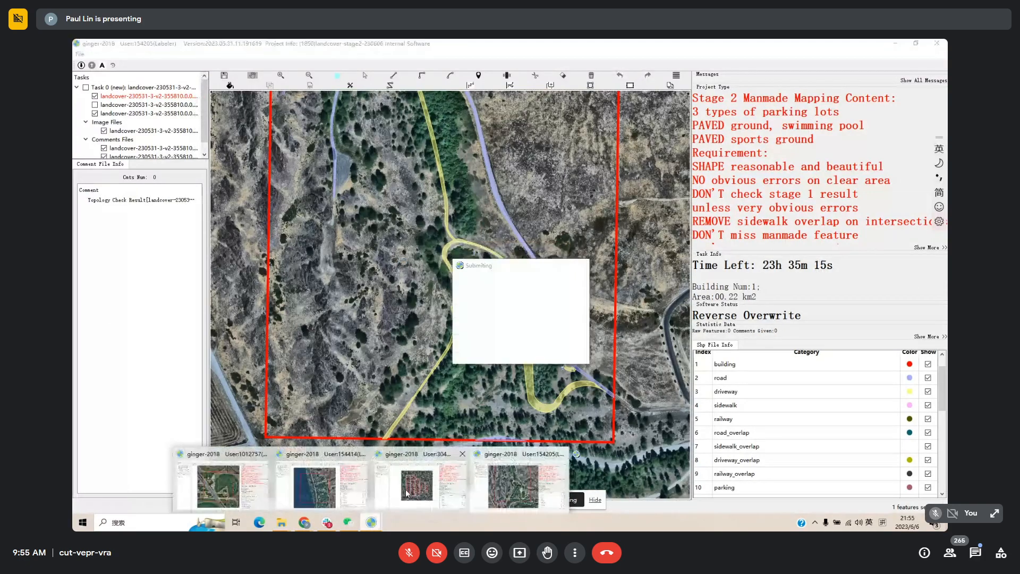
pyautogui.click(380, 505)
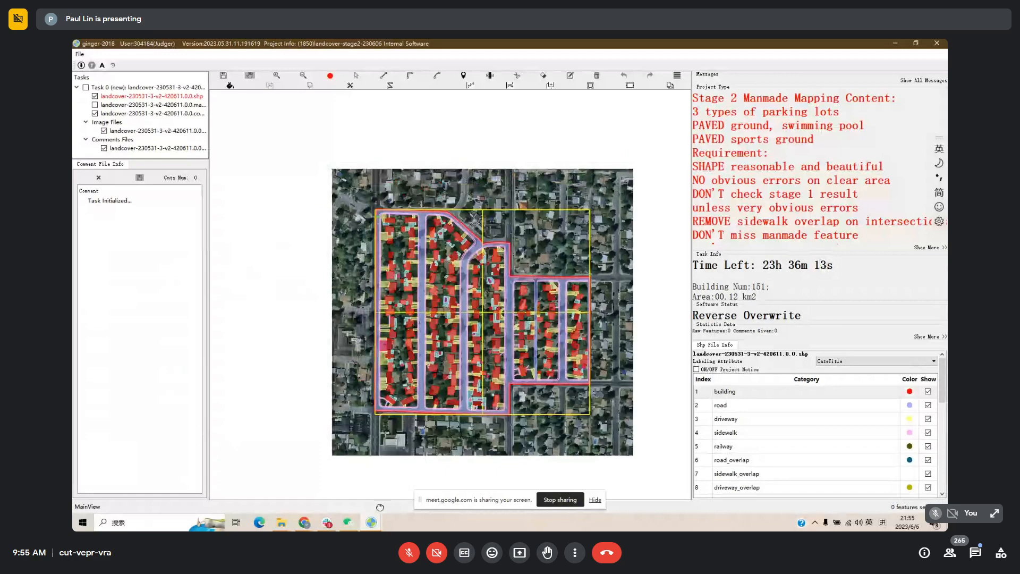
pyautogui.moveTo(371, 522)
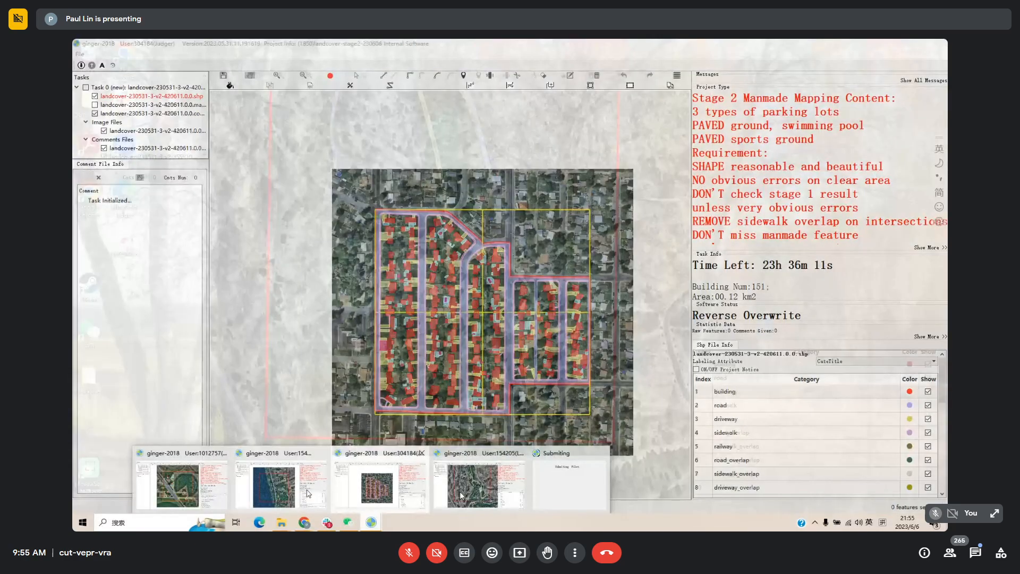
pyautogui.click(467, 490)
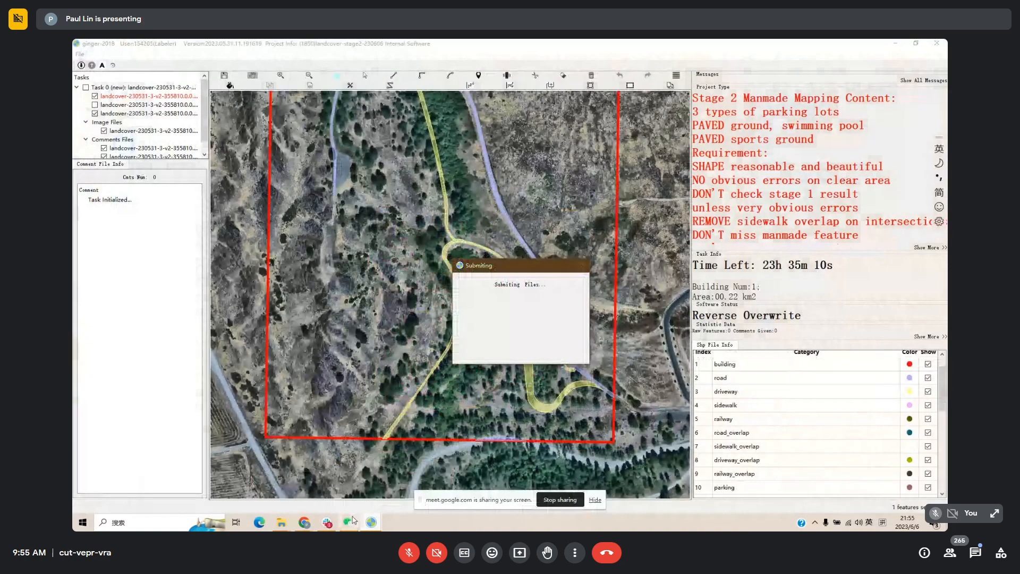
pyautogui.click(370, 522)
pyautogui.click(281, 484)
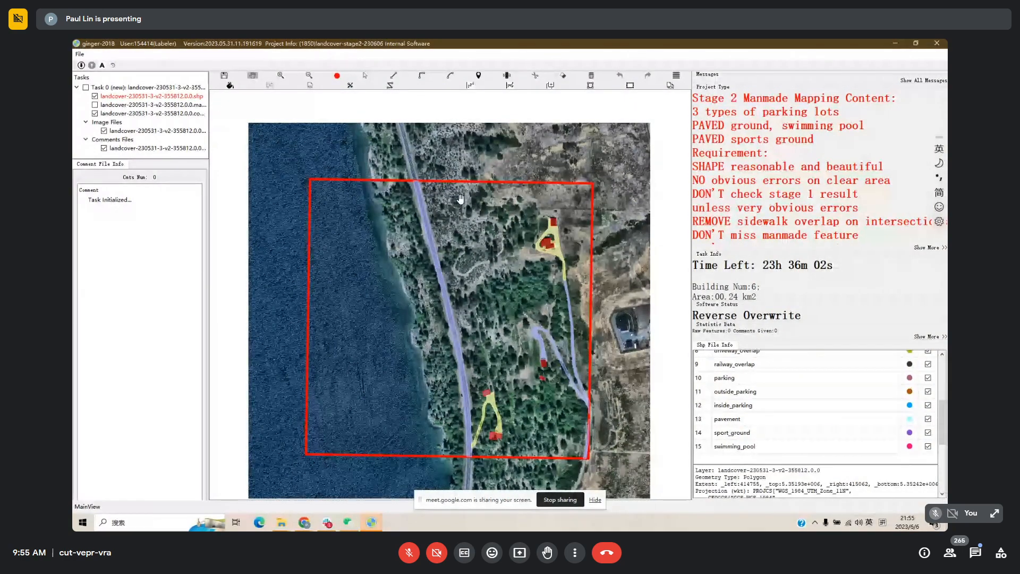
# Compare the building, driveway and road labels around the northern house with the bare imagery.
pyautogui.scroll(3, 460, 199)
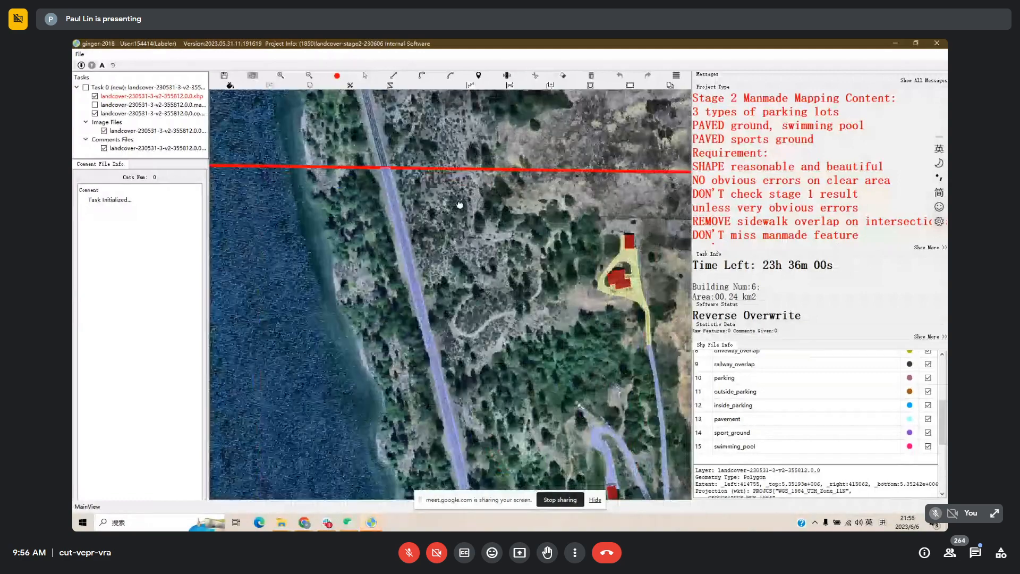
pyautogui.scroll(2, 460, 204)
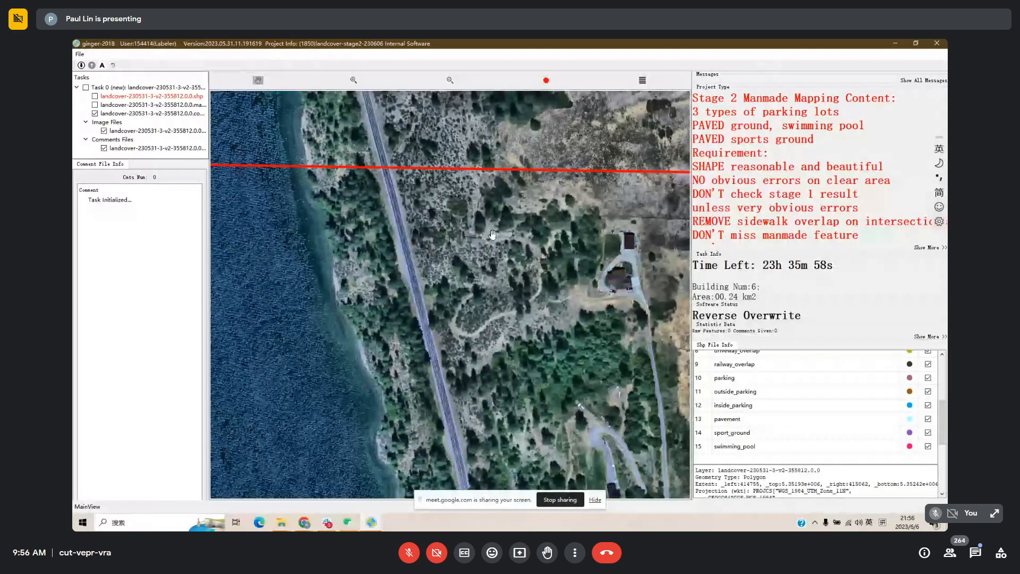
pyautogui.press('space')
pyautogui.moveTo(537, 266); pyautogui.dragTo(409, 210)
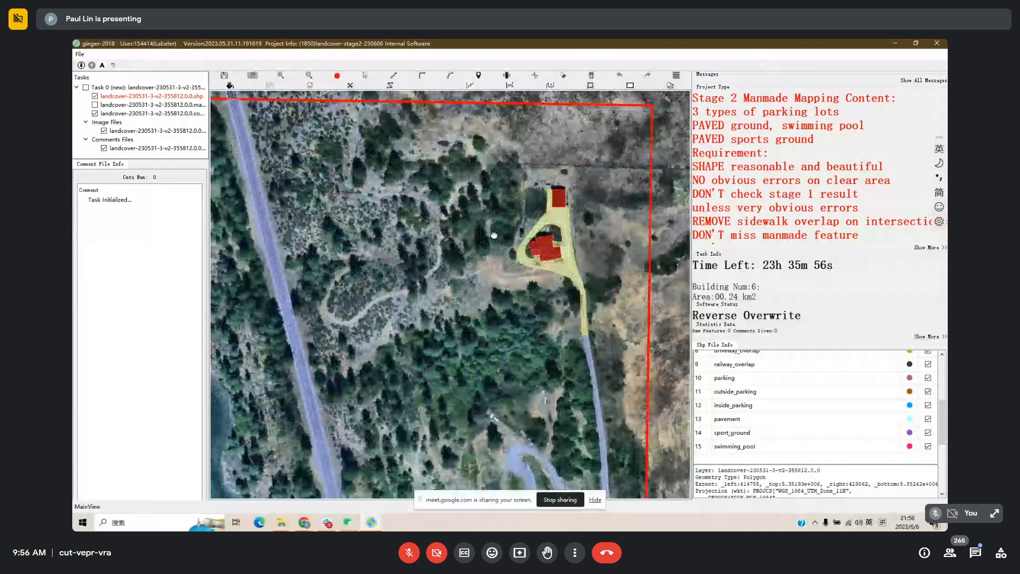
pyautogui.moveTo(583, 222); pyautogui.dragTo(571, 167)
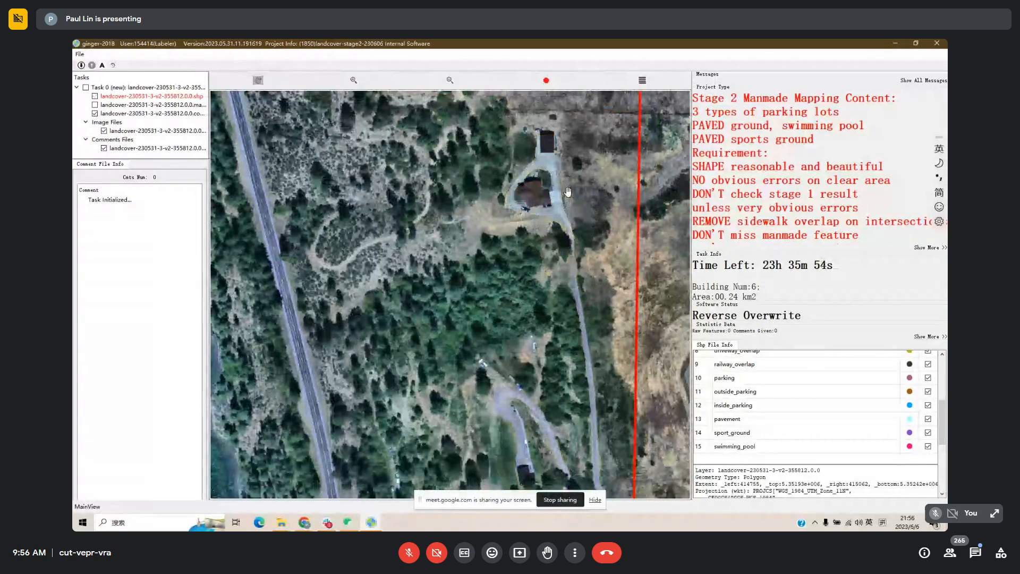
pyautogui.scroll(1, 568, 144)
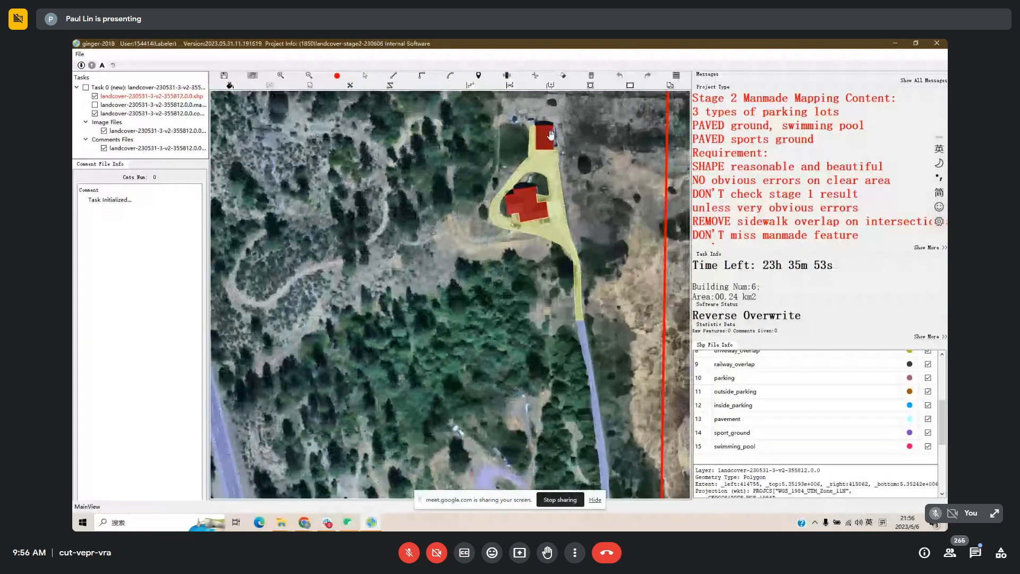
pyautogui.press('space')
pyautogui.press('space')
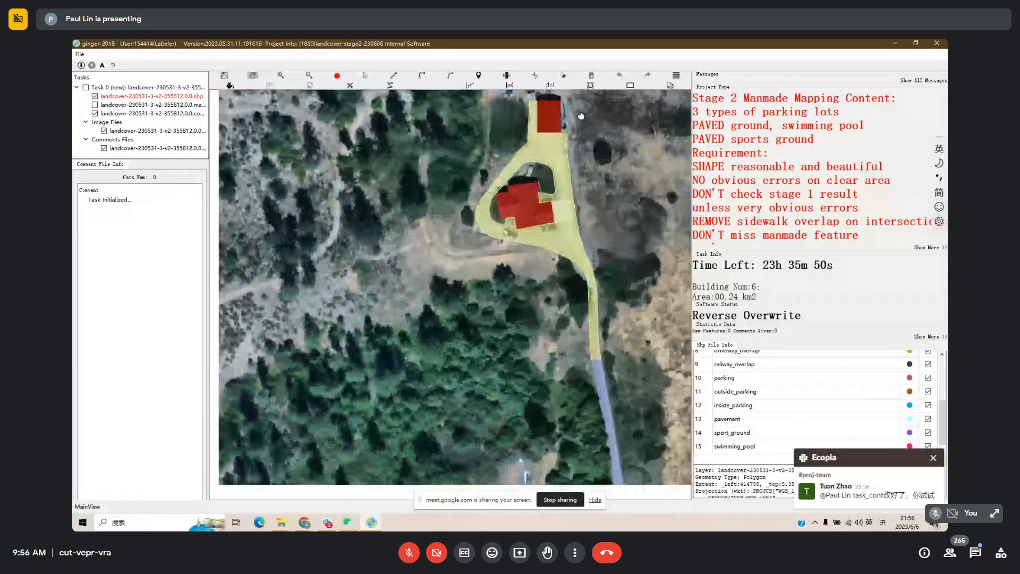
pyautogui.moveTo(583, 349); pyautogui.dragTo(568, 369)
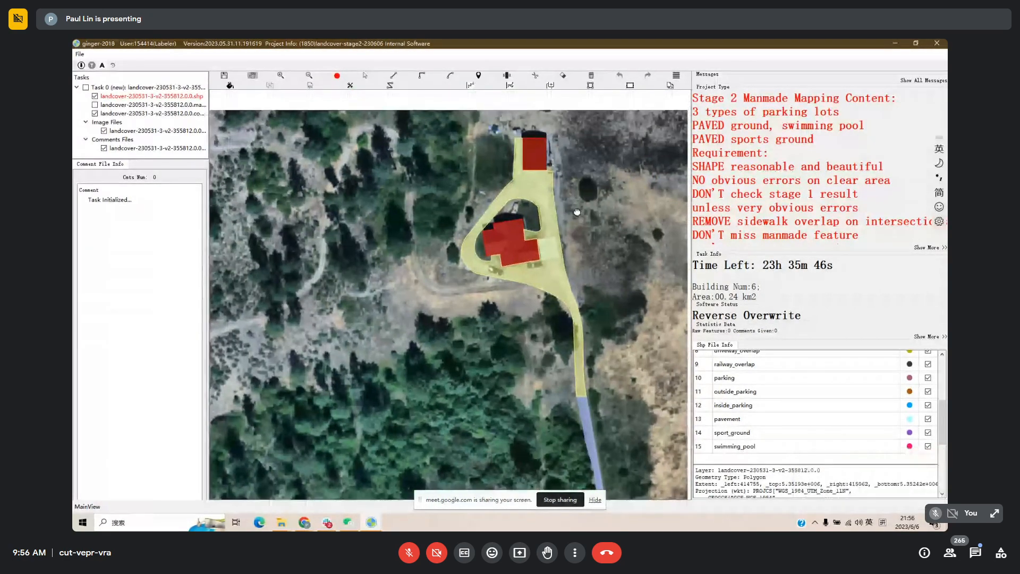
pyautogui.press('space')
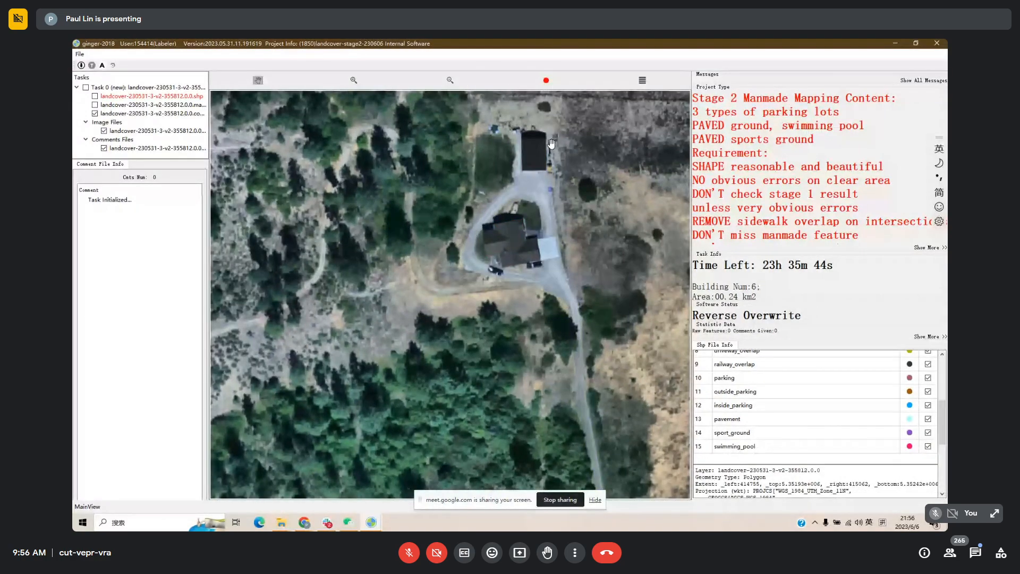
pyautogui.press('space')
# Draw a narrow pavement polygon along the east side of the small building north of the house.
pyautogui.moveTo(481, 337); pyautogui.dragTo(491, 444)
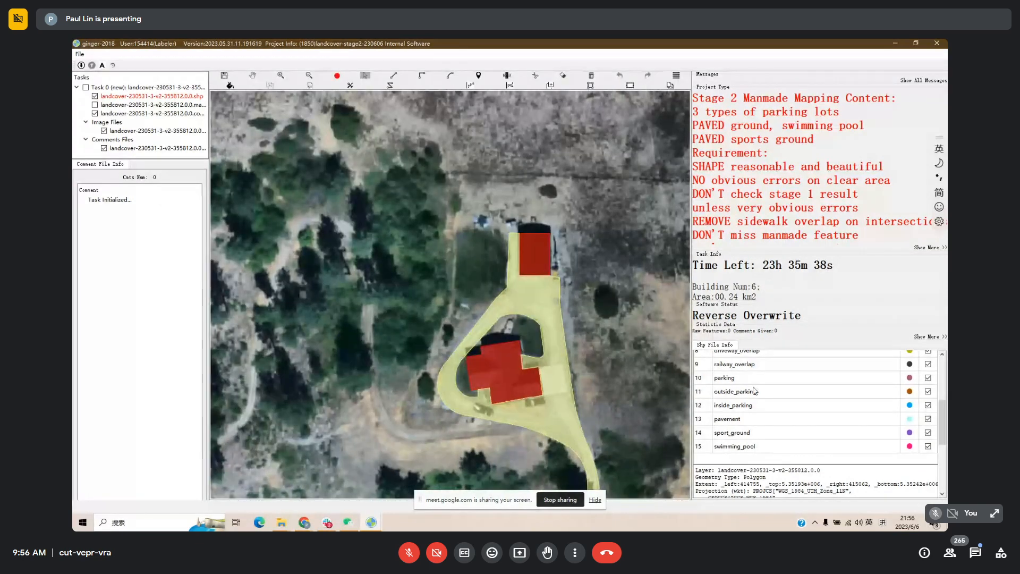
pyautogui.click(739, 419)
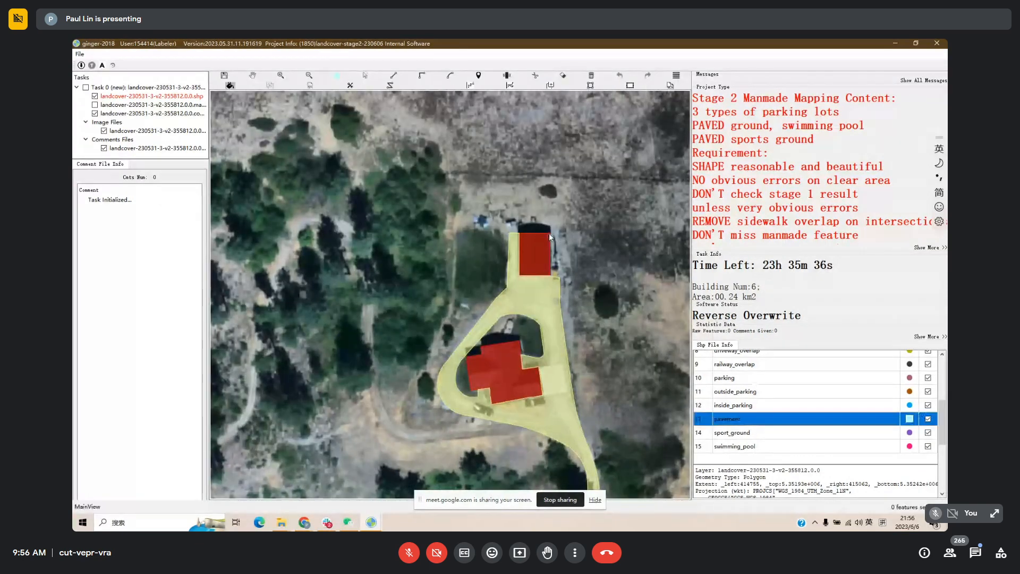
pyautogui.click(554, 233)
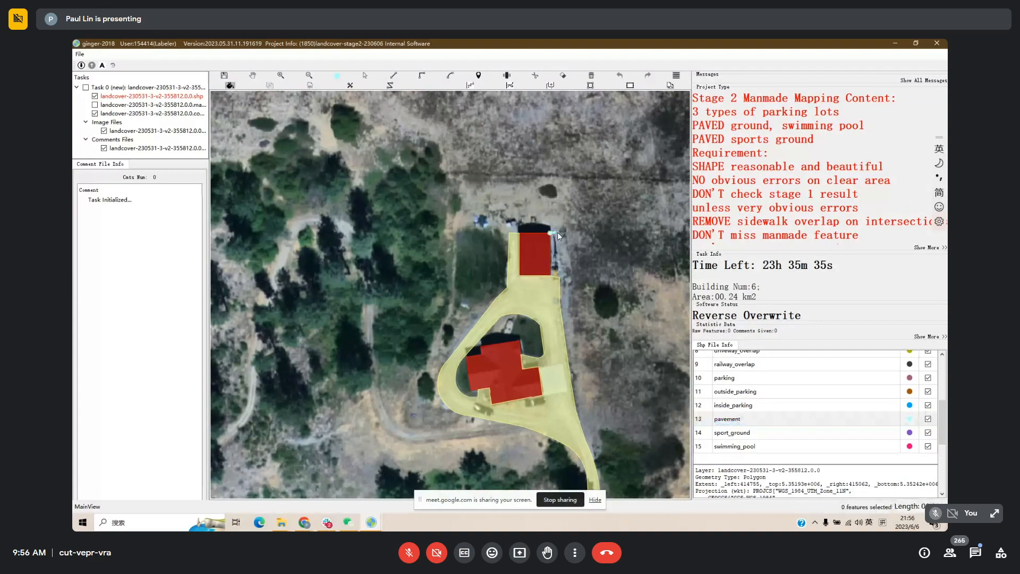
pyautogui.click(562, 278)
pyautogui.rightClick(595, 351)
# Review the remaining buildings, driveways and roads across the lakeside task area and submit the task.
pyautogui.moveTo(601, 404); pyautogui.dragTo(554, 261)
pyautogui.scroll(-2, 554, 262)
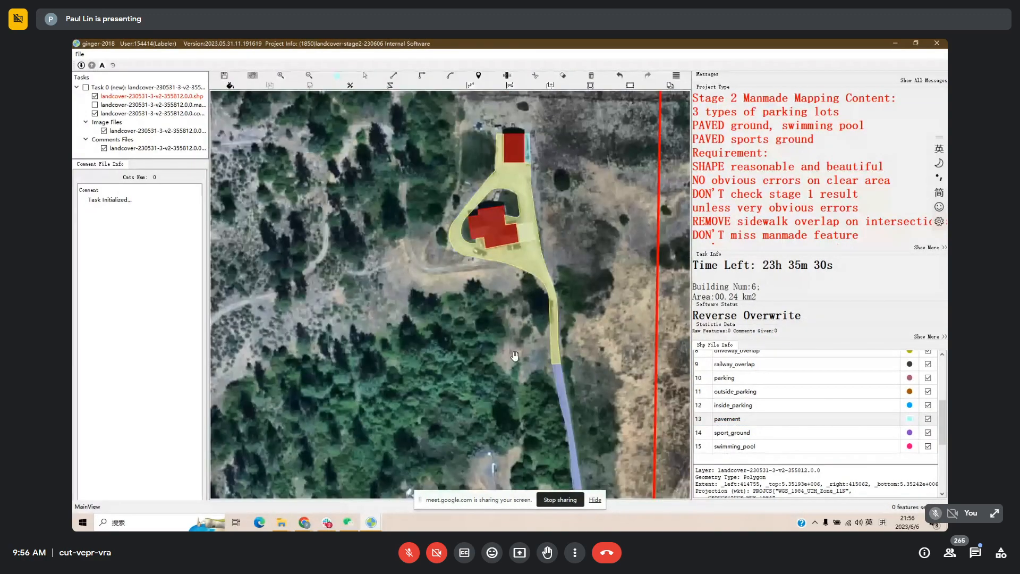
pyautogui.moveTo(485, 460); pyautogui.dragTo(517, 267)
pyautogui.moveTo(483, 331); pyautogui.dragTo(481, 215)
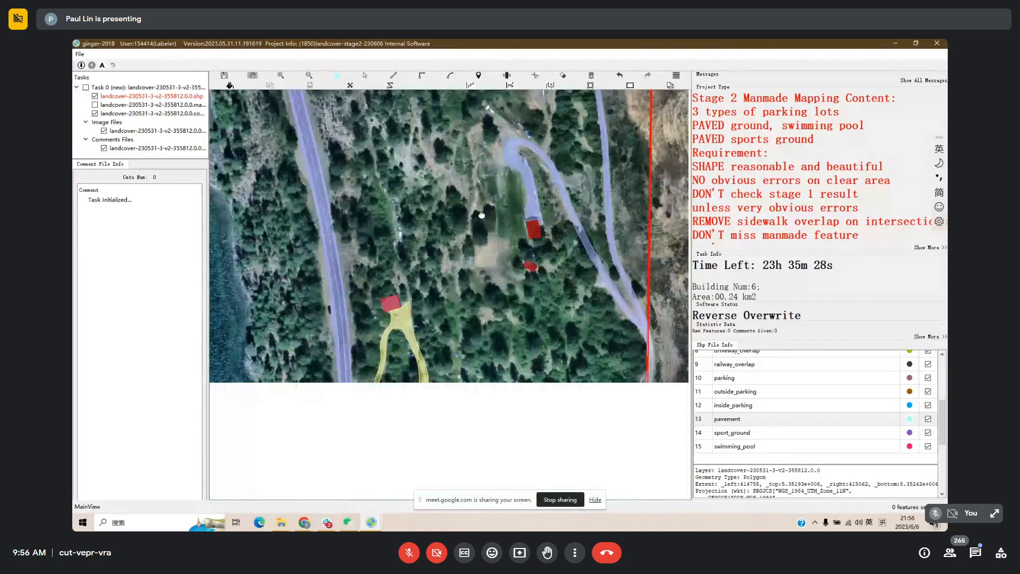
pyautogui.press('space')
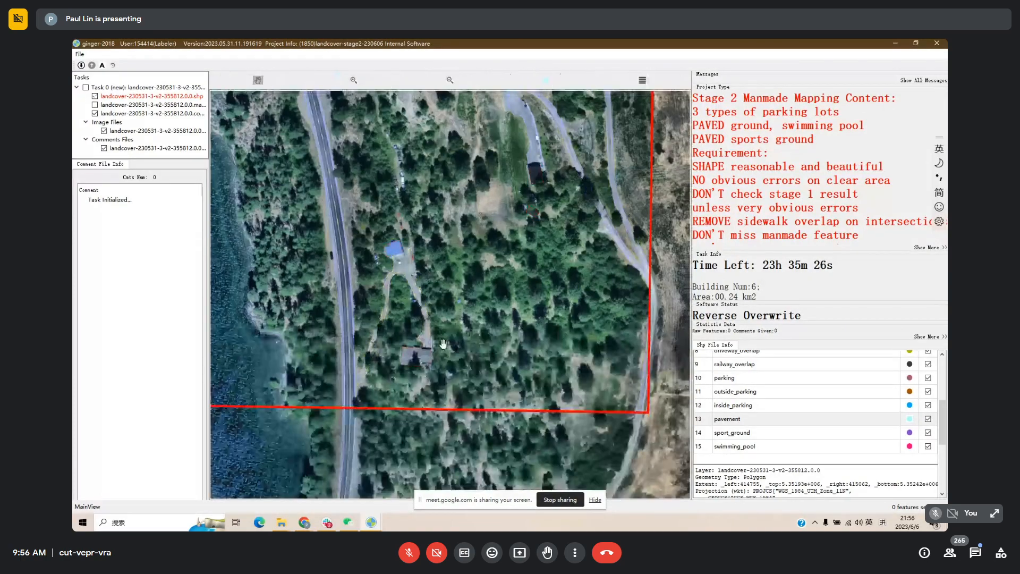
pyautogui.press('space')
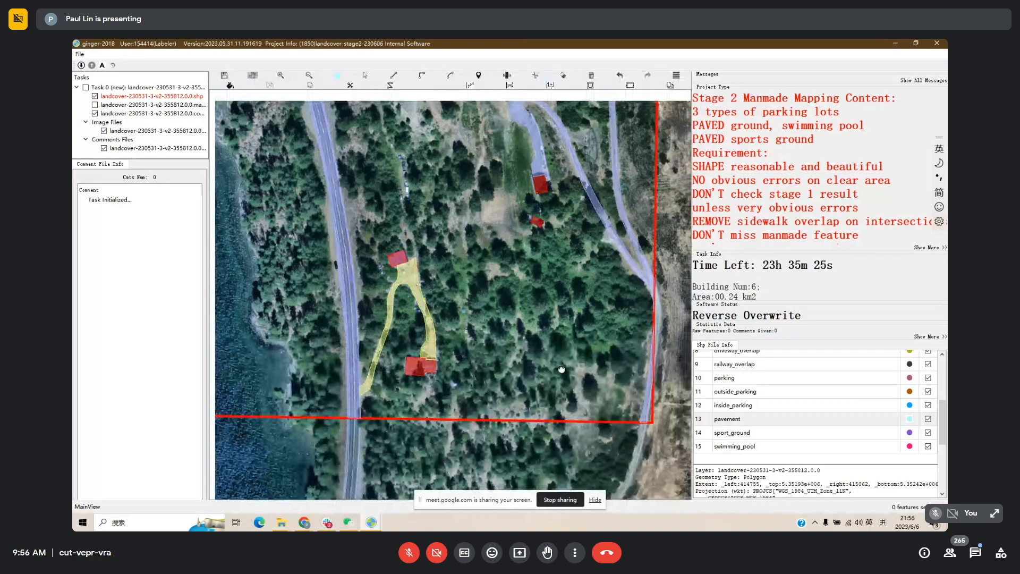
pyautogui.moveTo(562, 369); pyautogui.dragTo(600, 433)
pyautogui.scroll(-1, 536, 312)
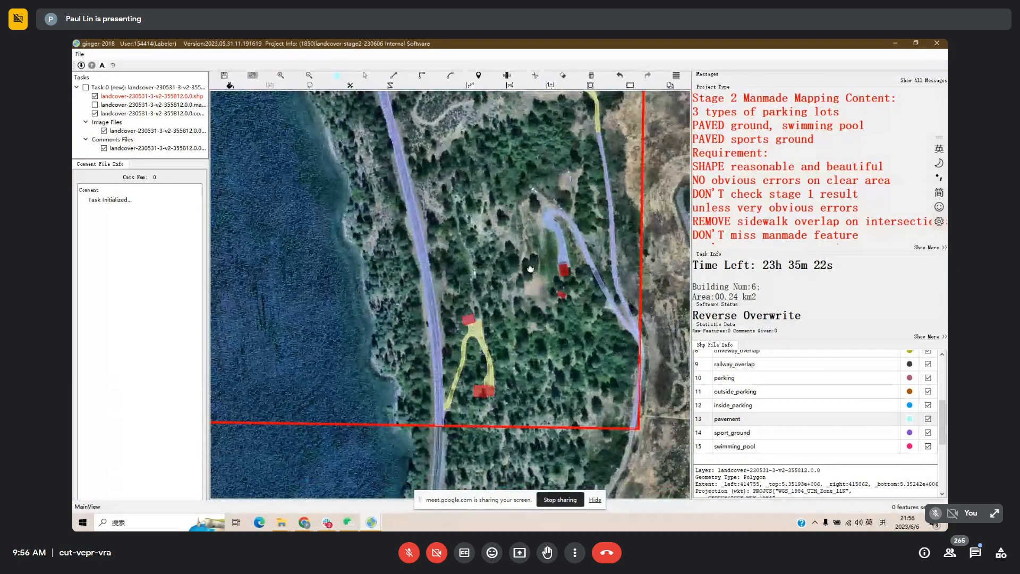
pyautogui.moveTo(530, 269); pyautogui.dragTo(532, 307)
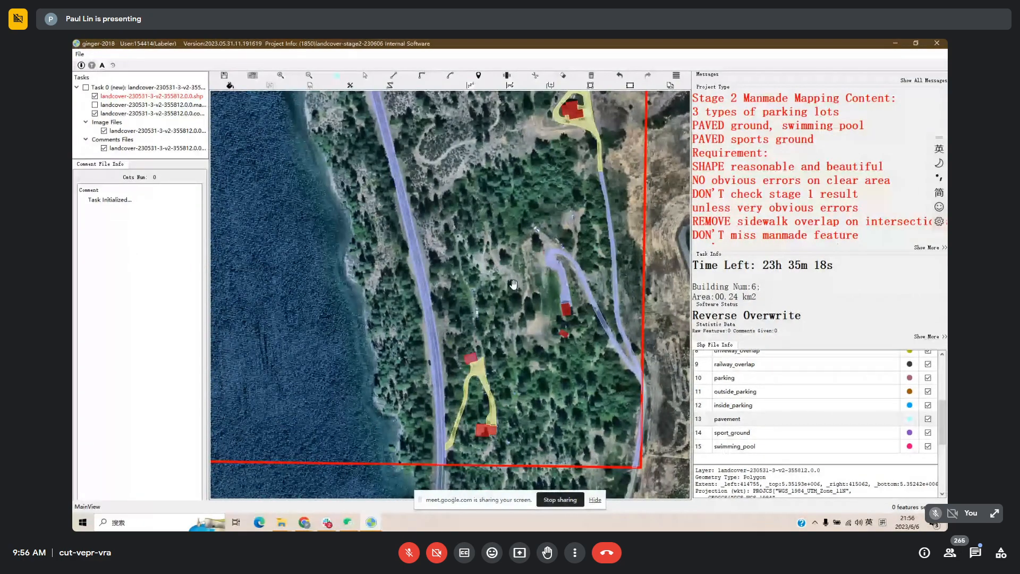
pyautogui.moveTo(513, 284); pyautogui.dragTo(517, 354)
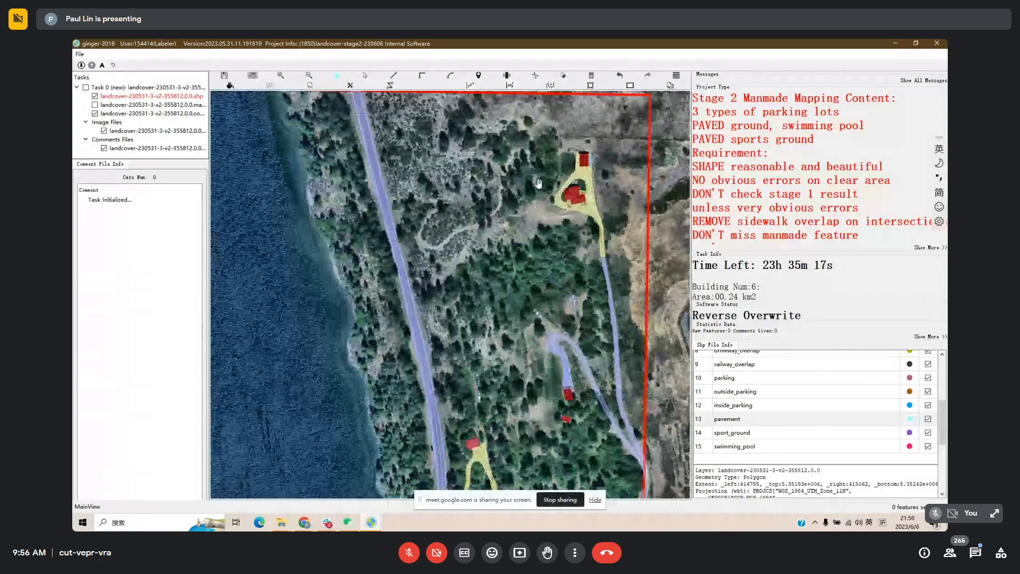
pyautogui.moveTo(538, 183); pyautogui.dragTo(560, 215)
pyautogui.scroll(-2, 555, 221)
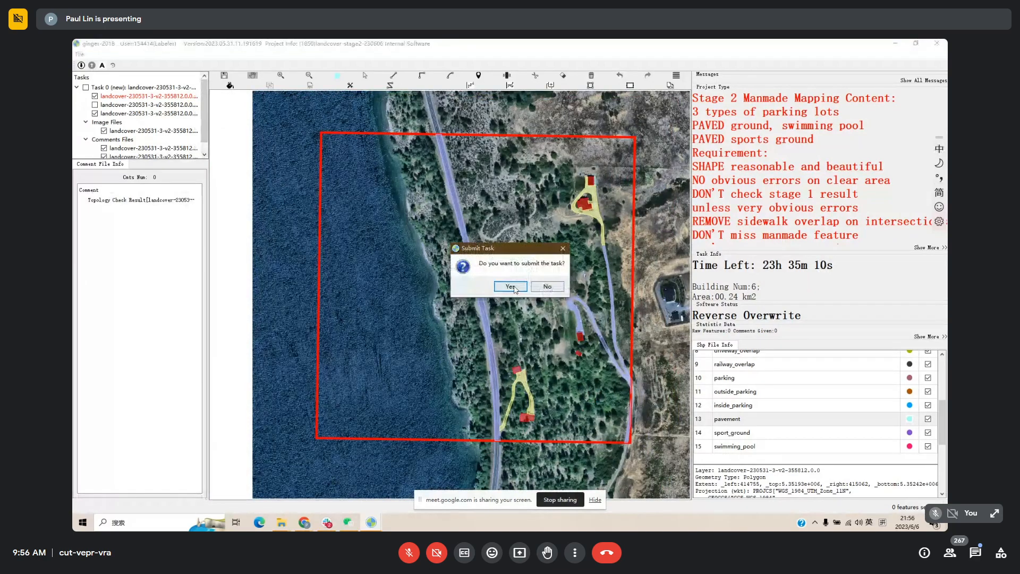
pyautogui.click(512, 287)
# Switch to the task landcover-230531-3-v2-355935 and check the labels of the two houses below the cul-de-sac.
pyautogui.click(371, 523)
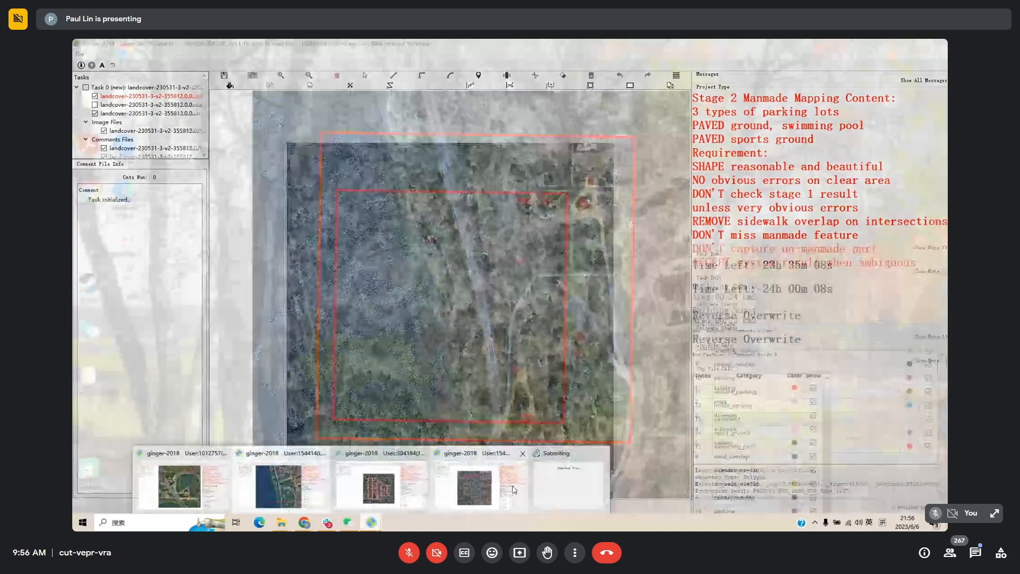
pyautogui.click(513, 484)
pyautogui.scroll(5, 485, 202)
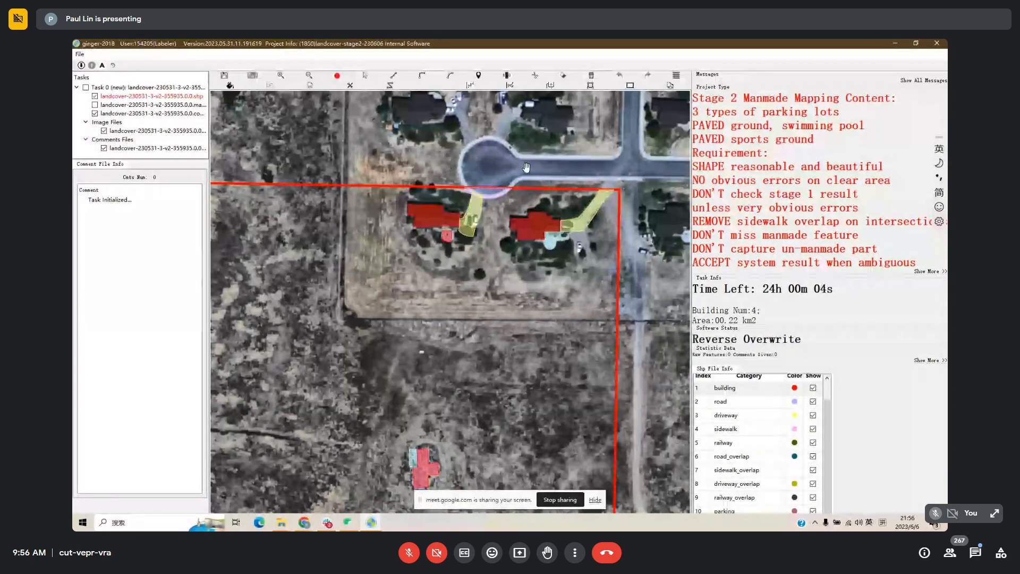
pyautogui.press('space')
pyautogui.scroll(2, 471, 190)
pyautogui.press('space')
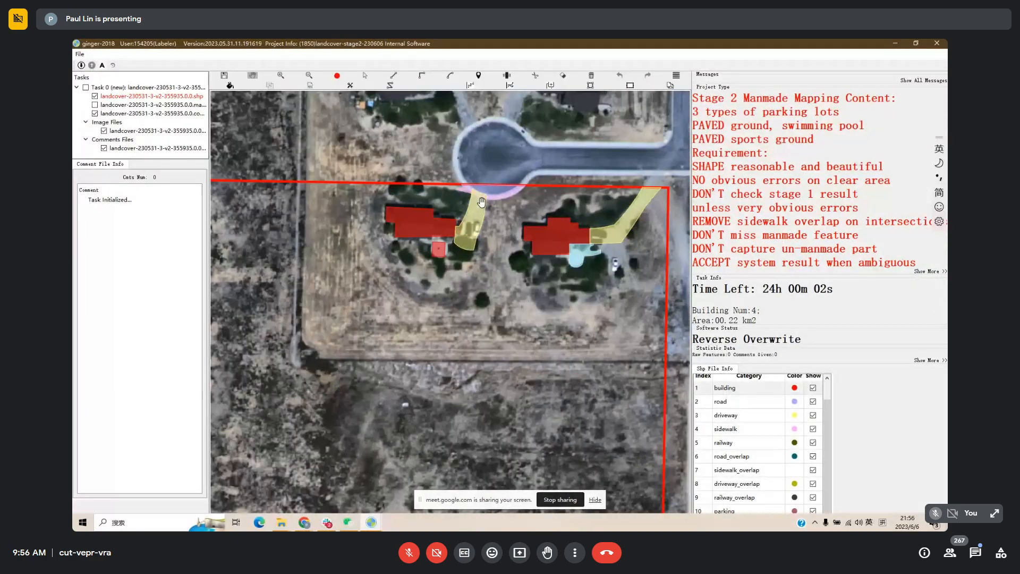
pyautogui.scroll(2, 481, 202)
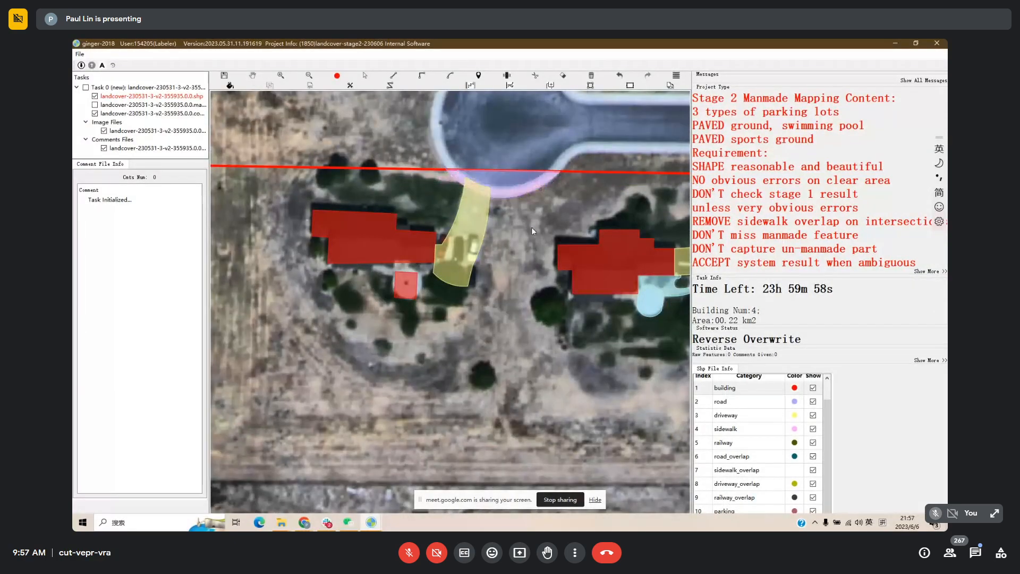
# Compare the eastern house's light-blue pavement and its driveway with the bare imagery.
pyautogui.moveTo(516, 212); pyautogui.dragTo(487, 205)
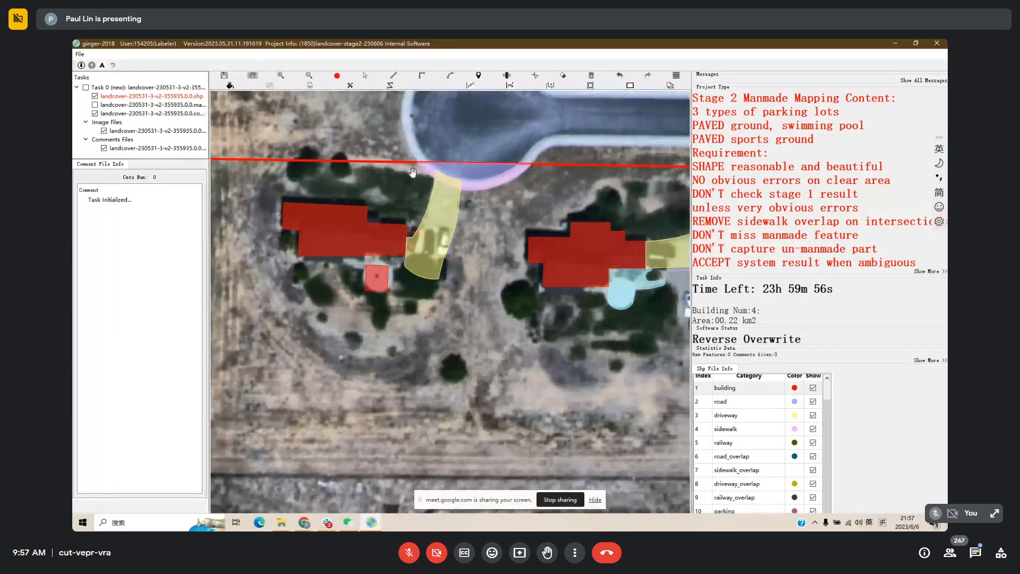
pyautogui.moveTo(515, 253); pyautogui.dragTo(425, 227)
pyautogui.press('space')
pyautogui.press('space')
pyautogui.press('space')
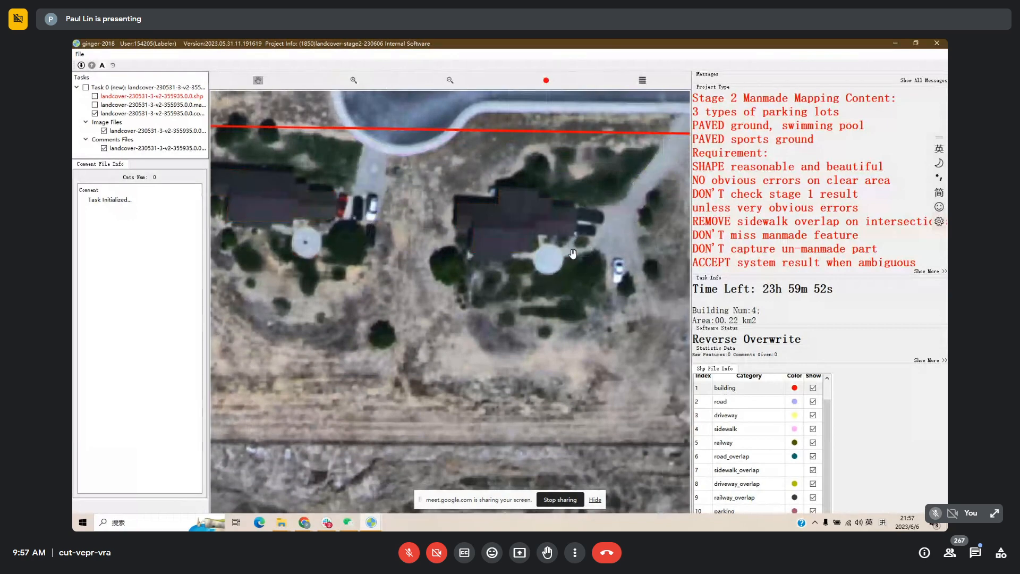
pyautogui.press('space')
pyautogui.press('space')
pyautogui.press('space')
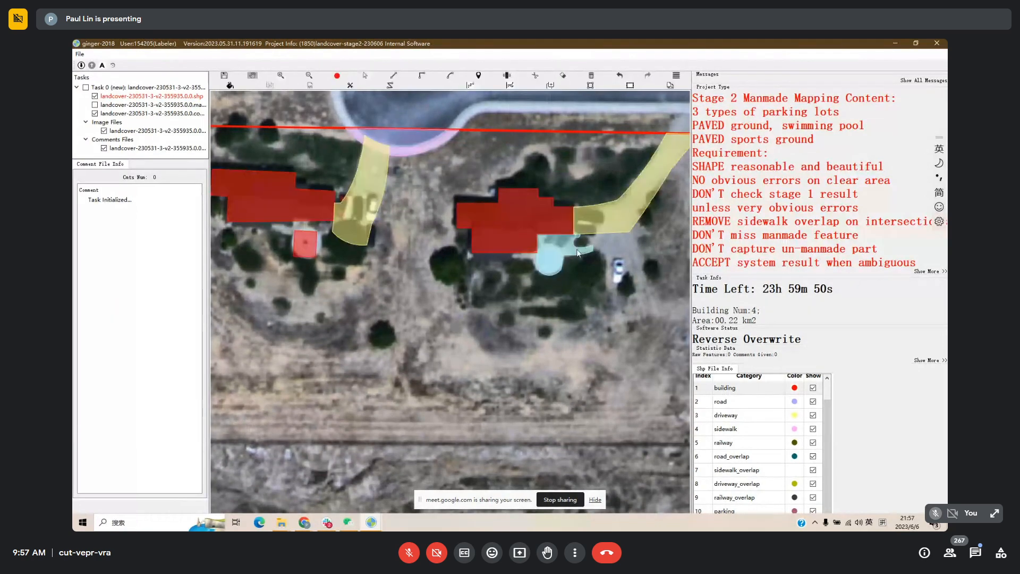
# Cut the thin eastern arm off the light-blue pavement beside the eastern house and remove that piece.
pyautogui.press('r')
pyautogui.click(564, 256)
pyautogui.click(575, 239)
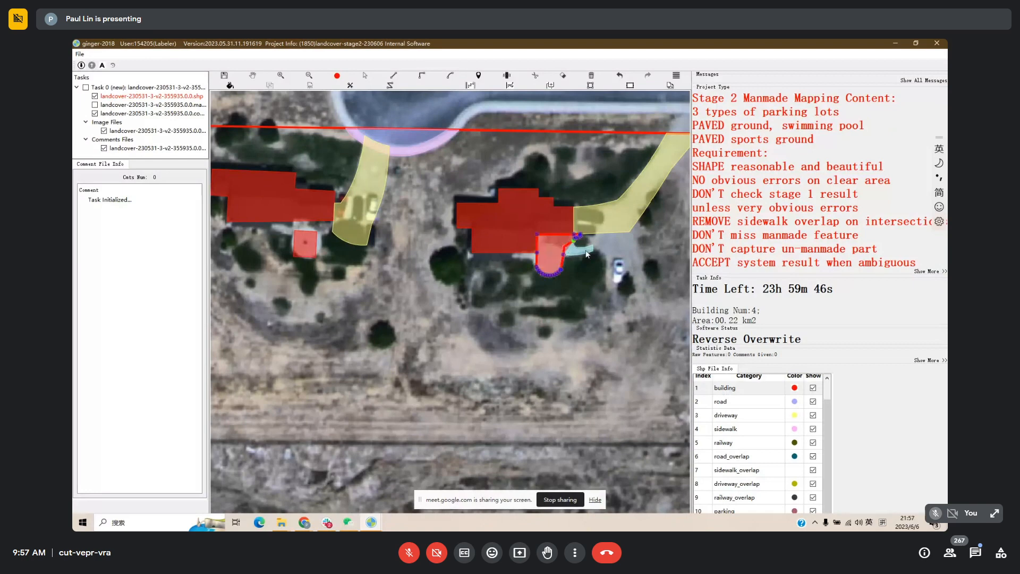
pyautogui.click(586, 252)
pyautogui.press('h')
pyautogui.moveTo(573, 291); pyautogui.dragTo(568, 278)
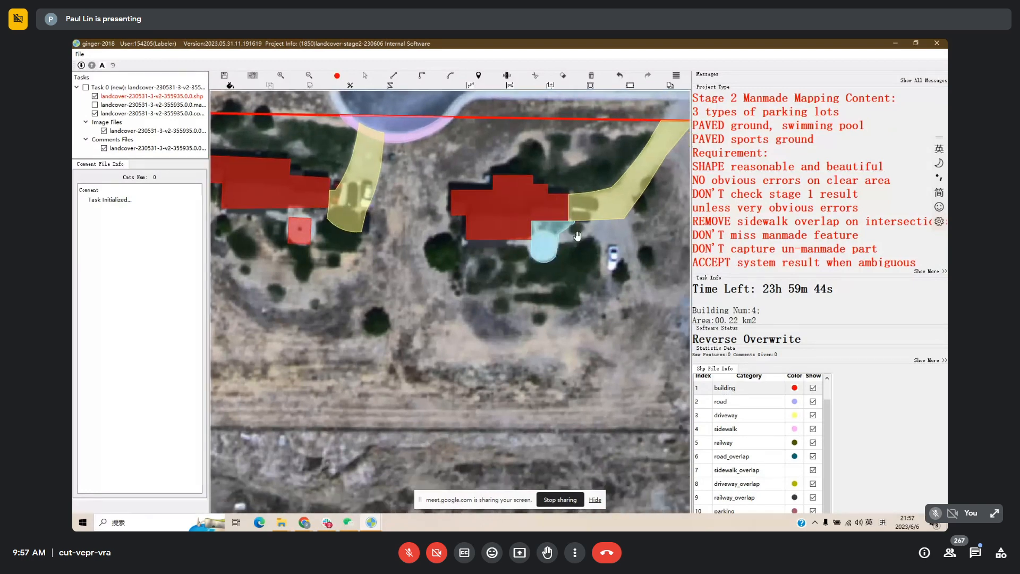
# Reshape the slanted edge of the trimmed pavement between the round patio and the driveway corner.
pyautogui.scroll(2, 577, 236)
pyautogui.press('r')
pyautogui.click(546, 232)
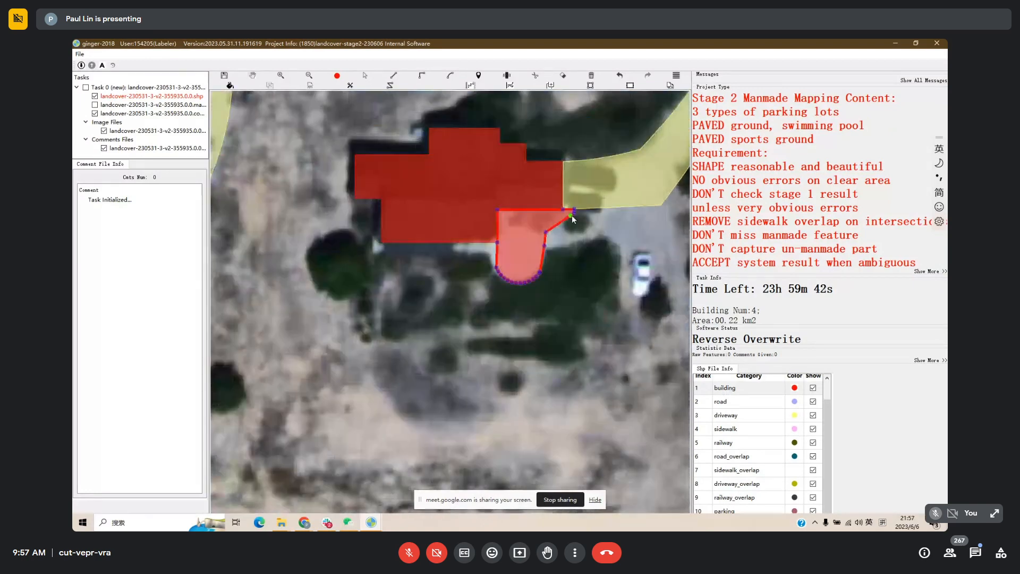
pyautogui.press('h')
pyautogui.scroll(-1, 594, 261)
pyautogui.moveTo(591, 312); pyautogui.dragTo(625, 216)
pyautogui.scroll(-1, 526, 271)
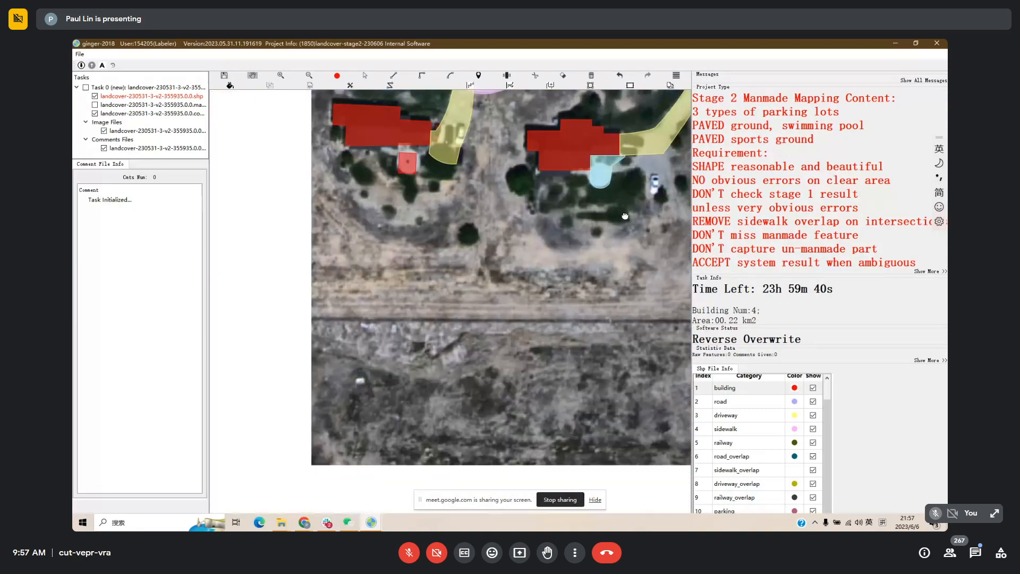
# Examine the isolated building with its small adjoining pavement and the road south of the houses, comparing the labels with the bare imagery.
pyautogui.scroll(-1, 625, 216)
pyautogui.press('space')
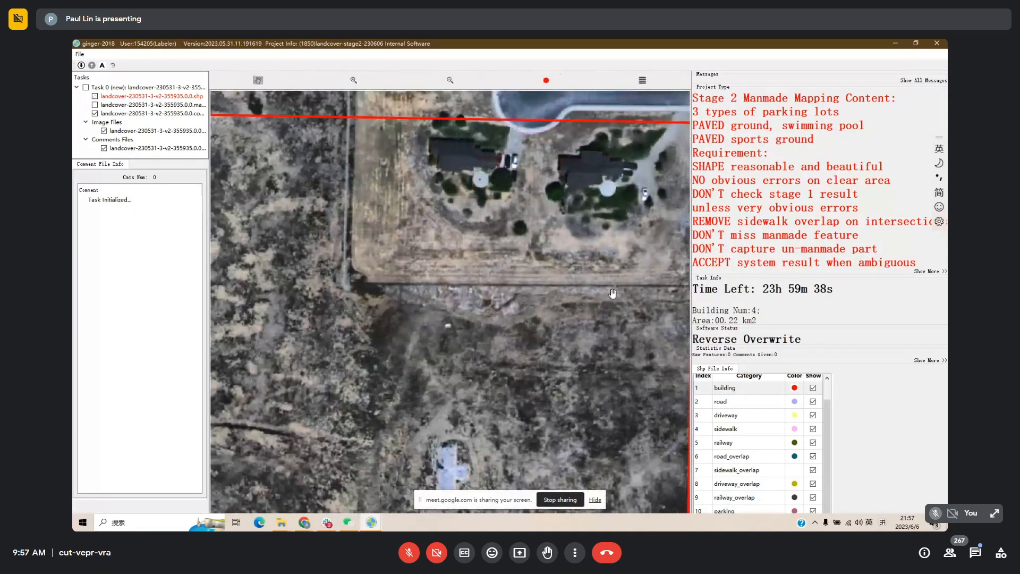
pyautogui.press('space')
pyautogui.moveTo(613, 294); pyautogui.dragTo(579, 219)
pyautogui.moveTo(545, 306); pyautogui.dragTo(579, 213)
pyautogui.press('space')
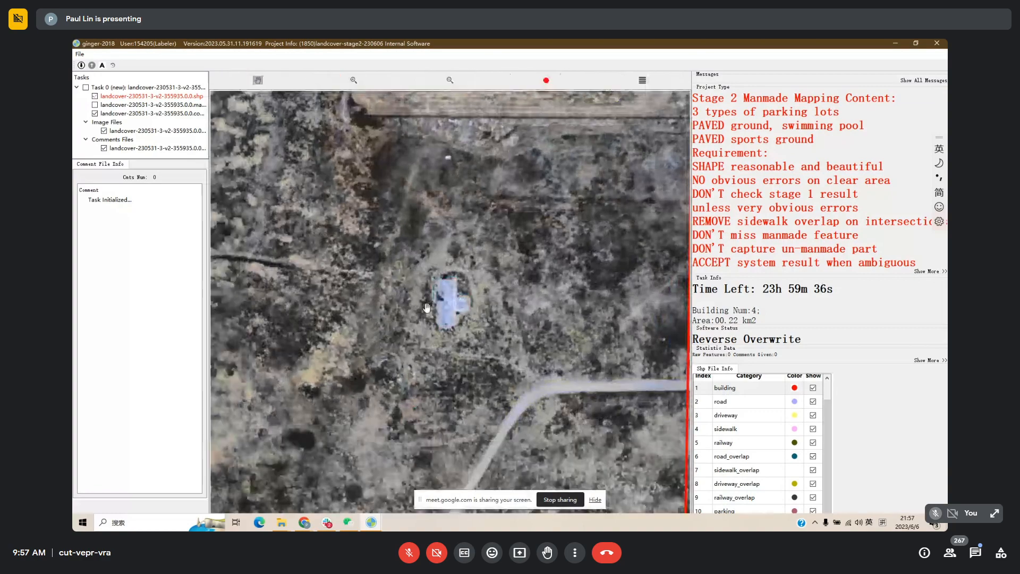
pyautogui.press('space')
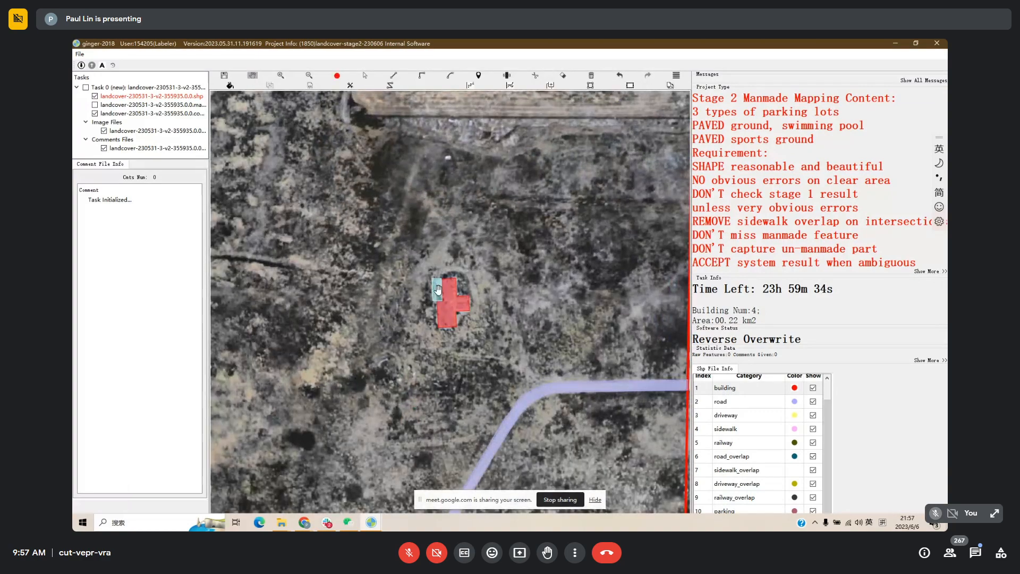
pyautogui.scroll(-2, 537, 288)
pyautogui.moveTo(487, 458); pyautogui.dragTo(531, 225)
pyautogui.scroll(-3, 531, 225)
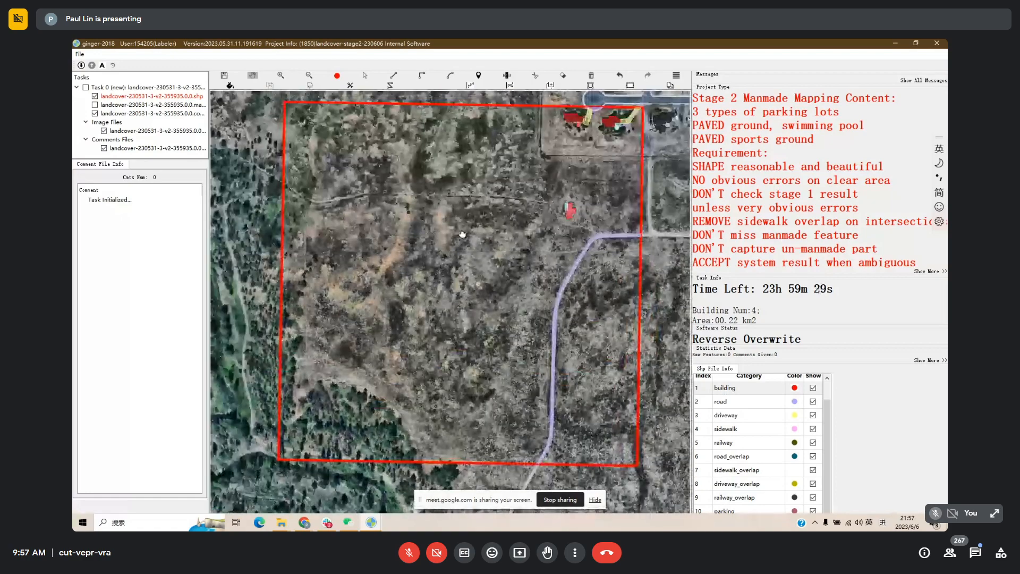
# Submit the task landcover-230531-3-v2-355935 and confirm the submission.
pyautogui.moveTo(463, 234); pyautogui.dragTo(472, 365)
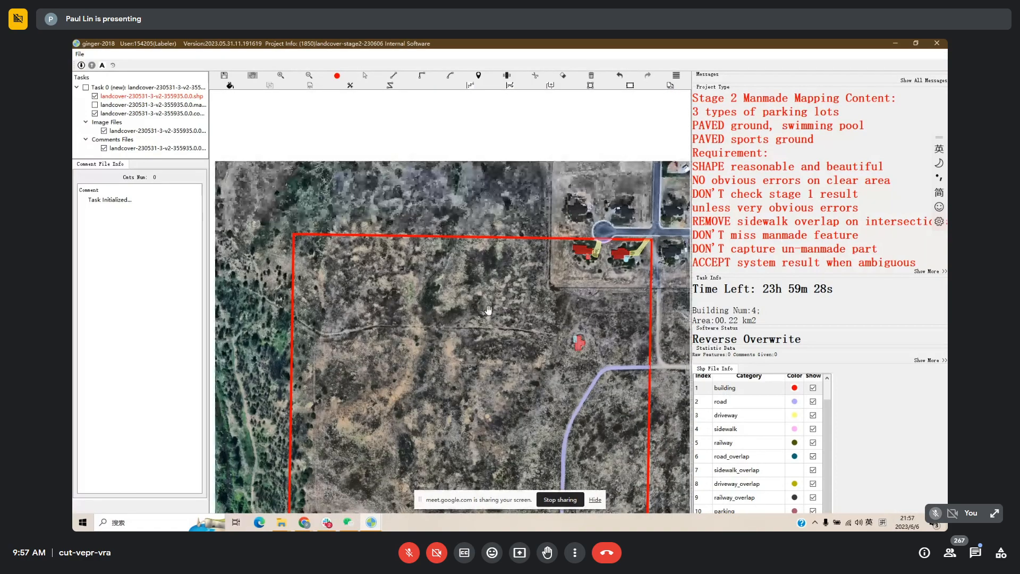
pyautogui.click(92, 65)
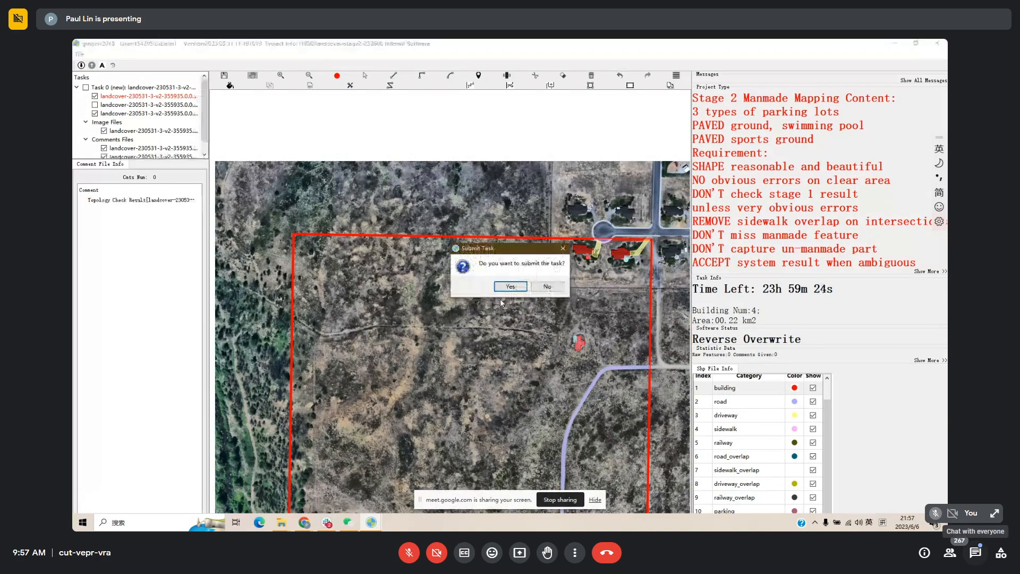
pyautogui.click(509, 286)
# Open the in-call messages of the meeting, select the attendance form link and close the chat.
pyautogui.click(976, 555)
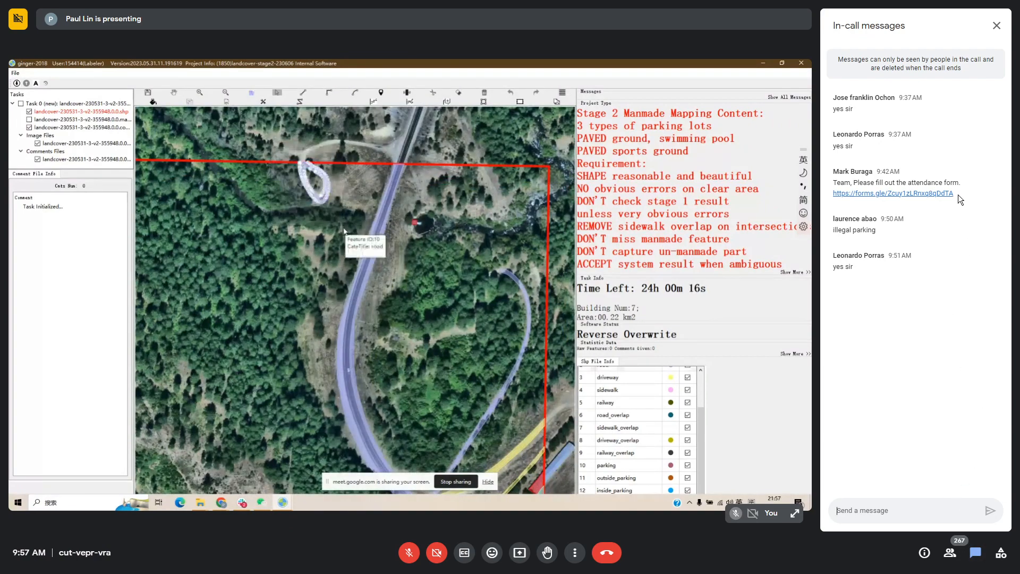
pyautogui.moveTo(955, 195); pyautogui.dragTo(831, 200)
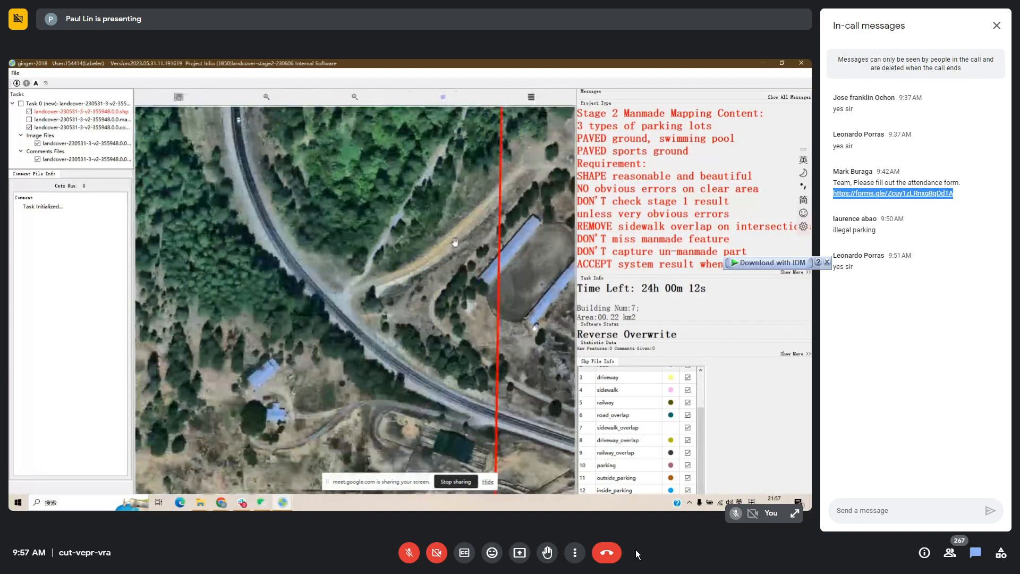
pyautogui.click(976, 553)
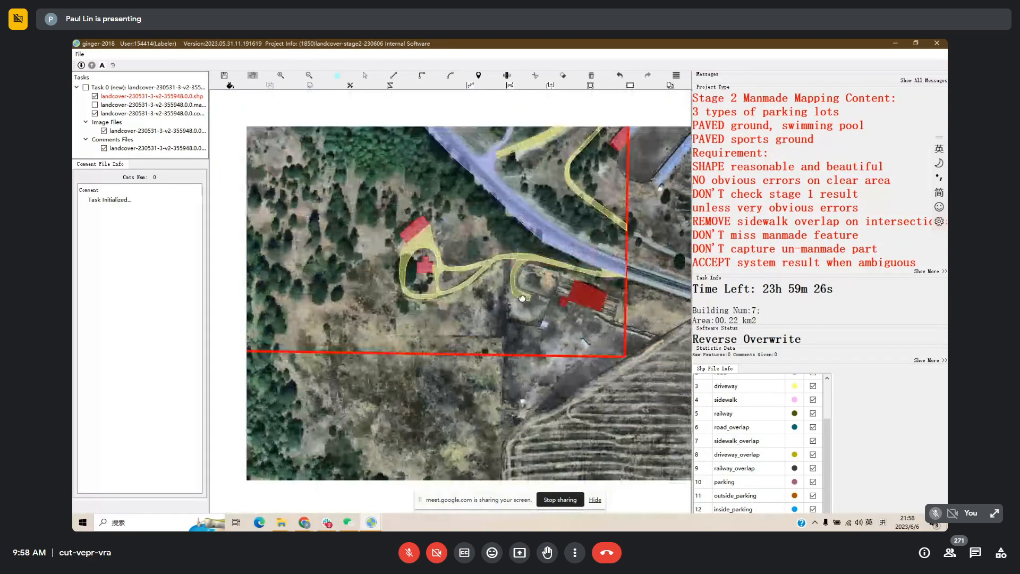
# Submit the task landcover-230531-3-v2-355948 and confirm the submission.
pyautogui.scroll(-2, 457, 303)
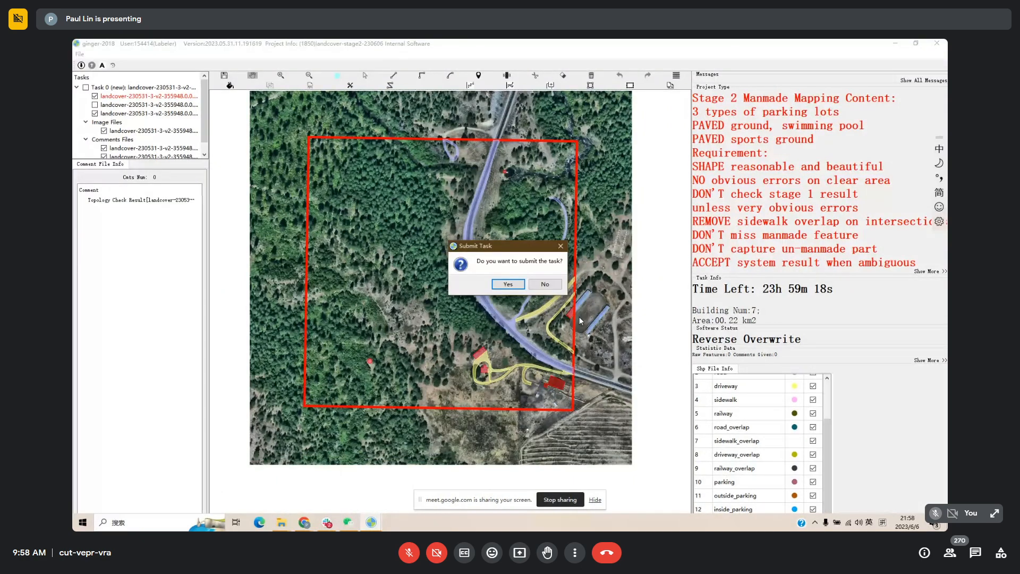
pyautogui.click(500, 285)
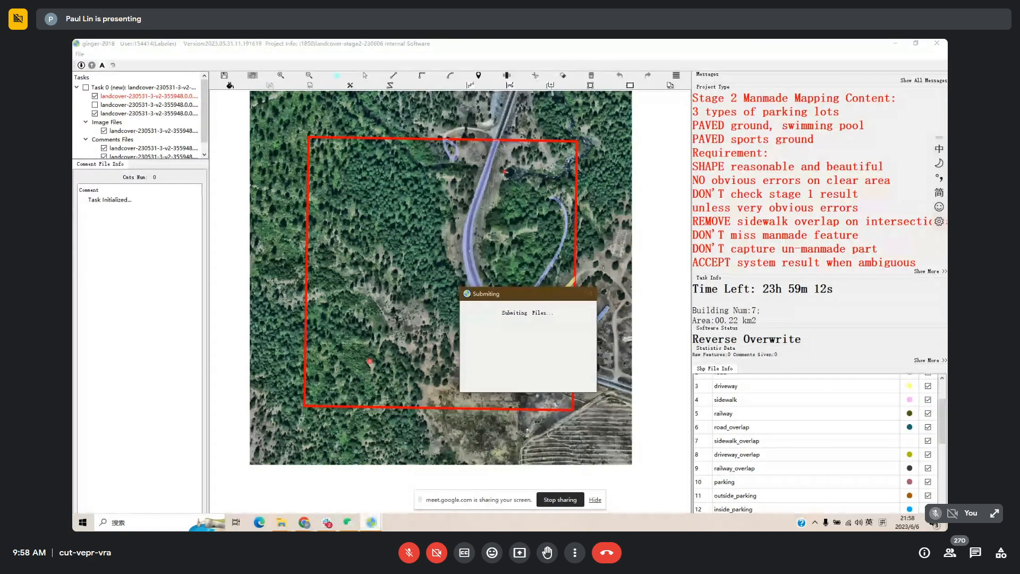
# Switch to the task landcover-230531-3-v2-355962 and inspect the large paved sites along its northern road.
pyautogui.moveTo(371, 526)
pyautogui.click(473, 484)
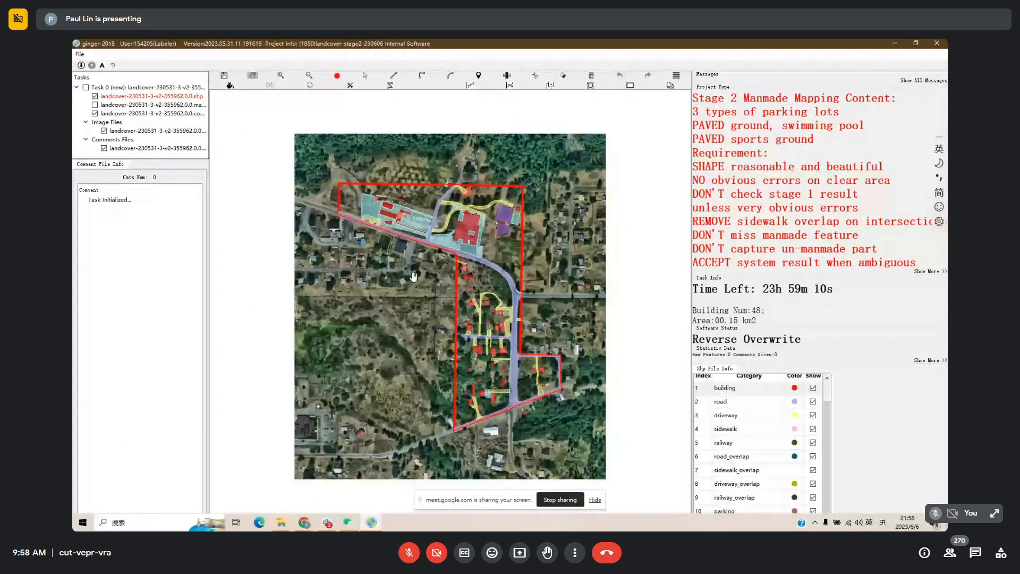
pyautogui.moveTo(413, 276); pyautogui.dragTo(427, 300)
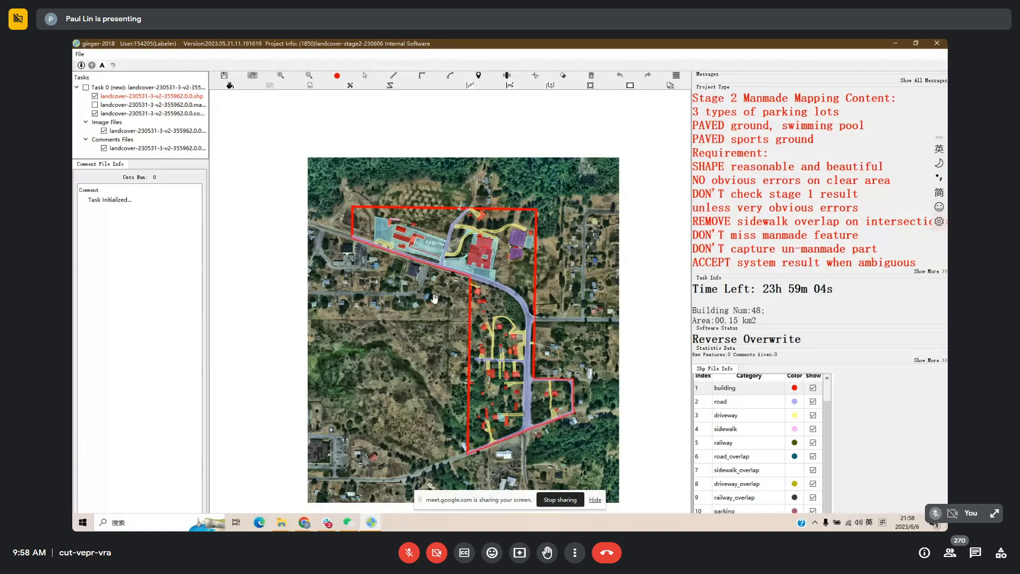
pyautogui.scroll(3, 404, 265)
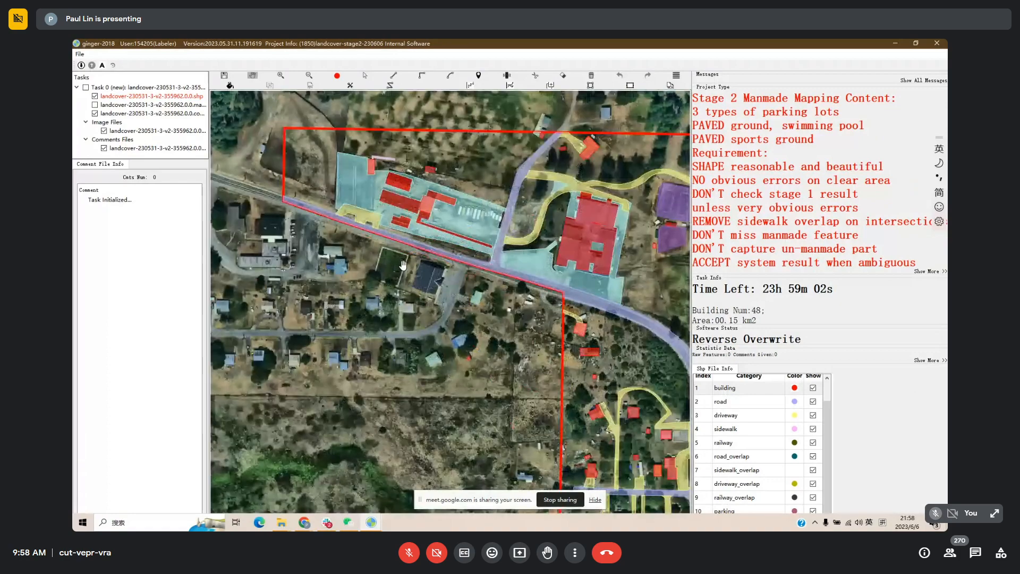
# Cut the light-blue pavement along the eastern edge of the dark western lot, from the small building down towards the driveway.
pyautogui.scroll(2, 403, 265)
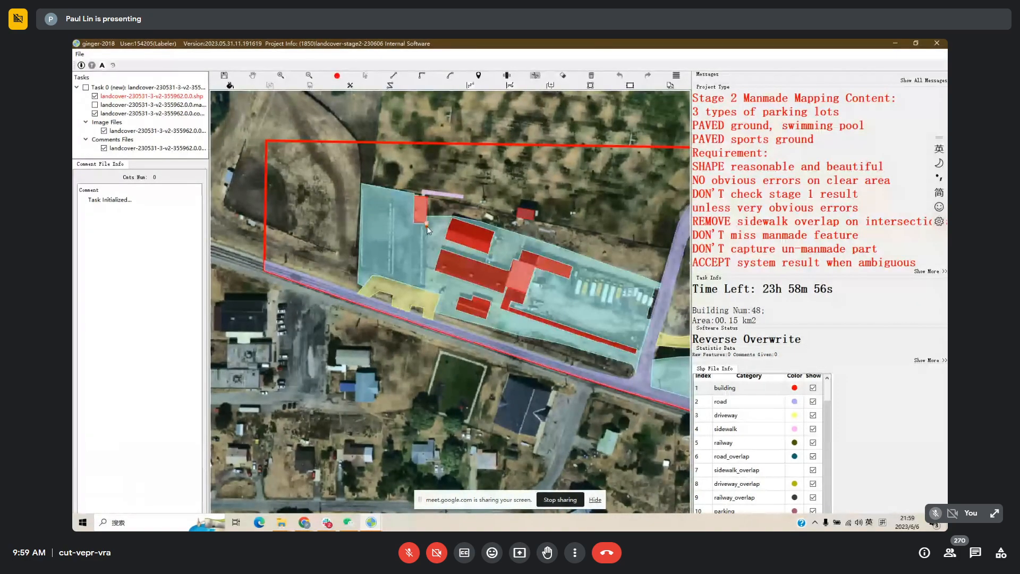
pyautogui.click(426, 225)
pyautogui.click(424, 289)
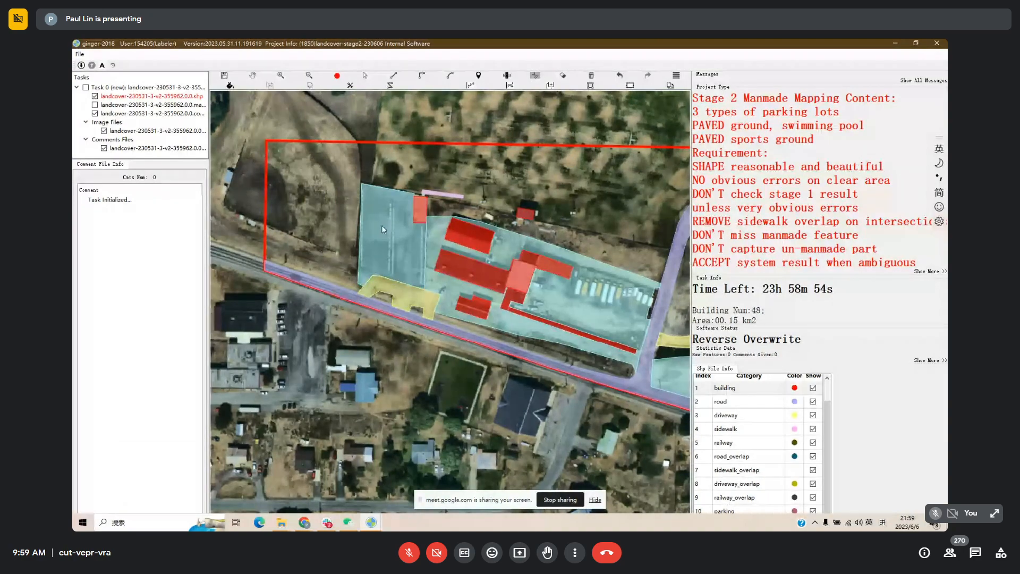
pyautogui.press('space')
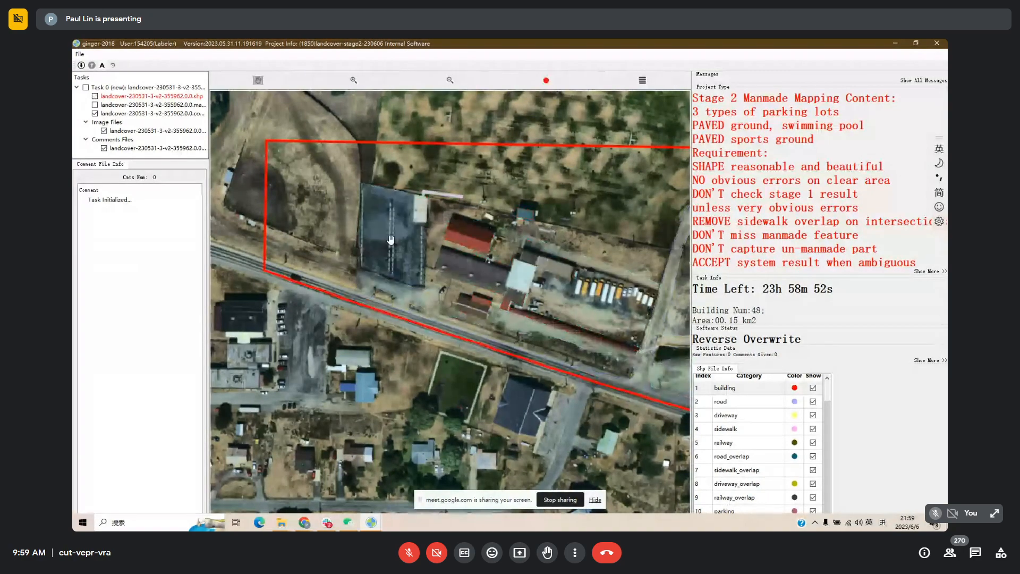
pyautogui.press('space')
# Remove the whole pavement east of the dark lot, compare with the bare imagery and undo the removal.
pyautogui.press('Escape')
pyautogui.click(435, 250)
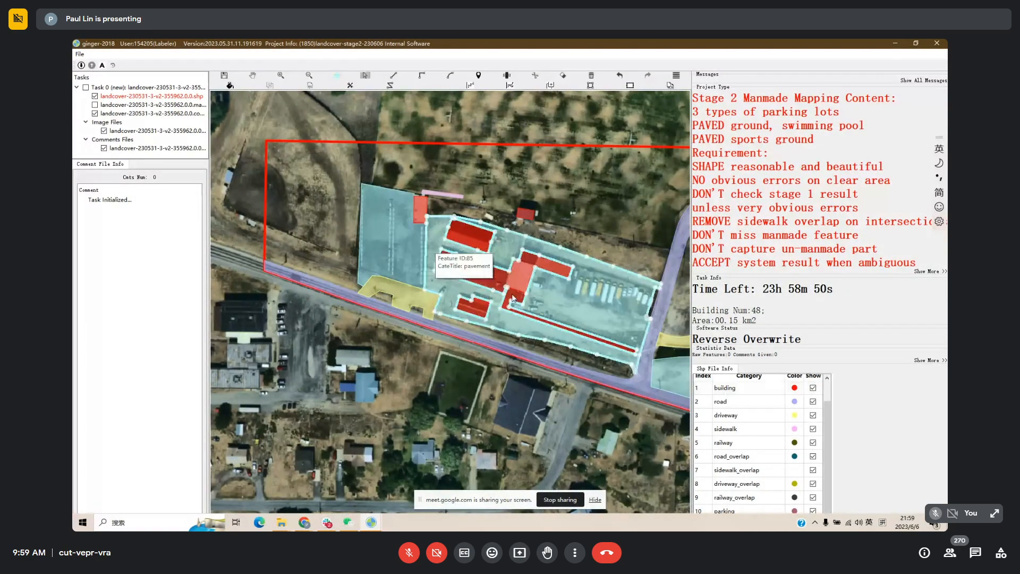
pyautogui.press('Delete')
pyautogui.moveTo(565, 321); pyautogui.dragTo(545, 318)
pyautogui.press('space')
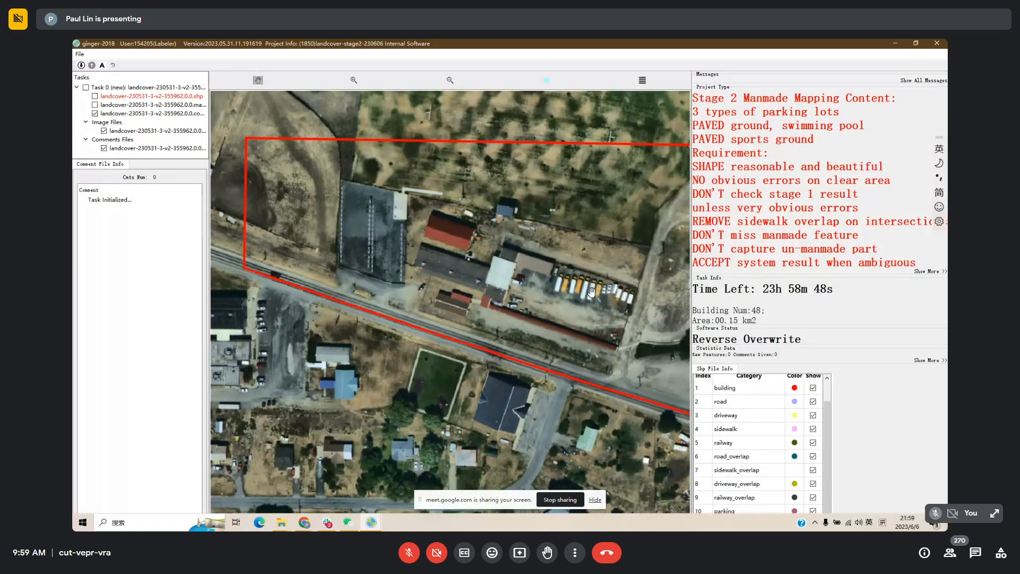
pyautogui.press('space')
pyautogui.hotkey('ctrl', 'z')
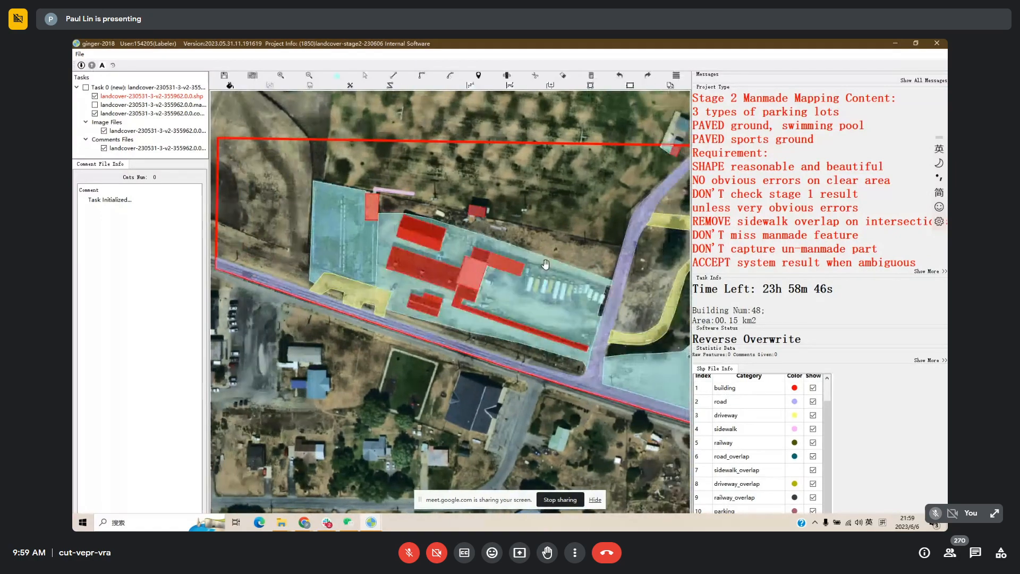
# Try to cut the eastern pavement between the long western building and the yard with the parked buses.
pyautogui.press('space')
pyautogui.press('space')
pyautogui.press('c')
pyautogui.click(493, 238)
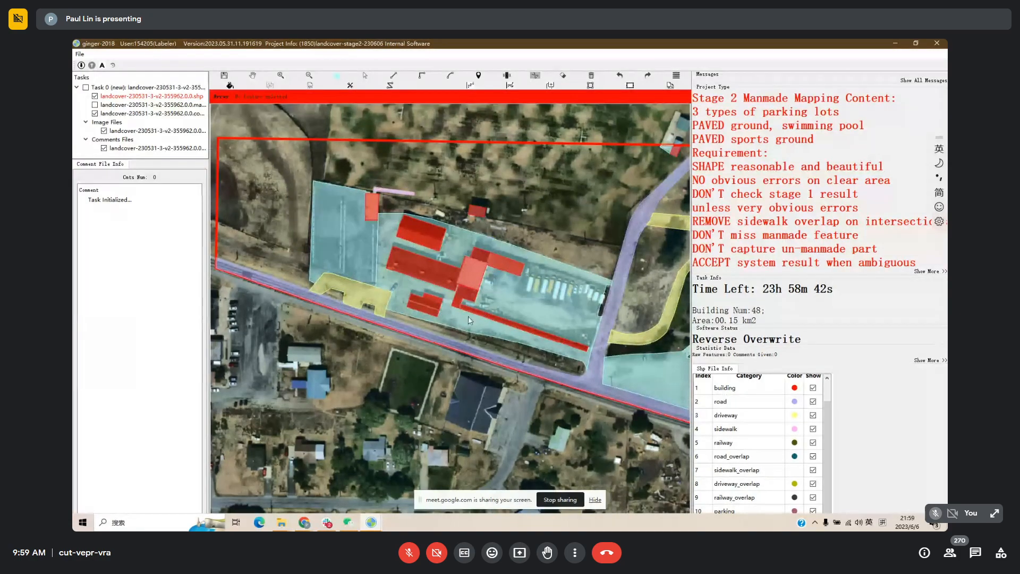
pyautogui.click(519, 300)
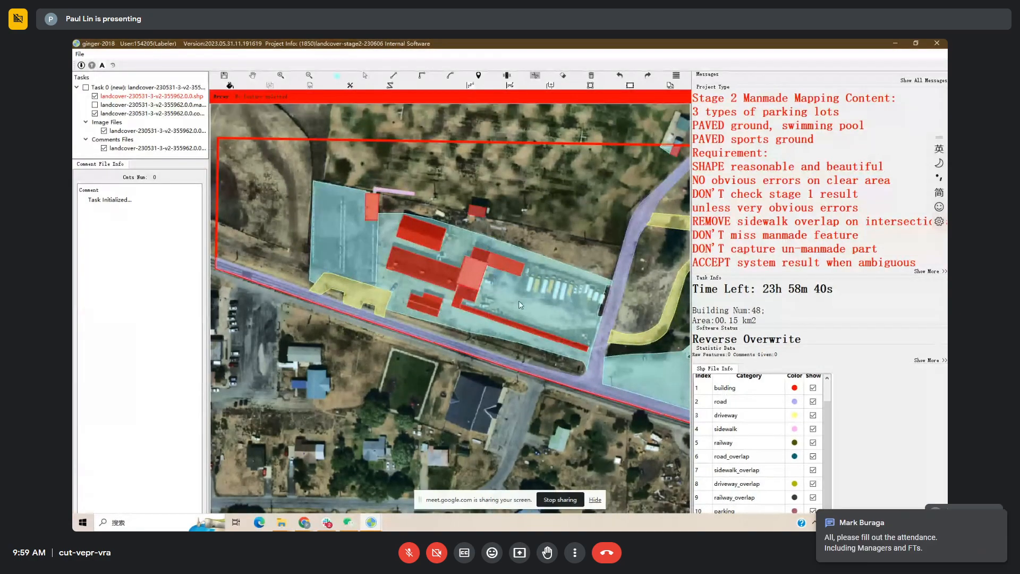
pyautogui.press('Escape')
pyautogui.press('c')
pyautogui.click(453, 305)
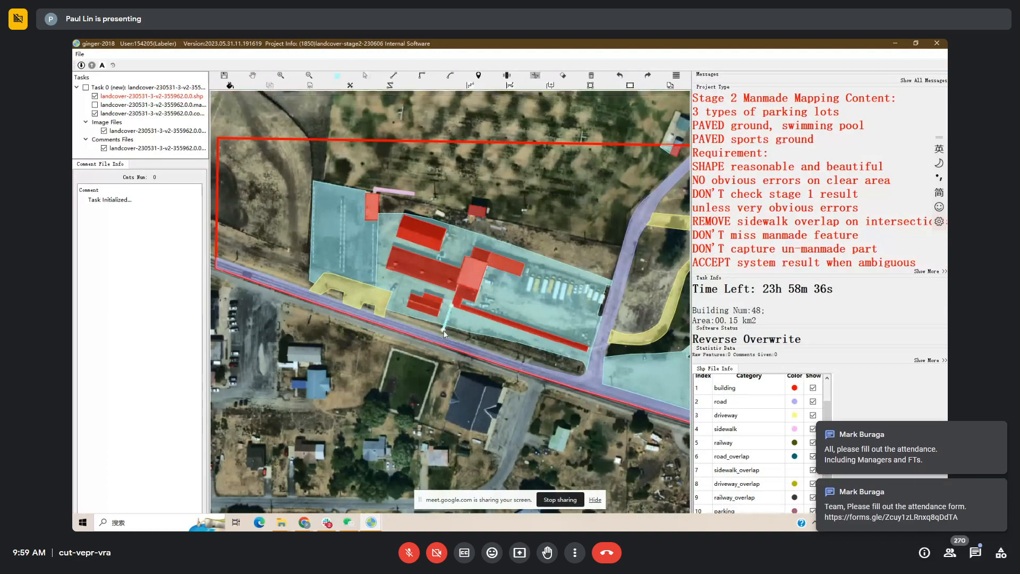
pyautogui.click(444, 331)
pyautogui.press('space')
pyautogui.press('space')
pyautogui.press('space')
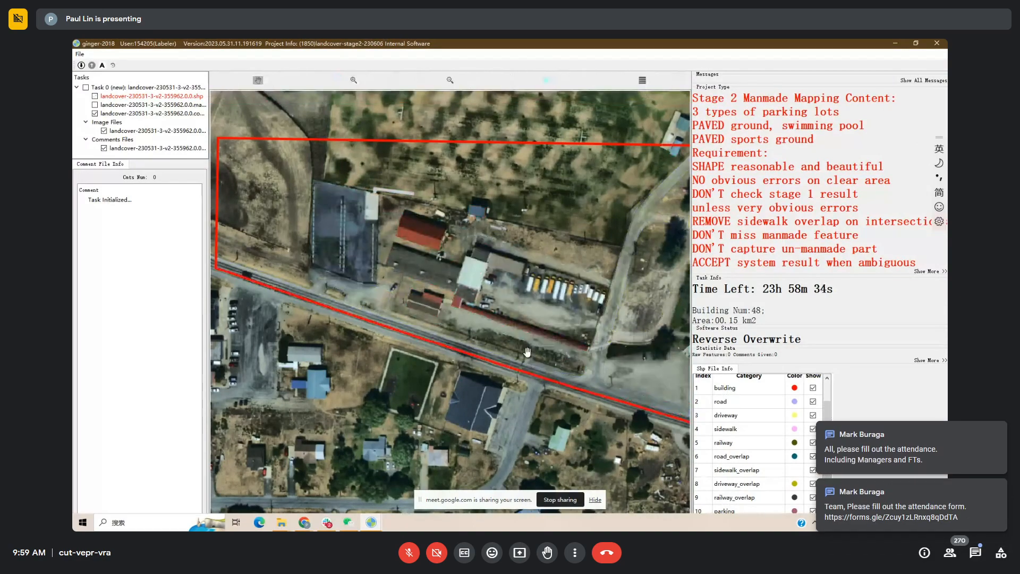
pyautogui.press('space')
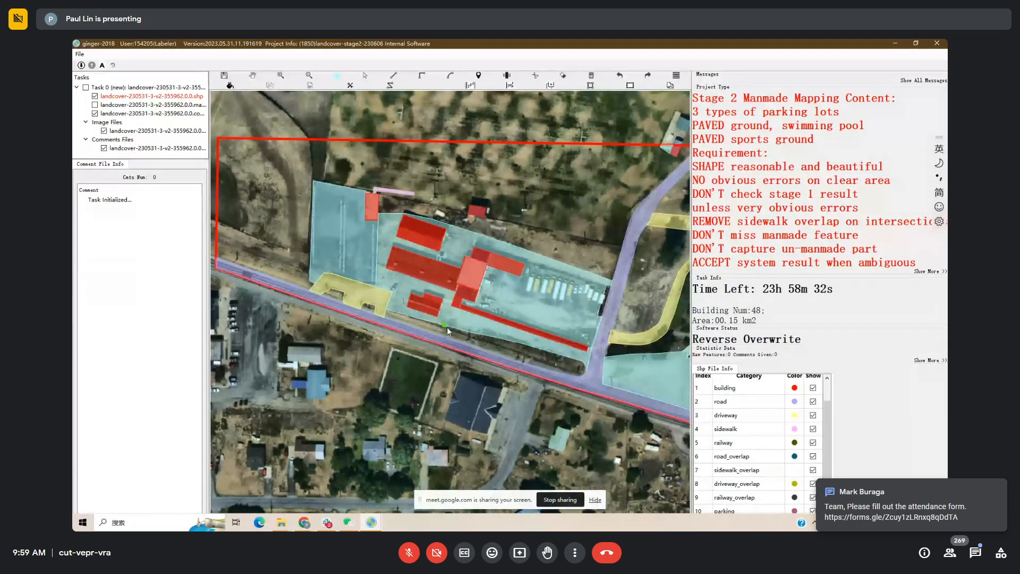
pyautogui.press('Escape')
# Split the eastern pavement with one straight cut from its northern edge across the central building to its southern edge.
pyautogui.press('c')
pyautogui.click(479, 224)
pyautogui.click(446, 325)
pyautogui.click(445, 331)
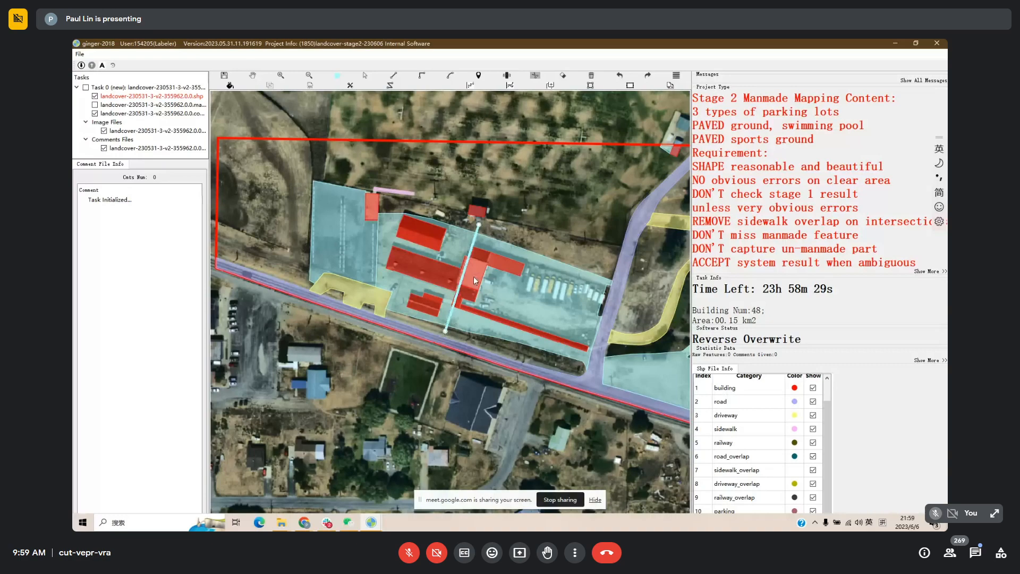
pyautogui.click(475, 279)
# Delete the western piece of the split pavement that surrounds the red-roofed and long buildings.
pyautogui.keyDown('ctrl'); pyautogui.click(448, 280); pyautogui.keyUp('ctrl')
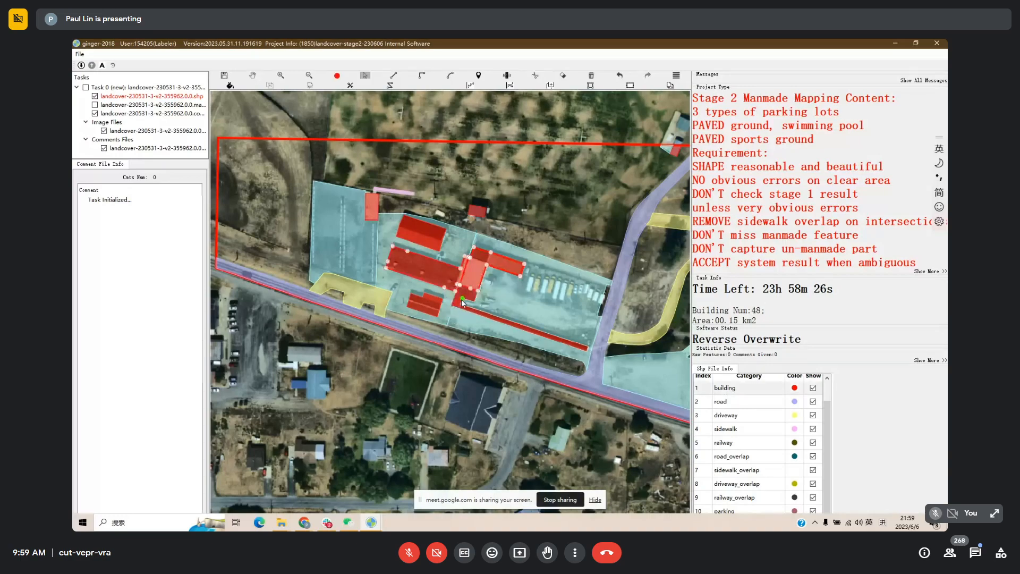
pyautogui.scroll(2, 462, 302)
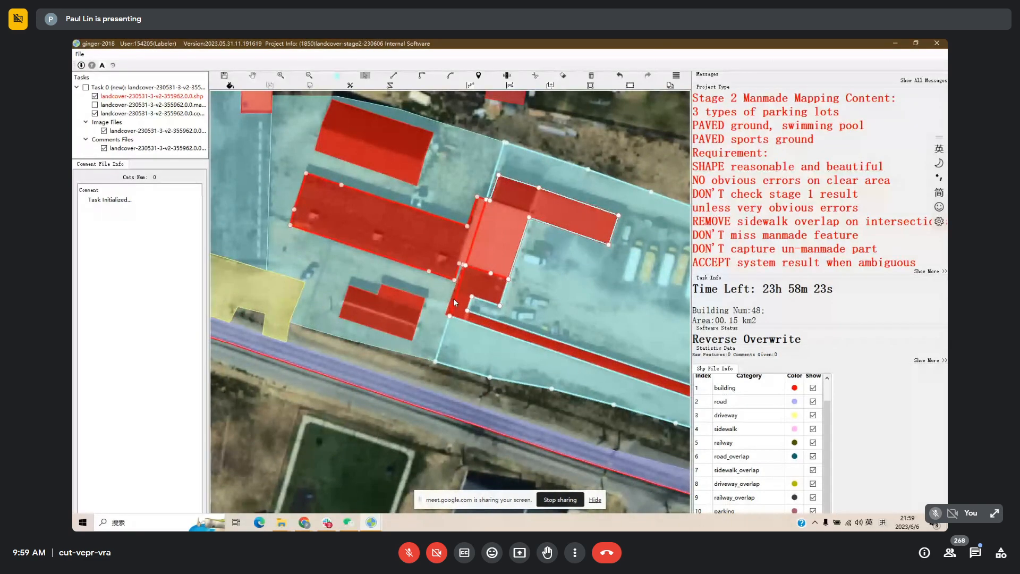
pyautogui.click(455, 303)
pyautogui.click(438, 309)
pyautogui.press('Delete')
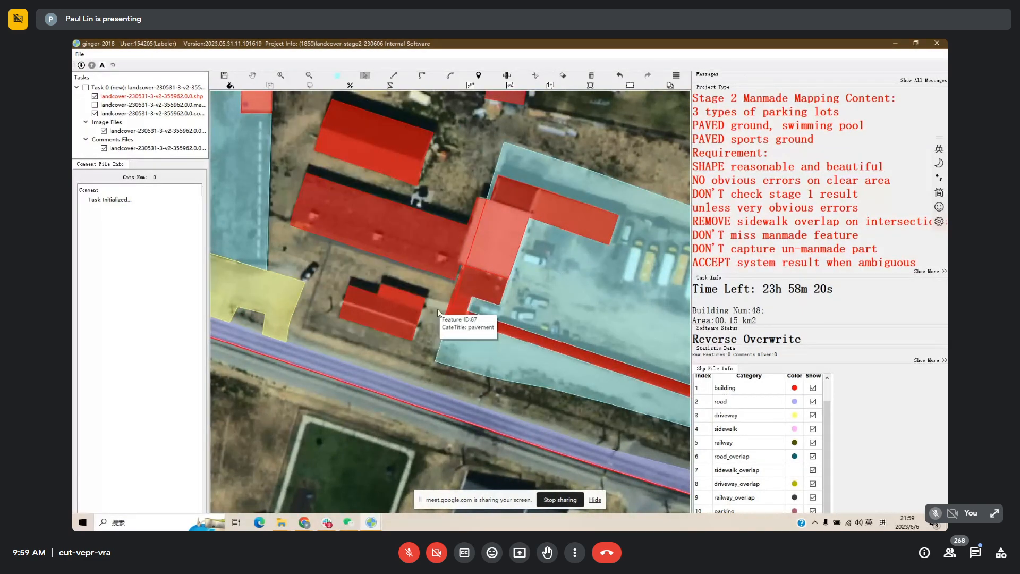
# Select the long building together with the building adjoining its eastern end to check their outlines.
pyautogui.click(517, 210)
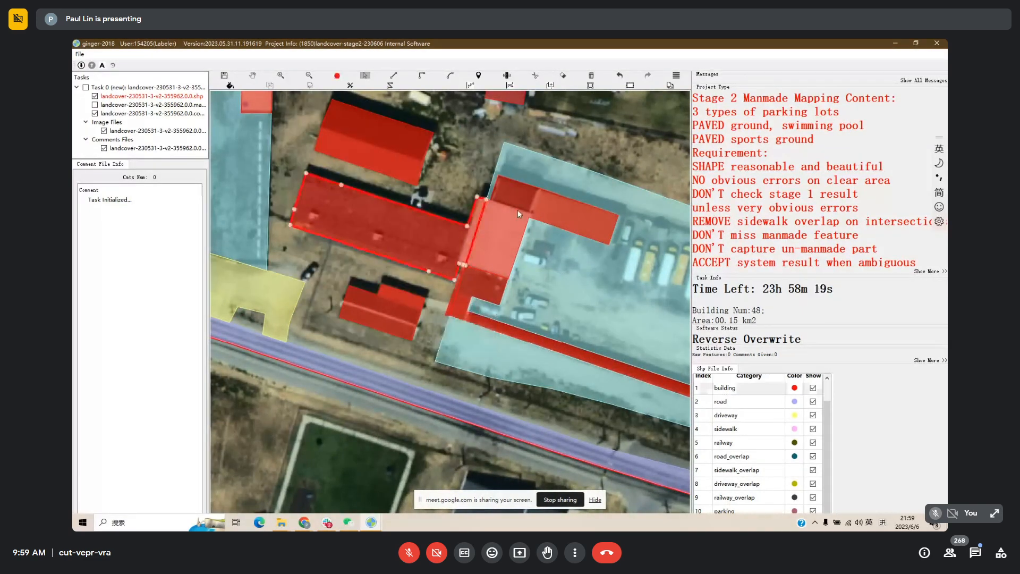
pyautogui.click(456, 312)
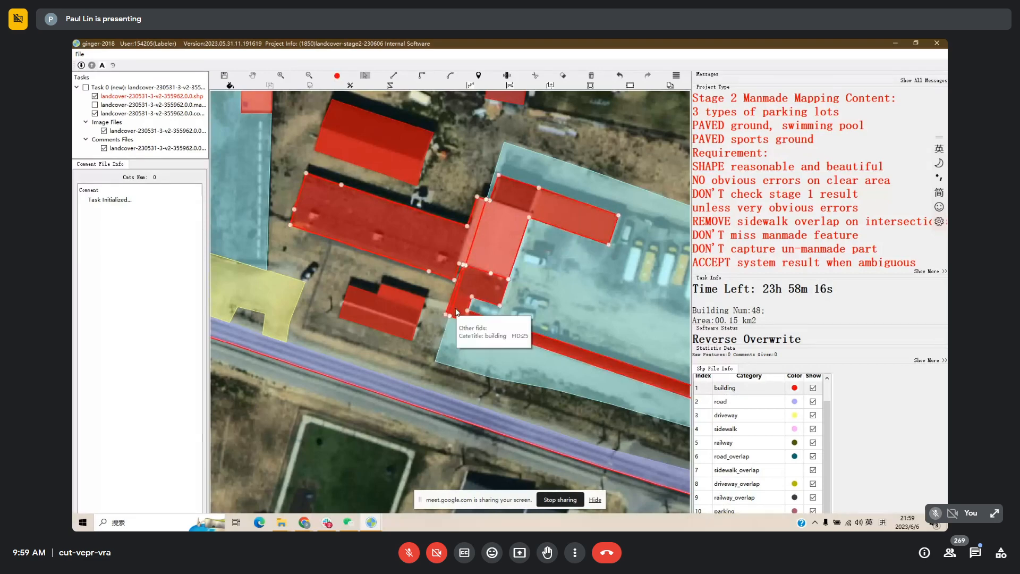
pyautogui.press('m')
pyautogui.moveTo(456, 249); pyautogui.dragTo(420, 269)
pyautogui.scroll(-2, 404, 234)
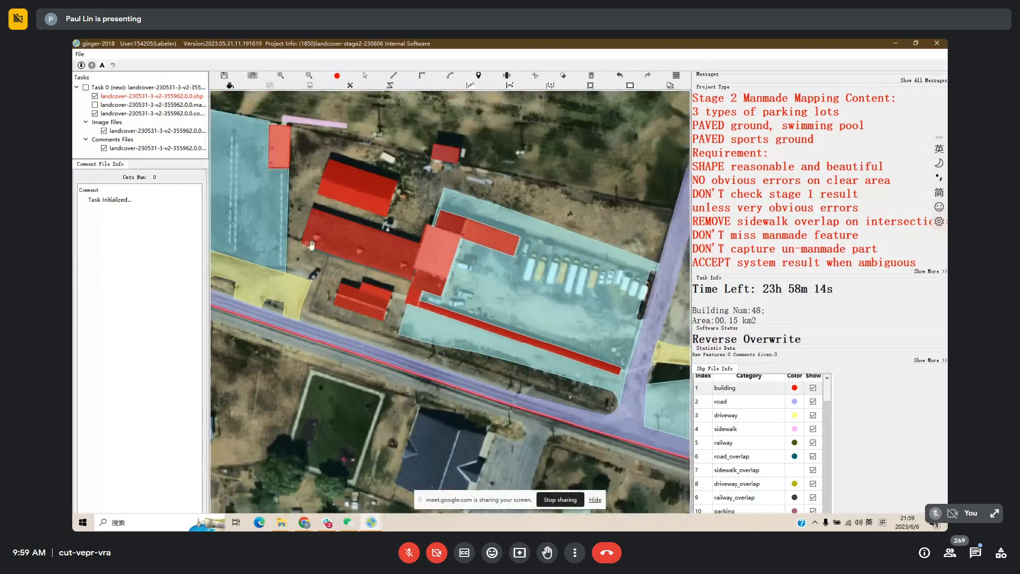
# Compare the dark western lot's pavement and its driveway with the bare imagery.
pyautogui.moveTo(304, 233); pyautogui.dragTo(534, 326)
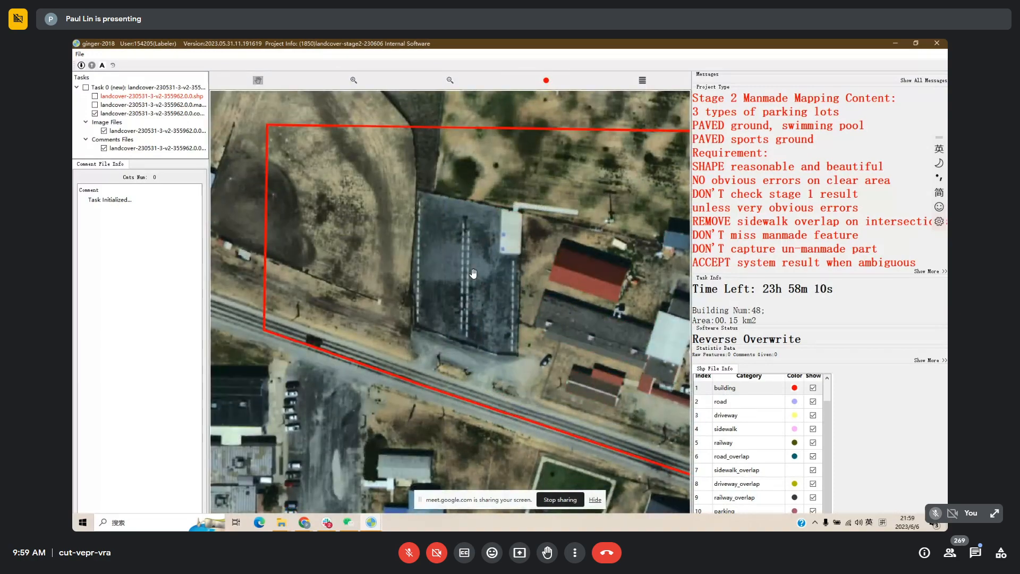
pyautogui.scroll(-1, 474, 273)
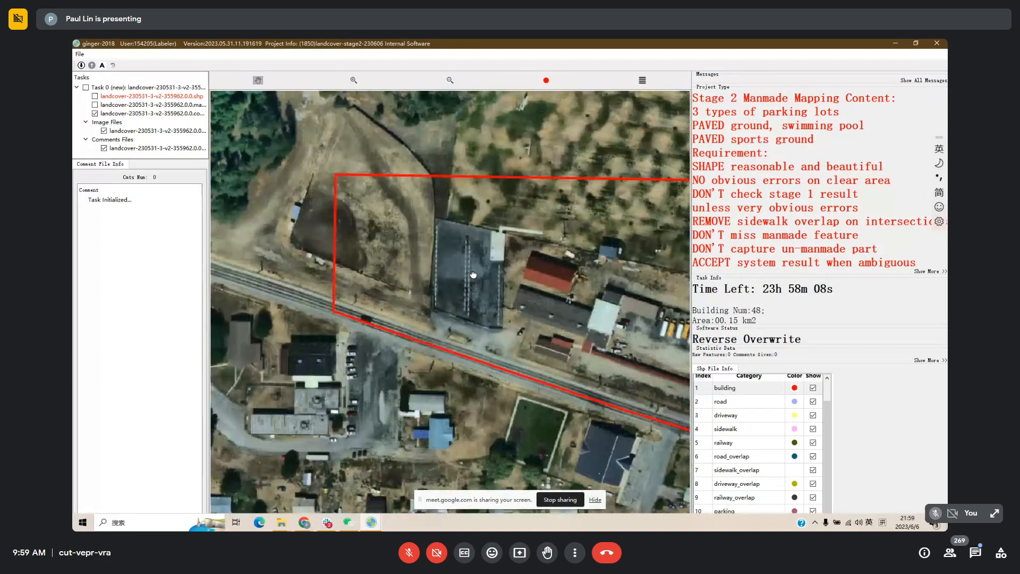
pyautogui.moveTo(473, 274); pyautogui.dragTo(342, 294)
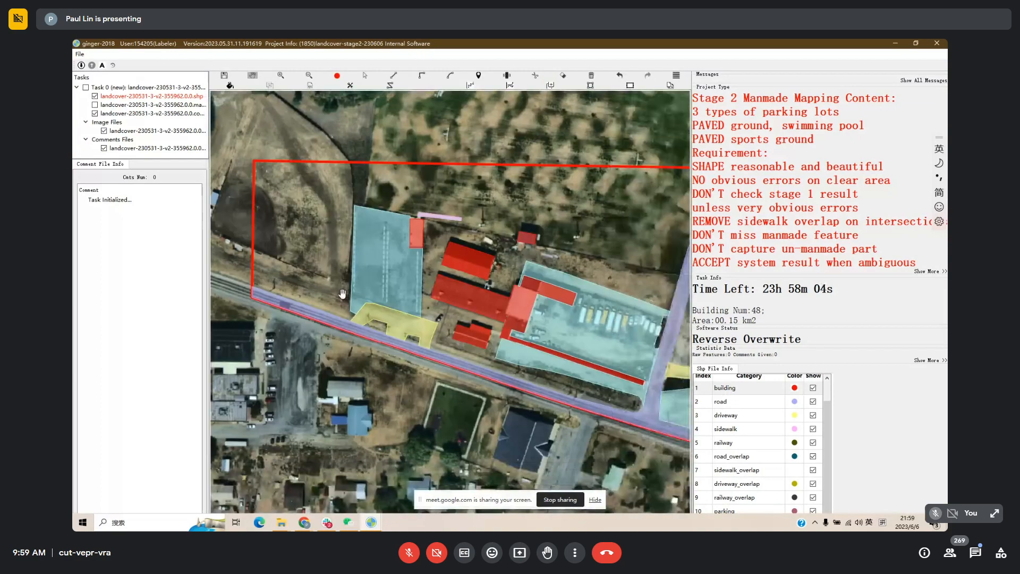
# Cut the pavement strip north of the parked buses off the eastern lot, from the small building's northeast corner to the road, and delete it.
pyautogui.moveTo(546, 288); pyautogui.dragTo(455, 258)
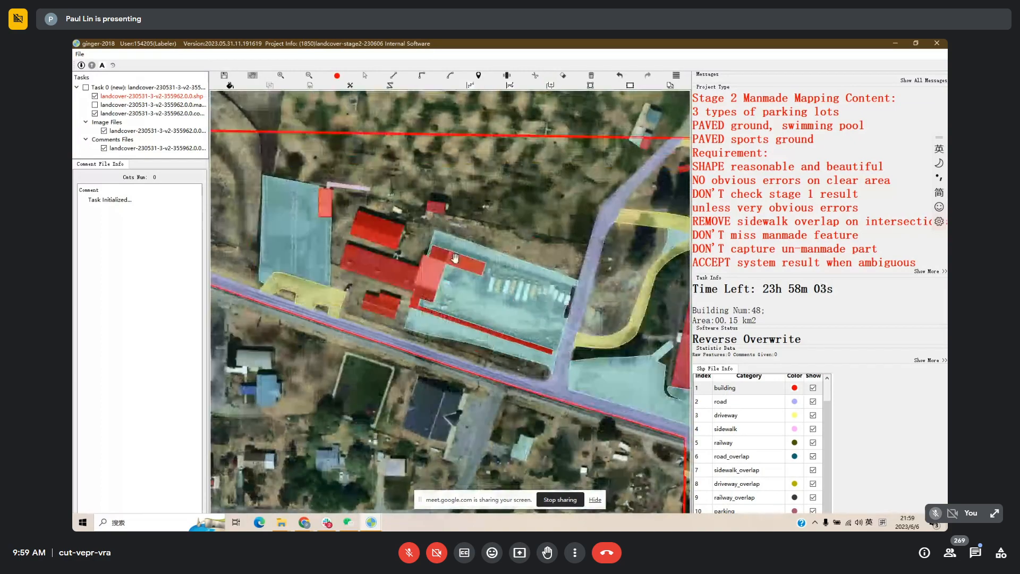
pyautogui.press('space')
pyautogui.scroll(1, 455, 258)
pyautogui.moveTo(547, 290); pyautogui.dragTo(480, 258)
pyautogui.scroll(1, 480, 257)
pyautogui.press('space')
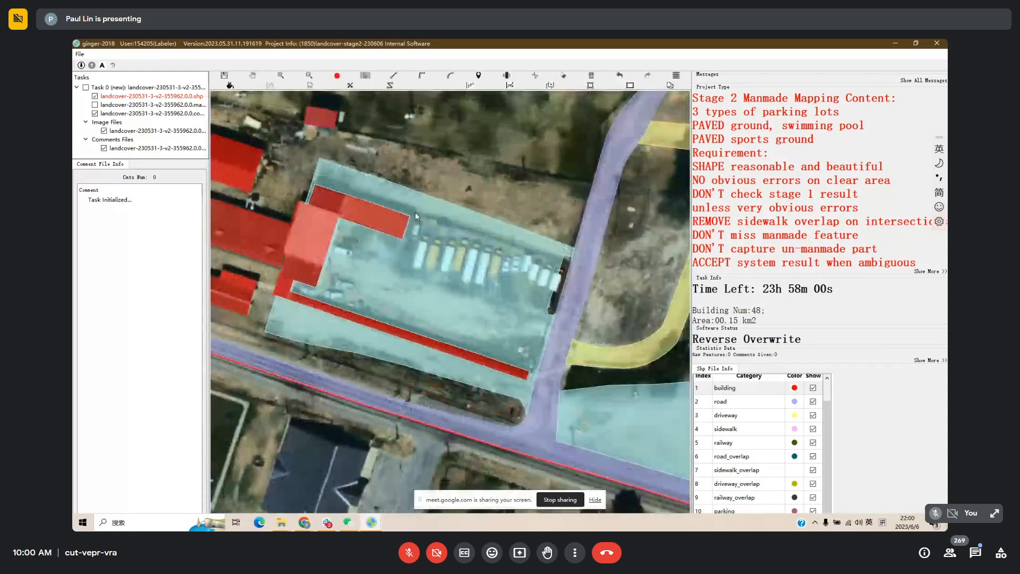
pyautogui.press('c')
pyautogui.click(409, 216)
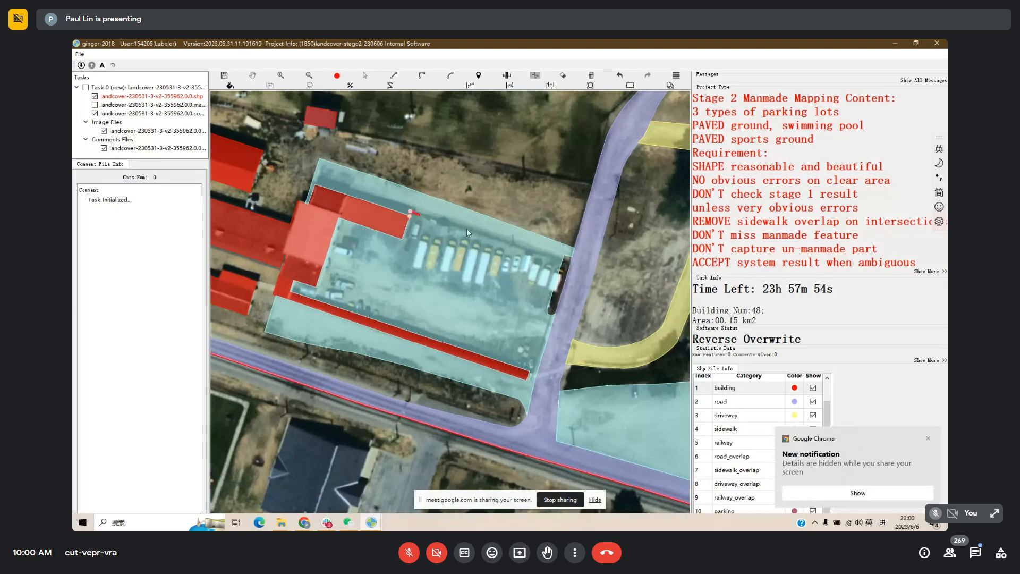
pyautogui.click(554, 260)
# Reshape the bus lot pavement's southern edge into a straight line from its southwest corner to the road.
pyautogui.moveTo(387, 236); pyautogui.dragTo(407, 185)
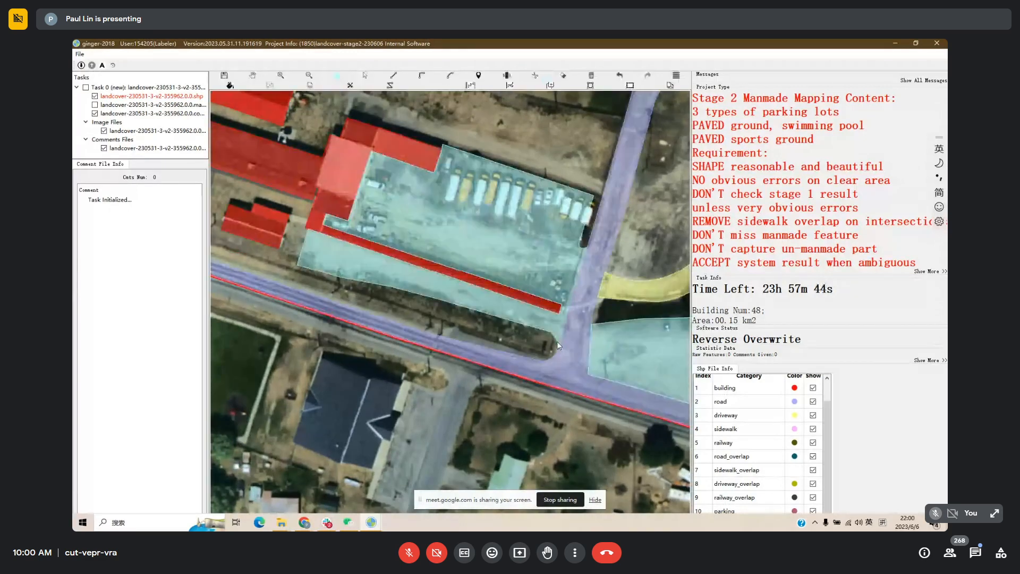
pyautogui.click(316, 260)
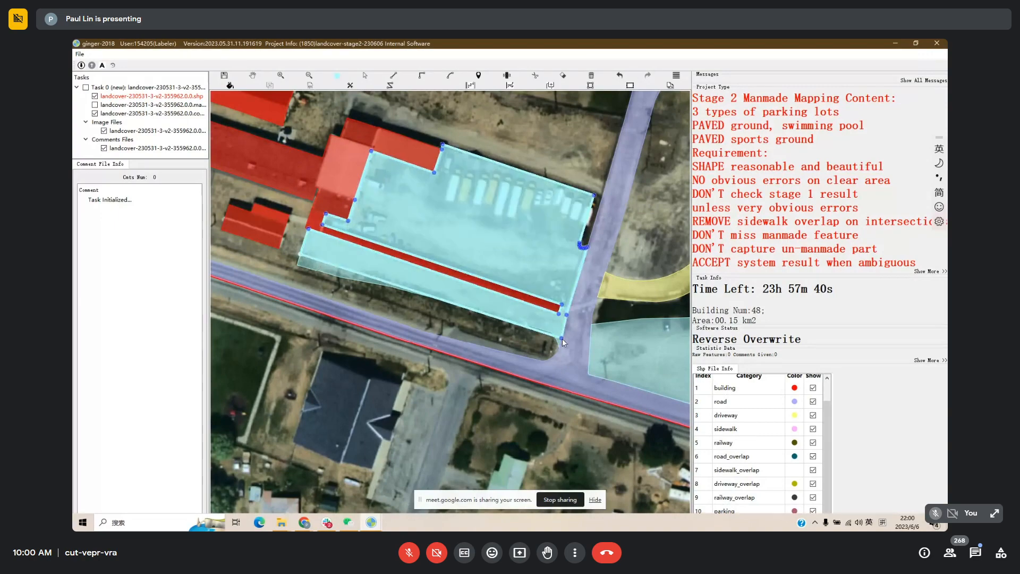
pyautogui.press('space')
pyautogui.moveTo(464, 320); pyautogui.dragTo(370, 324)
pyautogui.scroll(-2, 370, 324)
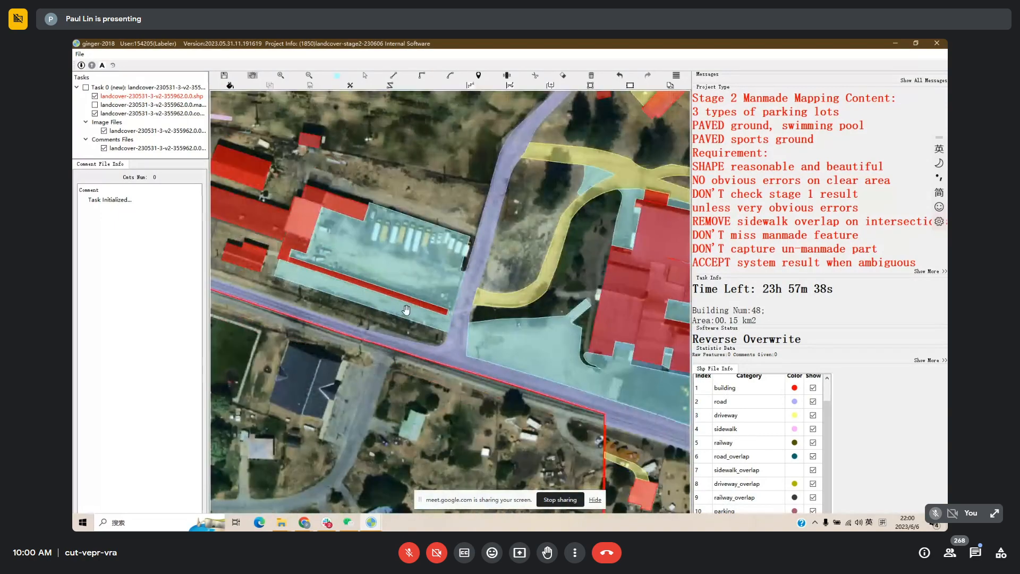
# Check the driveways against the bare imagery and delete the small pavement wedge at their fork northwest of the large building.
pyautogui.moveTo(458, 242); pyautogui.dragTo(495, 259)
pyautogui.press('space')
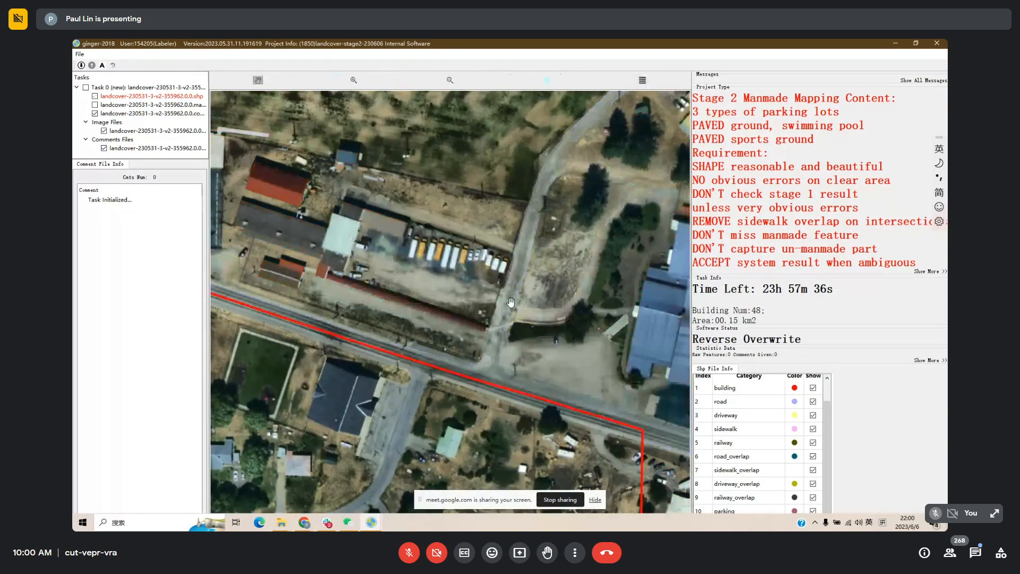
pyautogui.press('space')
pyautogui.press('space')
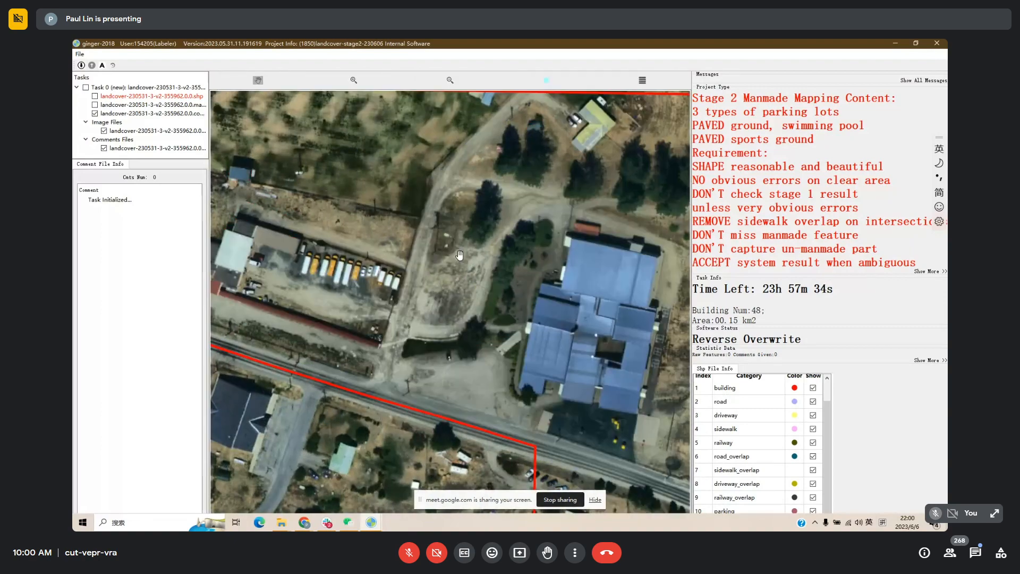
pyautogui.press('space')
pyautogui.press('shift')
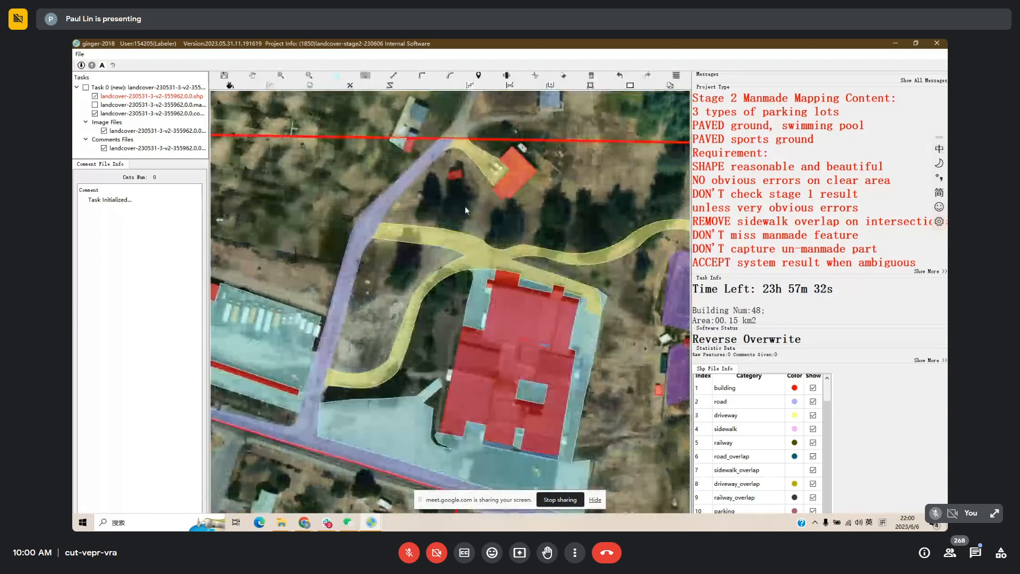
pyautogui.press('Delete')
pyautogui.moveTo(457, 242); pyautogui.dragTo(471, 215)
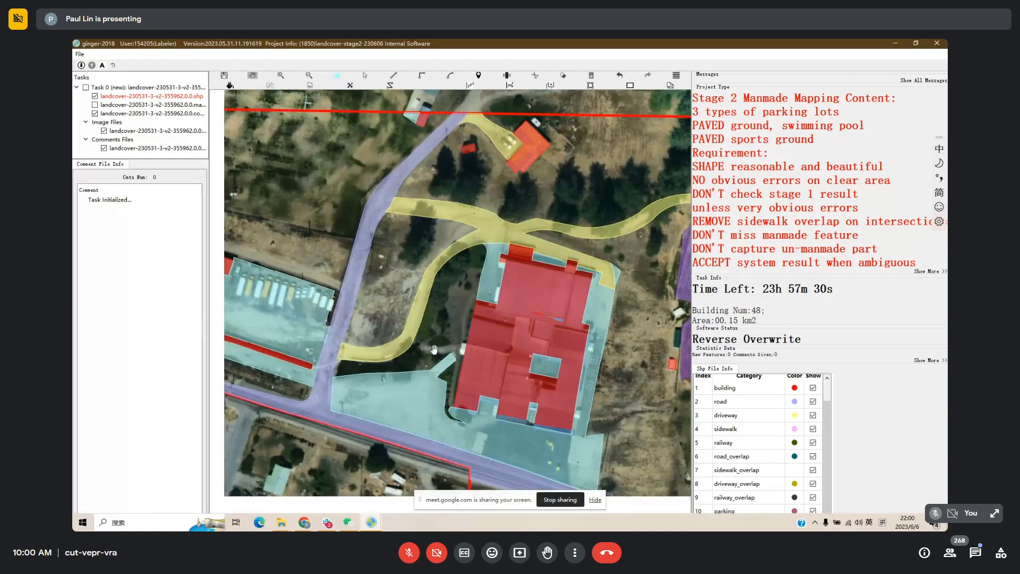
# Compare the pavement south and west of the large building with the bare imagery.
pyautogui.press('space')
pyautogui.moveTo(436, 352); pyautogui.dragTo(441, 243)
pyautogui.press('space')
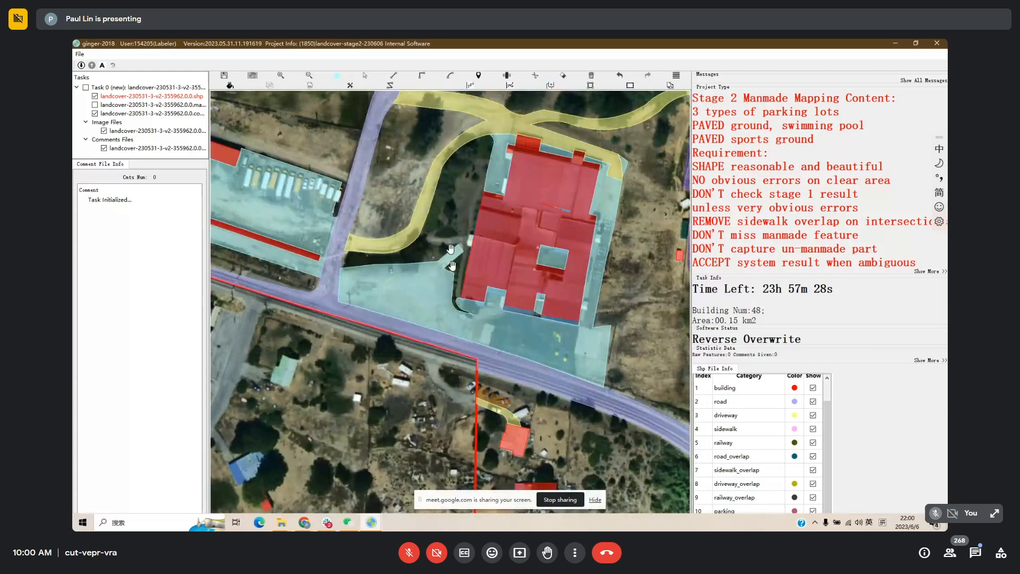
pyautogui.press('space')
pyautogui.press('space')
pyautogui.moveTo(477, 315); pyautogui.dragTo(423, 302)
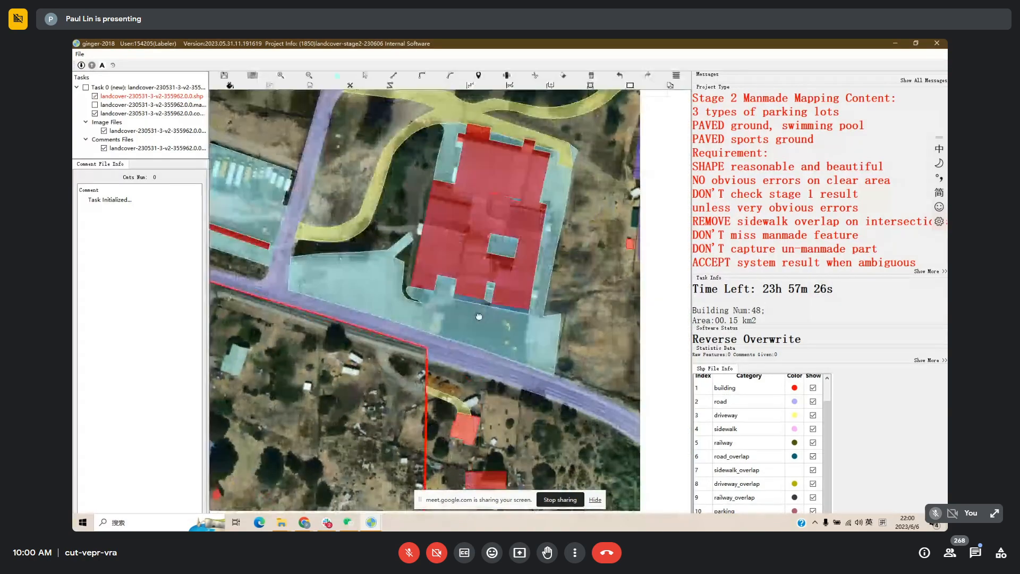
pyautogui.scroll(1, 423, 303)
pyautogui.press('space')
pyautogui.press('space')
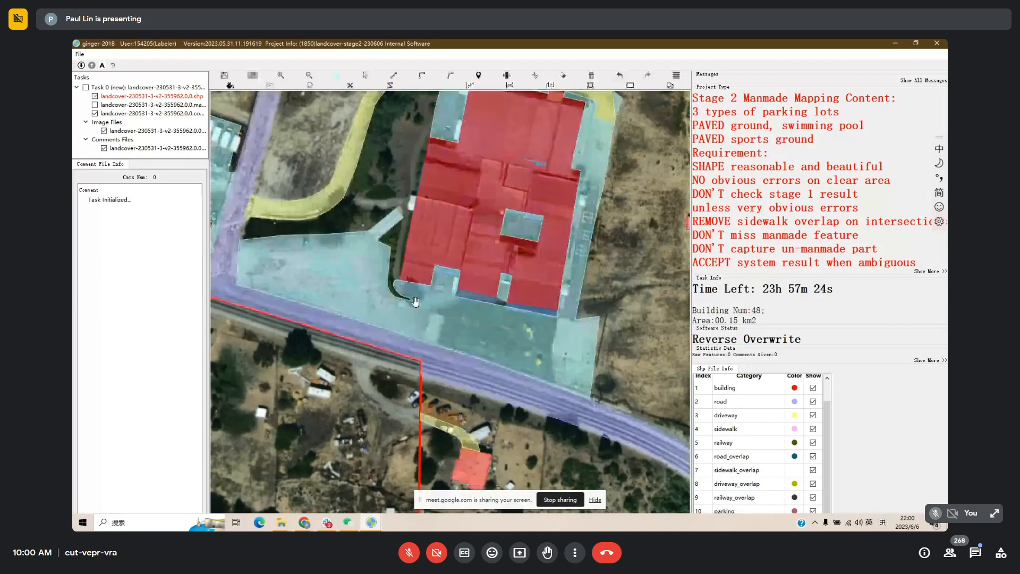
# Reshape the pavement edge at the tip of the curved planting strip by the large building's southwest corner.
pyautogui.scroll(2, 396, 284)
pyautogui.press('space')
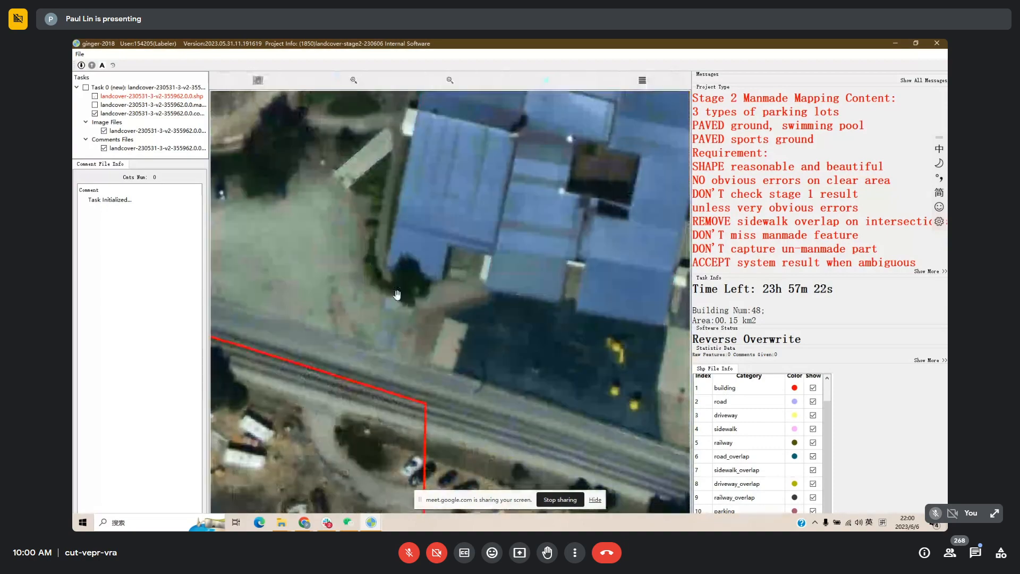
pyautogui.press('space')
pyautogui.click(406, 291)
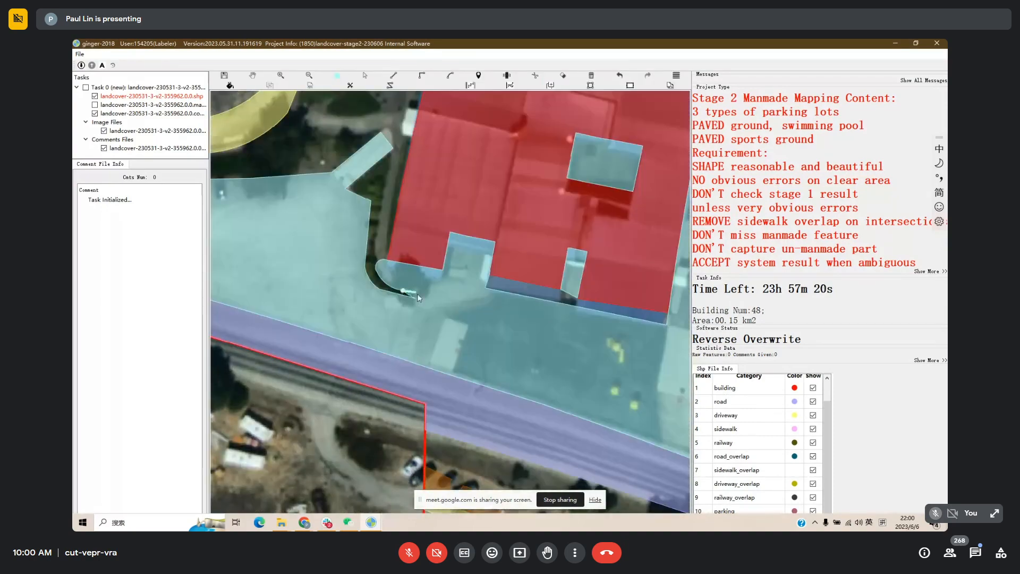
pyautogui.click(418, 295)
pyautogui.click(416, 299)
# Compare the pavement along the large building's eastern and northern sides with the bare imagery.
pyautogui.moveTo(422, 317); pyautogui.dragTo(358, 316)
pyautogui.scroll(-2, 412, 312)
pyautogui.press('space')
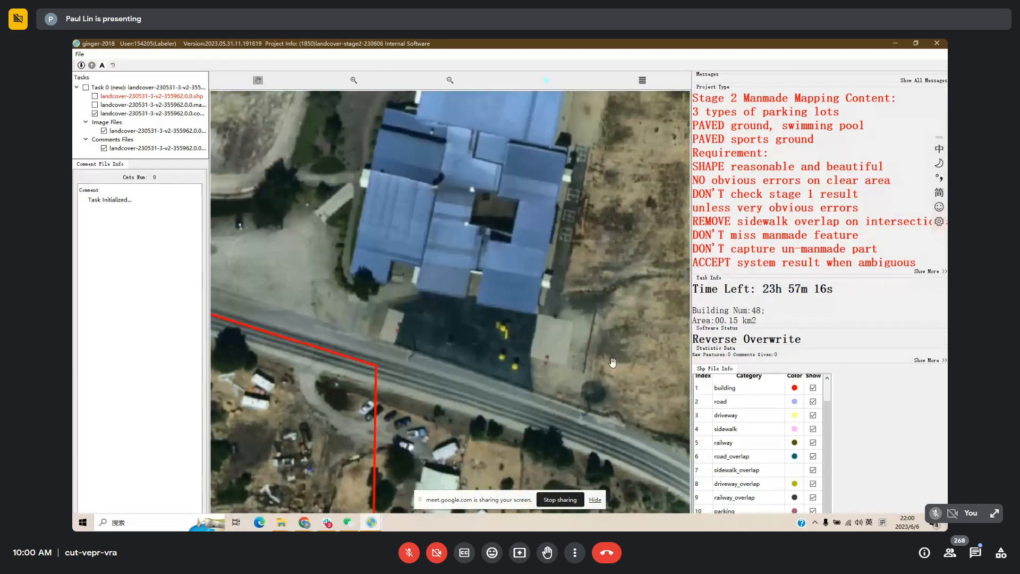
pyautogui.moveTo(613, 362); pyautogui.dragTo(602, 379)
pyautogui.scroll(-1, 602, 379)
pyautogui.press('space')
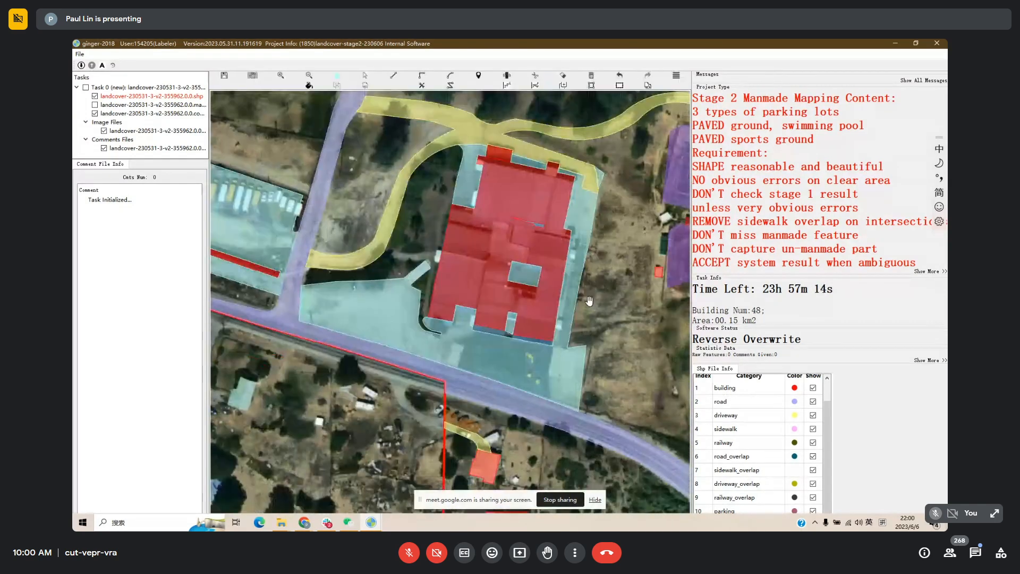
pyautogui.press('space')
pyautogui.press('space')
pyautogui.press('space')
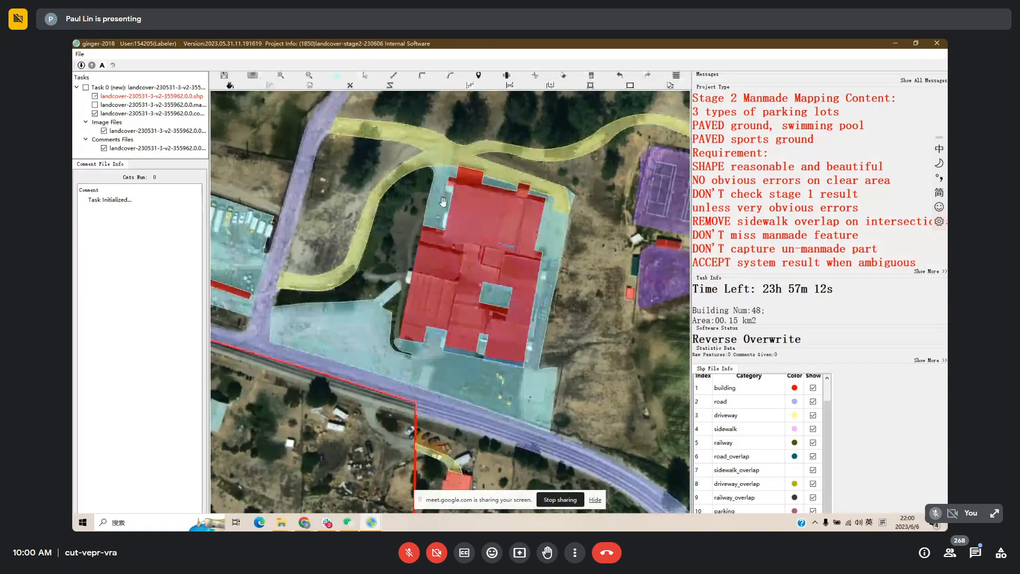
pyautogui.press('space')
pyautogui.press('space')
pyautogui.press('space')
# Remove the protruding vertex at the pavement's northeast corner beside the driveway end.
pyautogui.click(574, 197)
pyautogui.press('Delete')
pyautogui.moveTo(423, 158); pyautogui.dragTo(423, 155)
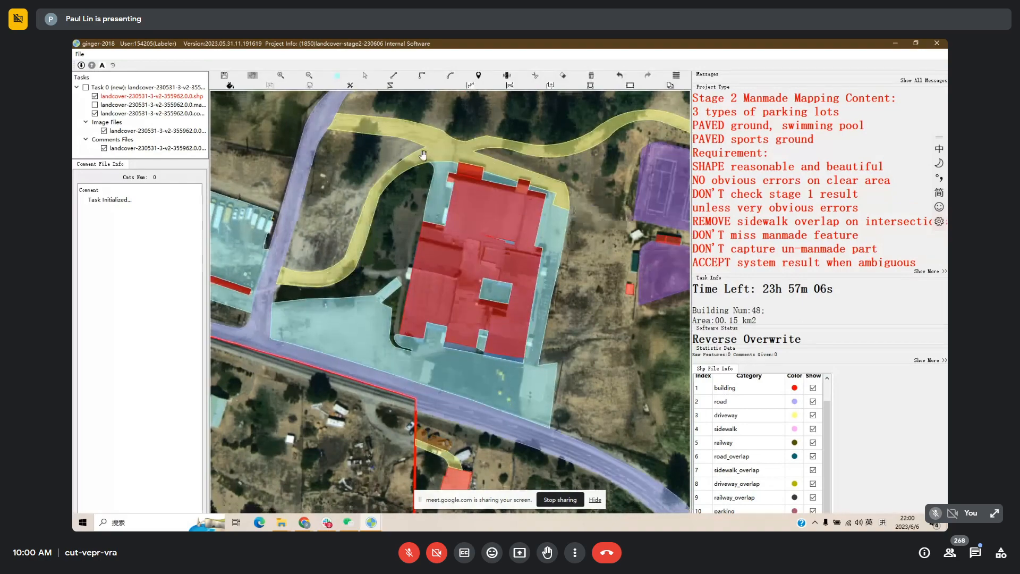
# Reshape the pavement's southeastern end along the concrete pad's northern and eastern edges down to the road.
pyautogui.press('space')
pyautogui.press('space')
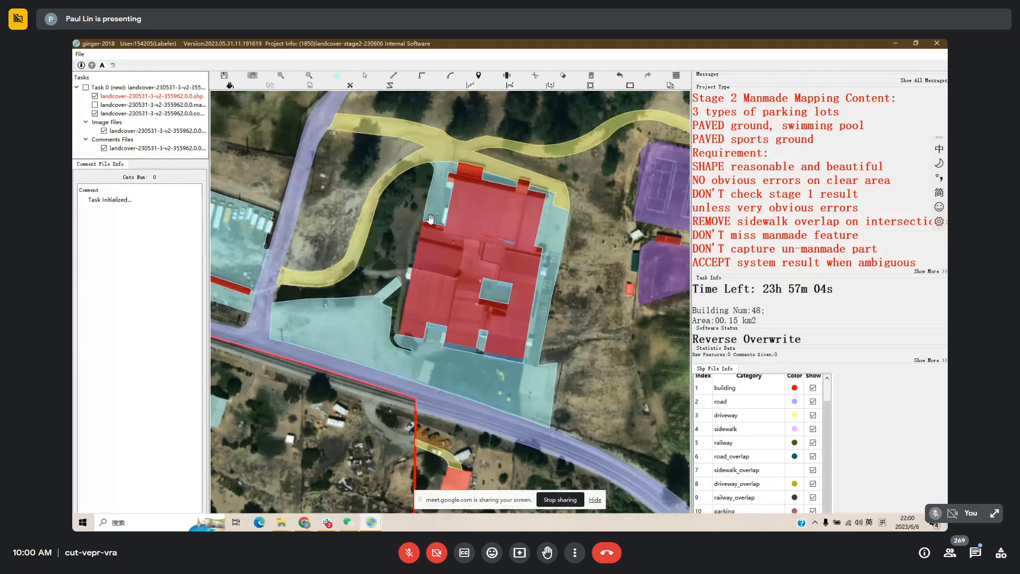
pyautogui.moveTo(566, 224); pyautogui.dragTo(562, 190)
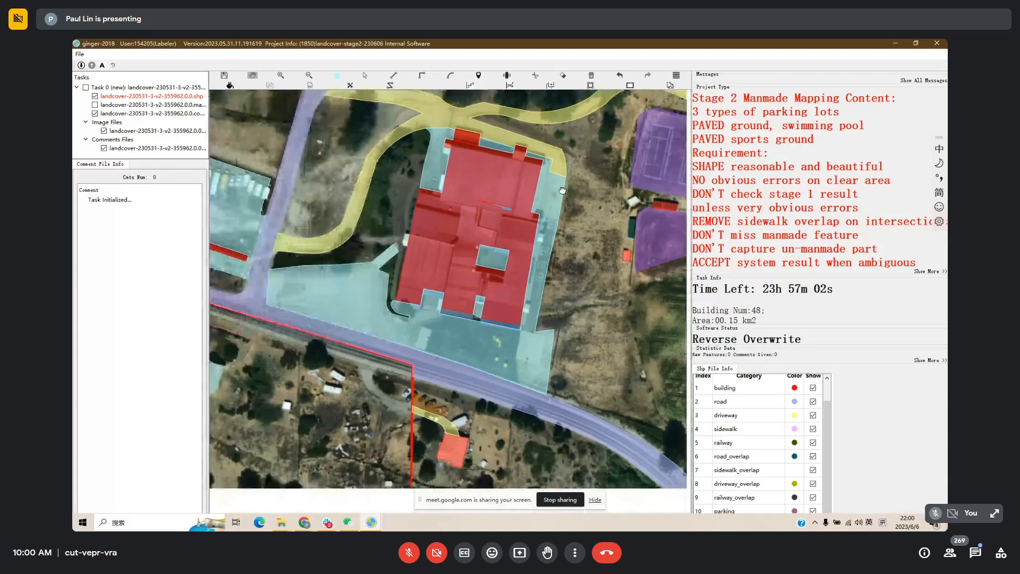
pyautogui.press('space')
pyautogui.press('space')
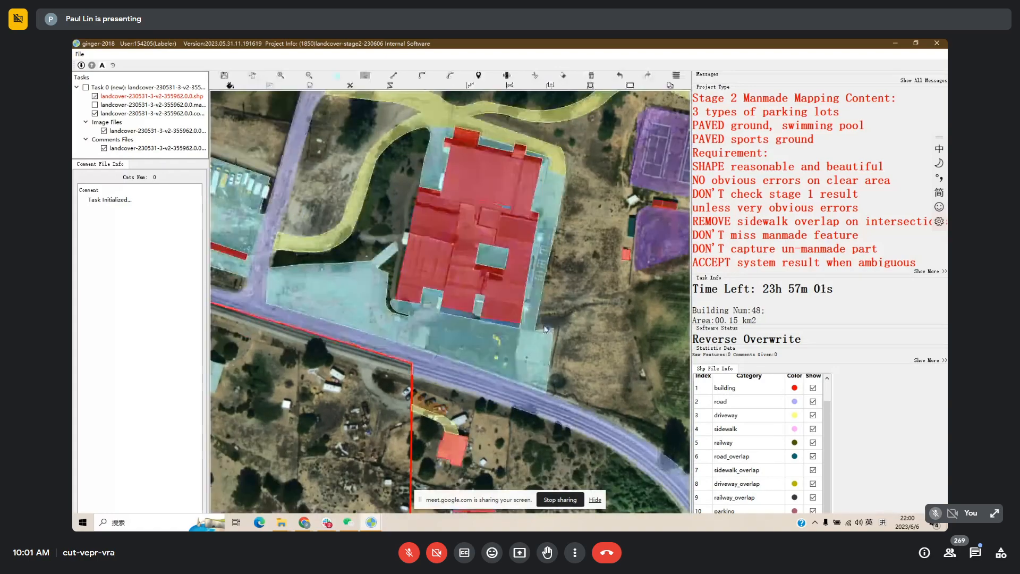
pyautogui.press('r')
pyautogui.press('space')
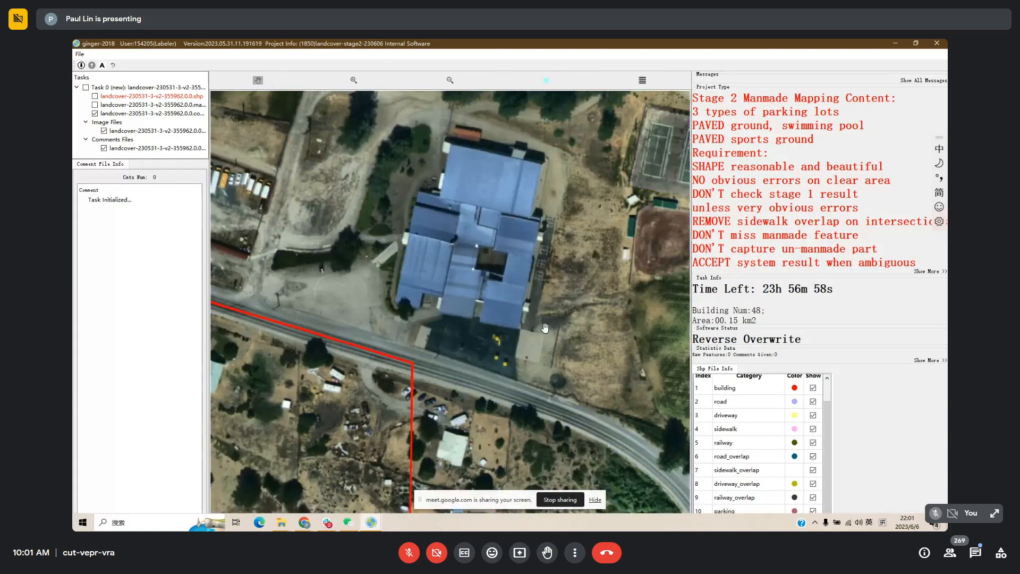
pyautogui.press('space')
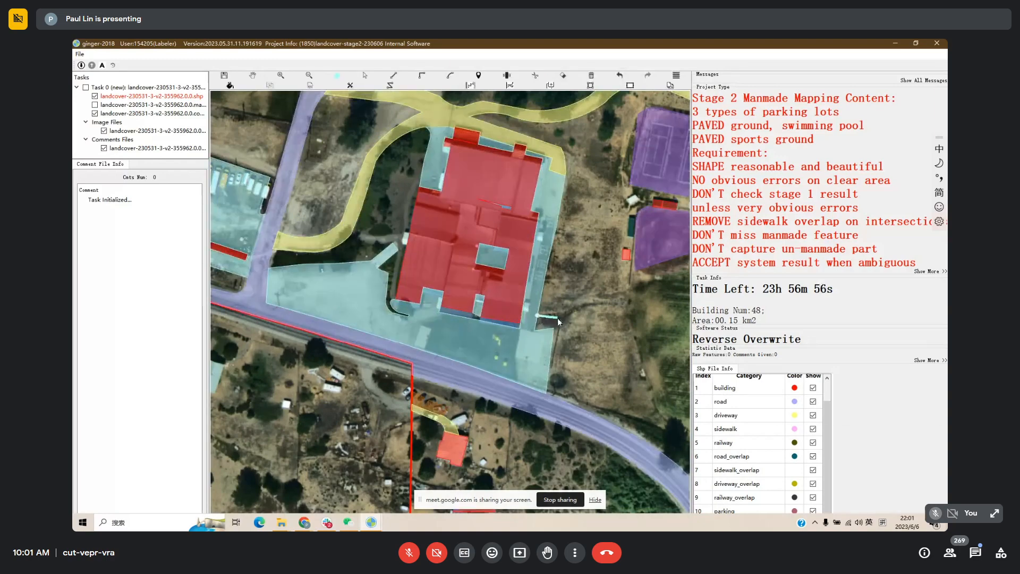
pyautogui.click(559, 318)
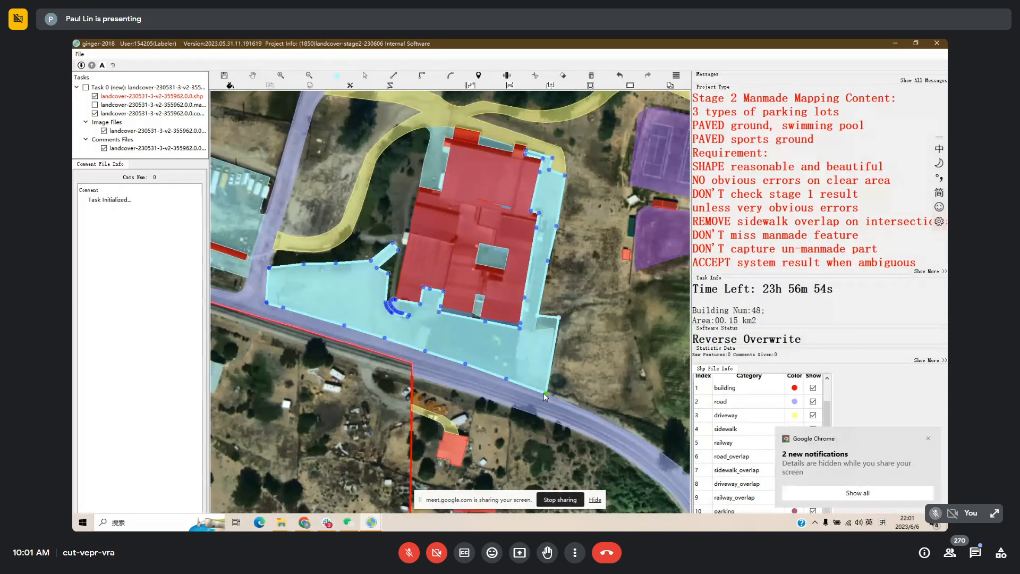
pyautogui.click(546, 394)
# Square off the tennis court polygon's rounded northwest corner by redrawing its western edge down to the southwest corner.
pyautogui.moveTo(572, 346); pyautogui.dragTo(488, 328)
pyautogui.scroll(-2, 485, 319)
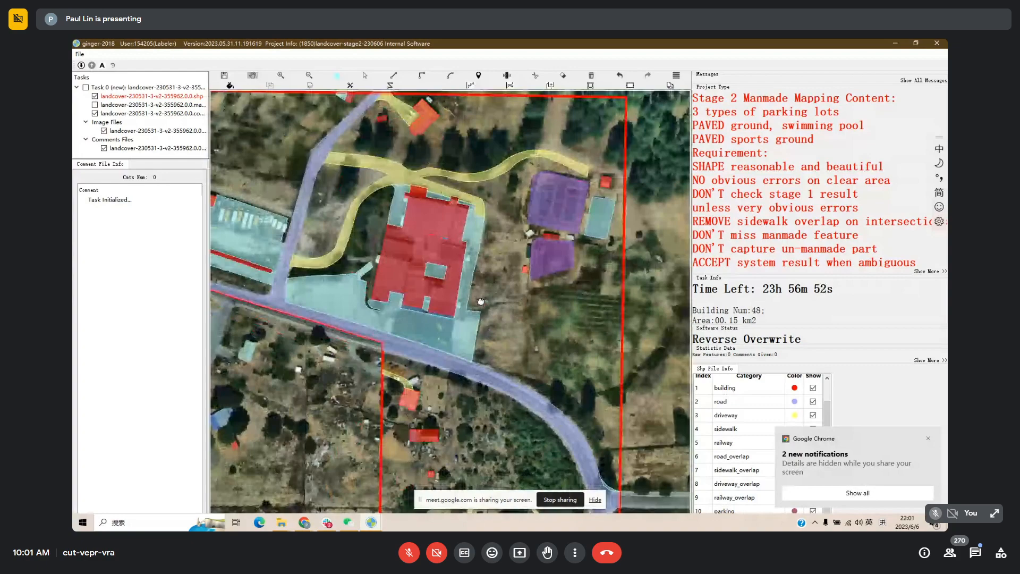
pyautogui.press('space')
pyautogui.press('space')
pyautogui.moveTo(569, 274); pyautogui.dragTo(538, 304)
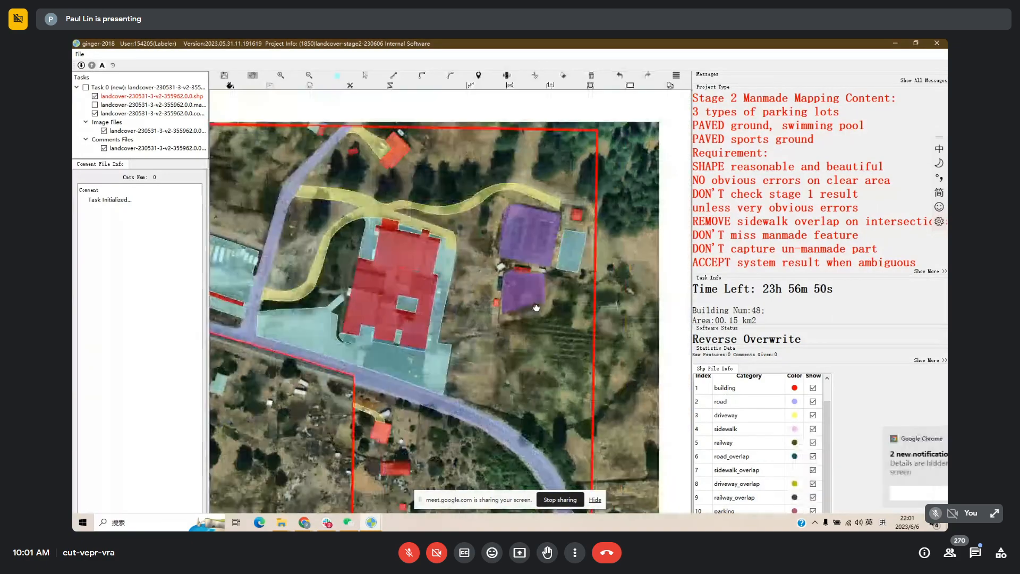
pyautogui.scroll(1, 538, 304)
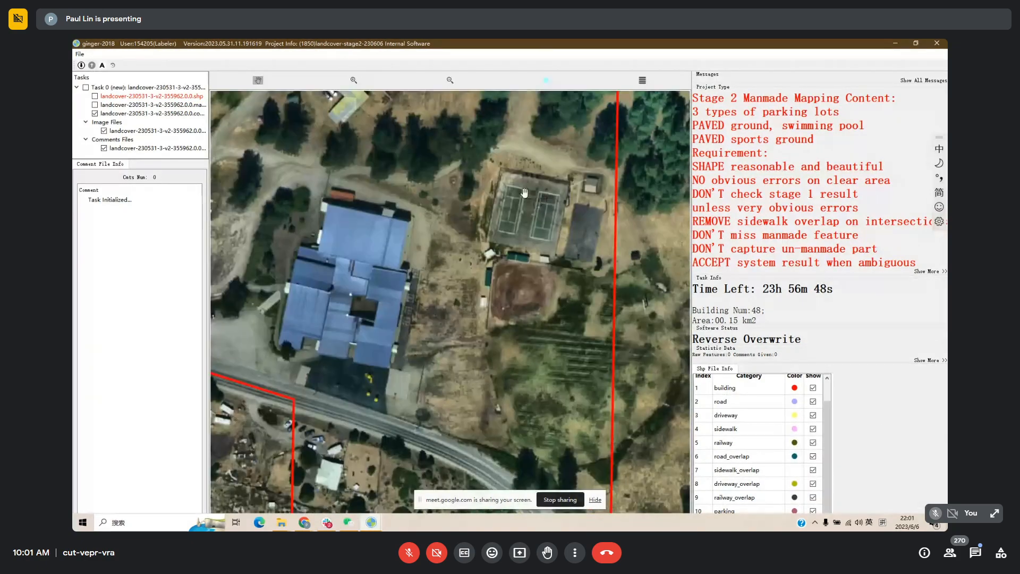
pyautogui.click(529, 199)
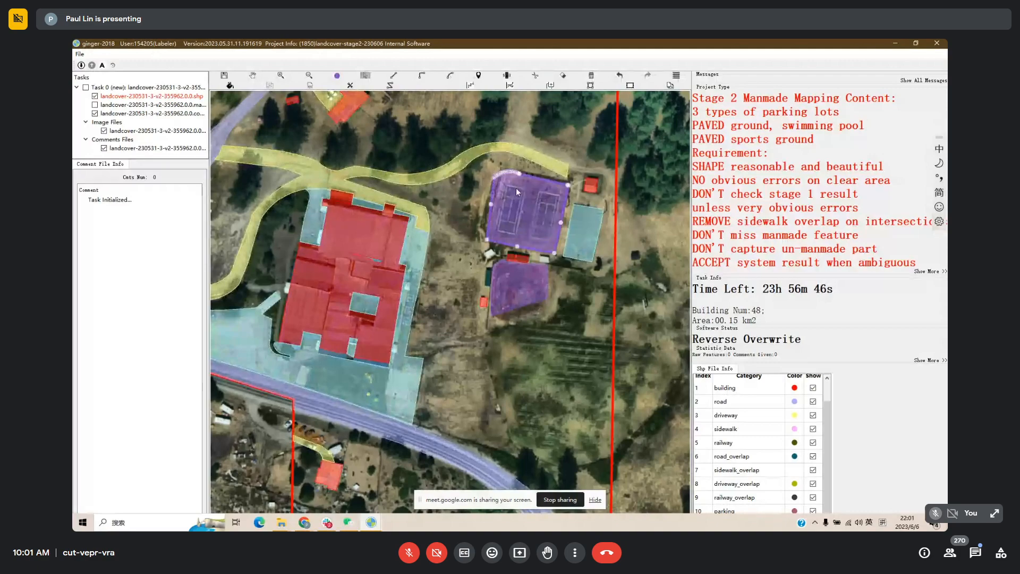
pyautogui.scroll(1, 515, 187)
pyautogui.press('d')
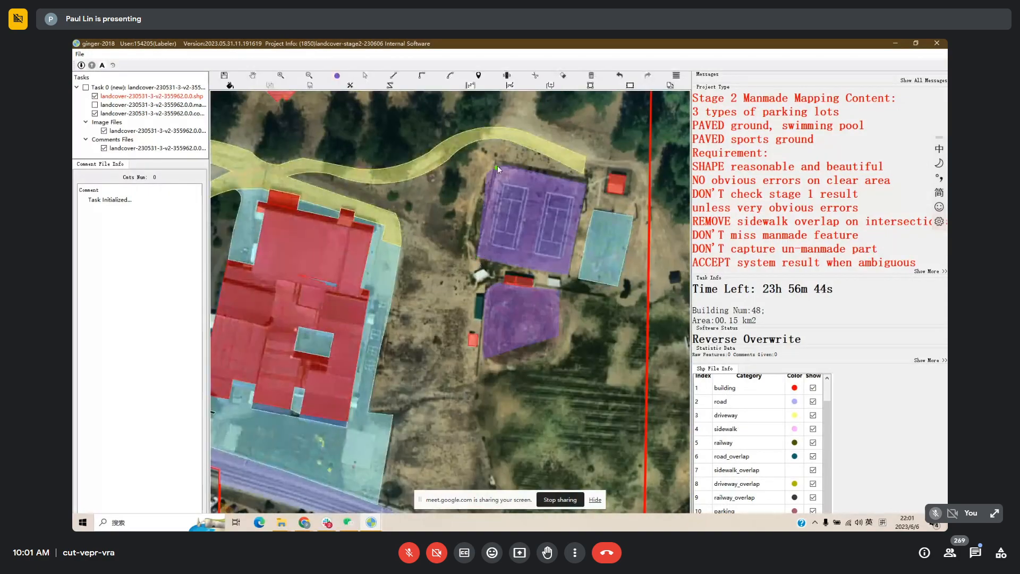
pyautogui.click(498, 166)
pyautogui.click(476, 257)
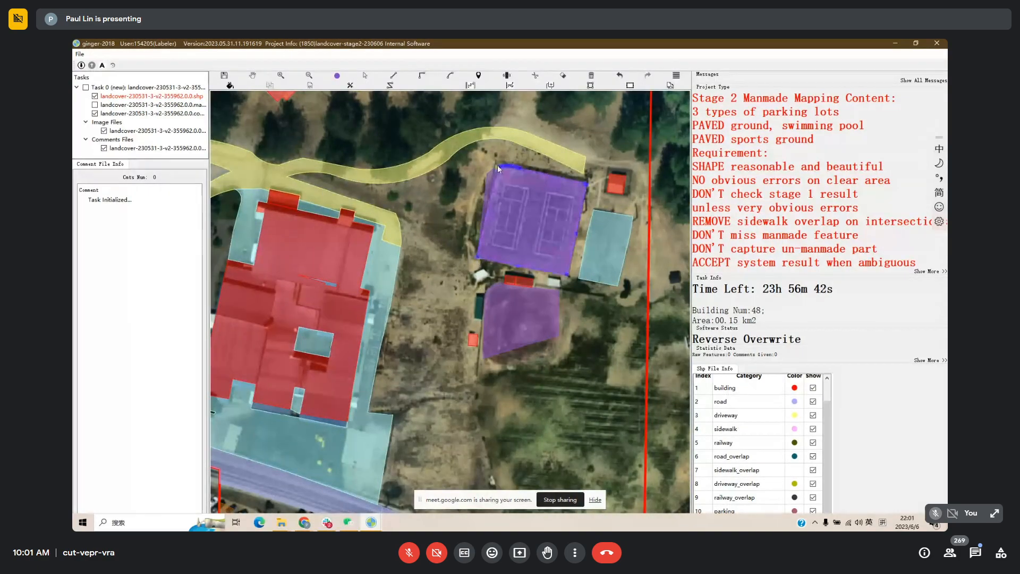
# Redraw the tennis court's northern edge as a straight line from the northeast to the northwest corner.
pyautogui.click(586, 185)
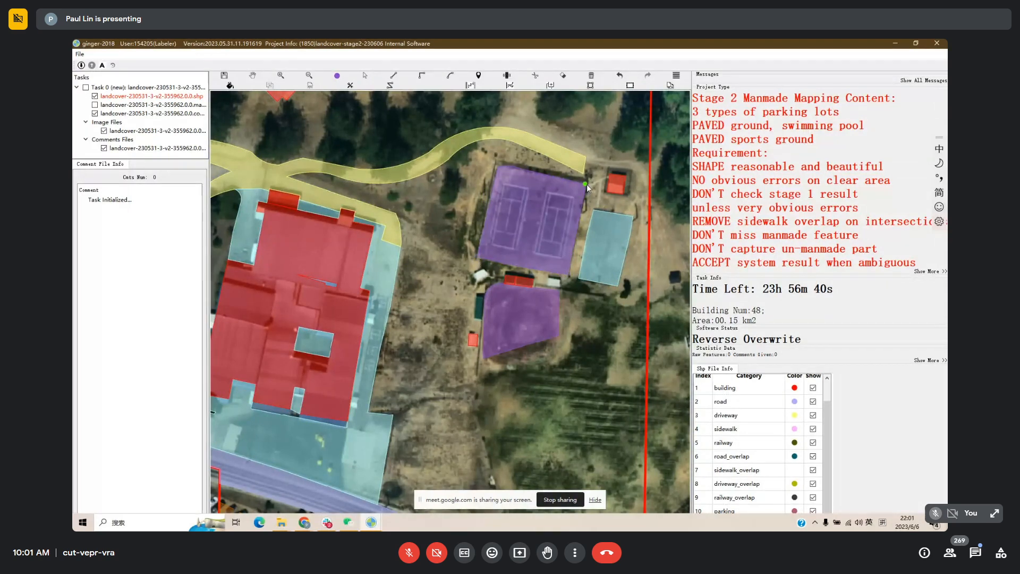
pyautogui.click(586, 185)
pyautogui.click(497, 166)
pyautogui.moveTo(512, 163); pyautogui.dragTo(507, 153)
# Compare the sports ground labels with the bare imagery and delete the polygon over the reddish dirt field south of the tennis courts.
pyautogui.press('space')
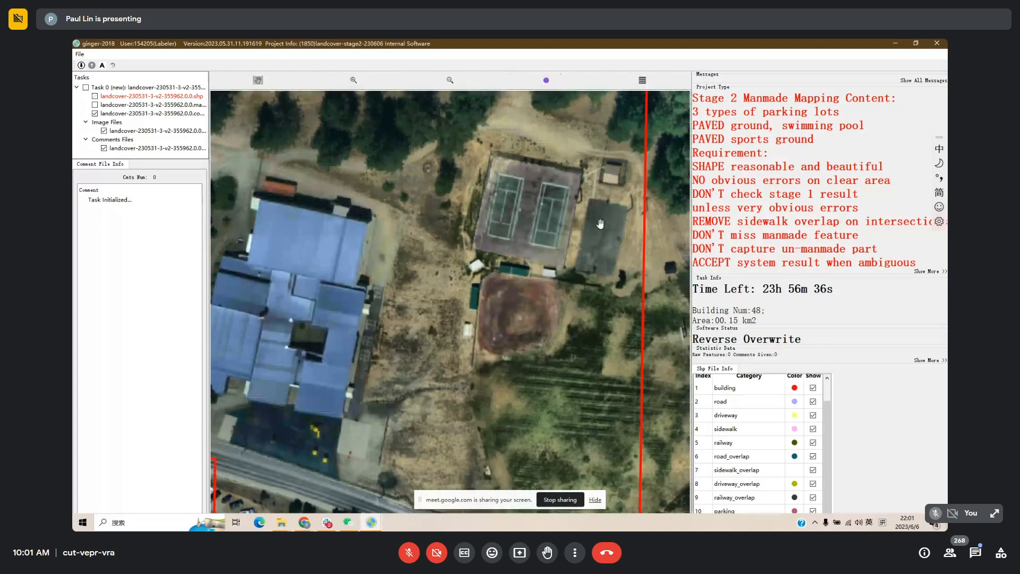
pyautogui.press('space')
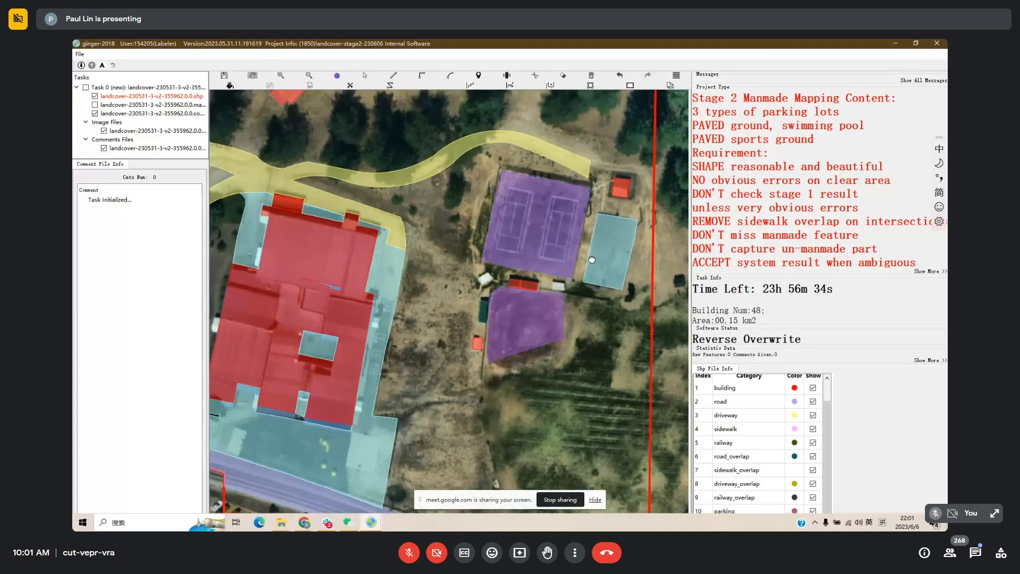
pyautogui.moveTo(592, 259); pyautogui.dragTo(594, 144)
pyautogui.press('space')
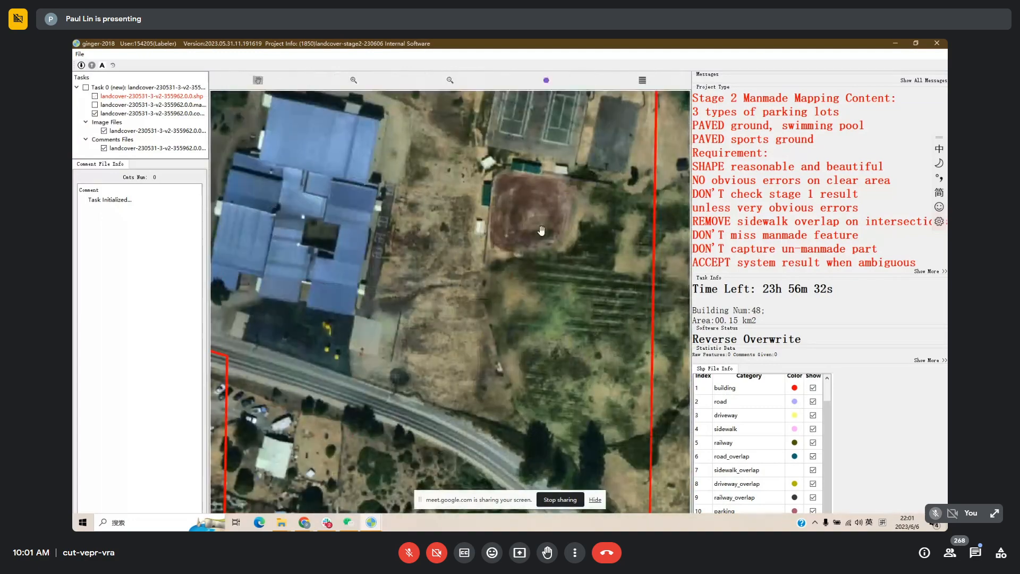
pyautogui.press('space')
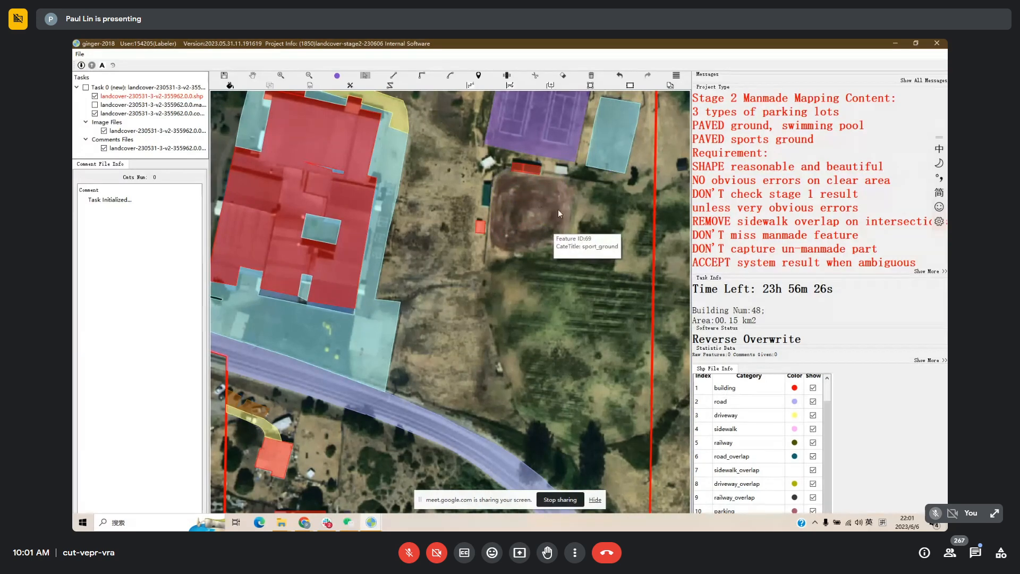
# Examine the residential area south of the curved road for missing manmade features by comparing the labels with the bare imagery.
pyautogui.moveTo(539, 249); pyautogui.dragTo(567, 204)
pyautogui.scroll(-1, 567, 204)
pyautogui.moveTo(566, 285); pyautogui.dragTo(530, 154)
pyautogui.press('space')
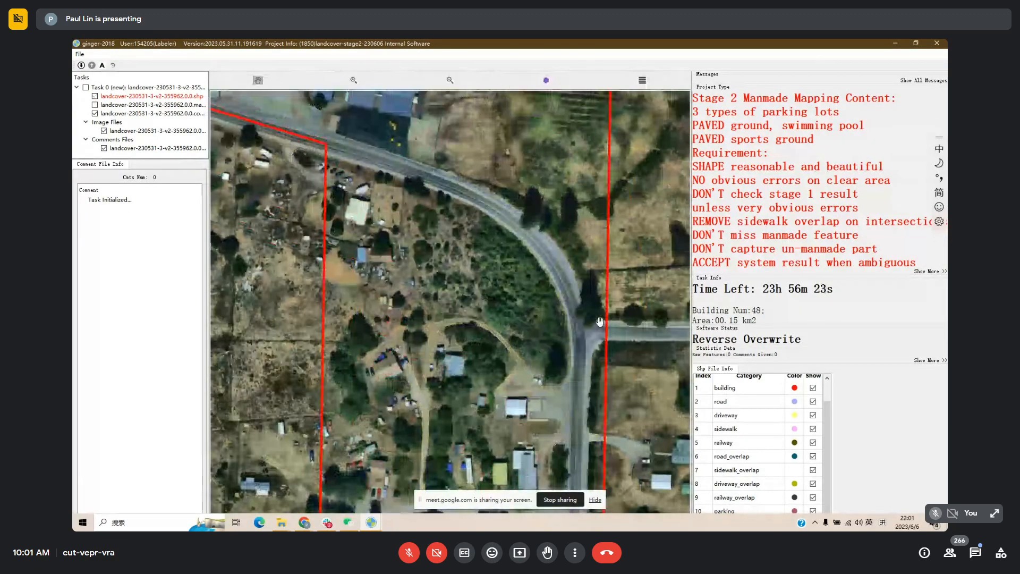
pyautogui.press('space')
pyautogui.moveTo(599, 321); pyautogui.dragTo(574, 219)
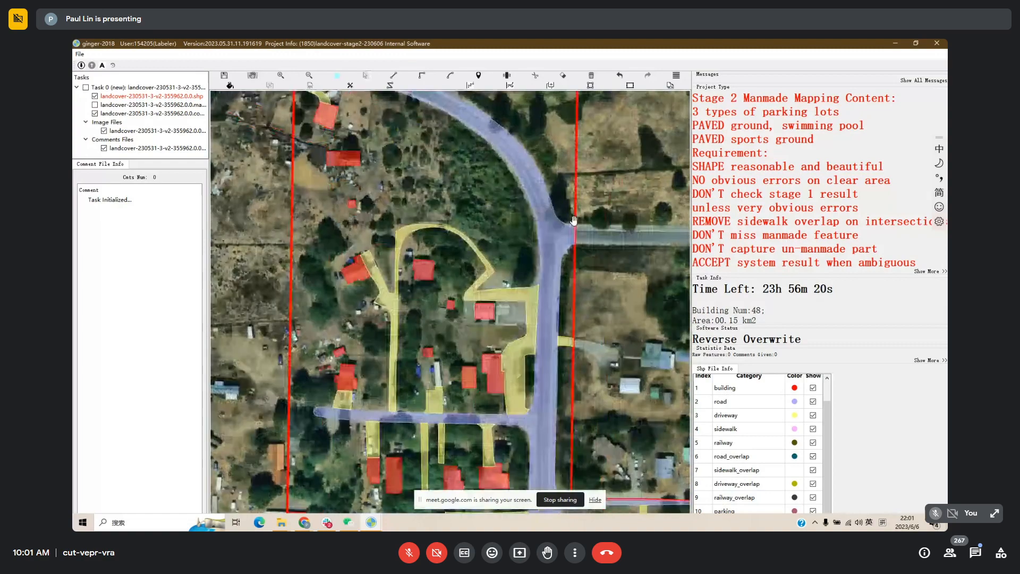
pyautogui.moveTo(452, 255); pyautogui.dragTo(508, 185)
pyautogui.moveTo(501, 324); pyautogui.dragTo(497, 279)
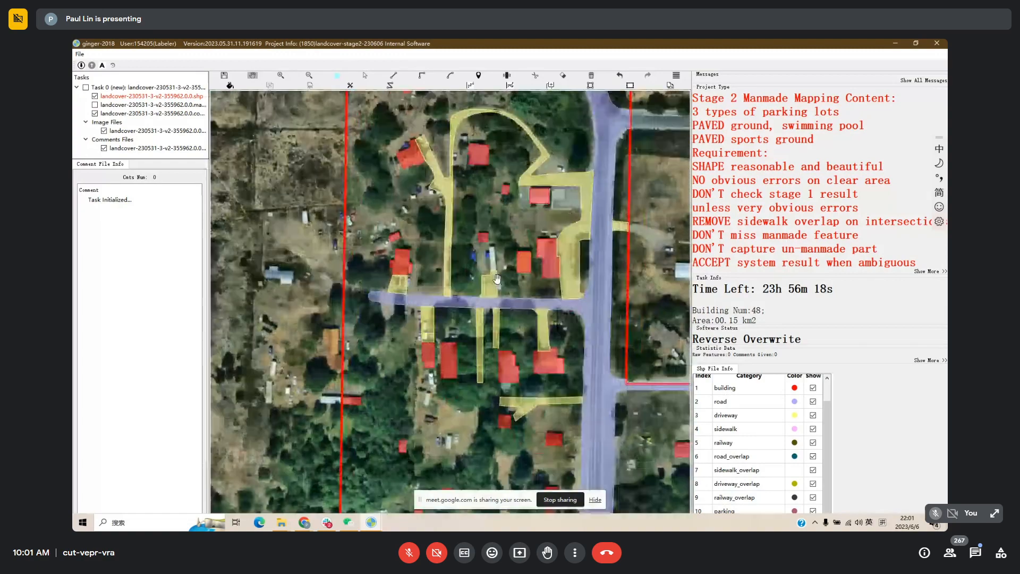
pyautogui.moveTo(445, 160); pyautogui.dragTo(442, 320)
pyautogui.press('space')
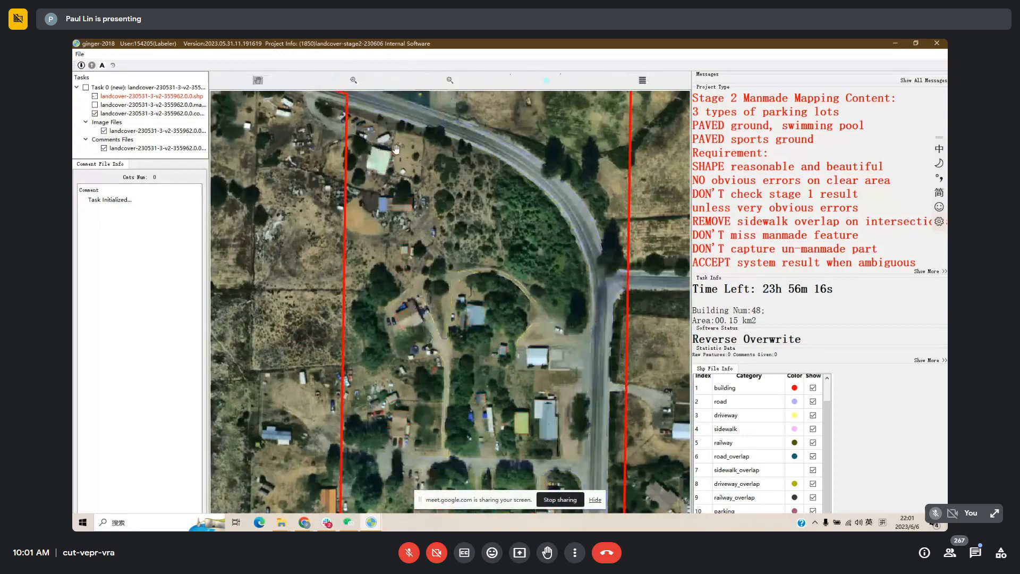
pyautogui.scroll(2, 396, 149)
pyautogui.scroll(2, 372, 139)
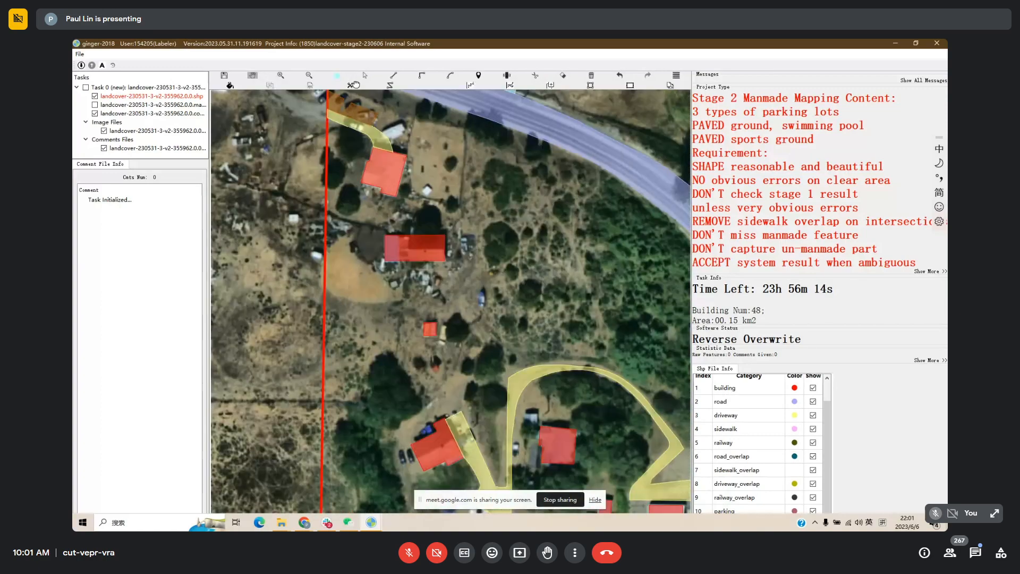
# Check the extent and category of the outside_parking polygon beside the short driveway at the western boundary against the imagery.
pyautogui.moveTo(554, 387); pyautogui.dragTo(526, 298)
pyautogui.moveTo(428, 357); pyautogui.dragTo(441, 230)
pyautogui.scroll(2, 437, 203)
pyautogui.press('space')
pyautogui.scroll(-1, 434, 224)
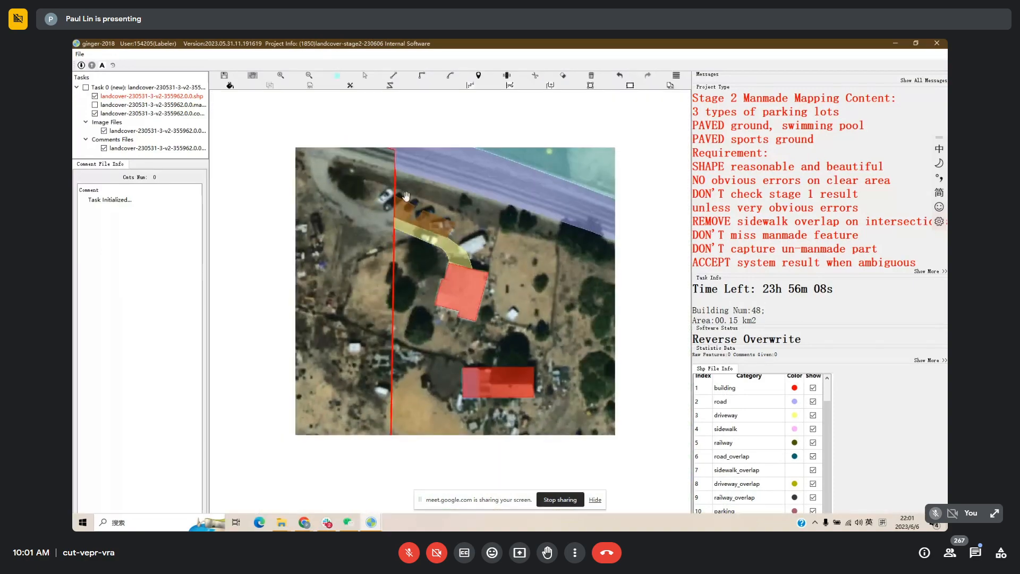
pyautogui.press('space')
pyautogui.press('space')
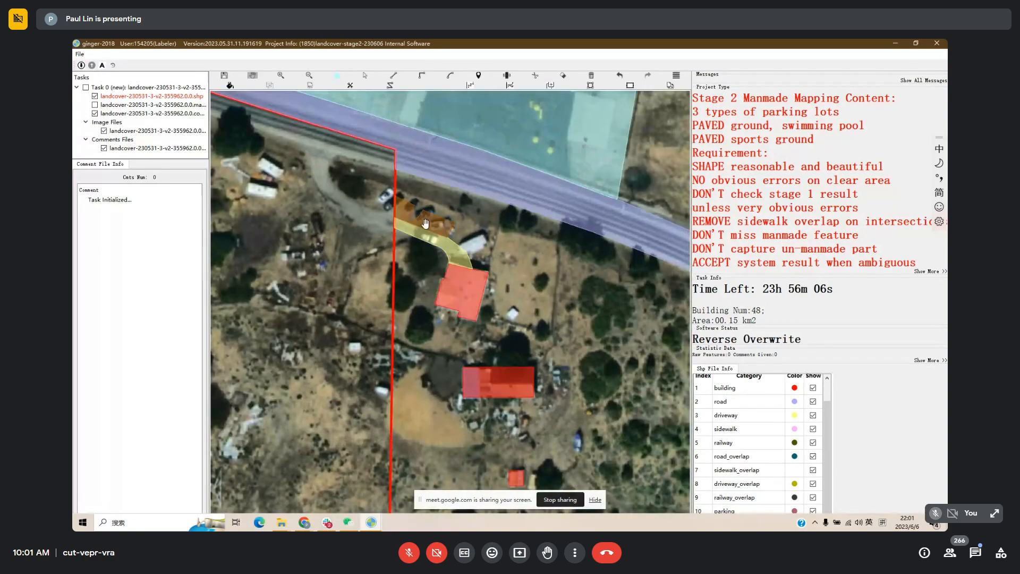
pyautogui.press('space')
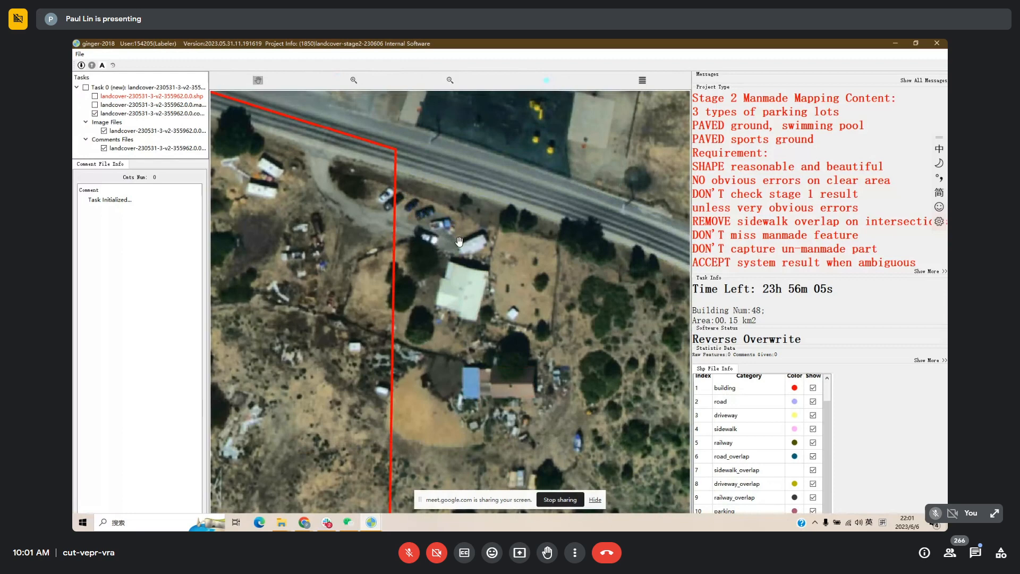
pyautogui.press('space')
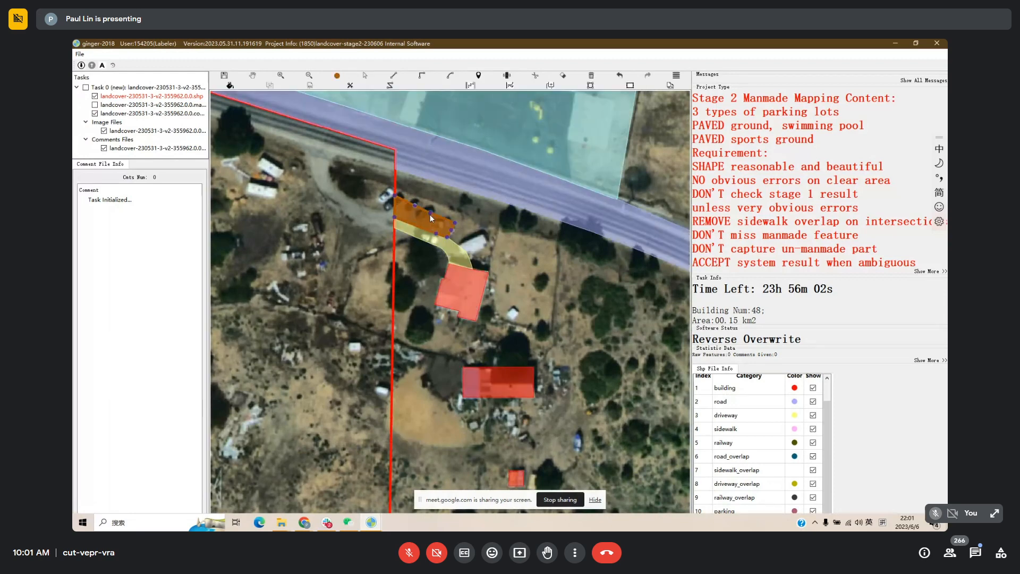
pyautogui.click(433, 227)
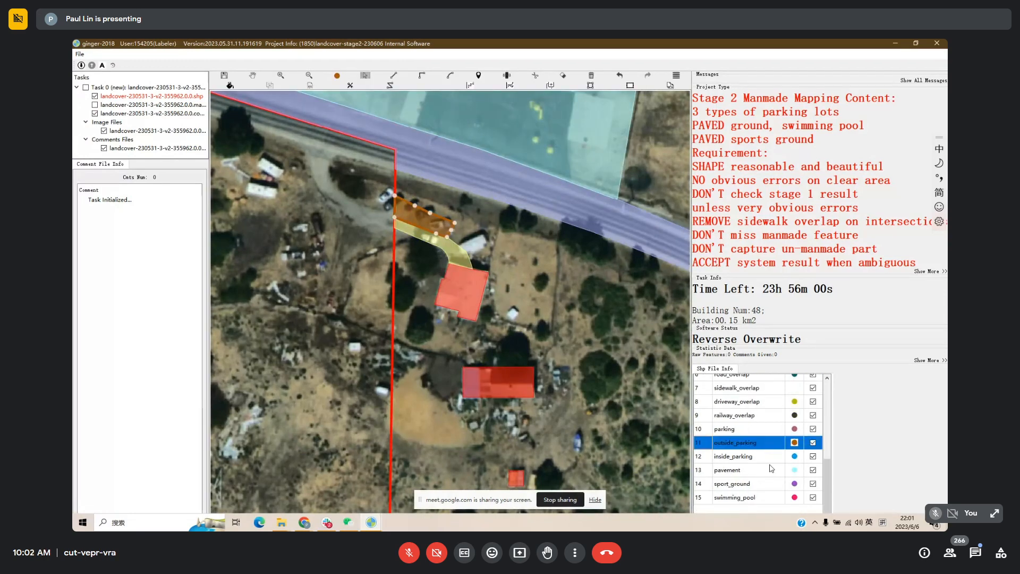
pyautogui.press('space')
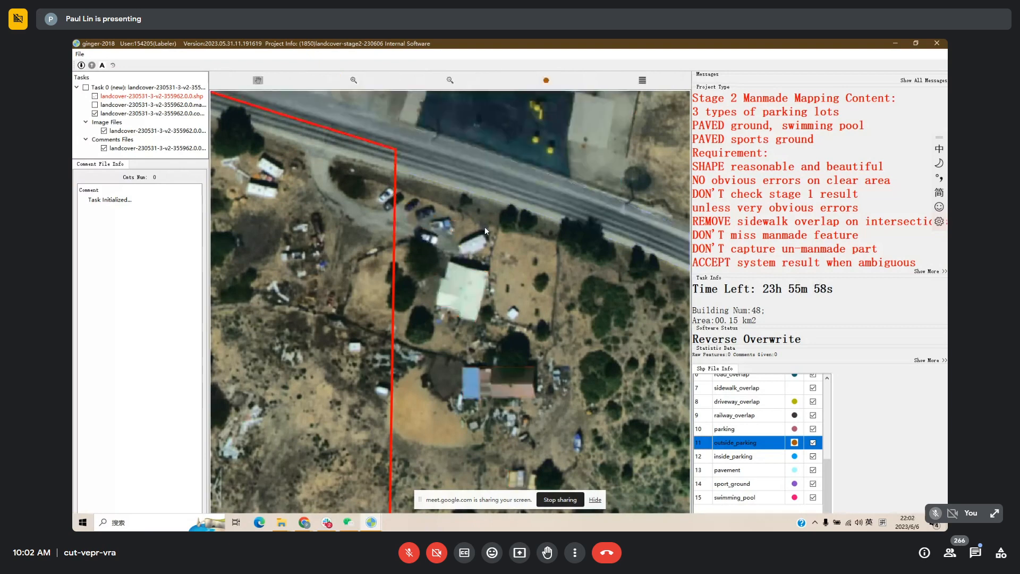
pyautogui.press('space')
pyautogui.moveTo(484, 226); pyautogui.dragTo(483, 234)
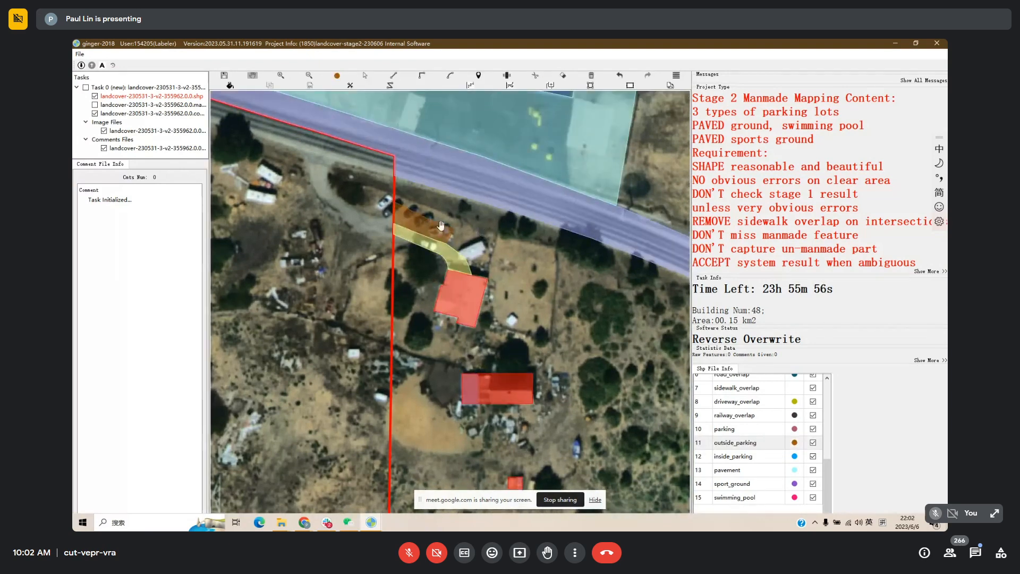
pyautogui.click(441, 225)
pyautogui.click(457, 224)
pyautogui.doubleClick(452, 230)
pyautogui.moveTo(512, 271); pyautogui.dragTo(482, 253)
pyautogui.press('space')
pyautogui.press('space')
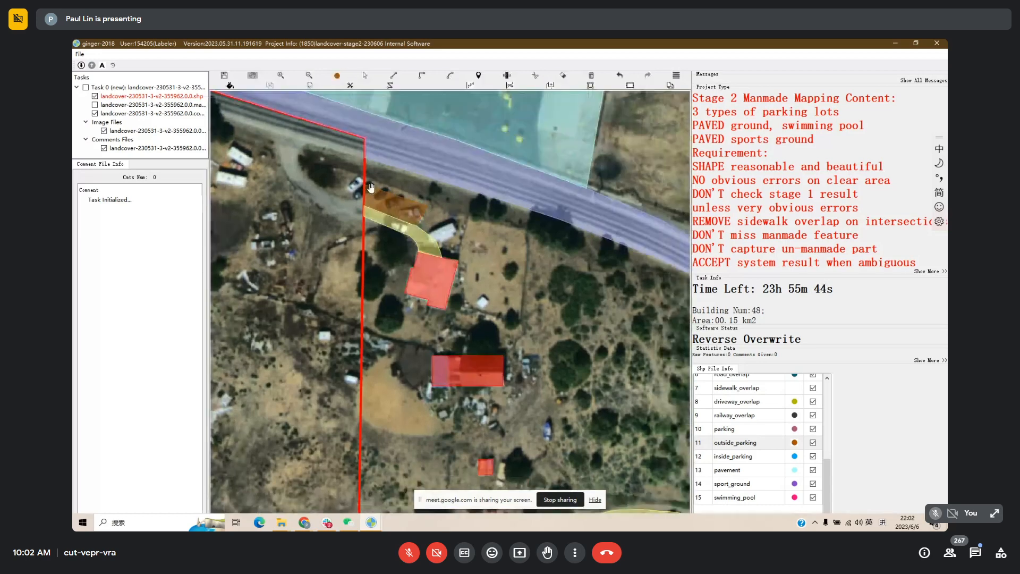
pyautogui.press('space')
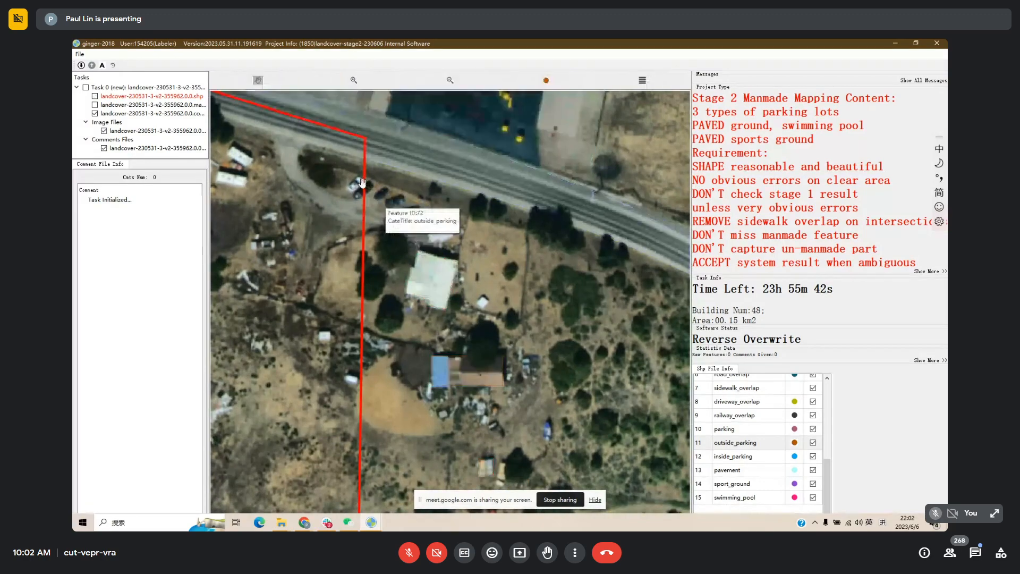
pyautogui.press('space')
pyautogui.moveTo(391, 201); pyautogui.dragTo(348, 170)
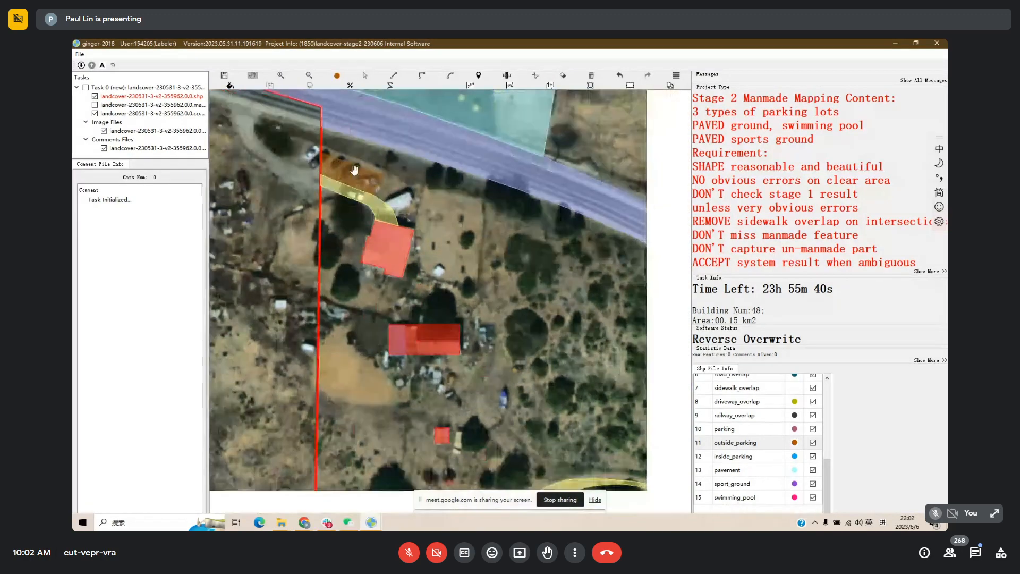
# Fill the uncovered ground around the white-roofed house south of the looping driveway with a polygon and categorize it as pavement.
pyautogui.moveTo(479, 265); pyautogui.dragTo(447, 221)
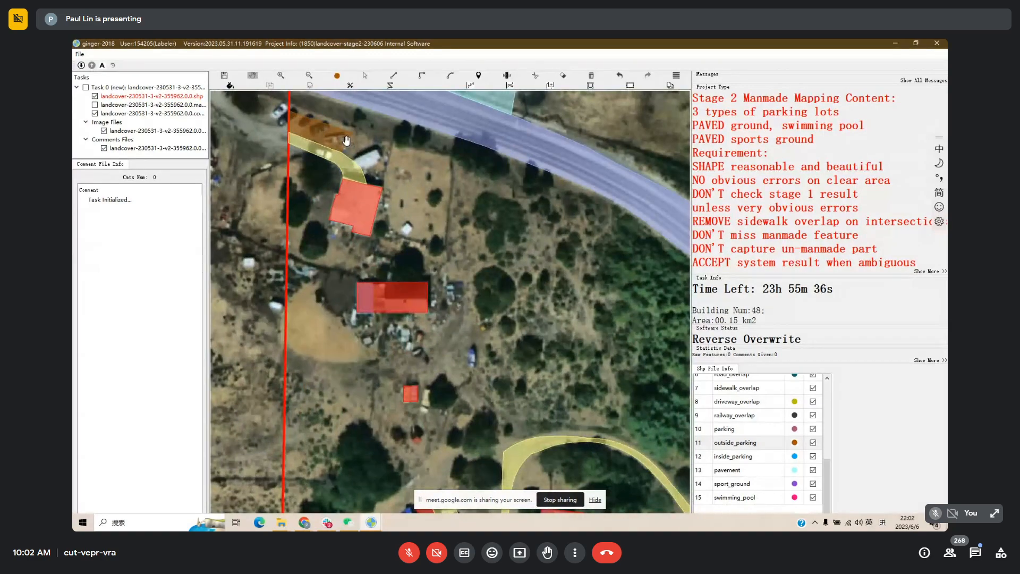
pyautogui.moveTo(504, 278); pyautogui.dragTo(474, 207)
pyautogui.scroll(-2, 473, 208)
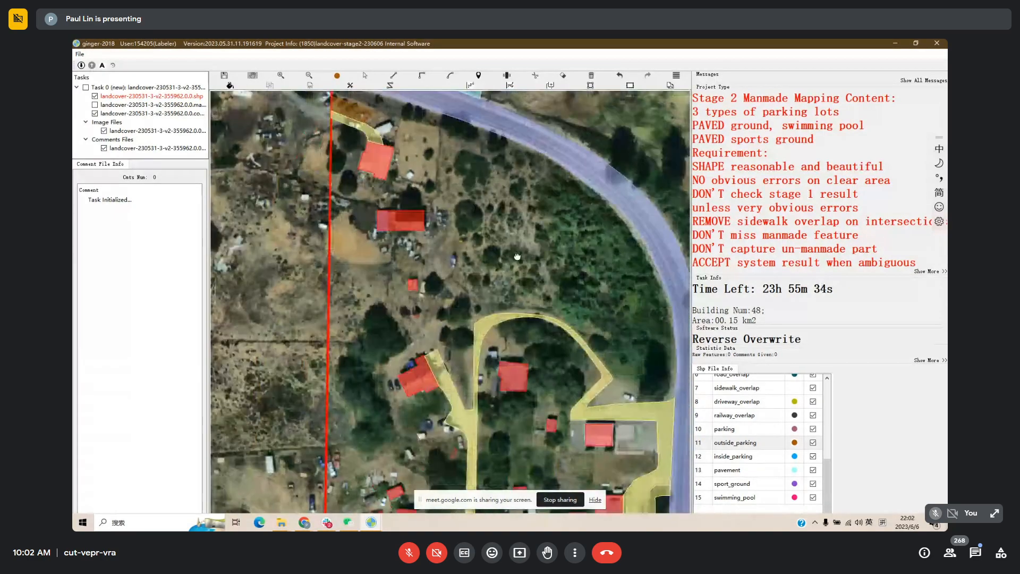
pyautogui.moveTo(518, 257); pyautogui.dragTo(446, 124)
pyautogui.moveTo(507, 305); pyautogui.dragTo(520, 248)
pyautogui.press('space')
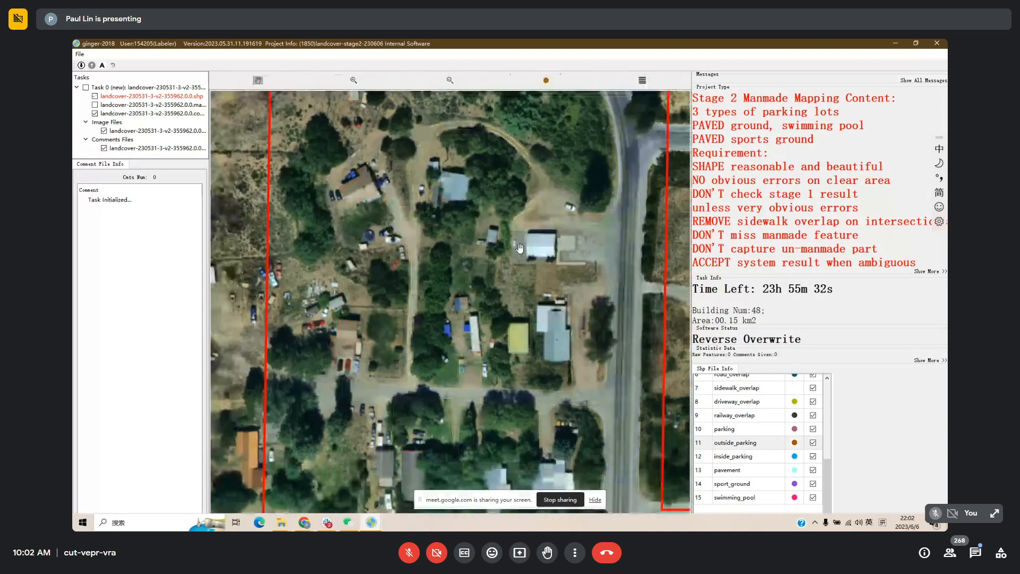
pyautogui.press('space')
pyautogui.press('space')
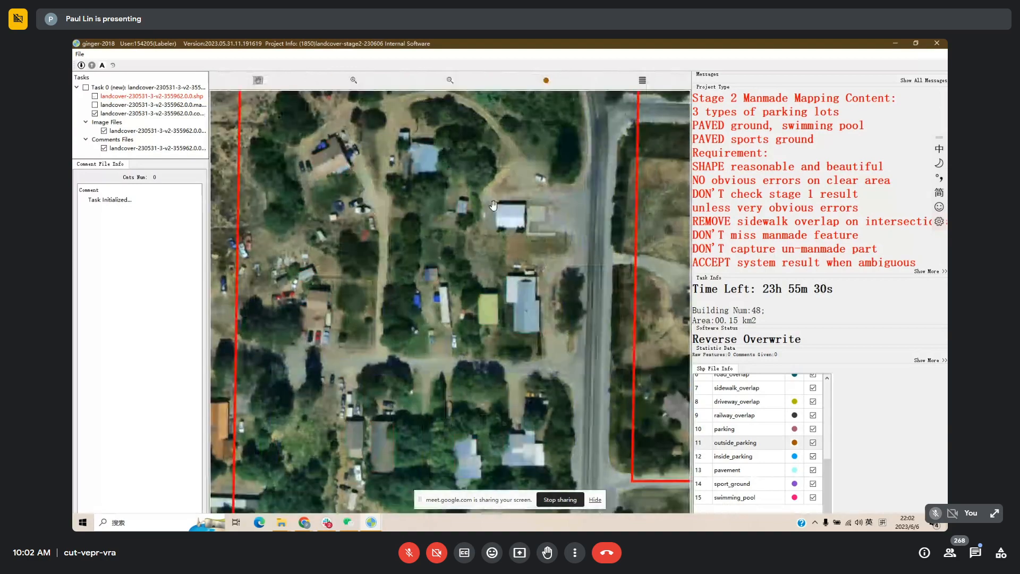
pyautogui.press('space')
pyautogui.press('f')
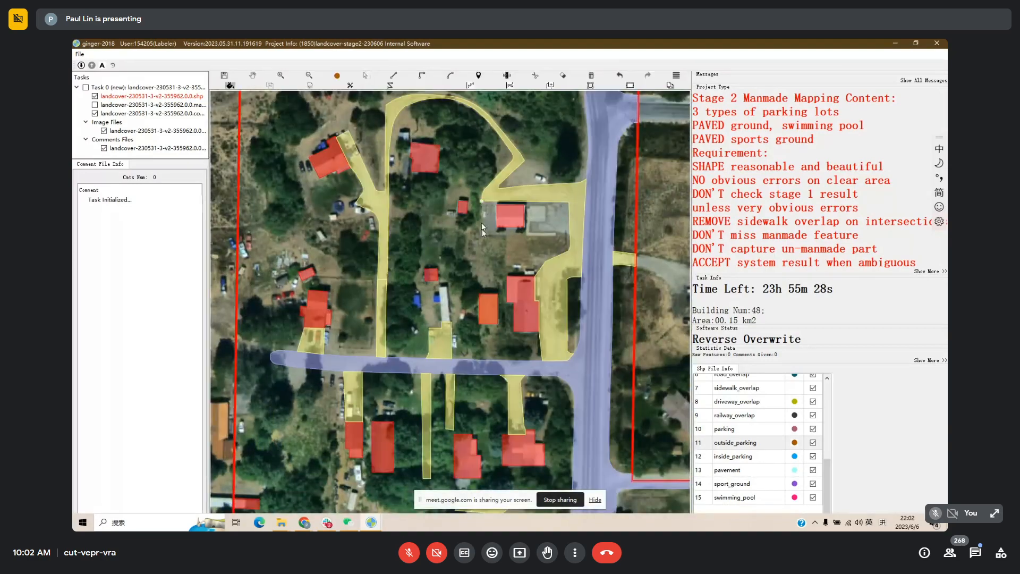
pyautogui.click(482, 235)
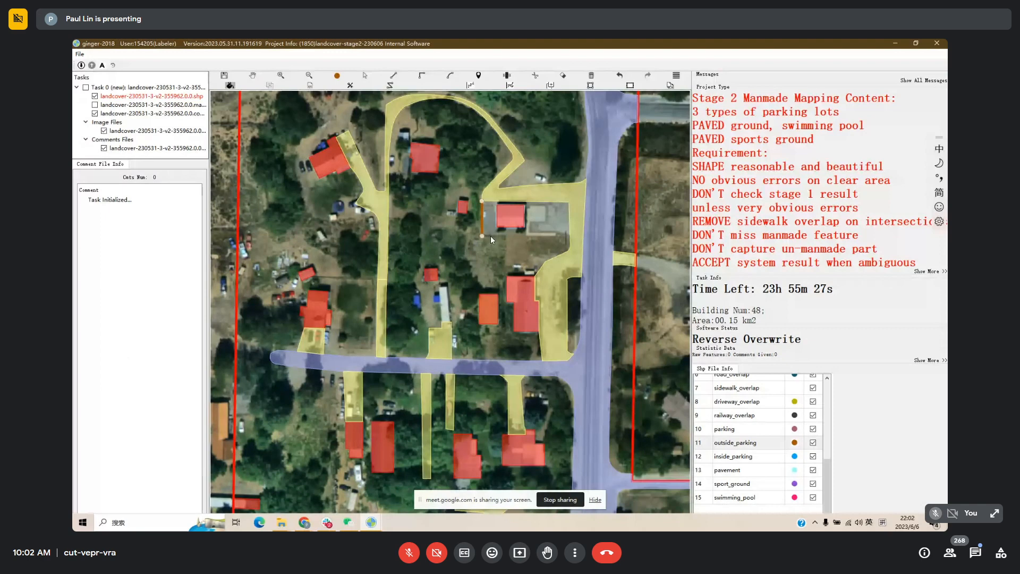
pyautogui.click(574, 236)
pyautogui.rightClick(551, 219)
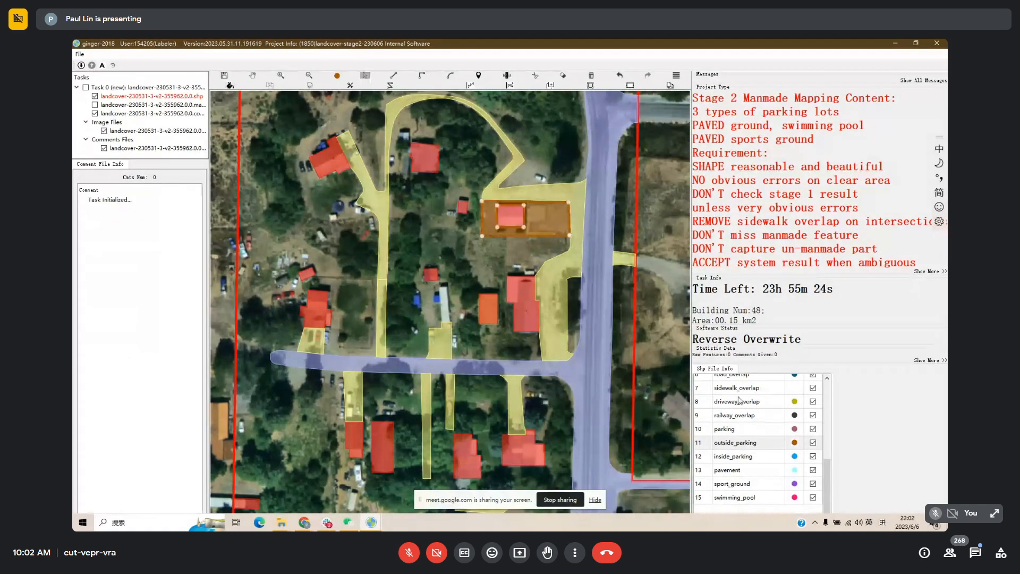
pyautogui.click(740, 470)
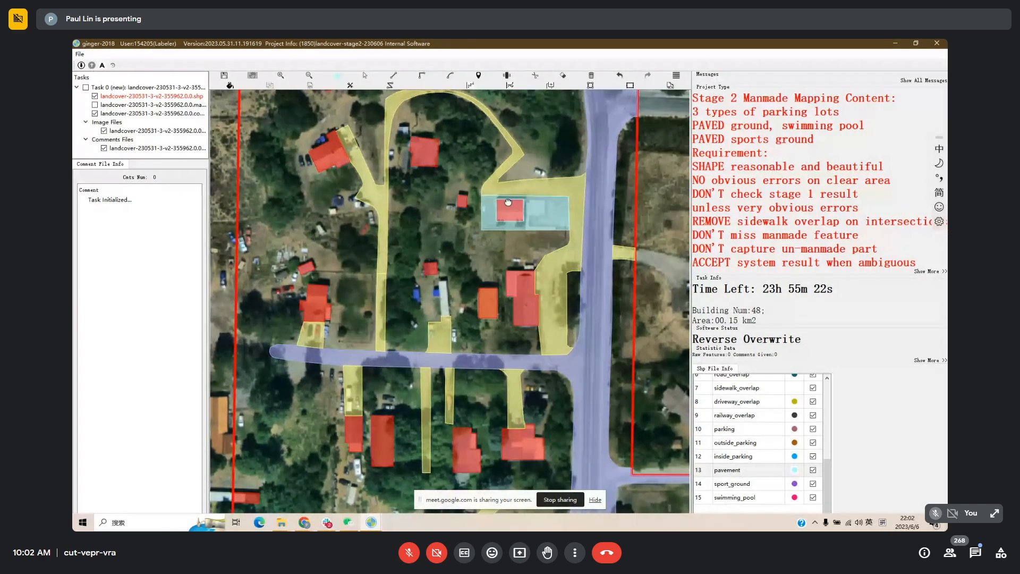
pyautogui.rightClick(547, 214)
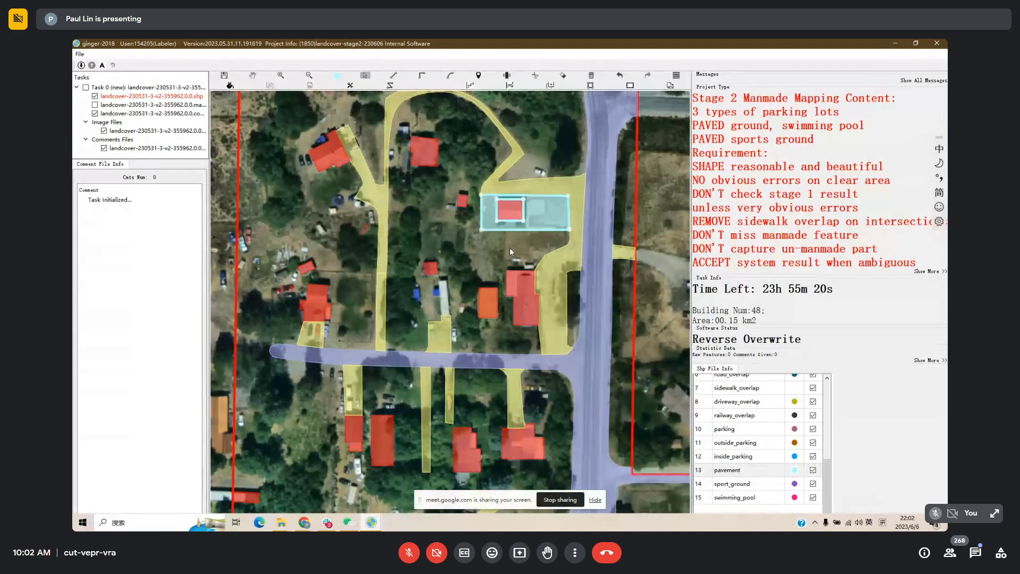
# Examine the houses and driveways along the side street and the wooded lots south of it for missing paved features.
pyautogui.moveTo(509, 247); pyautogui.dragTo(548, 229)
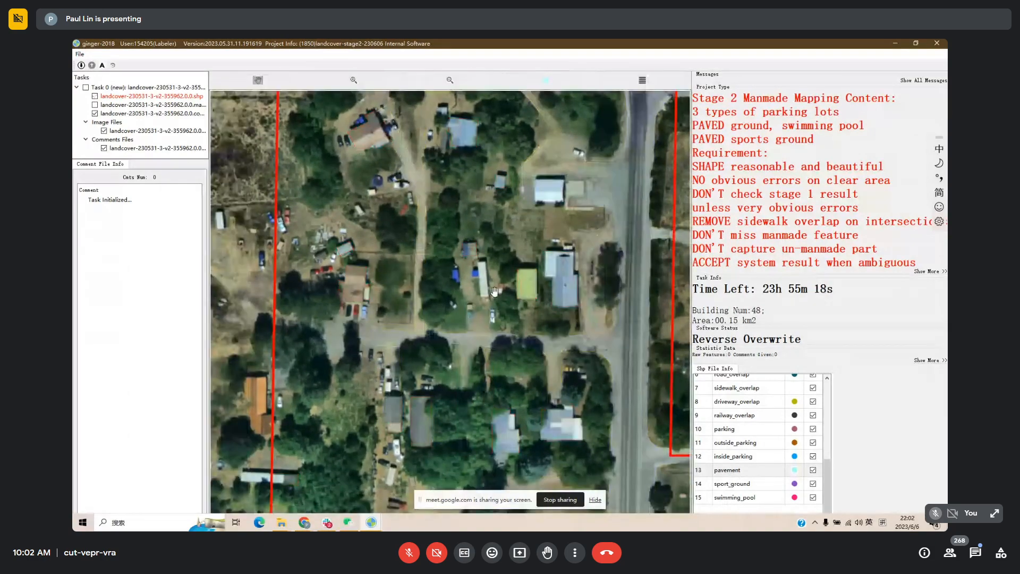
pyautogui.moveTo(456, 291); pyautogui.dragTo(513, 288)
pyautogui.press('space')
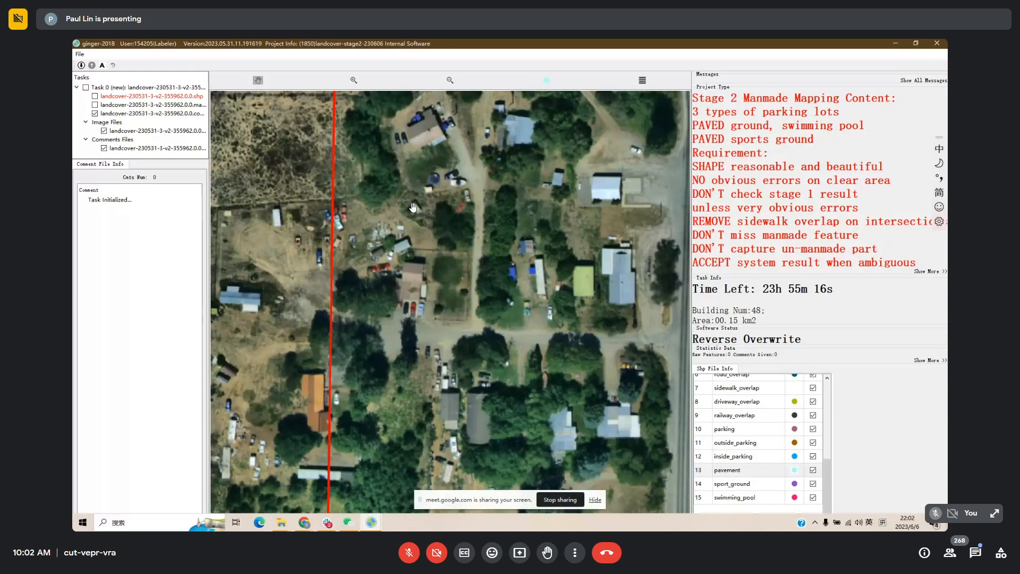
pyautogui.press('space')
pyautogui.moveTo(386, 322); pyautogui.dragTo(320, 146)
pyautogui.press('space')
pyautogui.press('space')
pyautogui.moveTo(551, 230); pyautogui.dragTo(547, 214)
pyautogui.press('space')
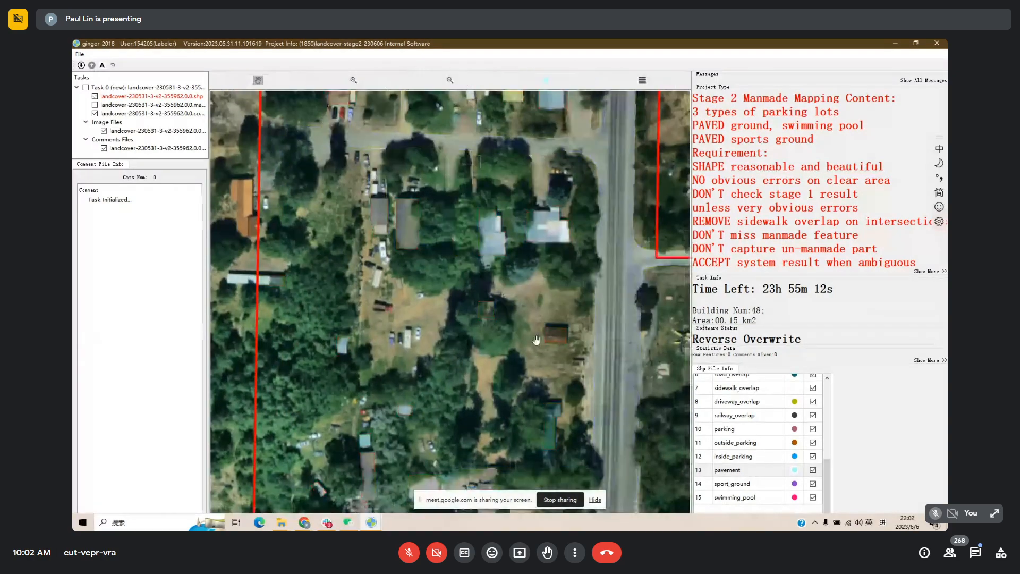
pyautogui.press('space')
pyautogui.moveTo(518, 395); pyautogui.dragTo(504, 281)
pyautogui.press('space')
pyautogui.press('space')
# Inspect the pavement between the two houses at the driveway's end and the small parking area by the southern road.
pyautogui.moveTo(447, 360); pyautogui.dragTo(469, 262)
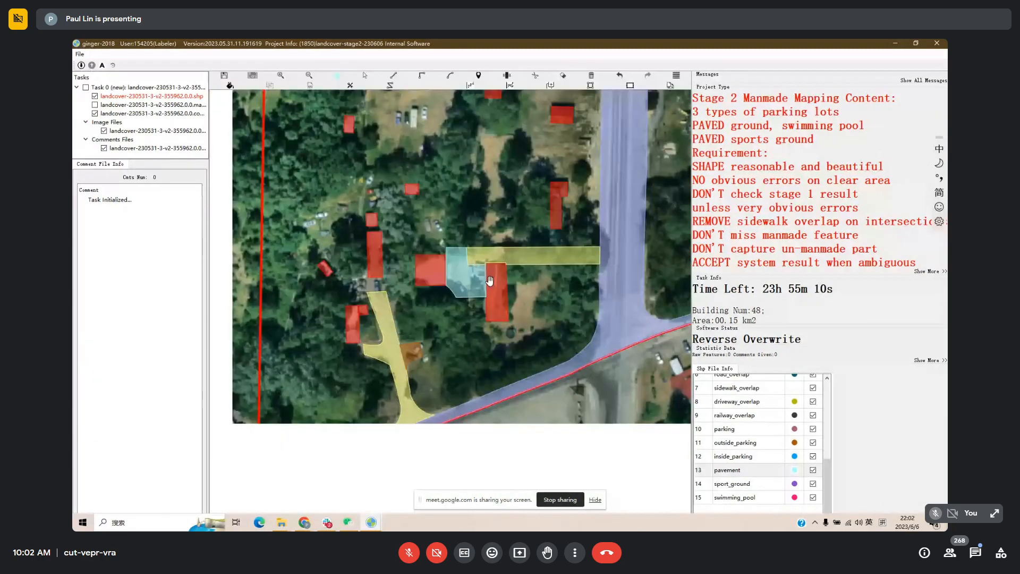
pyautogui.press('space')
pyautogui.press('space')
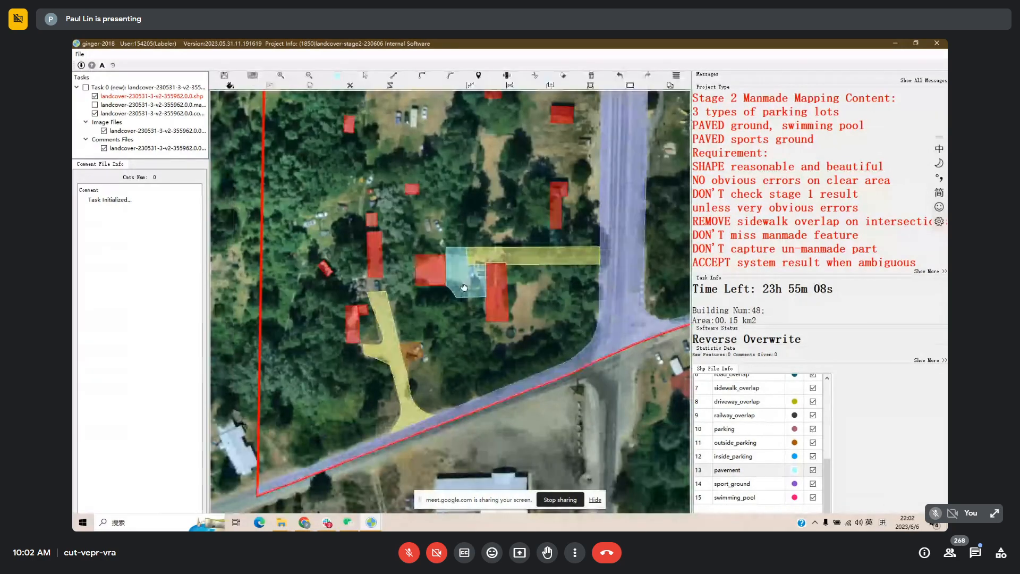
pyautogui.press('space')
pyautogui.moveTo(464, 287); pyautogui.dragTo(492, 218)
pyautogui.press('space')
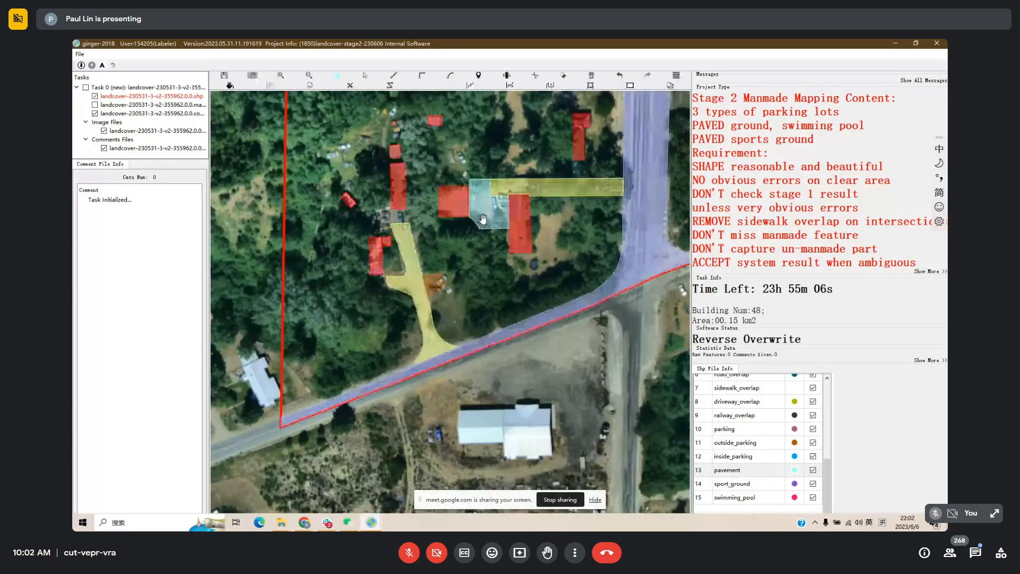
pyautogui.moveTo(433, 264); pyautogui.dragTo(447, 226)
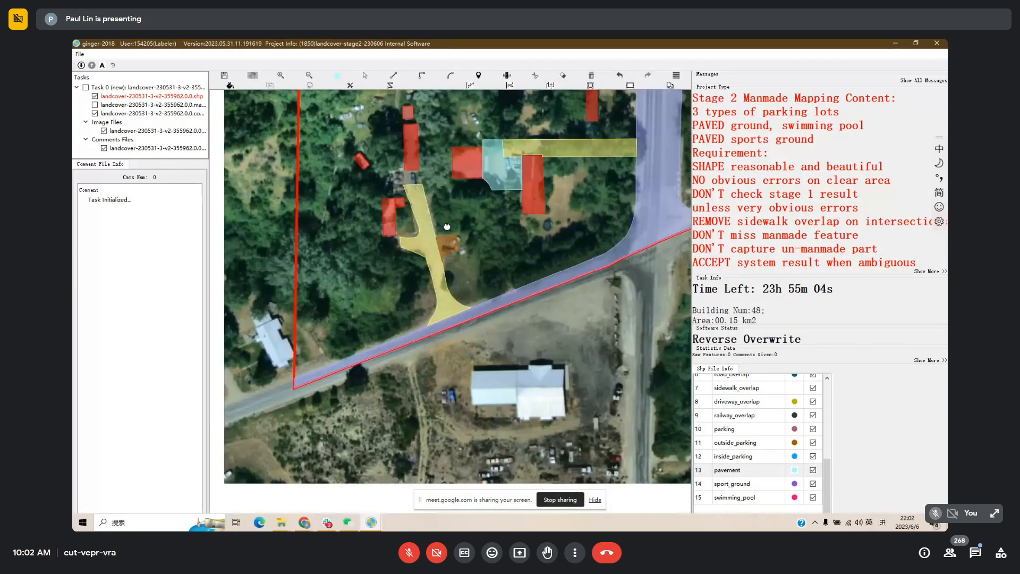
# Fill the gap between the north end of the forked driveway and the long building with a driveway polygon.
pyautogui.scroll(-1, 447, 229)
pyautogui.moveTo(477, 276); pyautogui.dragTo(460, 349)
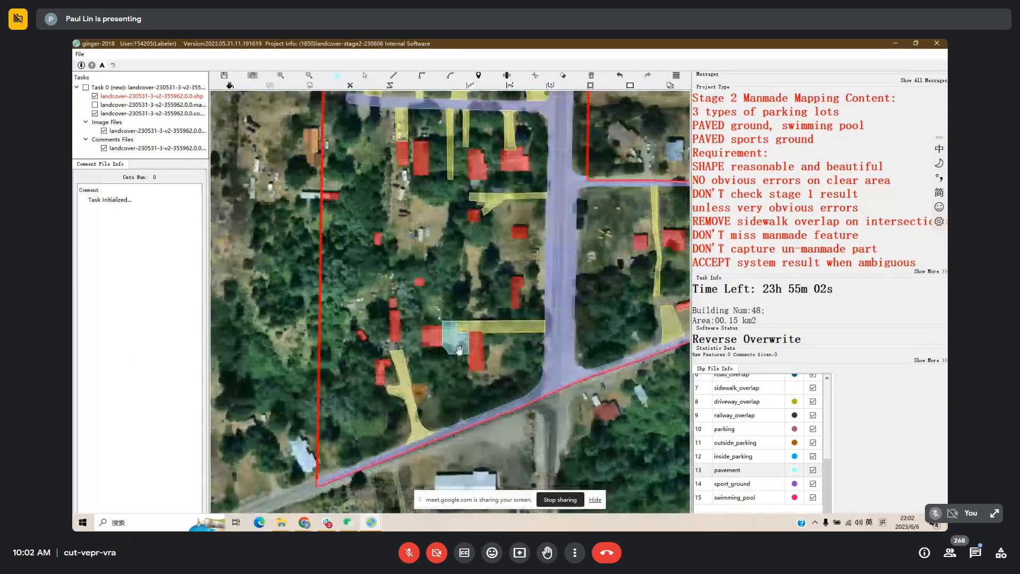
pyautogui.scroll(1, 406, 363)
pyautogui.scroll(3, 407, 363)
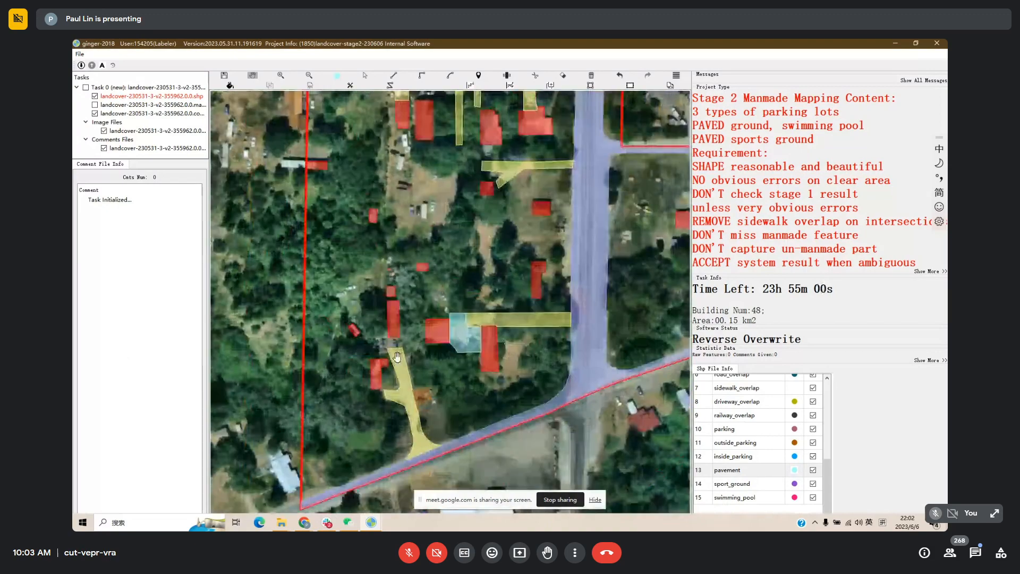
pyautogui.press('space')
pyautogui.press('space')
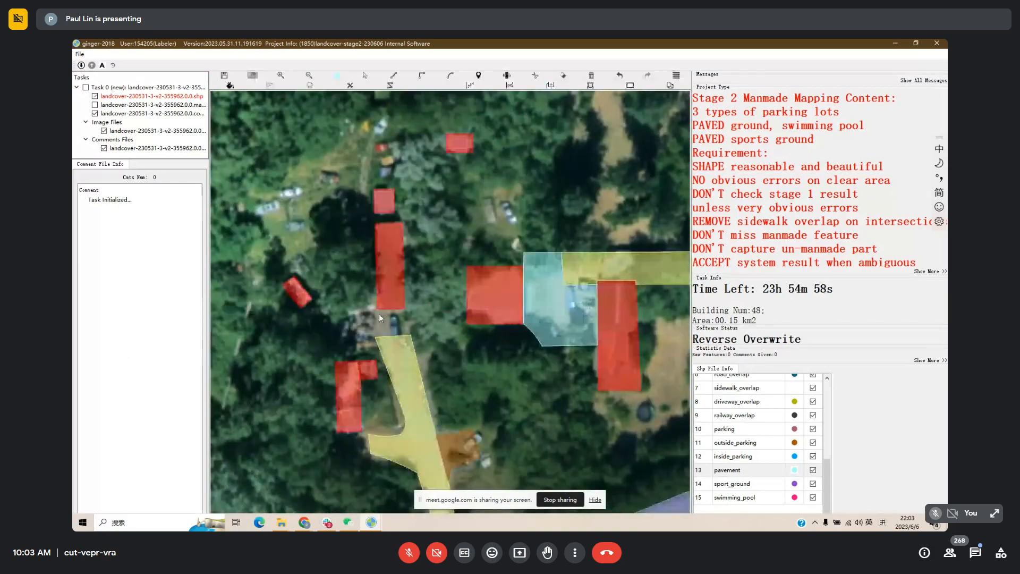
pyautogui.press('Escape')
pyautogui.scroll(1, 738, 401)
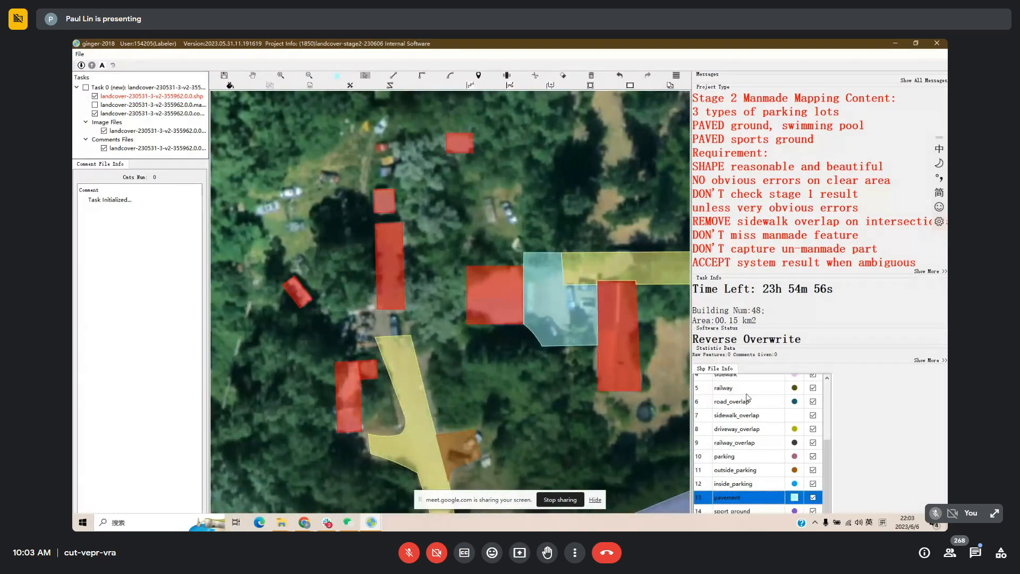
pyautogui.scroll(1, 739, 409)
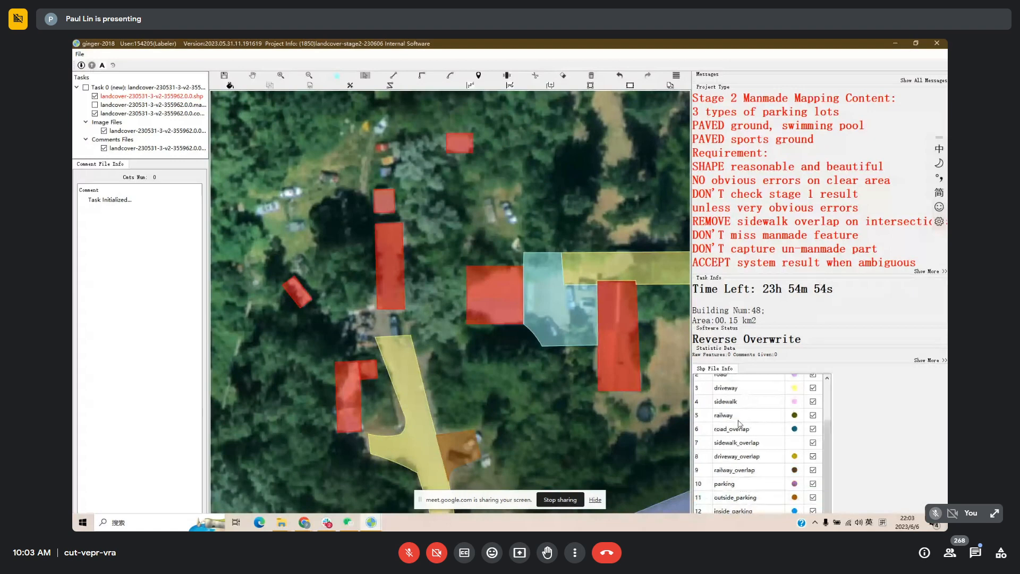
pyautogui.click(728, 388)
pyautogui.click(376, 337)
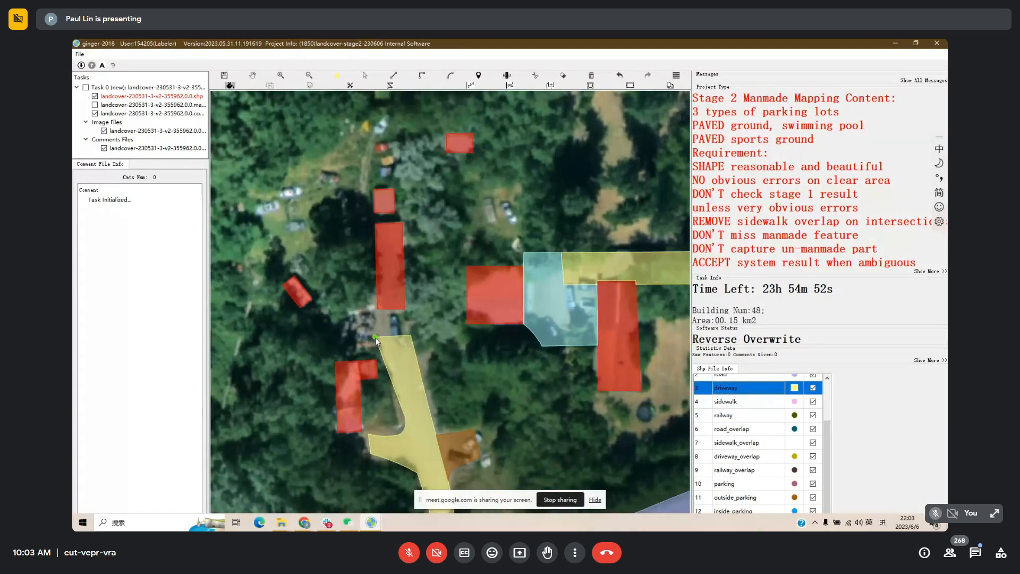
pyautogui.click(370, 308)
pyautogui.click(394, 300)
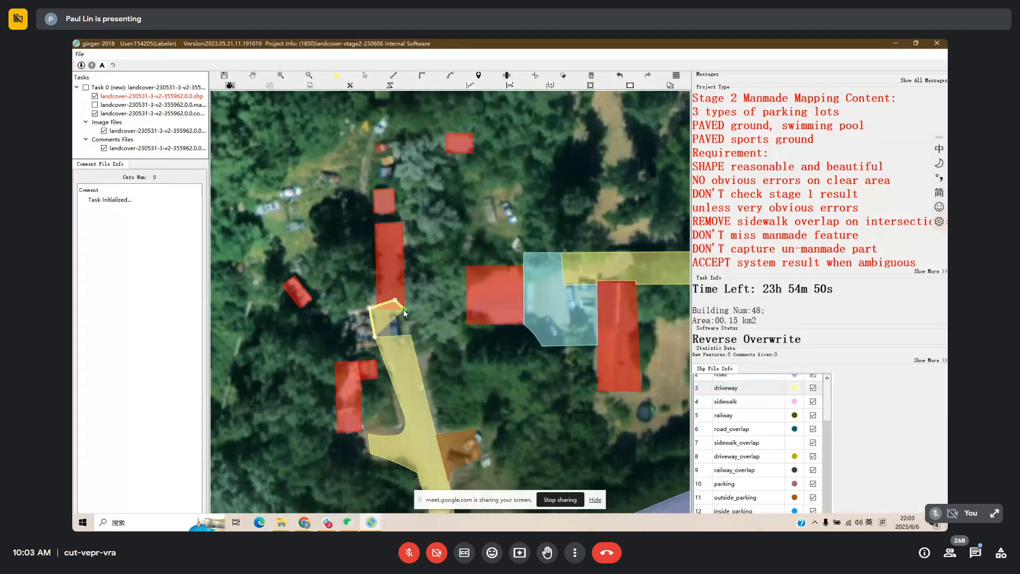
pyautogui.click(405, 309)
pyautogui.click(412, 336)
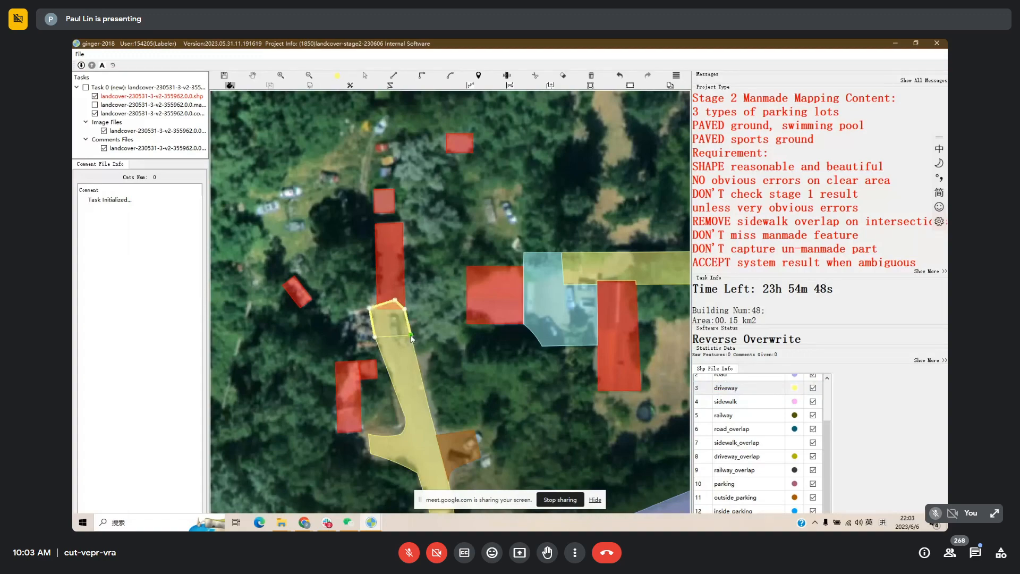
pyautogui.rightClick(384, 322)
# Compare the labels around the forked driveway and the small block east of the main road with the bare imagery.
pyautogui.moveTo(387, 323); pyautogui.dragTo(378, 261)
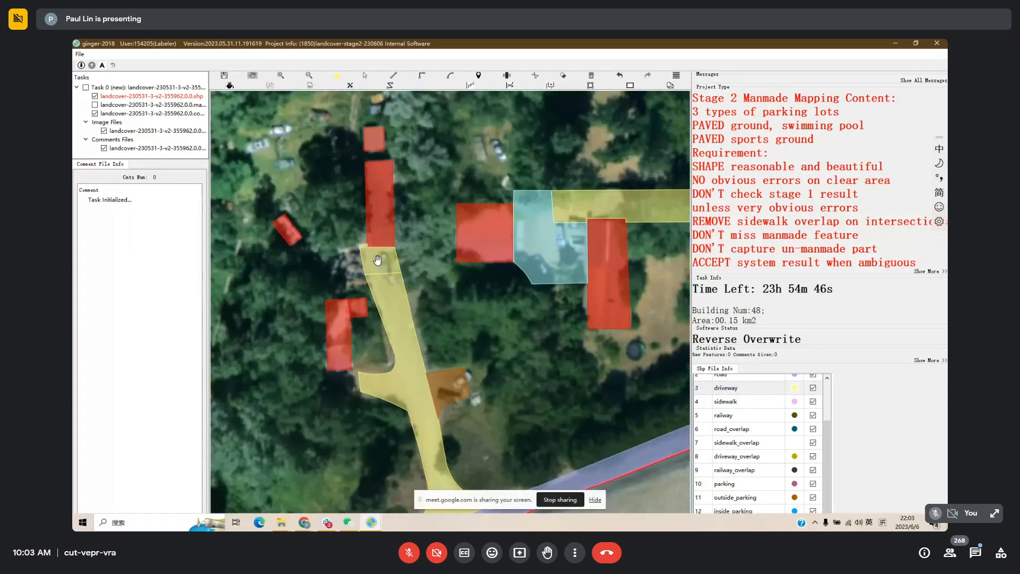
pyautogui.scroll(-2, 378, 260)
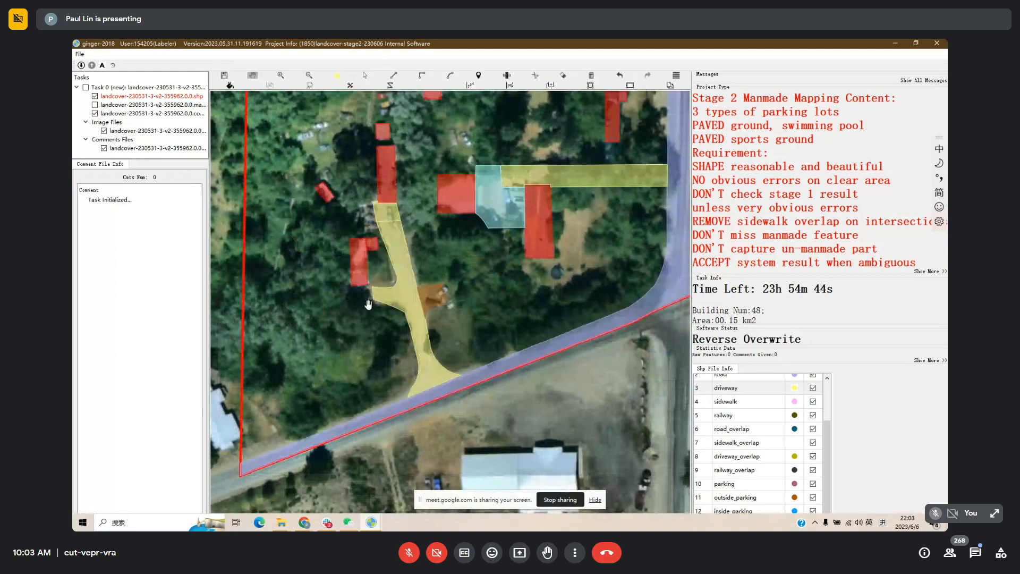
pyautogui.scroll(-1, 370, 296)
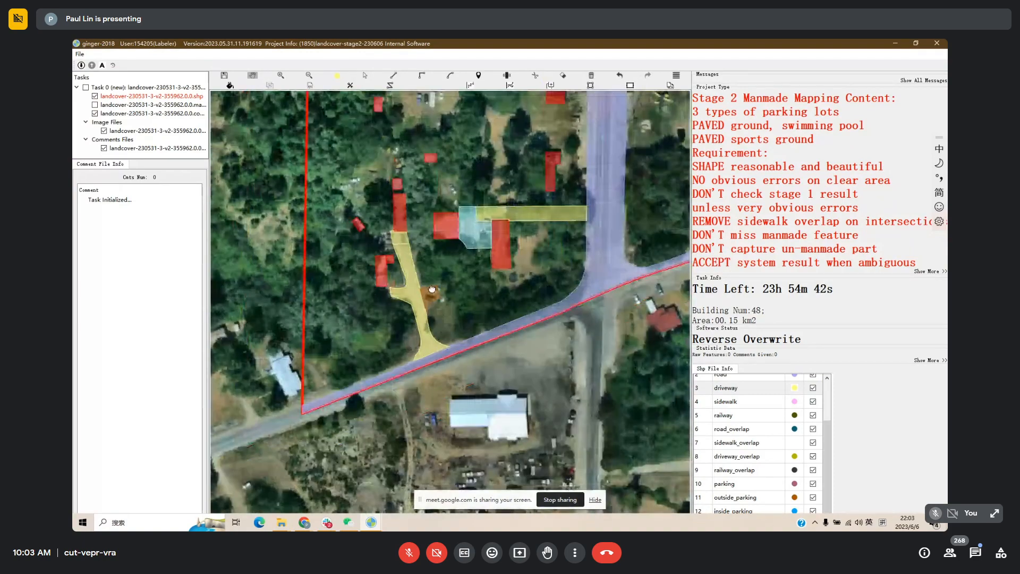
pyautogui.scroll(-1, 459, 314)
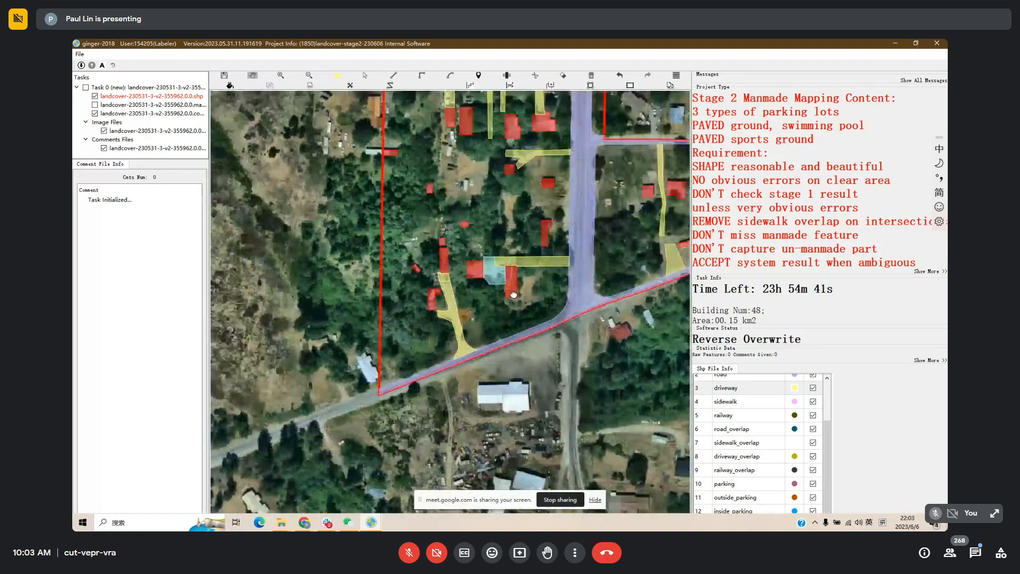
pyautogui.moveTo(664, 208); pyautogui.dragTo(494, 316)
pyautogui.scroll(1, 534, 350)
pyautogui.press('space')
pyautogui.press('space')
pyautogui.press('space')
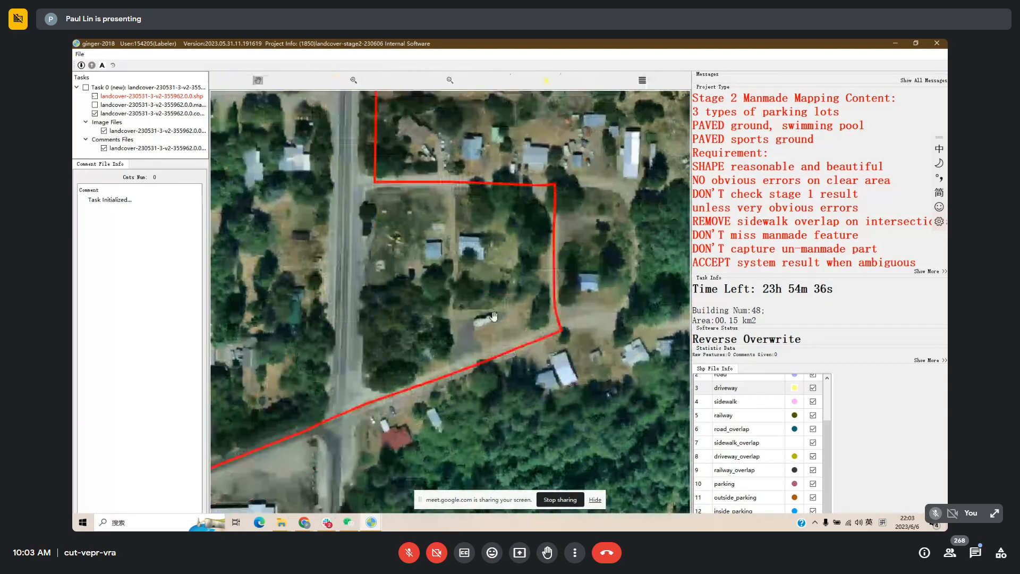
pyautogui.press('space')
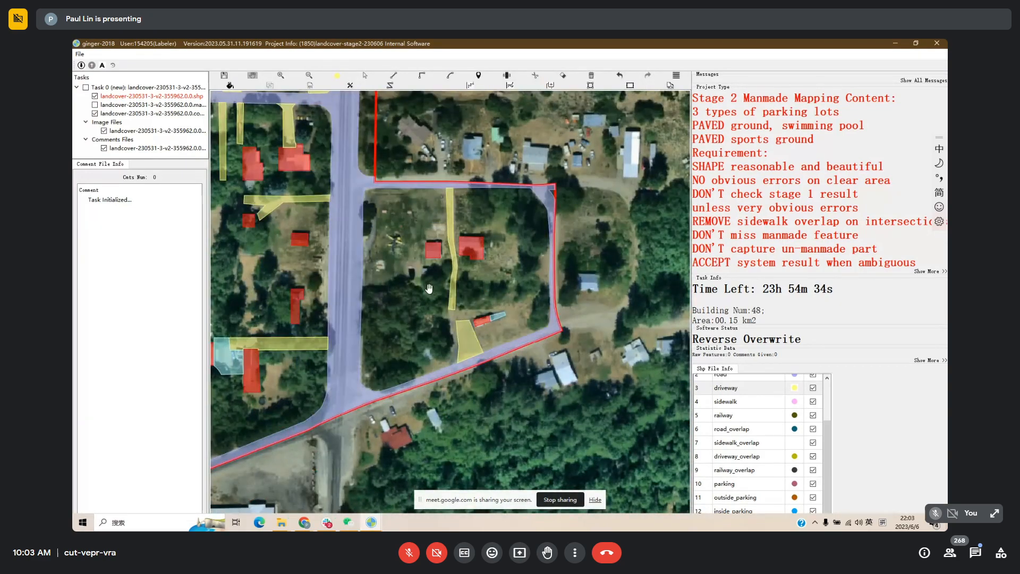
pyautogui.scroll(-2, 429, 289)
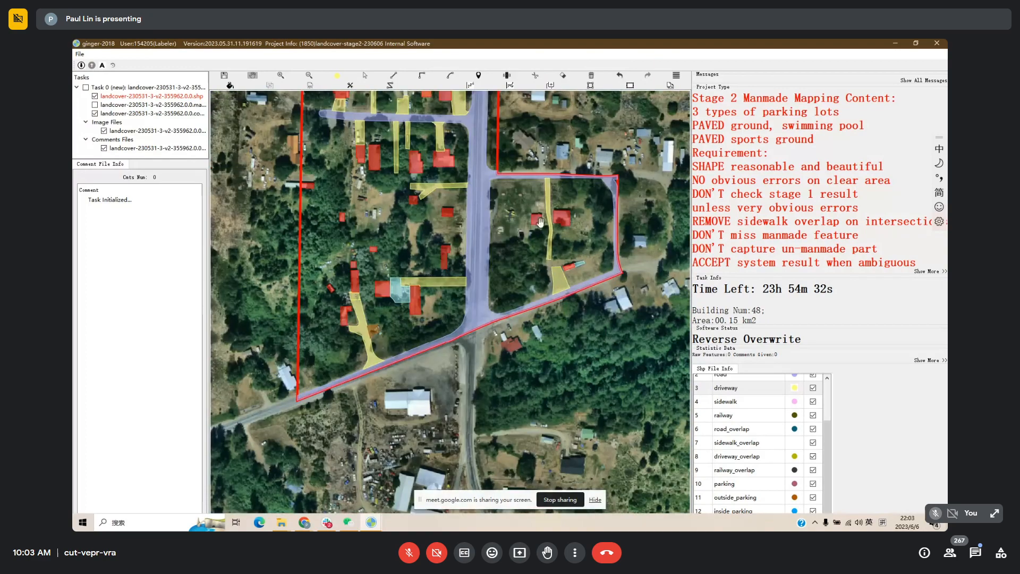
# Review the labels across the whole task area, from the southern houses up to the large buildings and sports ground in the north.
pyautogui.press('space')
pyautogui.press('space')
pyautogui.moveTo(552, 246); pyautogui.dragTo(599, 248)
pyautogui.scroll(-1, 599, 248)
pyautogui.moveTo(525, 144); pyautogui.dragTo(491, 272)
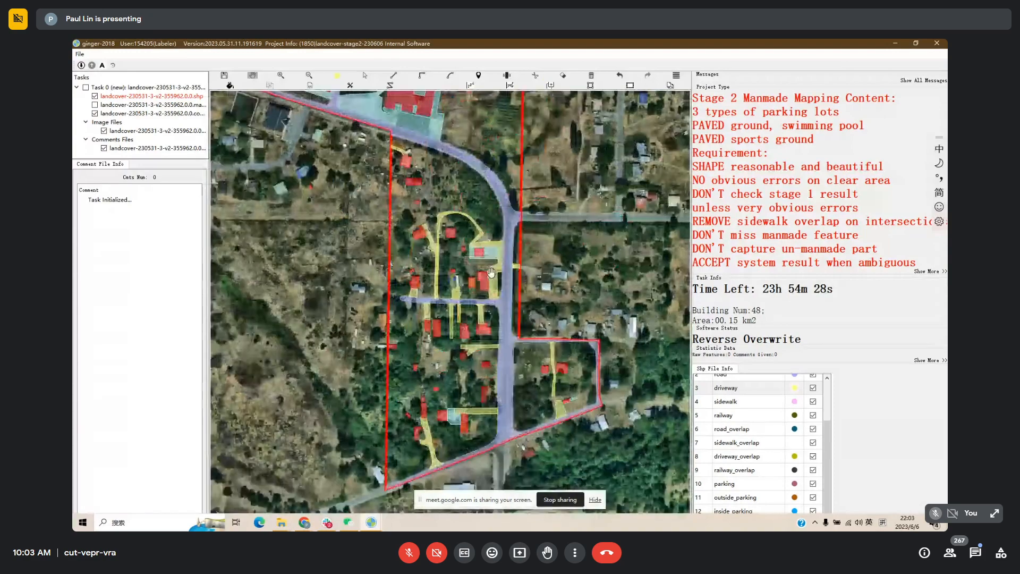
pyautogui.moveTo(473, 210); pyautogui.dragTo(499, 283)
pyautogui.moveTo(400, 155); pyautogui.dragTo(483, 232)
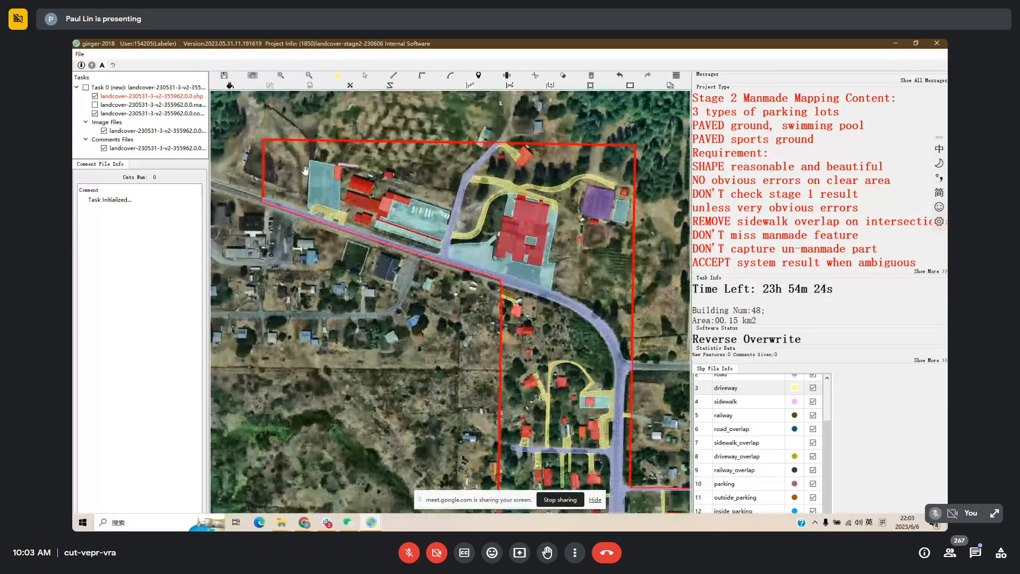
pyautogui.press('space')
pyautogui.press('space')
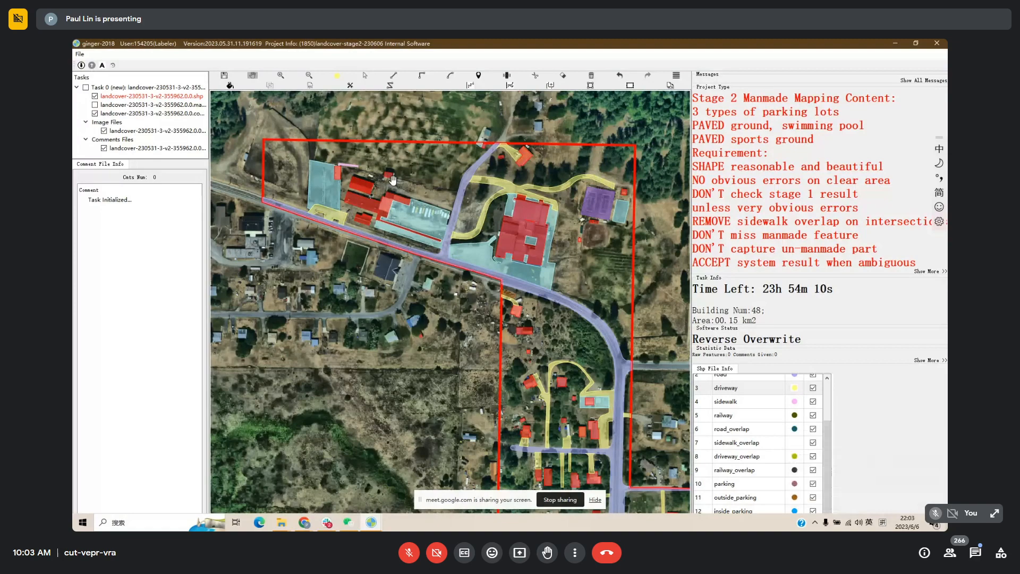
pyautogui.moveTo(393, 180); pyautogui.dragTo(342, 180)
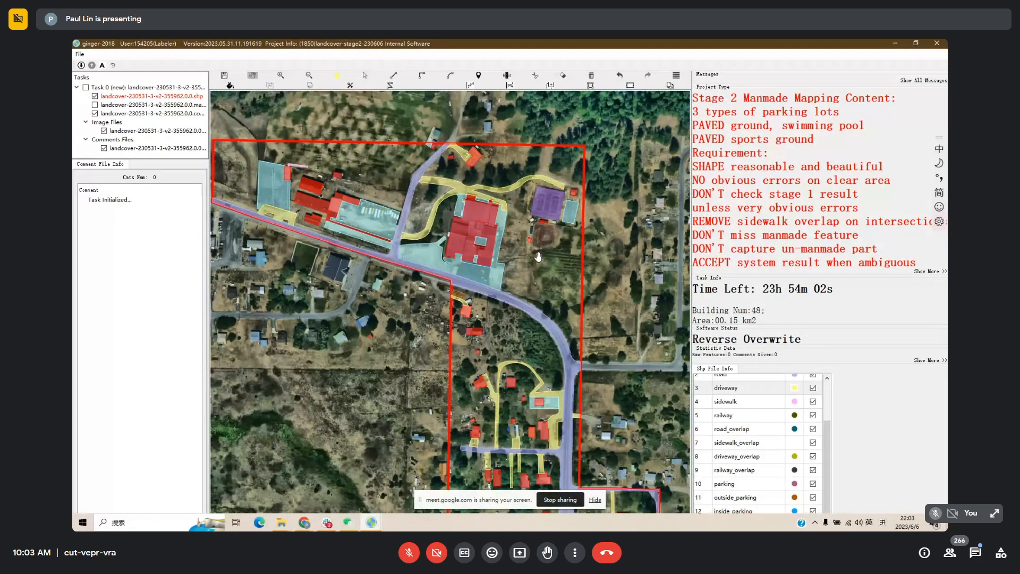
pyautogui.moveTo(538, 312); pyautogui.dragTo(517, 212)
pyautogui.moveTo(499, 252); pyautogui.dragTo(491, 198)
# Recheck the added driveway section and the nearby outside_parking polygon by the southern road against the imagery.
pyautogui.press('Escape')
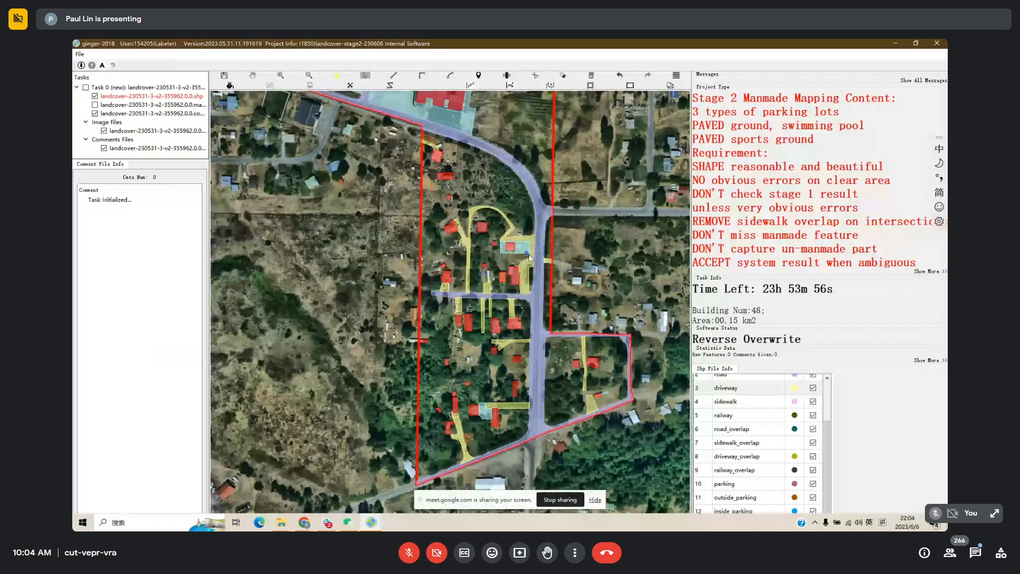
pyautogui.press('space')
pyautogui.moveTo(488, 337); pyautogui.dragTo(486, 279)
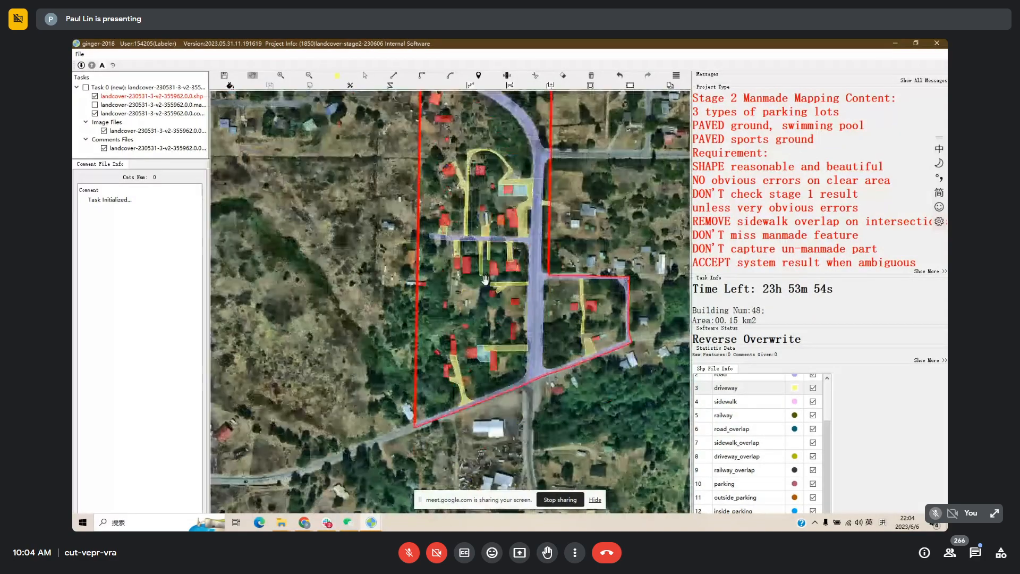
pyautogui.scroll(3, 468, 325)
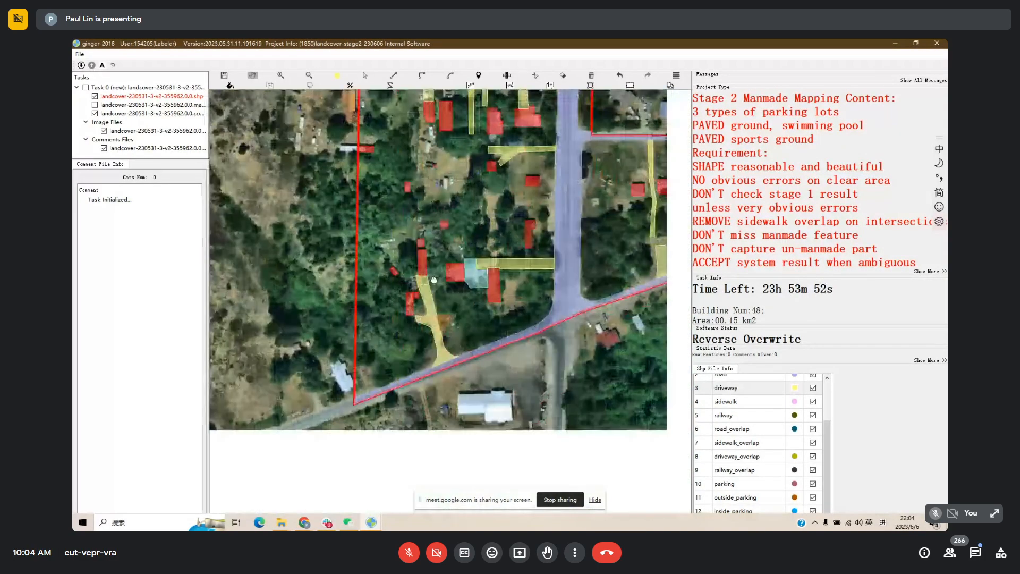
pyautogui.scroll(3, 424, 284)
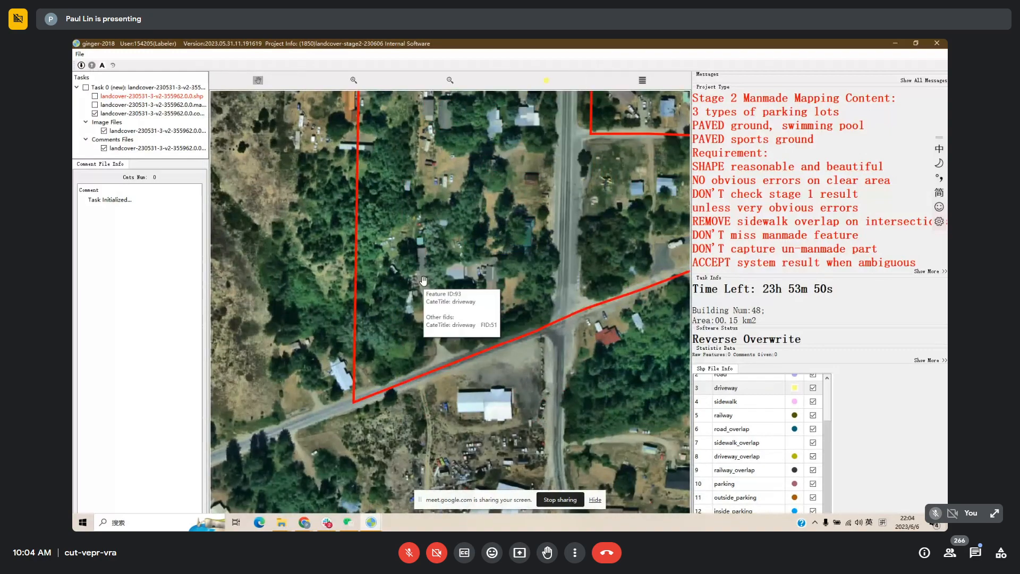
pyautogui.scroll(2, 422, 276)
pyautogui.press('space')
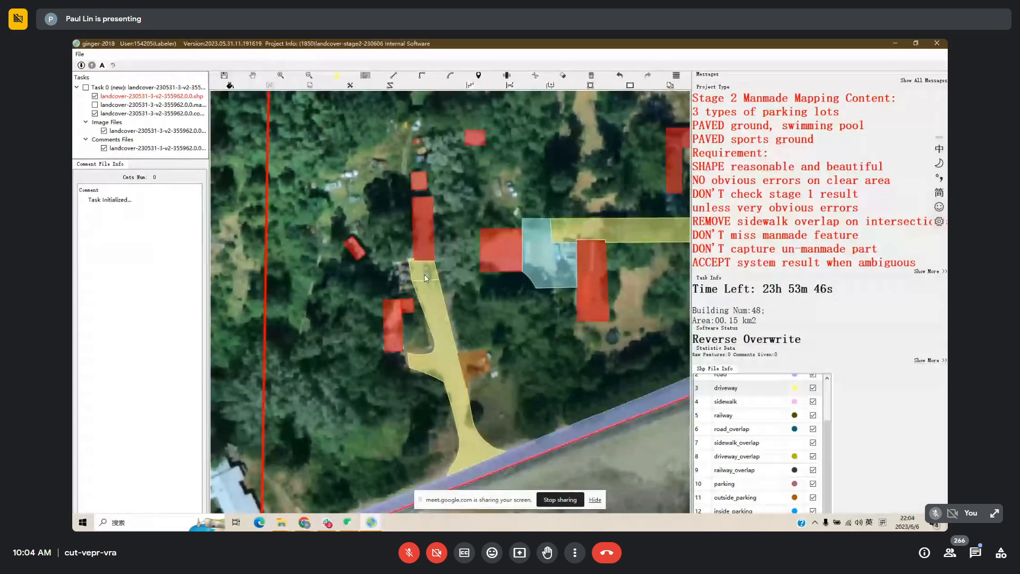
pyautogui.press('space')
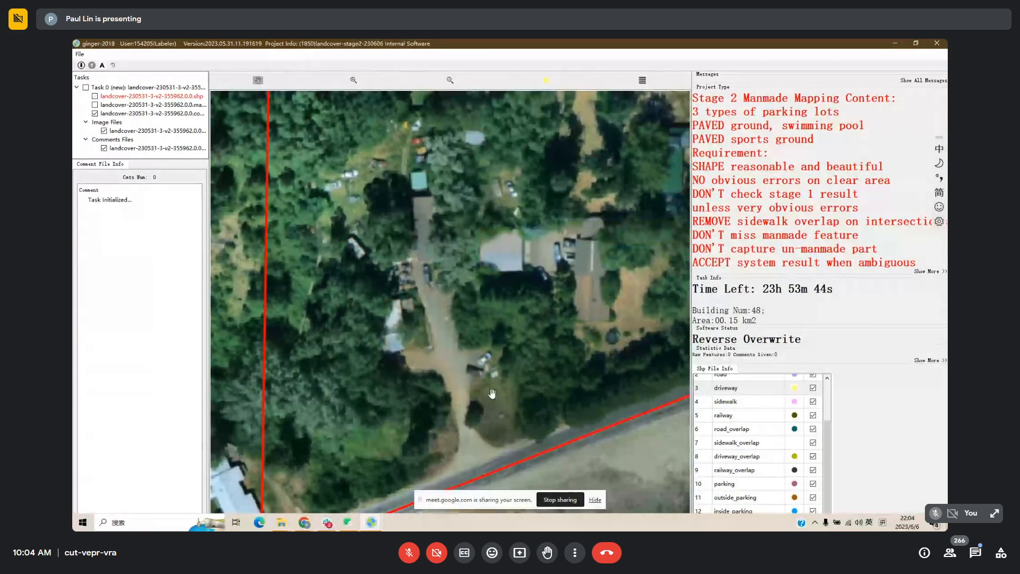
pyautogui.press('space')
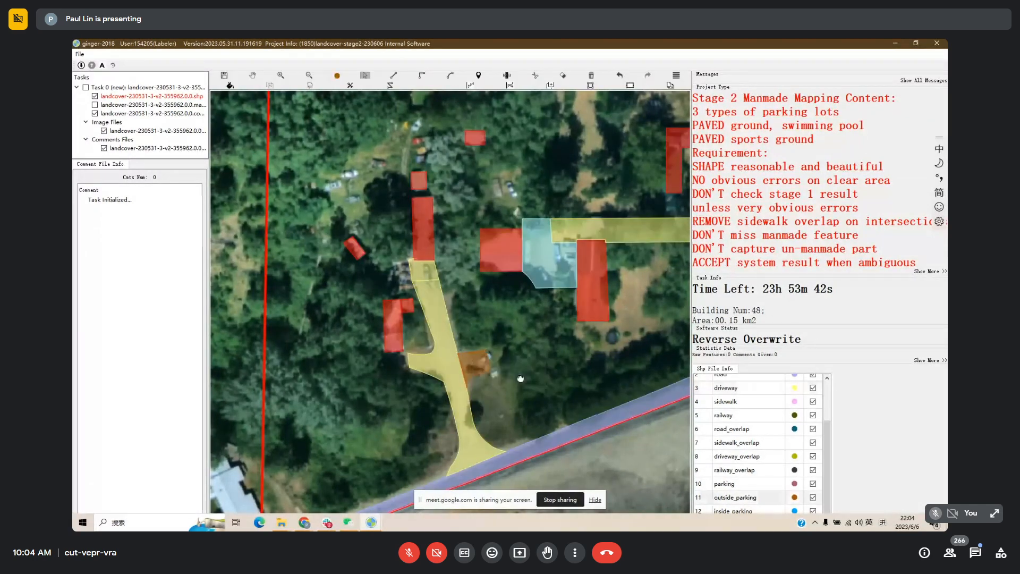
pyautogui.moveTo(521, 378); pyautogui.dragTo(472, 320)
pyautogui.moveTo(424, 285); pyautogui.dragTo(482, 317)
pyautogui.scroll(-3, 482, 316)
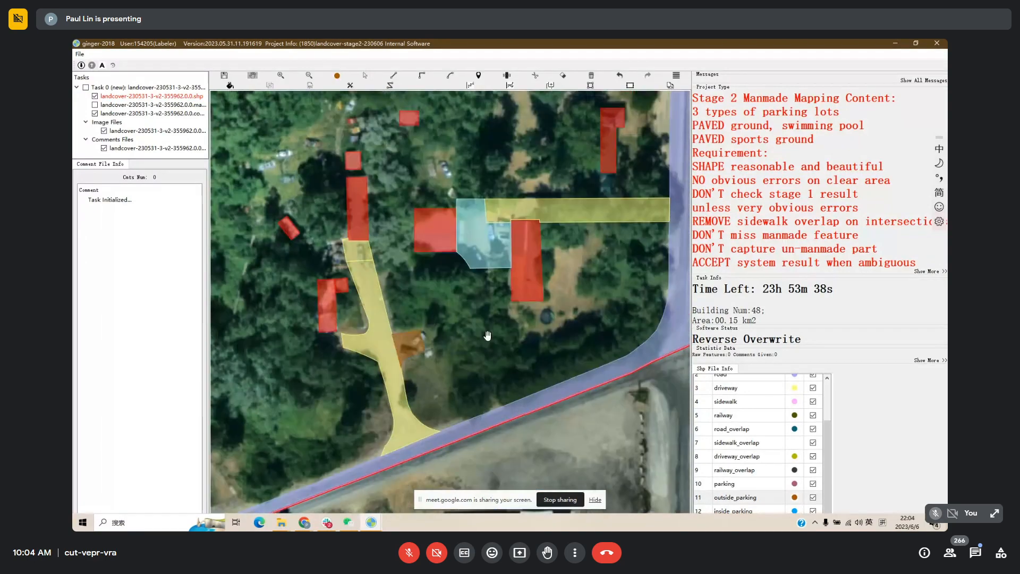
pyautogui.scroll(-2, 548, 328)
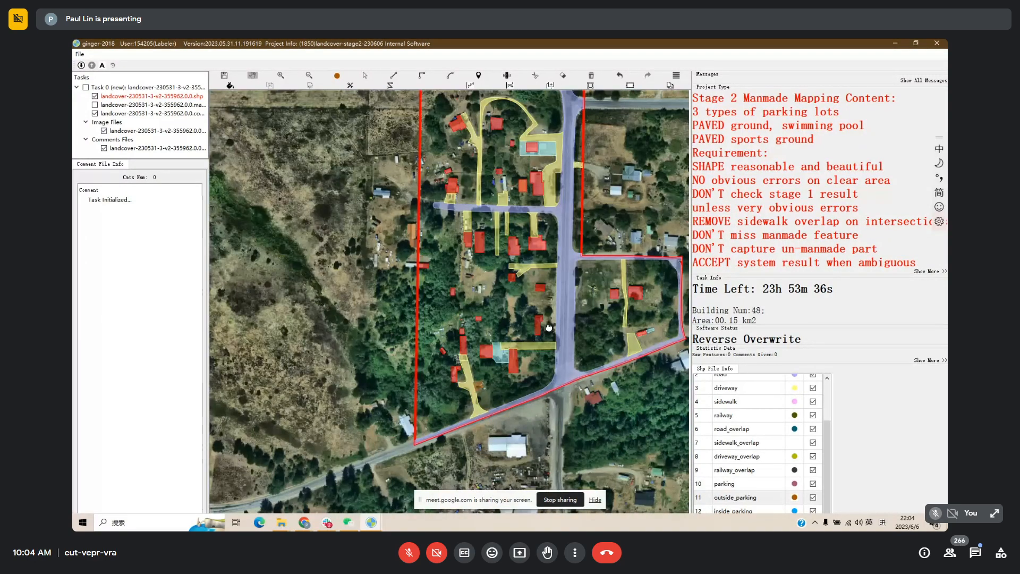
# Run the topology check and go to the building reported with "Building doesn't match with mask".
pyautogui.moveTo(617, 269); pyautogui.dragTo(550, 342)
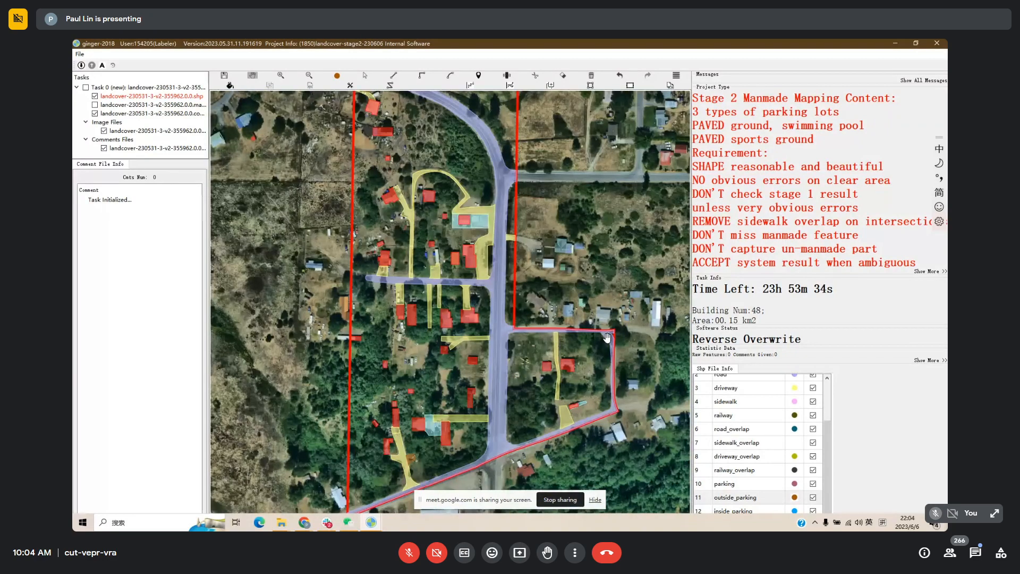
pyautogui.scroll(-2, 606, 335)
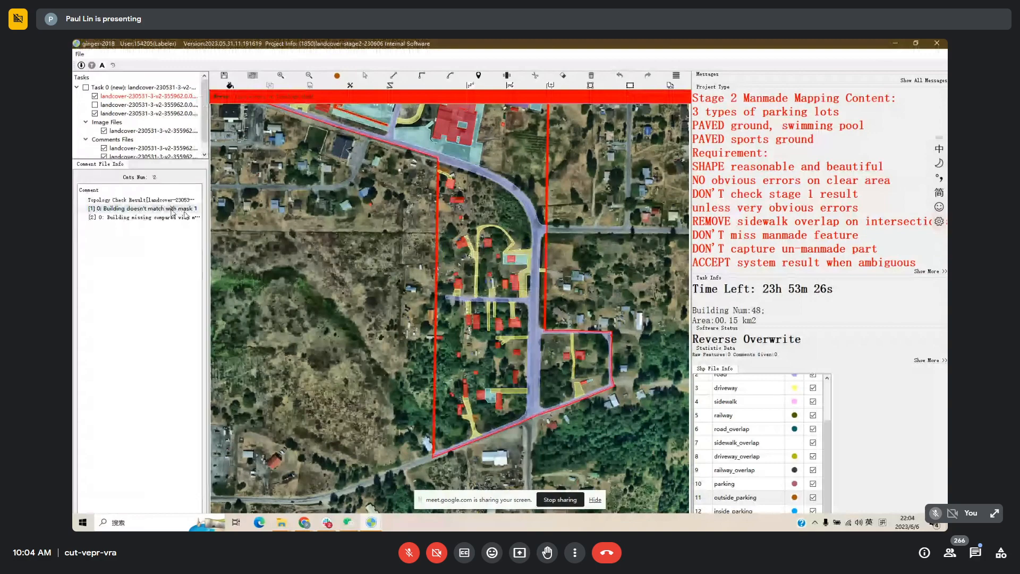
pyautogui.doubleClick(173, 208)
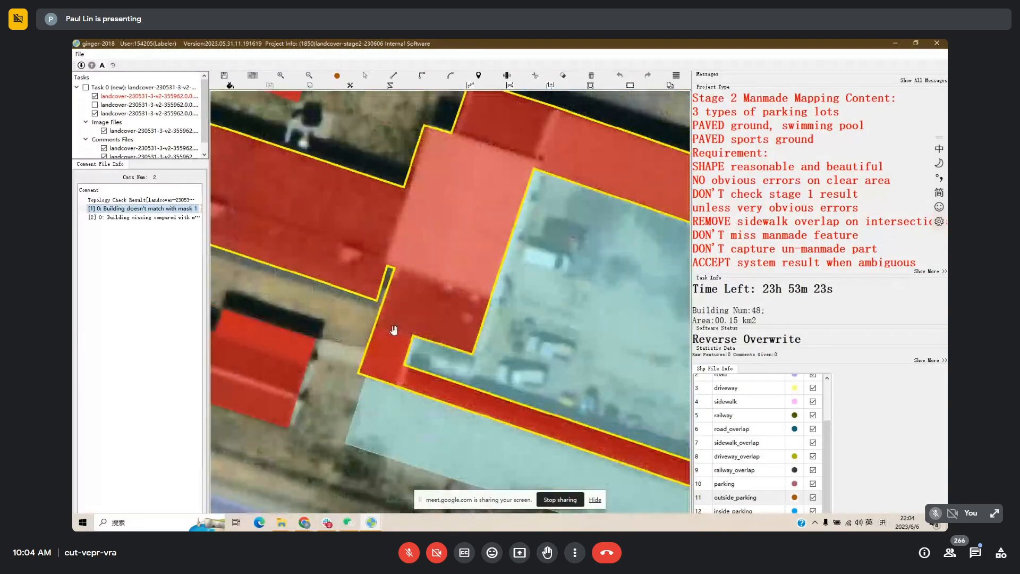
pyautogui.click(426, 284)
pyautogui.press('Escape')
pyautogui.moveTo(428, 279); pyautogui.dragTo(409, 274)
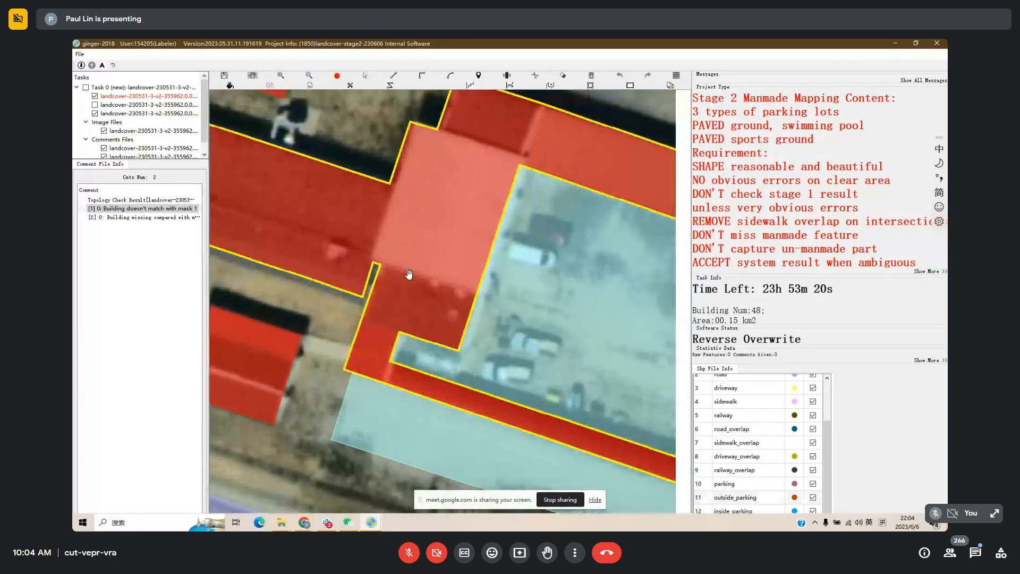
# Split the flagged building along a line from its narrow notch across to the pavement edge and rerun the topology check.
pyautogui.press('c')
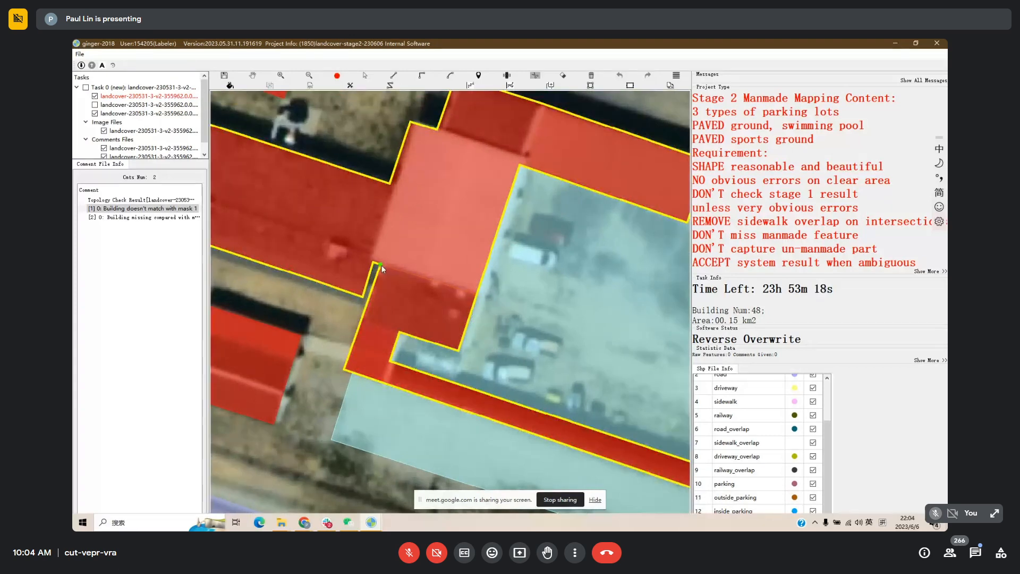
pyautogui.click(381, 265)
pyautogui.click(479, 295)
pyautogui.press('Escape')
pyautogui.moveTo(482, 296); pyautogui.dragTo(474, 286)
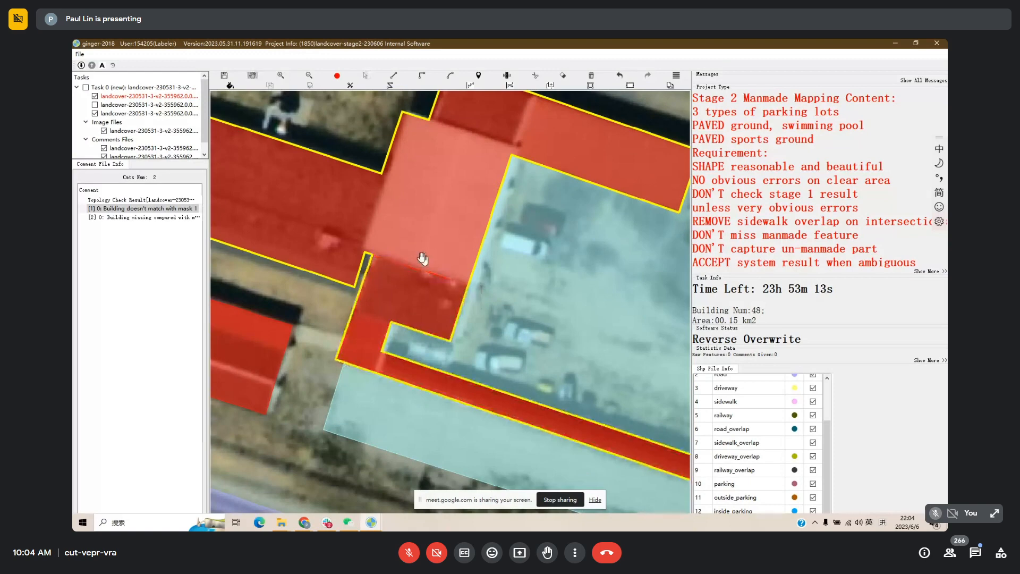
pyautogui.moveTo(448, 273); pyautogui.dragTo(260, 151)
pyautogui.scroll(-2, 380, 244)
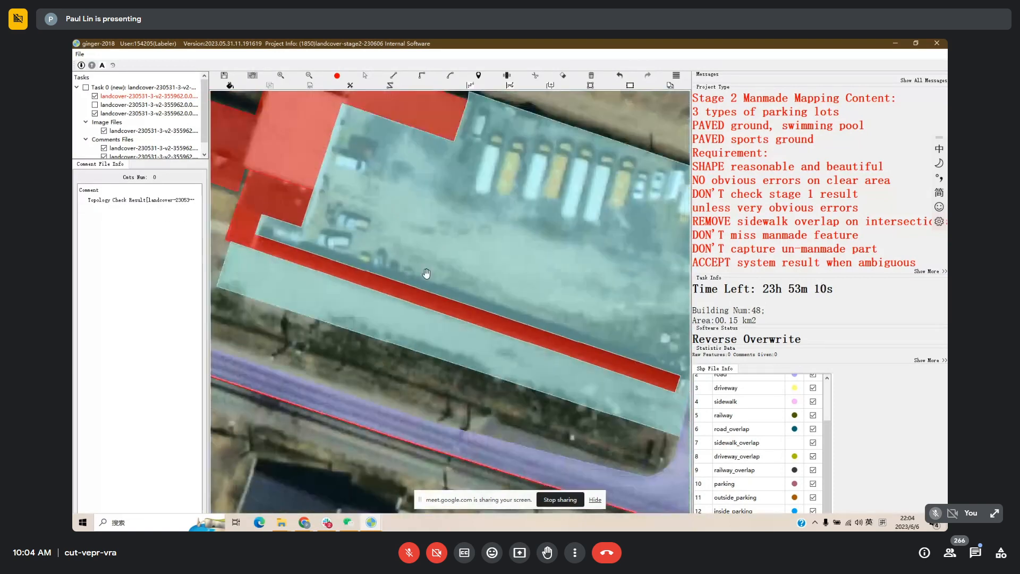
# Switch to the other ginger-2018 window, which holds sample task landcover-230531-3-v2-355978.
pyautogui.scroll(-2, 426, 273)
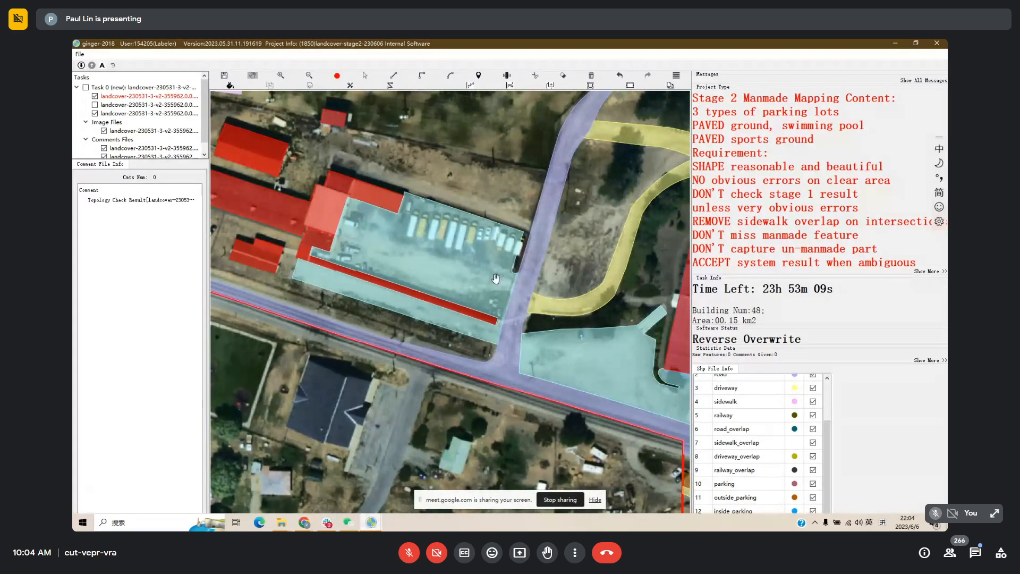
pyautogui.hotkey('alt', 'Tab')
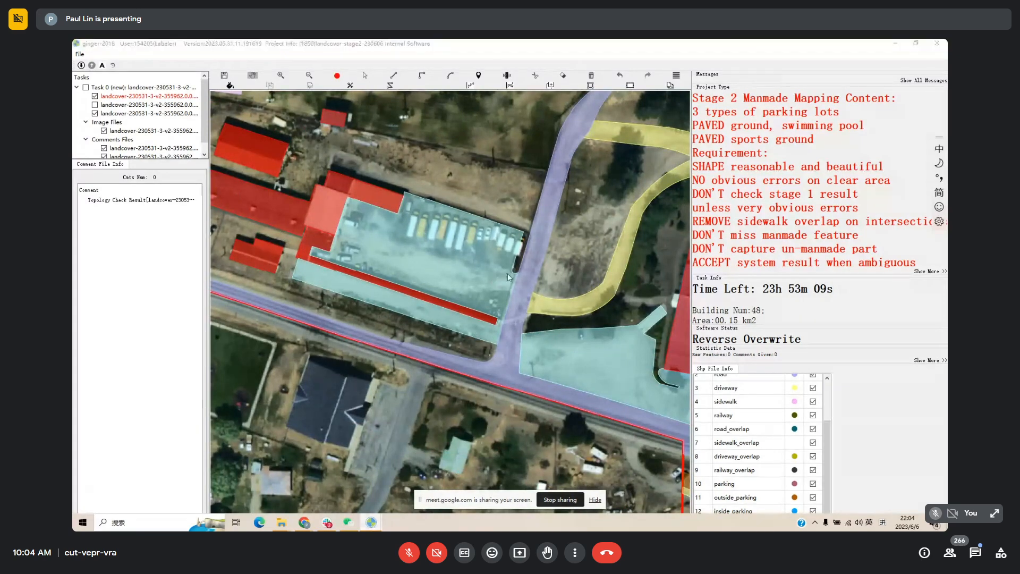
pyautogui.click(380, 527)
pyautogui.click(316, 487)
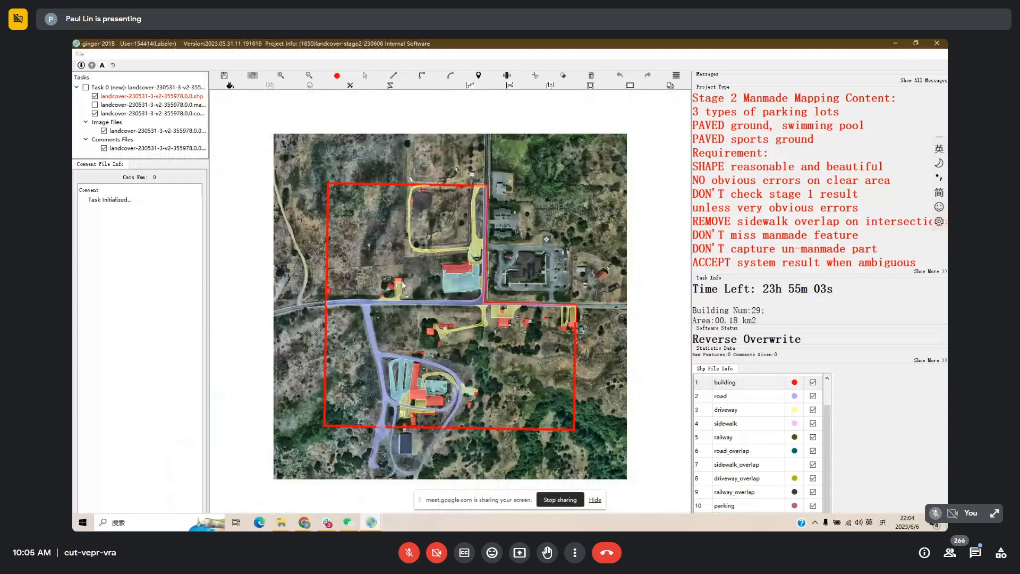
# Review the labels in the northern half of the task area, from the looped driveway to the paved yard by the road corner.
pyautogui.scroll(2, 423, 193)
pyautogui.moveTo(423, 193); pyautogui.dragTo(438, 214)
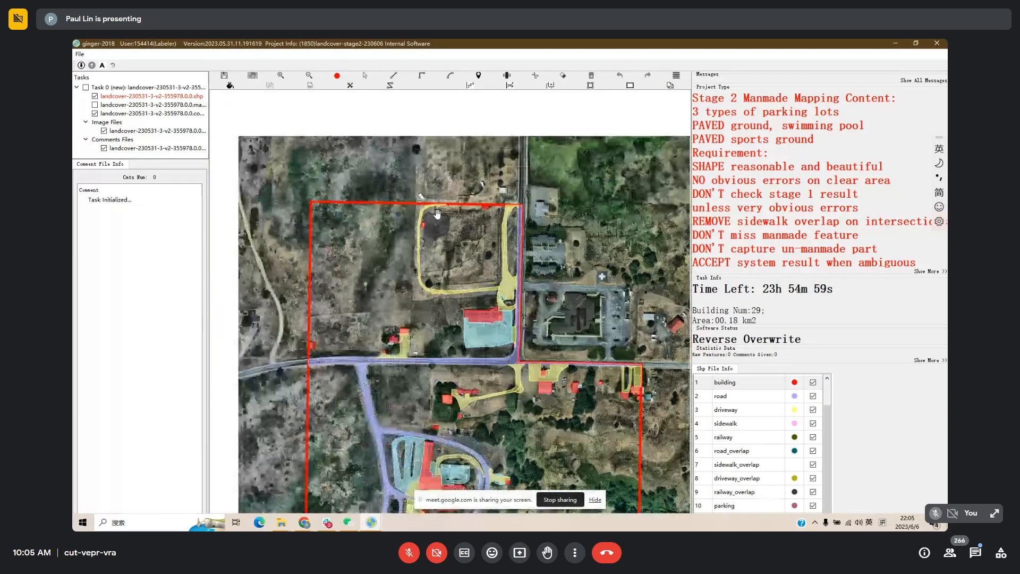
pyautogui.scroll(2, 433, 245)
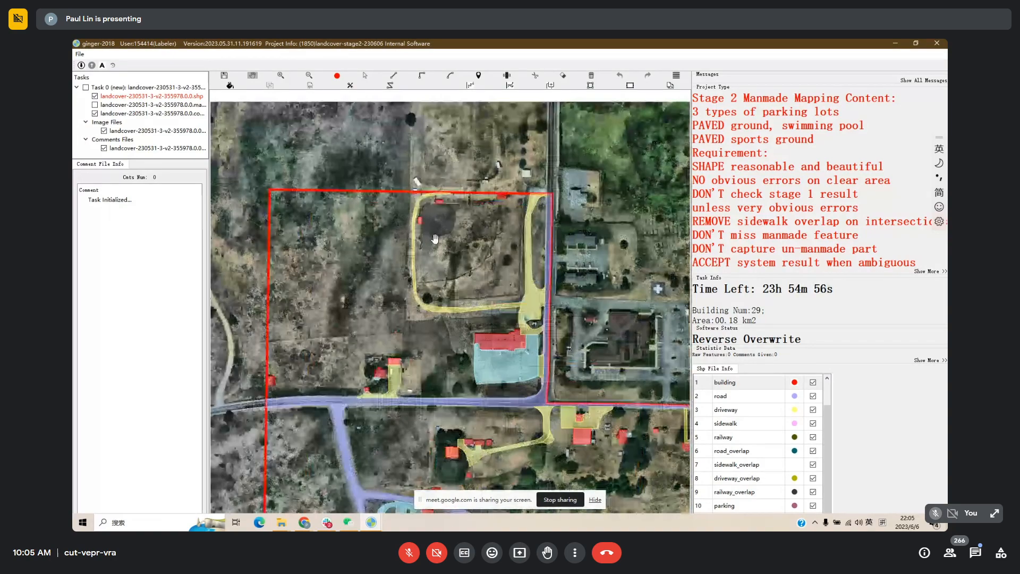
pyautogui.moveTo(433, 245); pyautogui.dragTo(468, 242)
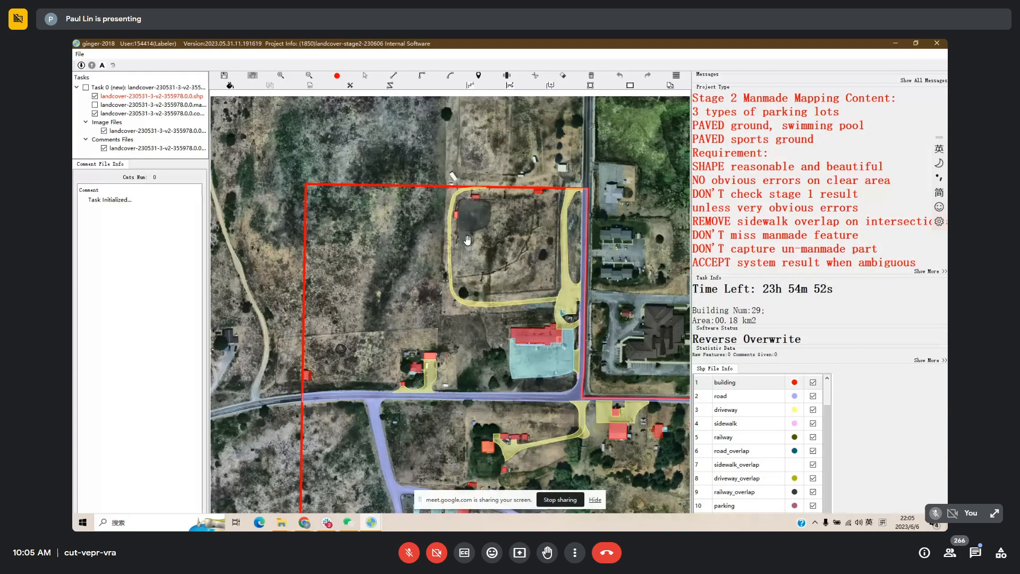
pyautogui.click(366, 75)
pyautogui.moveTo(318, 200); pyautogui.dragTo(416, 307)
pyautogui.press('space')
pyautogui.moveTo(446, 276); pyautogui.dragTo(433, 238)
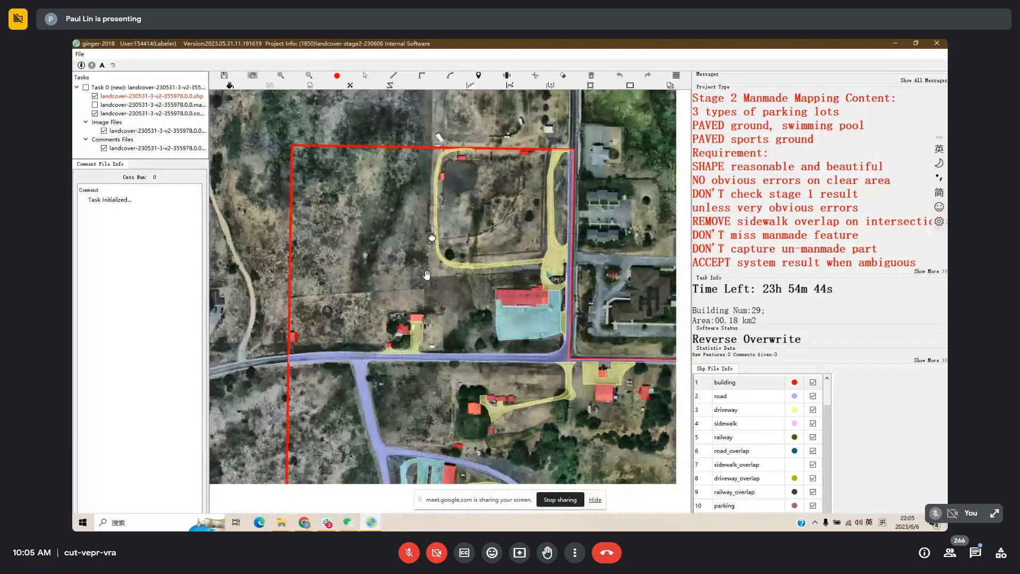
pyautogui.scroll(1, 412, 327)
pyautogui.moveTo(504, 319); pyautogui.dragTo(446, 330)
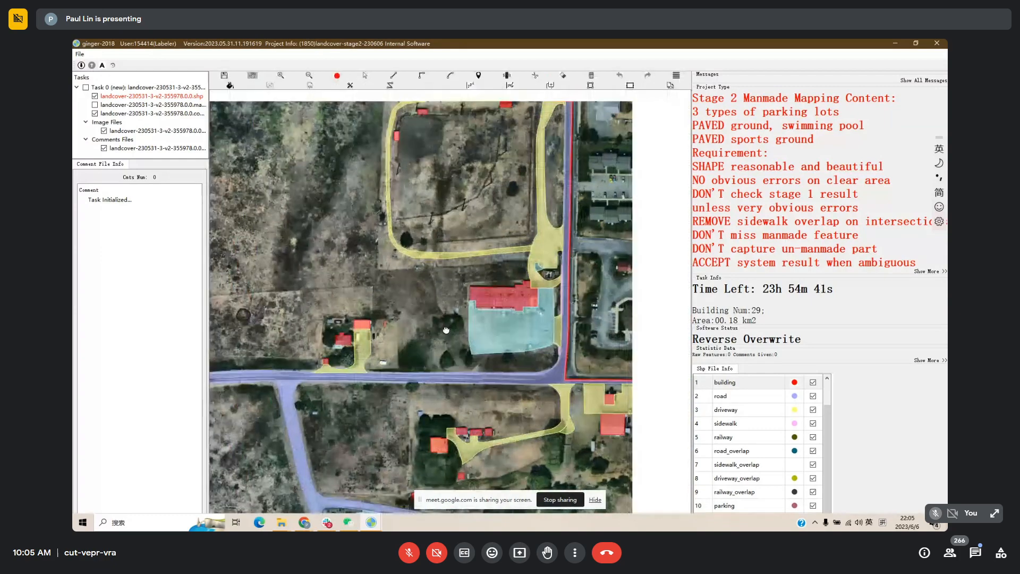
# Compare the field, its looped driveway and the nearby building with the bare imagery by hiding the labels.
pyautogui.press('h')
pyautogui.scroll(1, 554, 359)
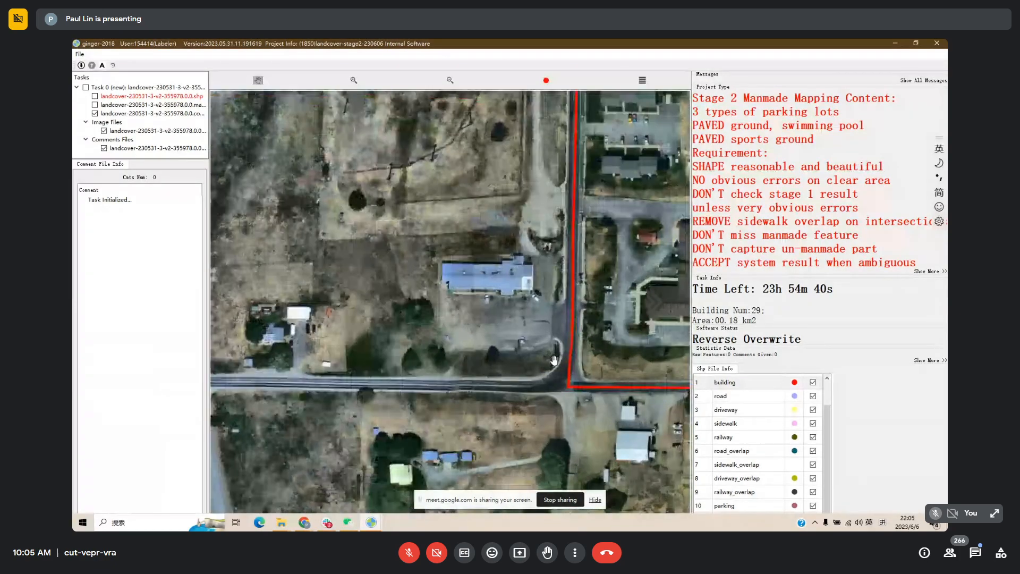
pyautogui.press('h')
pyautogui.press('h')
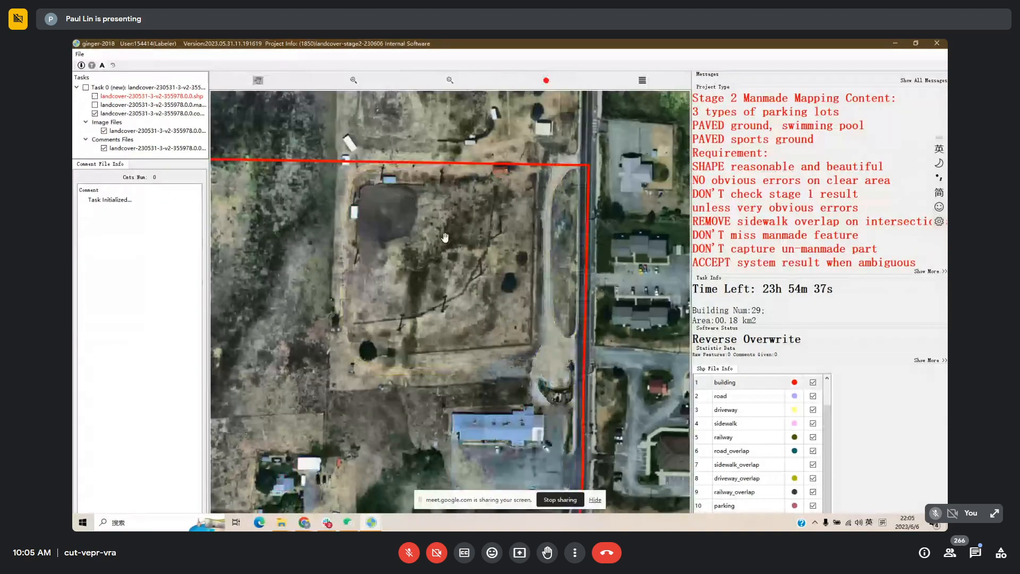
pyautogui.press('h')
pyautogui.press('h')
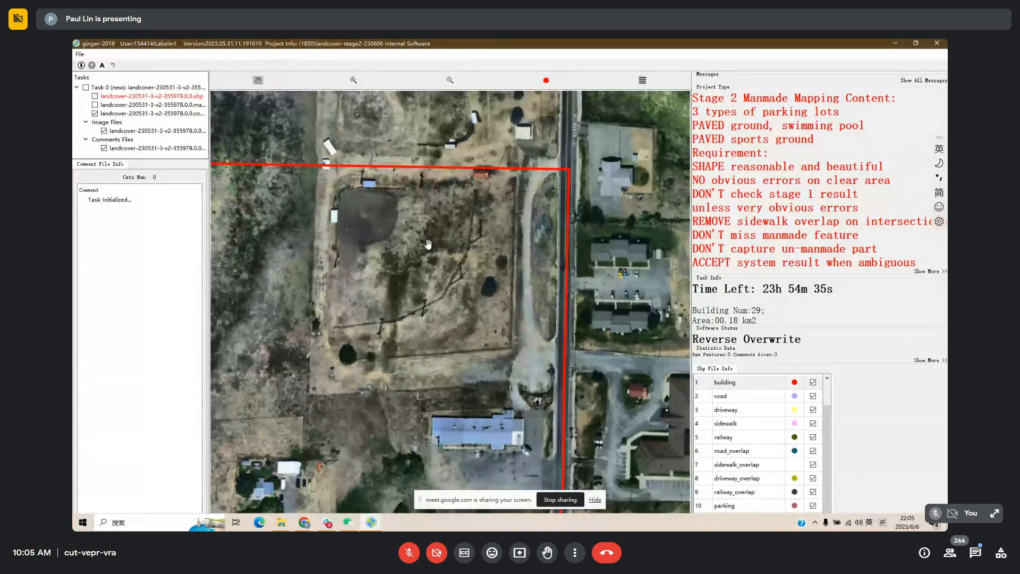
pyautogui.press('h')
# Delete the small pavement sliver beside the driveway just north of the building with the paved yard.
pyautogui.moveTo(533, 397); pyautogui.dragTo(506, 291)
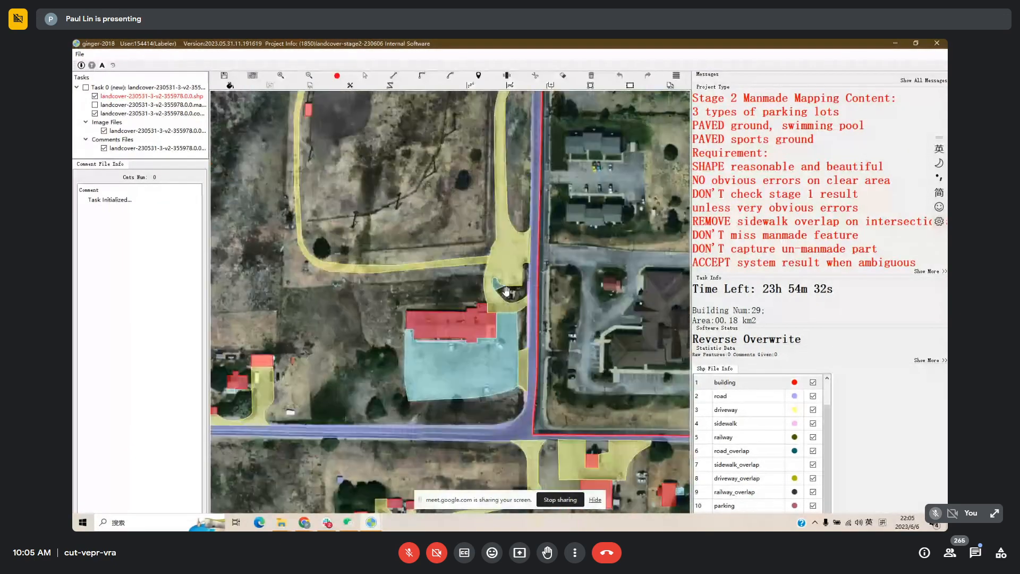
pyautogui.scroll(2, 506, 290)
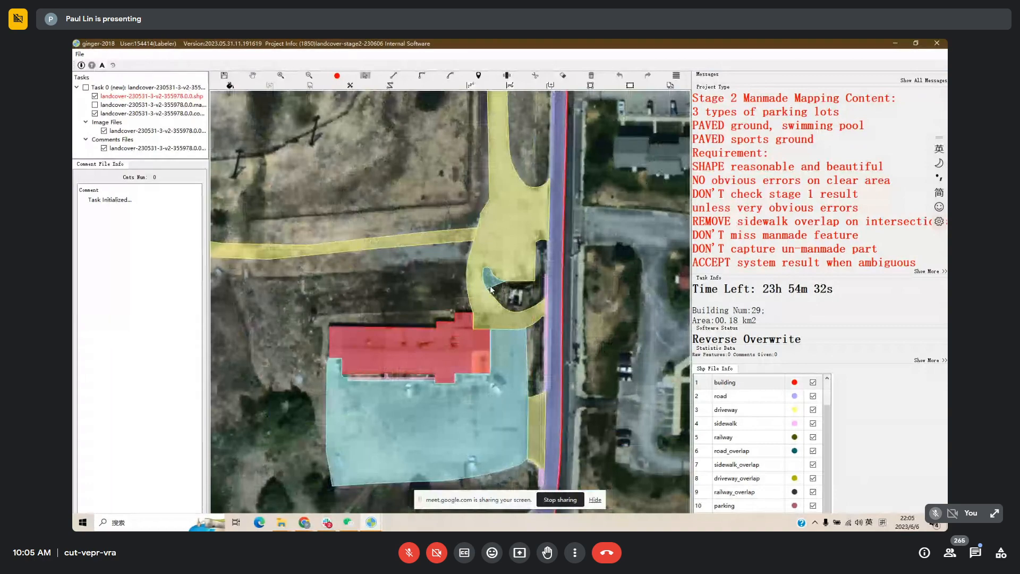
pyautogui.click(490, 285)
pyautogui.press('Delete')
pyautogui.moveTo(522, 293); pyautogui.dragTo(518, 285)
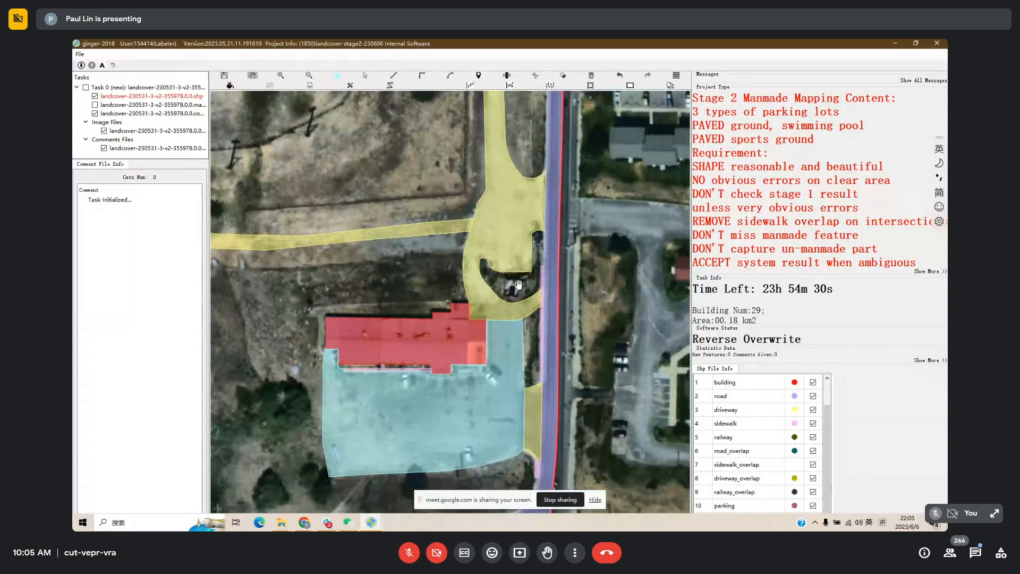
# Check the paved yard south of the building and its road entrance against the bare imagery.
pyautogui.press('space')
pyautogui.press('space')
pyautogui.moveTo(539, 371); pyautogui.dragTo(538, 239)
pyautogui.press('space')
pyautogui.press('space')
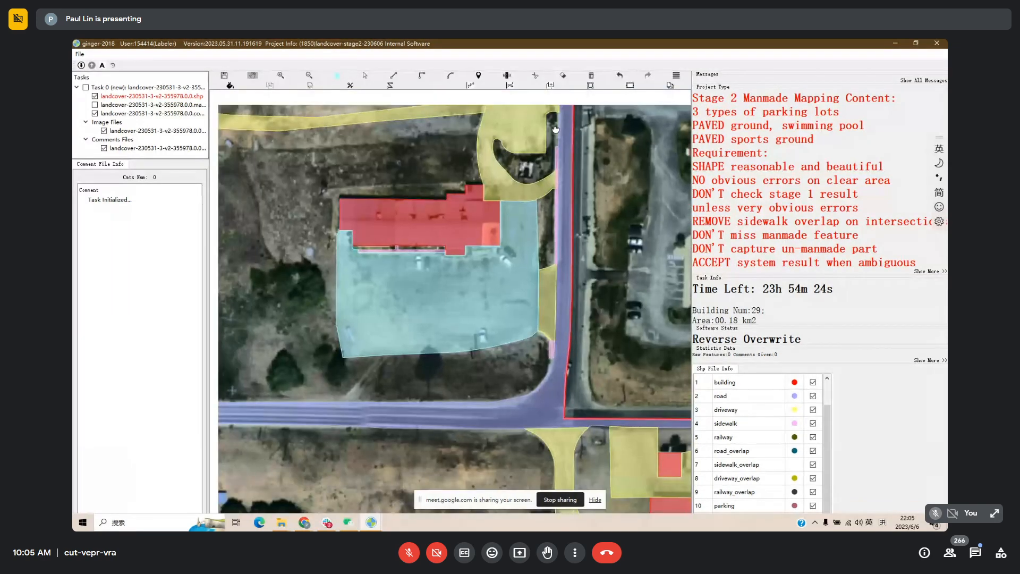
pyautogui.press('space')
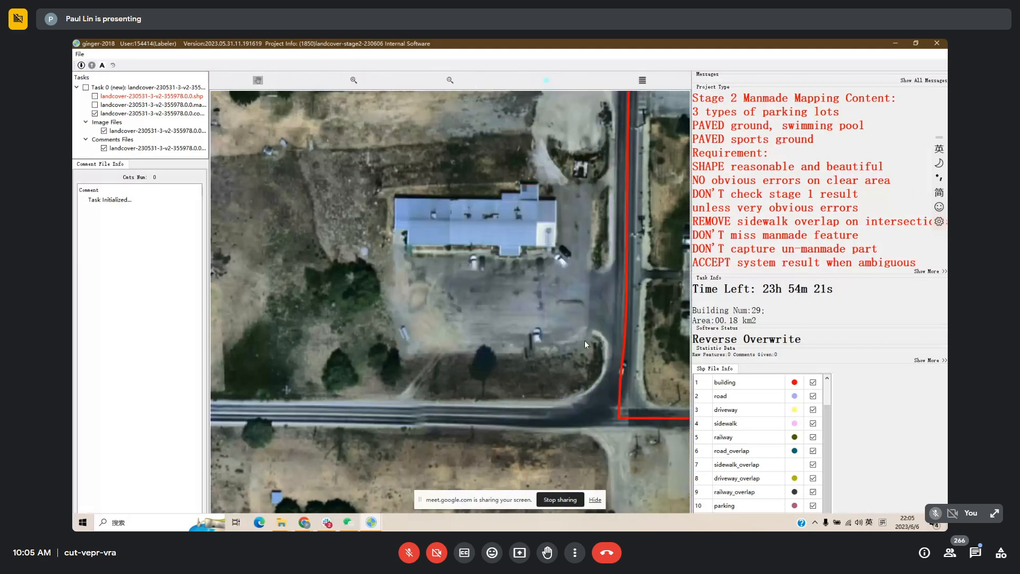
pyautogui.press('space')
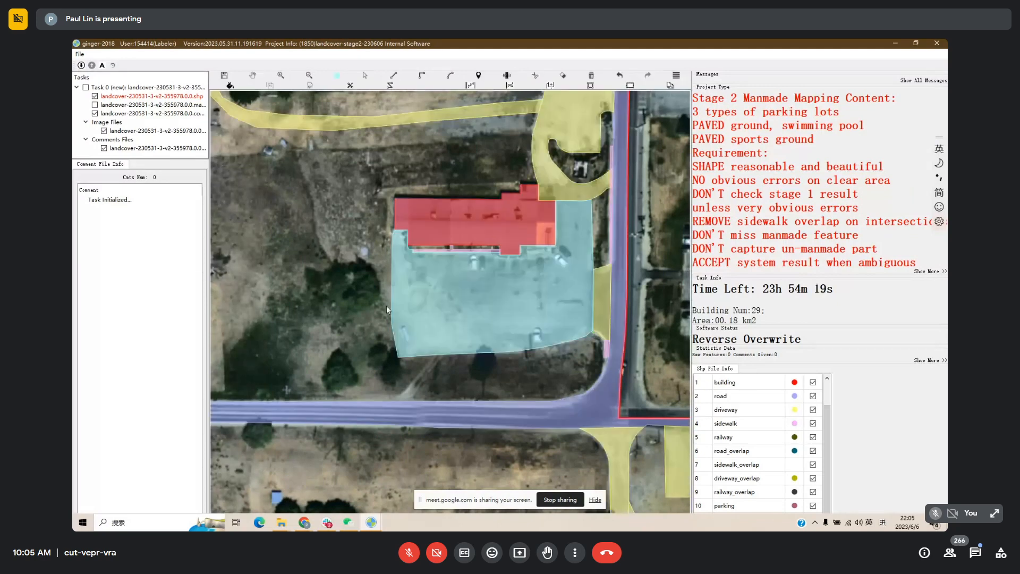
pyautogui.moveTo(536, 340); pyautogui.dragTo(354, 258)
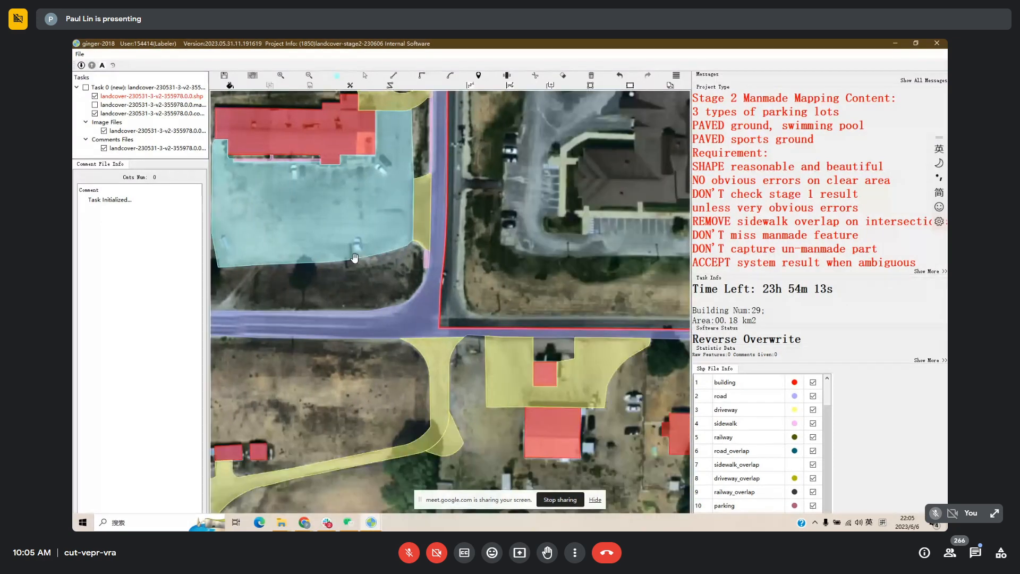
# Inspect the labels south of the road and compare the looped pavement west of the long building with the imagery.
pyautogui.scroll(-1, 354, 257)
pyautogui.moveTo(493, 273); pyautogui.dragTo(618, 149)
pyautogui.scroll(-1, 379, 364)
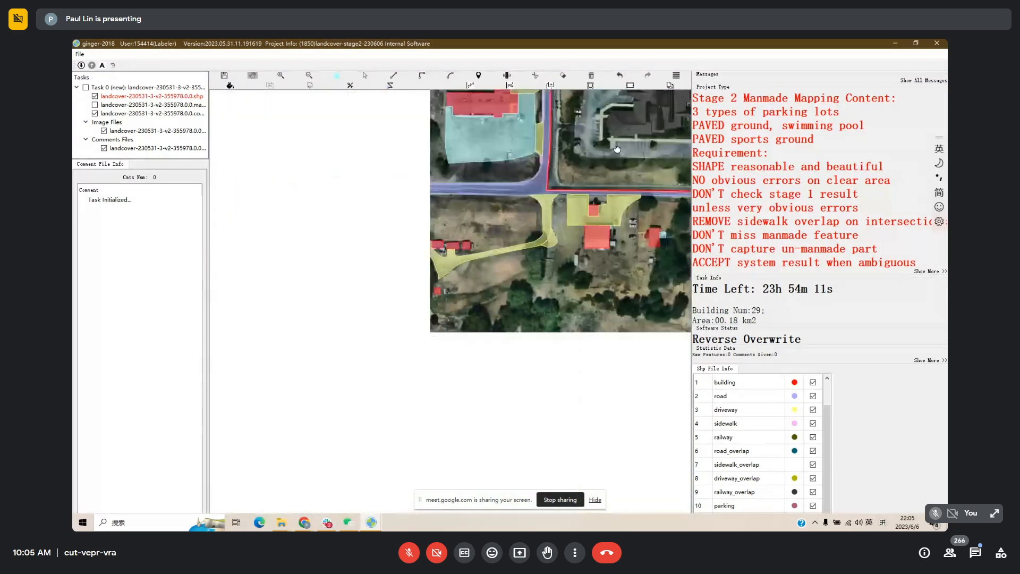
pyautogui.moveTo(234, 360); pyautogui.dragTo(397, 246)
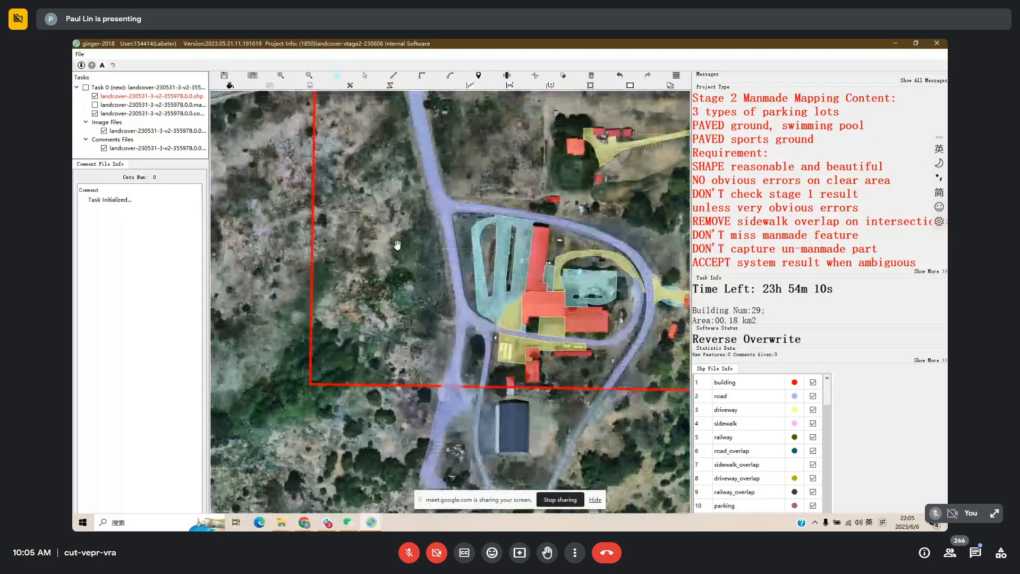
pyautogui.moveTo(515, 277); pyautogui.dragTo(486, 342)
pyautogui.press('space')
pyautogui.scroll(2, 470, 337)
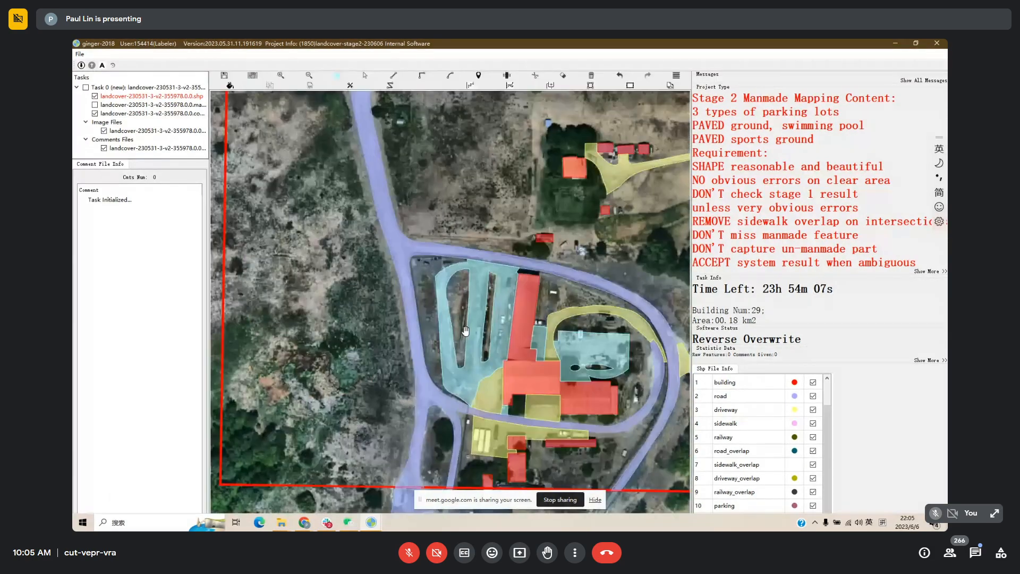
pyautogui.moveTo(465, 331); pyautogui.dragTo(462, 283)
pyautogui.scroll(2, 480, 281)
pyautogui.press('space')
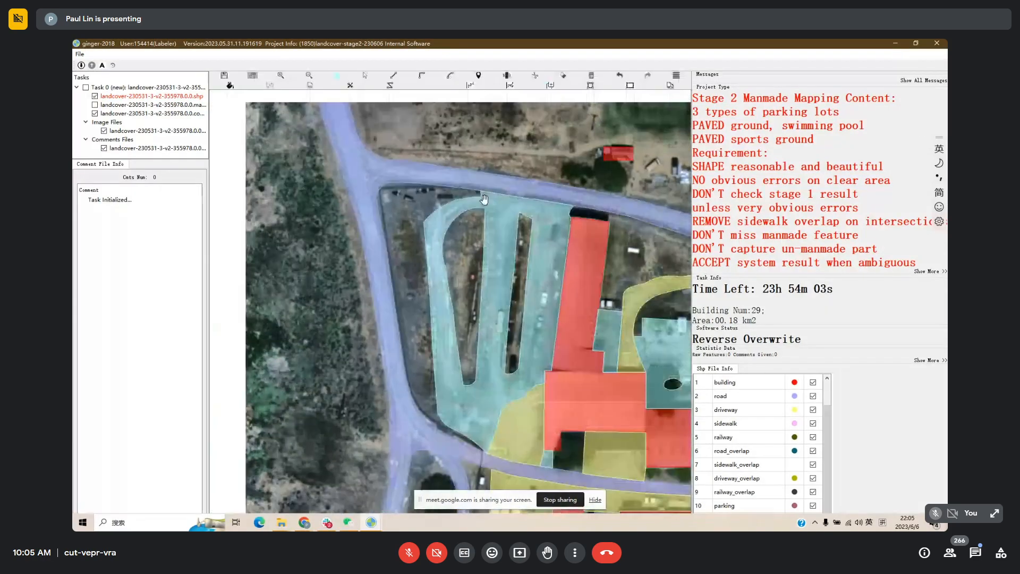
pyautogui.press('space')
pyautogui.press('space')
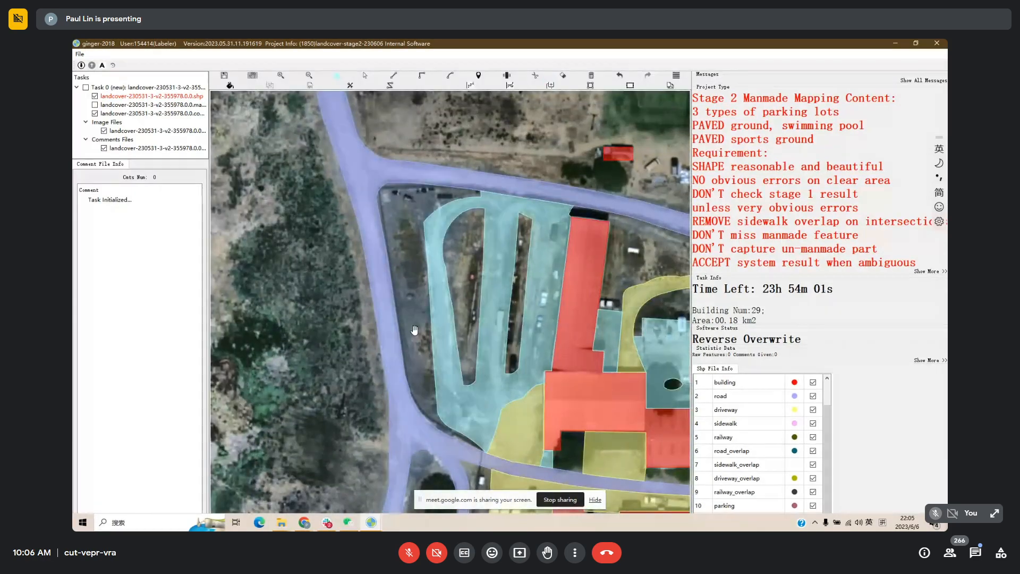
pyautogui.press('space')
pyautogui.press('space')
# Fill the gap between the western road and looped yard as pavement, and narrow the yard's western hole to a slim strip.
pyautogui.scroll(-2, 744, 457)
pyautogui.click(768, 470)
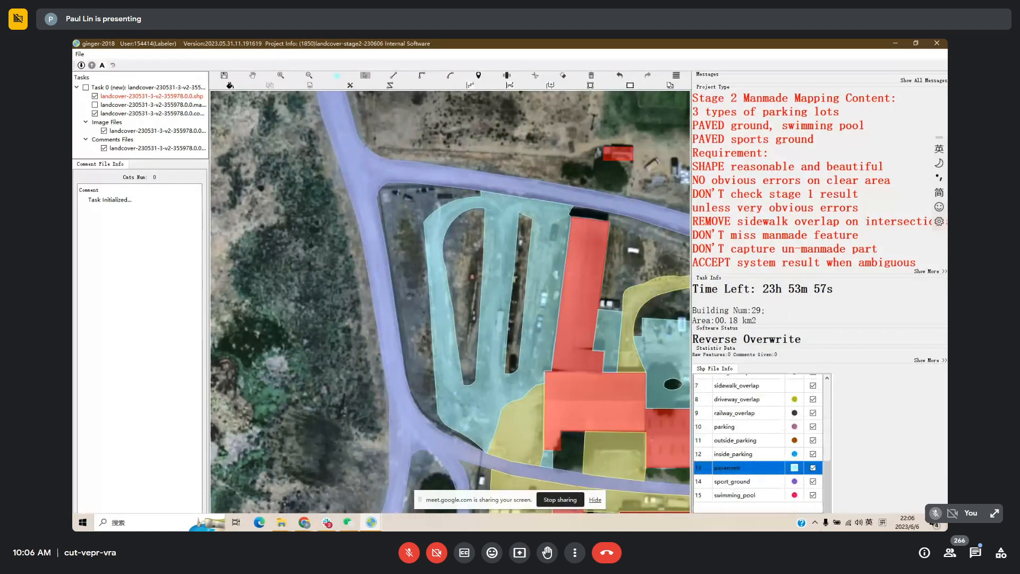
pyautogui.press('f')
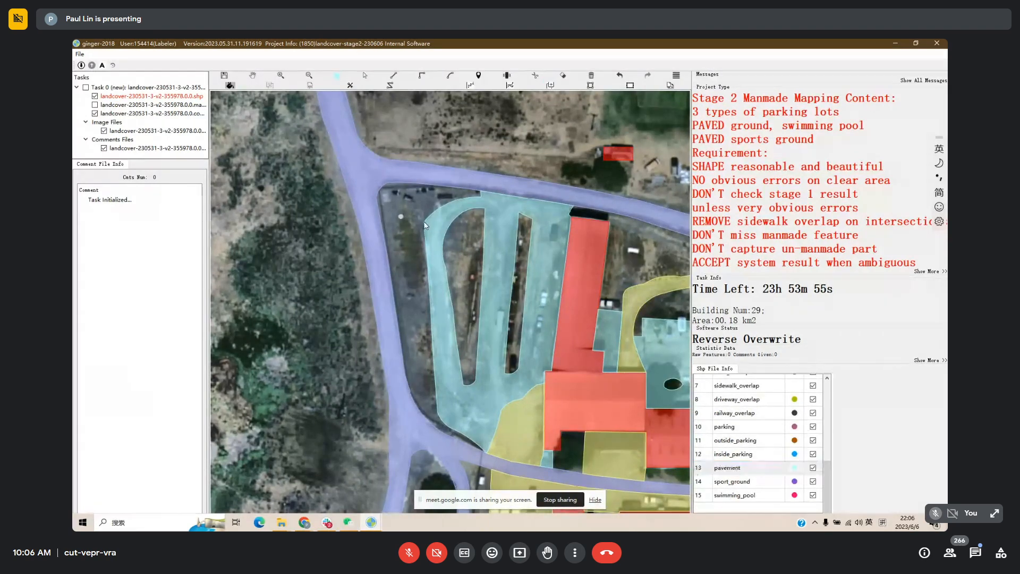
pyautogui.click(409, 265)
pyautogui.moveTo(441, 259); pyautogui.dragTo(412, 262)
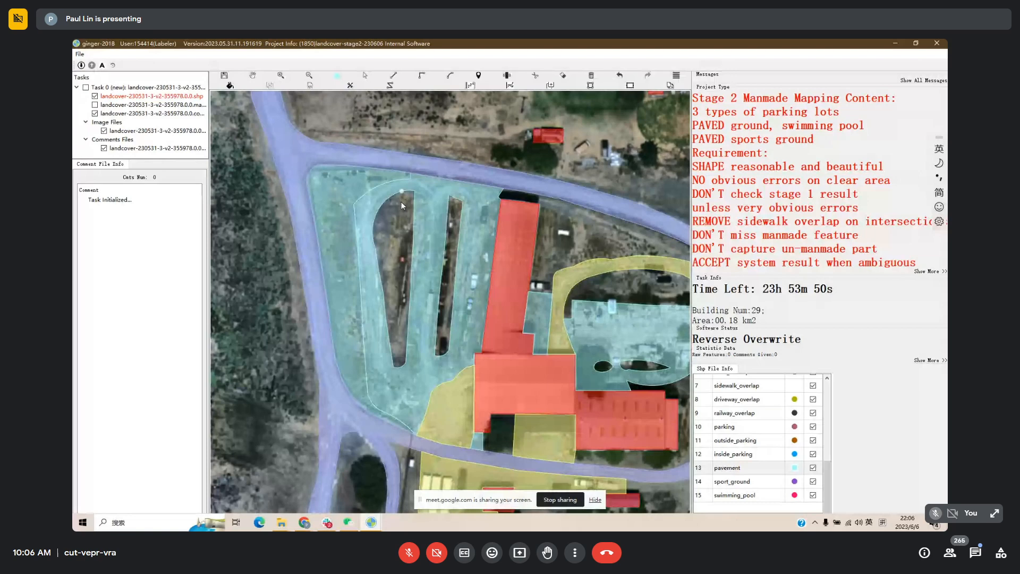
pyautogui.click(401, 202)
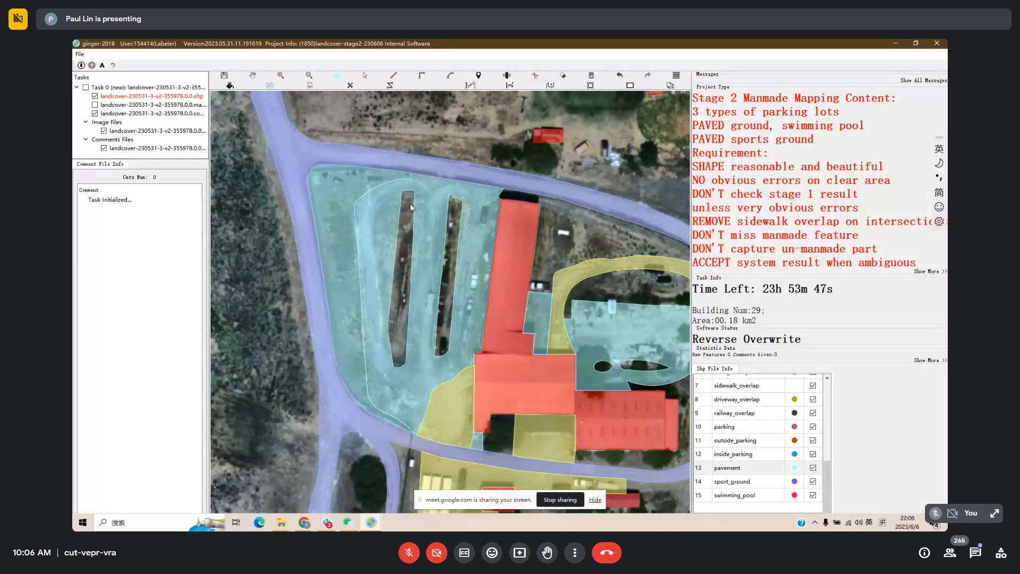
# Trim the looped yard's pavement away from the long building along its western wall, following the imagery.
pyautogui.press('space')
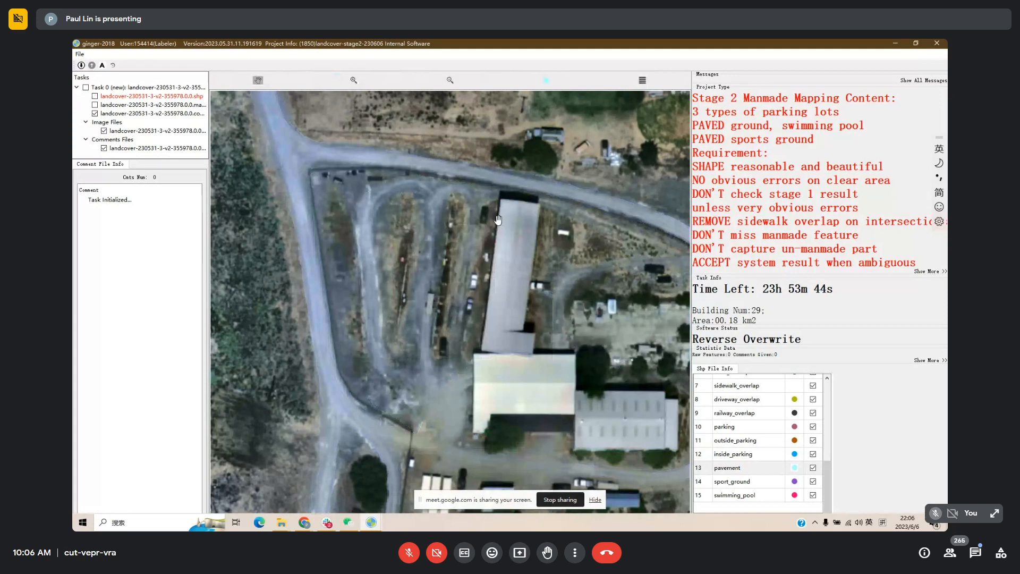
pyautogui.press('space')
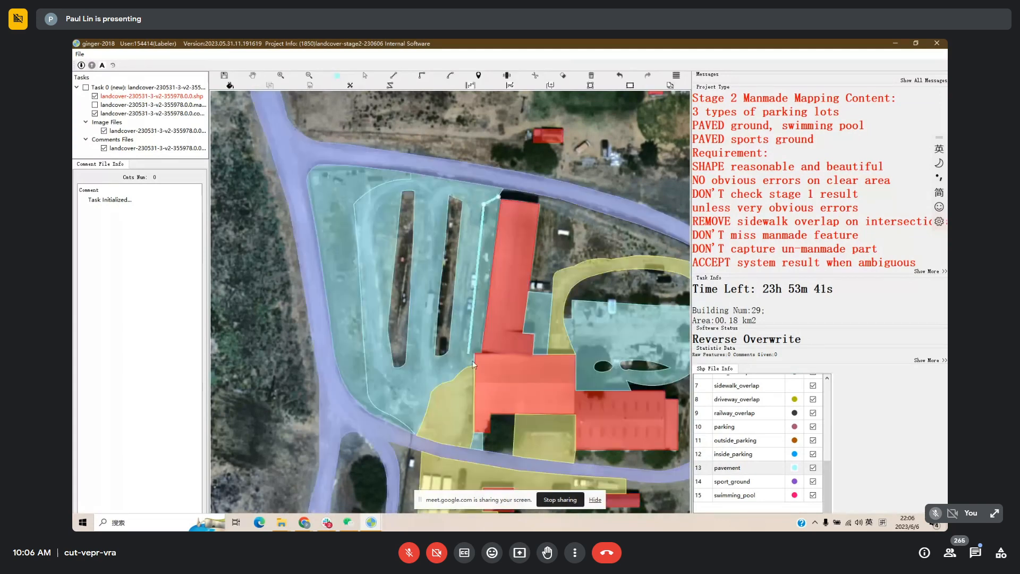
pyautogui.click(464, 373)
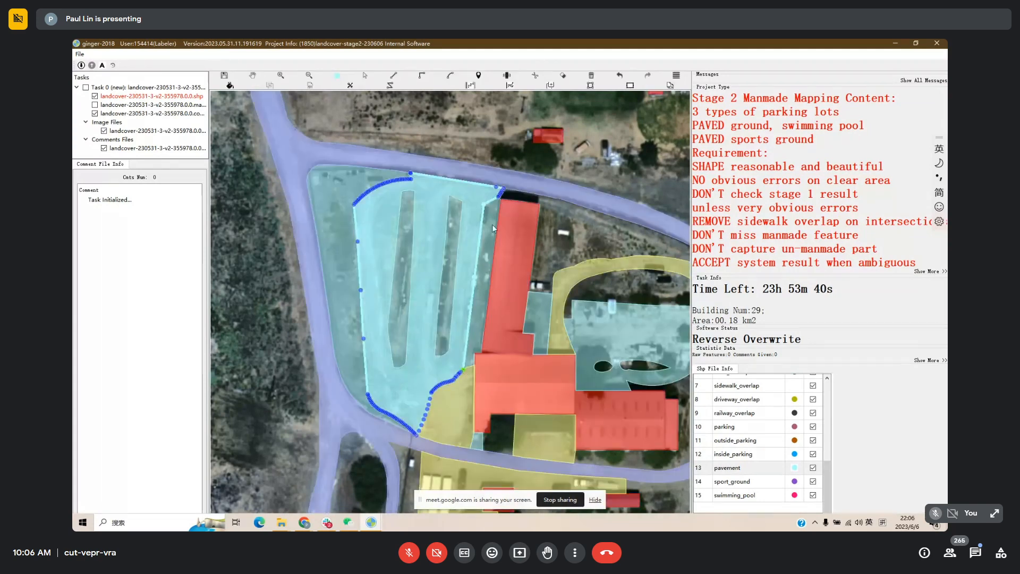
pyautogui.press('Escape')
# Check the buildings inside the curved road against the imagery and delete the small pavement polygon between the long building and curved driveway.
pyautogui.moveTo(374, 197); pyautogui.dragTo(357, 192)
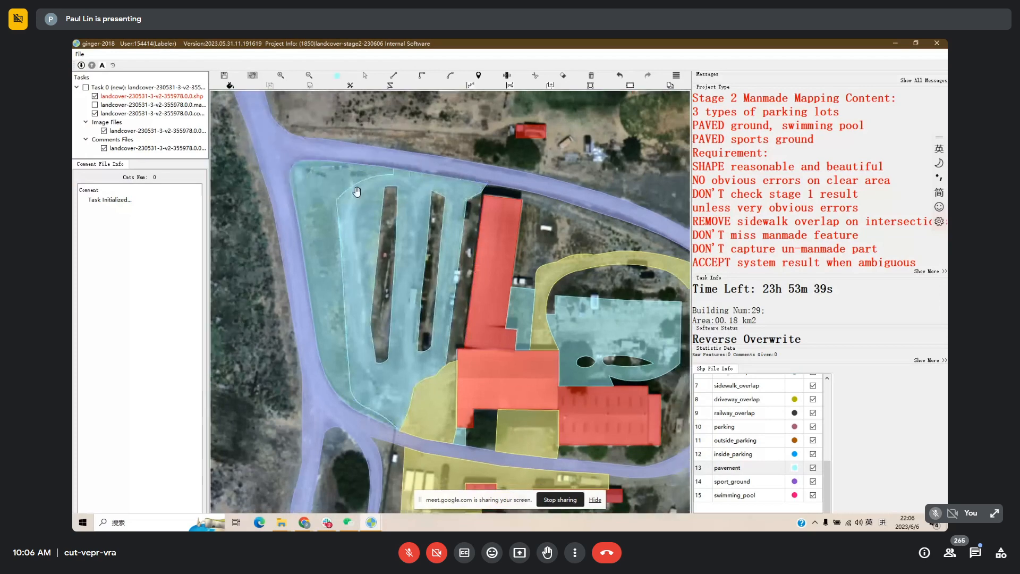
pyautogui.press('space')
pyautogui.moveTo(598, 315); pyautogui.dragTo(476, 192)
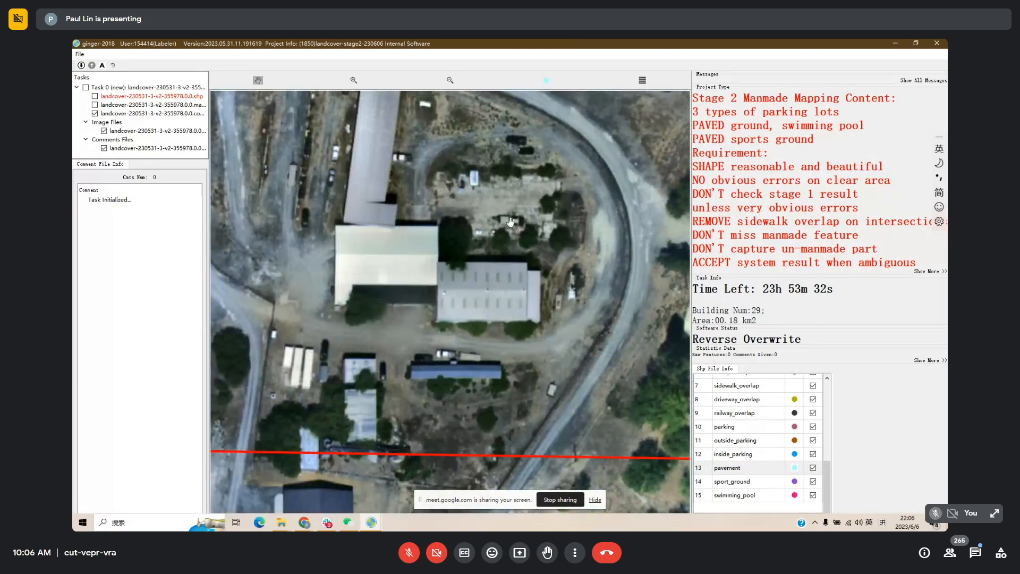
pyautogui.press('space')
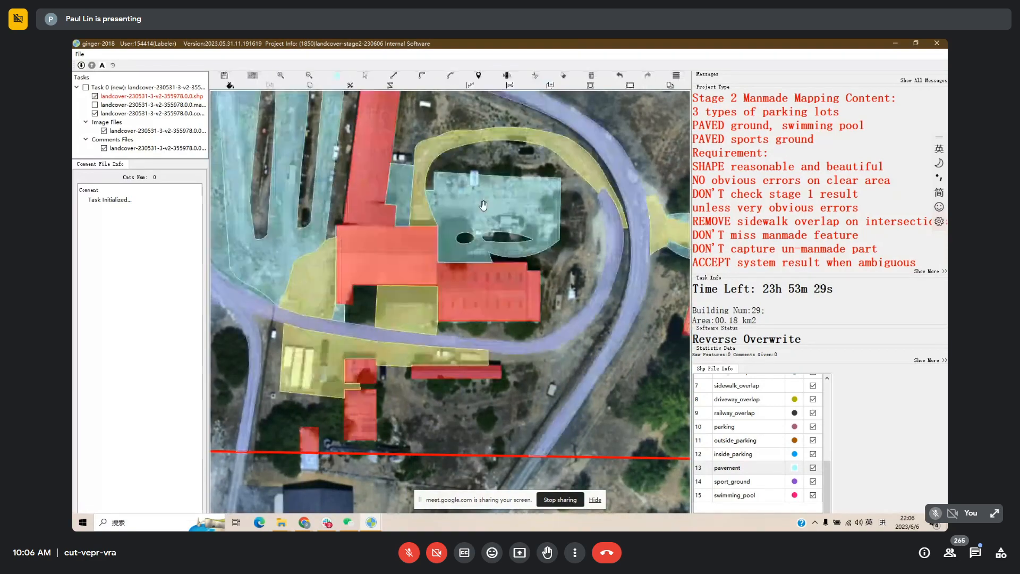
pyautogui.moveTo(484, 205); pyautogui.dragTo(504, 300)
pyautogui.press('space')
pyautogui.press('space')
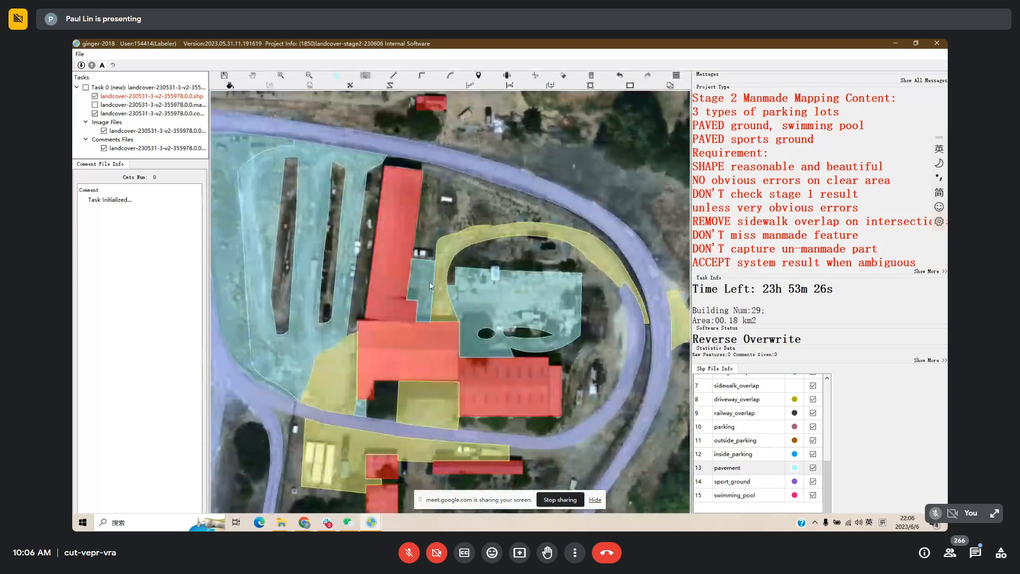
pyautogui.moveTo(417, 181); pyautogui.dragTo(340, 130)
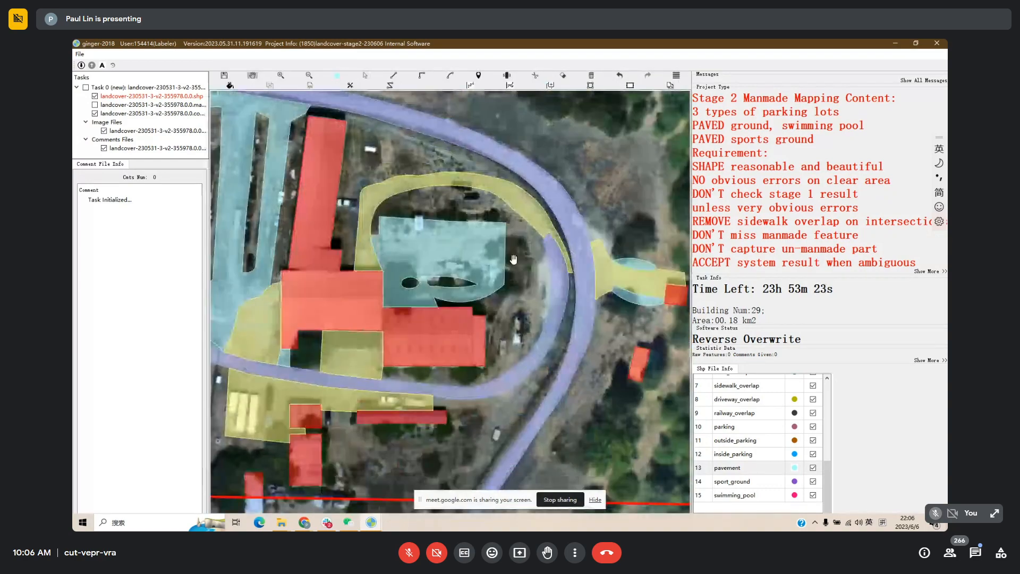
pyautogui.press('r')
pyautogui.click(506, 222)
pyautogui.press('Escape')
# Fill the holes in the pavement inside the curved driveway and extend its southeastern edge to the adjoining building's corner.
pyautogui.press('space')
pyautogui.press('space')
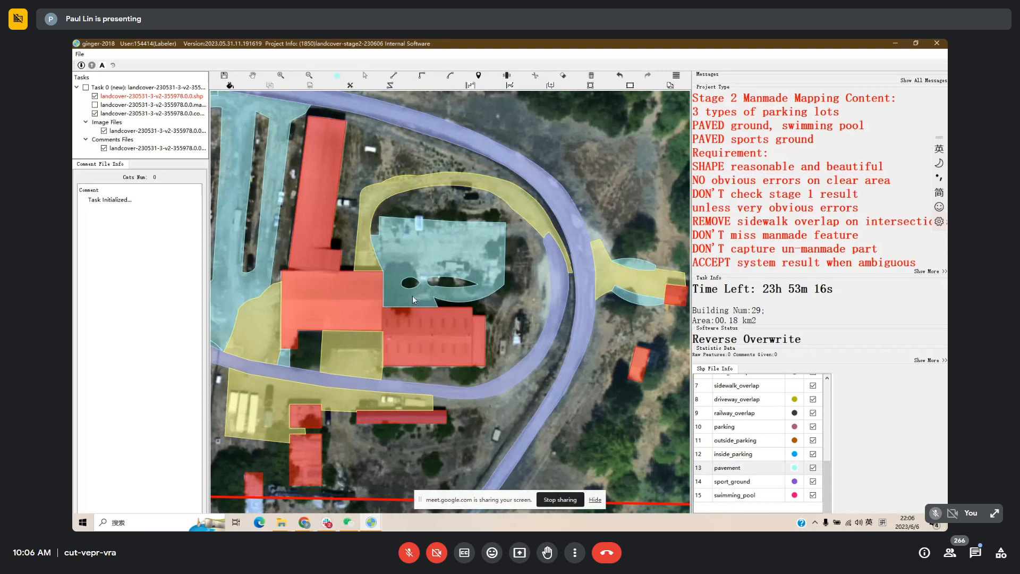
pyautogui.click(468, 302)
pyautogui.click(494, 333)
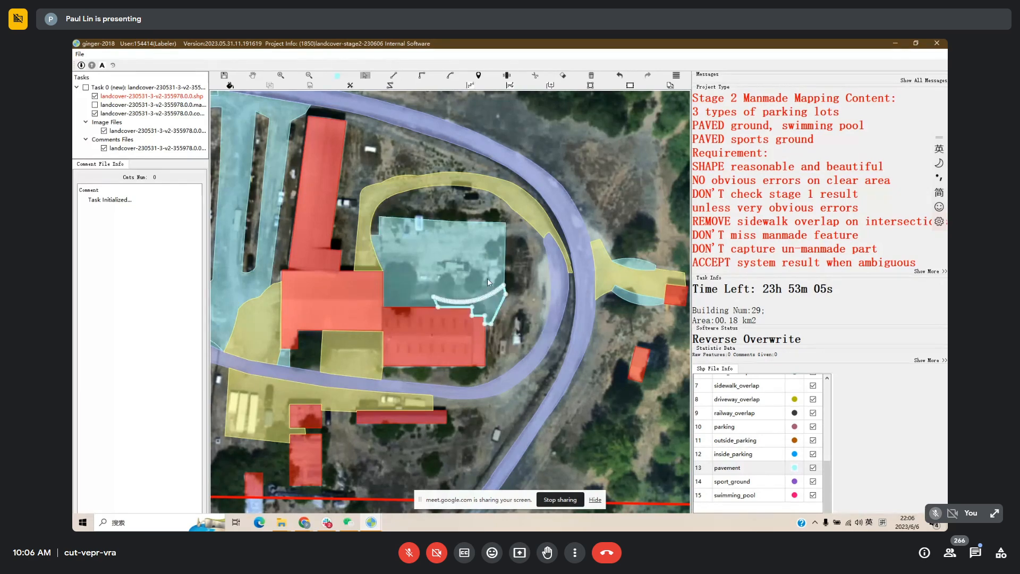
pyautogui.click(488, 282)
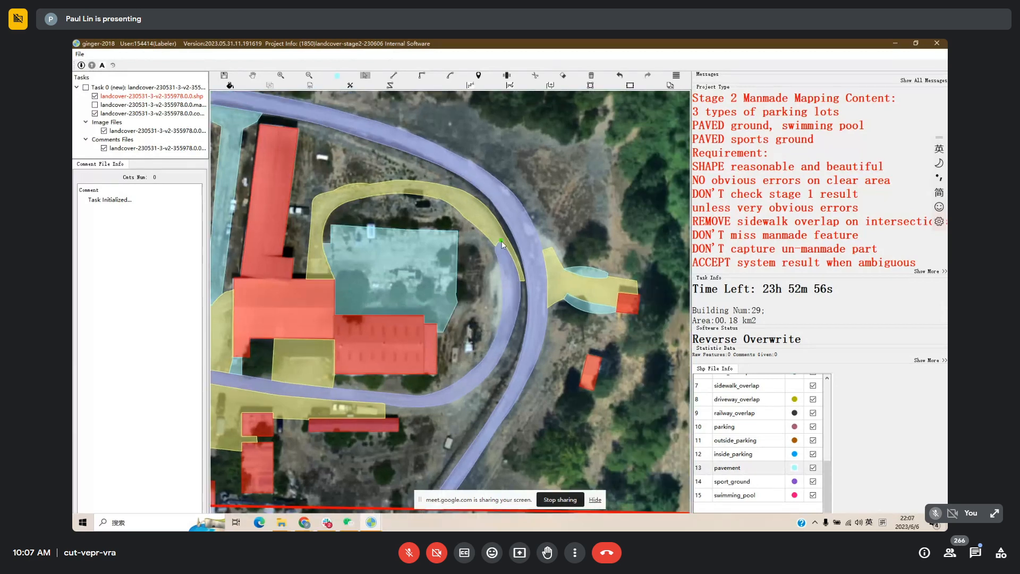
# Cut off and delete the driveway's narrow tail where it runs alongside the eastern loop road.
pyautogui.press('c')
pyautogui.click(501, 242)
pyautogui.click(505, 234)
pyautogui.click(517, 259)
pyautogui.press('Delete')
pyautogui.moveTo(510, 225); pyautogui.dragTo(590, 183)
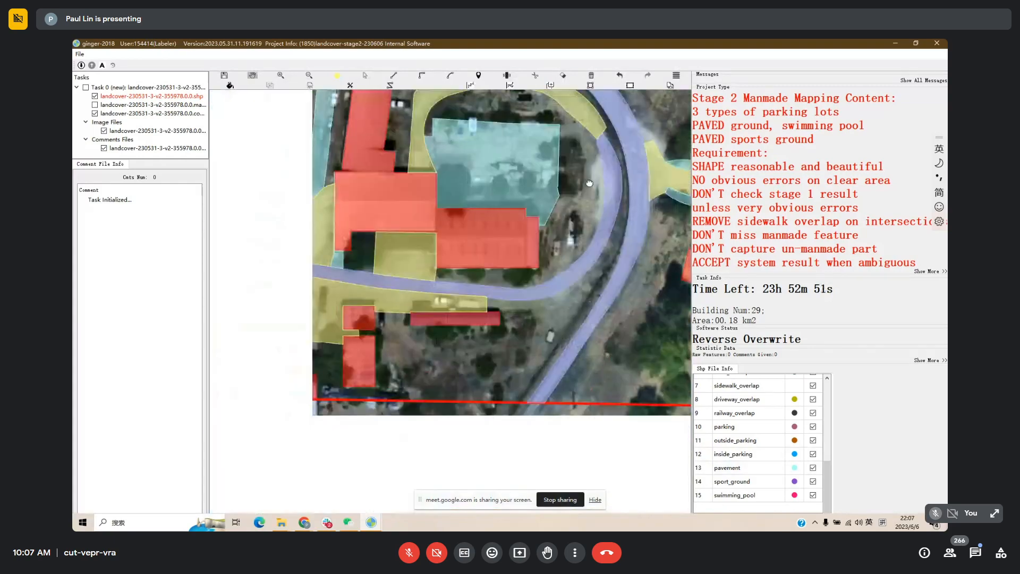
pyautogui.scroll(-2, 579, 196)
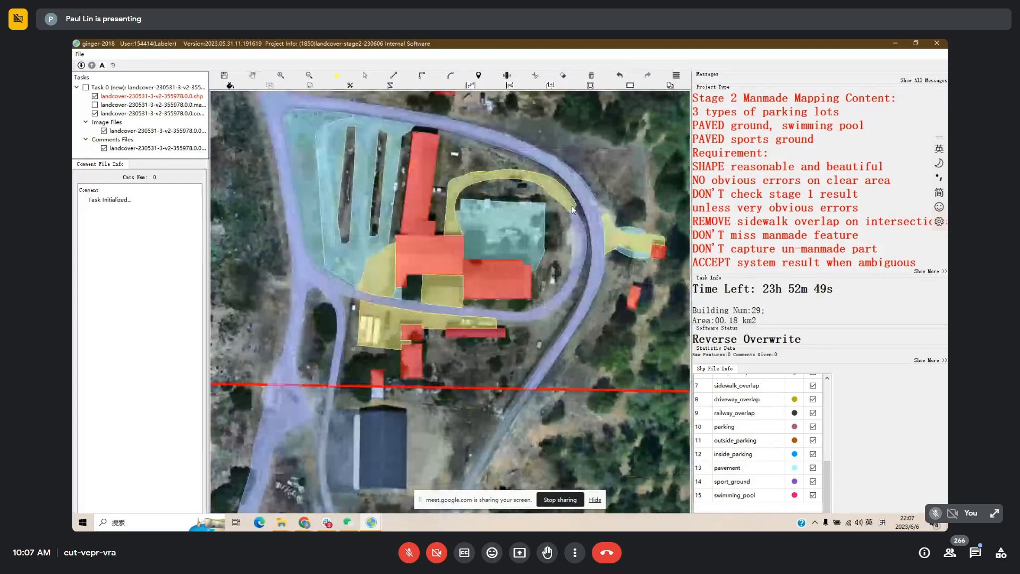
pyautogui.click(574, 208)
pyautogui.press('Escape')
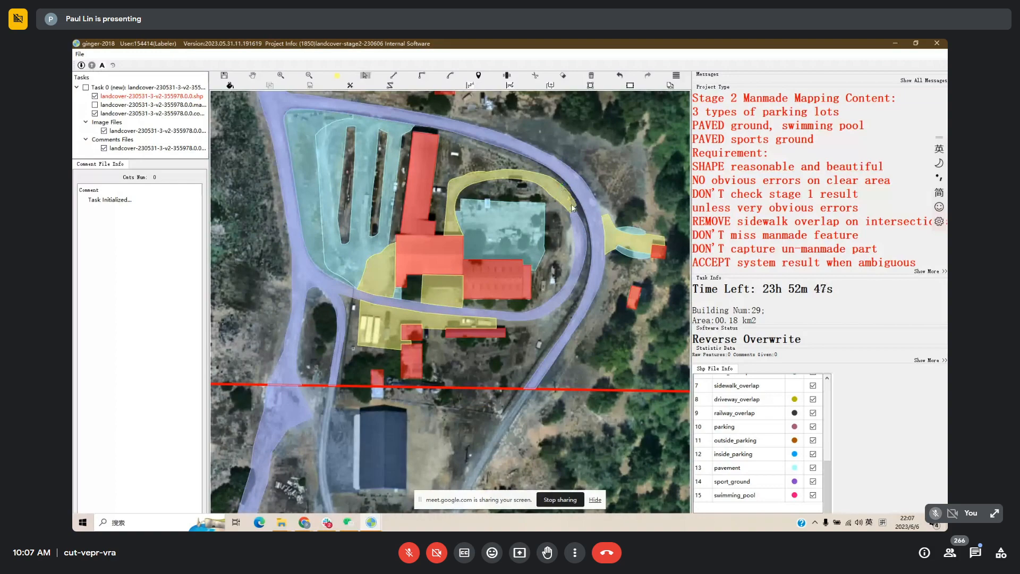
pyautogui.press('c')
pyautogui.click(574, 209)
pyautogui.press('Escape')
# Examine the driveway loop, pavement and roads down to the southern task boundary against the aerial imagery.
pyautogui.press('h')
pyautogui.scroll(1, 541, 212)
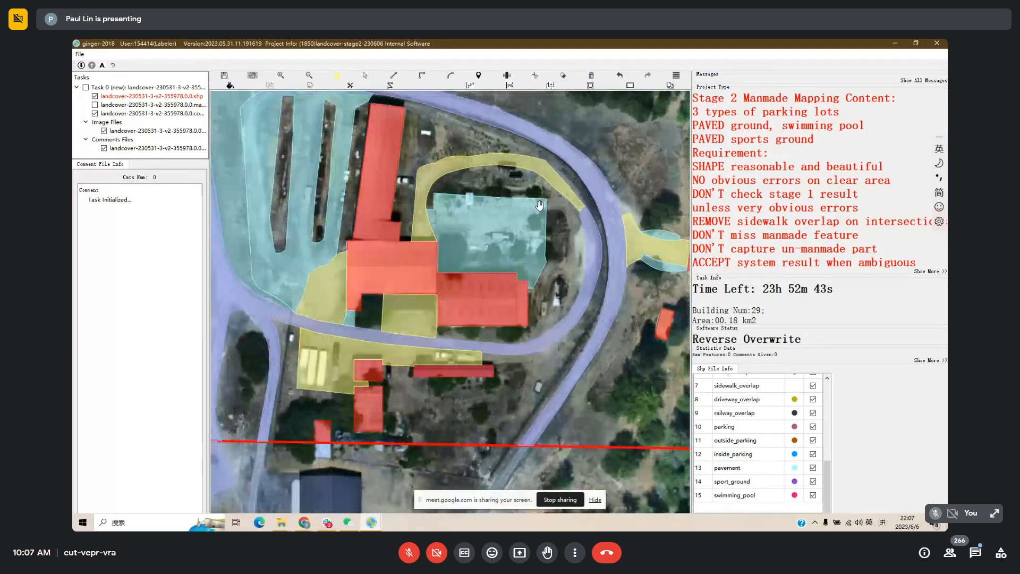
pyautogui.press('space')
pyautogui.press('space')
pyautogui.moveTo(518, 210); pyautogui.dragTo(479, 204)
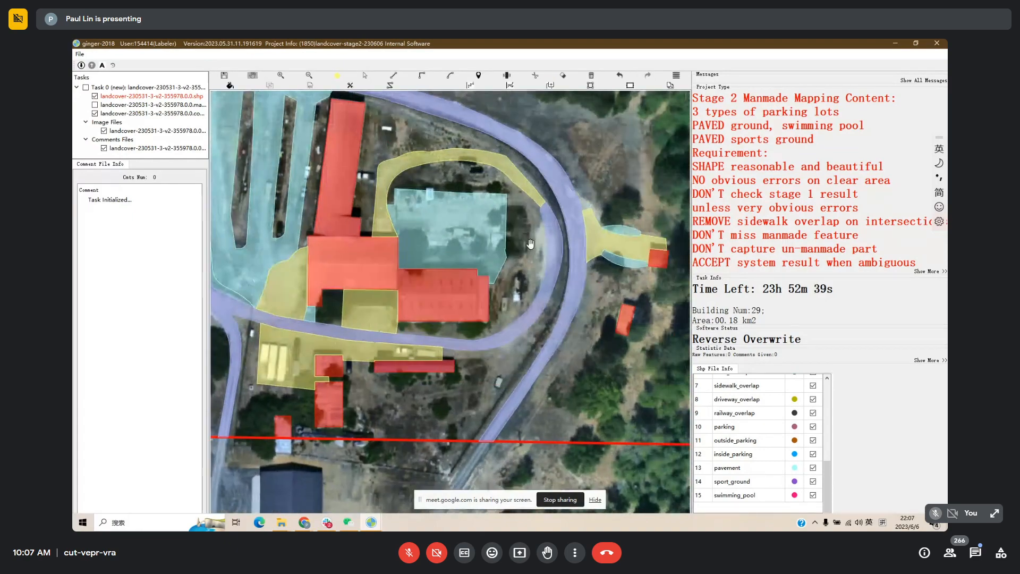
pyautogui.moveTo(531, 243); pyautogui.dragTo(509, 210)
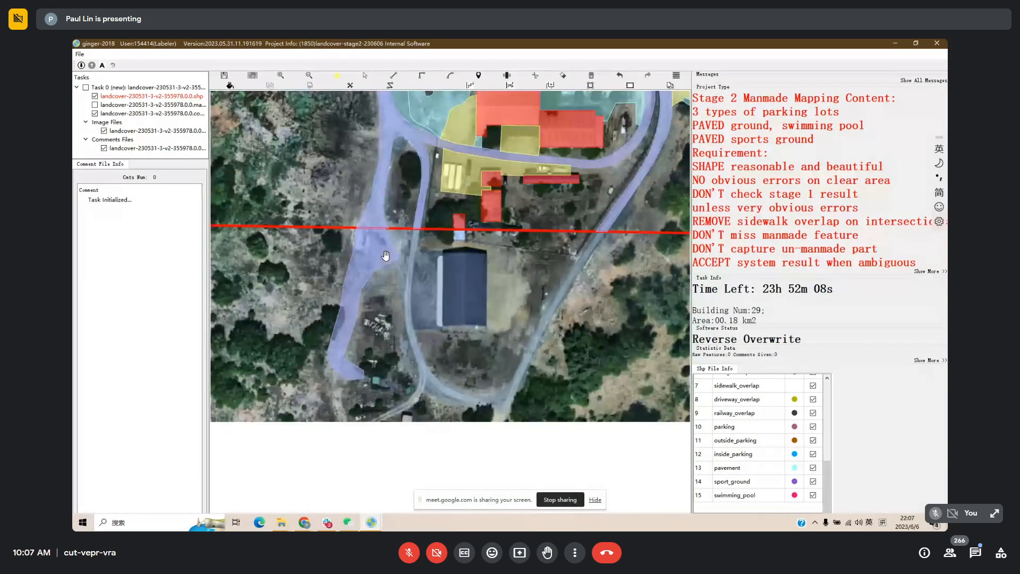
pyautogui.scroll(3, 386, 258)
pyautogui.moveTo(380, 234); pyautogui.dragTo(406, 236)
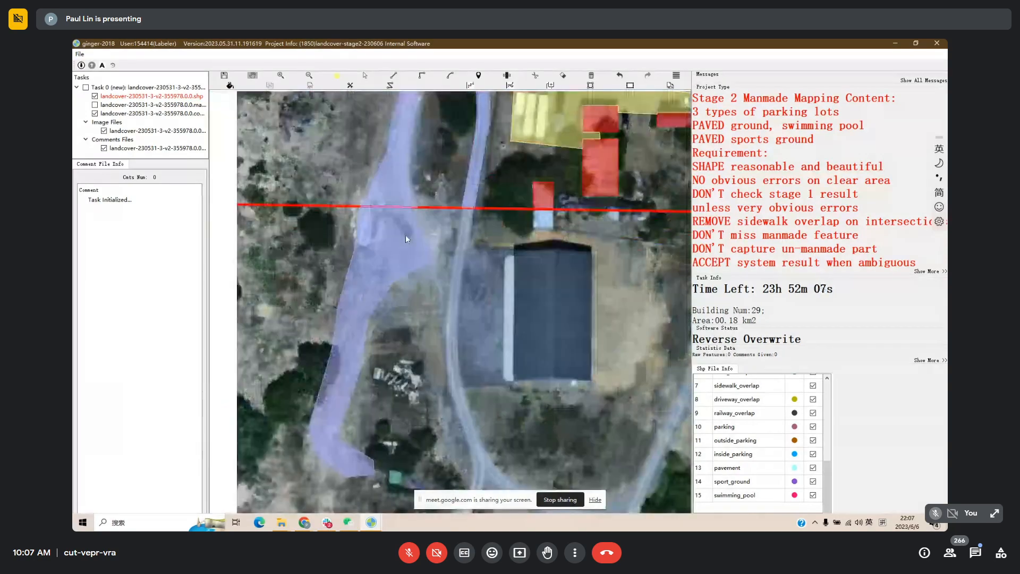
pyautogui.click(408, 164)
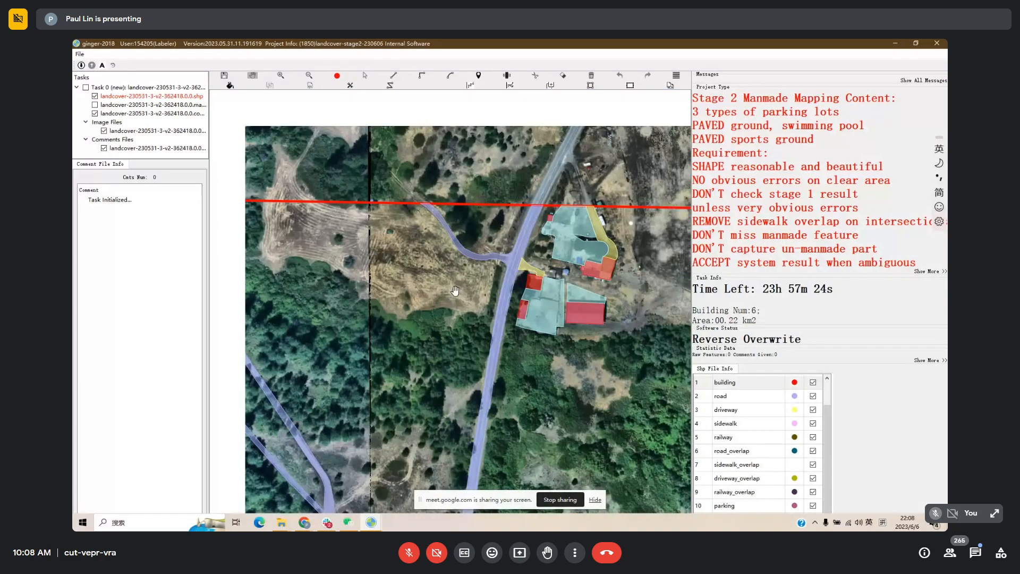
# Compare the mapped roads in the northern and western parts of the landcover tile with the bare aerial imagery.
pyautogui.press('space')
pyautogui.press('space')
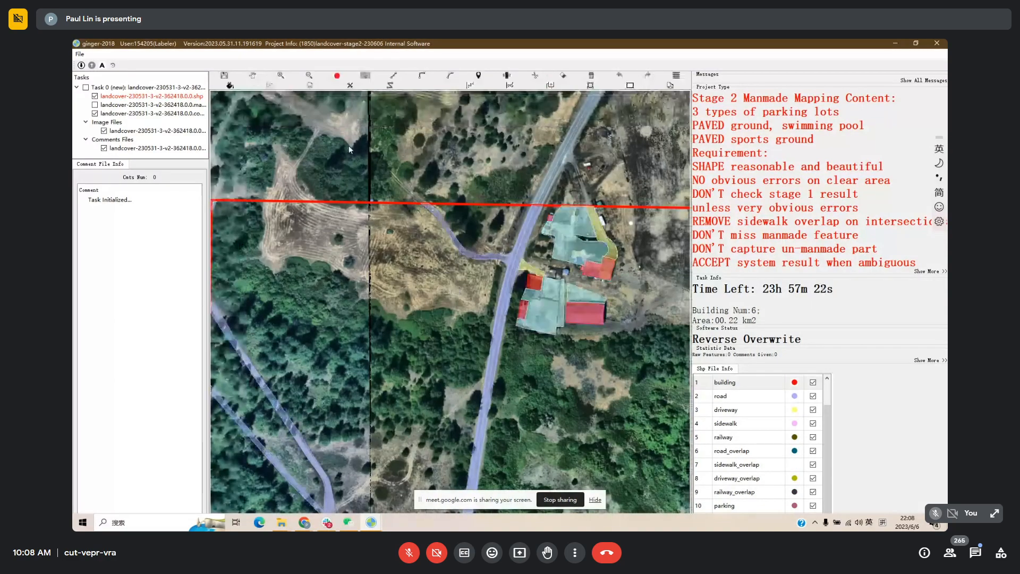
pyautogui.press('space')
pyautogui.press('space')
pyautogui.moveTo(368, 169); pyautogui.dragTo(430, 240)
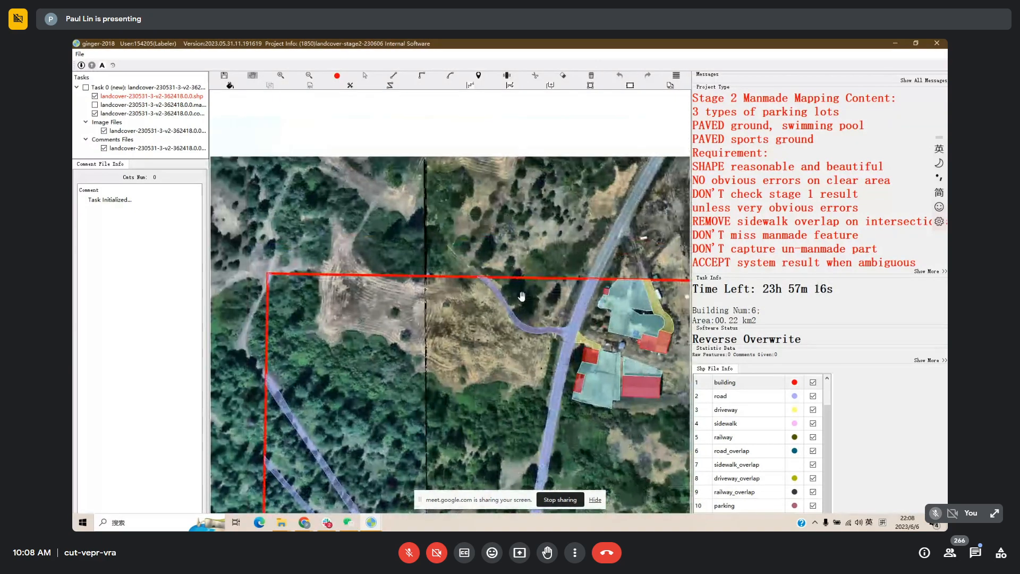
pyautogui.press('s')
pyautogui.moveTo(458, 248); pyautogui.dragTo(510, 314)
pyautogui.press('h')
pyautogui.moveTo(511, 285); pyautogui.dragTo(506, 305)
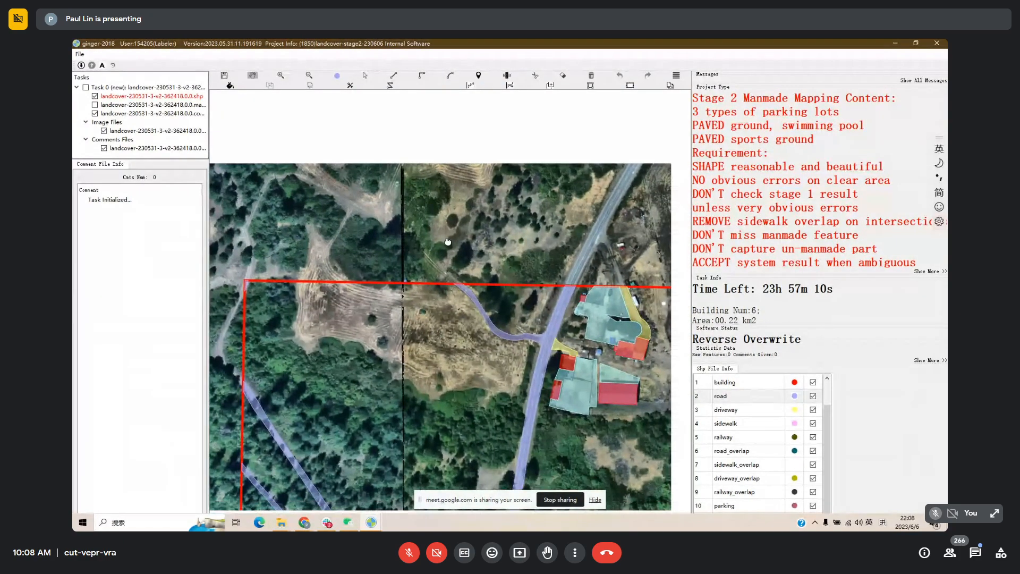
pyautogui.moveTo(448, 243); pyautogui.dragTo(422, 211)
pyautogui.moveTo(434, 272); pyautogui.dragTo(454, 200)
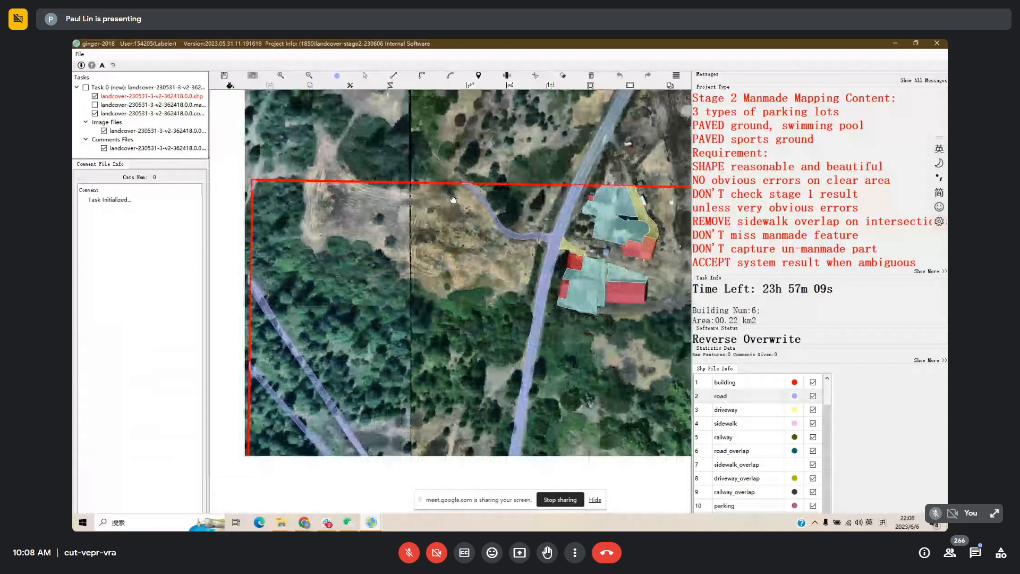
pyautogui.press('space')
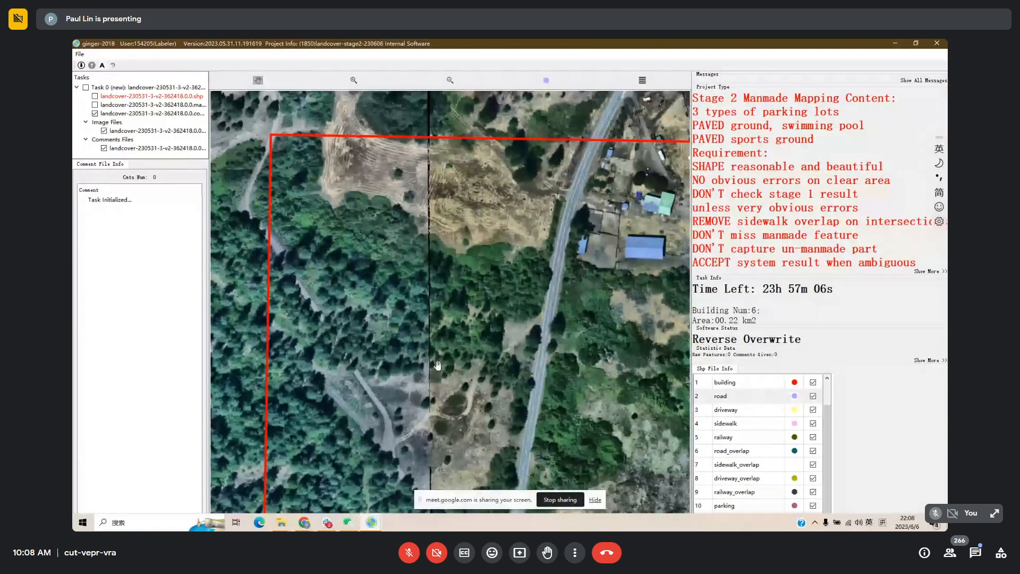
pyautogui.press('space')
pyautogui.scroll(-2, 358, 289)
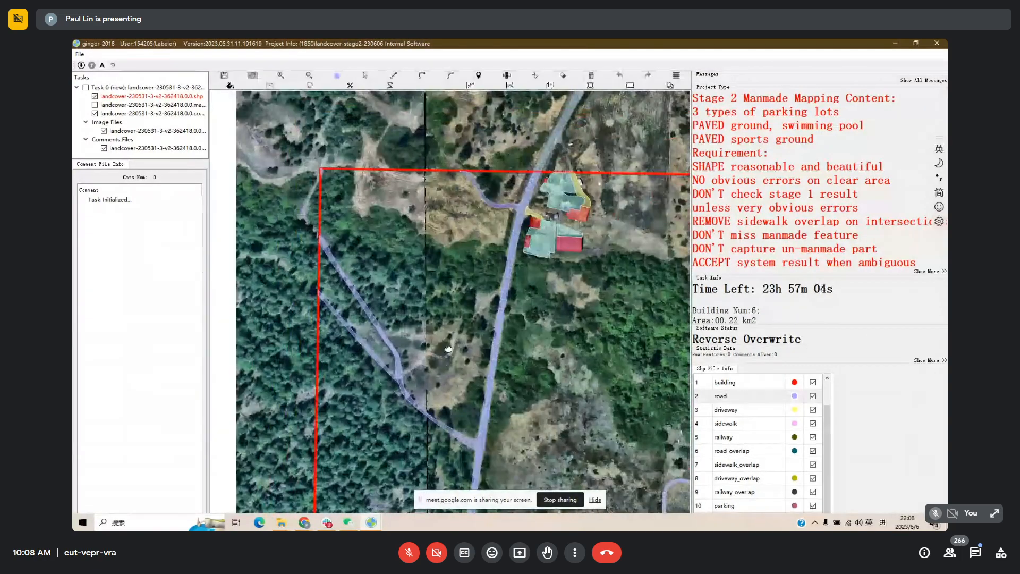
pyautogui.moveTo(371, 94); pyautogui.dragTo(376, 119)
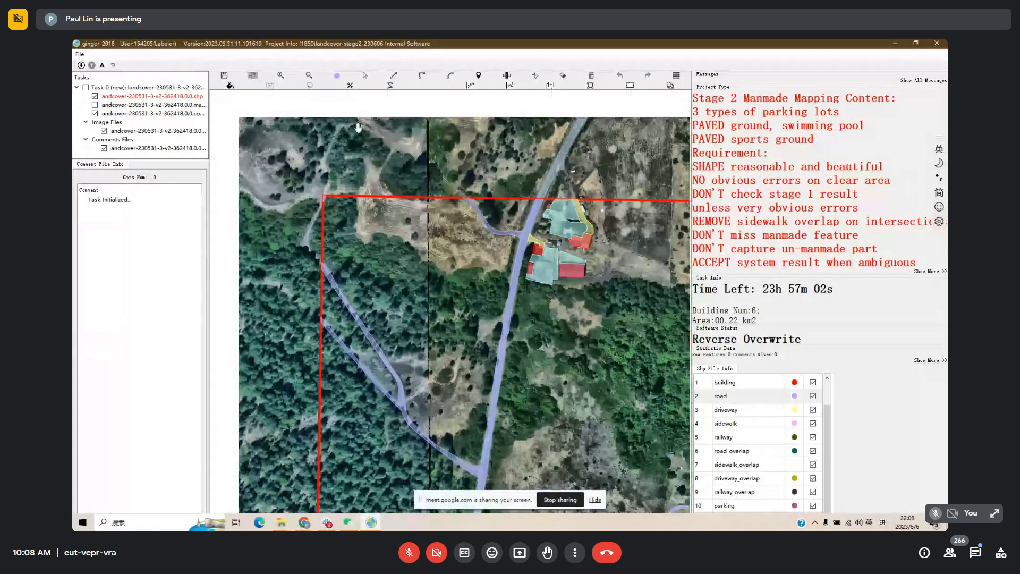
pyautogui.moveTo(506, 215); pyautogui.dragTo(421, 210)
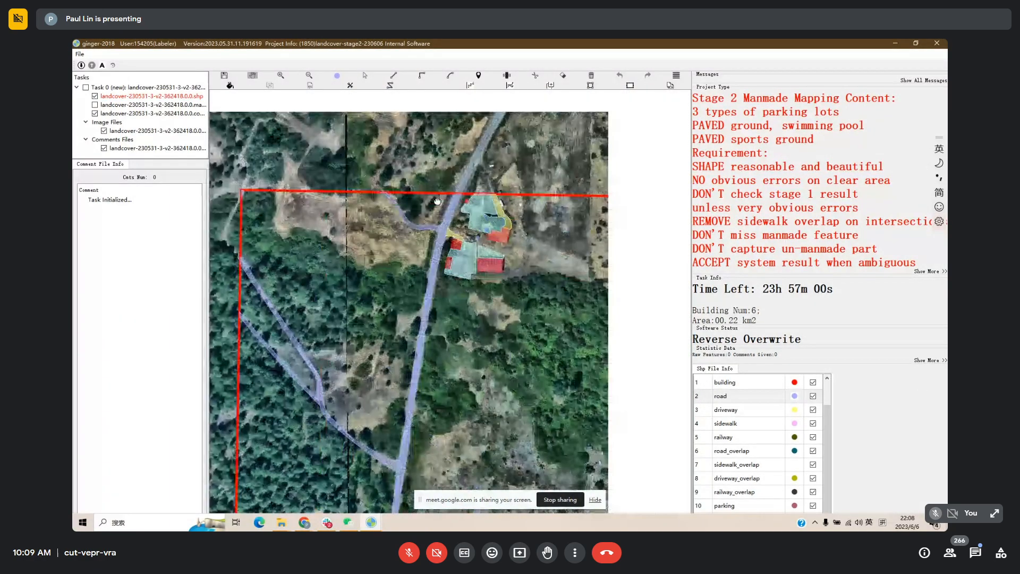
# Check the buildings, driveways and pavement beside the main road near the northern boundary against the bare imagery.
pyautogui.scroll(2, 425, 211)
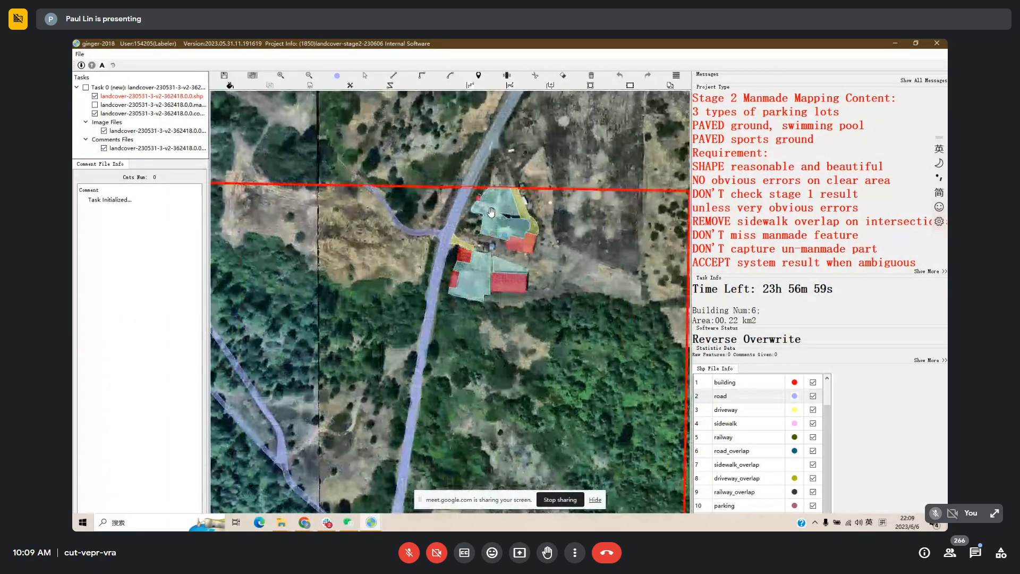
pyautogui.scroll(3, 491, 212)
pyautogui.moveTo(517, 225); pyautogui.dragTo(483, 250)
pyautogui.press('space')
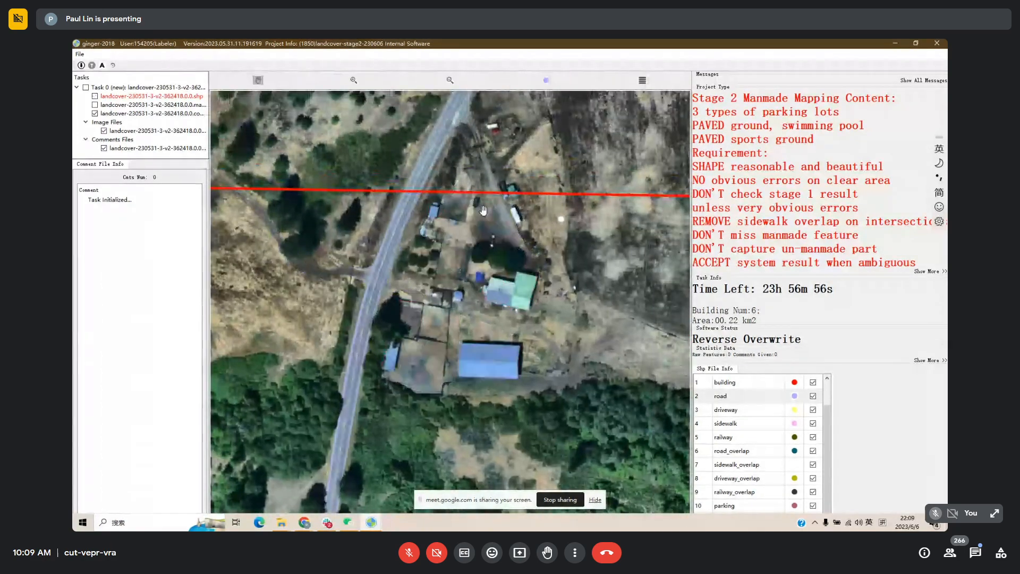
pyautogui.press('space')
pyautogui.press('space')
pyautogui.press('space')
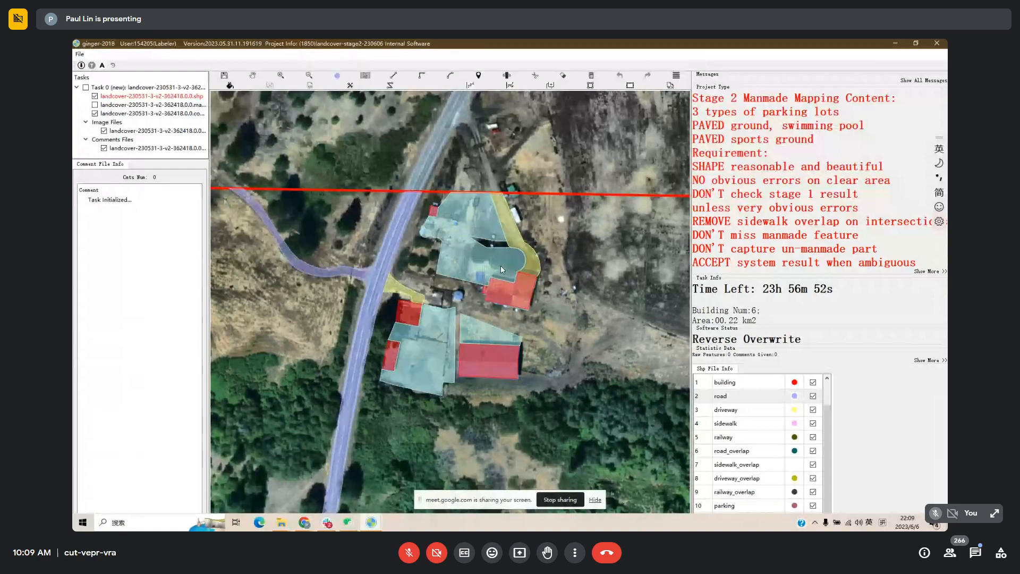
# Fill the dark unmapped gap inside the northern property's pavement, next to the curved driveway.
pyautogui.scroll(2, 500, 266)
pyautogui.press('space')
pyautogui.press('space')
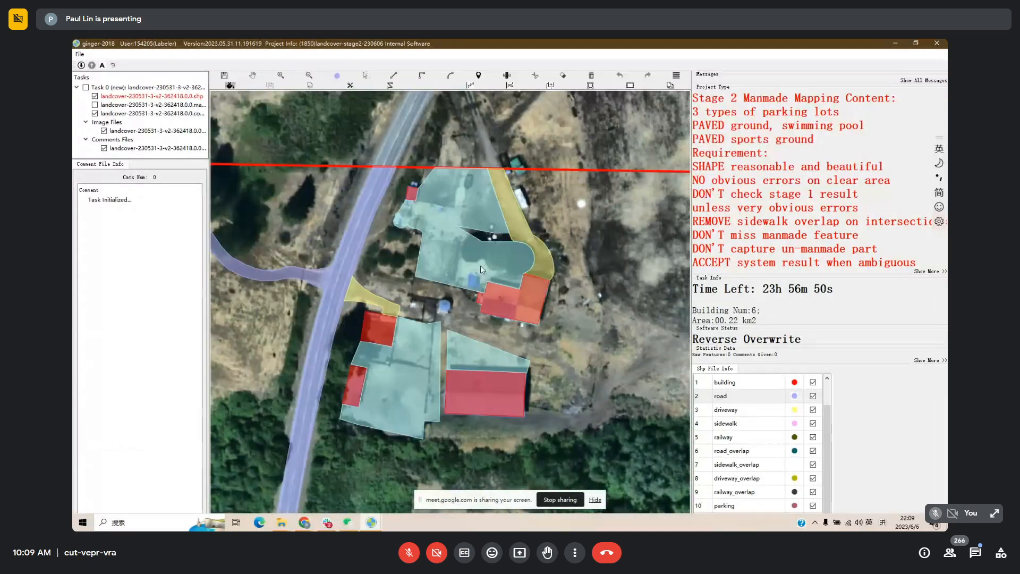
pyautogui.moveTo(463, 208); pyautogui.dragTo(489, 239)
pyautogui.press('m')
pyautogui.press('space')
pyautogui.press('space')
# Reshape the northern pavement's irregular west edge below the small building into a cleaner outline.
pyautogui.press('r')
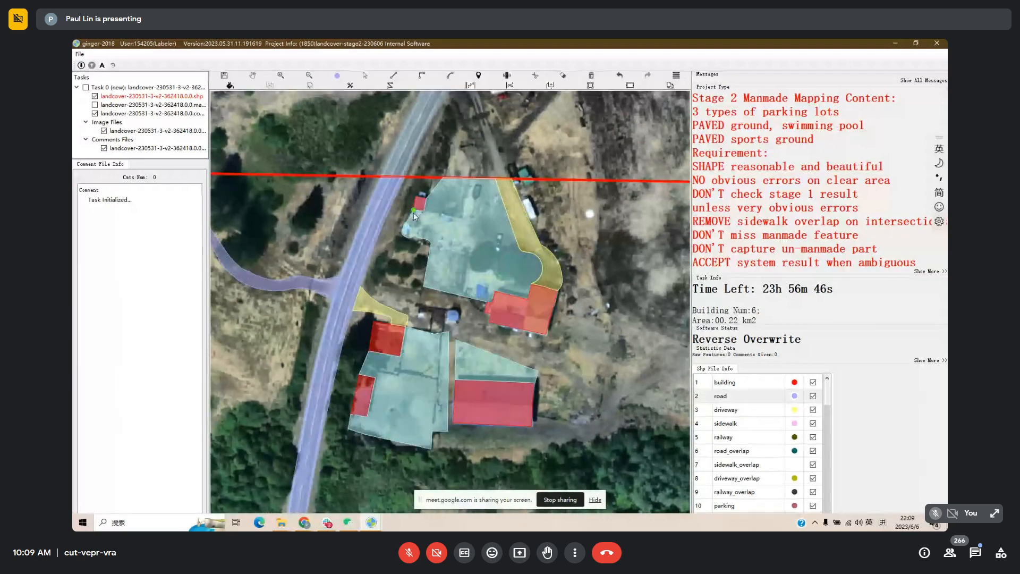
pyautogui.click(410, 235)
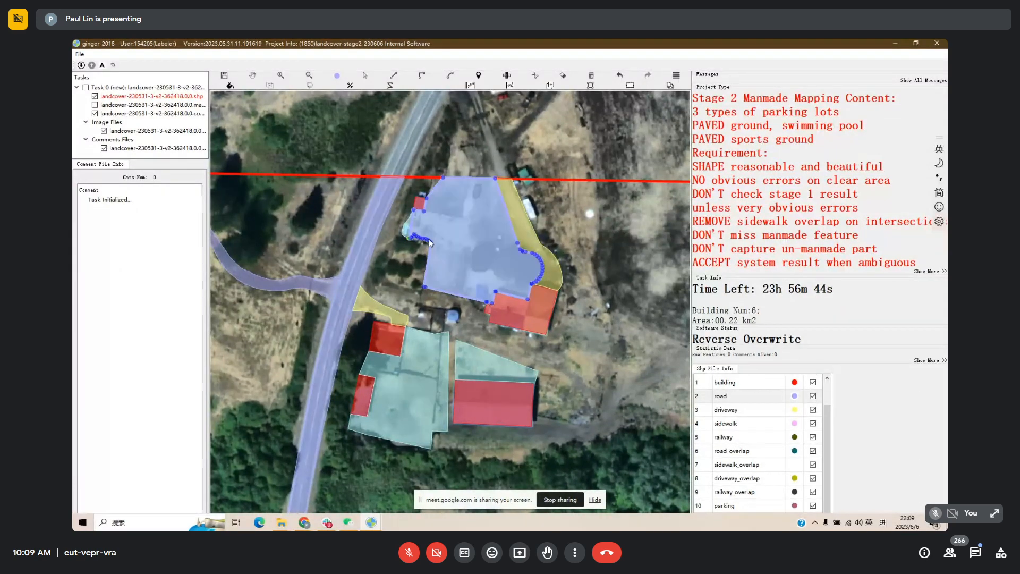
pyautogui.click(430, 240)
pyautogui.click(420, 238)
pyautogui.click(431, 244)
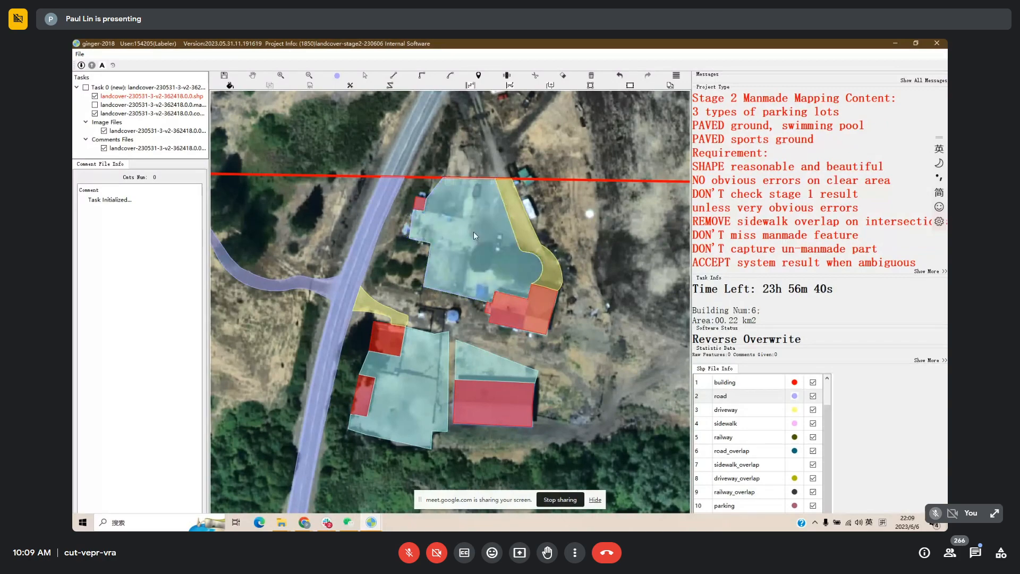
# Remove the pavement patch north of the long southern building and trim the neighbouring pavement's east edge to a straight line.
pyautogui.press('space')
pyautogui.press('space')
pyautogui.moveTo(472, 352); pyautogui.dragTo(540, 233)
pyautogui.press('space')
pyautogui.press('space')
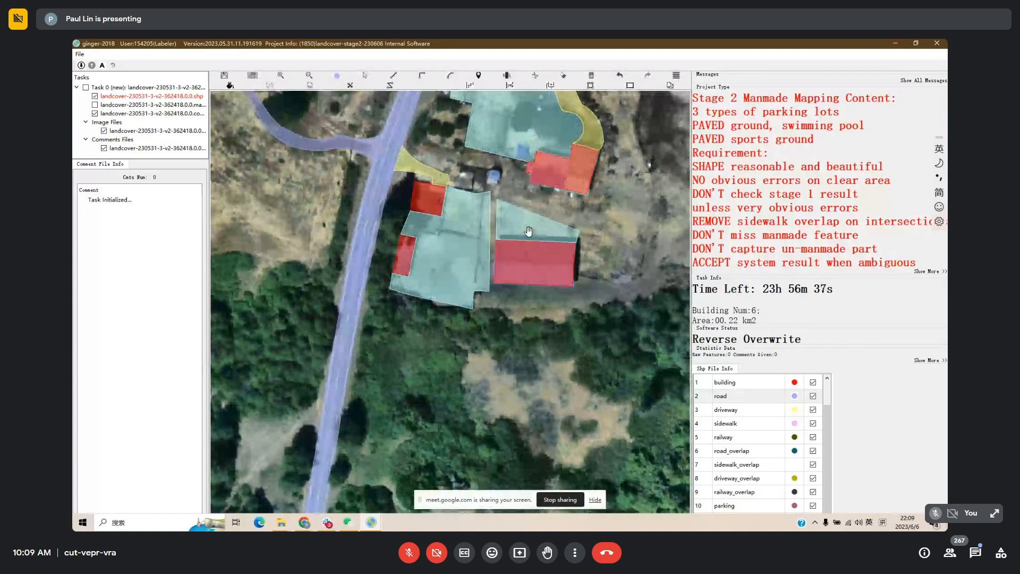
pyautogui.press('space')
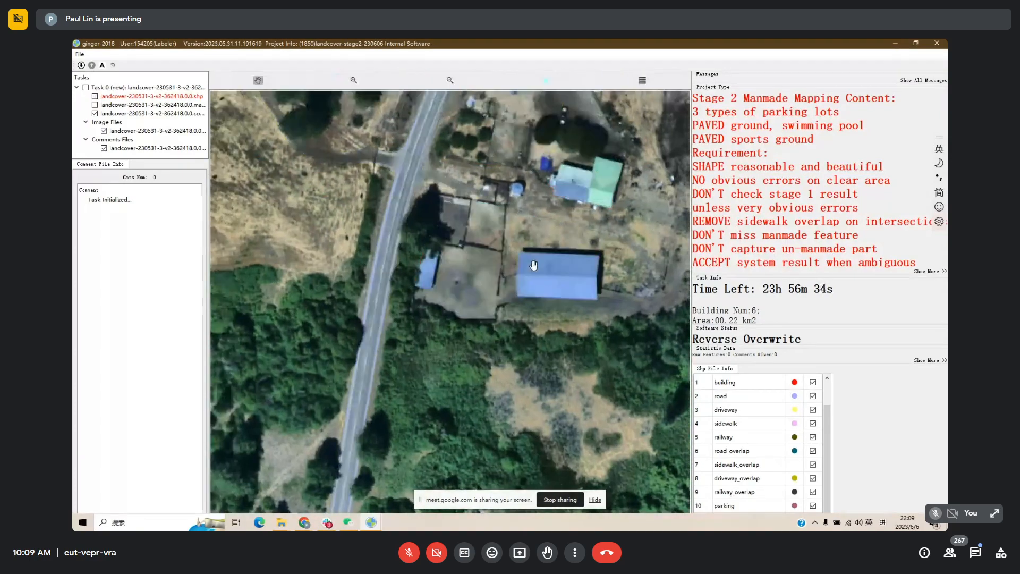
pyautogui.press('space')
pyautogui.press('space')
pyautogui.press('space')
pyautogui.click(498, 305)
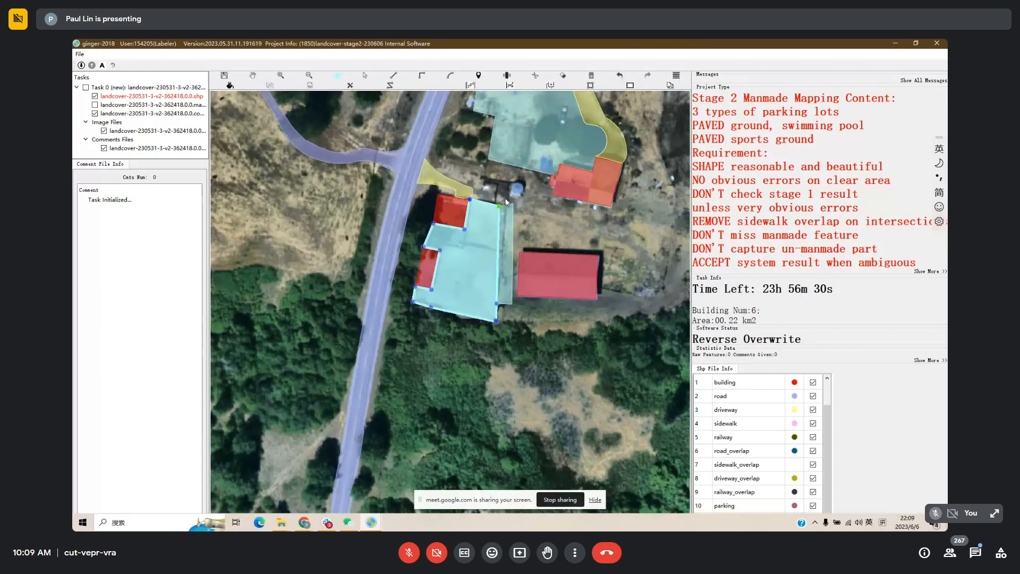
pyautogui.click(506, 205)
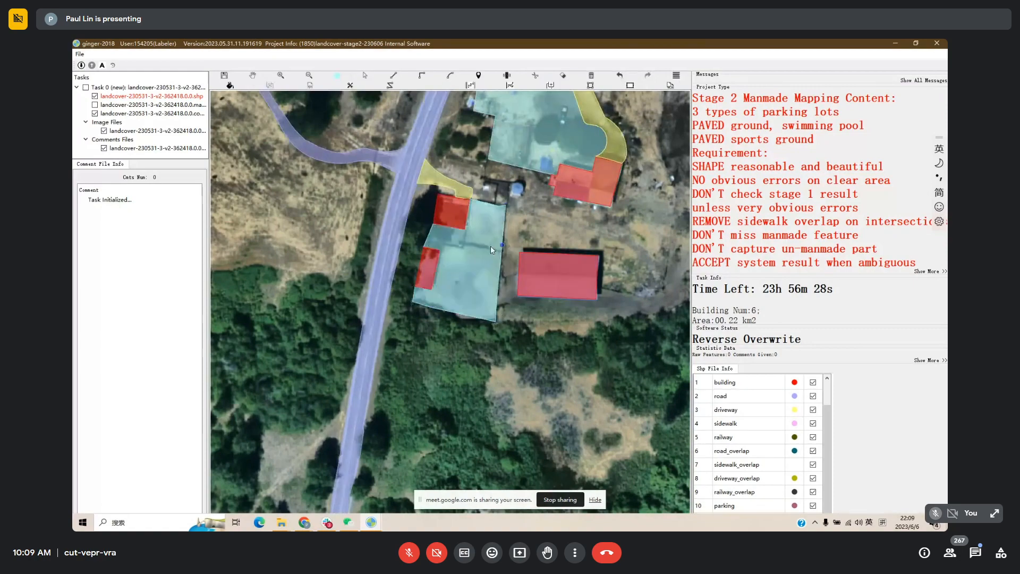
# Look over the rest of the tile down to the southern boundary for missing or wrong manmade features.
pyautogui.moveTo(491, 246); pyautogui.dragTo(398, 252)
pyautogui.scroll(-1, 497, 251)
pyautogui.scroll(-1, 455, 253)
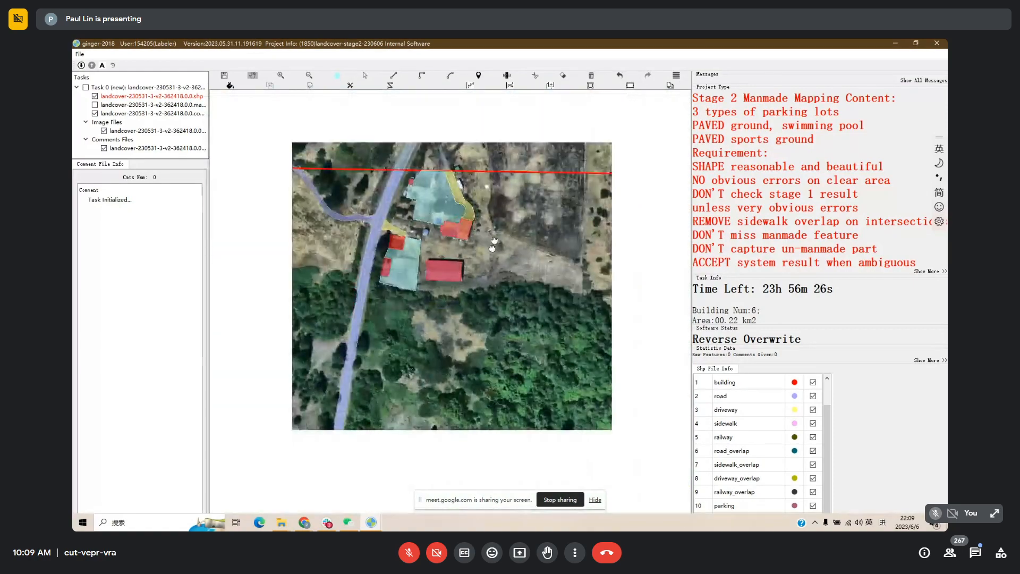
pyautogui.moveTo(496, 241); pyautogui.dragTo(526, 139)
pyautogui.moveTo(572, 213); pyautogui.dragTo(632, 81)
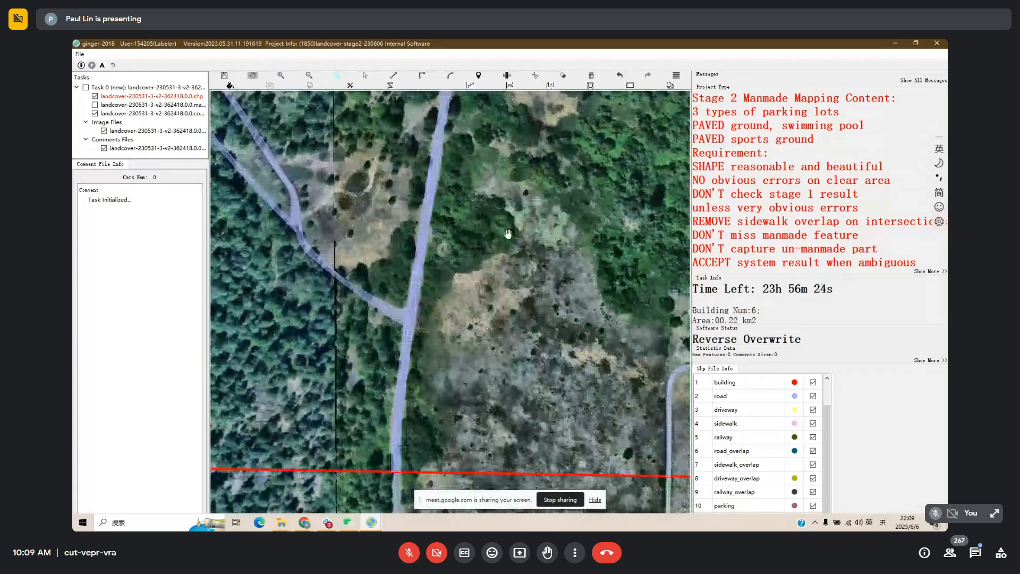
pyautogui.moveTo(508, 234); pyautogui.dragTo(371, 123)
pyautogui.moveTo(258, 206); pyautogui.dragTo(511, 282)
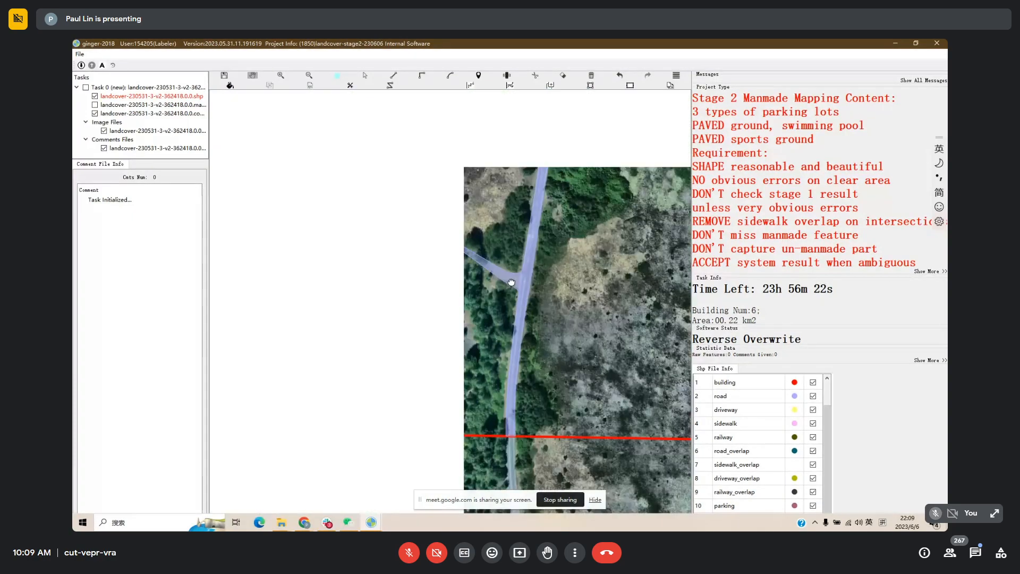
pyautogui.scroll(-1, 511, 282)
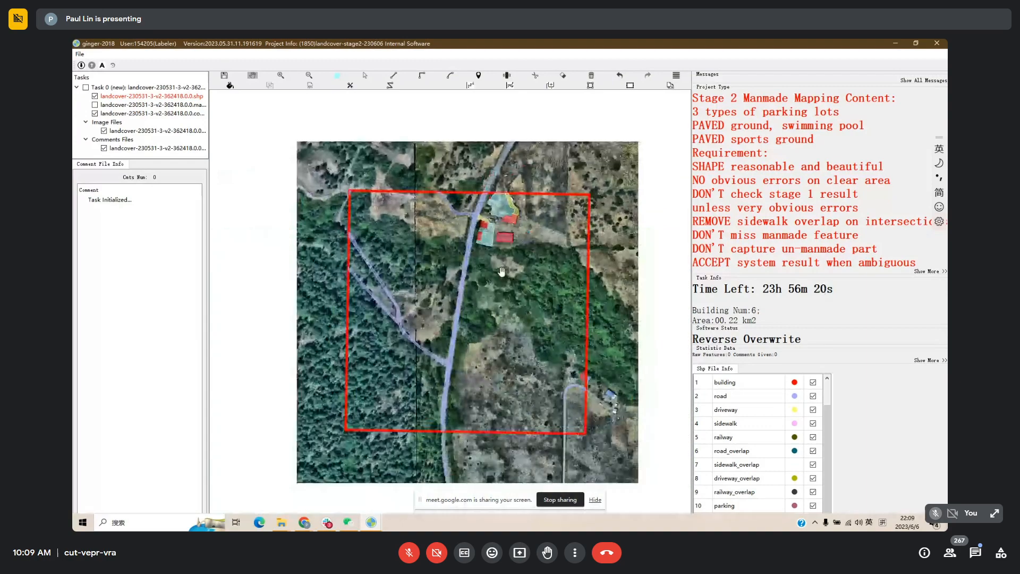
# Run the topology check on the landcover task and submit the task.
pyautogui.click(102, 65)
pyautogui.moveTo(447, 303); pyautogui.dragTo(473, 257)
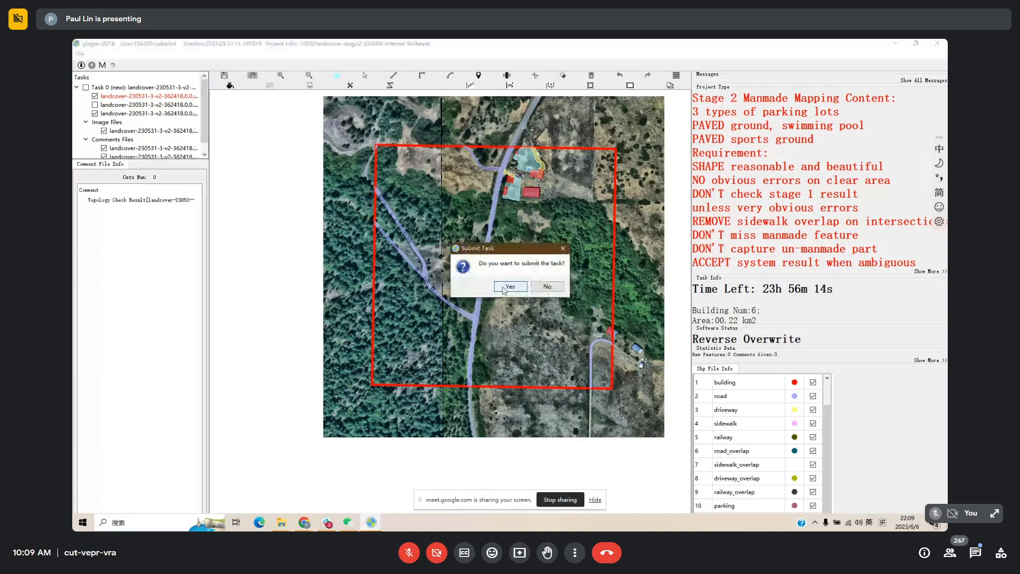
pyautogui.click(504, 291)
# Switch to the rural hillside tile's task window and examine its mapped roads, driveways and buildings up to the northern boundary.
pyautogui.moveTo(371, 523)
pyautogui.click(311, 501)
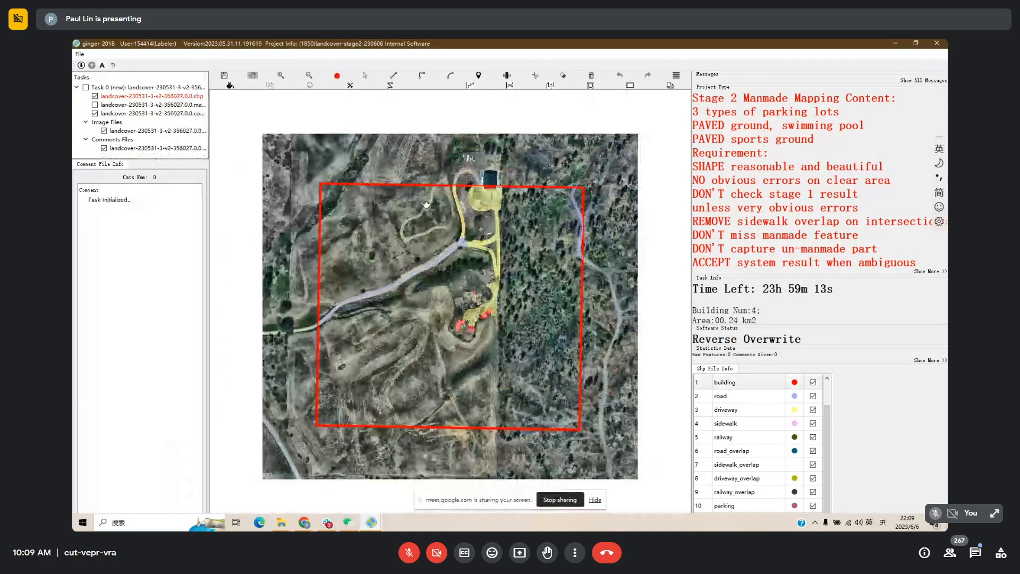
pyautogui.moveTo(426, 204); pyautogui.dragTo(458, 198)
pyautogui.scroll(3, 390, 294)
pyautogui.moveTo(365, 289); pyautogui.dragTo(355, 278)
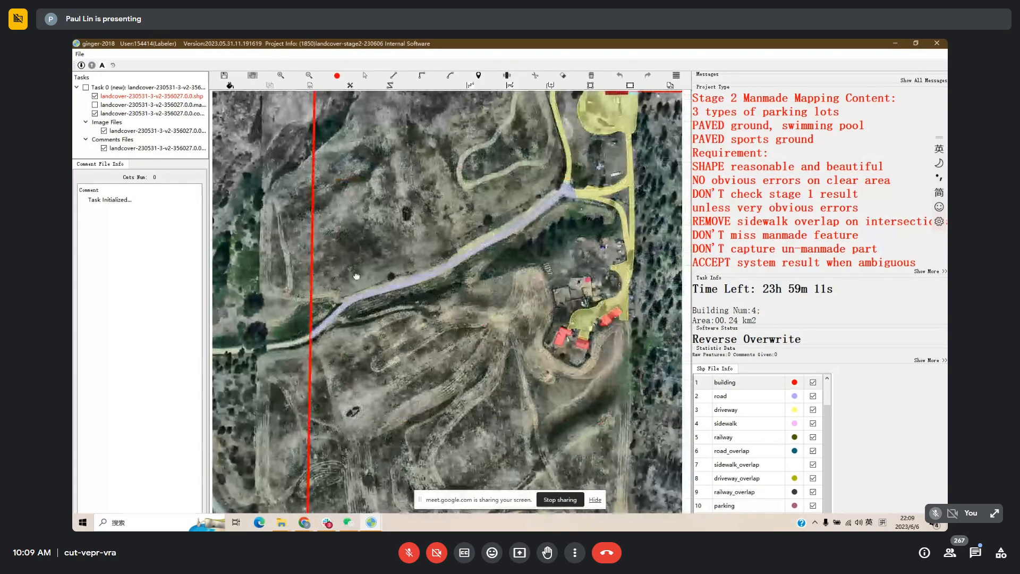
pyautogui.moveTo(620, 315); pyautogui.dragTo(455, 321)
pyautogui.scroll(3, 383, 231)
pyautogui.moveTo(382, 231); pyautogui.dragTo(394, 365)
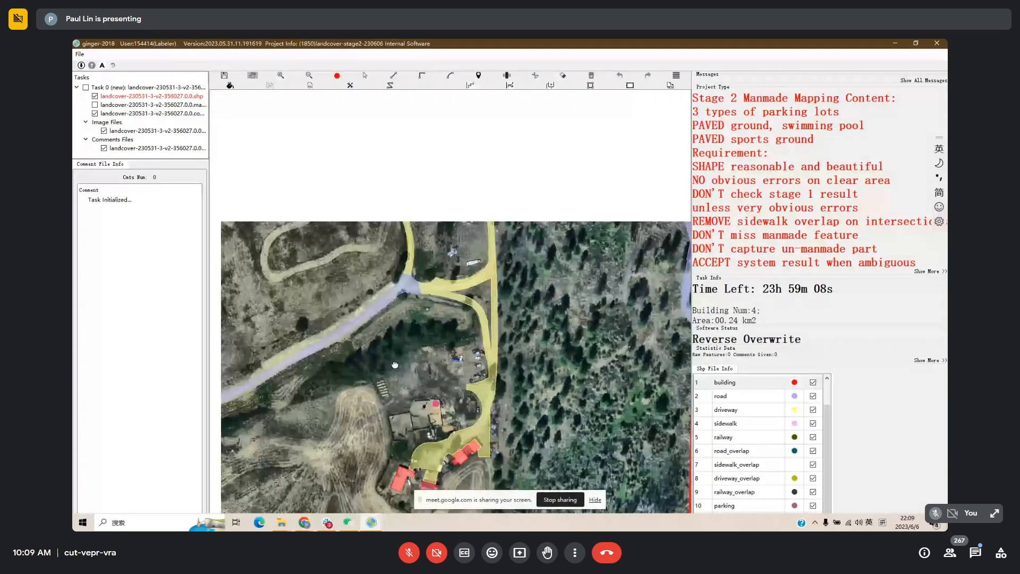
pyautogui.scroll(3, 498, 176)
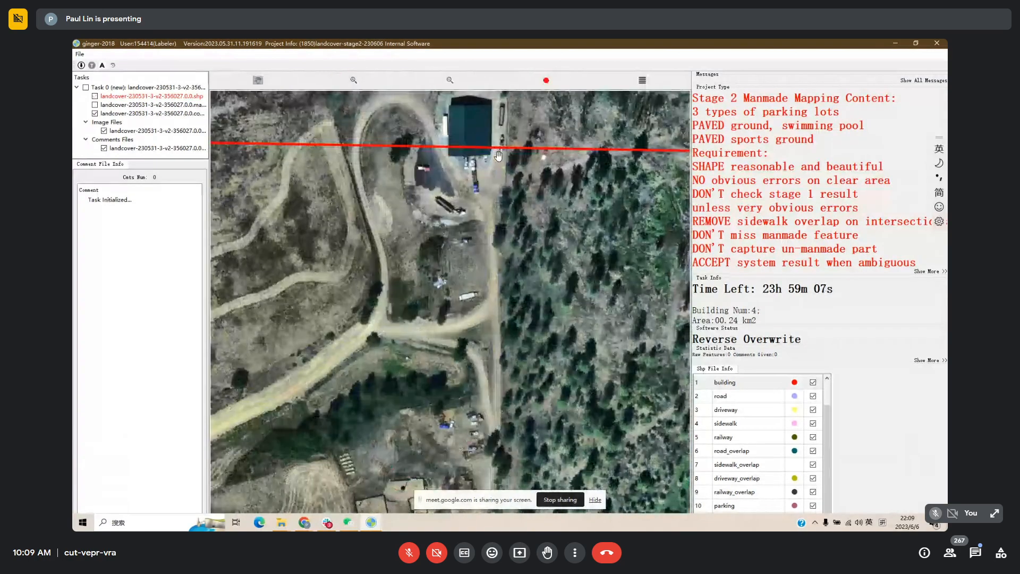
pyautogui.scroll(3, 498, 155)
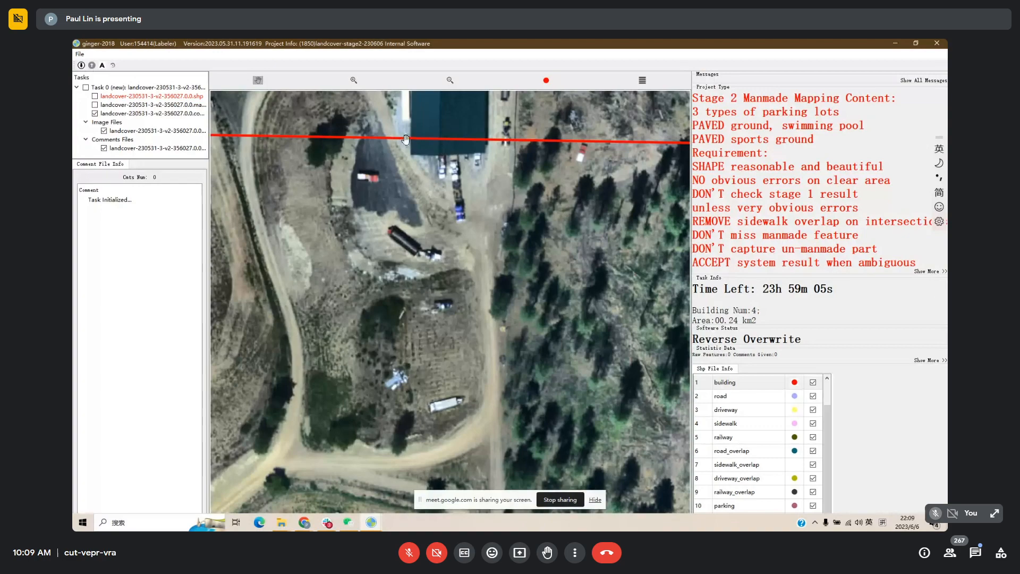
pyautogui.scroll(-3, 425, 203)
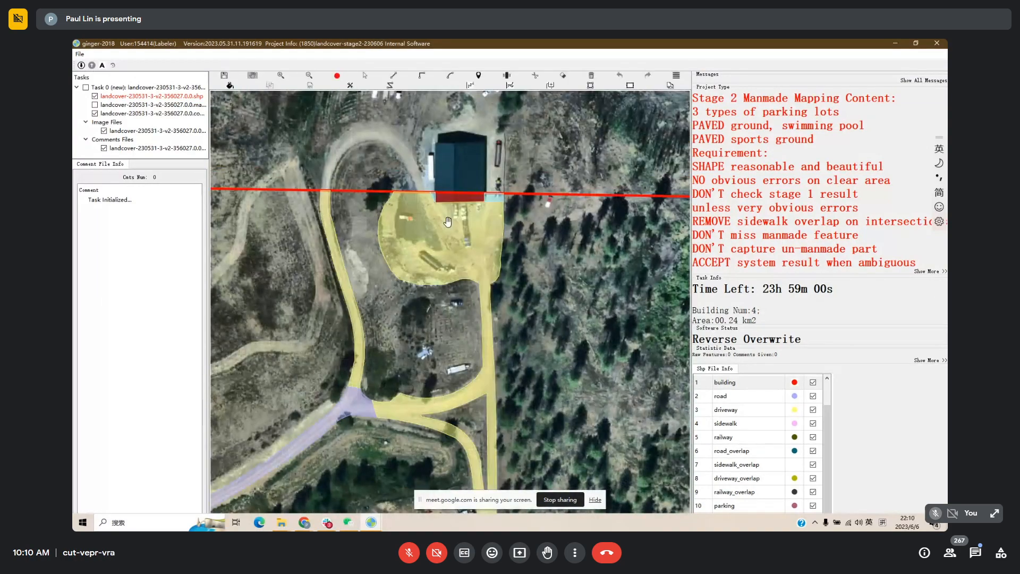
# Compare the wide driveway patch south of the large dark-roofed building with the bare imagery.
pyautogui.press('space')
pyautogui.press('space')
pyautogui.press('space')
pyautogui.press('space')
pyautogui.press('space')
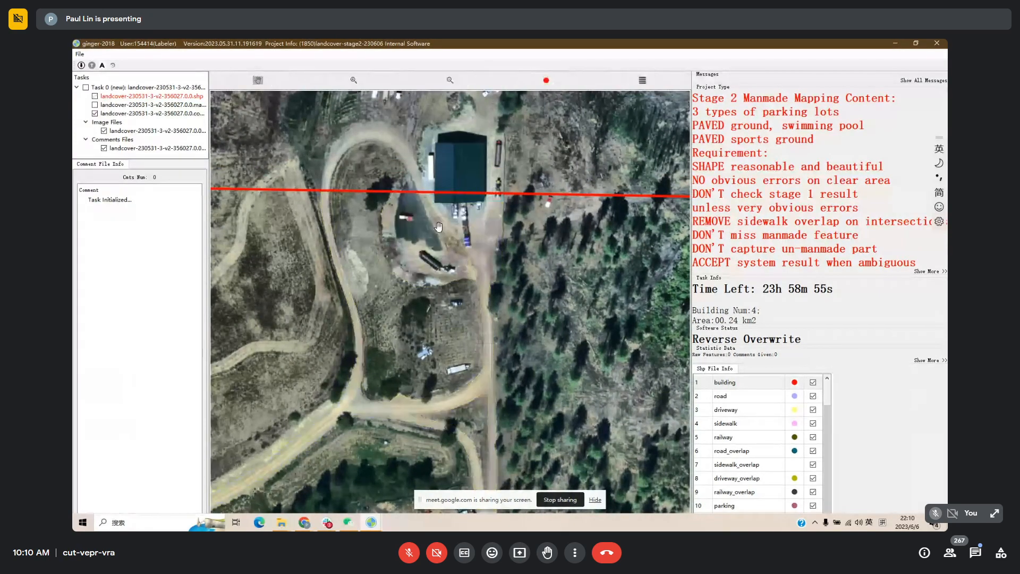
pyautogui.press('space')
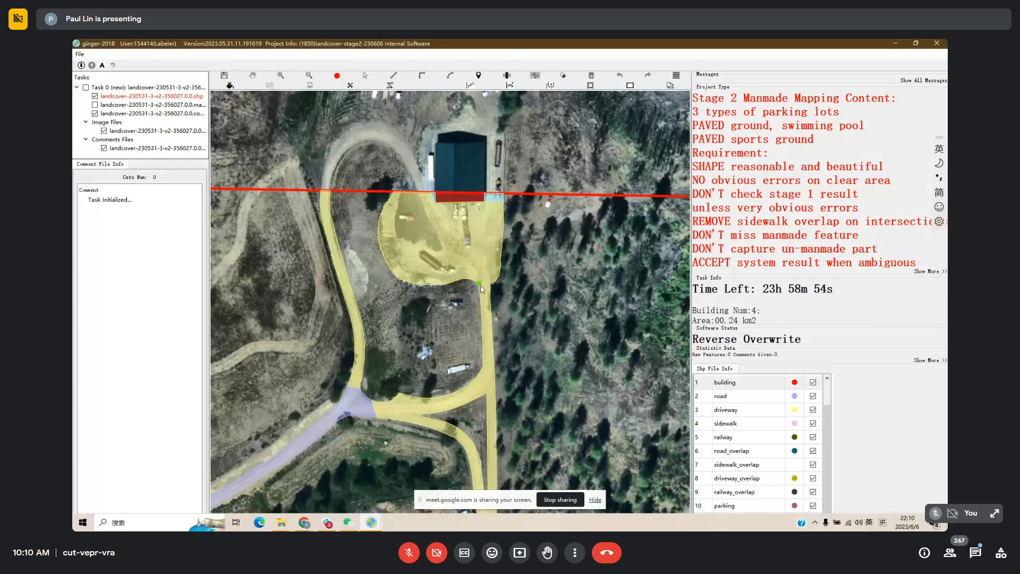
# Try removing the entire wide driveway patch south of the dark-roofed building.
pyautogui.click(429, 237)
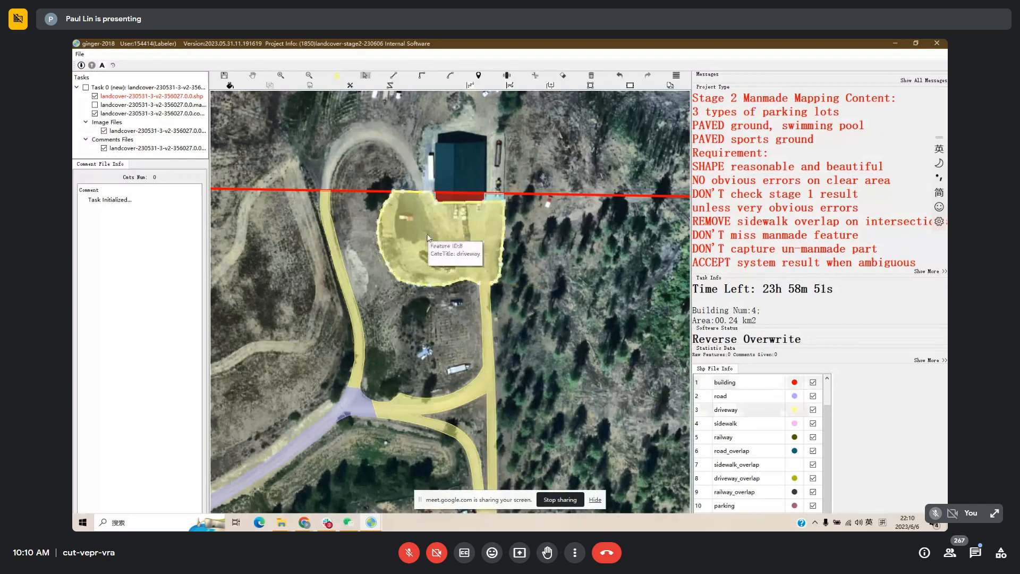
pyautogui.press('Delete')
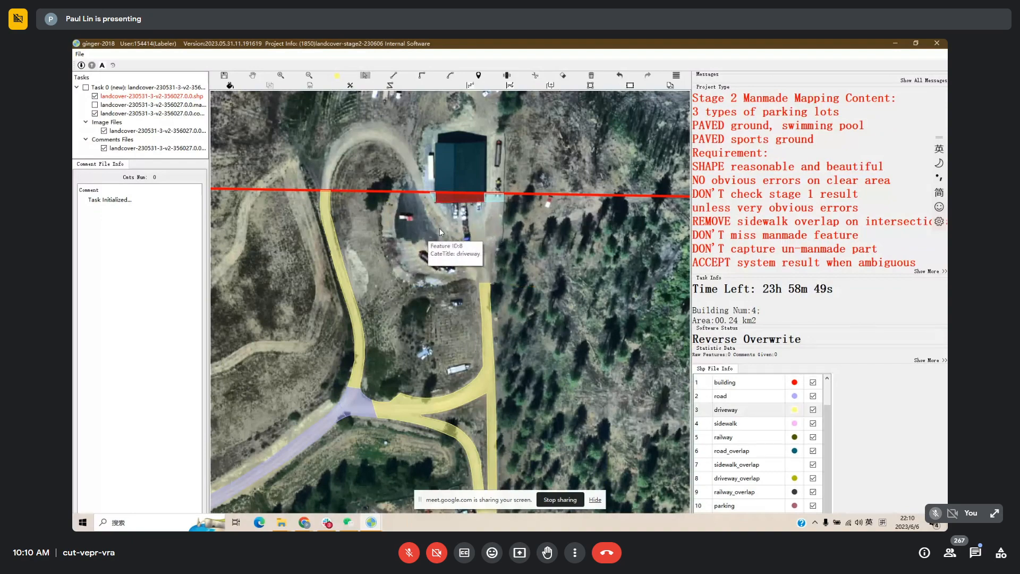
pyautogui.press('space')
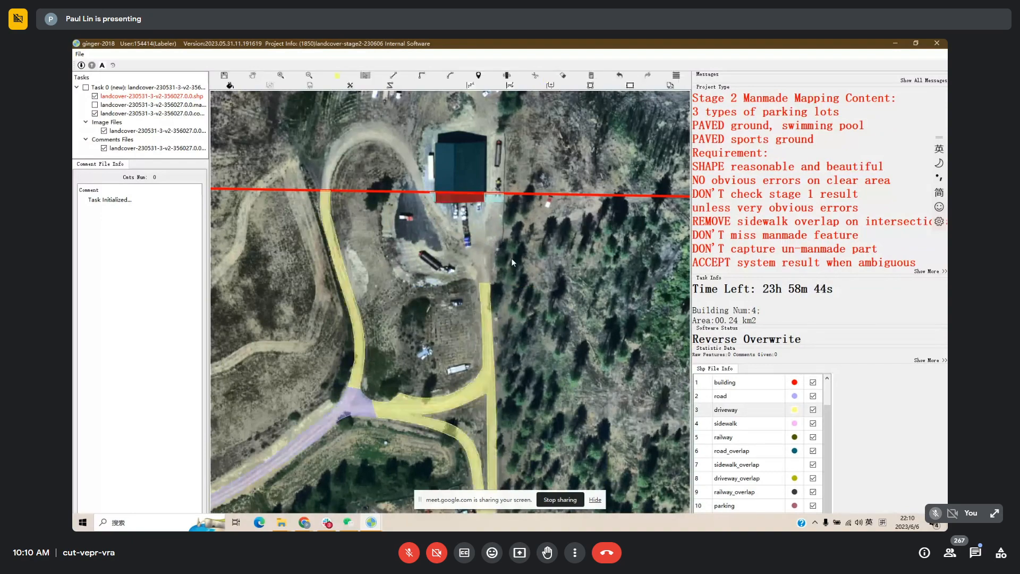
pyautogui.press('space')
pyautogui.press('space')
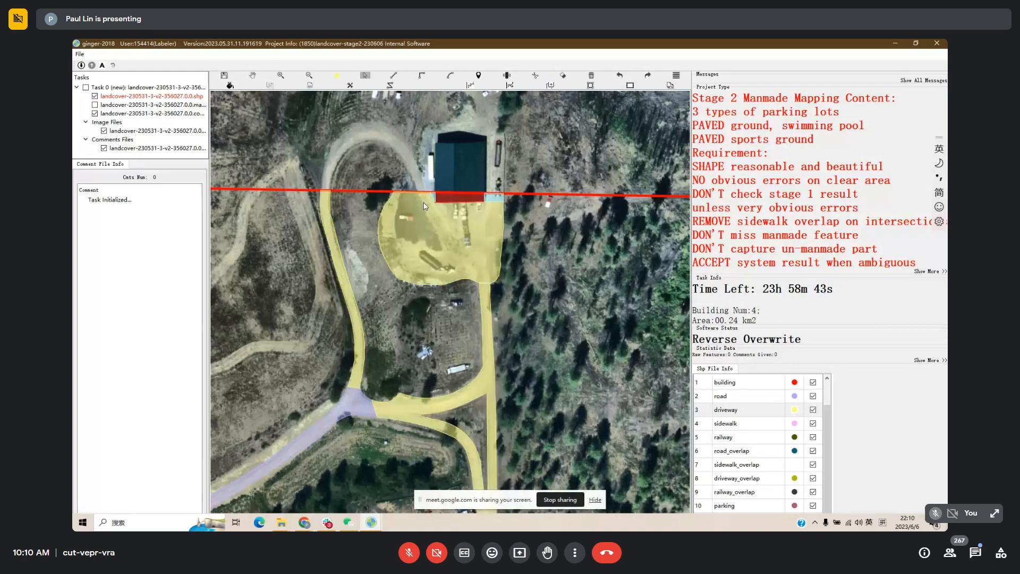
# Split the wide driveway patch along the curved eastern edge of the dark yard, from its southern edge up past the tile boundary.
pyautogui.press('c')
pyautogui.click(418, 193)
pyautogui.click(415, 278)
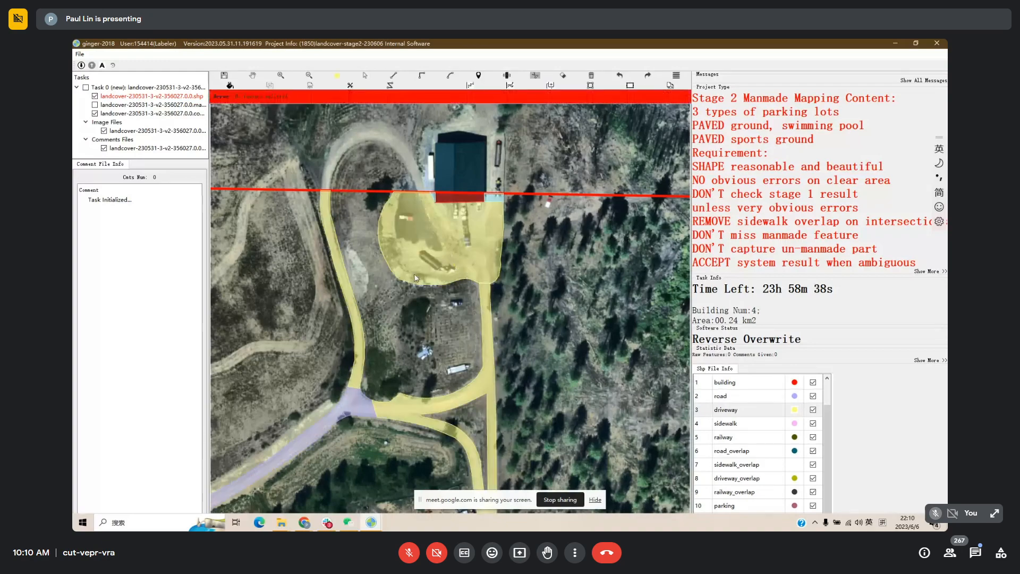
pyautogui.click(449, 259)
pyautogui.click(439, 246)
pyautogui.click(430, 230)
pyautogui.click(423, 215)
pyautogui.click(419, 201)
pyautogui.click(414, 179)
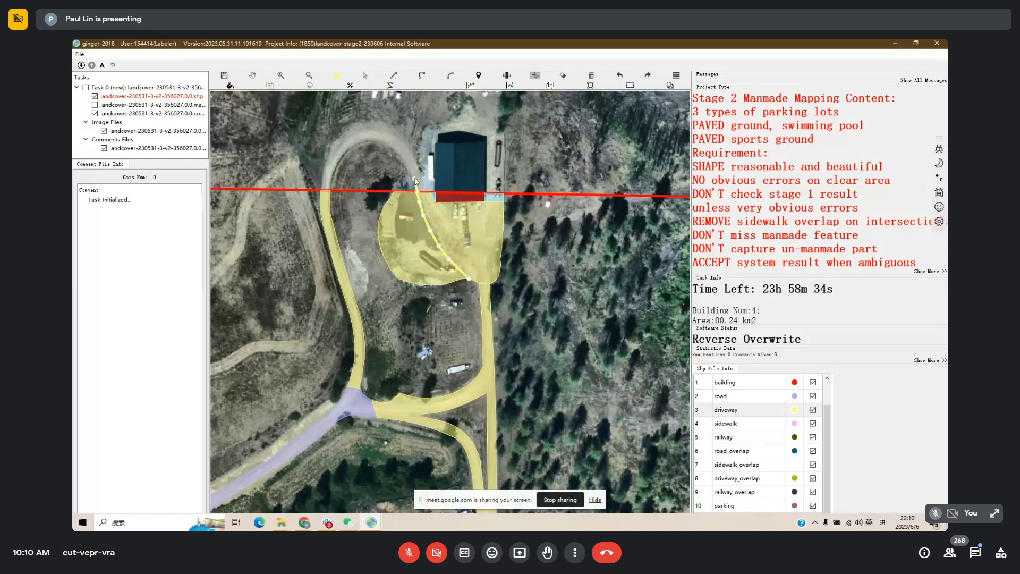
pyautogui.rightClick(415, 178)
pyautogui.press('space')
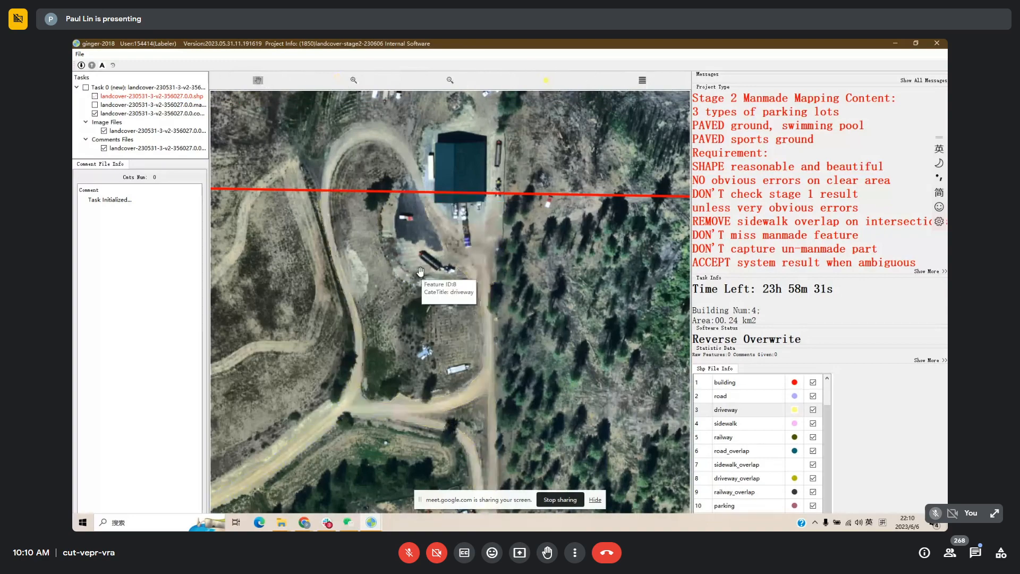
pyautogui.press('space')
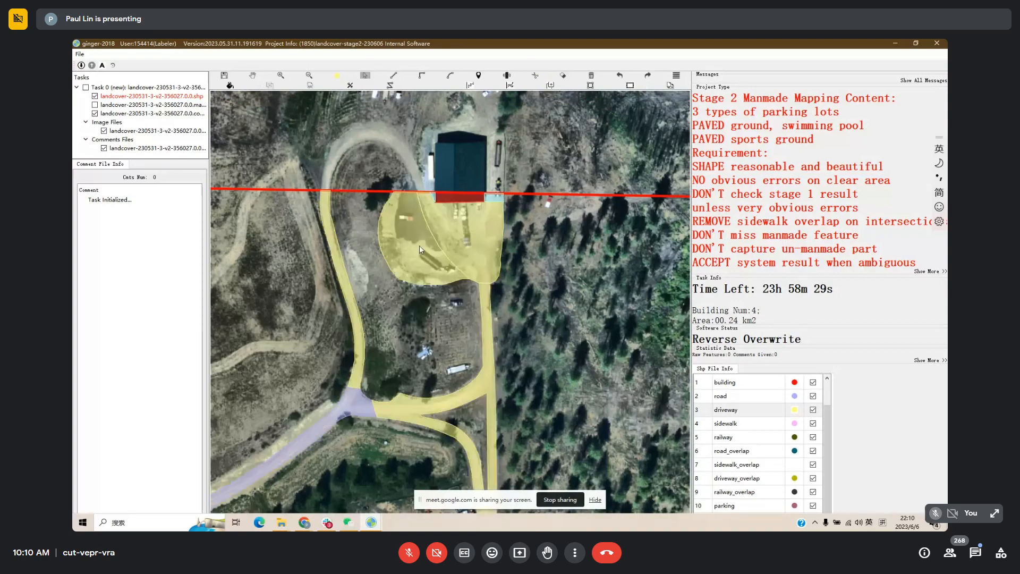
# Delete the western part of the split driveway patch that covers the dark yard and parked vehicles.
pyautogui.scroll(1, 419, 246)
pyautogui.click(419, 254)
pyautogui.press('Delete')
pyautogui.moveTo(461, 300); pyautogui.dragTo(431, 205)
pyautogui.scroll(-1, 431, 206)
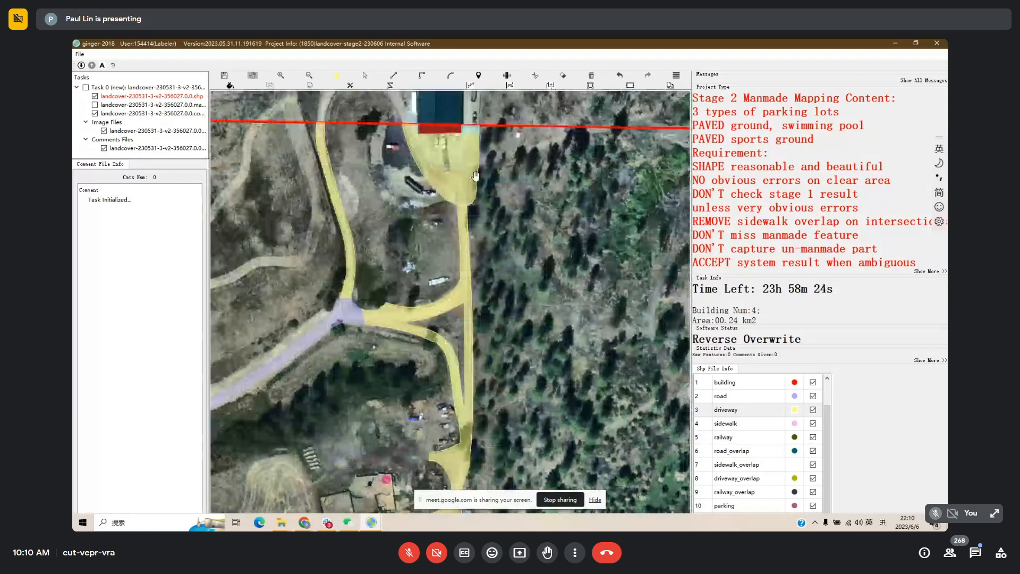
# Examine the driveways leading south and around the cluster of houses against the bare imagery.
pyautogui.press('space')
pyautogui.press('space')
pyautogui.moveTo(535, 283); pyautogui.dragTo(569, 174)
pyautogui.scroll(-1, 523, 242)
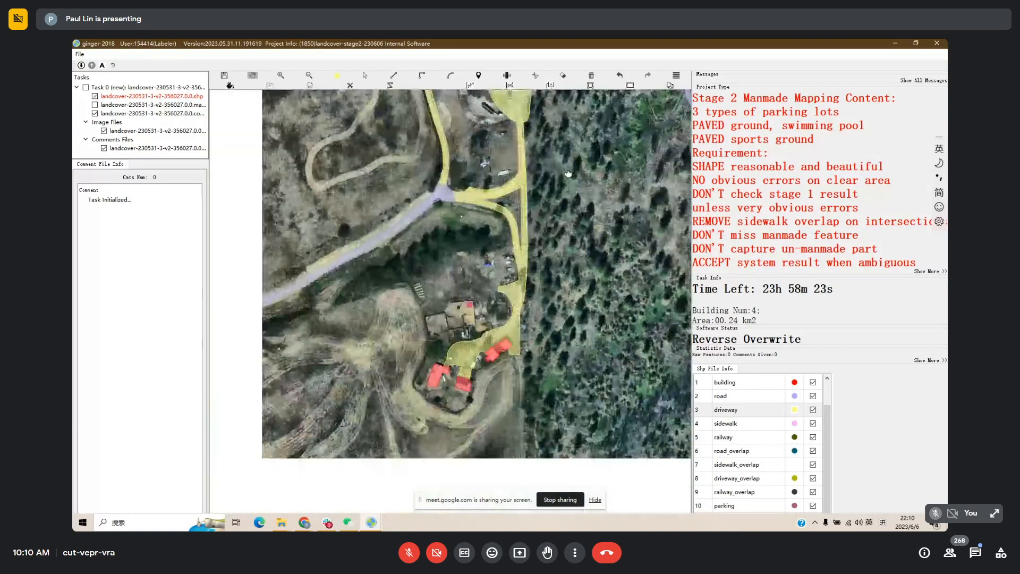
pyautogui.moveTo(571, 361); pyautogui.dragTo(470, 316)
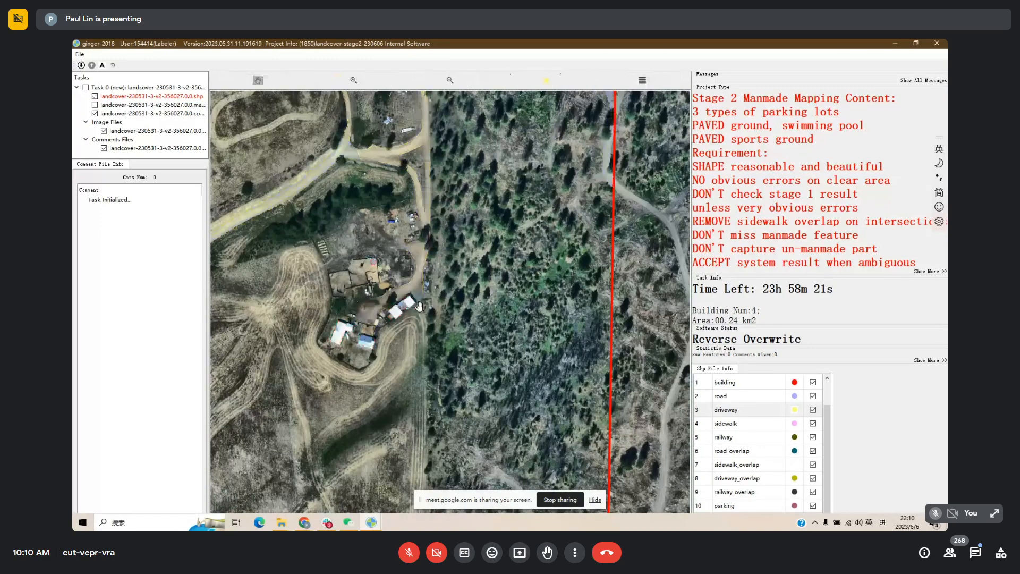
pyautogui.scroll(2, 359, 346)
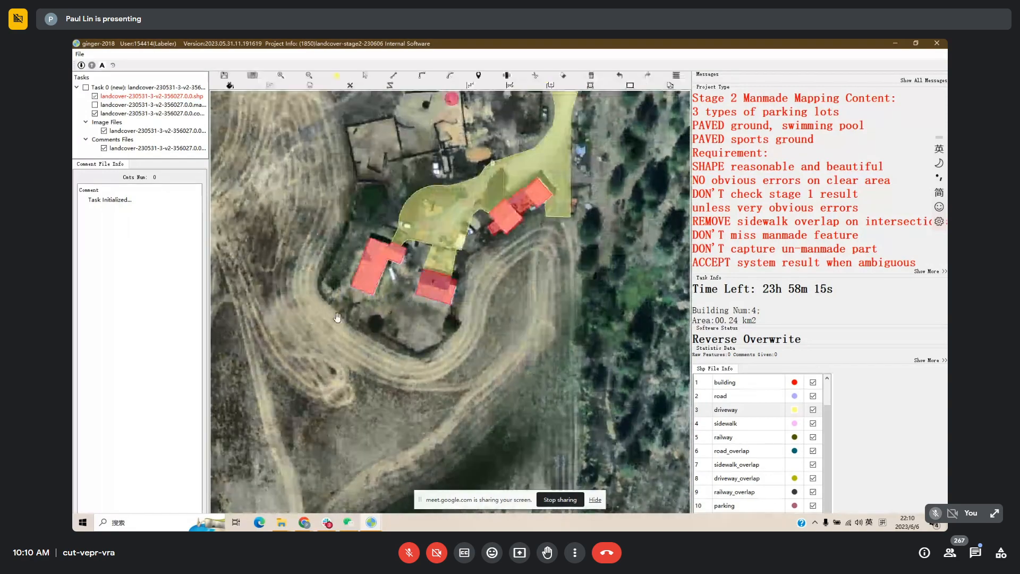
pyautogui.press('space')
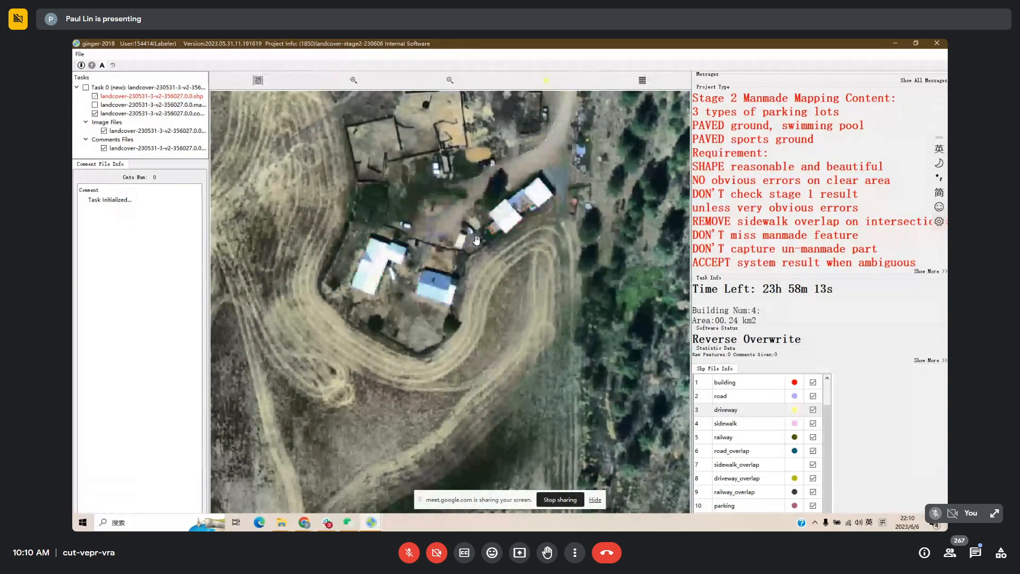
pyautogui.moveTo(476, 241); pyautogui.dragTo(422, 296)
pyautogui.press('space')
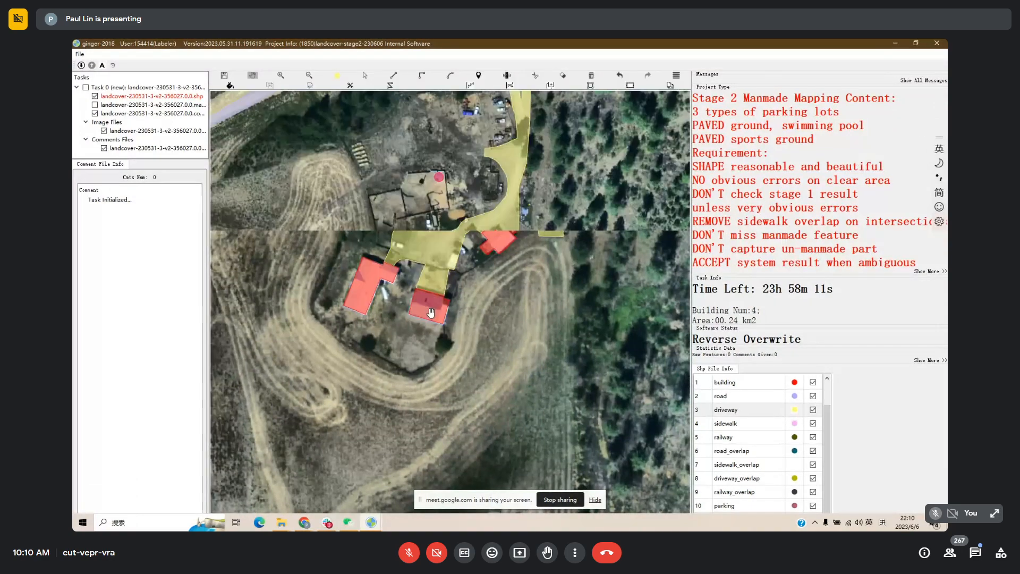
# Remove the small round pink feature from the fenced yard north of the houses.
pyautogui.scroll(-5, 422, 295)
pyautogui.scroll(5, 488, 214)
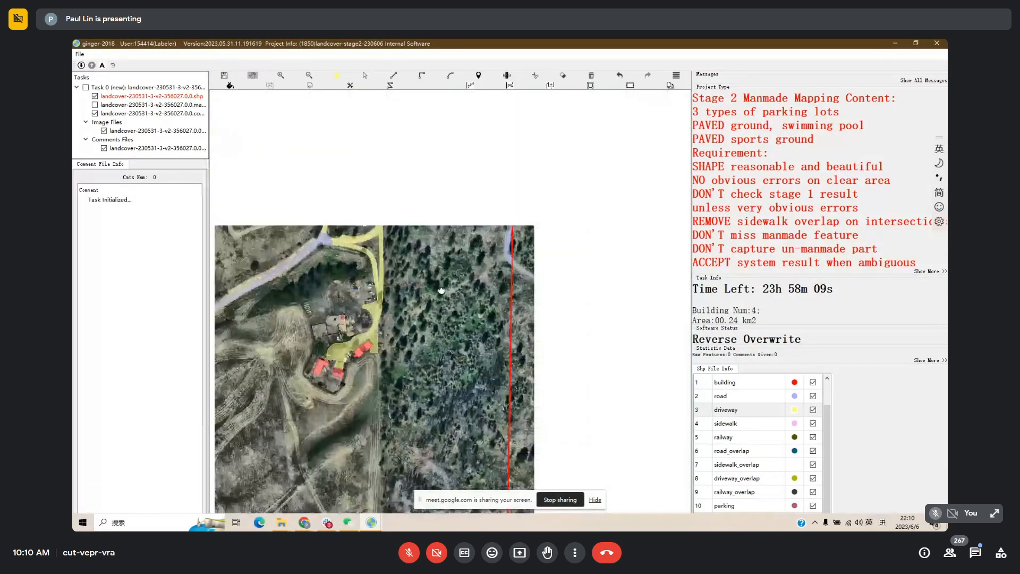
pyautogui.press('space')
pyautogui.scroll(4, 357, 326)
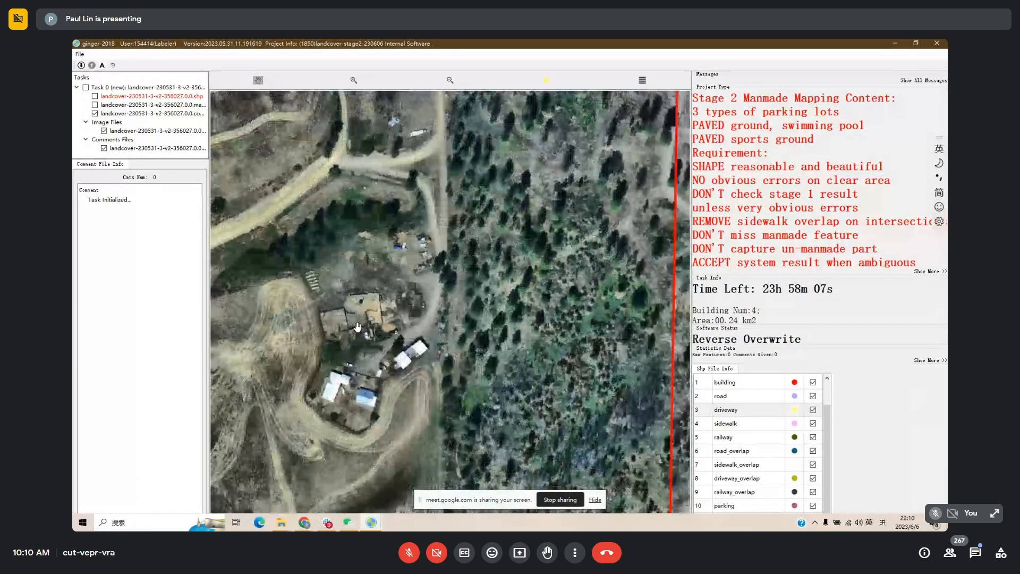
pyautogui.press('space')
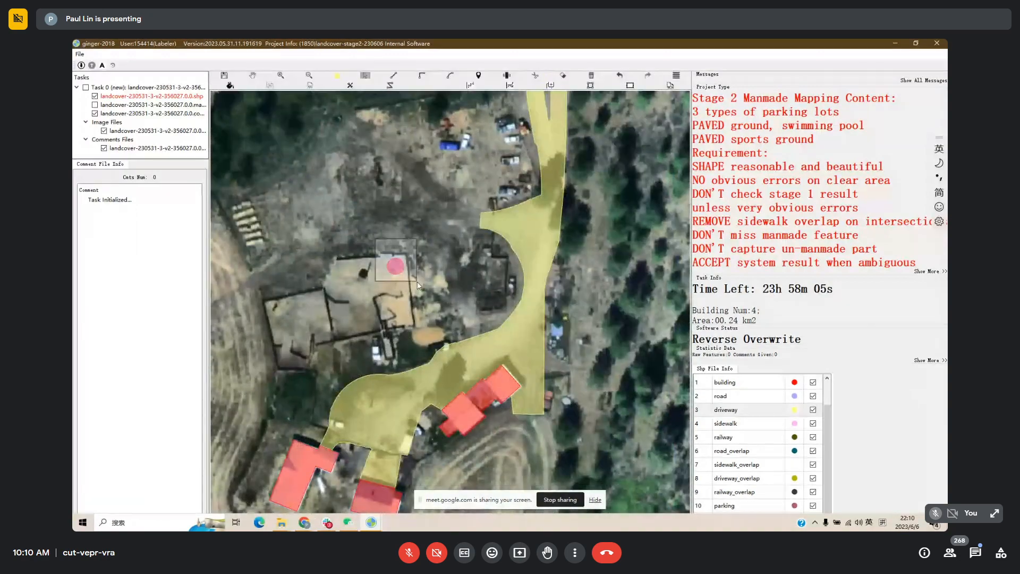
pyautogui.moveTo(391, 260); pyautogui.dragTo(388, 280)
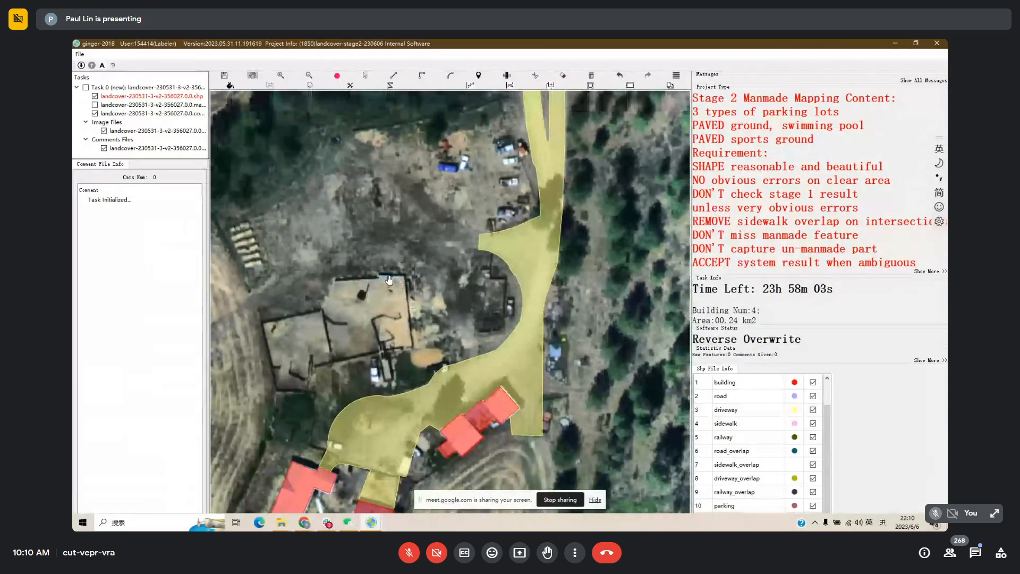
# Look over the tile's eastern forest, southern fields and overall extent for missing or wrong manmade features.
pyautogui.scroll(-4, 389, 281)
pyautogui.scroll(2, 370, 351)
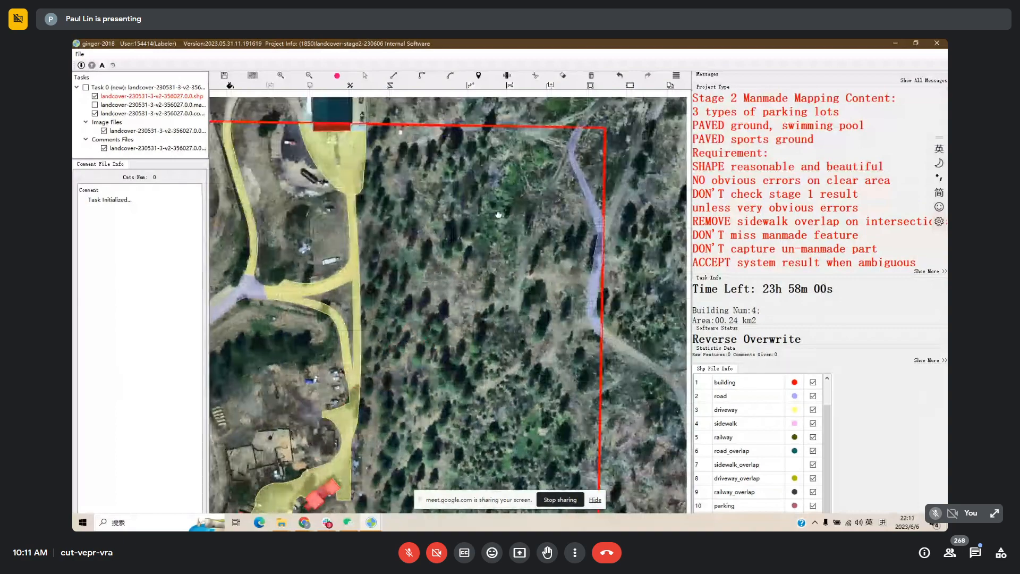
pyautogui.moveTo(412, 479); pyautogui.dragTo(490, 190)
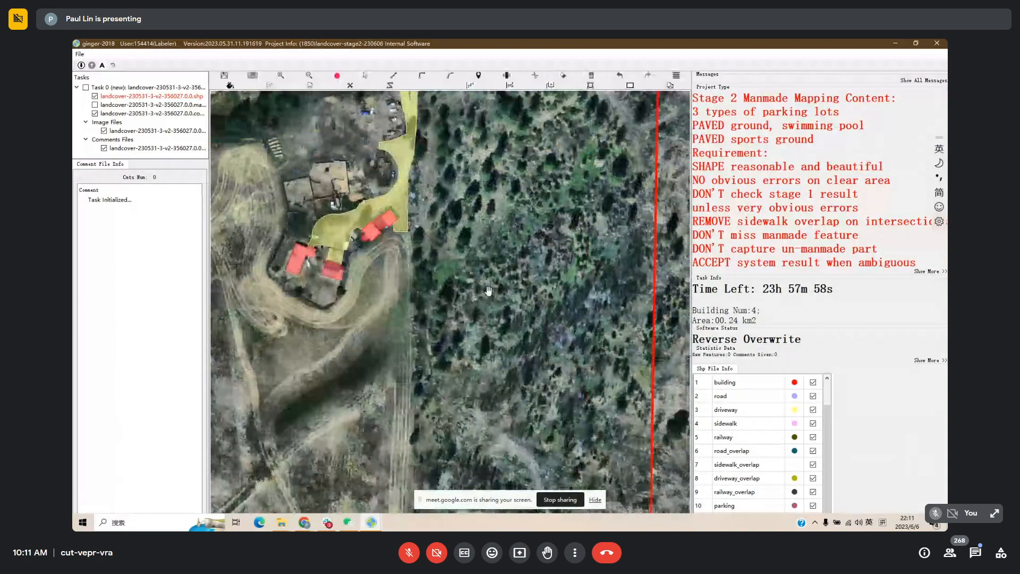
pyautogui.scroll(-1, 488, 291)
pyautogui.moveTo(435, 271); pyautogui.dragTo(587, 350)
pyautogui.scroll(-2, 588, 350)
pyautogui.moveTo(566, 95); pyautogui.dragTo(472, 224)
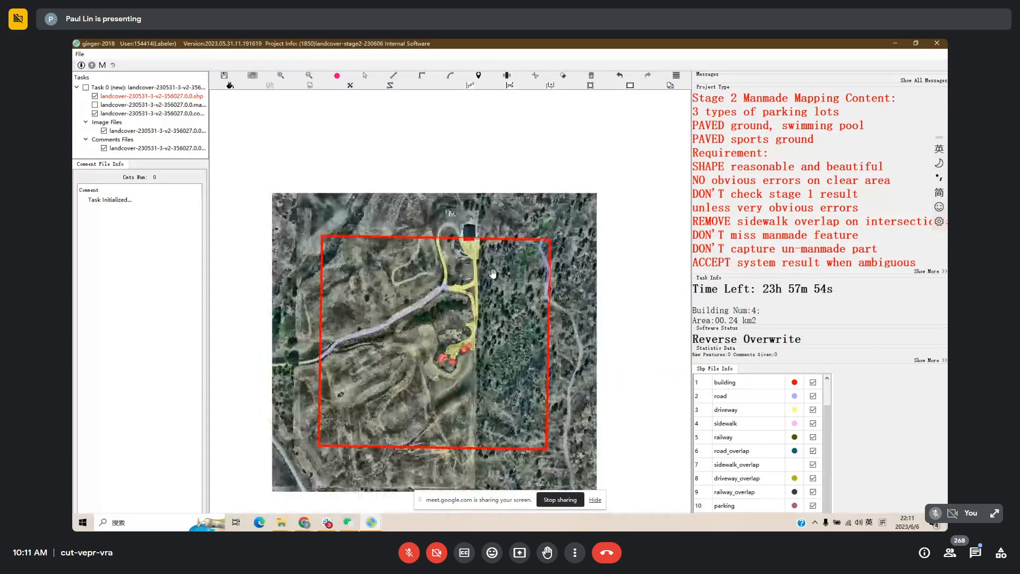
# Run the topology check on the hillside tile and submit the task.
pyautogui.click(379, 525)
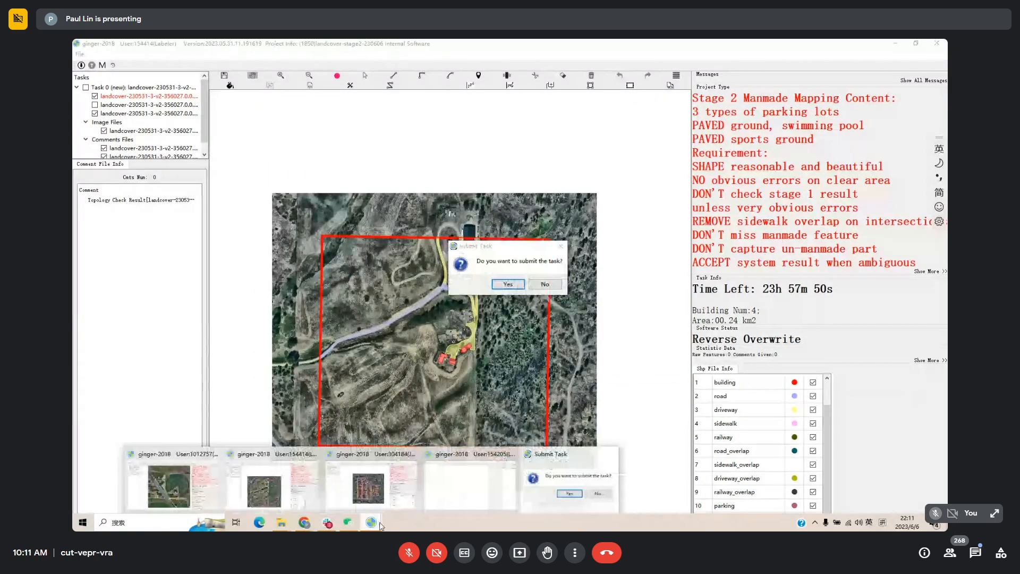
pyautogui.click(508, 284)
# Exit the empty labeling window and switch to the residential neighbourhood tile's task window.
pyautogui.click(376, 523)
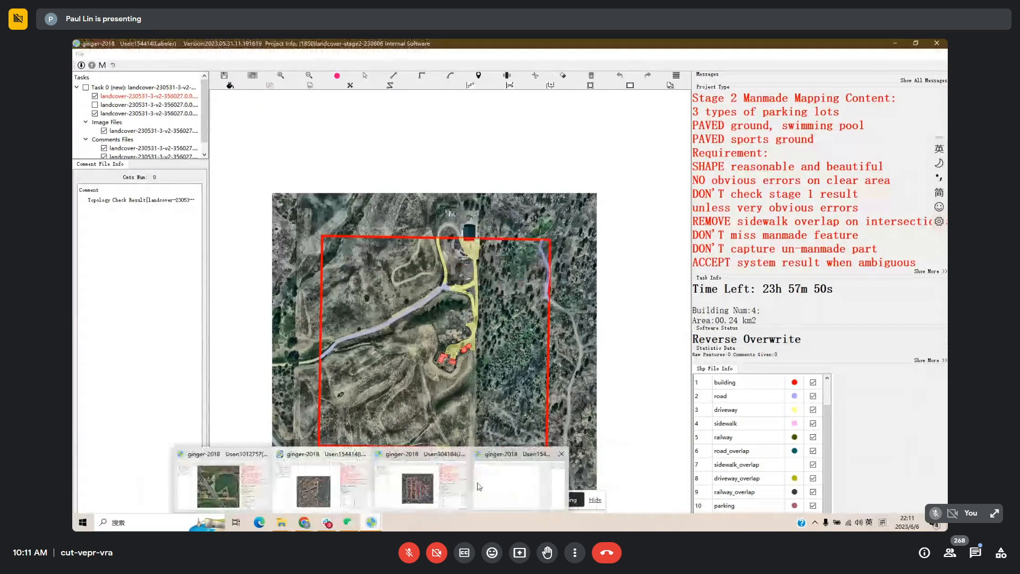
pyautogui.click(479, 487)
pyautogui.click(937, 43)
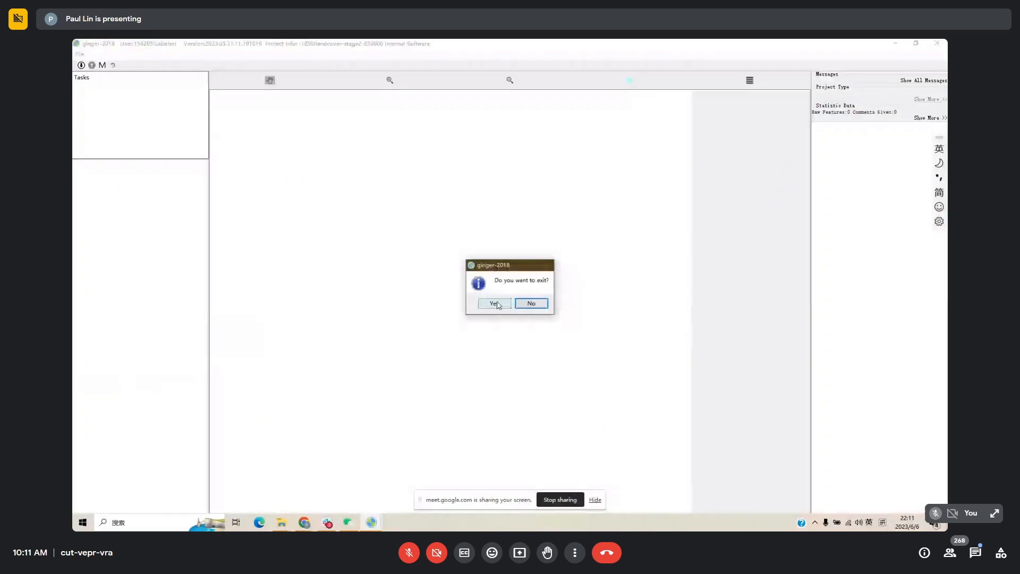
pyautogui.click(487, 302)
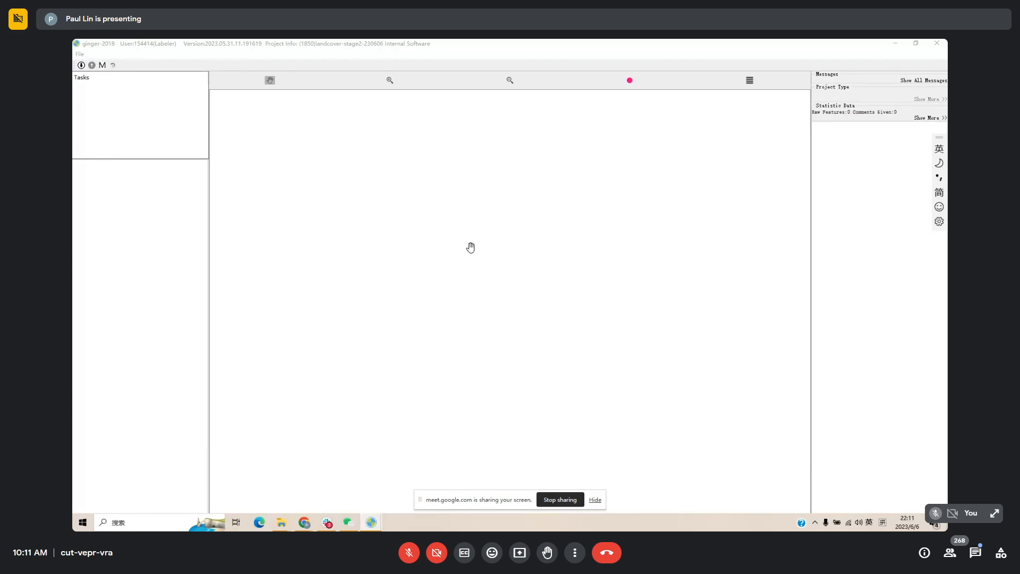
pyautogui.moveTo(372, 527)
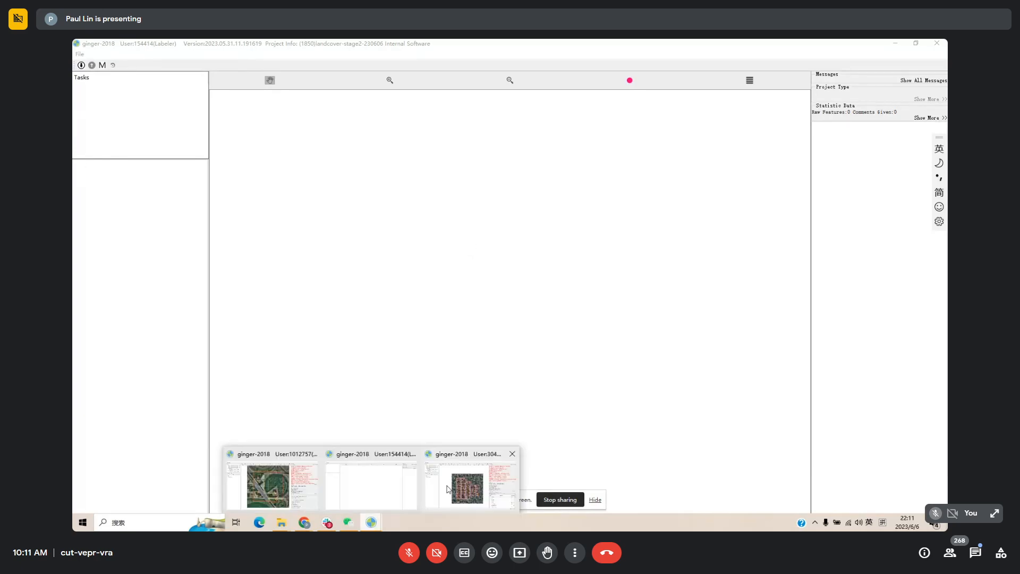
pyautogui.click(448, 489)
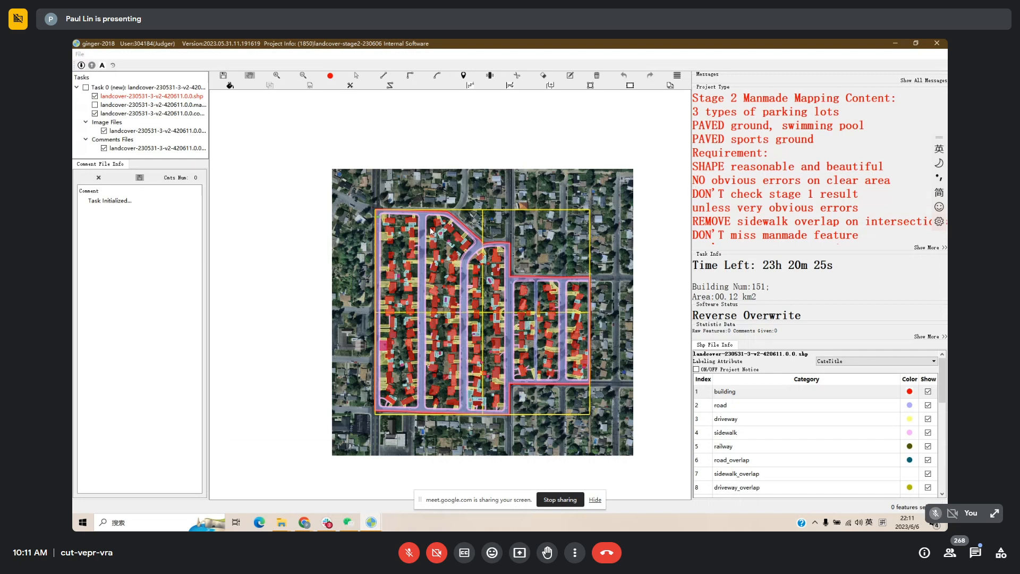
# Remove the sidewalk overlap covering the crosswalk at the residential tile's northwest intersection.
pyautogui.moveTo(413, 221); pyautogui.dragTo(451, 201)
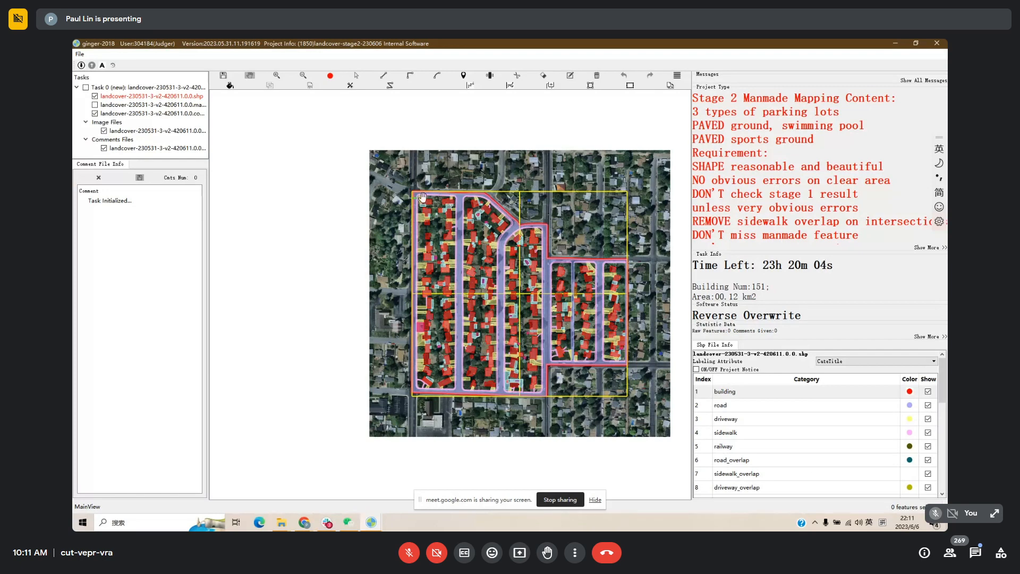
pyautogui.moveTo(423, 197); pyautogui.dragTo(461, 224)
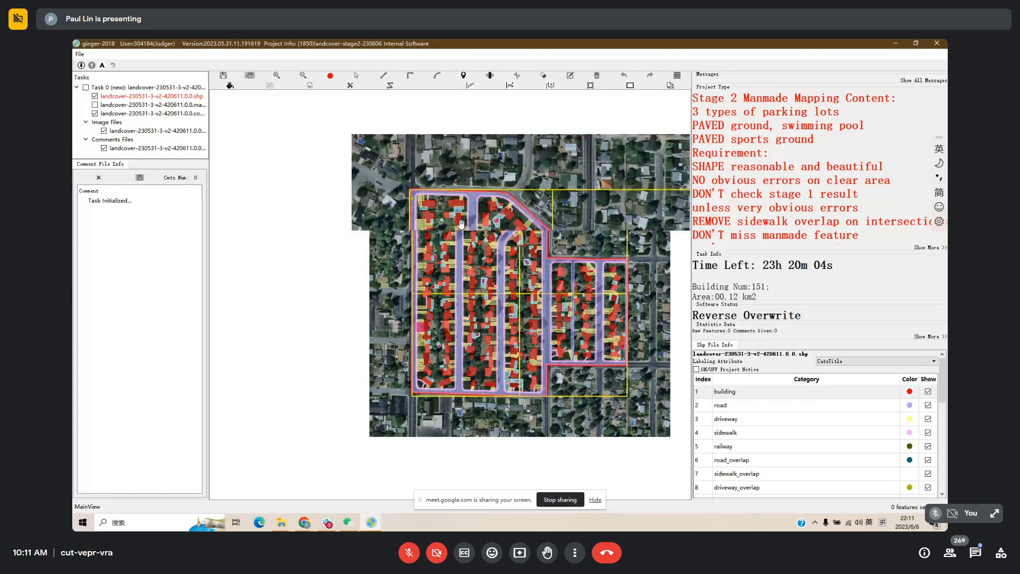
pyautogui.moveTo(393, 238); pyautogui.dragTo(414, 260)
pyautogui.scroll(5, 413, 259)
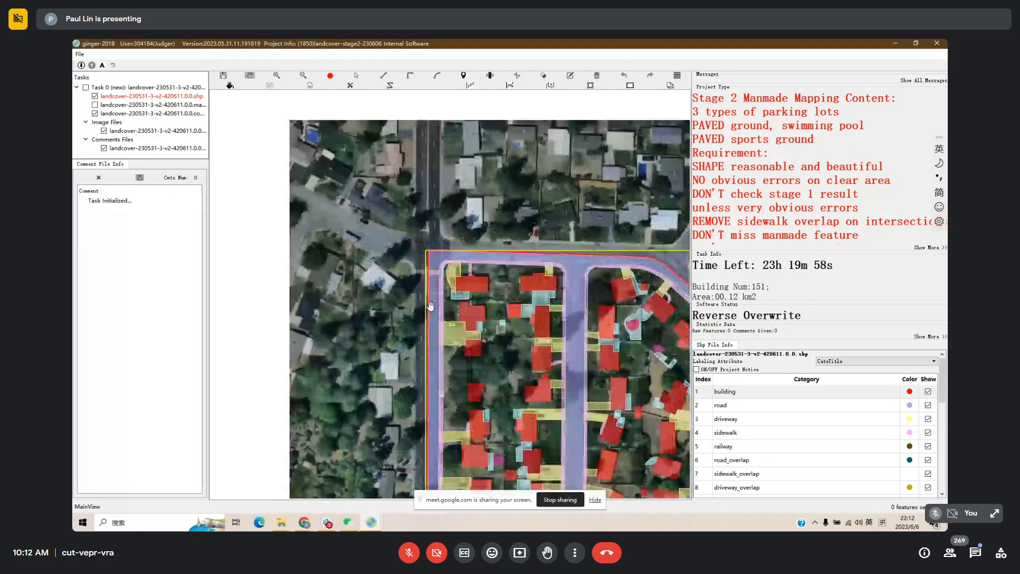
pyautogui.scroll(1, 430, 298)
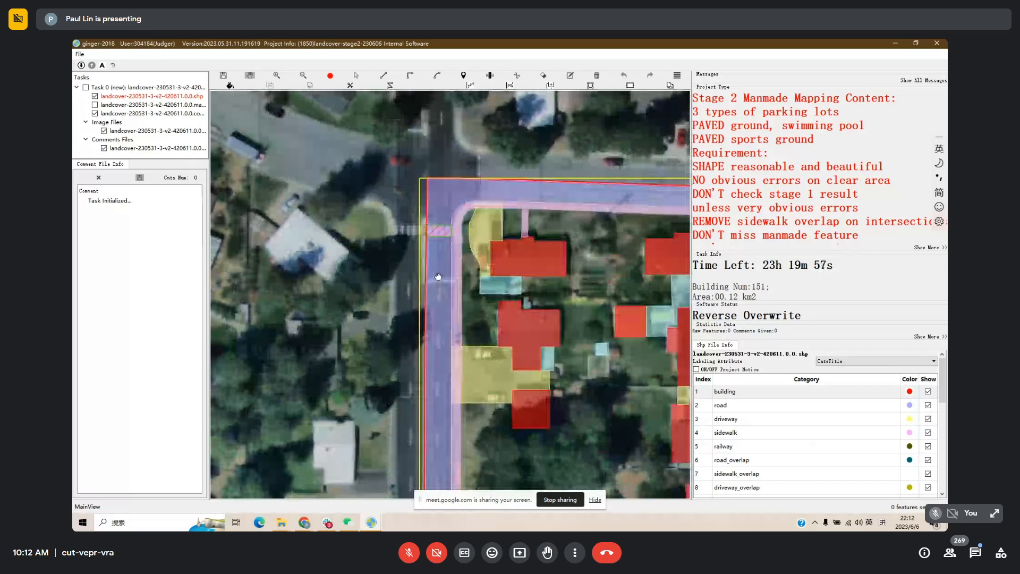
pyautogui.moveTo(439, 277); pyautogui.dragTo(417, 282)
pyautogui.press('s')
pyautogui.click(426, 235)
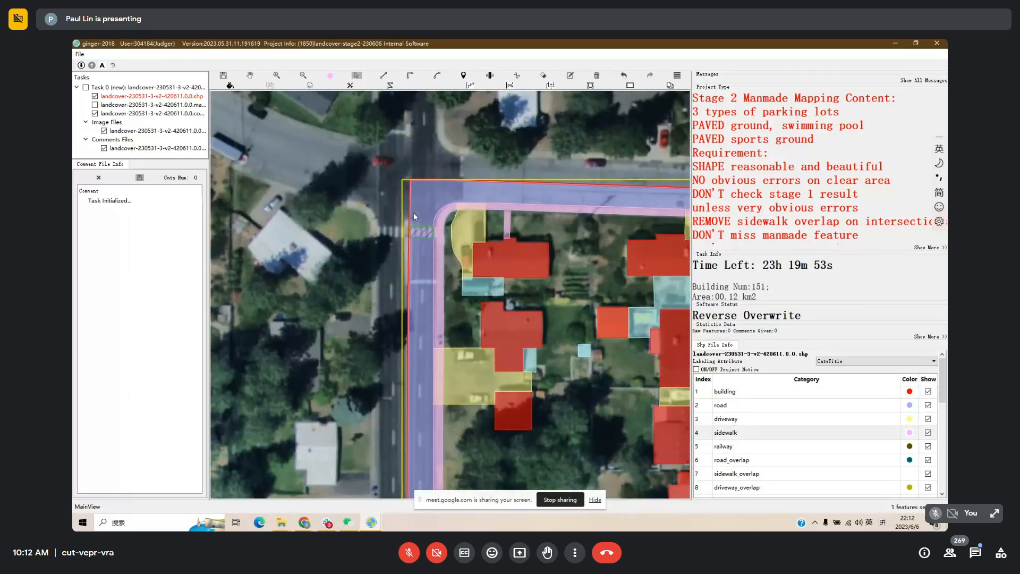
pyautogui.click(425, 271)
pyautogui.press('Escape')
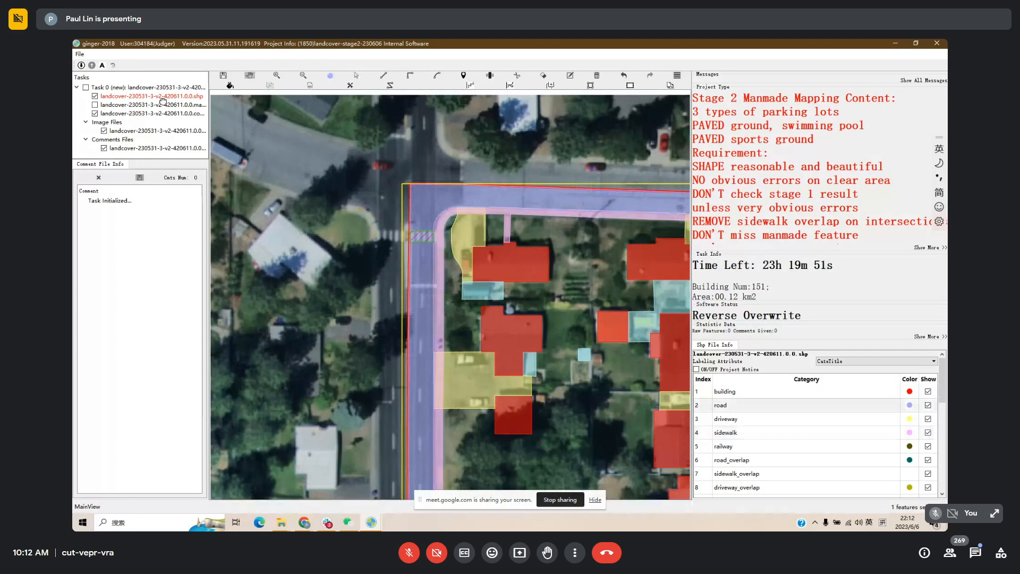
# Open the comments file, locate the road_overlap comment on the crosswalk and delete it.
pyautogui.click(148, 148)
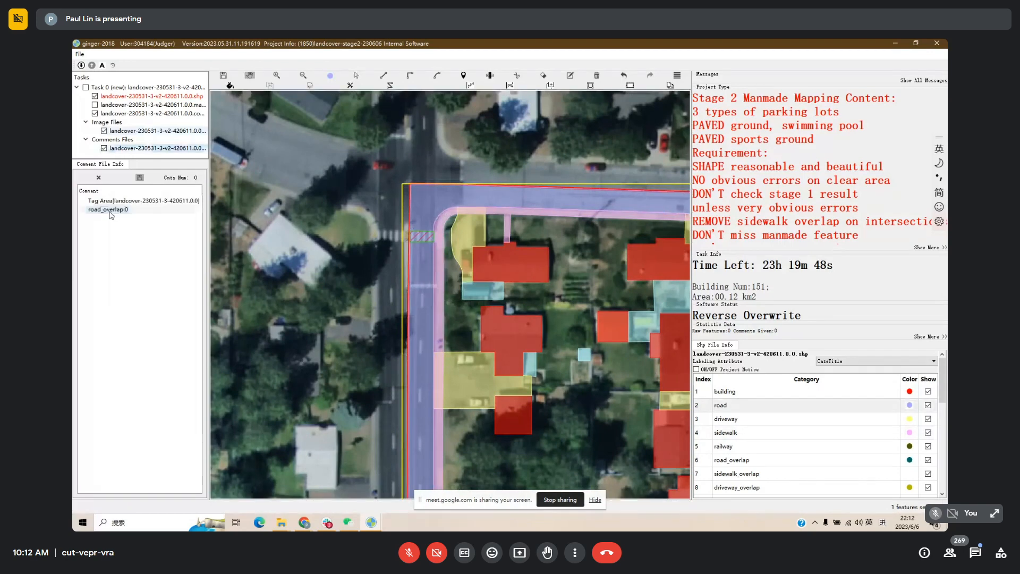
pyautogui.doubleClick(109, 213)
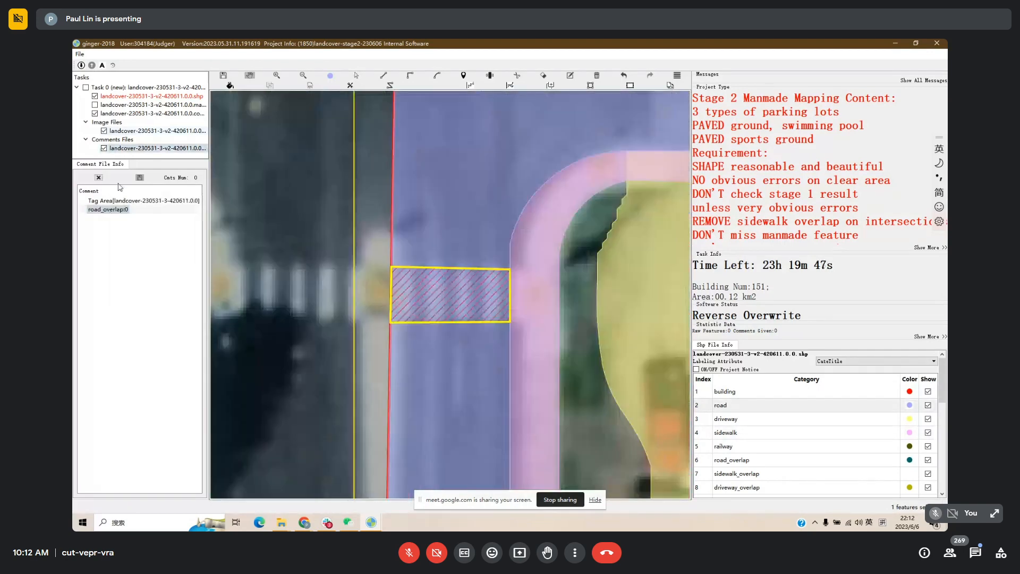
pyautogui.click(99, 178)
pyautogui.scroll(-1, 470, 301)
pyautogui.moveTo(510, 301); pyautogui.dragTo(424, 280)
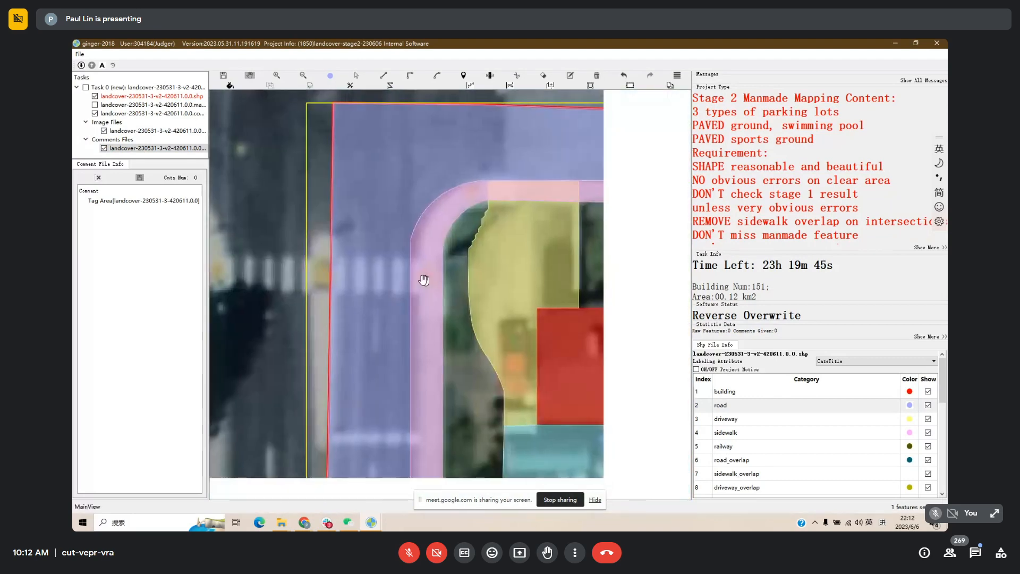
pyautogui.scroll(-2, 424, 280)
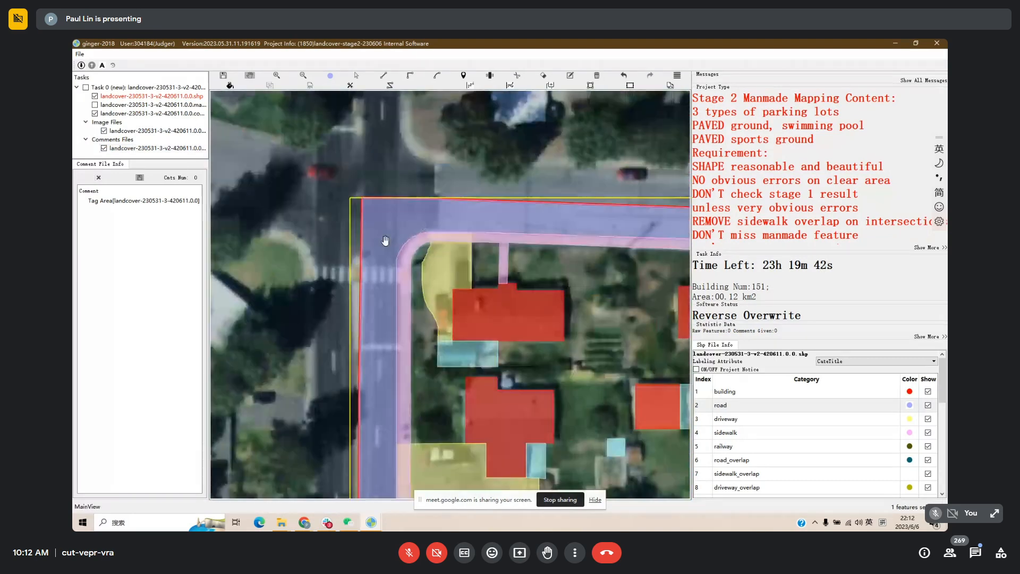
# Reshape the jagged upper part of the curved driveway edge beside the northwest corner house into a smooth outline.
pyautogui.press('s')
pyautogui.press('d')
pyautogui.click(432, 245)
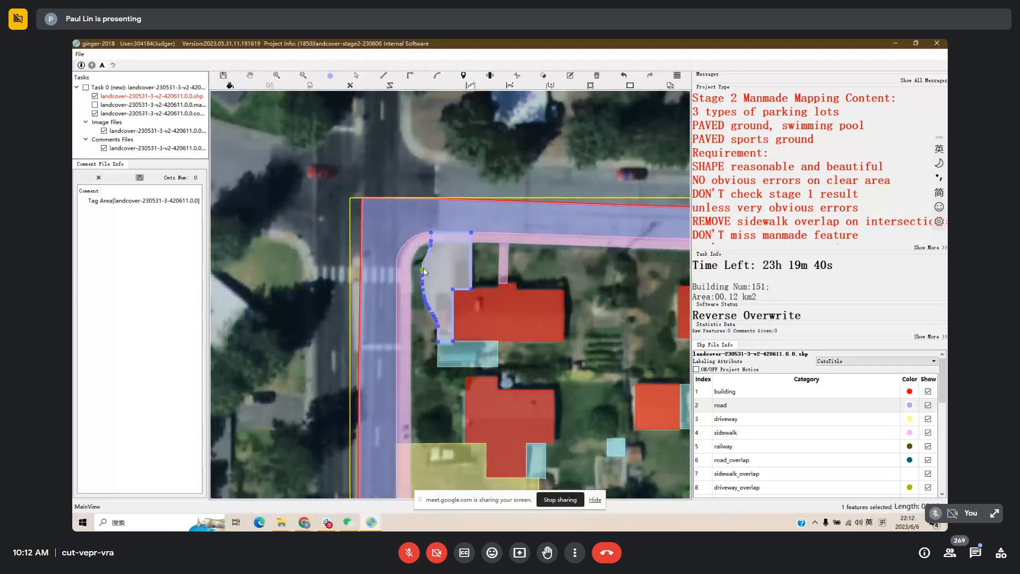
pyautogui.click(430, 247)
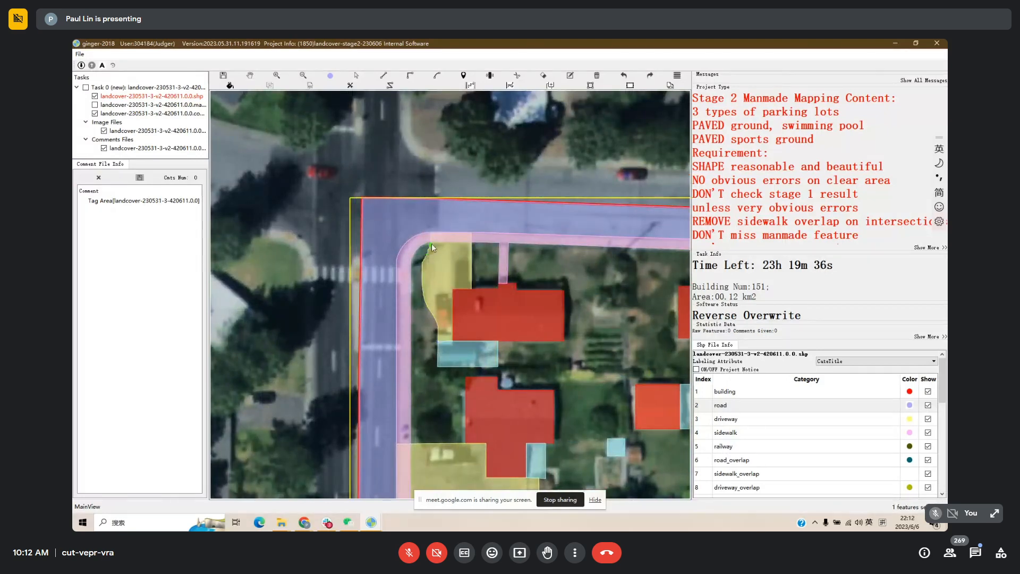
pyautogui.click(431, 243)
pyautogui.press('Escape')
pyautogui.moveTo(492, 292); pyautogui.dragTo(458, 251)
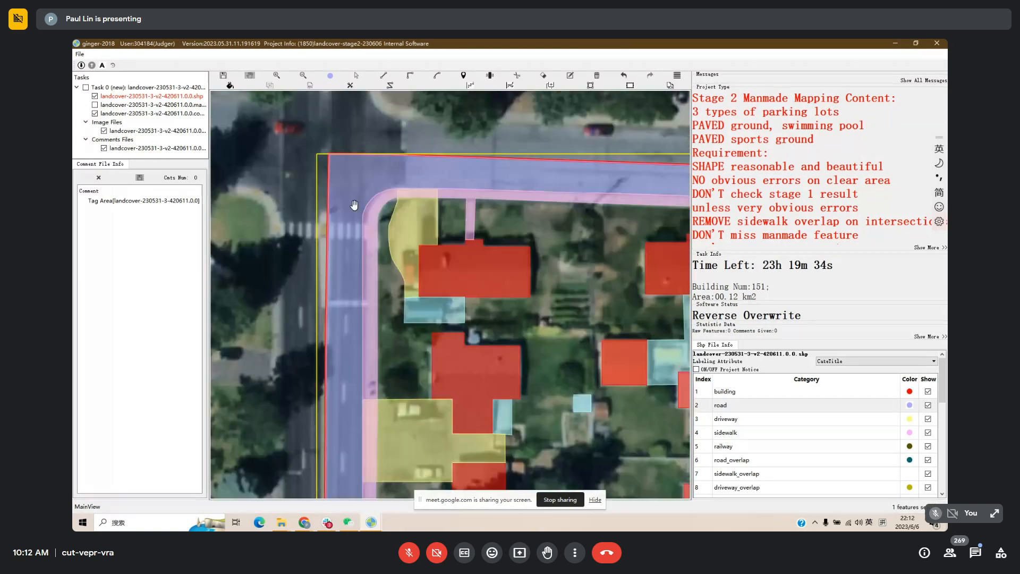
# Compare the mapped features with the bare imagery around the houses in the northern part of the western block.
pyautogui.scroll(-2, 388, 215)
pyautogui.moveTo(411, 214); pyautogui.dragTo(413, 190)
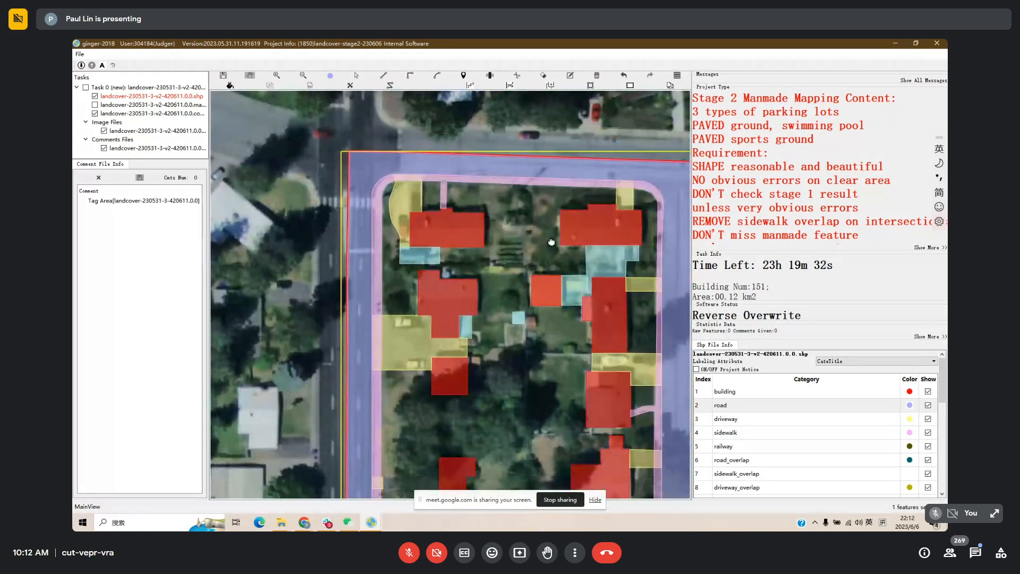
pyautogui.moveTo(550, 241); pyautogui.dragTo(487, 233)
pyautogui.moveTo(501, 272); pyautogui.dragTo(500, 208)
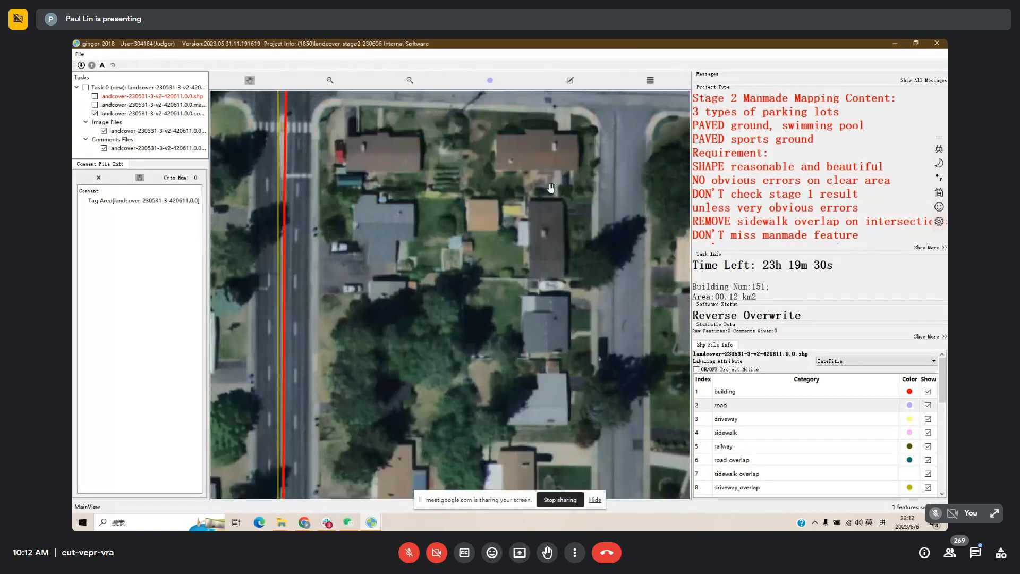
pyautogui.moveTo(503, 243); pyautogui.dragTo(507, 273)
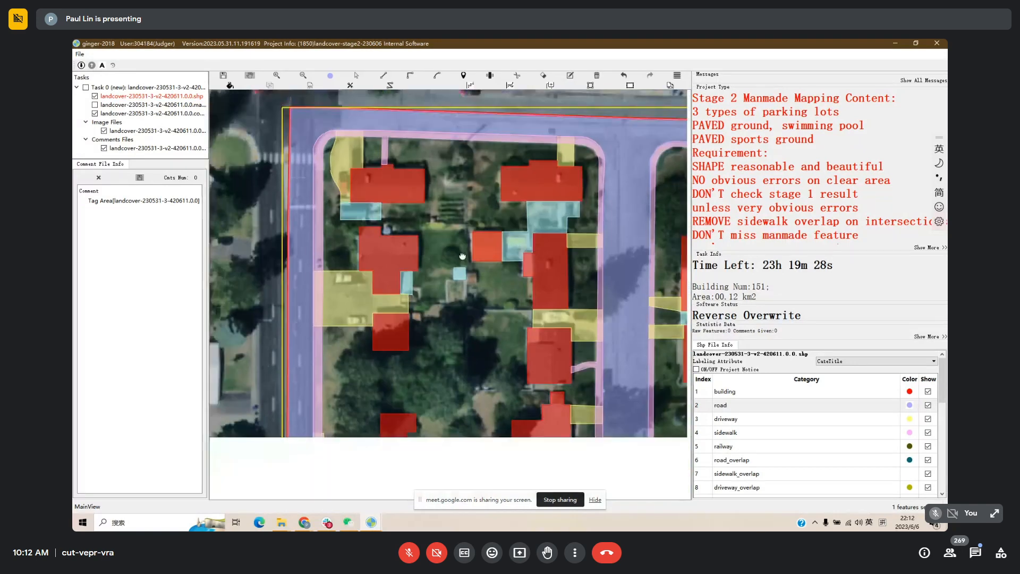
pyautogui.press('space')
pyautogui.press('space')
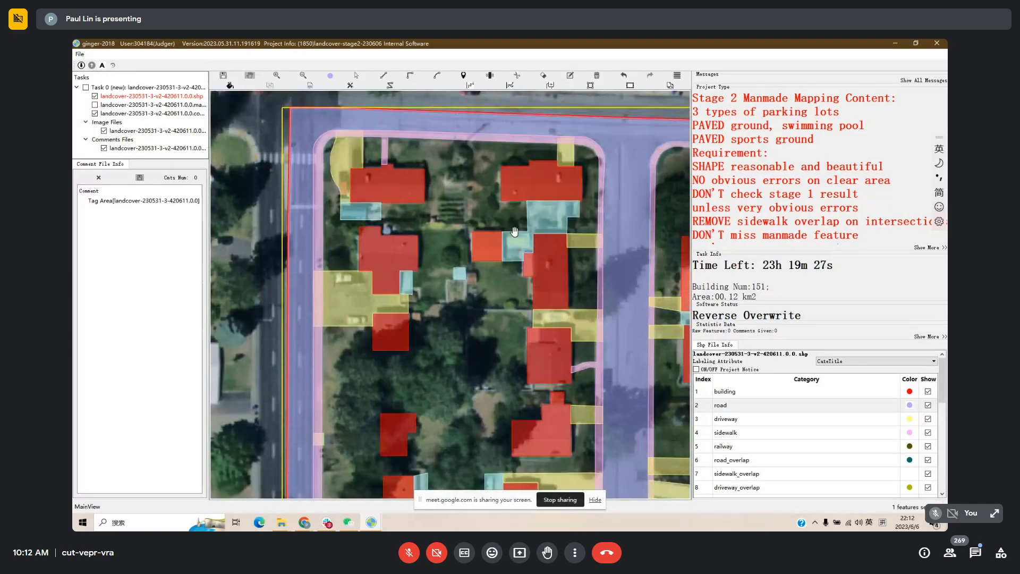
pyautogui.moveTo(569, 256); pyautogui.dragTo(566, 236)
pyautogui.moveTo(418, 297); pyautogui.dragTo(421, 178)
pyautogui.press('space')
pyautogui.press('space')
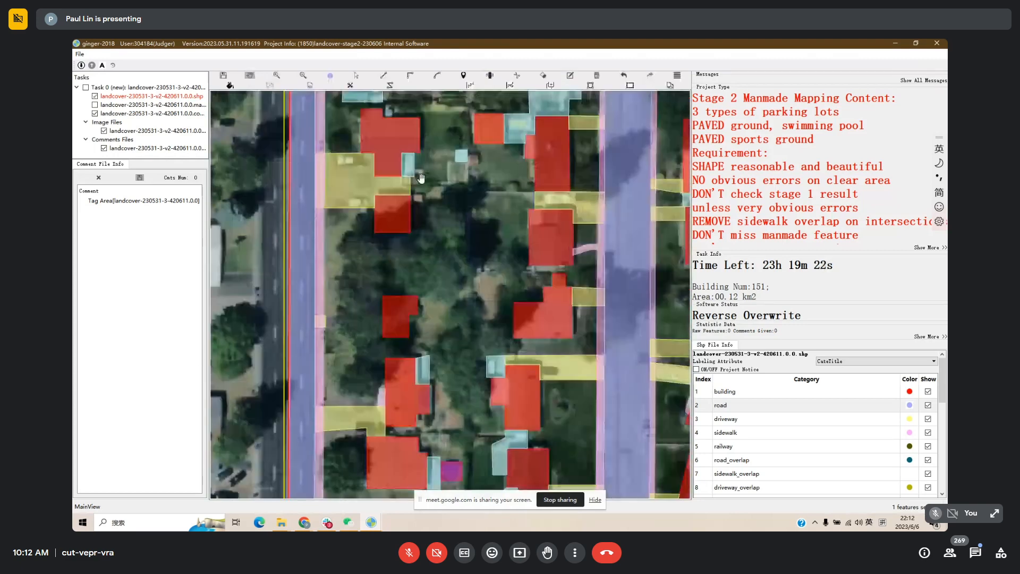
# Draw the missing paved area behind the second western house and merge it with the adjoining pavement patch.
pyautogui.press('d')
pyautogui.click(416, 169)
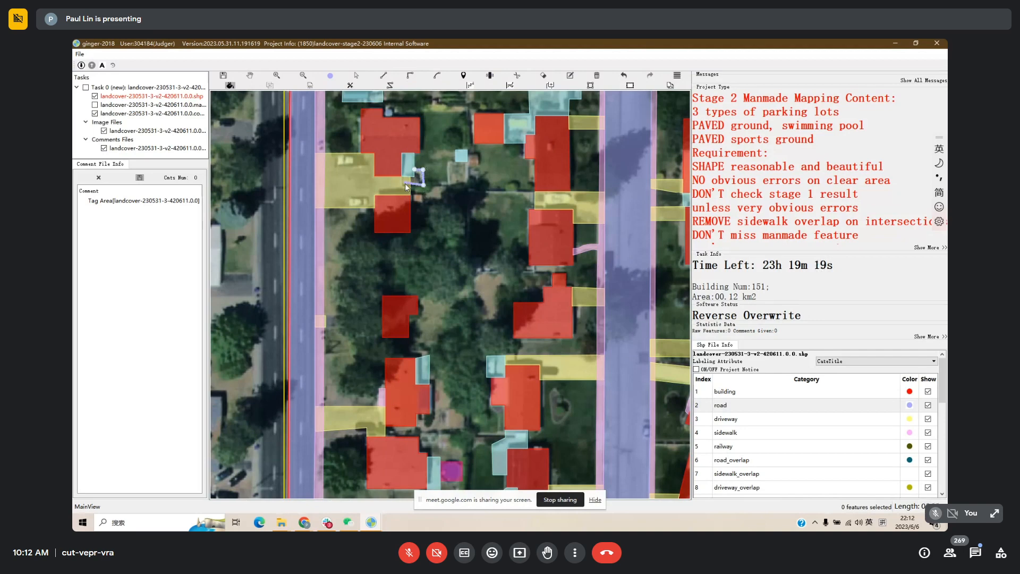
pyautogui.click(405, 184)
pyautogui.press('s')
pyautogui.moveTo(411, 159); pyautogui.dragTo(448, 200)
pyautogui.press('m')
pyautogui.click(466, 233)
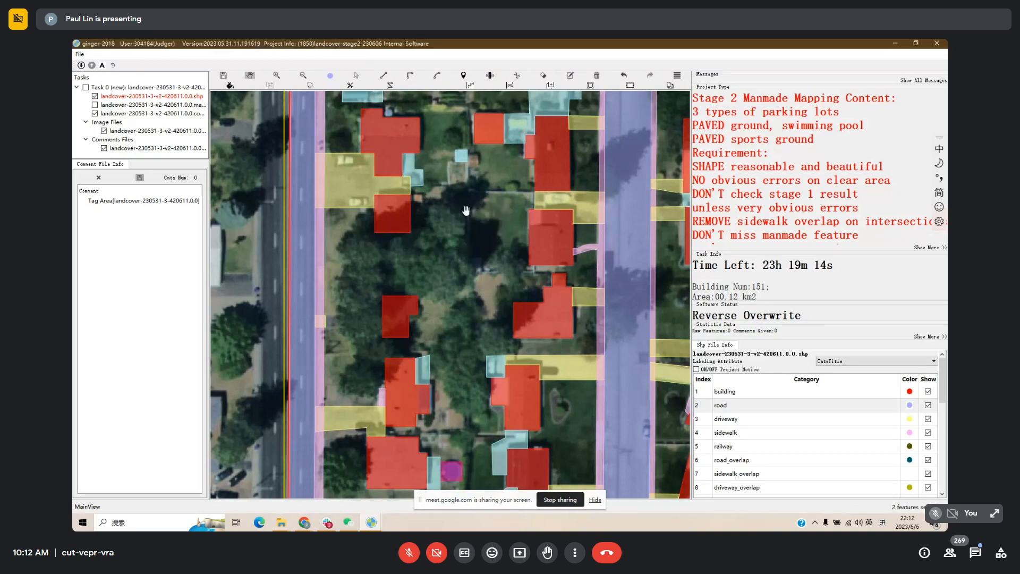
# Compare labels and imagery southward through the western block for missing pavement around the tree-shaded houses.
pyautogui.moveTo(537, 218); pyautogui.dragTo(535, 160)
pyautogui.press('space')
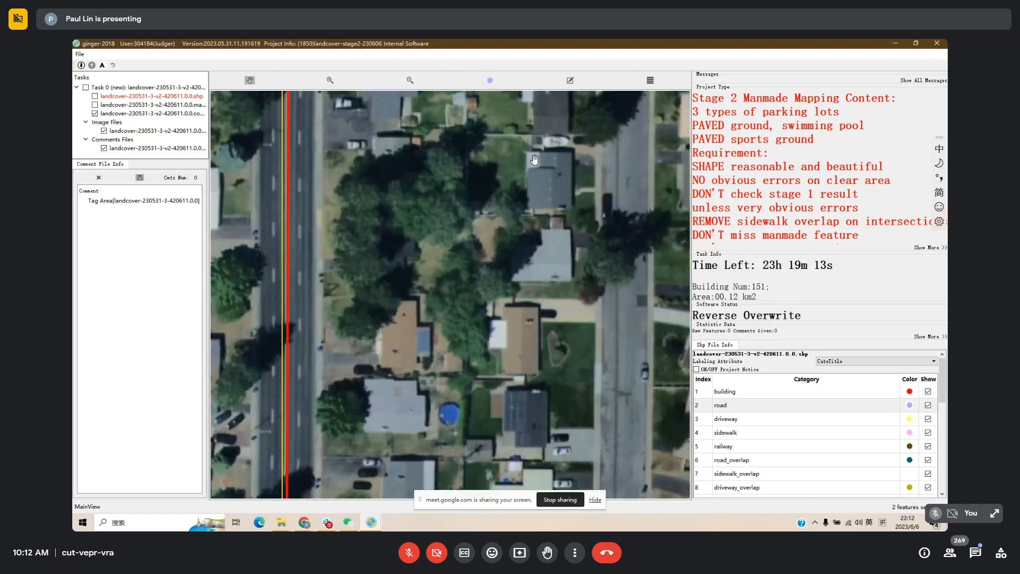
pyautogui.press('space')
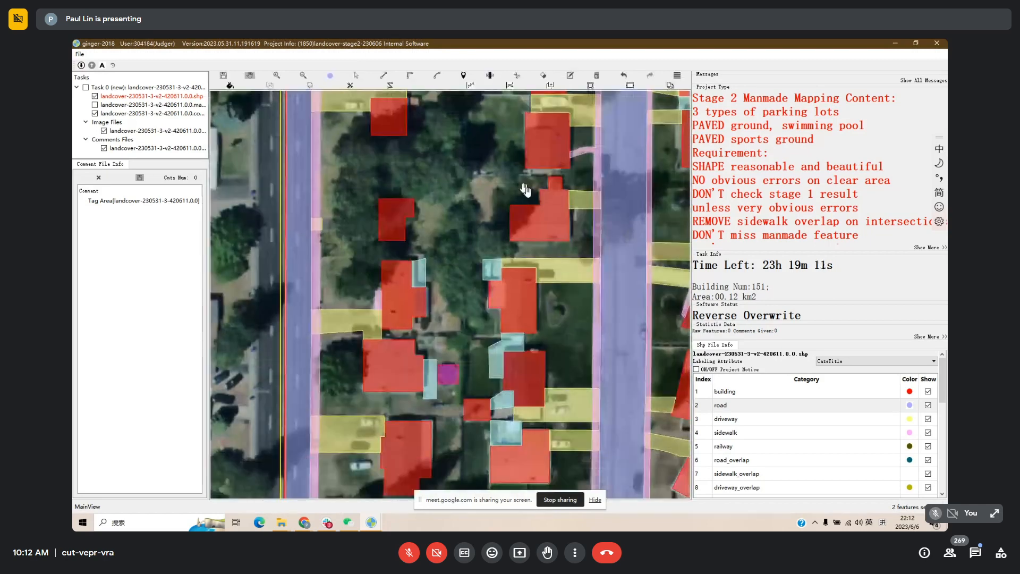
pyautogui.moveTo(416, 270); pyautogui.dragTo(423, 227)
pyautogui.press('space')
pyautogui.press('space')
pyautogui.press('space')
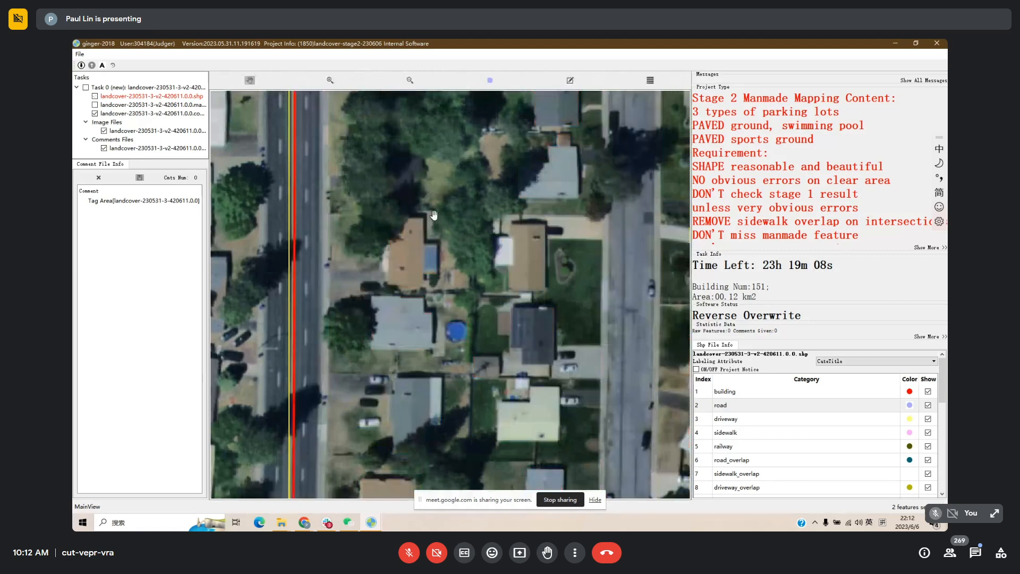
pyautogui.press('space')
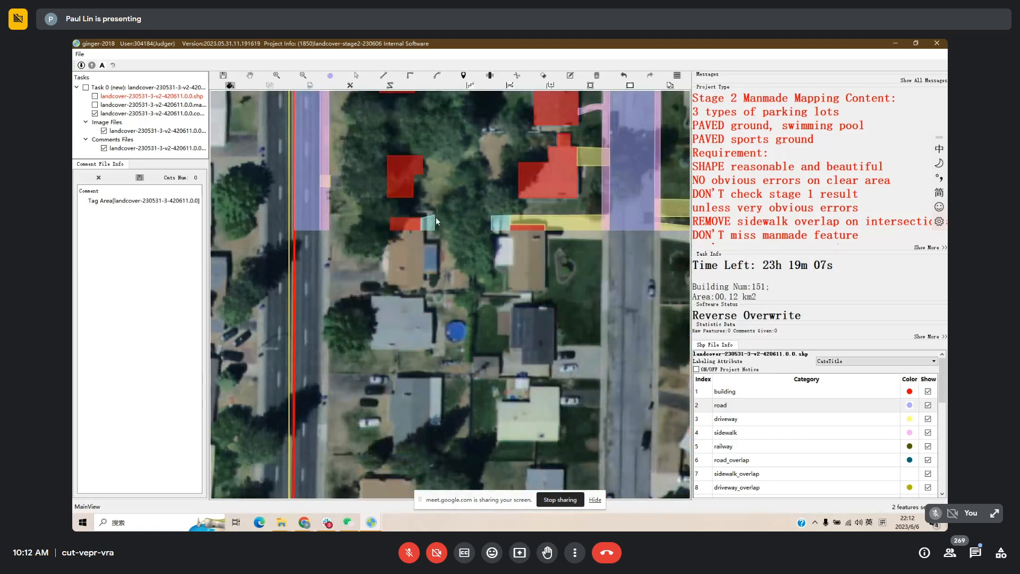
# Draw a paved strip along the north side of the tree-shaded western house and merge it with the patch behind it.
pyautogui.click(435, 213)
pyautogui.click(435, 209)
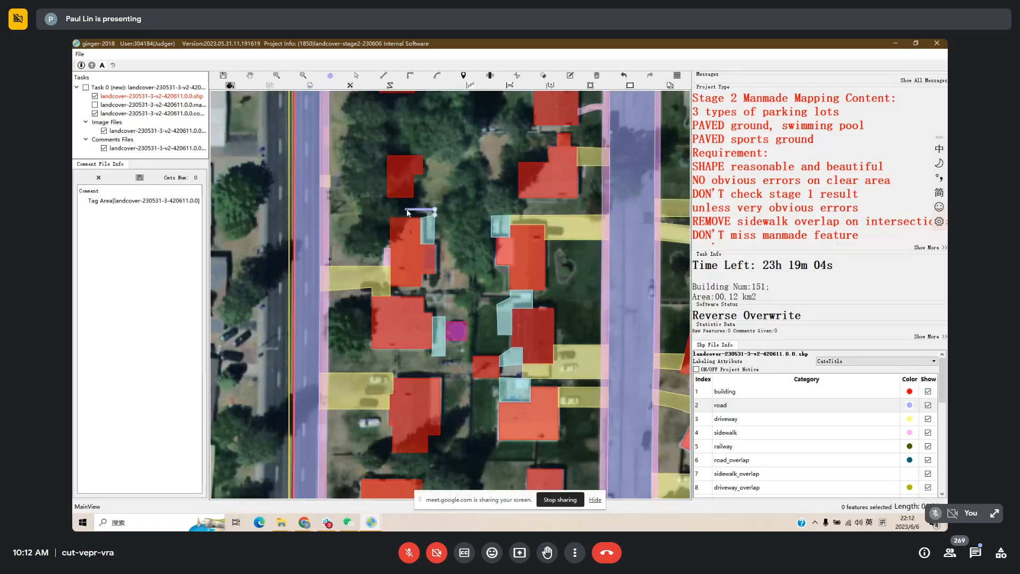
pyautogui.click(408, 220)
pyautogui.click(415, 212)
pyautogui.press('s')
pyautogui.moveTo(444, 227)
pyautogui.mouseDown()
pyautogui.moveTo(429, 209)
pyautogui.moveTo(440, 196)
pyautogui.mouseUp()
pyautogui.press('space')
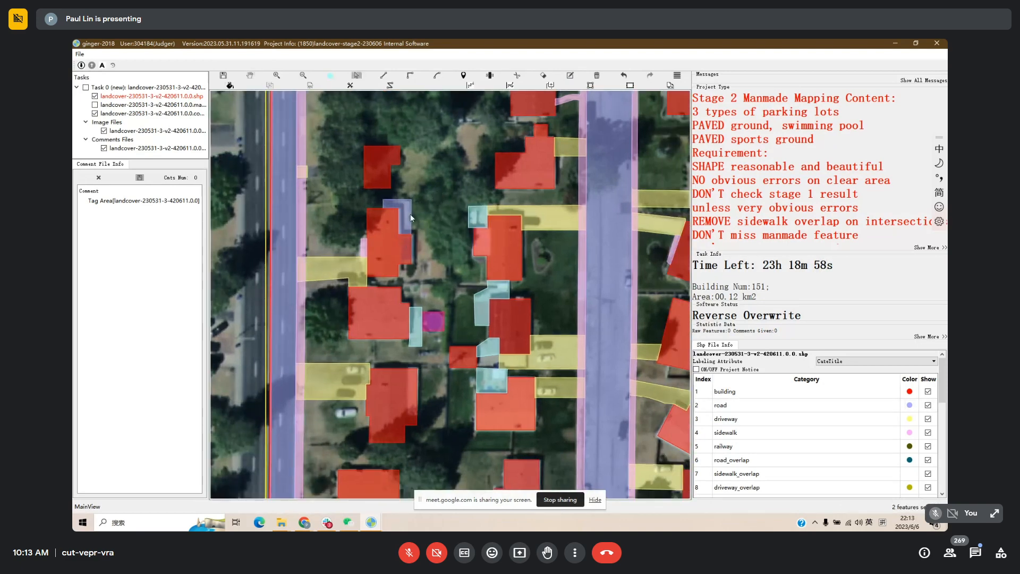
# Assign the pavement category to the merged L-shaped feature.
pyautogui.click(411, 214)
pyautogui.scroll(-3, 745, 425)
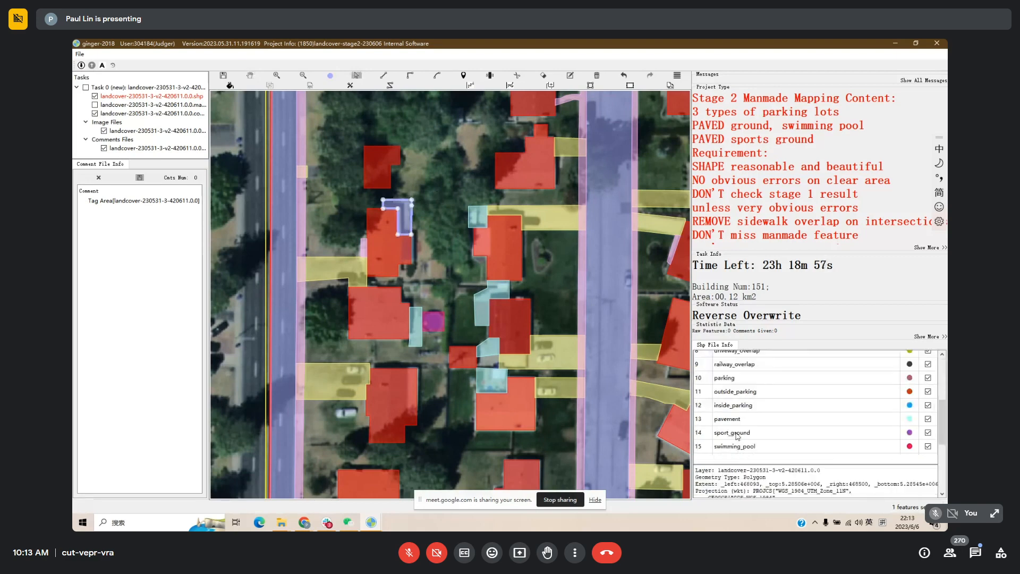
pyautogui.click(736, 420)
# Fill the gap between the two pavement patches beside the small red outbuilding and merge them into one feature.
pyautogui.press('space')
pyautogui.moveTo(463, 261); pyautogui.dragTo(467, 214)
pyautogui.moveTo(406, 201); pyautogui.dragTo(420, 159)
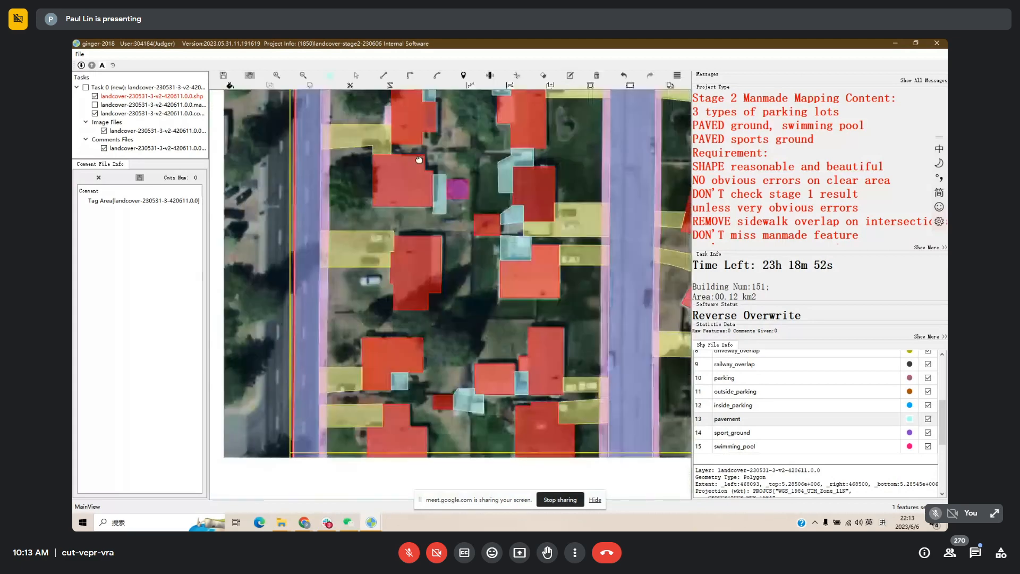
pyautogui.press('space')
pyautogui.press('space')
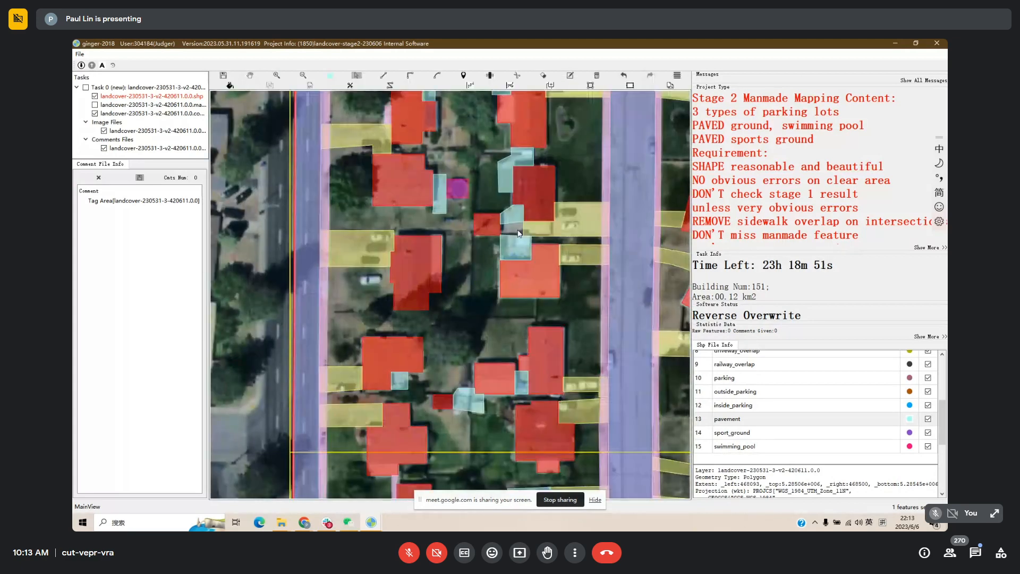
pyautogui.click(513, 230)
pyautogui.press('s')
pyautogui.moveTo(513, 218); pyautogui.dragTo(515, 252)
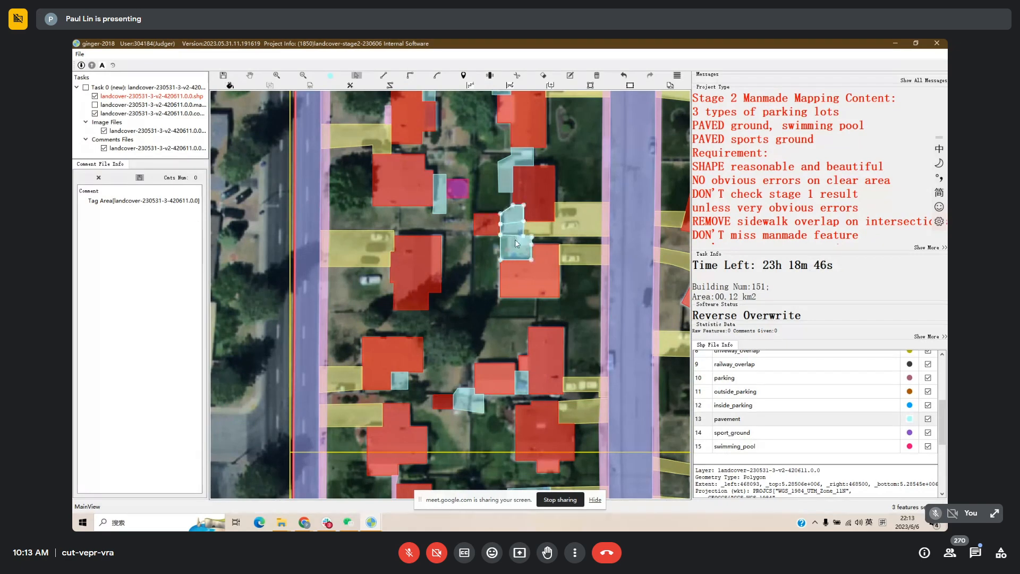
pyautogui.moveTo(514, 213); pyautogui.dragTo(513, 196)
# Check the merged pavement against the imagery and reshape its lower western edge beside the house to the south.
pyautogui.press('space')
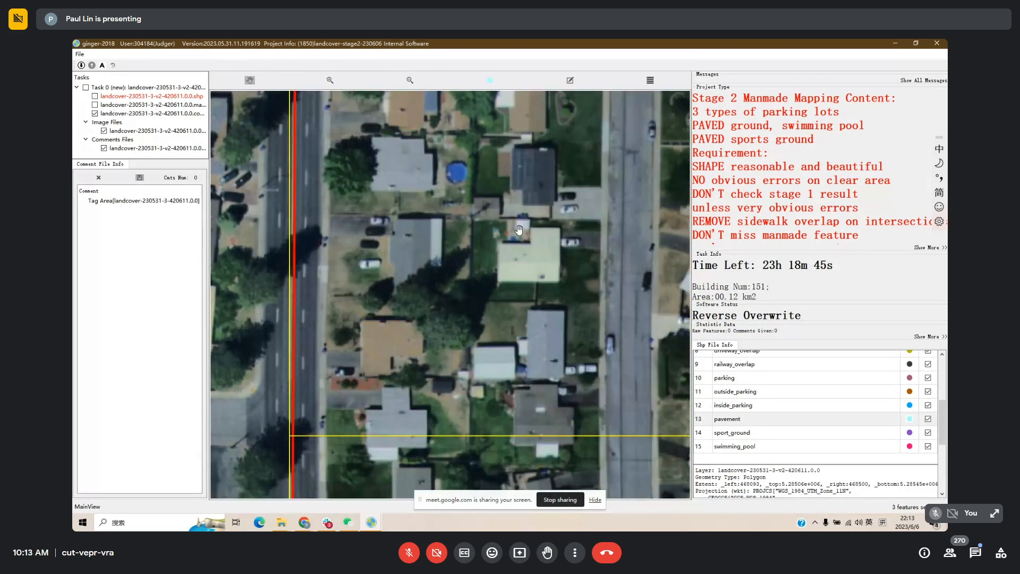
pyautogui.press('space')
pyautogui.press('r')
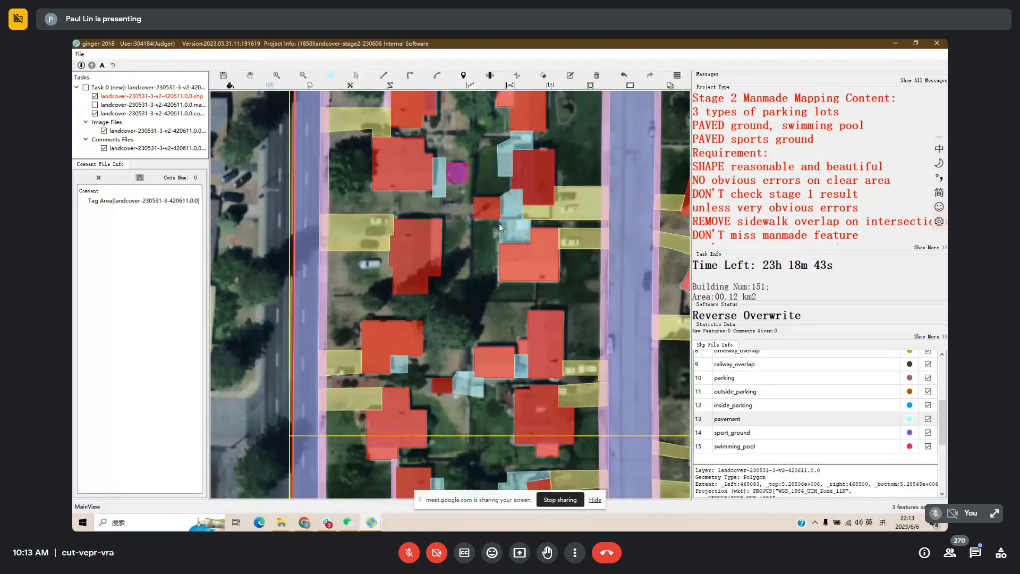
pyautogui.click(500, 224)
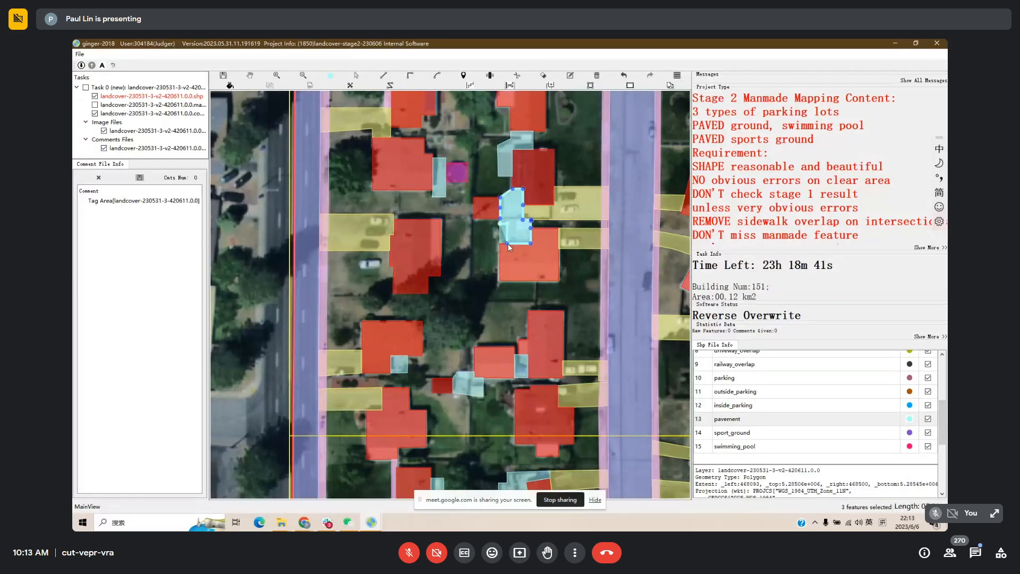
pyautogui.doubleClick(509, 244)
# Compare labels and imagery around the houses and backyard pavement near the horizontal grid line of the western block.
pyautogui.press('space')
pyautogui.moveTo(509, 211); pyautogui.dragTo(512, 135)
pyautogui.press('space')
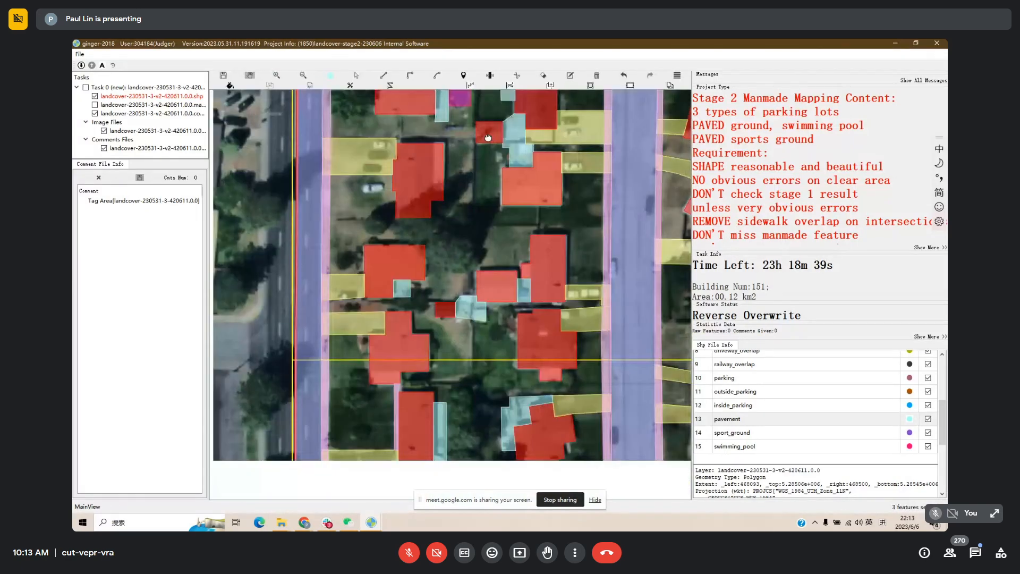
pyautogui.press('space')
pyautogui.press('space')
pyautogui.press('space')
pyautogui.moveTo(465, 246); pyautogui.dragTo(466, 155)
pyautogui.press('space')
pyautogui.press('space')
pyautogui.press('space')
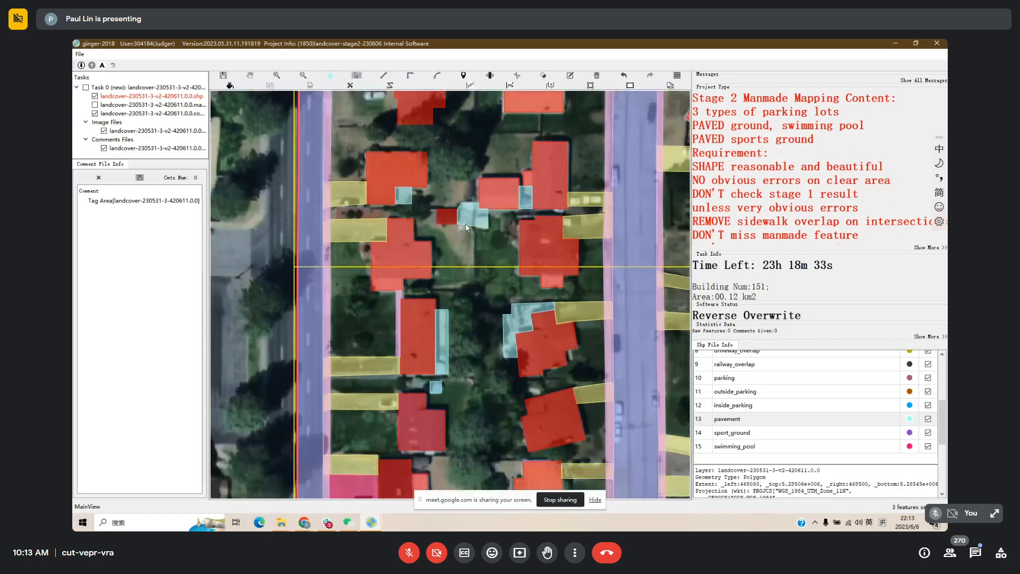
# Compare labels and imagery around the houses and backyards of the western block south of the horizontal grid line.
pyautogui.moveTo(474, 237); pyautogui.dragTo(487, 163)
pyautogui.press('space')
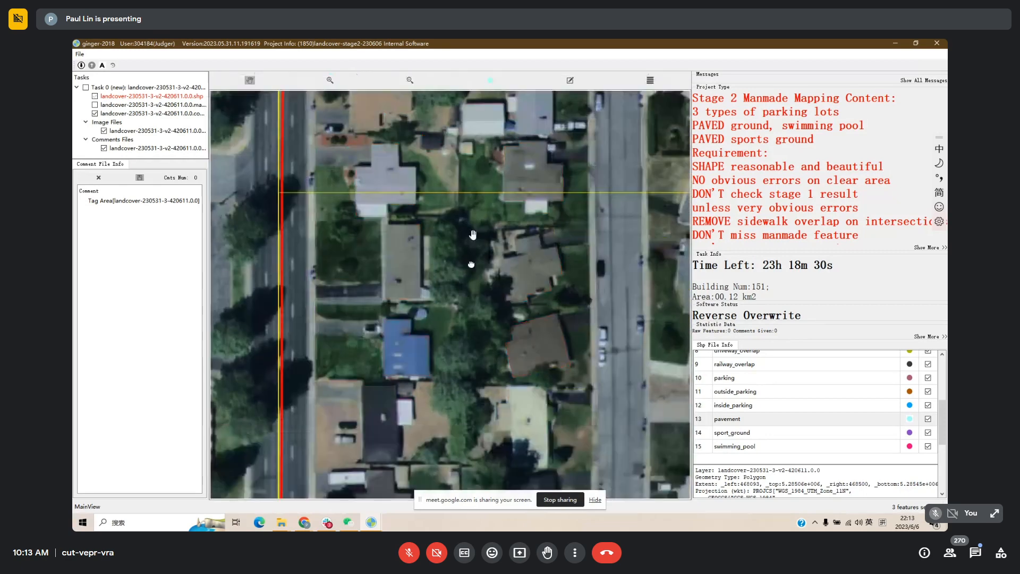
pyautogui.moveTo(474, 235); pyautogui.dragTo(466, 169)
pyautogui.moveTo(527, 208); pyautogui.dragTo(524, 180)
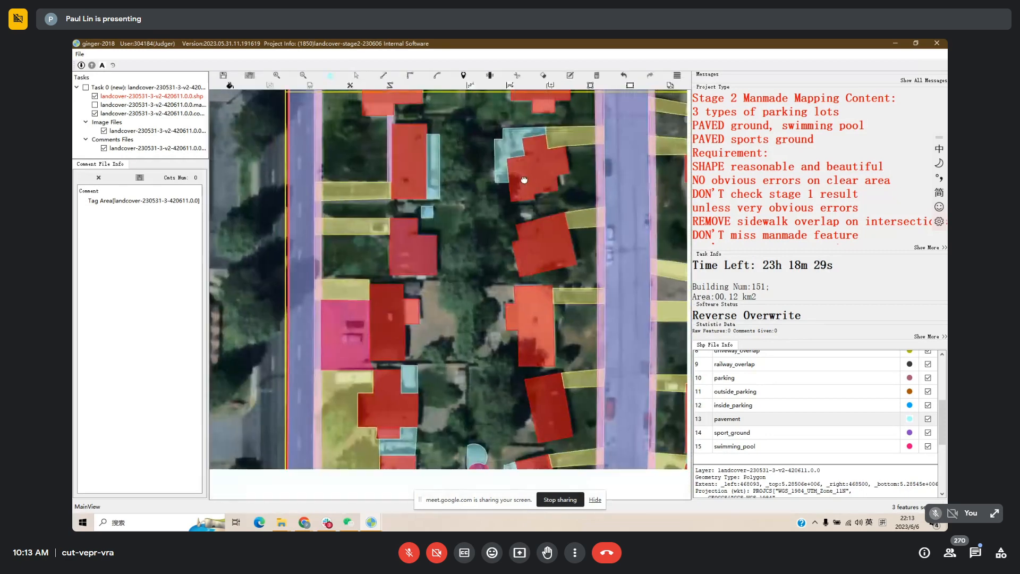
pyautogui.moveTo(489, 238); pyautogui.dragTo(494, 135)
pyautogui.press('space')
pyautogui.press('space')
pyautogui.moveTo(474, 223); pyautogui.dragTo(493, 174)
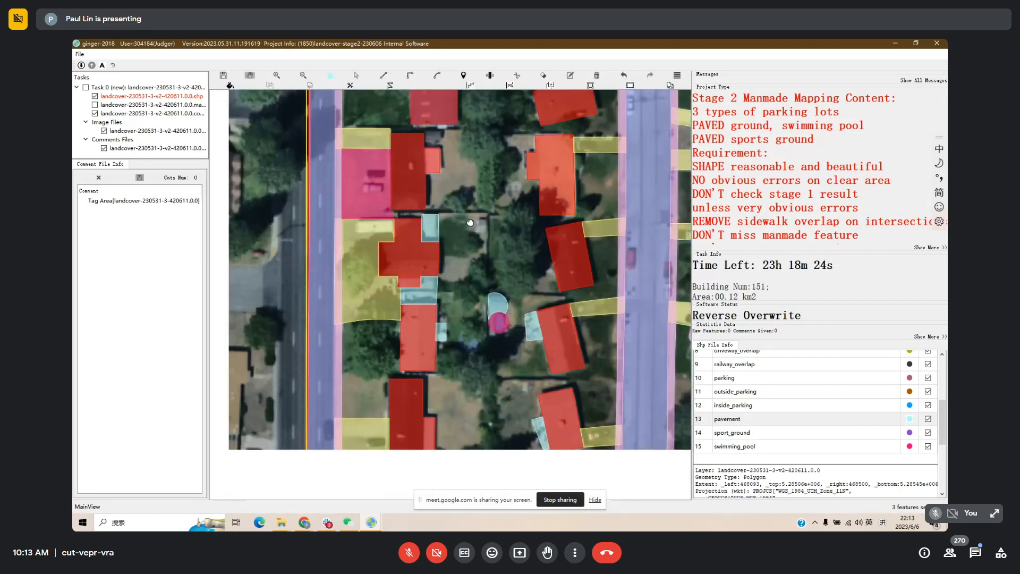
# Reclassify the swimming_pool polygon over the front-yard parking area beside the western road as pavement and check it against the imagery.
pyautogui.click(357, 202)
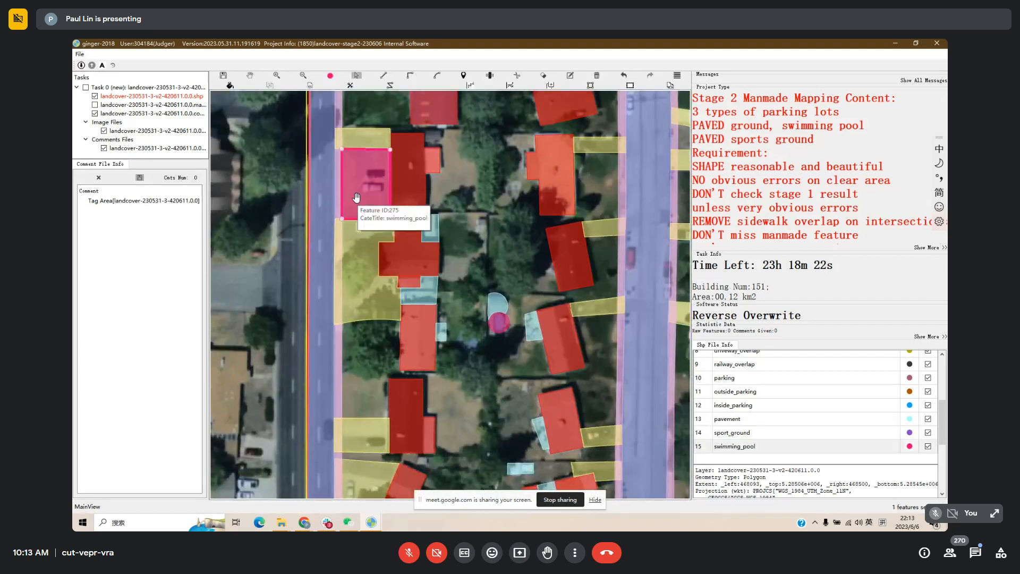
pyautogui.press('Escape')
pyautogui.click(367, 203)
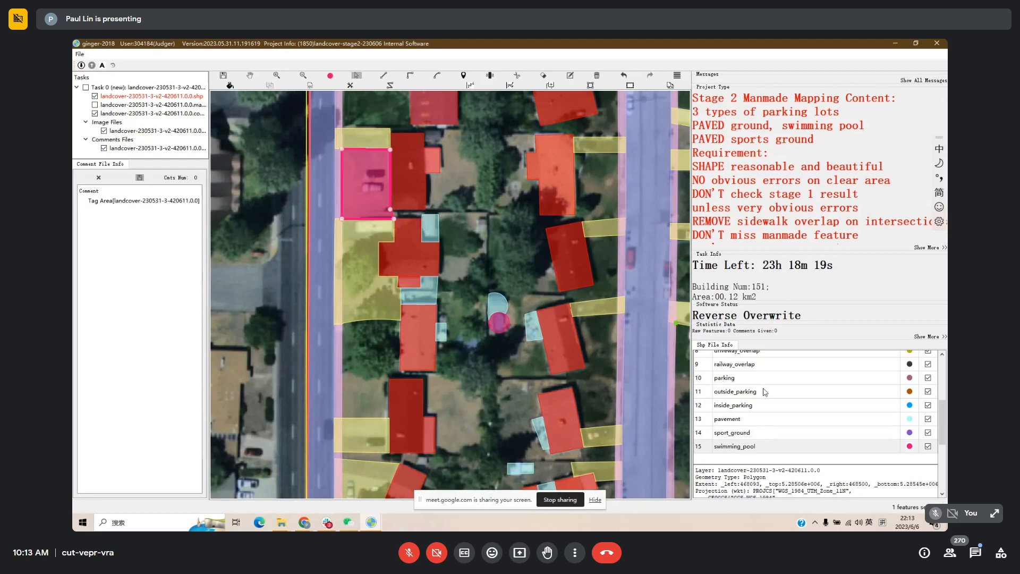
pyautogui.click(739, 417)
pyautogui.press('space')
pyautogui.moveTo(468, 227); pyautogui.dragTo(463, 289)
pyautogui.press('space')
pyautogui.press('space')
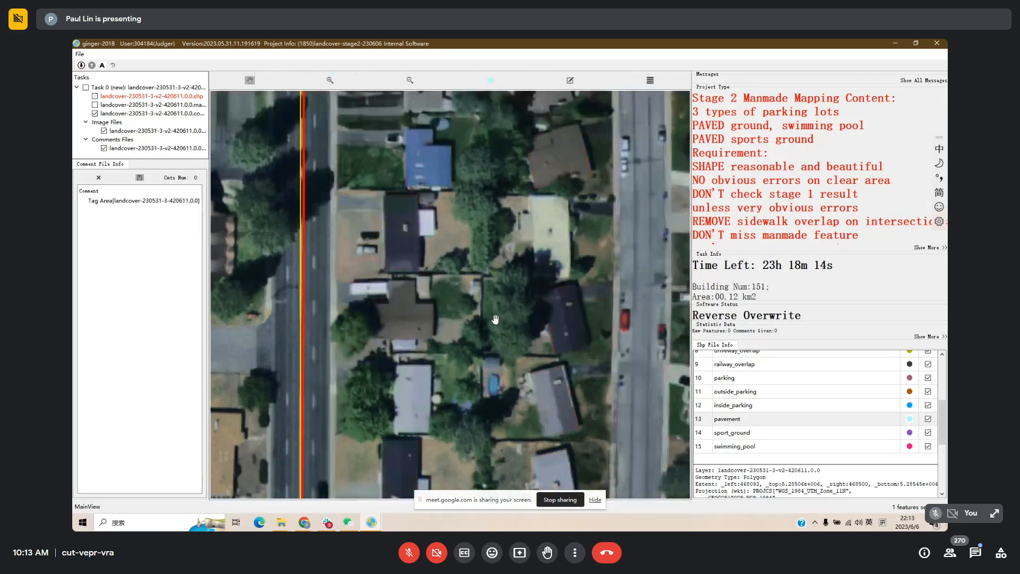
# Delete the pavement patch adjoining the north side of the round backyard swimming pool.
pyautogui.moveTo(495, 320); pyautogui.dragTo(499, 239)
pyautogui.press('space')
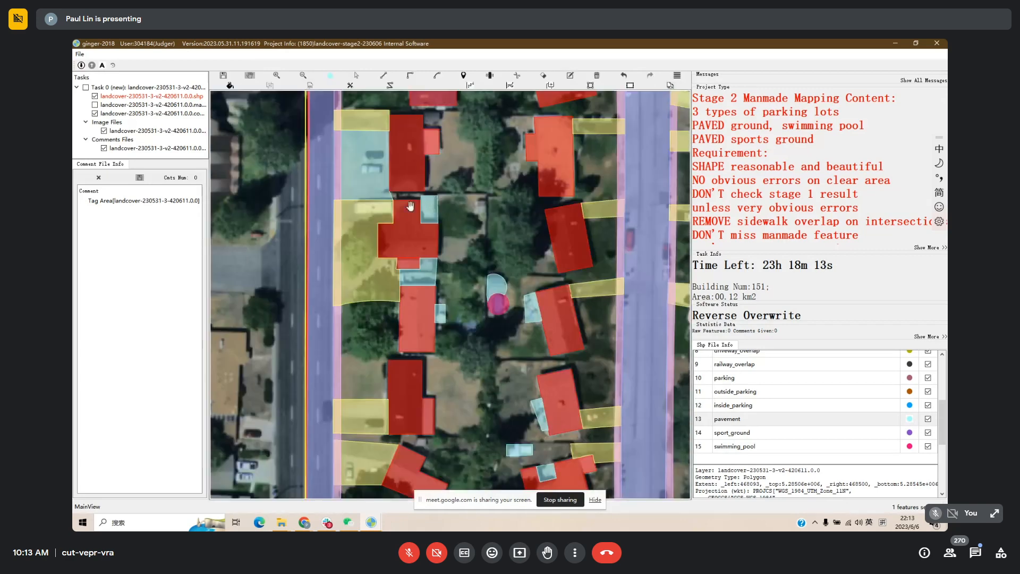
pyautogui.press('space')
pyautogui.press('space')
pyautogui.moveTo(456, 278); pyautogui.dragTo(479, 188)
pyautogui.press('s')
pyautogui.click(488, 231)
pyautogui.press('Delete')
# Try to trim the western side of the round backyard swimming pool to match the imagery.
pyautogui.press('space')
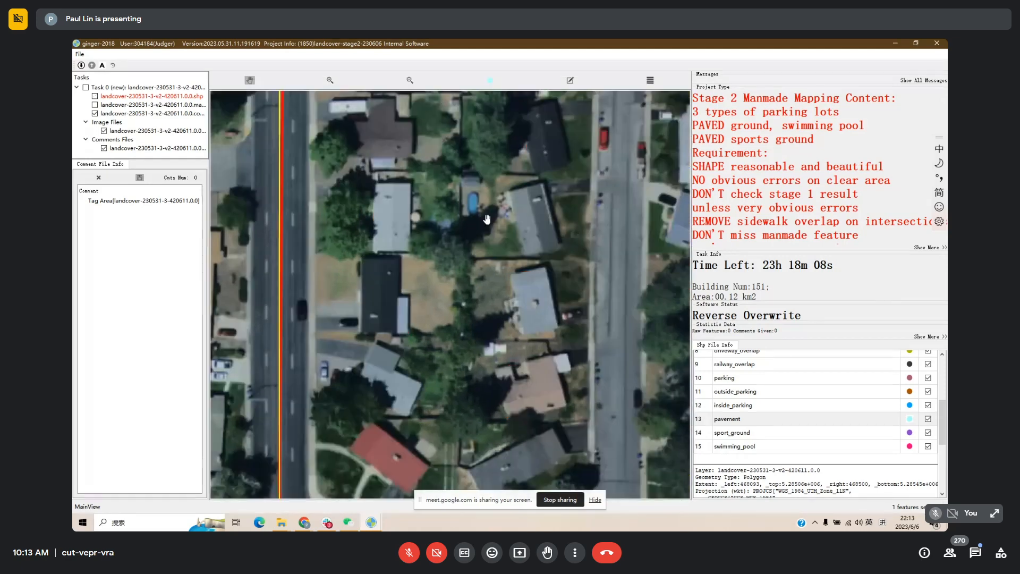
pyautogui.press('space')
pyautogui.click(468, 197)
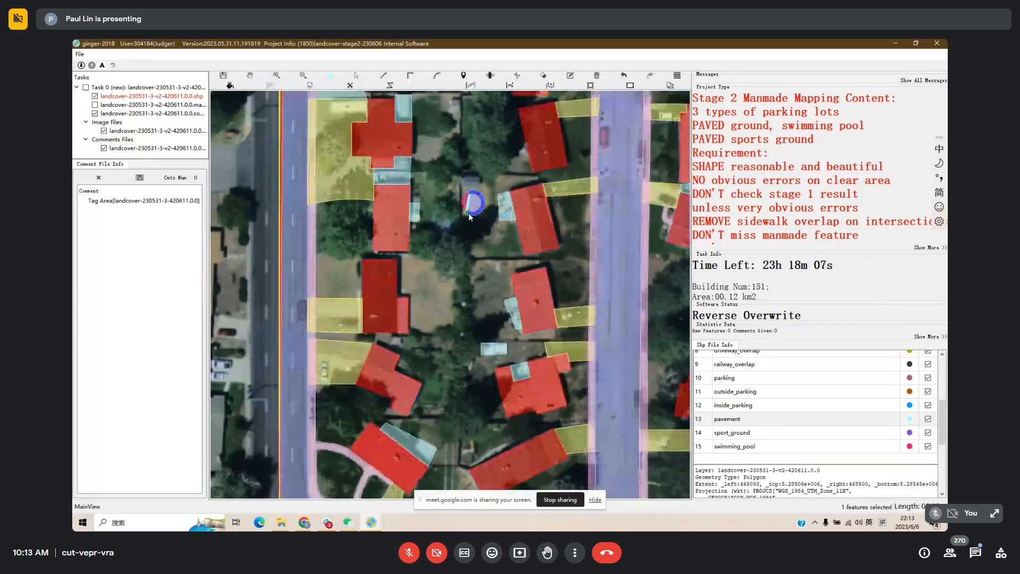
pyautogui.click(469, 215)
pyautogui.rightClick(473, 203)
# Cut off the western and eastern sides of the round swimming pool so it fits the narrow pool in the imagery.
pyautogui.scroll(2, 474, 202)
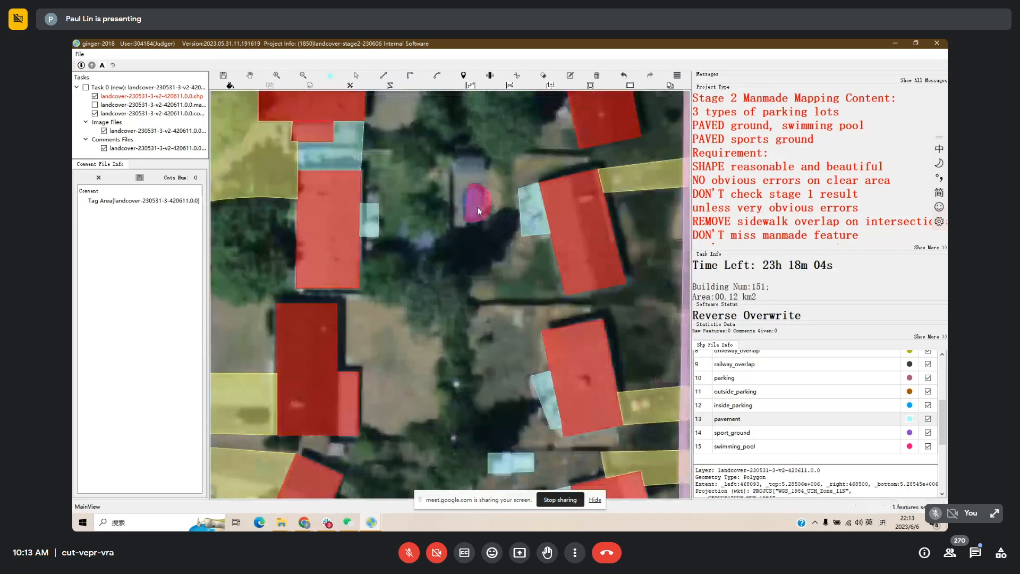
pyautogui.scroll(2, 474, 203)
pyautogui.click(458, 235)
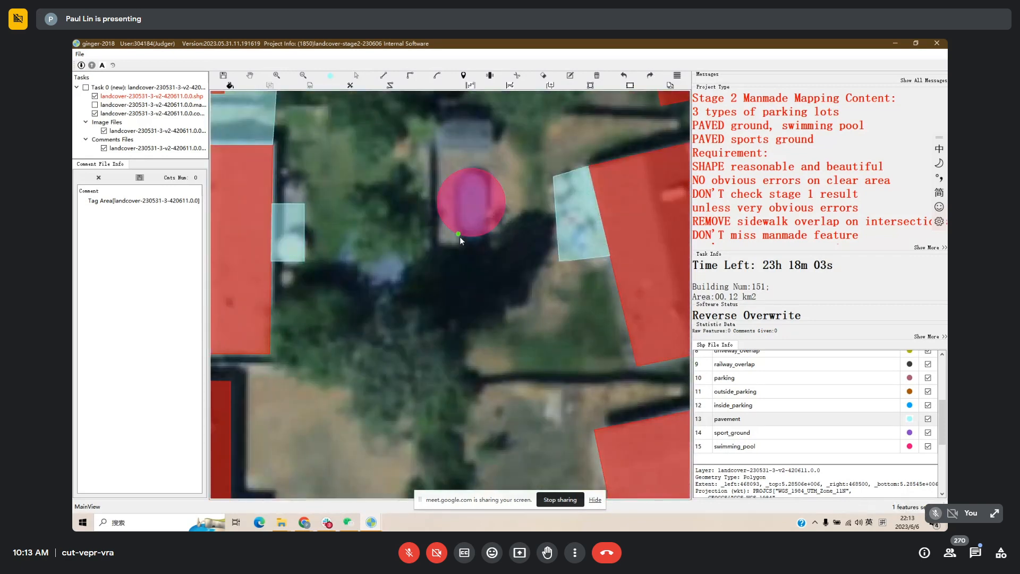
pyautogui.click(458, 170)
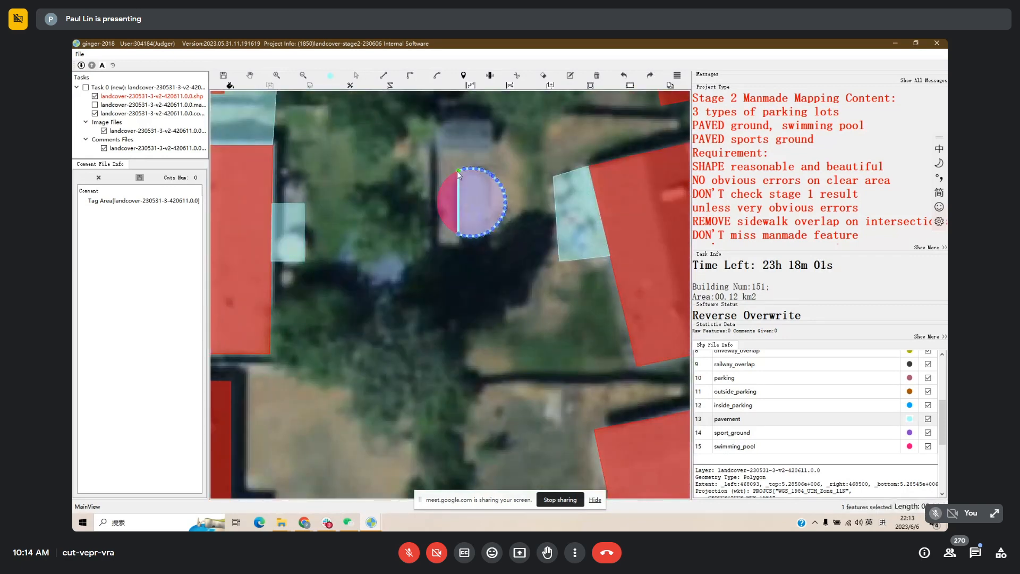
pyautogui.click(490, 231)
pyautogui.click(490, 174)
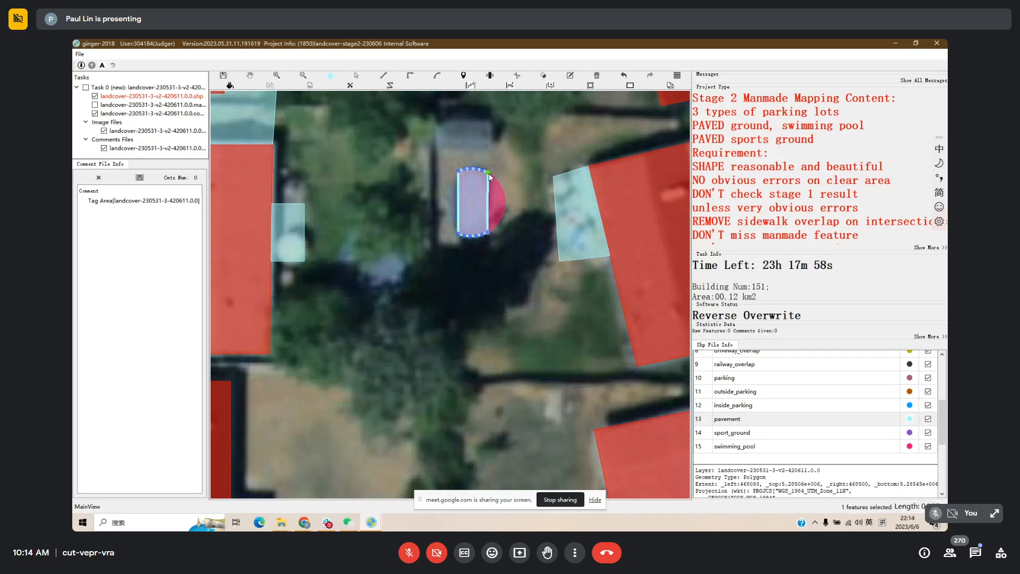
pyautogui.rightClick(489, 173)
# Compare labels and imagery around the houses, driveways and corner sidewalks at the southern end of the western block.
pyautogui.scroll(-4, 505, 242)
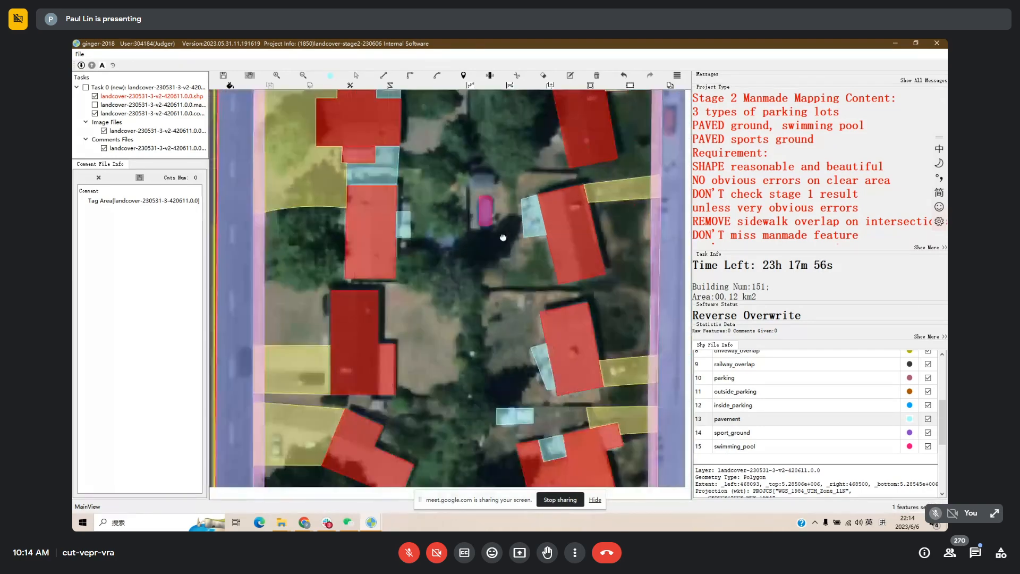
pyautogui.press('space')
pyautogui.press('space')
pyautogui.moveTo(527, 249); pyautogui.dragTo(429, 179)
pyautogui.scroll(-3, 430, 179)
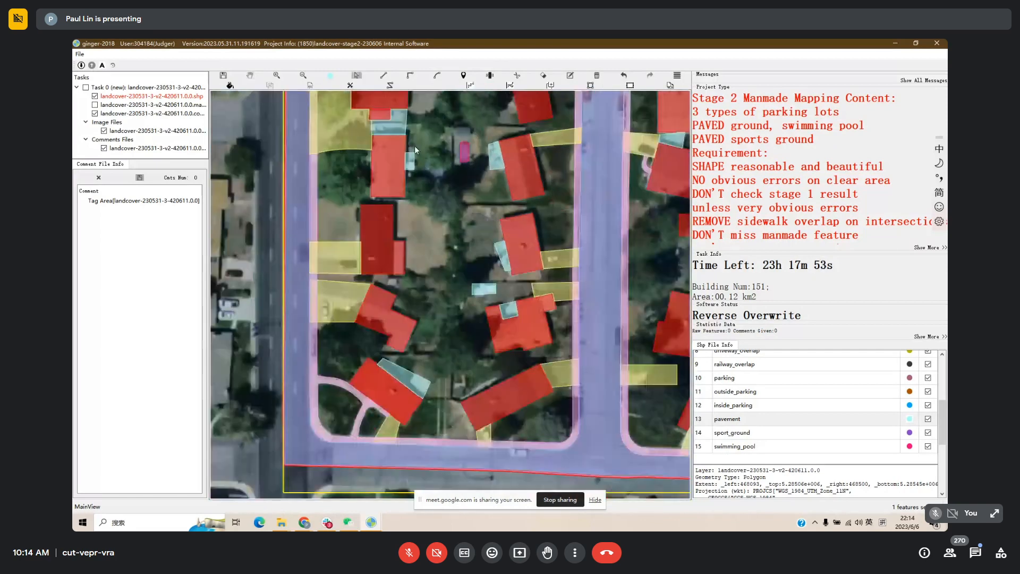
pyautogui.scroll(3, 461, 209)
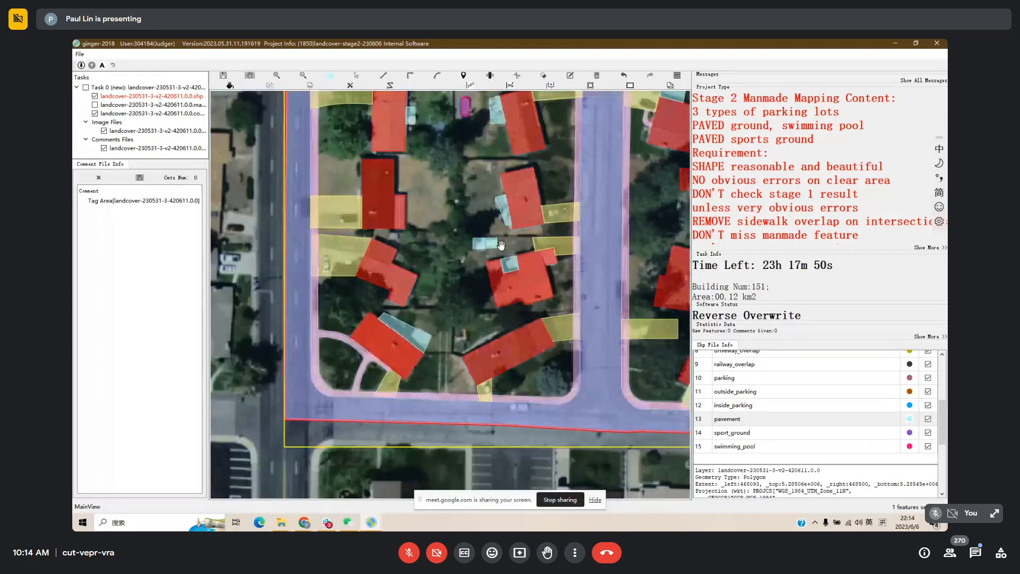
pyautogui.moveTo(401, 196); pyautogui.dragTo(464, 134)
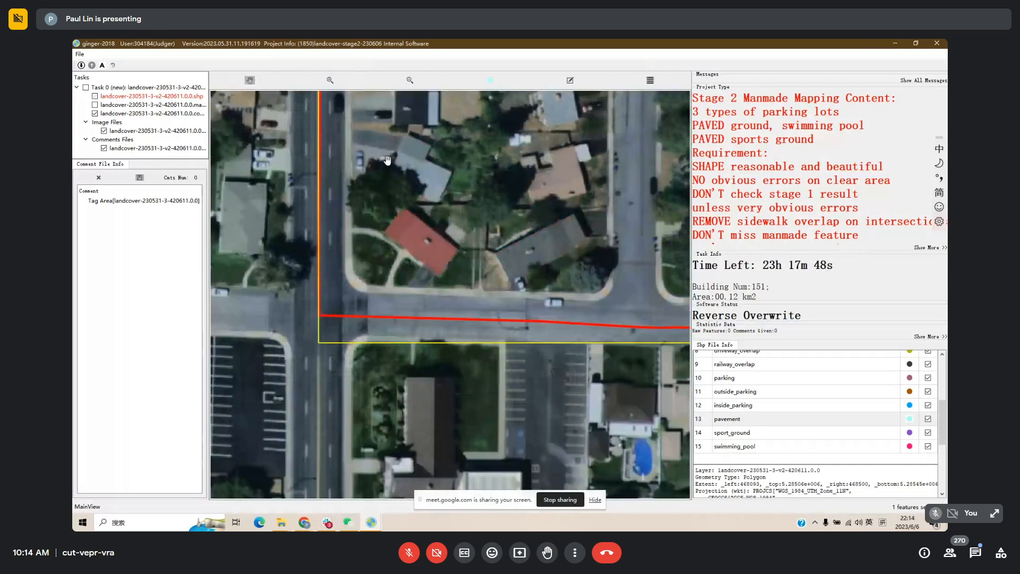
pyautogui.press('space')
pyautogui.press('space')
pyautogui.moveTo(520, 239); pyautogui.dragTo(503, 276)
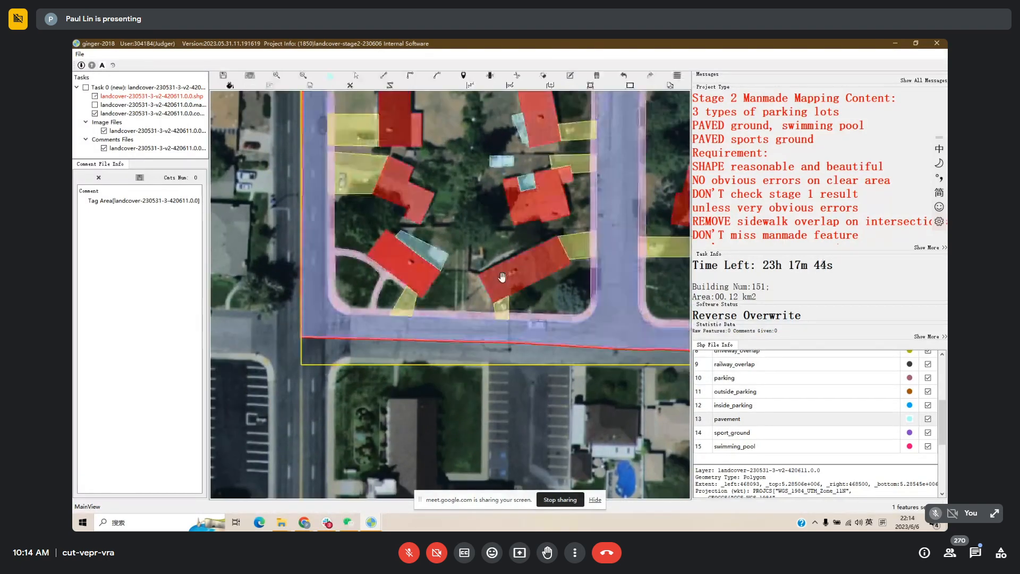
pyautogui.scroll(-2, 502, 277)
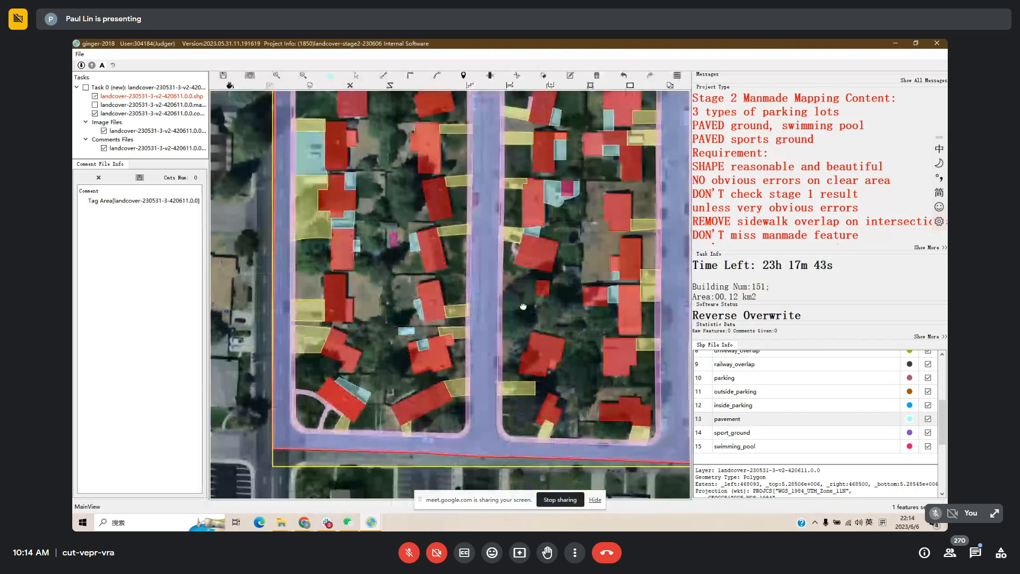
# Examine the building, driveway and pavement labels against the imagery in the southern part of the neighbouring block to the east.
pyautogui.moveTo(523, 307); pyautogui.dragTo(392, 276)
pyautogui.scroll(1, 464, 322)
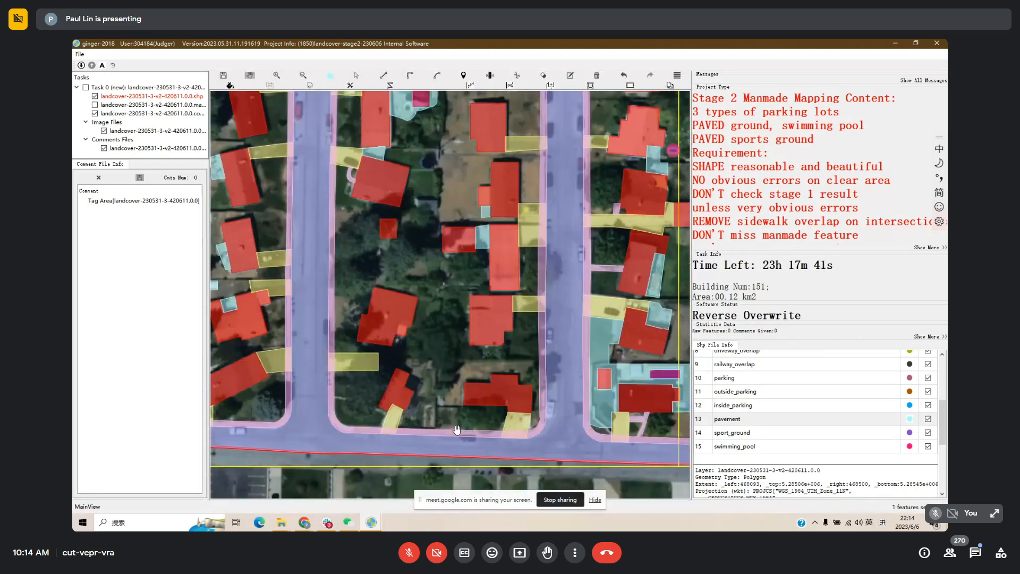
pyautogui.moveTo(458, 338); pyautogui.dragTo(458, 365)
pyautogui.moveTo(449, 254); pyautogui.dragTo(459, 334)
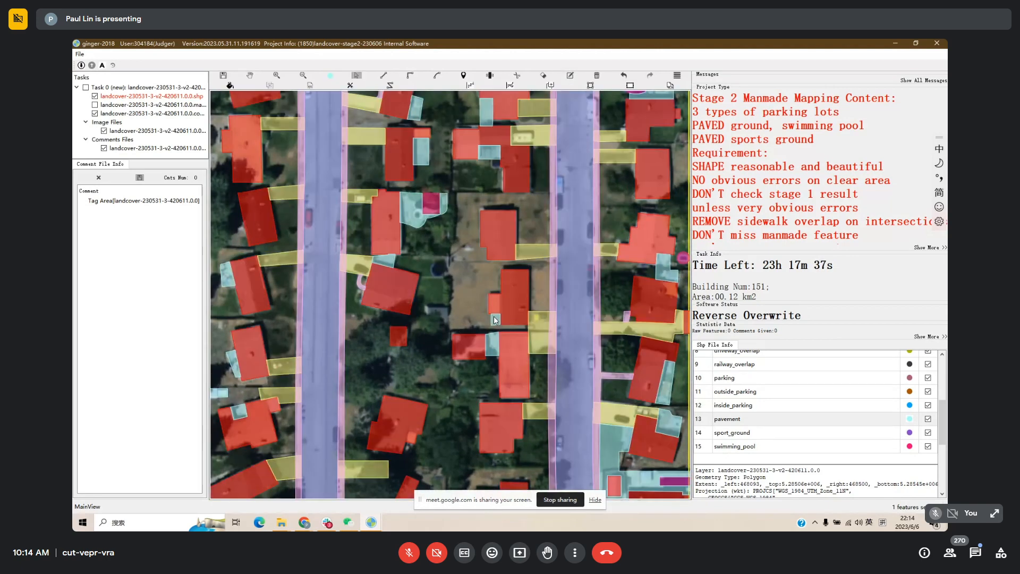
pyautogui.press('space')
pyautogui.press('space')
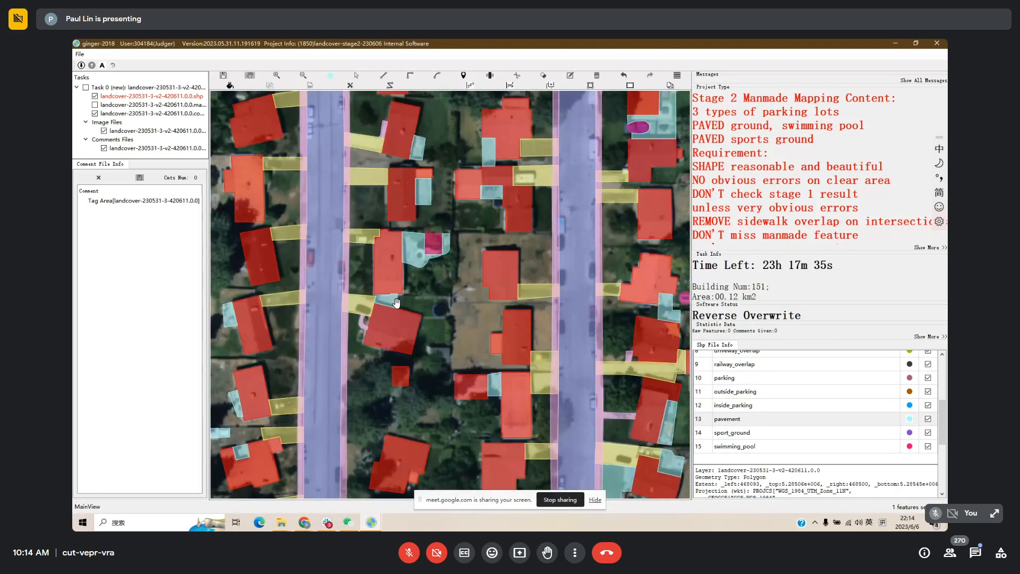
pyautogui.moveTo(458, 255); pyautogui.dragTo(462, 328)
pyautogui.press('space')
pyautogui.moveTo(490, 232); pyautogui.dragTo(487, 282)
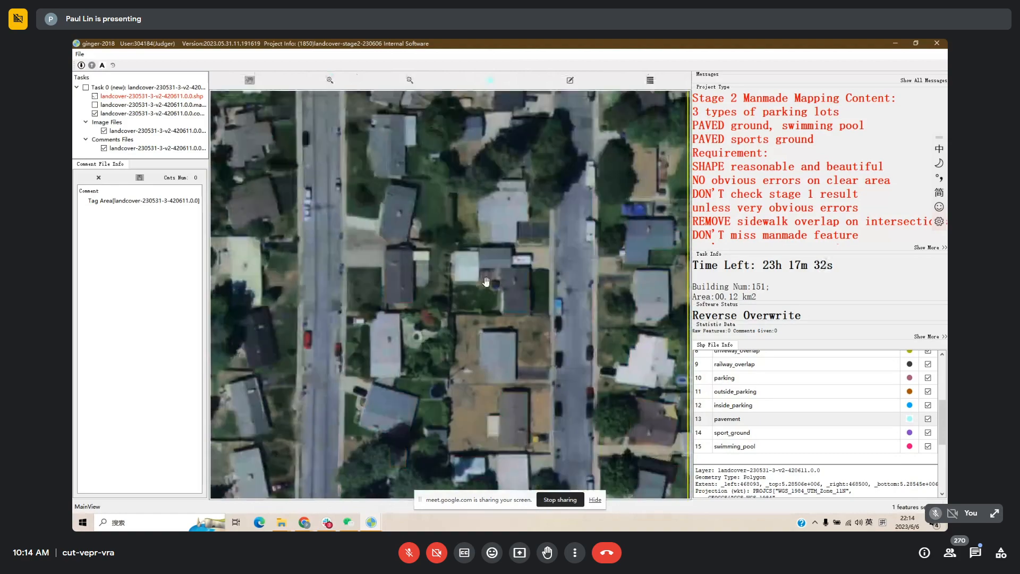
pyautogui.press('space')
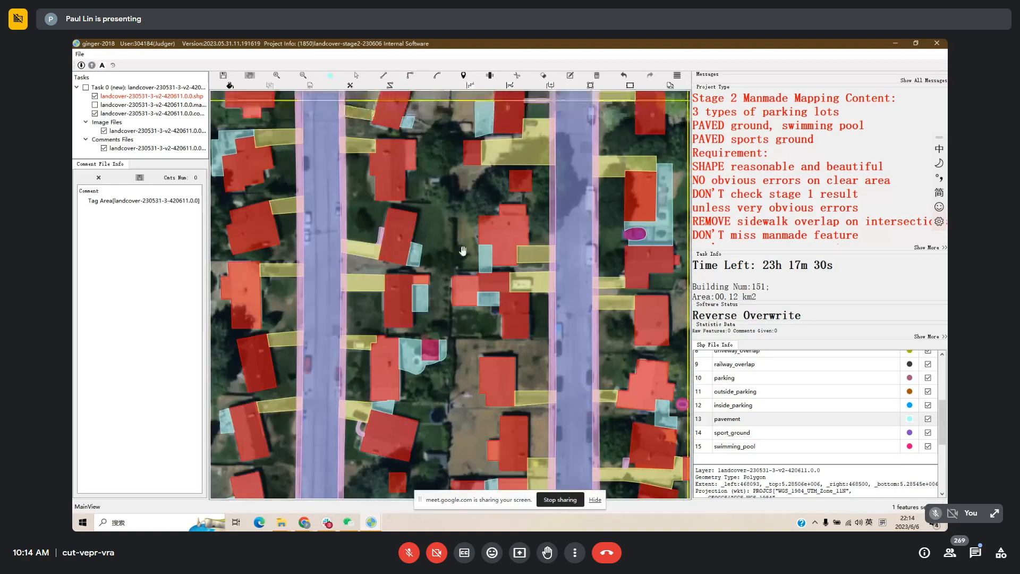
# Compare labels and imagery around the houses and driveways of the eastern block just south of the horizontal grid line.
pyautogui.press('space')
pyautogui.press('space')
pyautogui.press('space')
pyautogui.moveTo(461, 251); pyautogui.dragTo(462, 280)
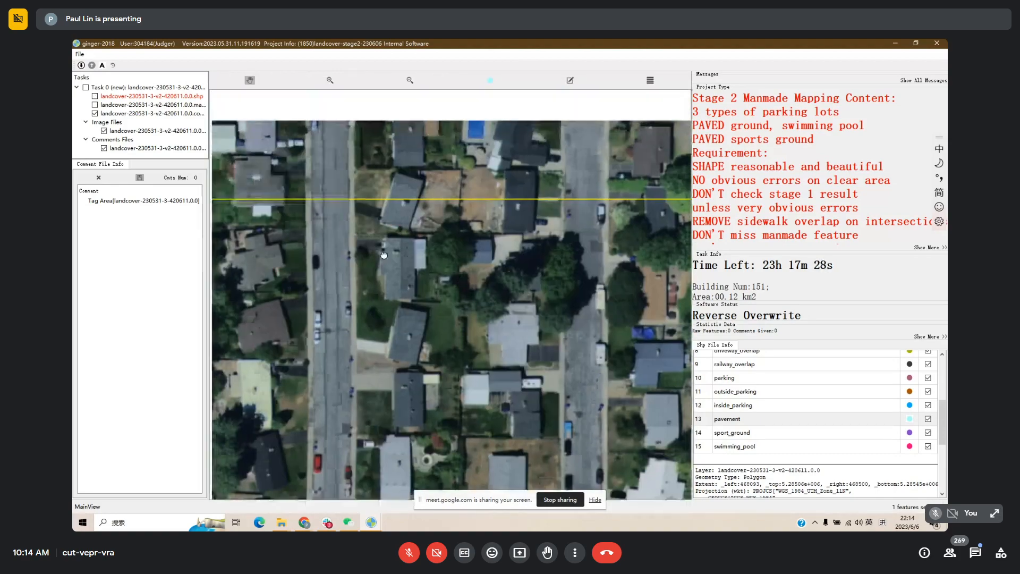
pyautogui.press('space')
pyautogui.press('space')
pyautogui.press('space')
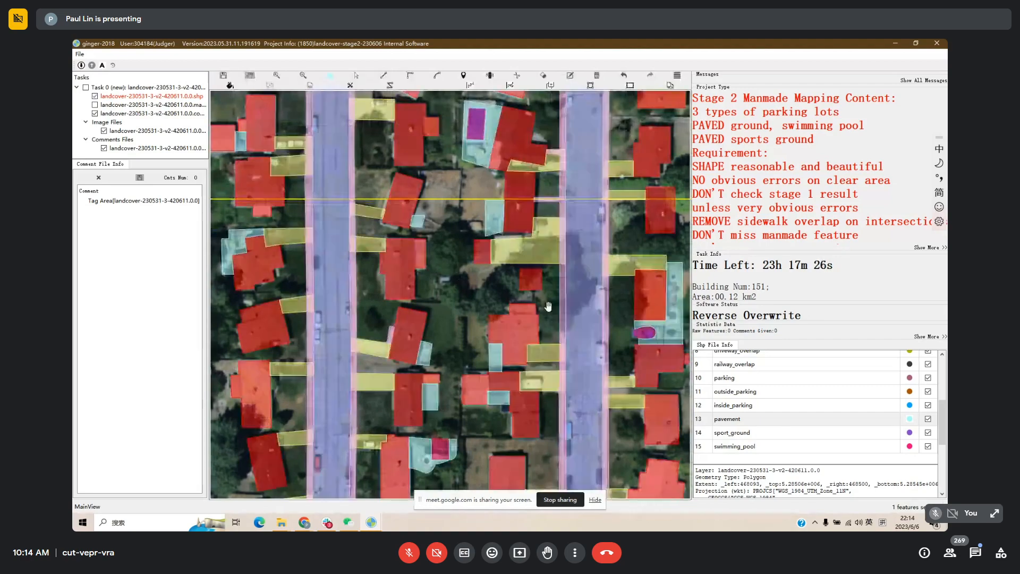
pyautogui.moveTo(440, 337); pyautogui.dragTo(451, 396)
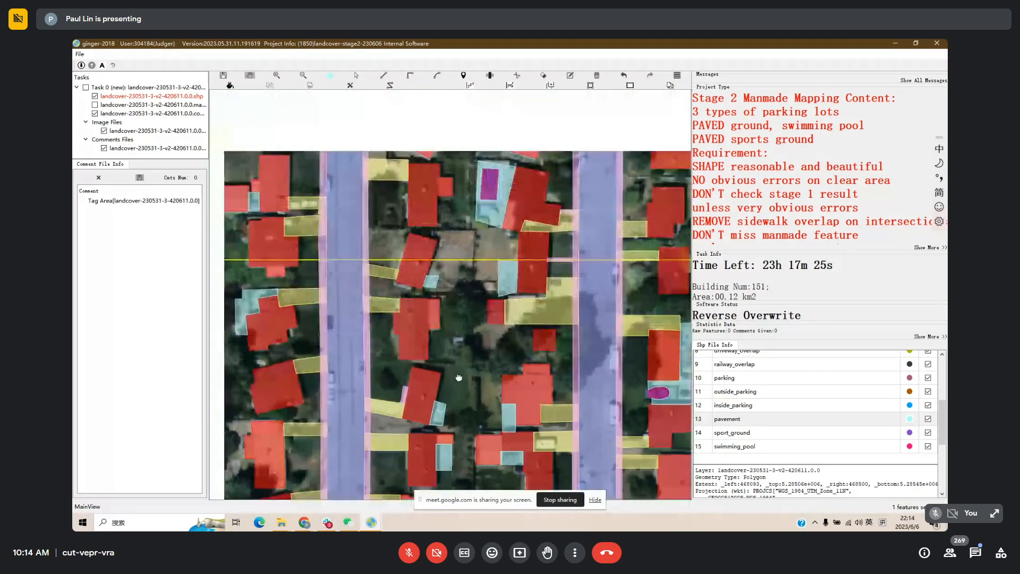
pyautogui.press('space')
pyautogui.press('space')
pyautogui.moveTo(478, 337); pyautogui.dragTo(478, 357)
# Fill the gap between the house, its backyard pavement and the driveway to the south with pavement and merge it into the existing patch.
pyautogui.scroll(2, 478, 355)
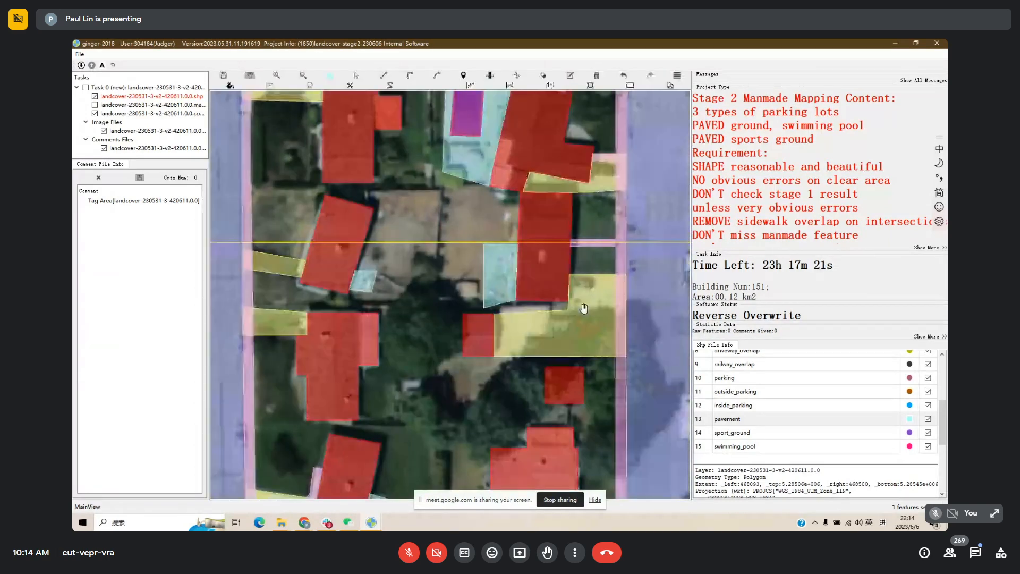
pyautogui.press('f')
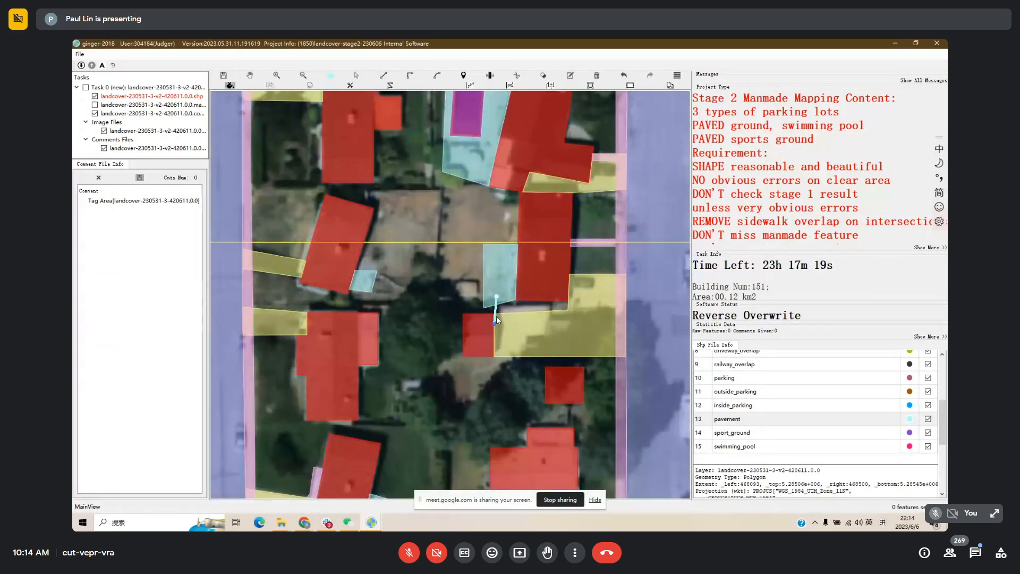
pyautogui.press('space')
pyautogui.press('space')
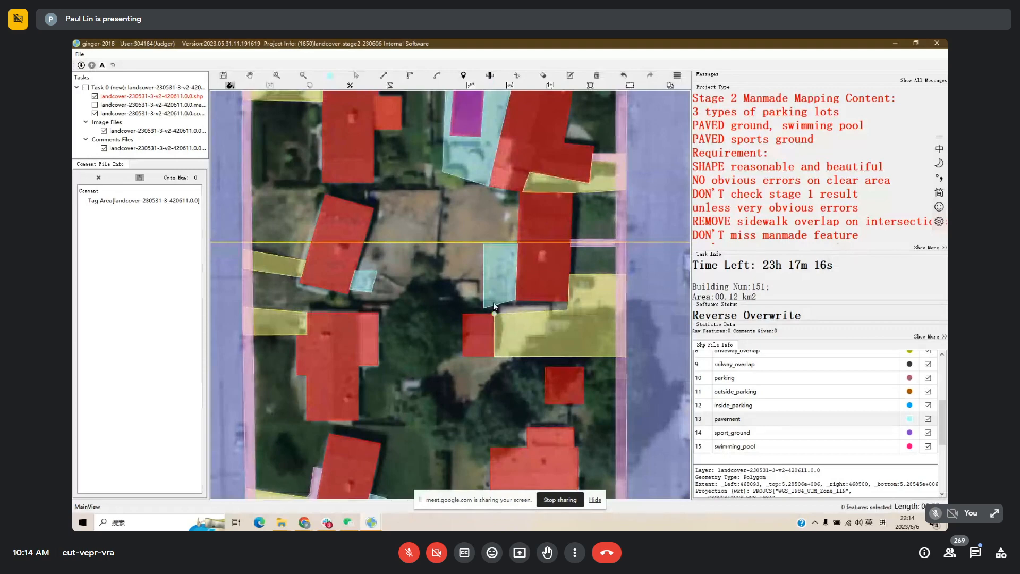
pyautogui.click(509, 305)
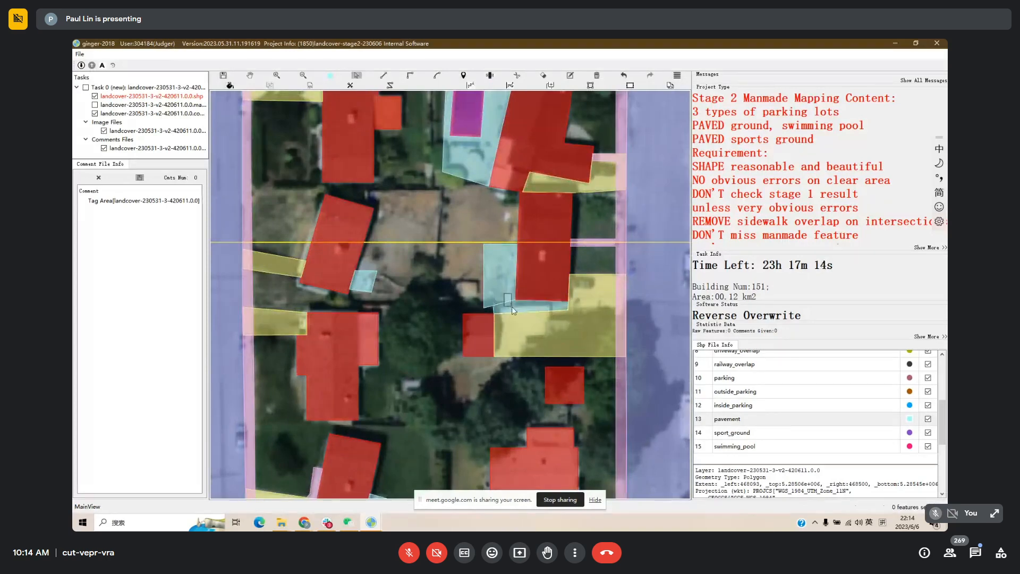
pyautogui.click(513, 311)
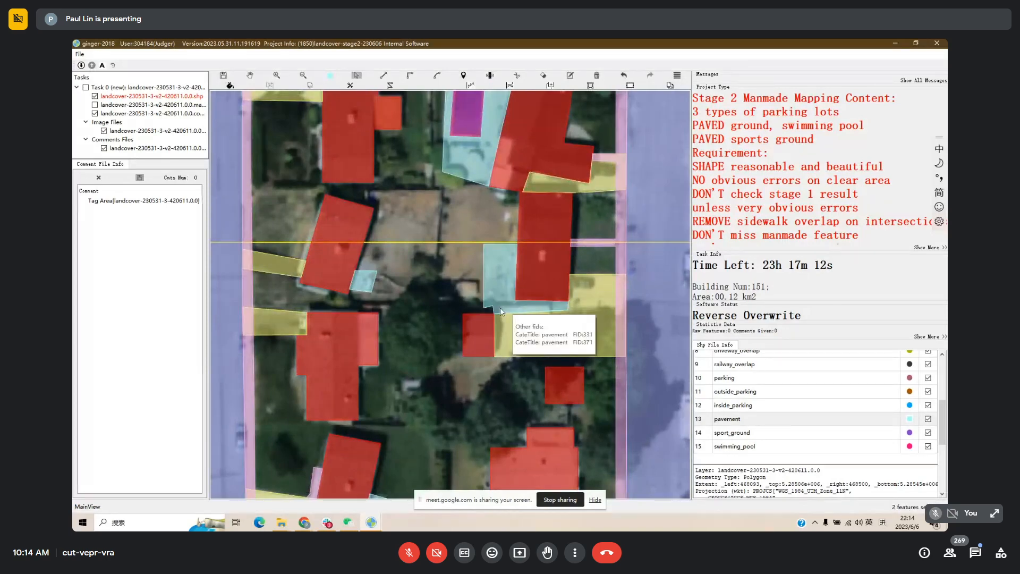
# Reshape the pavement around the rectangular backyard pool along its western and northern edges to match the imagery.
pyautogui.scroll(-2, 499, 307)
pyautogui.moveTo(493, 282); pyautogui.dragTo(490, 366)
pyautogui.press('space')
pyautogui.scroll(1, 486, 255)
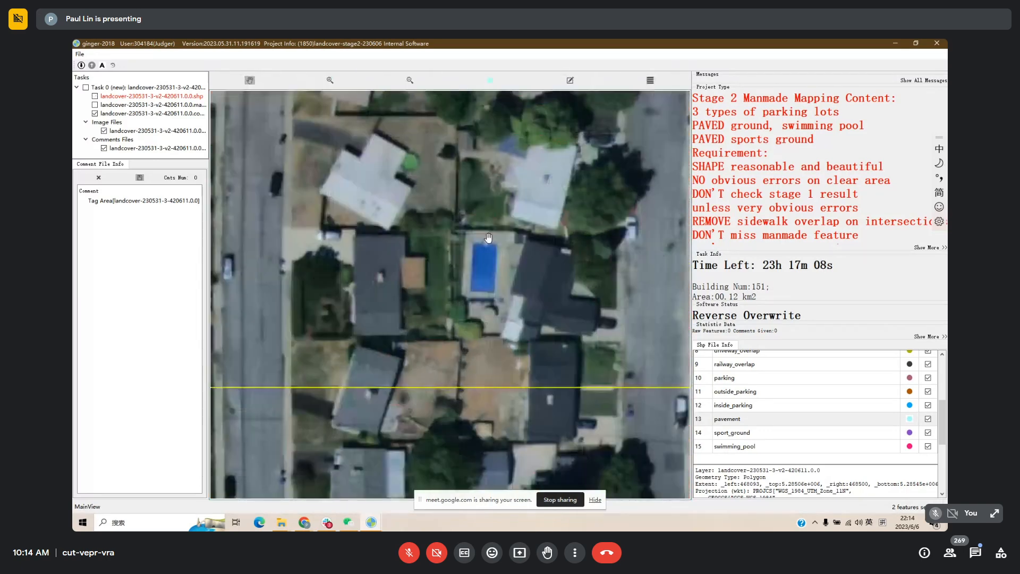
pyautogui.press('space')
pyautogui.press('space')
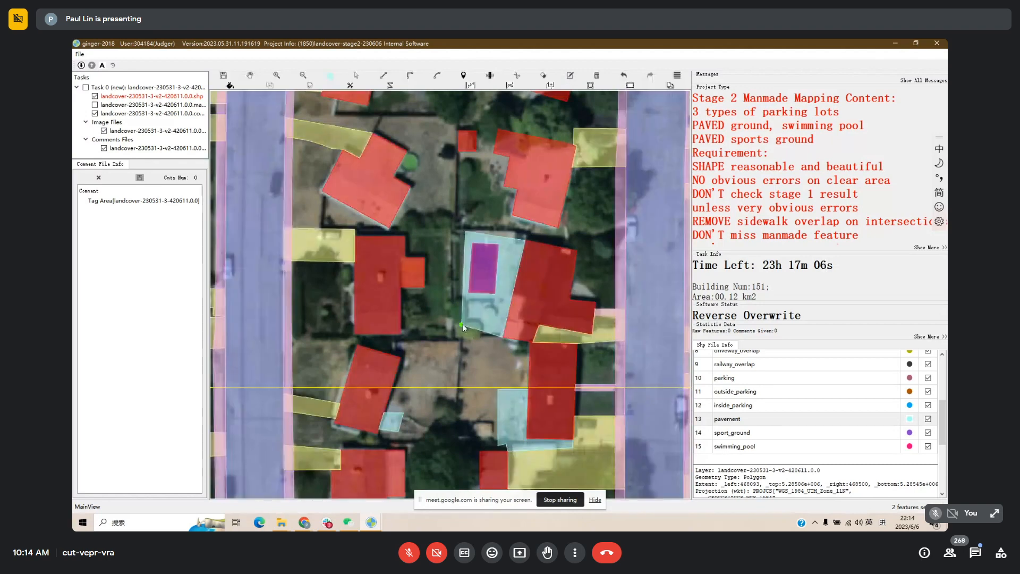
pyautogui.click(465, 231)
pyautogui.click(511, 231)
pyautogui.click(525, 236)
pyautogui.doubleClick(503, 336)
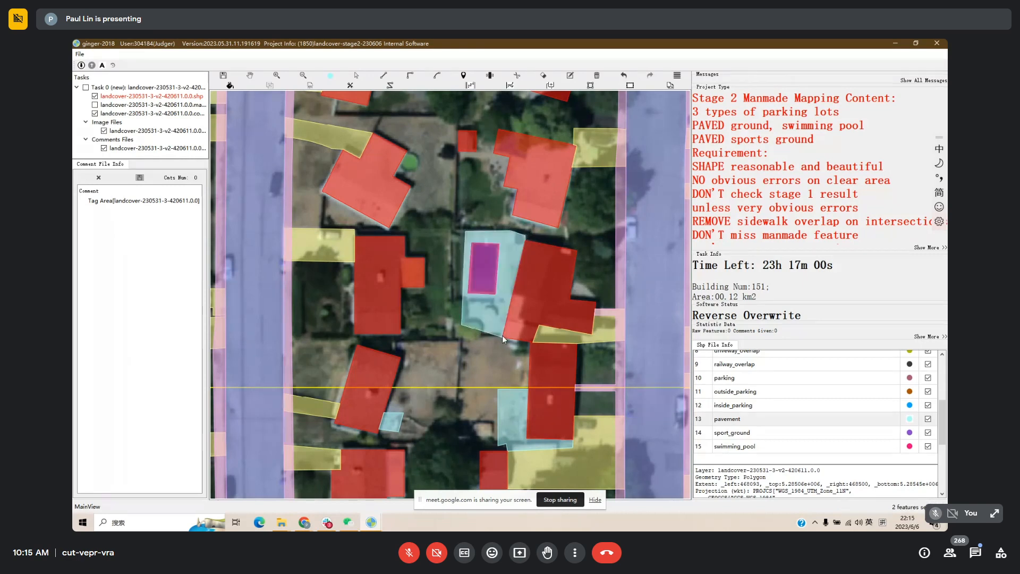
# Compare the labels with the imagery around the houses and backyards northward from the rectangular pool to the block's northern end.
pyautogui.moveTo(456, 268); pyautogui.dragTo(461, 341)
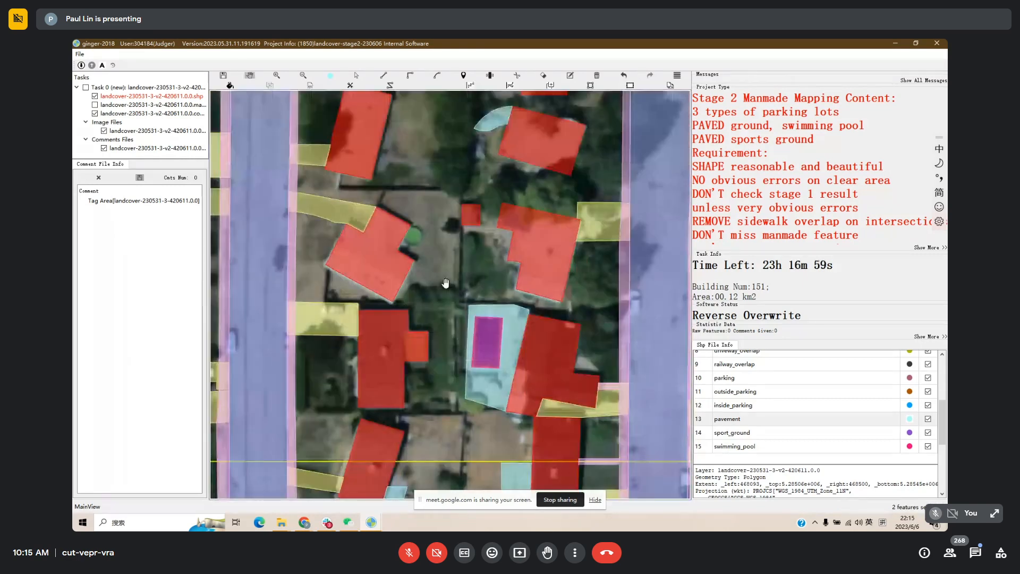
pyautogui.scroll(-2, 478, 269)
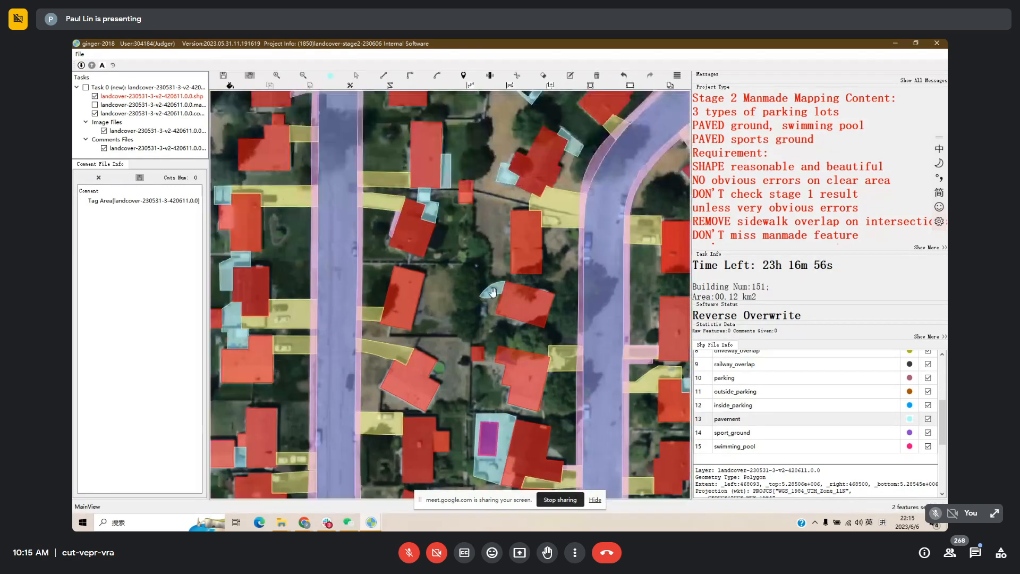
pyautogui.scroll(2, 500, 308)
pyautogui.press('space')
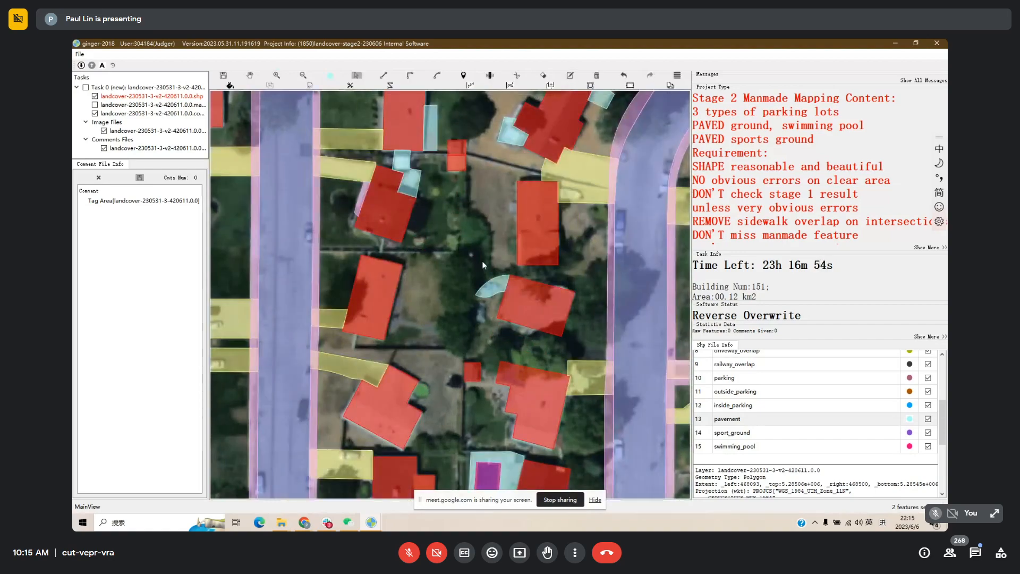
pyautogui.moveTo(466, 215); pyautogui.dragTo(464, 265)
pyautogui.scroll(-2, 460, 310)
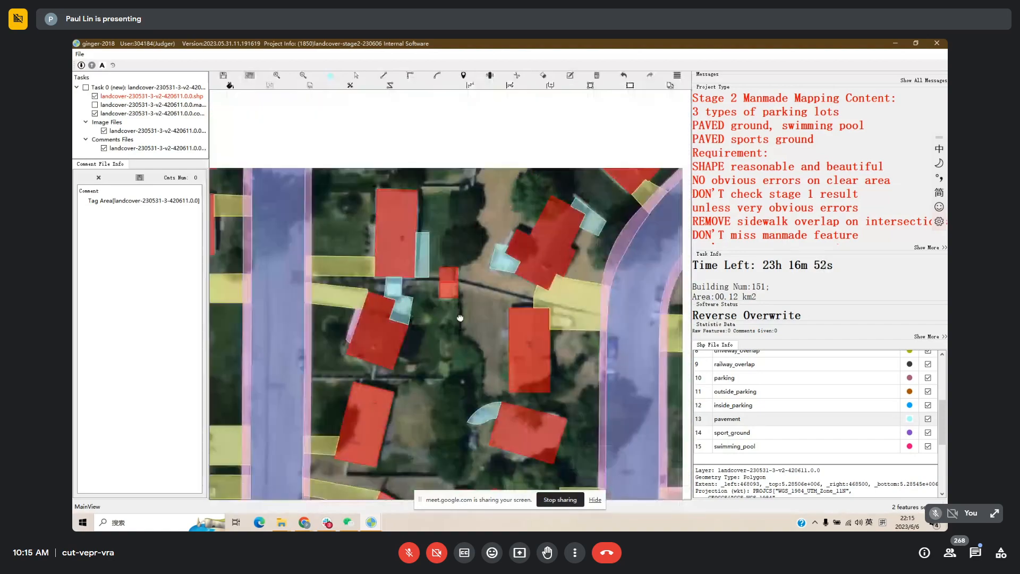
pyautogui.press('space')
pyautogui.press('space')
pyautogui.press('space')
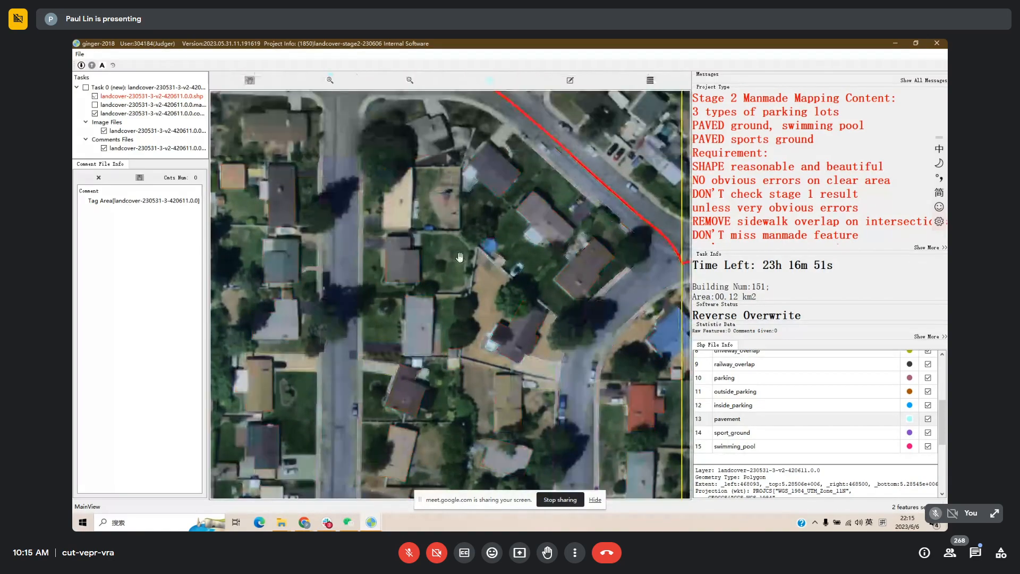
pyautogui.scroll(1, 460, 257)
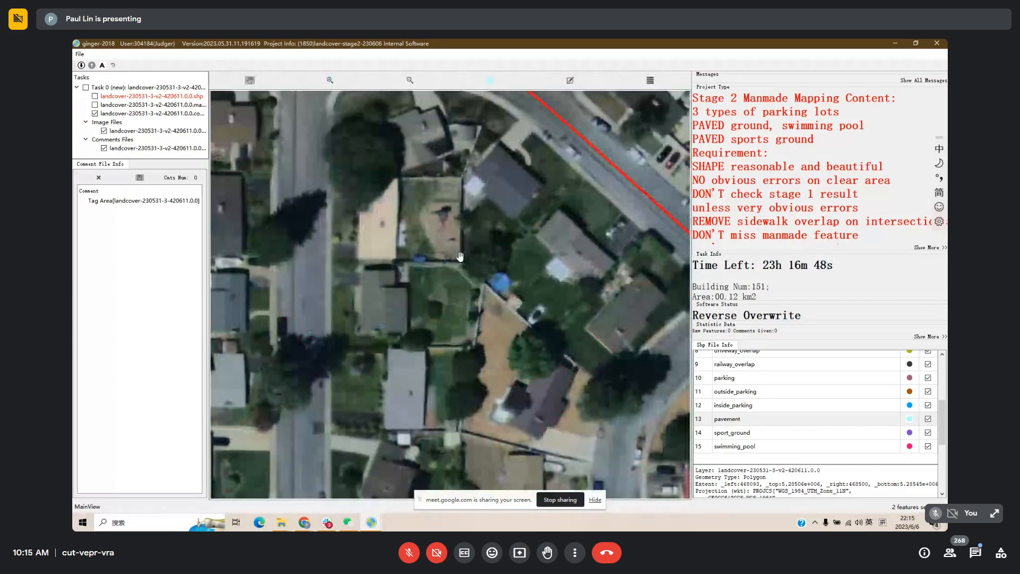
# Cut off the pavement around the wrongly mapped swimming pool in the northern sandy backyard and delete that pavement and the pool.
pyautogui.press('space')
pyautogui.click(462, 199)
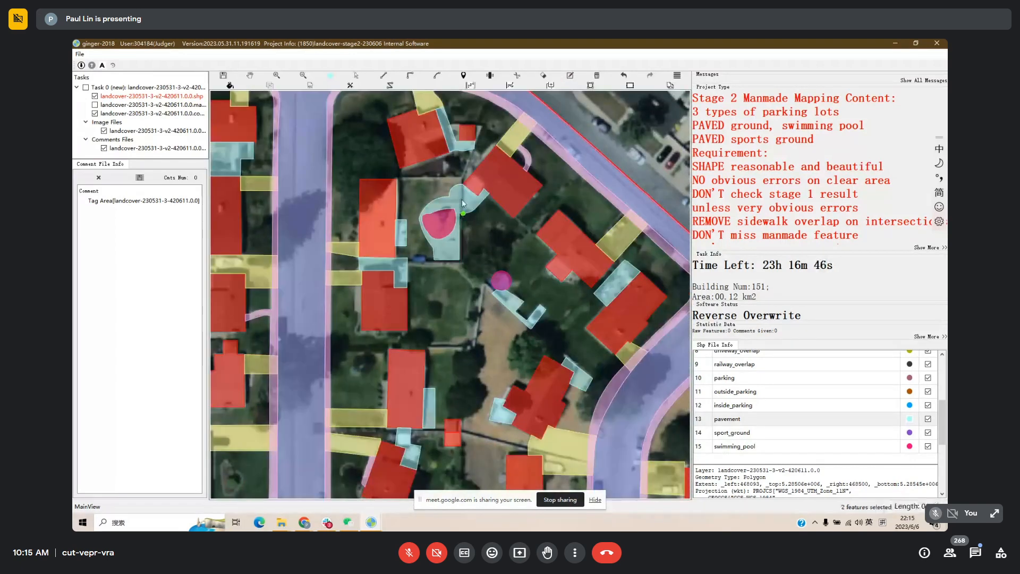
pyautogui.click(445, 224)
pyautogui.press('Delete')
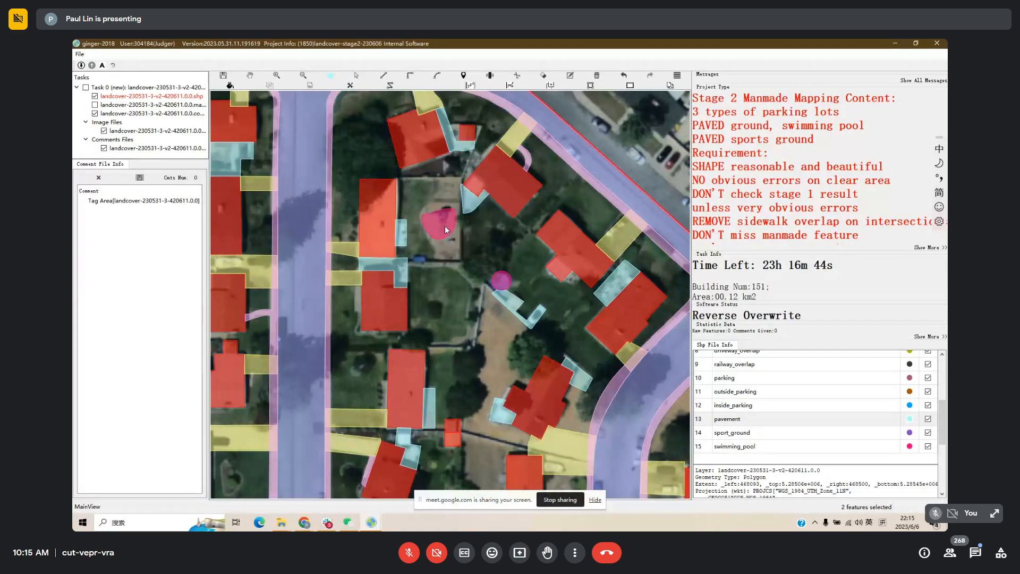
pyautogui.click(443, 220)
pyautogui.press('Delete')
# Cut out and delete the narrow pavement strip linking the two small patches southeast of the round swimming pool.
pyautogui.moveTo(465, 273)
pyautogui.mouseDown()
pyautogui.moveTo(462, 259)
pyautogui.moveTo(474, 274)
pyautogui.mouseUp()
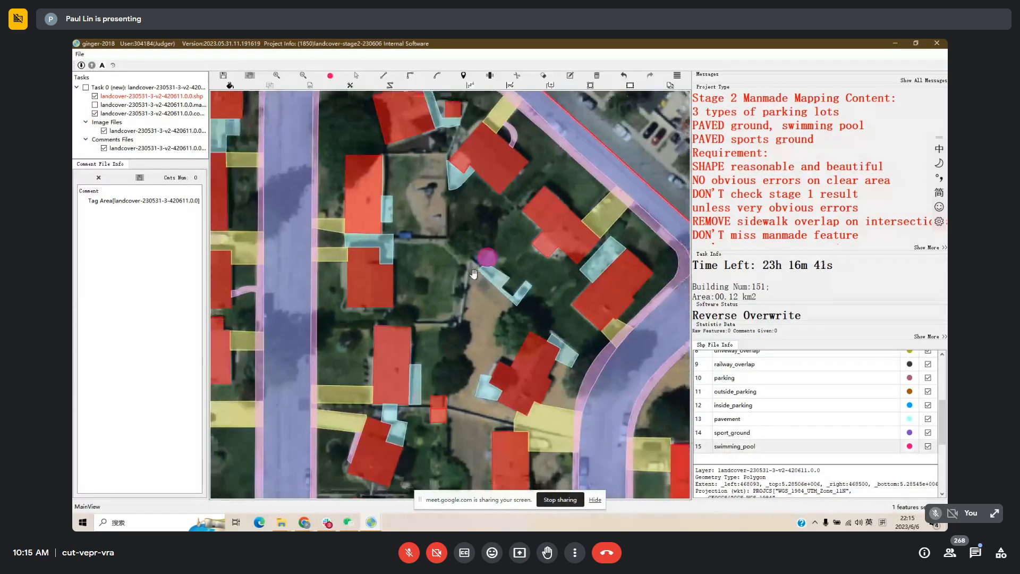
pyautogui.scroll(-1, 474, 273)
pyautogui.press('space')
pyautogui.scroll(1, 488, 298)
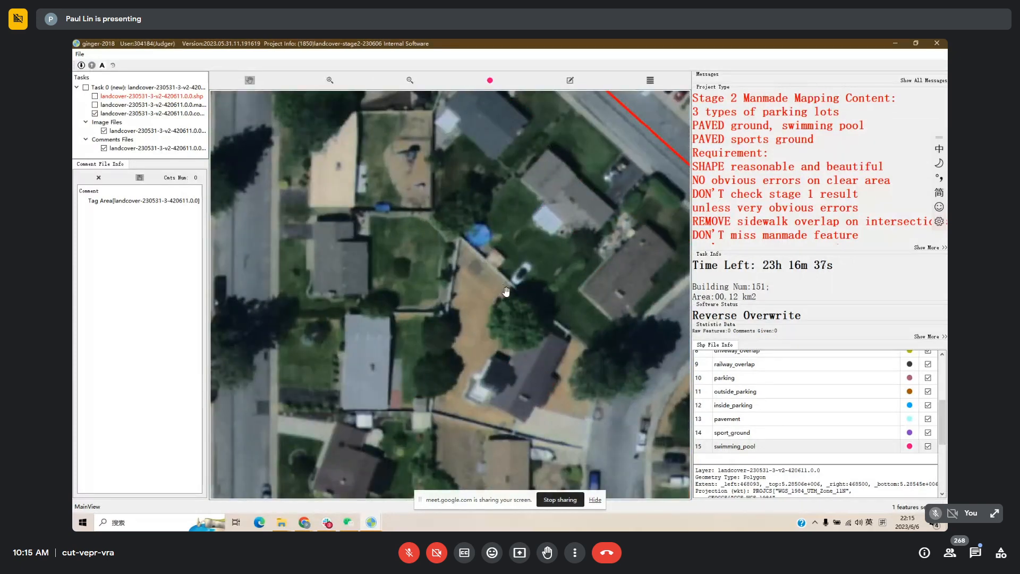
pyautogui.press('space')
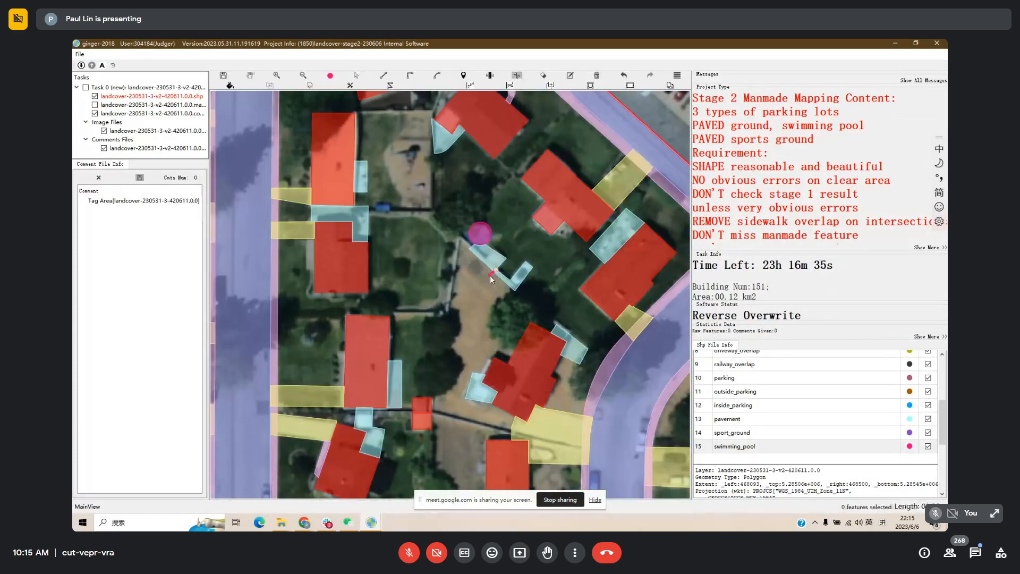
pyautogui.press('space')
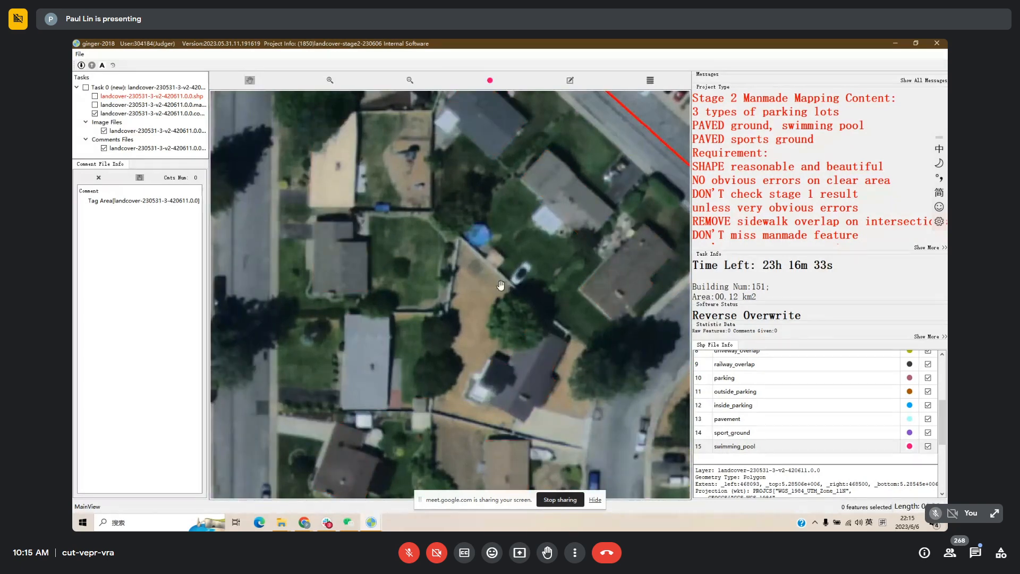
pyautogui.press('space')
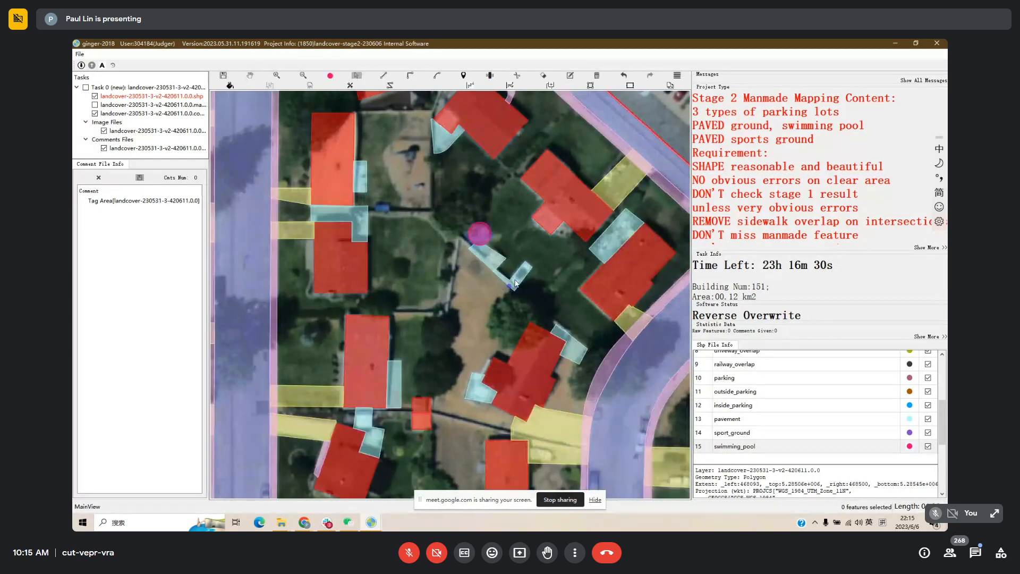
pyautogui.press('c')
pyautogui.click(510, 279)
pyautogui.rightClick(498, 290)
pyautogui.click(503, 276)
pyautogui.press('Delete')
# Compare the labels with the imagery around the houses inside the curved street at the block's northern end.
pyautogui.moveTo(527, 319); pyautogui.dragTo(521, 323)
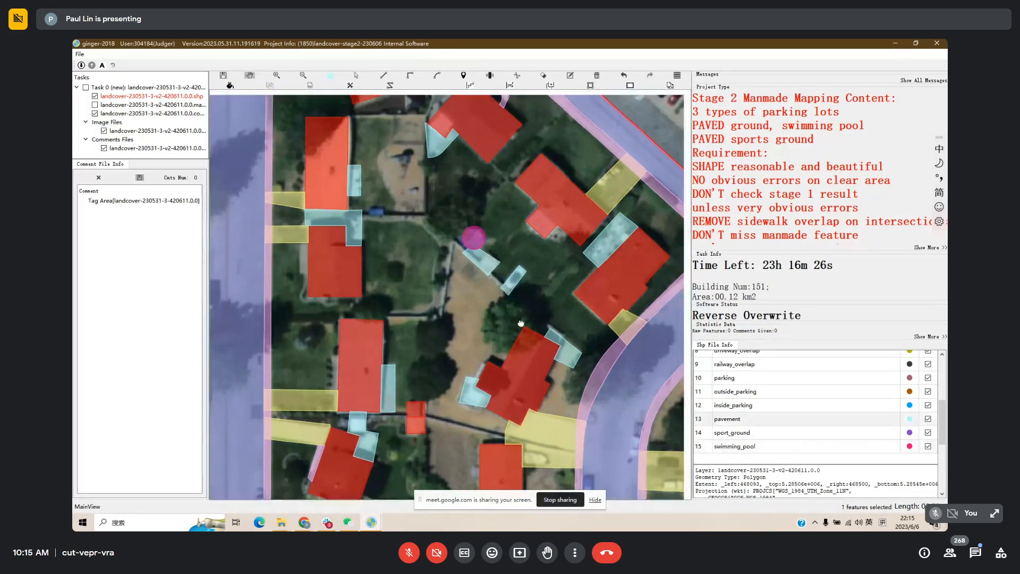
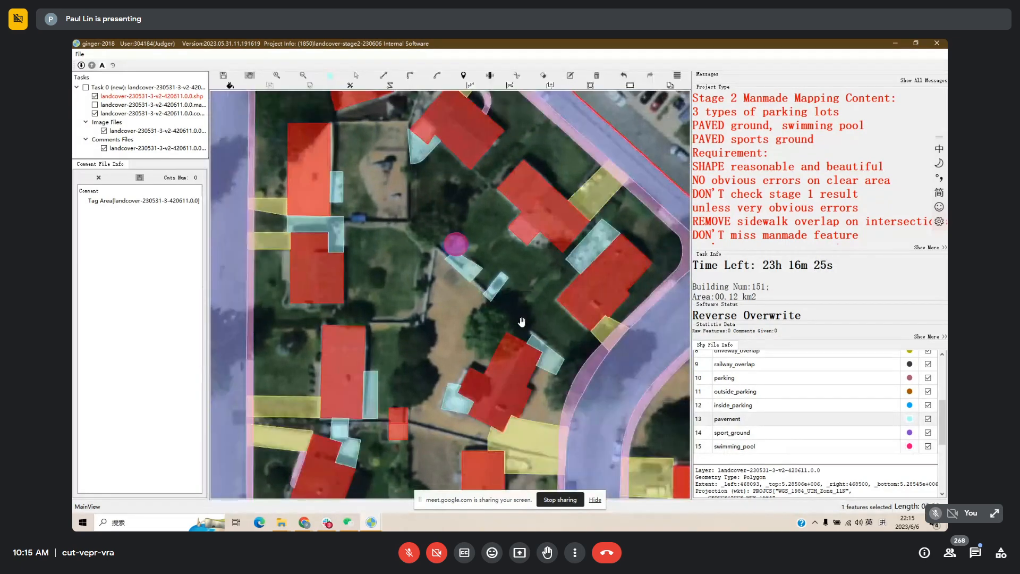
pyautogui.scroll(-1, 521, 323)
pyautogui.press('space')
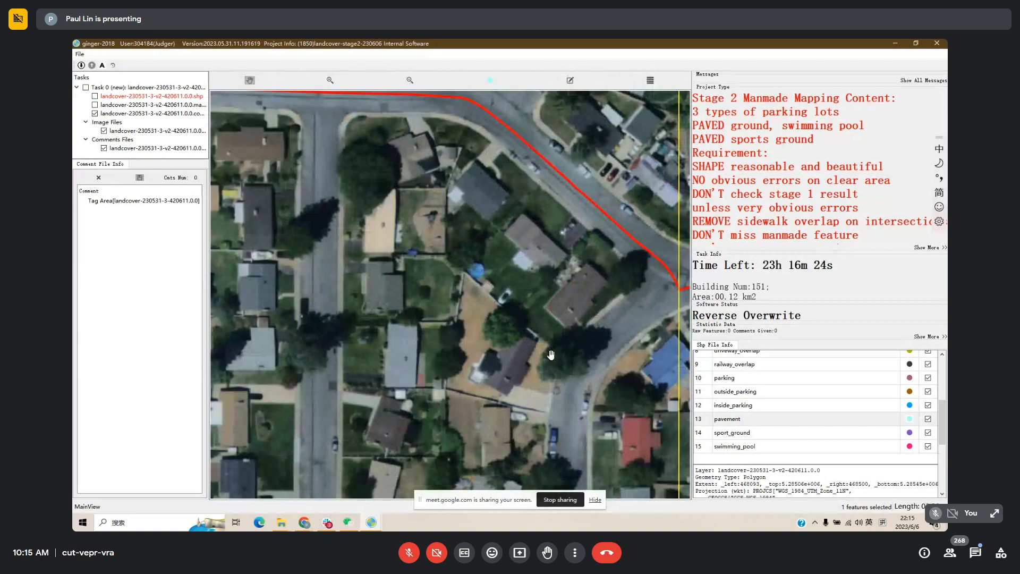
pyautogui.moveTo(552, 355); pyautogui.dragTo(556, 362)
pyautogui.press('space')
pyautogui.press('space')
pyautogui.press('space')
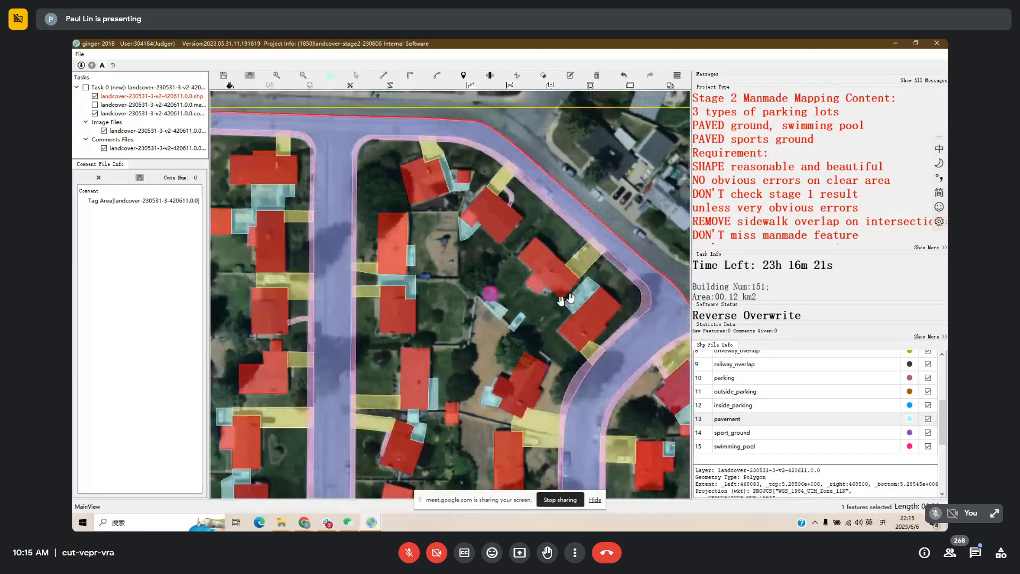
# Extend the pavement around the northern and eastern sides of the small building beside the block's northernmost house.
pyautogui.moveTo(467, 171); pyautogui.dragTo(469, 207)
pyautogui.press('space')
pyautogui.scroll(1, 468, 206)
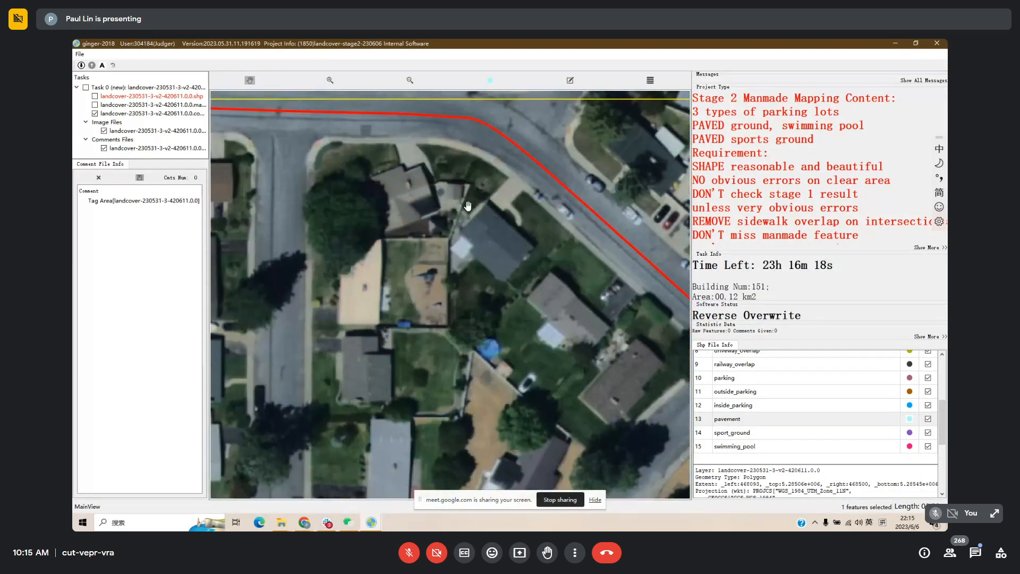
pyautogui.press('space')
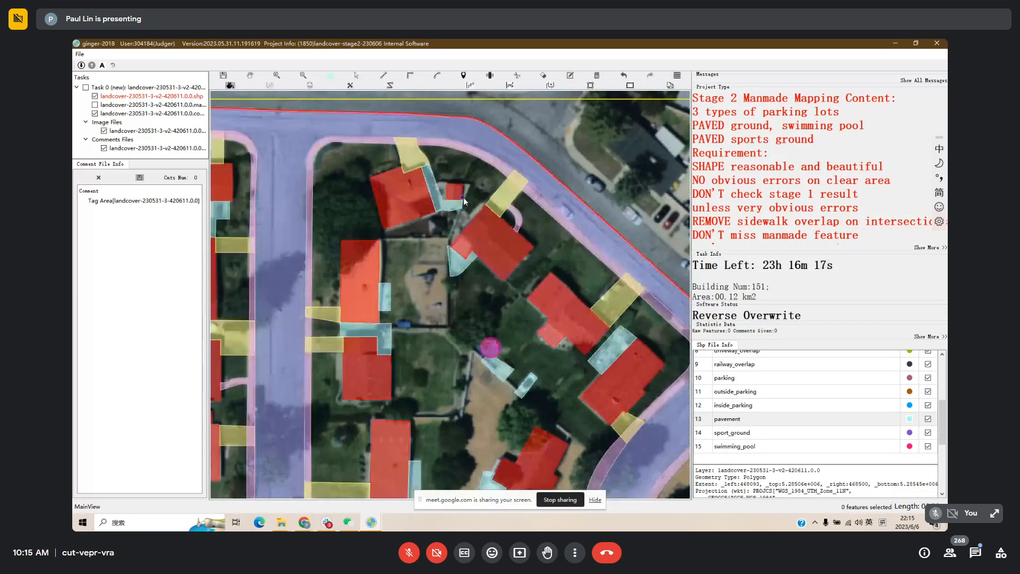
pyautogui.moveTo(463, 197)
pyautogui.mouseDown()
pyautogui.moveTo(462, 207)
pyautogui.moveTo(472, 186)
pyautogui.mouseUp()
pyautogui.click(472, 183)
pyautogui.click(433, 182)
pyautogui.rightClick(465, 198)
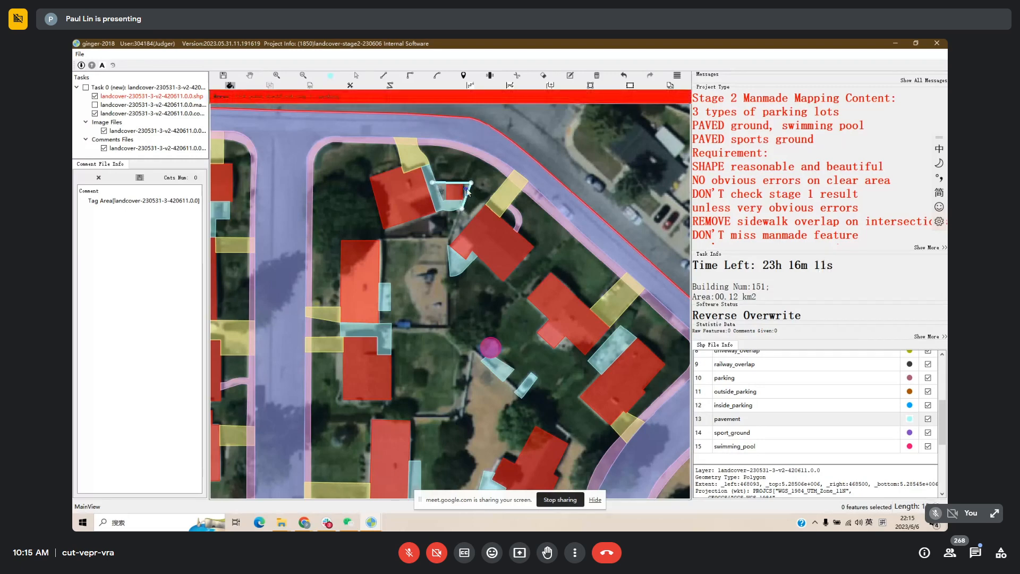
pyautogui.scroll(3, 455, 206)
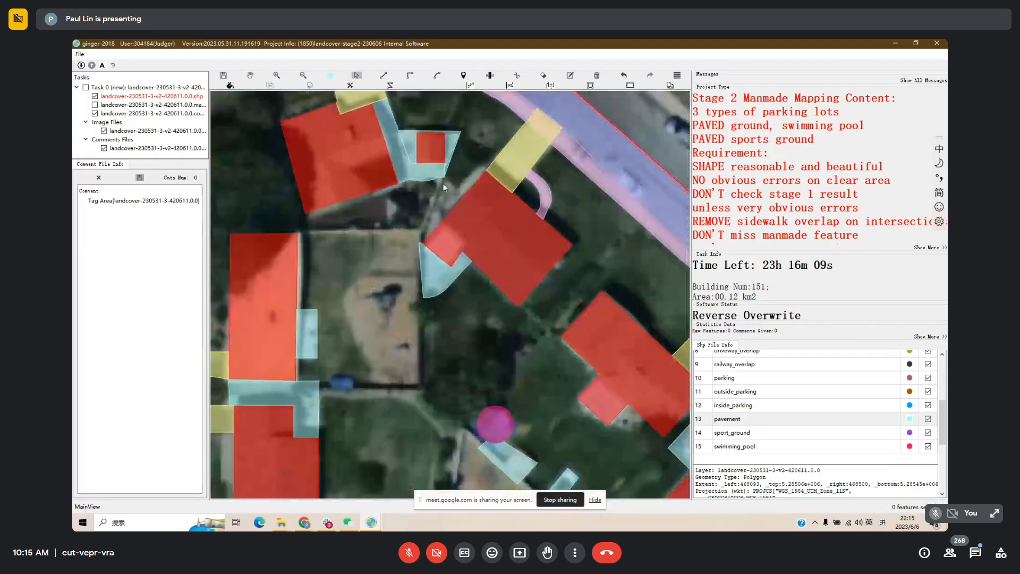
pyautogui.click(448, 173)
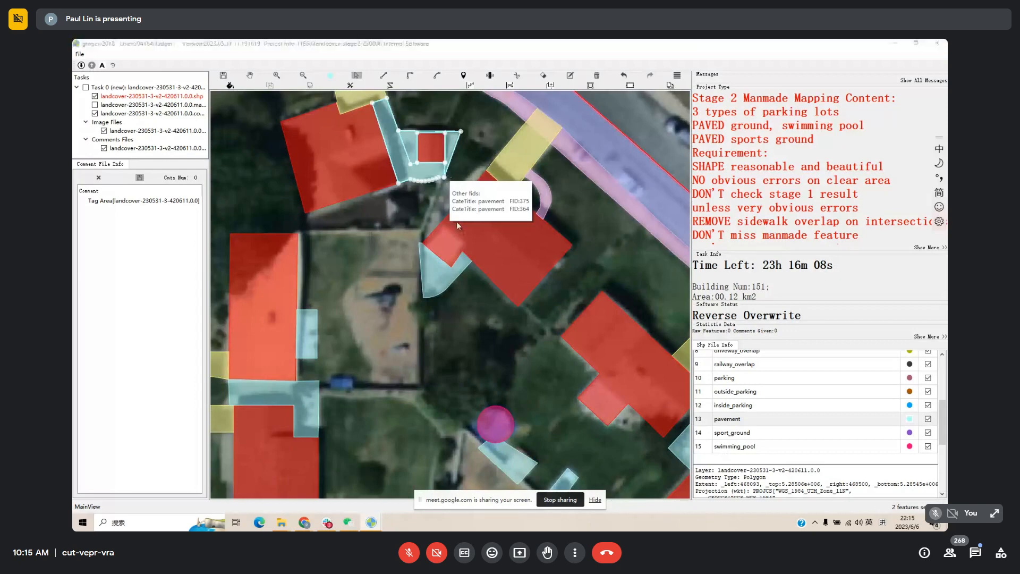
# Add pavement along the northwestern side of the neighbouring house, from its driveway down to the backyard patch.
pyautogui.scroll(-2, 457, 226)
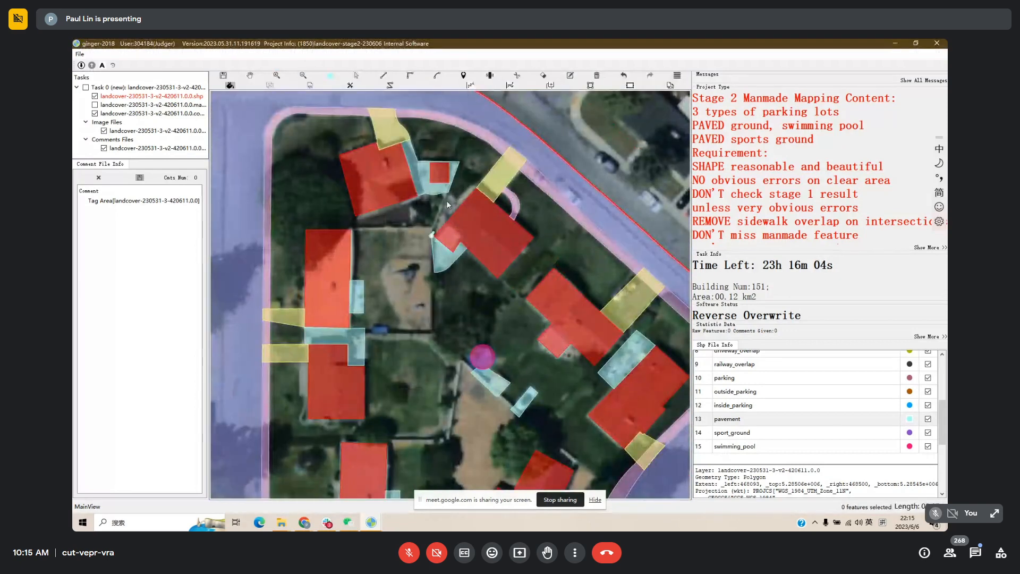
pyautogui.click(449, 193)
pyautogui.click(456, 198)
pyautogui.click(472, 183)
pyautogui.click(477, 188)
pyautogui.doubleClick(500, 215)
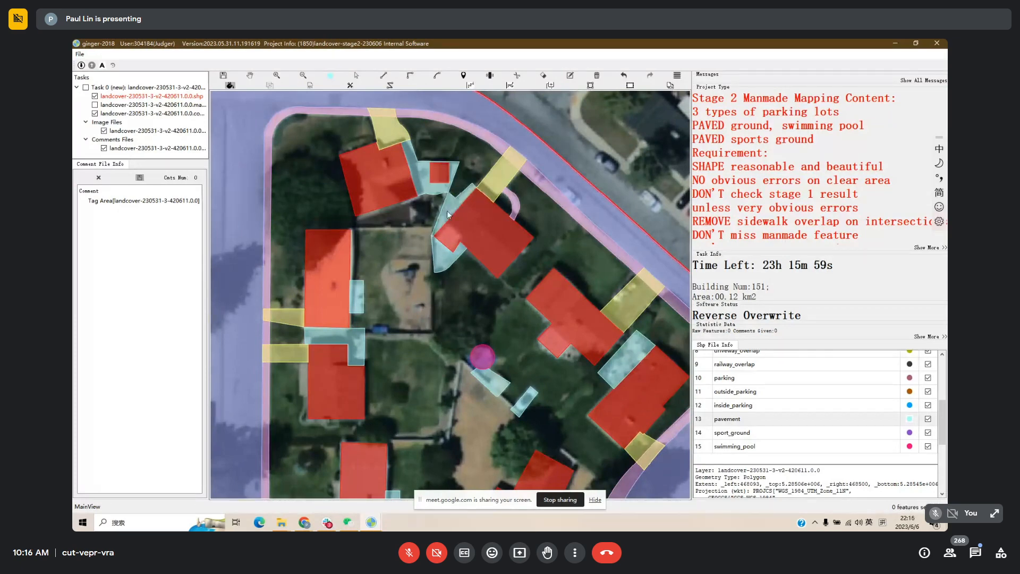
# Examine the labels in the eastern block, from the curved street at its northern end down to the oval pool's backyard.
pyautogui.moveTo(447, 215); pyautogui.dragTo(402, 186)
pyautogui.scroll(-1, 588, 298)
pyautogui.moveTo(588, 299); pyautogui.dragTo(444, 164)
pyautogui.moveTo(455, 232); pyautogui.dragTo(515, 193)
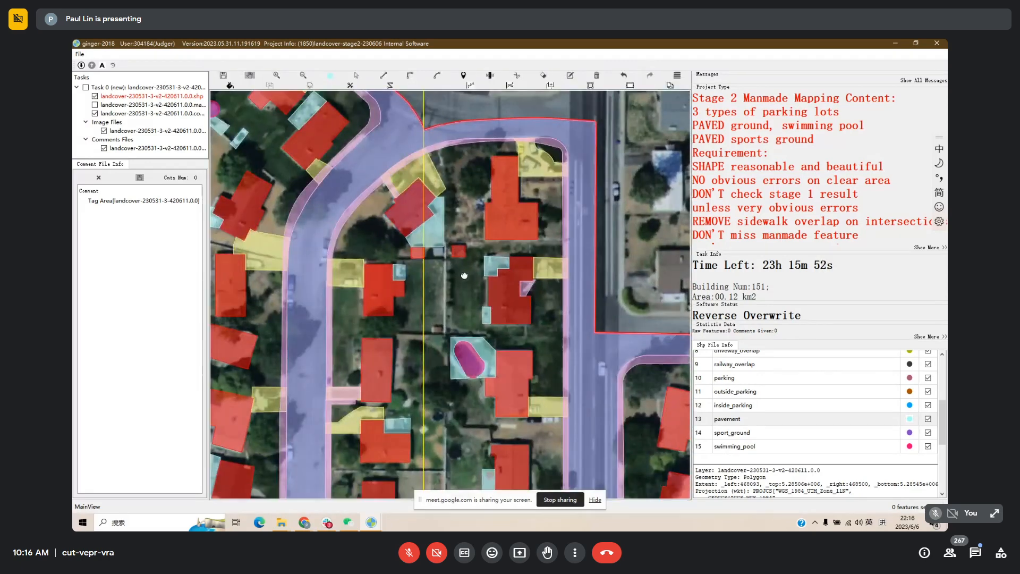
pyautogui.moveTo(464, 275); pyautogui.dragTo(535, 160)
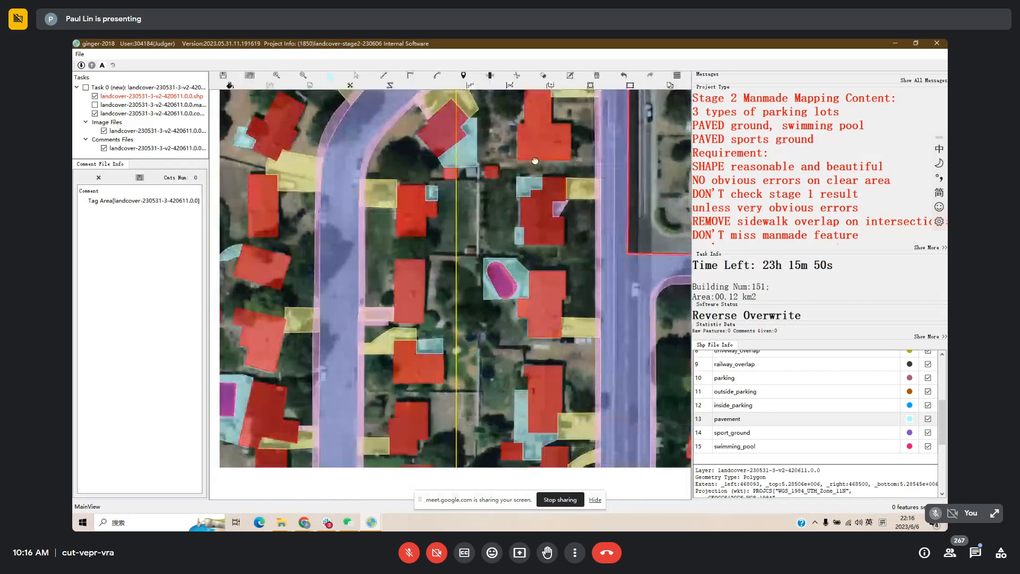
pyautogui.moveTo(495, 219); pyautogui.dragTo(502, 164)
pyautogui.press('space')
pyautogui.scroll(1, 520, 239)
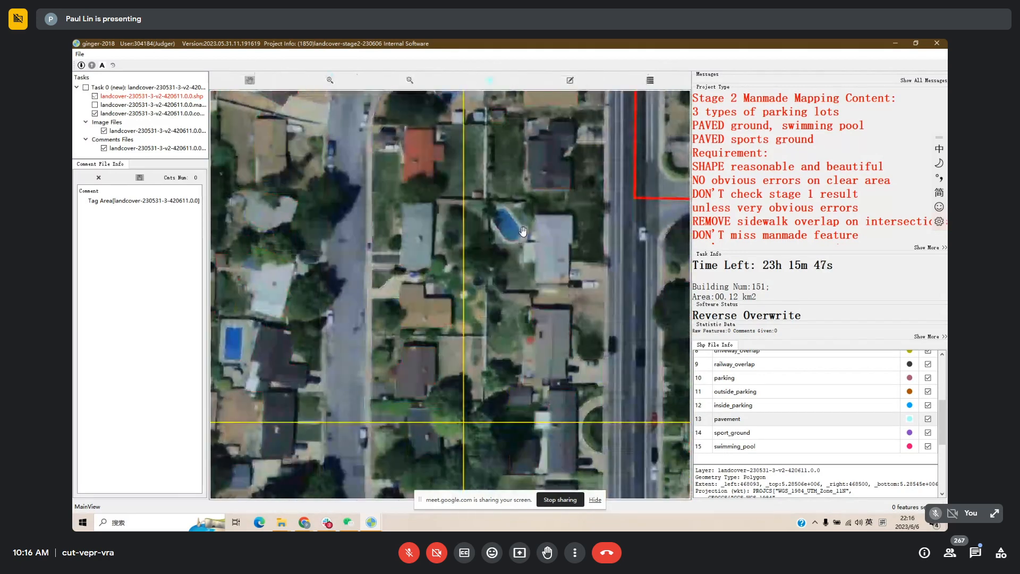
# Check the pavement around the oval swimming pool against the imagery and delete the oversized pavement polygon.
pyautogui.click(535, 221)
pyautogui.press('space')
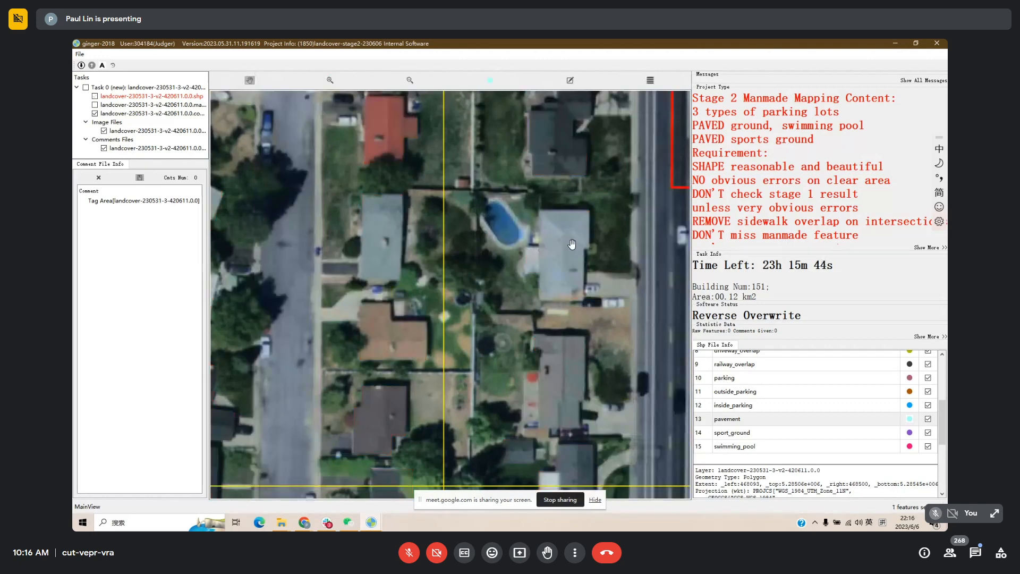
pyautogui.press('space')
pyautogui.moveTo(525, 254); pyautogui.dragTo(511, 257)
pyautogui.press('space')
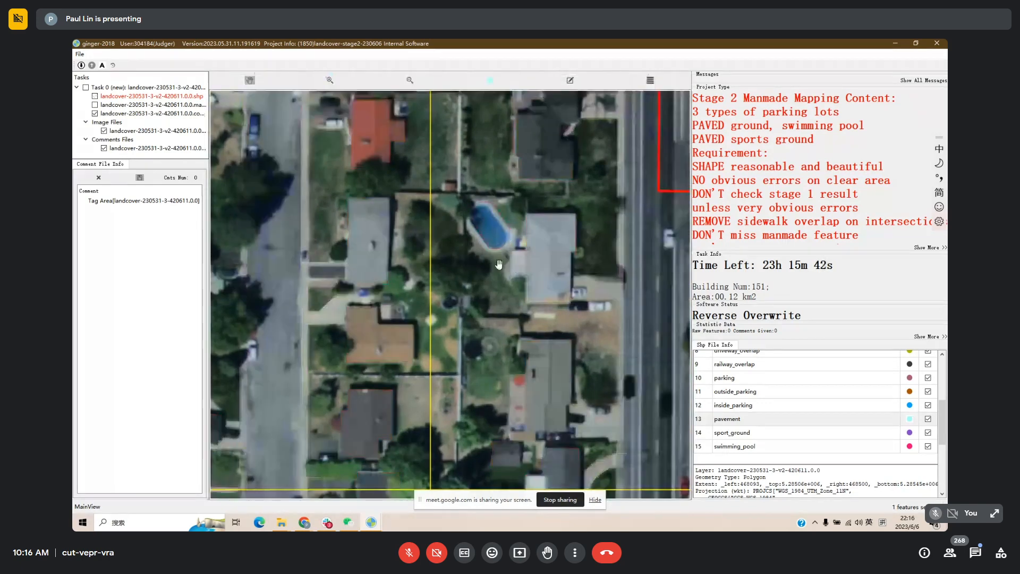
pyautogui.press('space')
pyautogui.scroll(1, 490, 243)
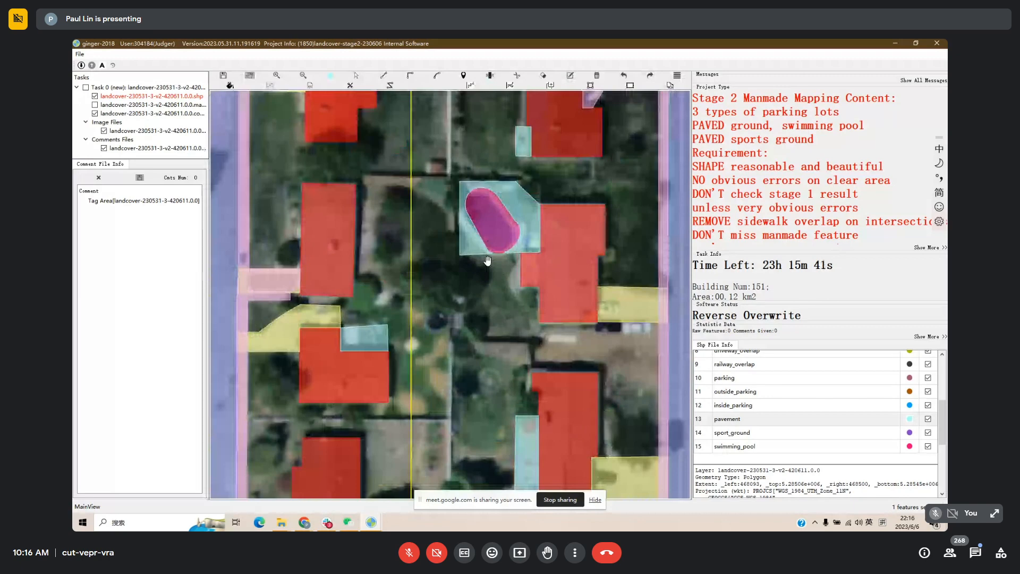
pyautogui.press('space')
pyautogui.press('space')
pyautogui.press('s')
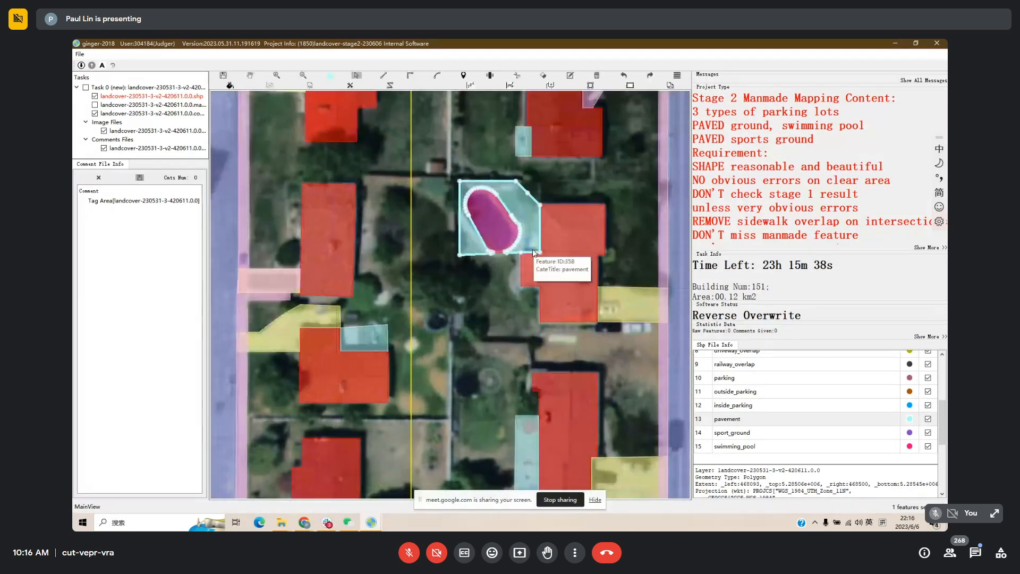
pyautogui.press('space')
pyautogui.press('space')
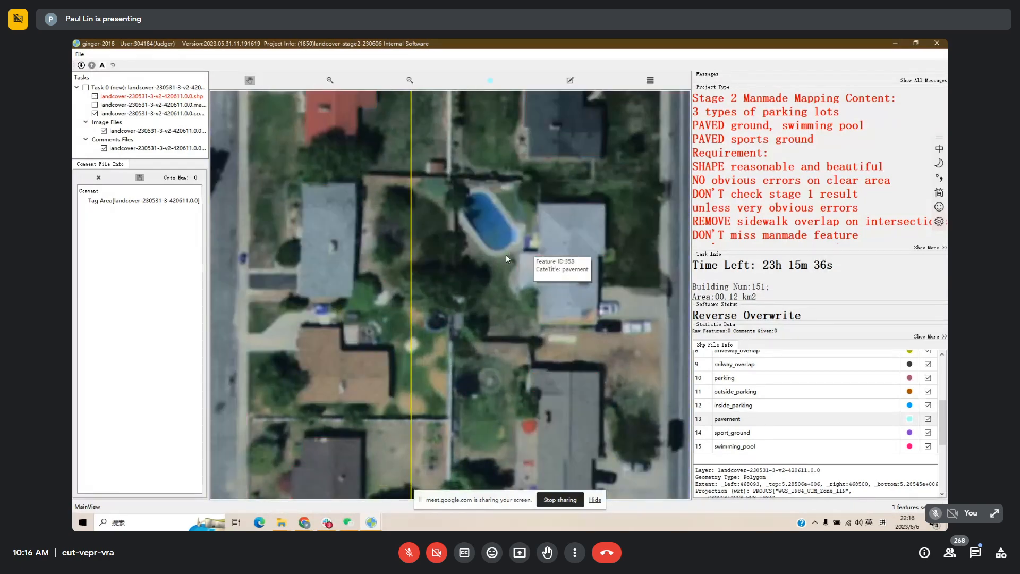
pyautogui.press('Delete')
# Try to outline new pavement along the oval pool's southwestern edge and compare it with the imagery.
pyautogui.press('h')
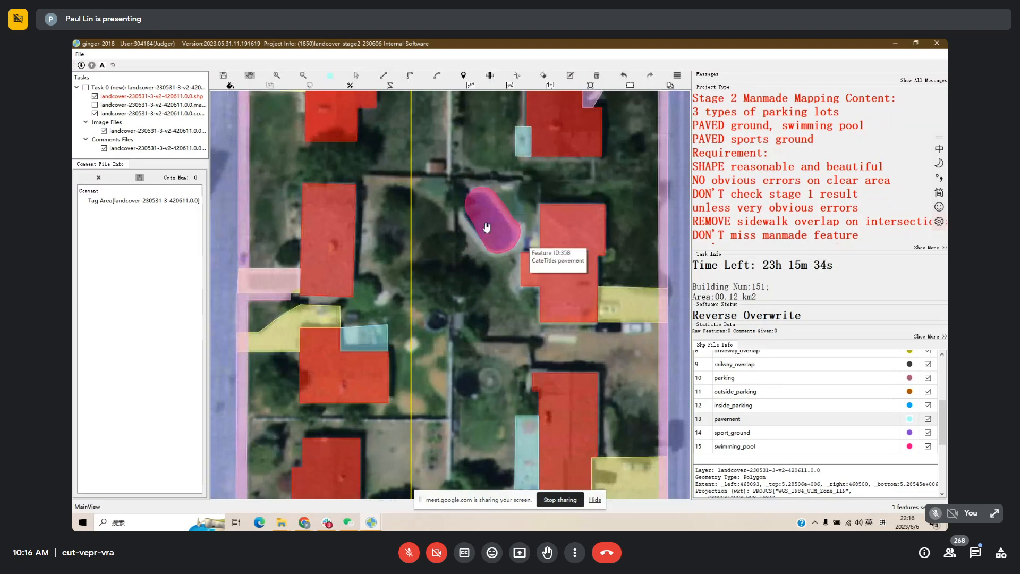
pyautogui.press('t')
pyautogui.click(490, 252)
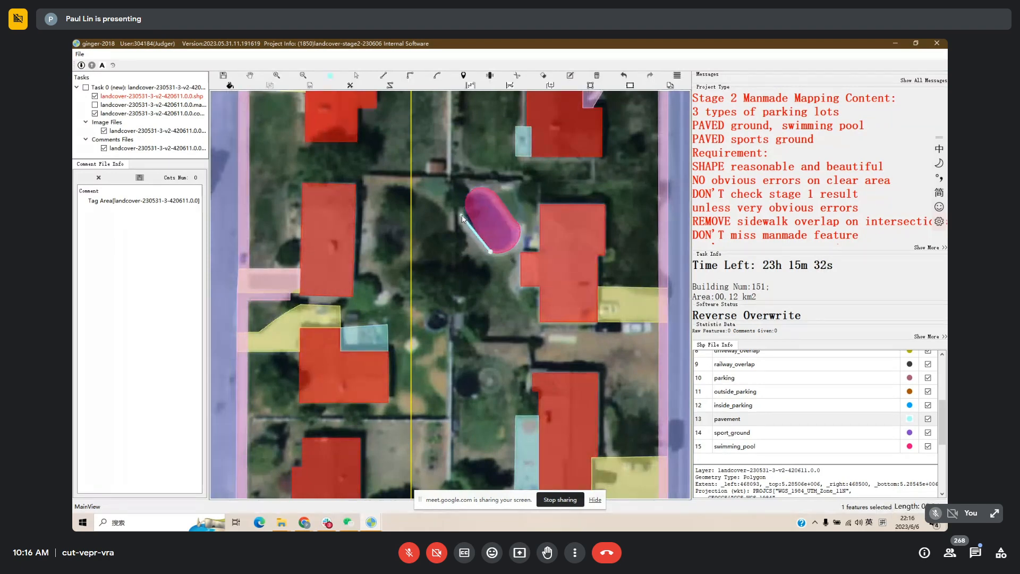
pyautogui.click(465, 212)
pyautogui.hotkey('ctrl', 'z')
pyautogui.click(463, 214)
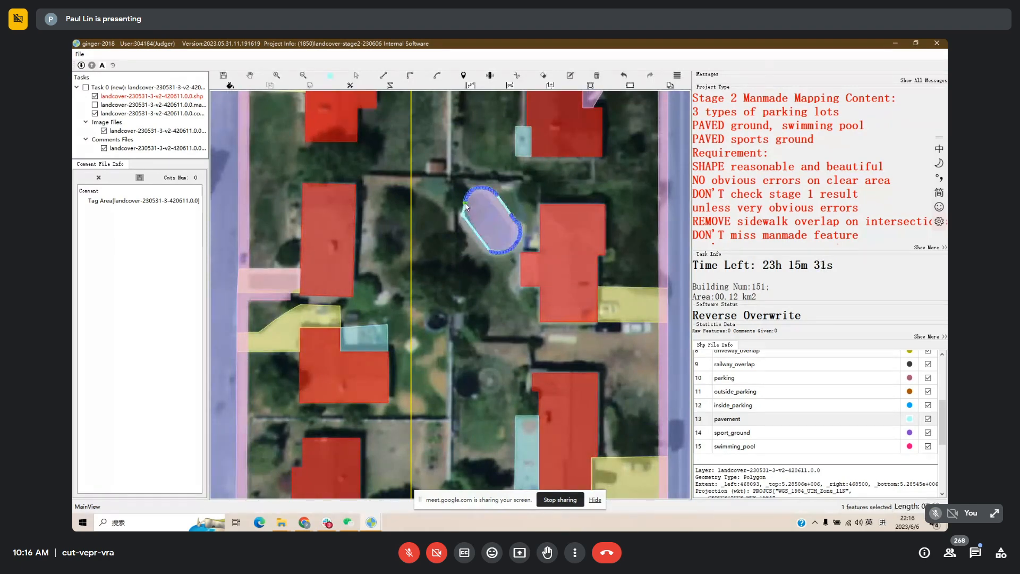
pyautogui.press('space')
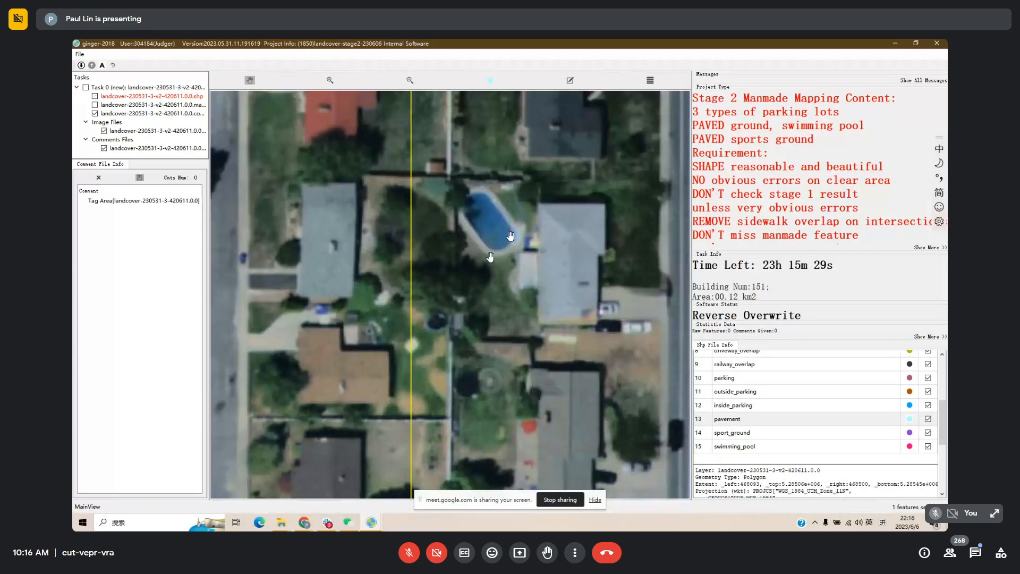
pyautogui.press('space')
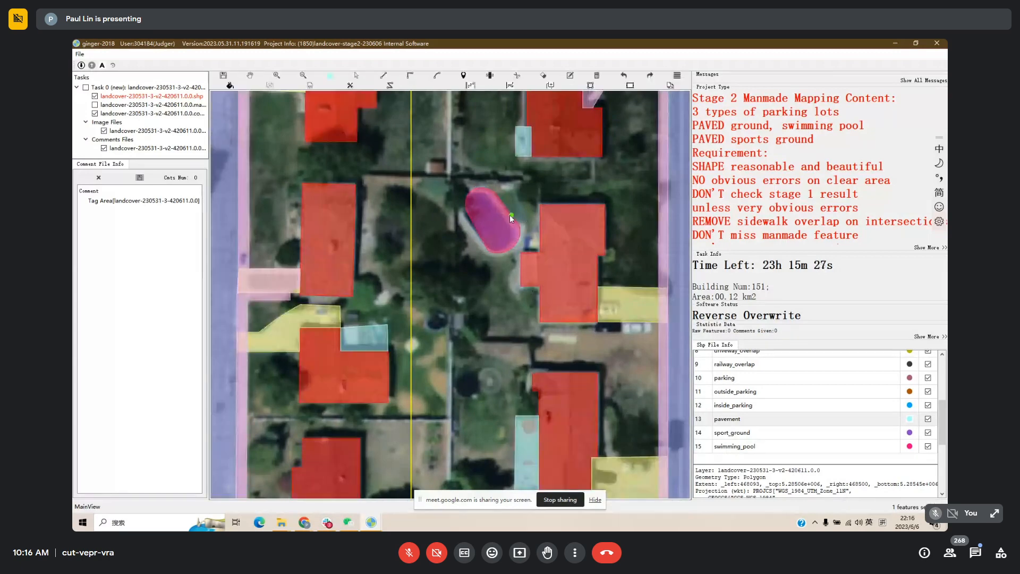
# Restore the deleted pavement polygon around the oval swimming pool.
pyautogui.hotkey('ctrl', 'z')
pyautogui.press('s')
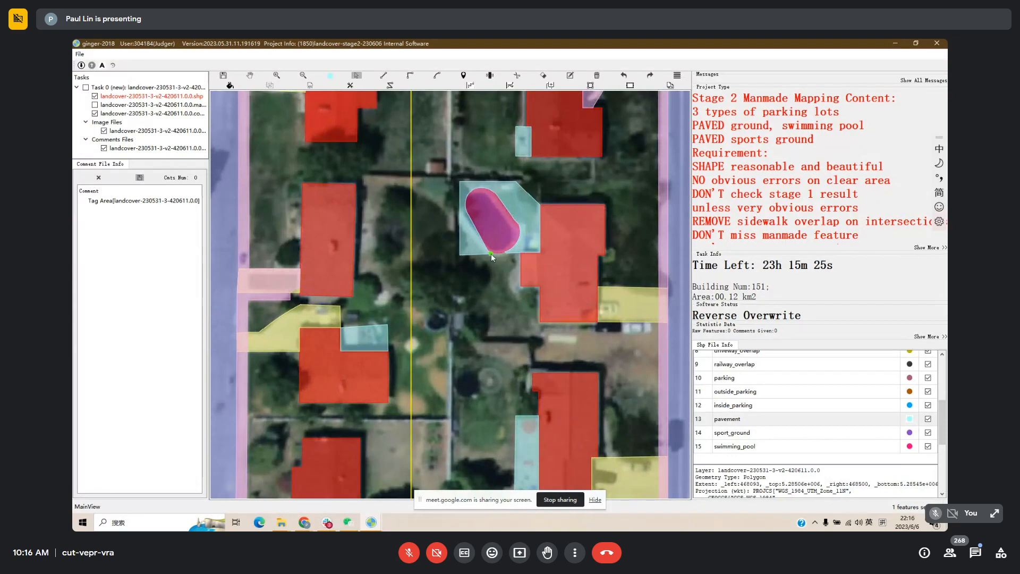
# Try to cut the pavement along the oval pool's western side with a straight and curved line, checking the imagery.
pyautogui.press('c')
pyautogui.click(491, 254)
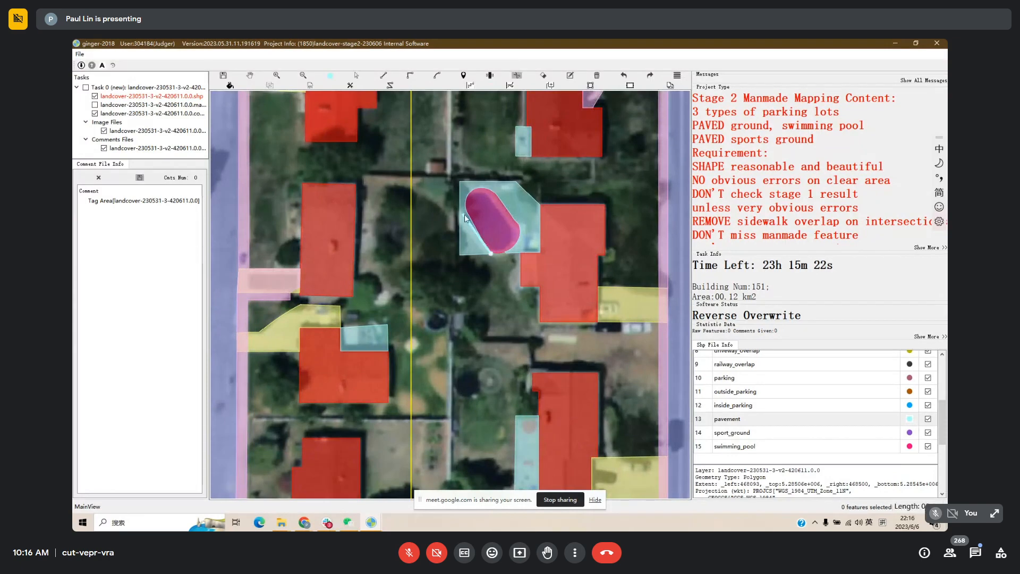
pyautogui.click(465, 215)
pyautogui.press('a')
pyautogui.click(467, 197)
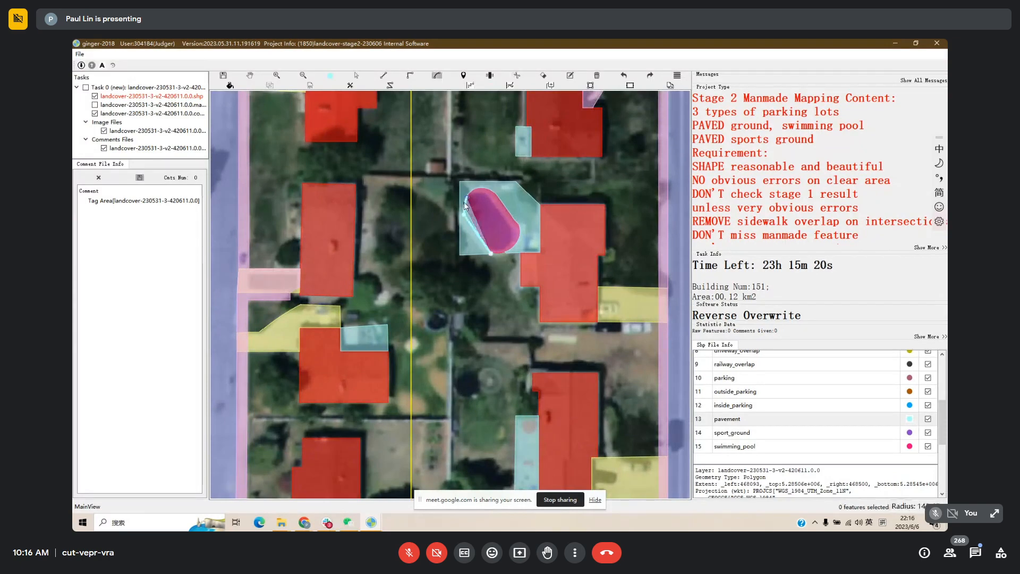
pyautogui.rightClick(464, 184)
pyautogui.press('Tab')
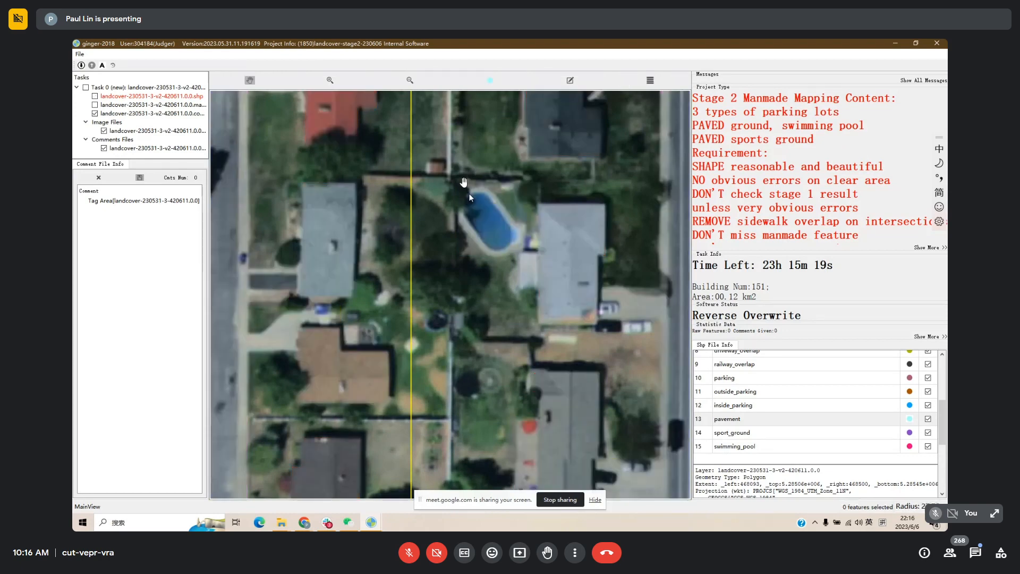
pyautogui.press('Tab')
pyautogui.press('Tab')
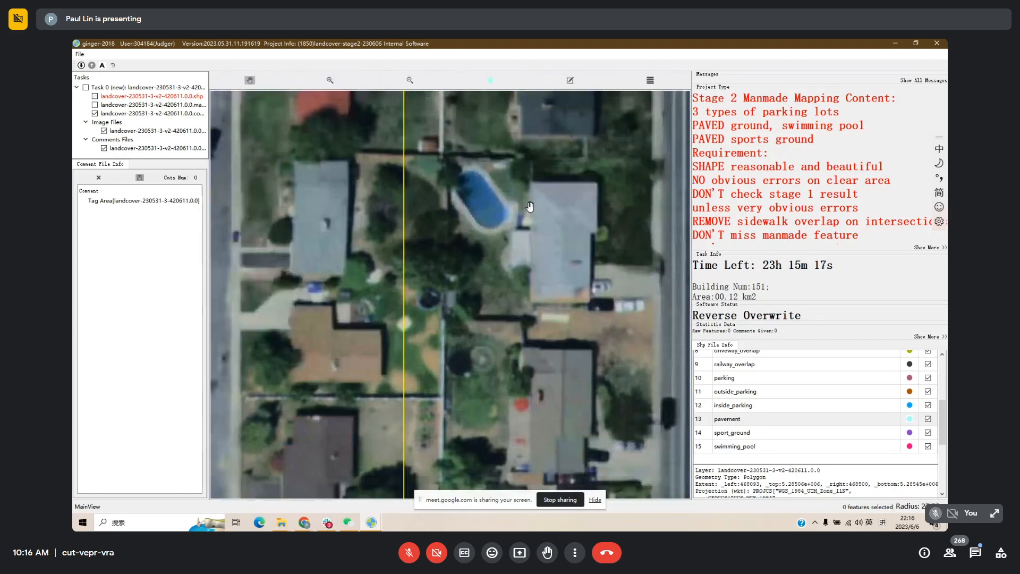
pyautogui.press('Tab')
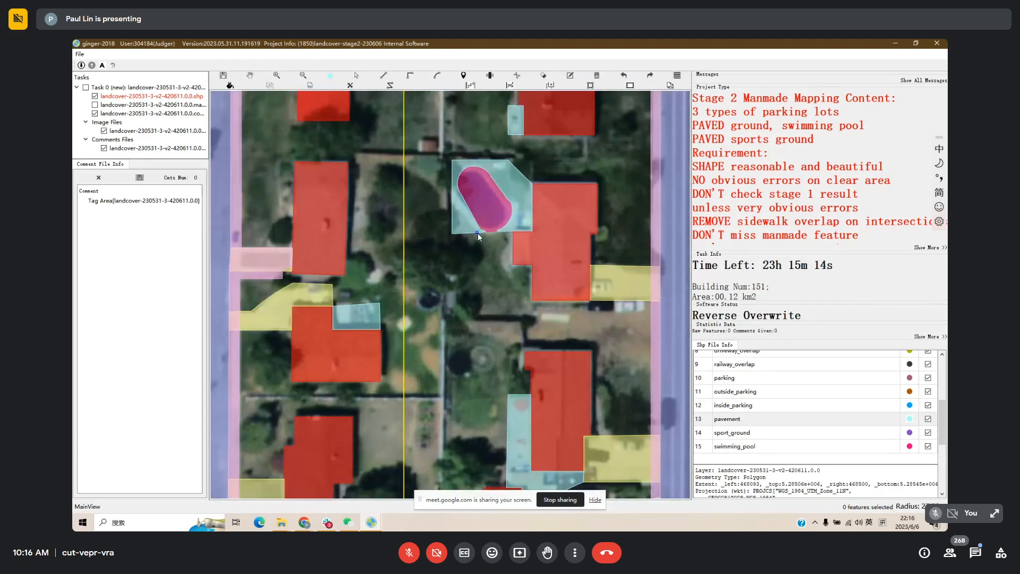
pyautogui.press('Tab')
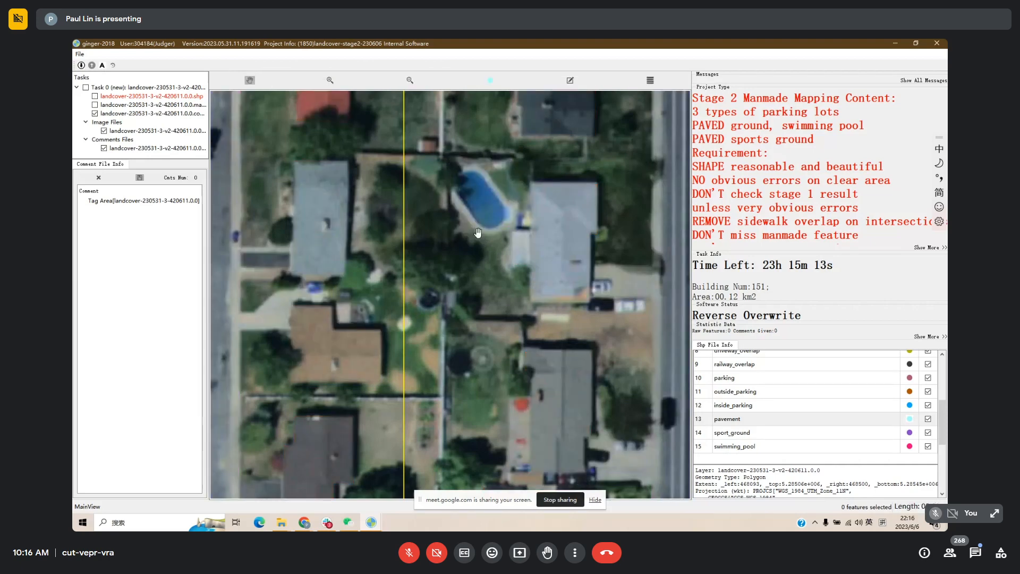
pyautogui.press('Tab')
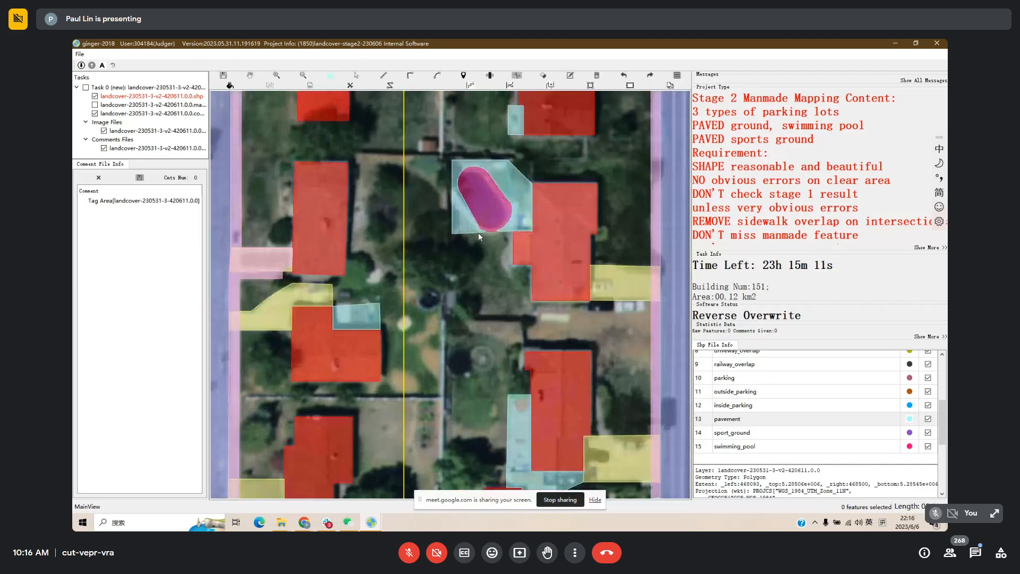
# Cut off the pavement's southwestern corner along the oval pool's edge and delete the cut piece.
pyautogui.click(479, 233)
pyautogui.doubleClick(441, 183)
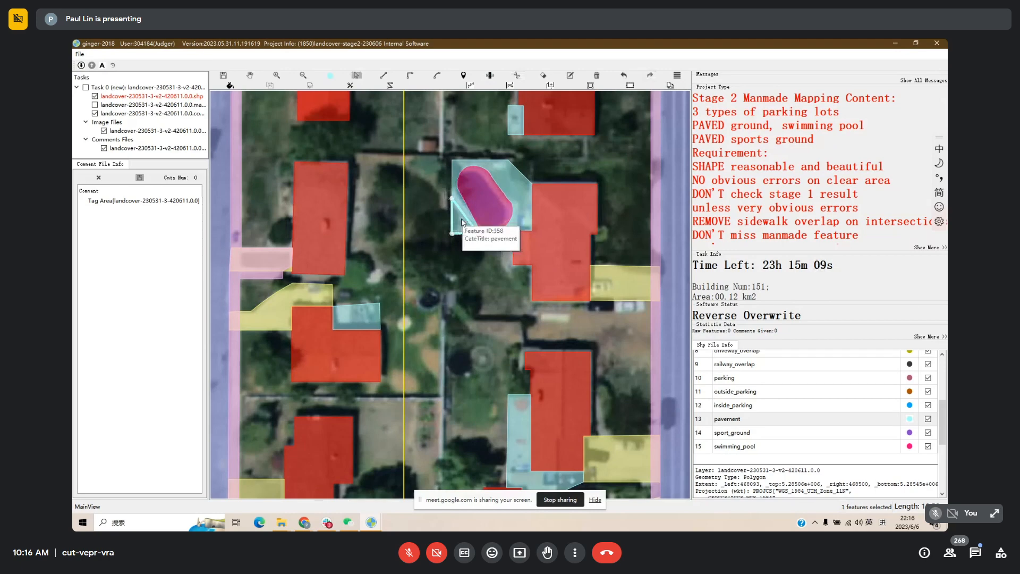
pyautogui.press('Tab')
pyautogui.press('Tab')
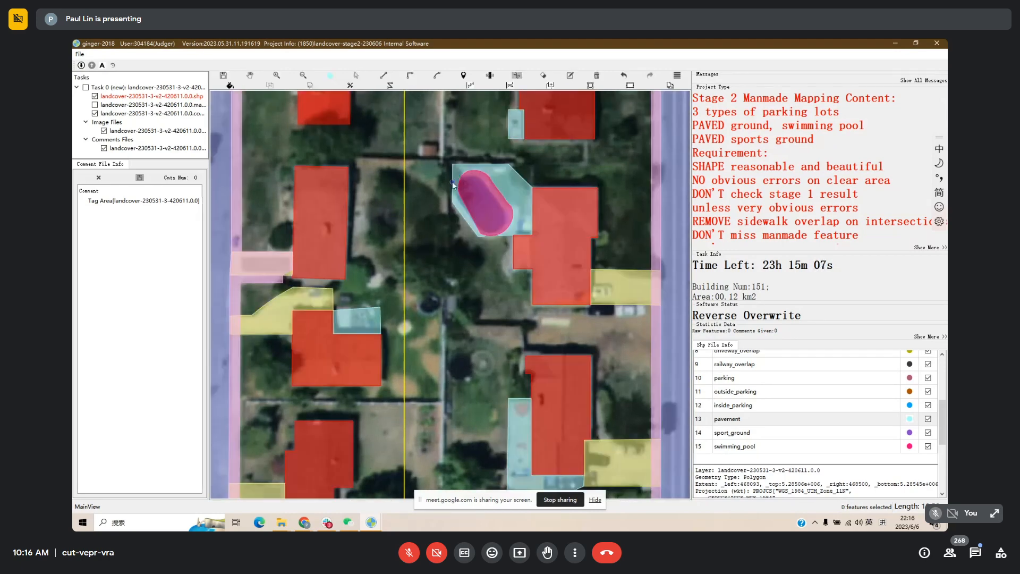
# Cut the pavement's northwestern corner along a curve following the oval pool's northern end and delete the corner piece.
pyautogui.press('a')
pyautogui.click(479, 165)
pyautogui.rightClick(490, 161)
pyautogui.click(456, 168)
pyautogui.press('Delete')
# Cut off the pavement northeast of the oval pool, leaving the small patch connecting to the house, and delete the cut piece.
pyautogui.moveTo(512, 172); pyautogui.dragTo(501, 158)
pyautogui.press('Tab')
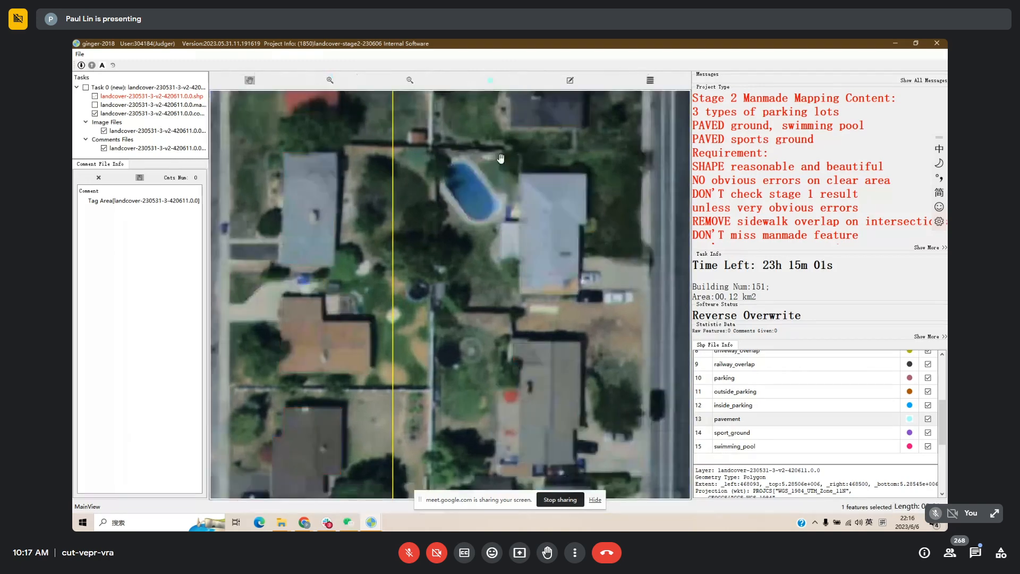
pyautogui.press('Tab')
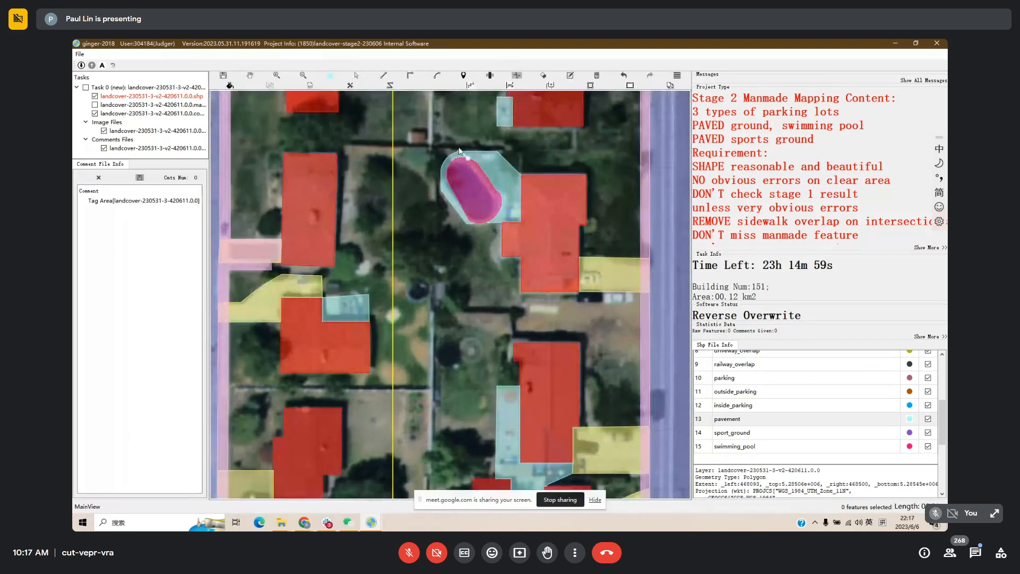
pyautogui.click(498, 171)
pyautogui.press('Tab')
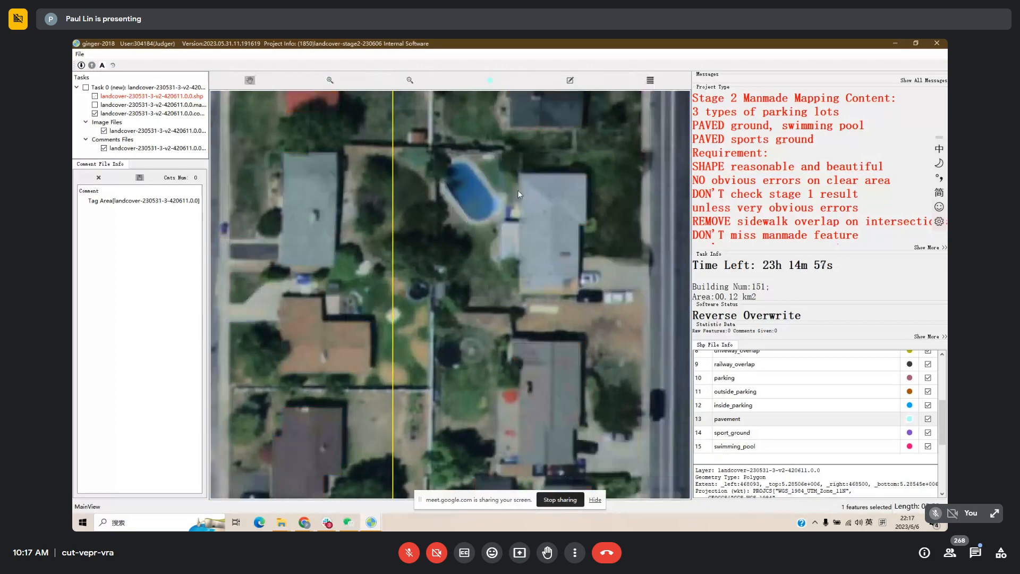
pyautogui.press('Tab')
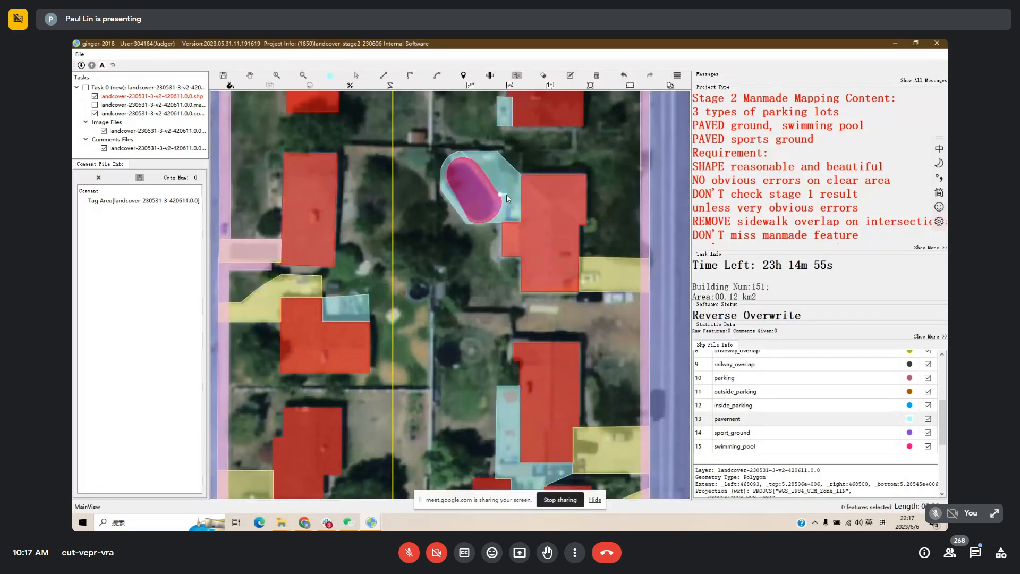
pyautogui.click(507, 194)
pyautogui.click(506, 203)
pyautogui.doubleClick(534, 203)
pyautogui.click(506, 180)
pyautogui.press('Delete')
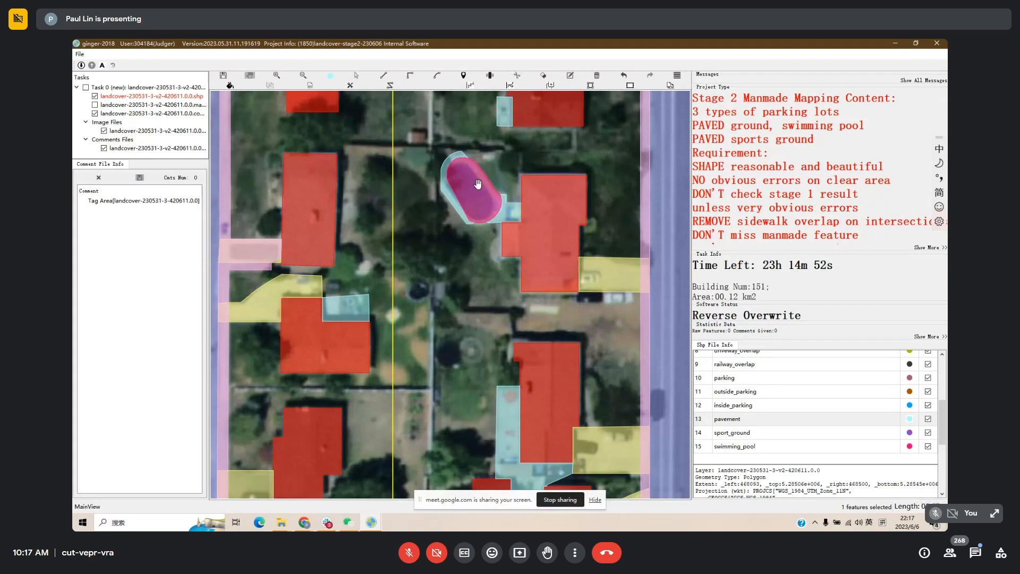
# Examine the block south of the oval pool, comparing the driveway, pavement and pool labels with the imagery.
pyautogui.scroll(-2, 478, 184)
pyautogui.scroll(3, 480, 221)
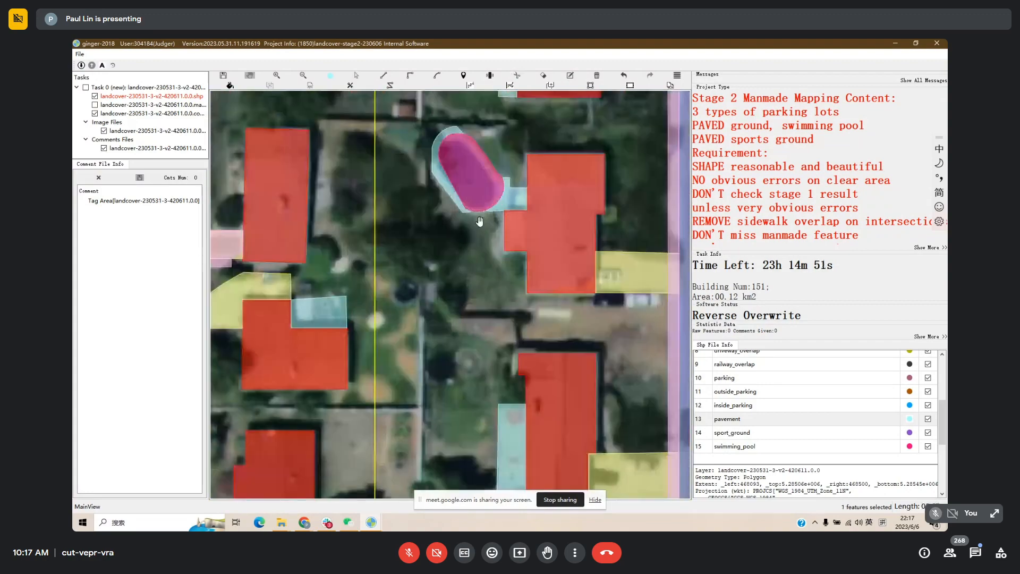
pyautogui.scroll(-3, 480, 221)
pyautogui.moveTo(472, 231); pyautogui.dragTo(445, 206)
pyautogui.scroll(-4, 444, 207)
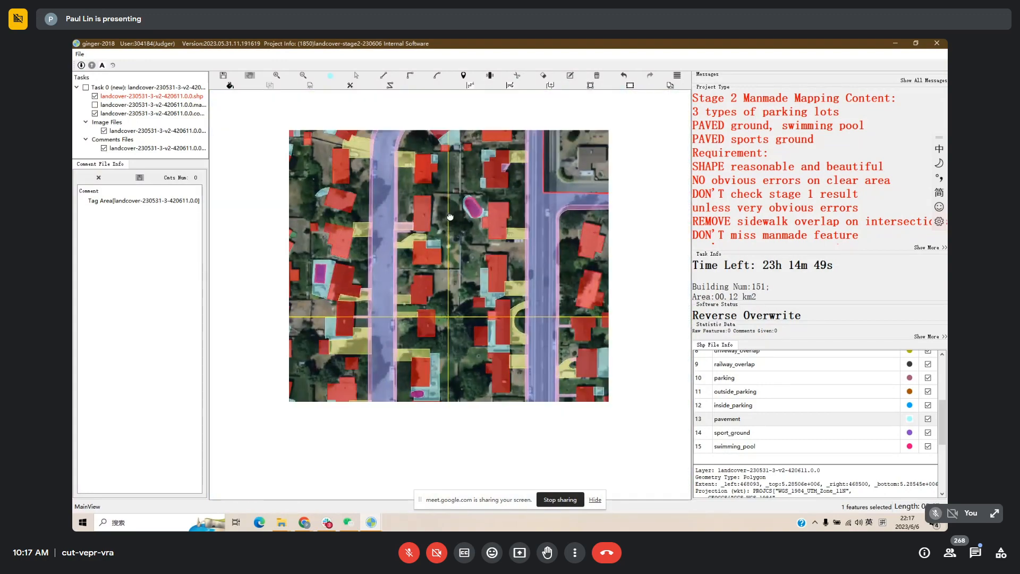
pyautogui.scroll(3, 430, 183)
pyautogui.scroll(3, 495, 258)
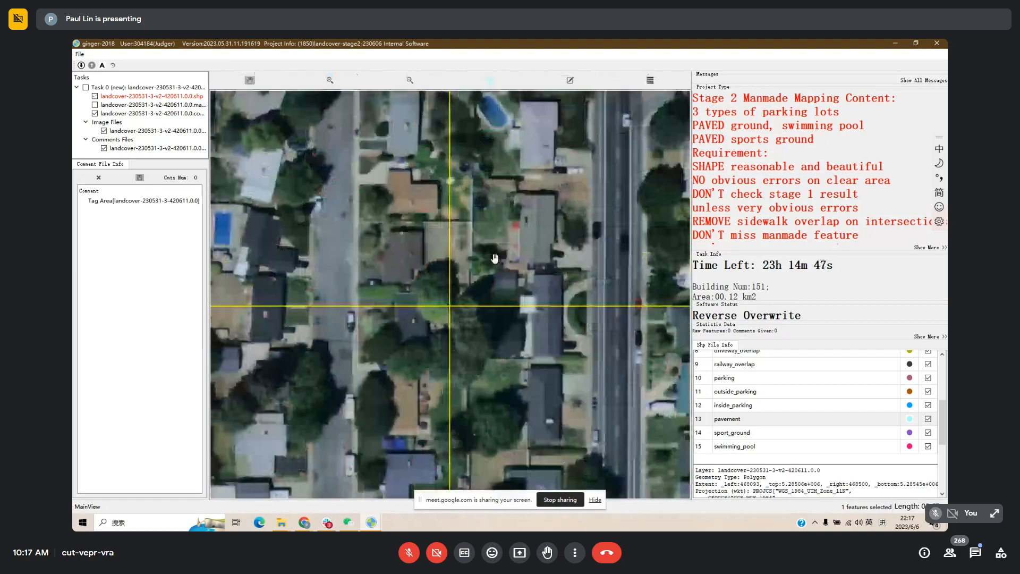
pyautogui.moveTo(516, 245); pyautogui.dragTo(480, 197)
pyautogui.press('space')
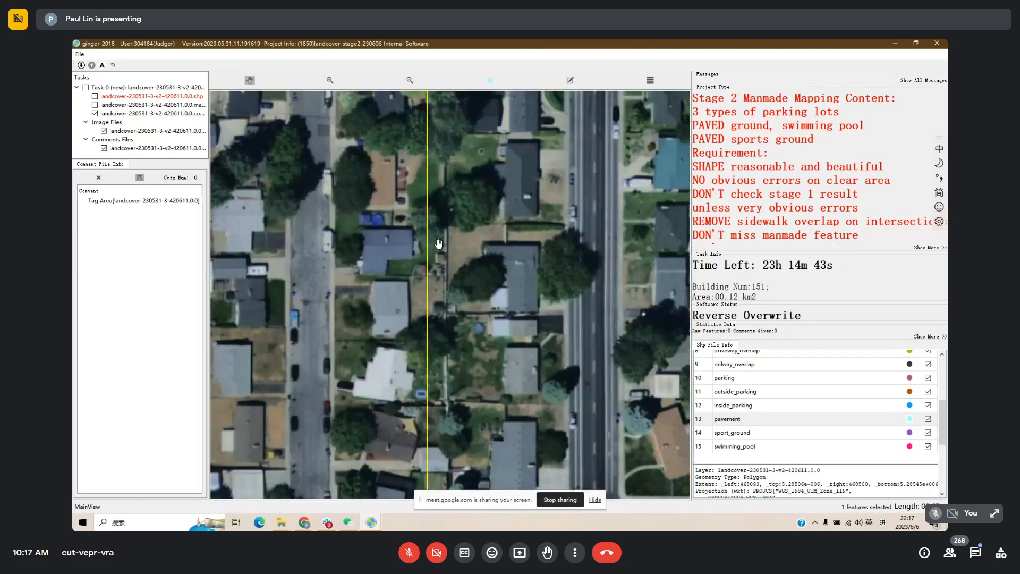
pyautogui.moveTo(457, 292); pyautogui.dragTo(464, 253)
pyautogui.press('space')
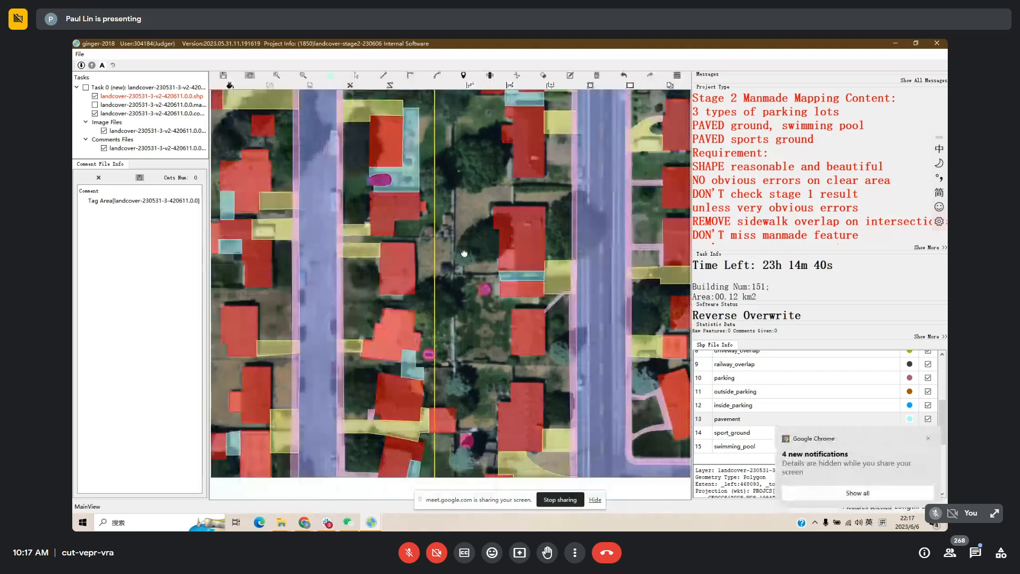
pyautogui.press('space')
pyautogui.moveTo(475, 304); pyautogui.dragTo(474, 253)
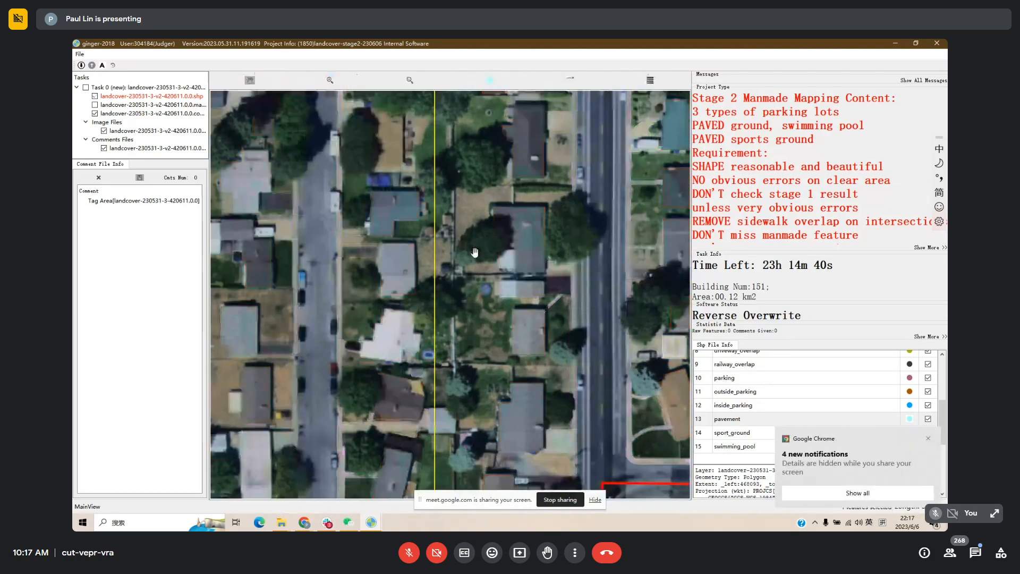
pyautogui.press('space')
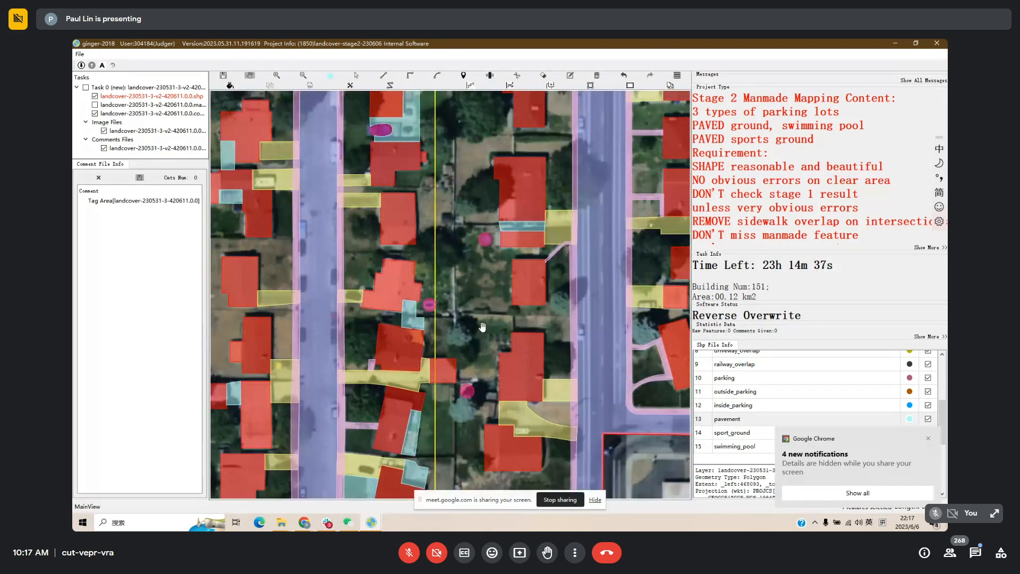
pyautogui.moveTo(482, 327); pyautogui.dragTo(477, 245)
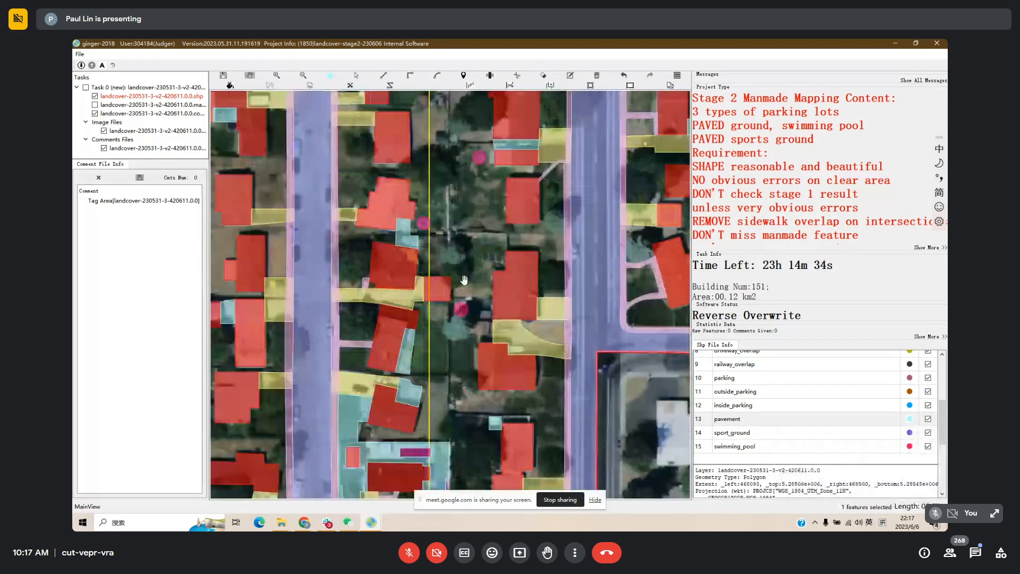
# Check the small round swimming pools against the imagery and delete the southernmost one, beside the tree east of the small outbuilding.
pyautogui.press('space')
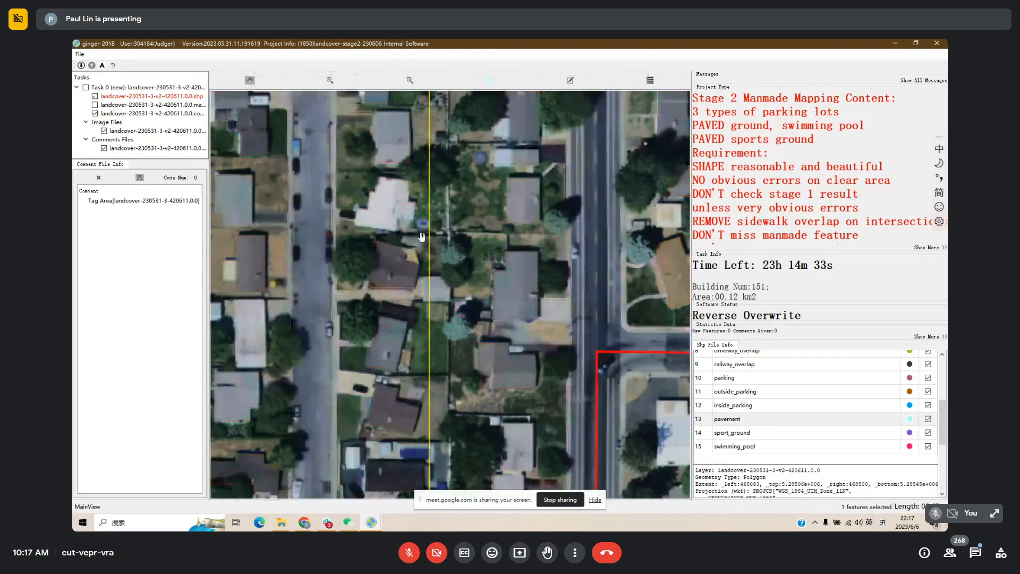
pyautogui.press('space')
pyautogui.press('space')
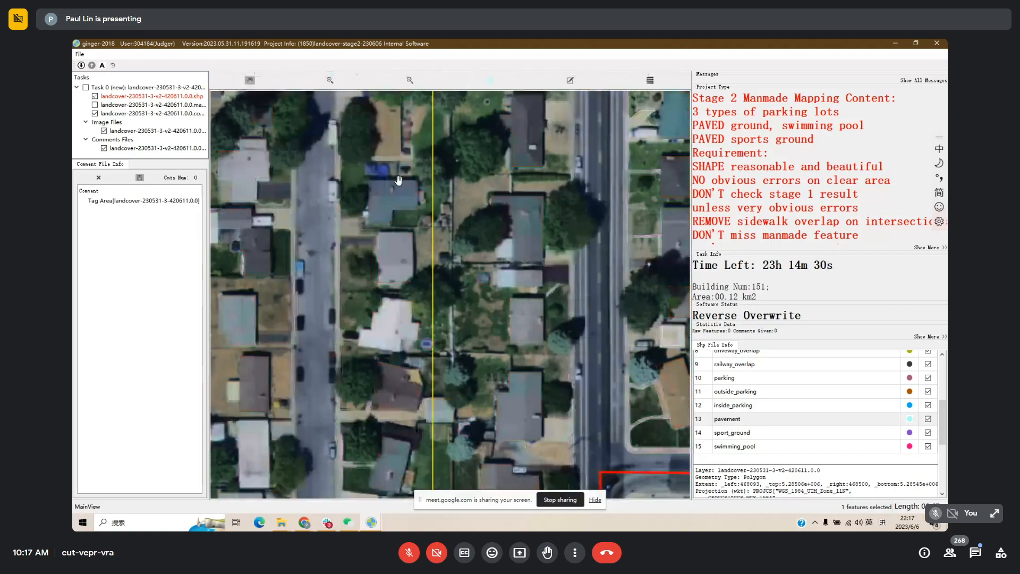
pyautogui.press('space')
pyautogui.moveTo(467, 294); pyautogui.dragTo(457, 174)
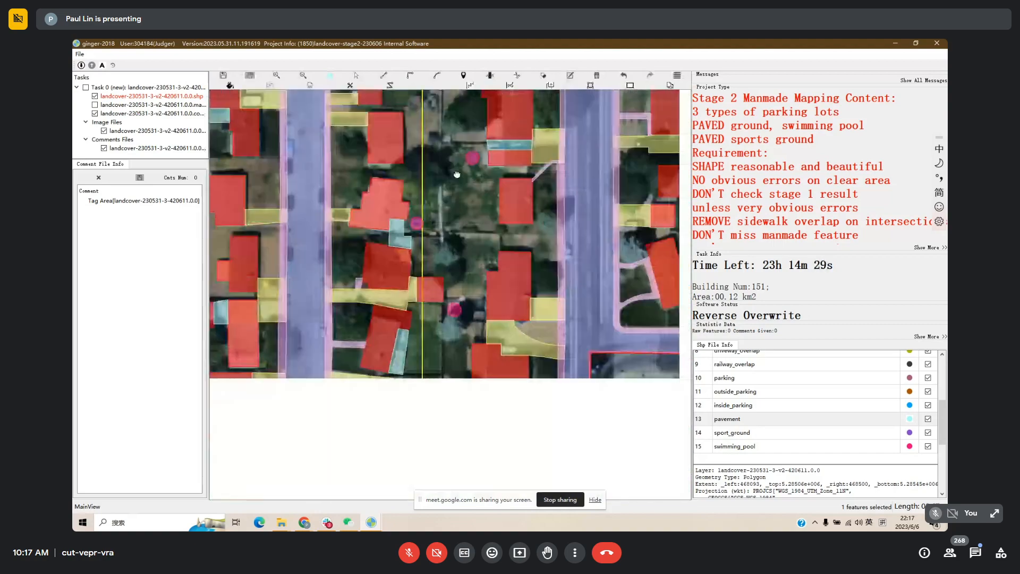
pyautogui.press('space')
pyautogui.press('space')
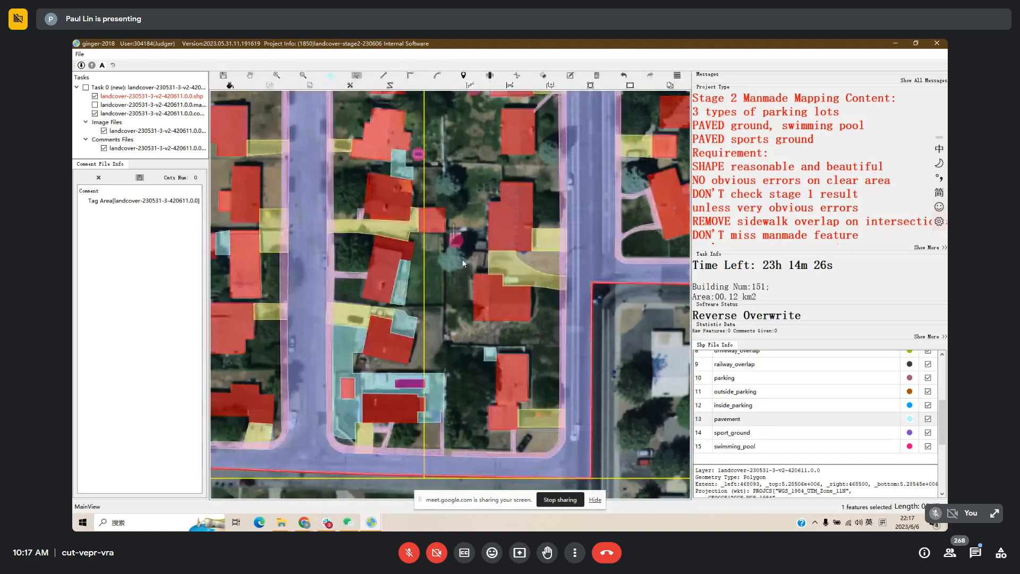
pyautogui.click(458, 243)
pyautogui.press('Delete')
# Split the pavement around the corner house and delete its northern piece, west of the house just to the north.
pyautogui.moveTo(500, 266); pyautogui.dragTo(503, 244)
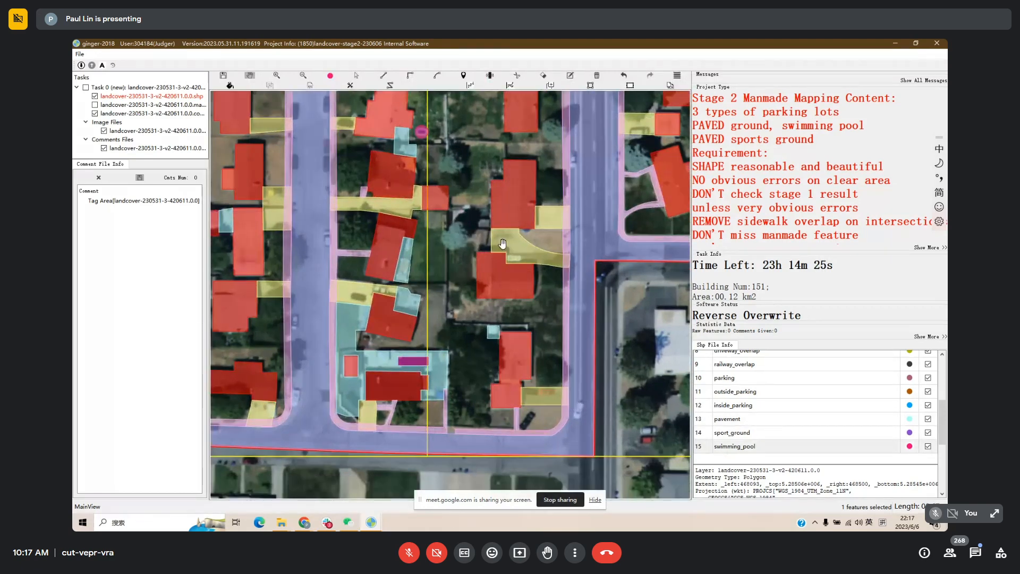
pyautogui.press('space')
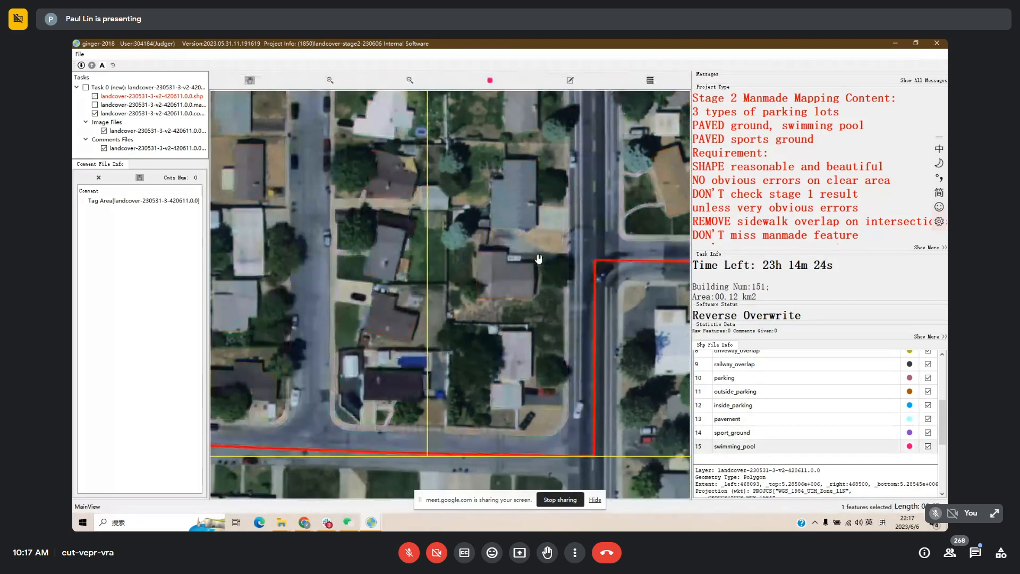
pyautogui.press('space')
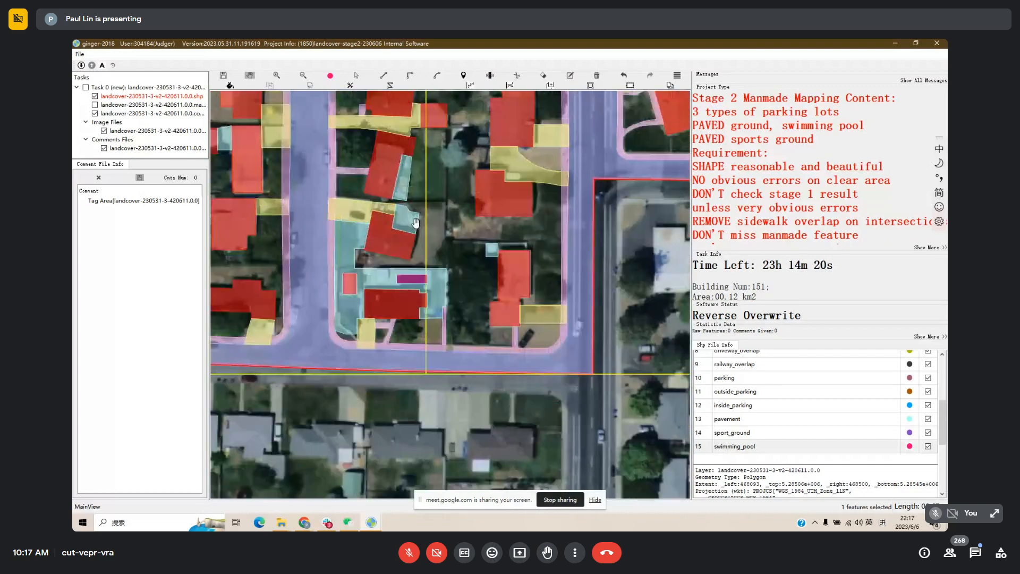
pyautogui.press('space')
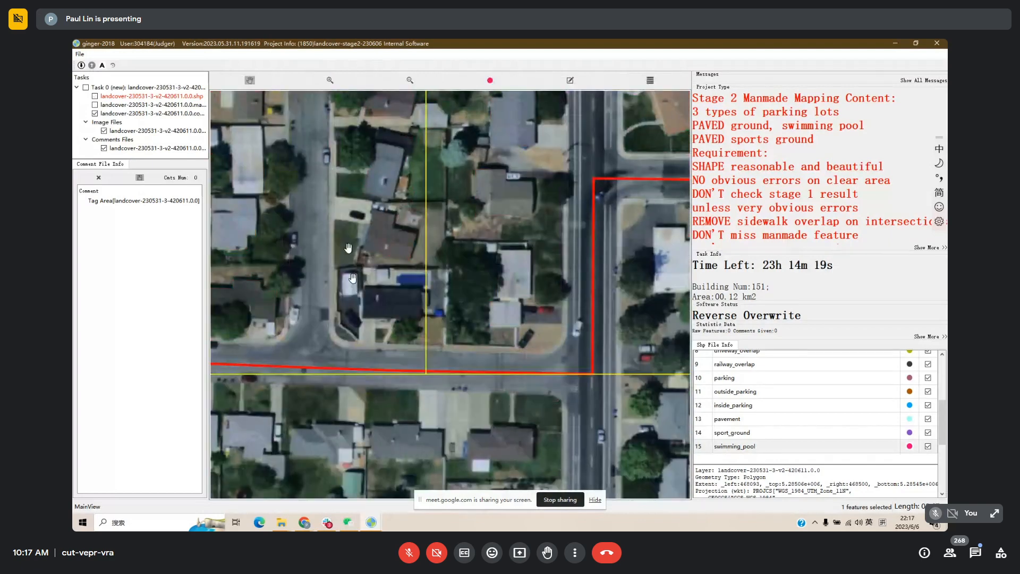
pyautogui.press('space')
pyautogui.click(333, 271)
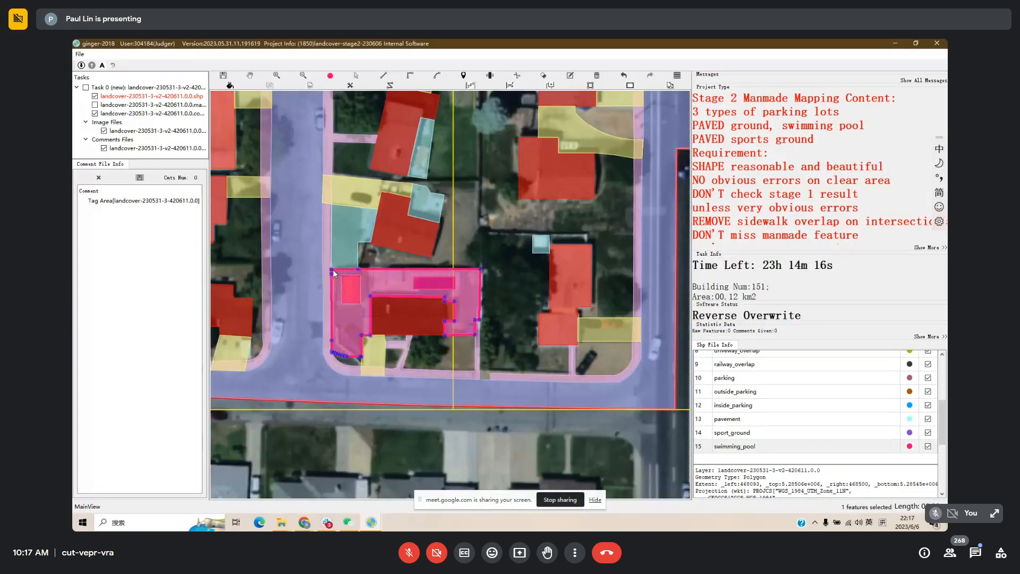
pyautogui.click(352, 237)
pyautogui.press('Delete')
# Fill the rounded southwestern corner of the corner lot with a polygon and merge it with the adjoining pavement.
pyautogui.press('space')
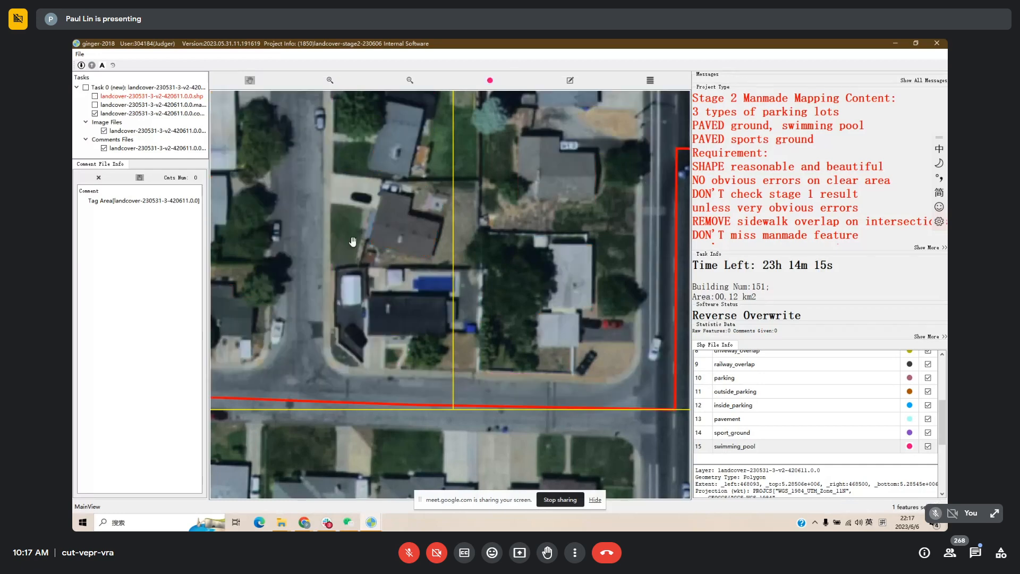
pyautogui.press('space')
pyautogui.moveTo(379, 240); pyautogui.dragTo(385, 221)
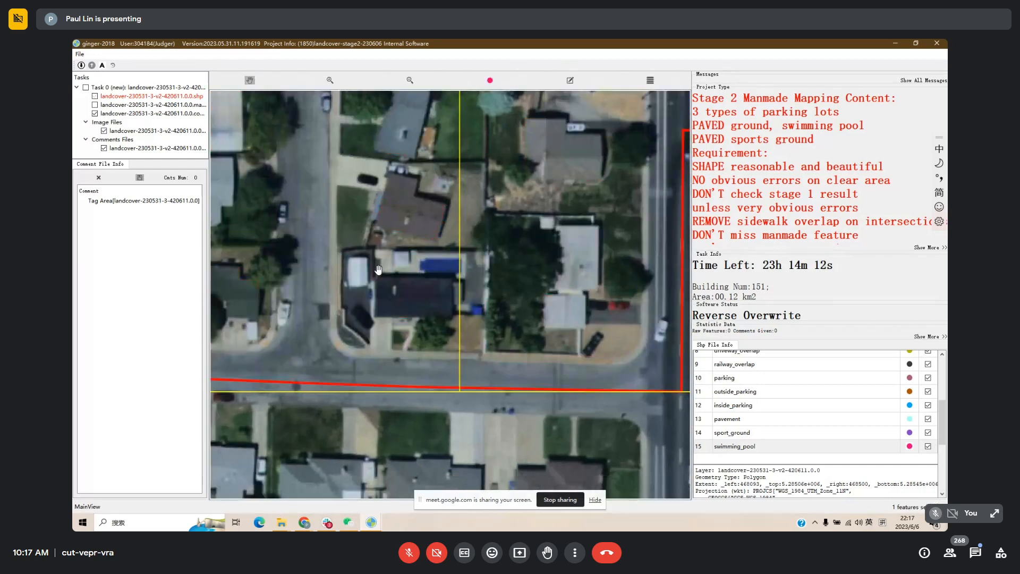
pyautogui.press('space')
pyautogui.press('space')
pyautogui.click(358, 343)
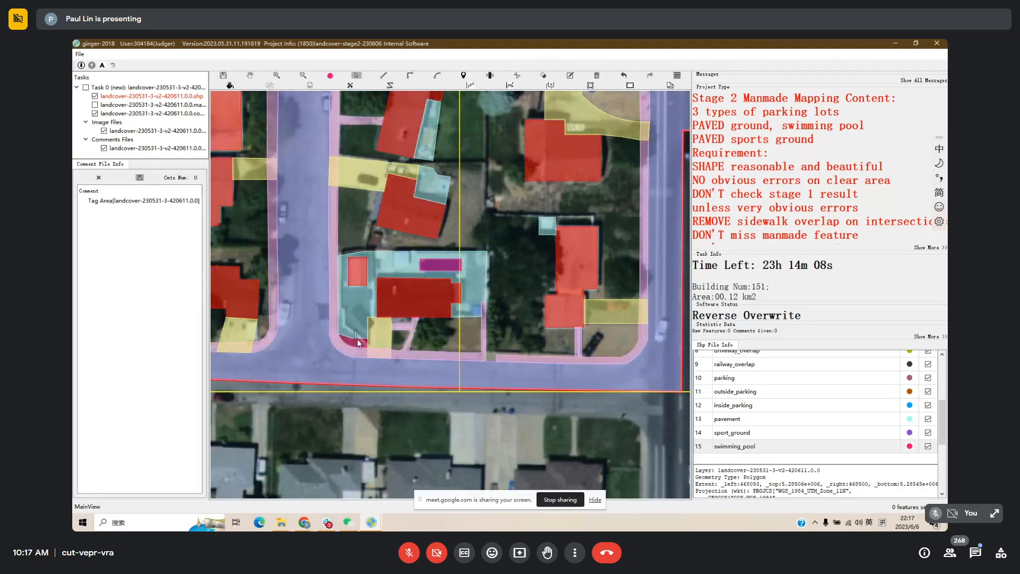
pyautogui.click(358, 339)
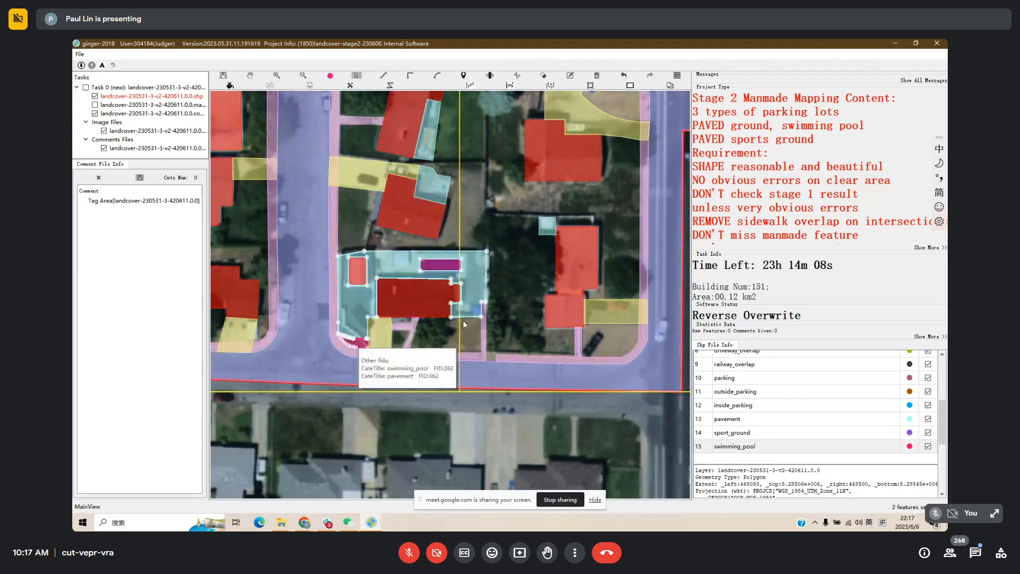
pyautogui.press('space')
pyautogui.moveTo(517, 303); pyautogui.dragTo(519, 374)
pyautogui.press('space')
pyautogui.press('space')
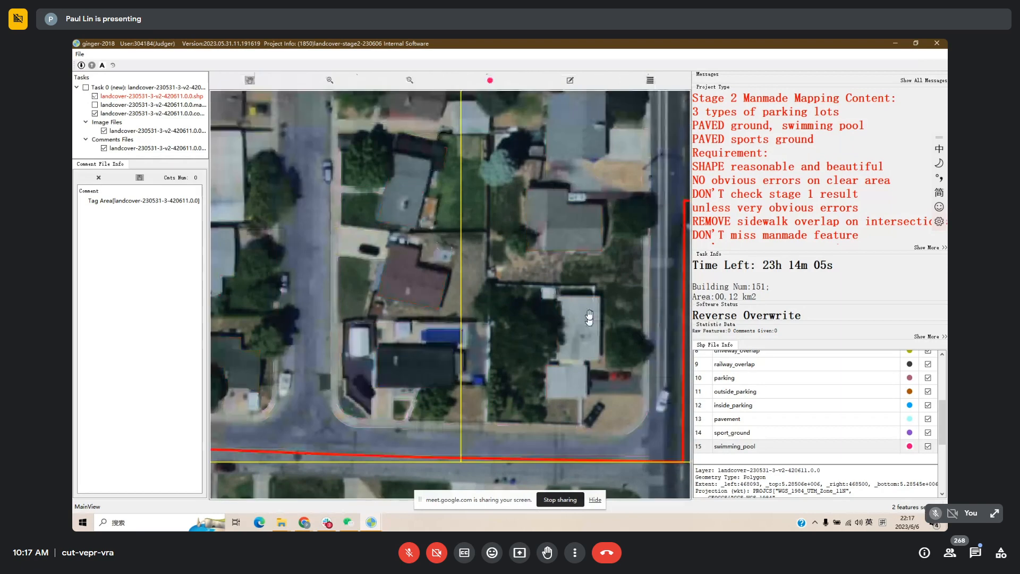
pyautogui.press('space')
# Draw a narrow polygon along the house's west side, from its driveway south to the corner lot's pavement, and classify it as pavement.
pyautogui.click(372, 258)
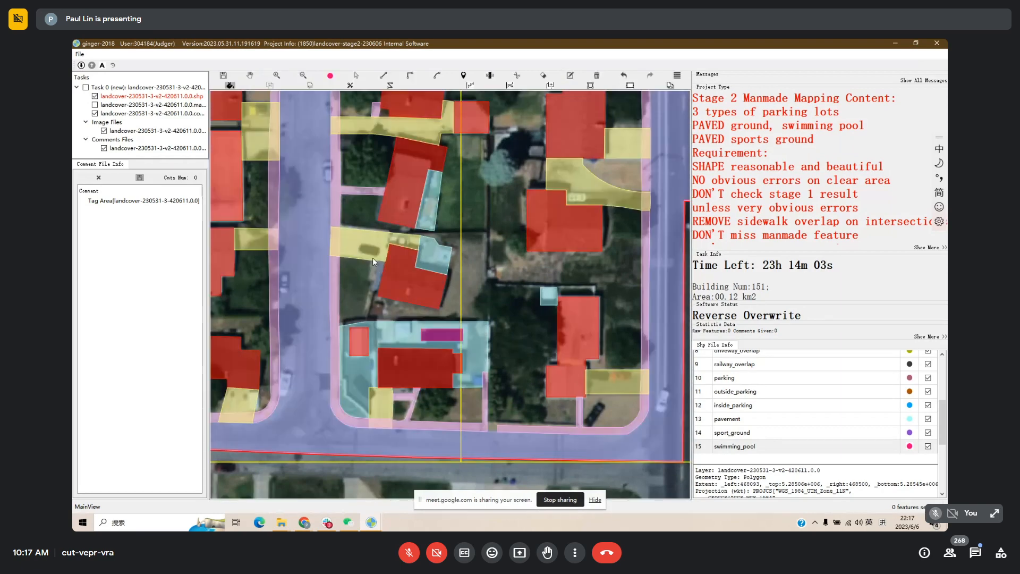
pyautogui.click(370, 278)
pyautogui.click(372, 284)
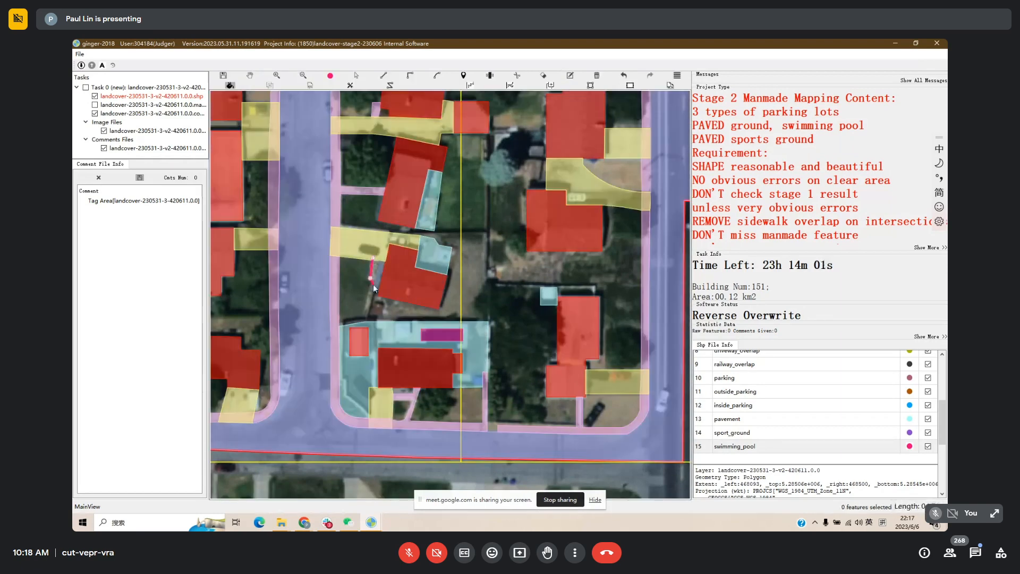
pyautogui.click(363, 322)
pyautogui.click(378, 326)
pyautogui.doubleClick(411, 246)
pyautogui.click(384, 310)
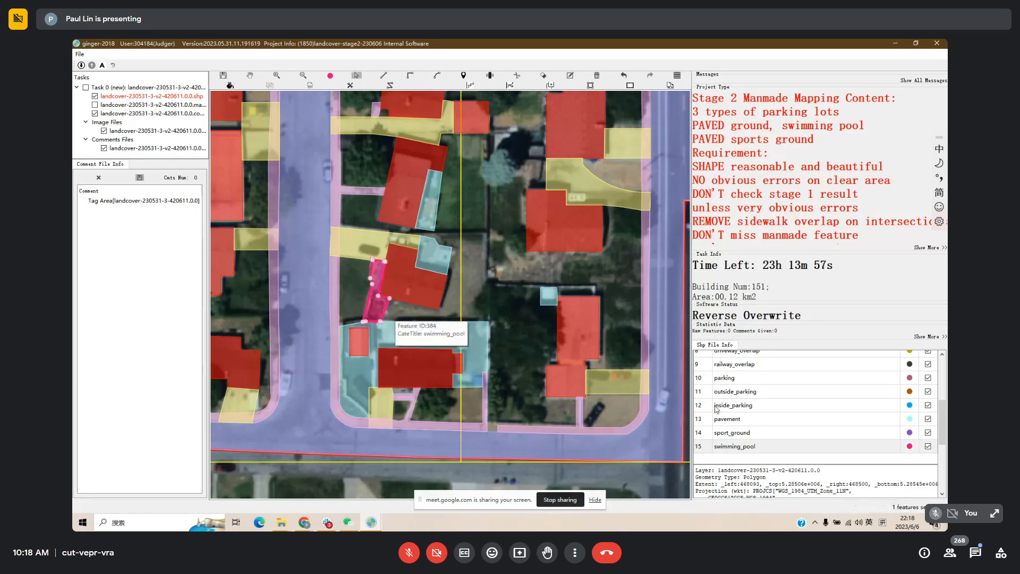
pyautogui.click(749, 423)
# Draw a wedge-shaped pavement from the alley east to the driveway between the two houses in the next block, and compare it with the imagery.
pyautogui.scroll(-1, 526, 298)
pyautogui.moveTo(631, 266); pyautogui.dragTo(487, 255)
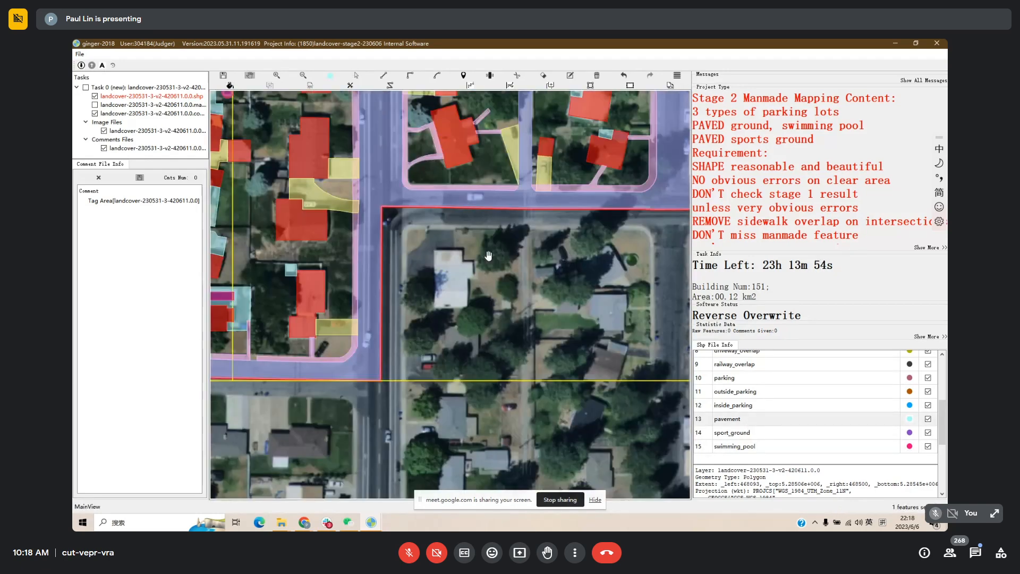
pyautogui.scroll(-1, 485, 274)
pyautogui.moveTo(487, 363); pyautogui.dragTo(486, 498)
pyautogui.moveTo(546, 339); pyautogui.dragTo(537, 358)
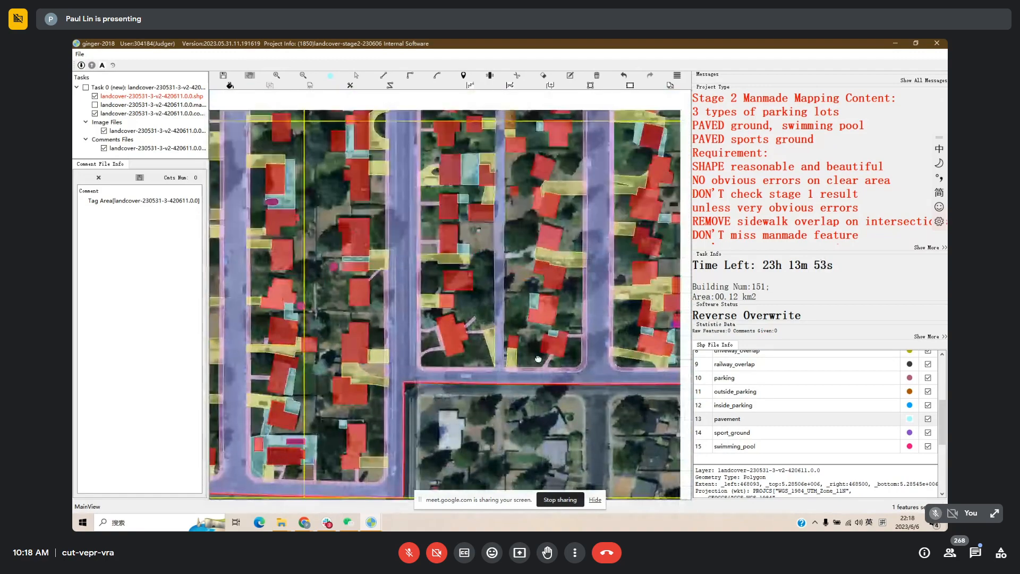
pyautogui.scroll(1, 537, 358)
pyautogui.moveTo(547, 299); pyautogui.dragTo(534, 348)
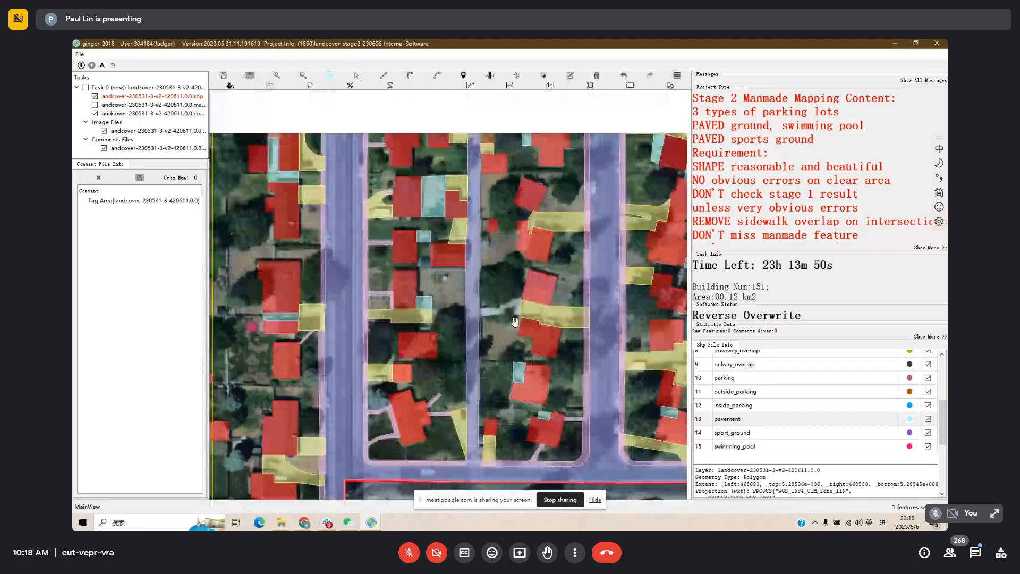
pyautogui.moveTo(521, 278); pyautogui.dragTo(518, 322)
pyautogui.press('d')
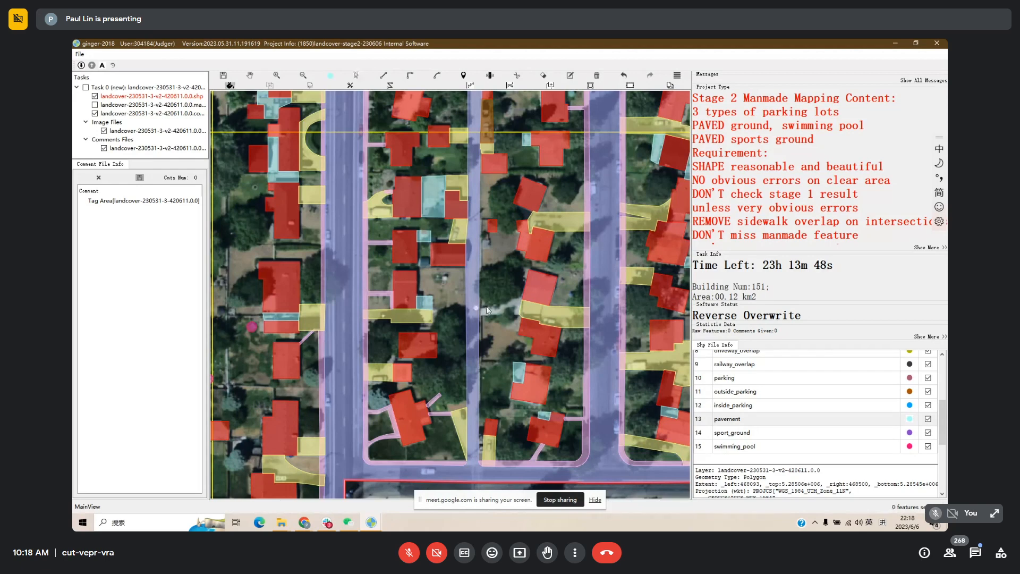
pyautogui.click(476, 308)
pyautogui.click(499, 303)
pyautogui.click(531, 291)
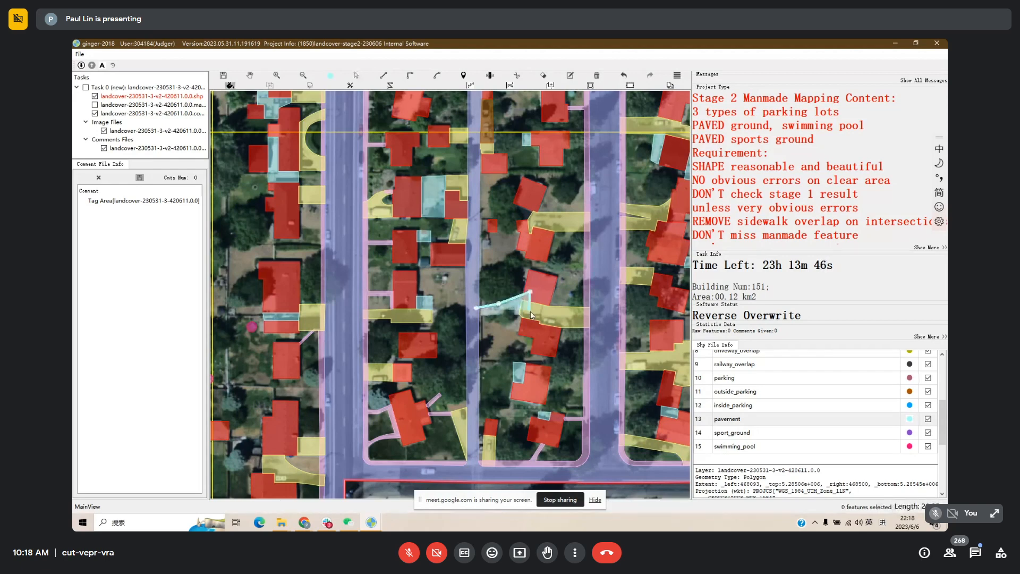
pyautogui.click(530, 316)
pyautogui.click(476, 316)
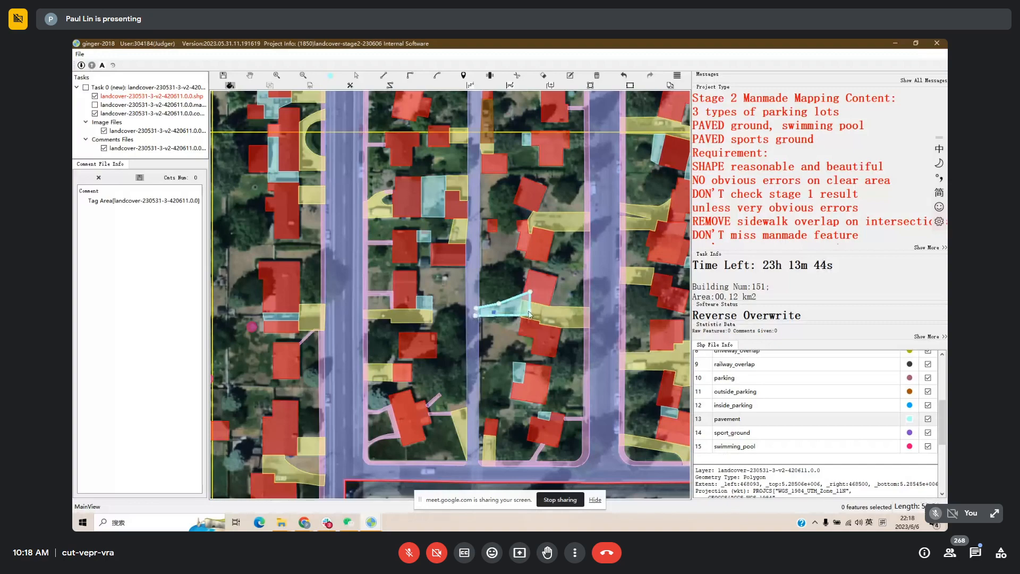
pyautogui.moveTo(528, 315)
pyautogui.mouseDown()
pyautogui.moveTo(532, 293)
pyautogui.moveTo(494, 316)
pyautogui.mouseUp()
pyautogui.press('space')
pyautogui.press('space')
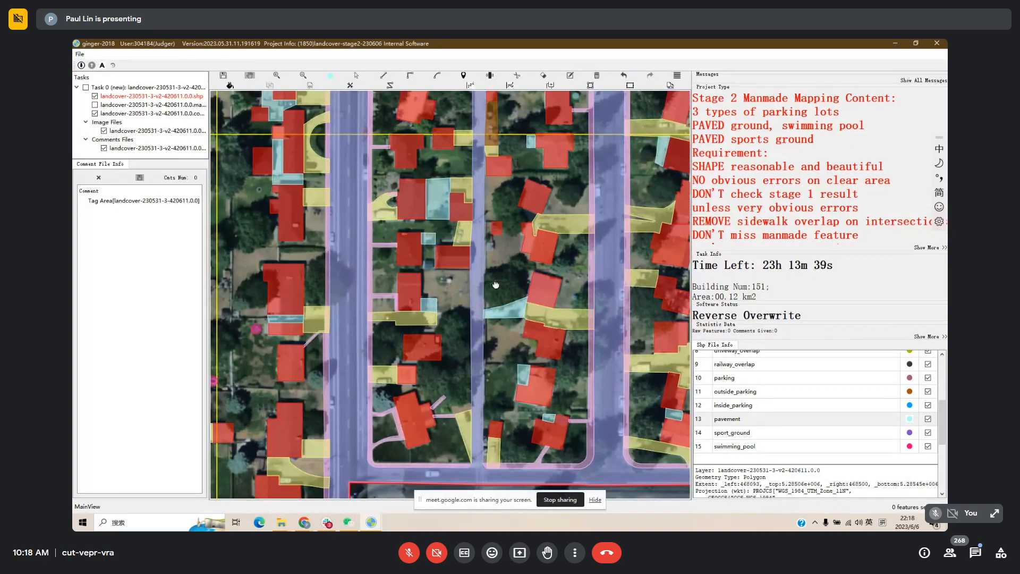
# Delete the small sidewalk piece overlapping the curved driveway, west of the house with the large rear pavement.
pyautogui.scroll(1, 496, 284)
pyautogui.moveTo(496, 283); pyautogui.dragTo(497, 298)
pyautogui.press('space')
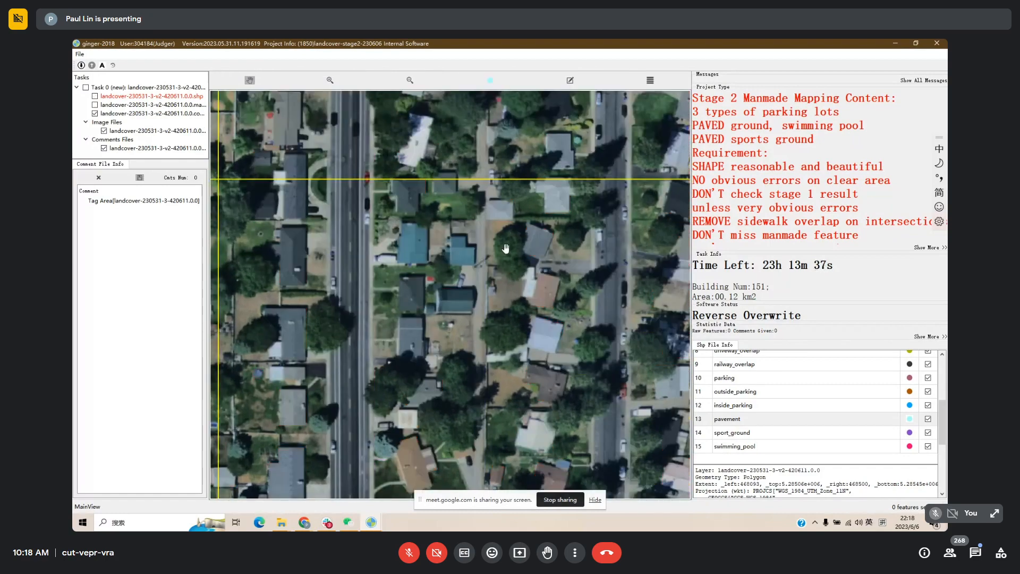
pyautogui.moveTo(505, 248); pyautogui.dragTo(494, 403)
pyautogui.press('space')
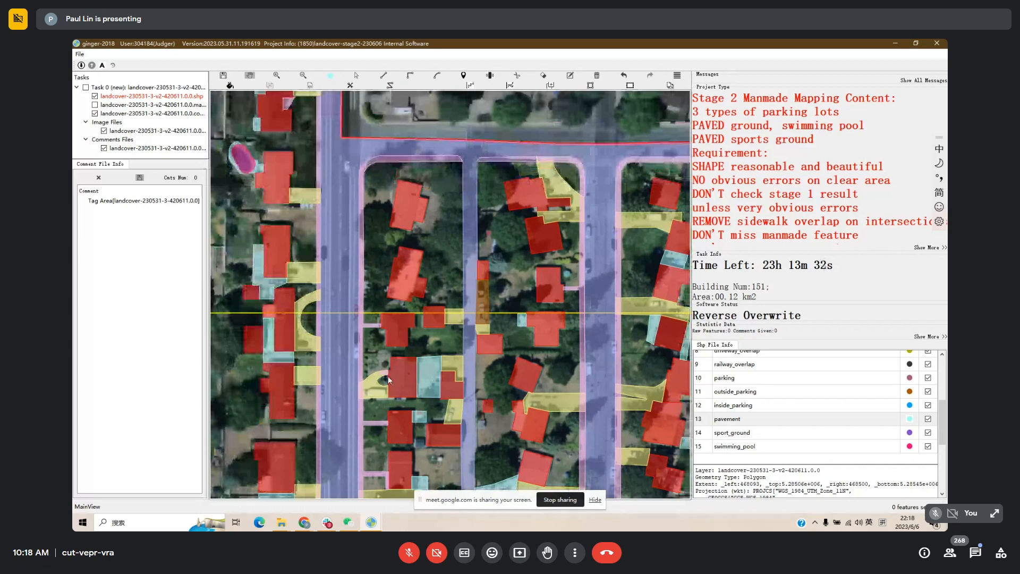
pyautogui.click(440, 368)
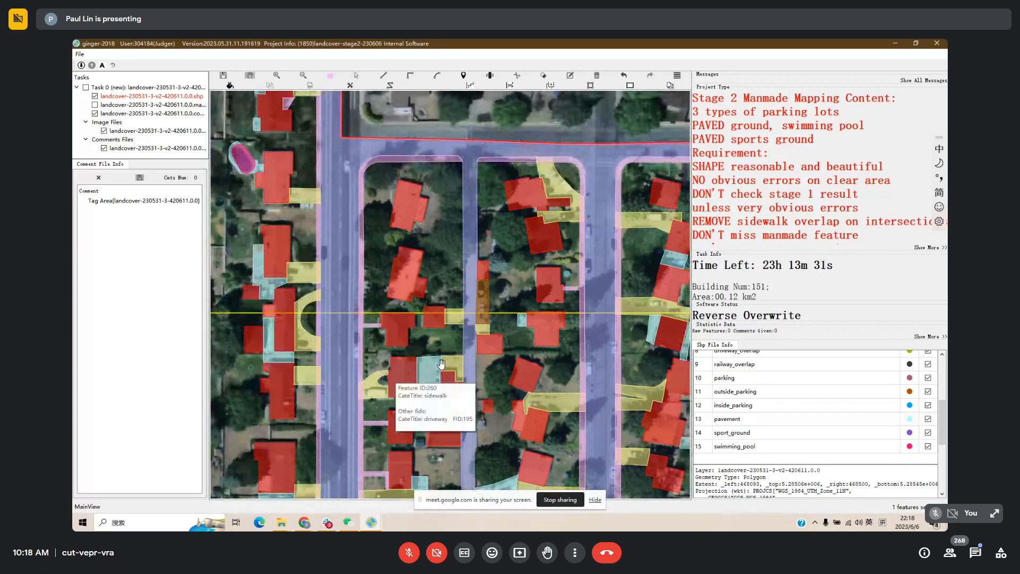
pyautogui.moveTo(488, 343); pyautogui.dragTo(484, 359)
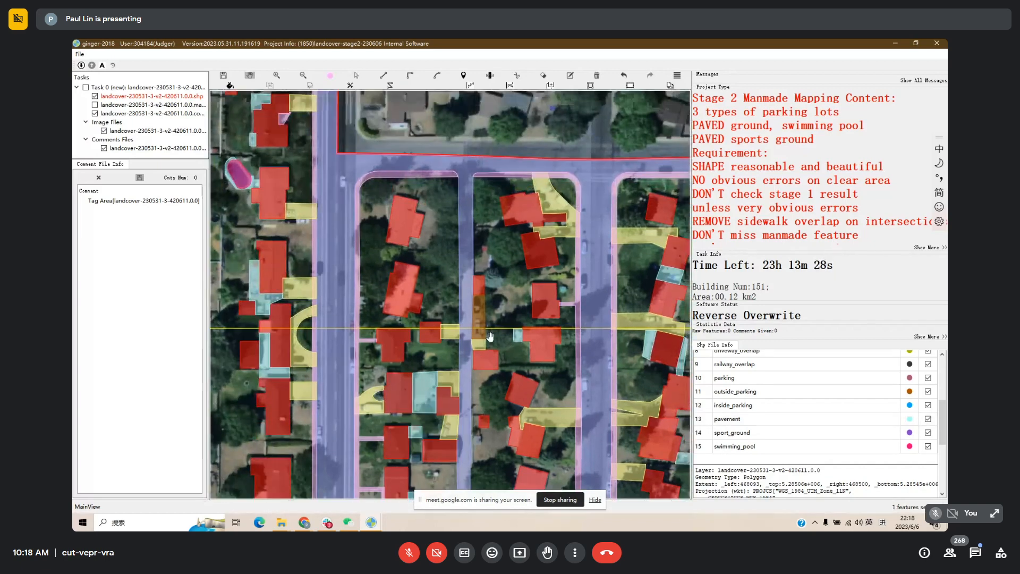
pyautogui.press('space')
pyautogui.press('space')
pyautogui.scroll(2, 396, 368)
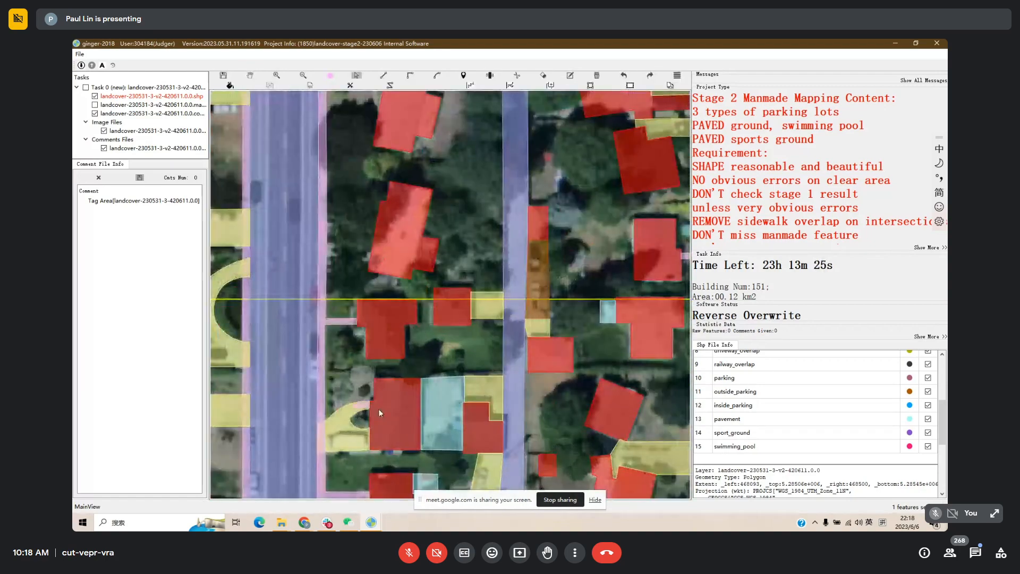
pyautogui.click(364, 406)
pyautogui.press('Delete')
# Examine the houses, driveways and sidewalks at the block's northern end, especially the gap between the two northeastern driveways.
pyautogui.scroll(-1, 515, 327)
pyautogui.moveTo(515, 327); pyautogui.dragTo(444, 310)
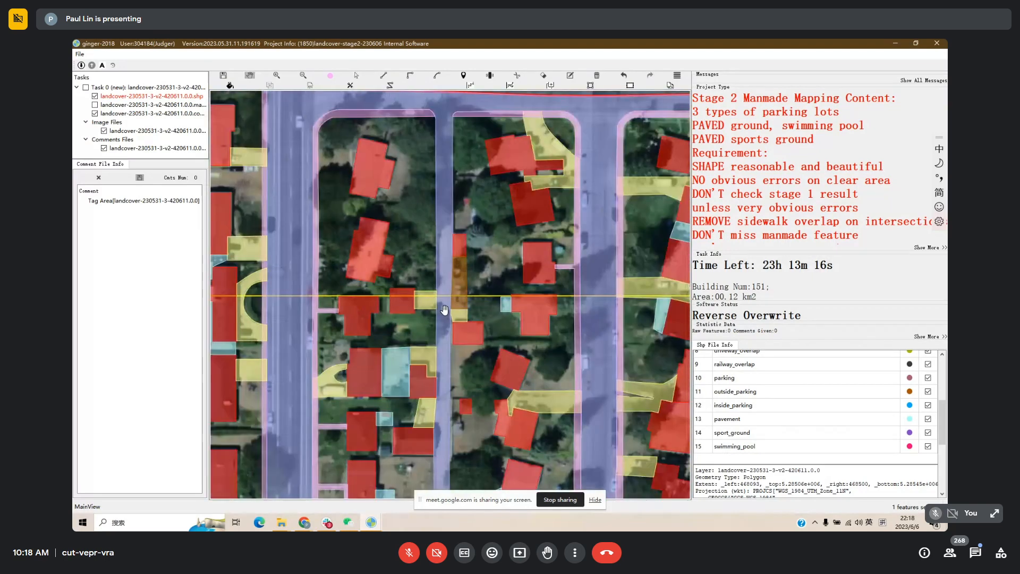
pyautogui.moveTo(519, 120); pyautogui.dragTo(519, 132)
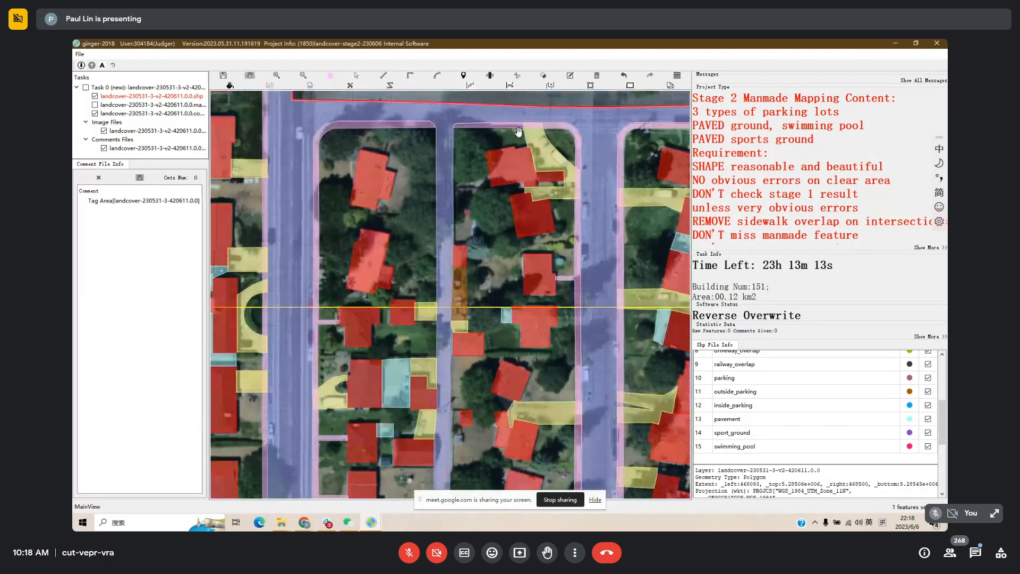
pyautogui.press('space')
pyautogui.press('space')
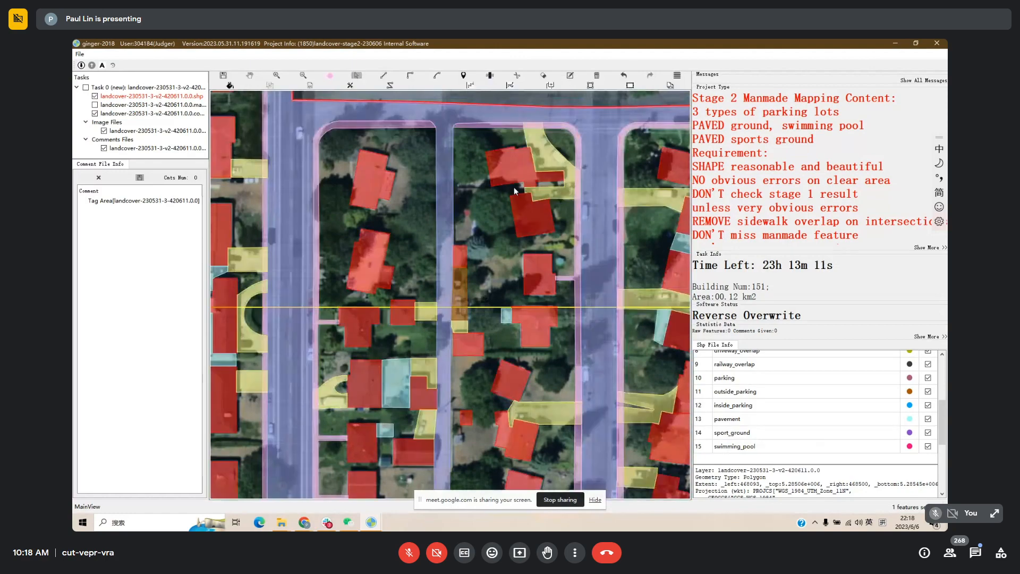
pyautogui.press('Escape')
pyautogui.moveTo(485, 203); pyautogui.dragTo(476, 271)
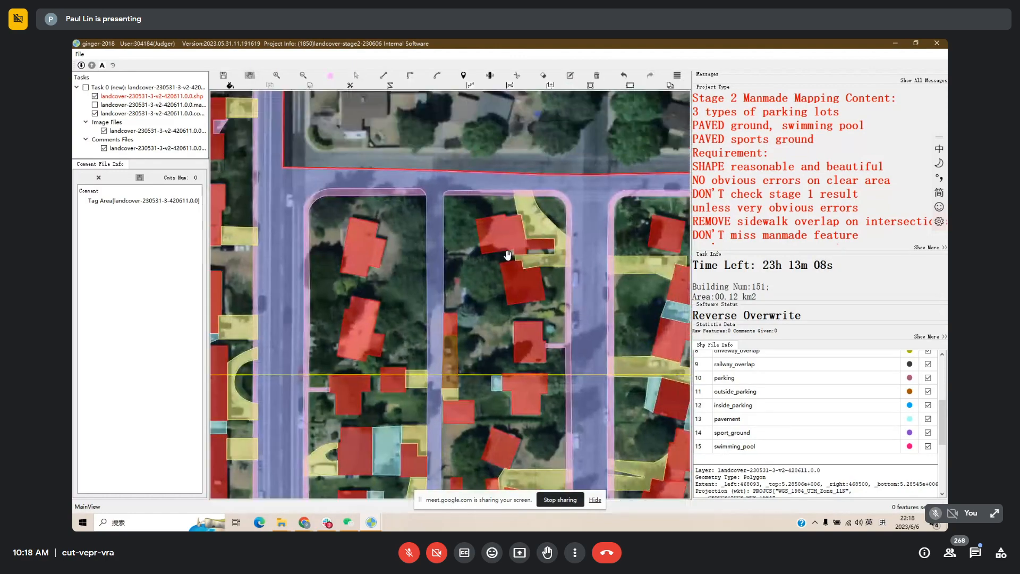
pyautogui.scroll(1, 541, 251)
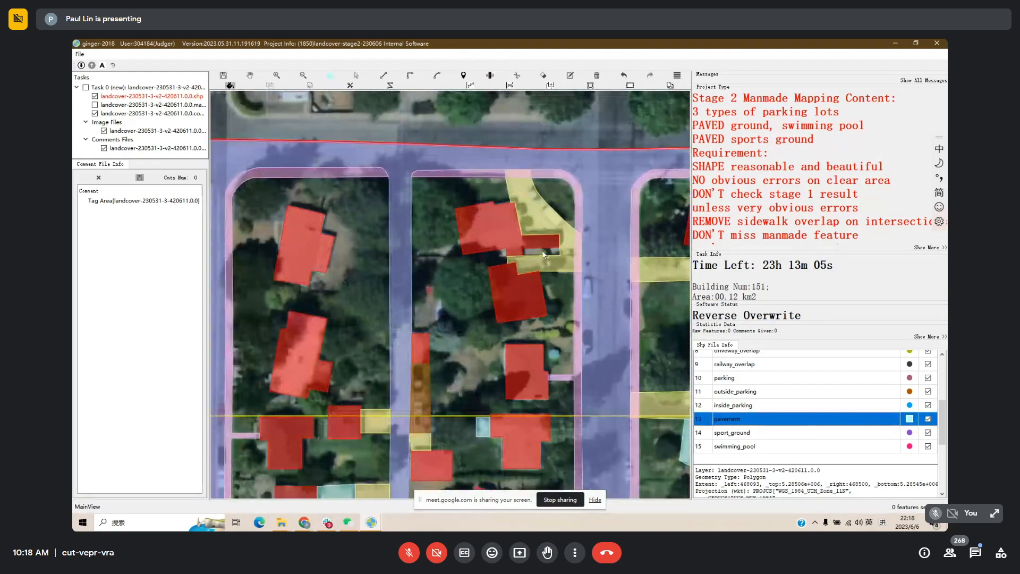
pyautogui.click(542, 251)
pyautogui.press('Escape')
pyautogui.moveTo(539, 298); pyautogui.dragTo(544, 223)
pyautogui.scroll(-1, 543, 222)
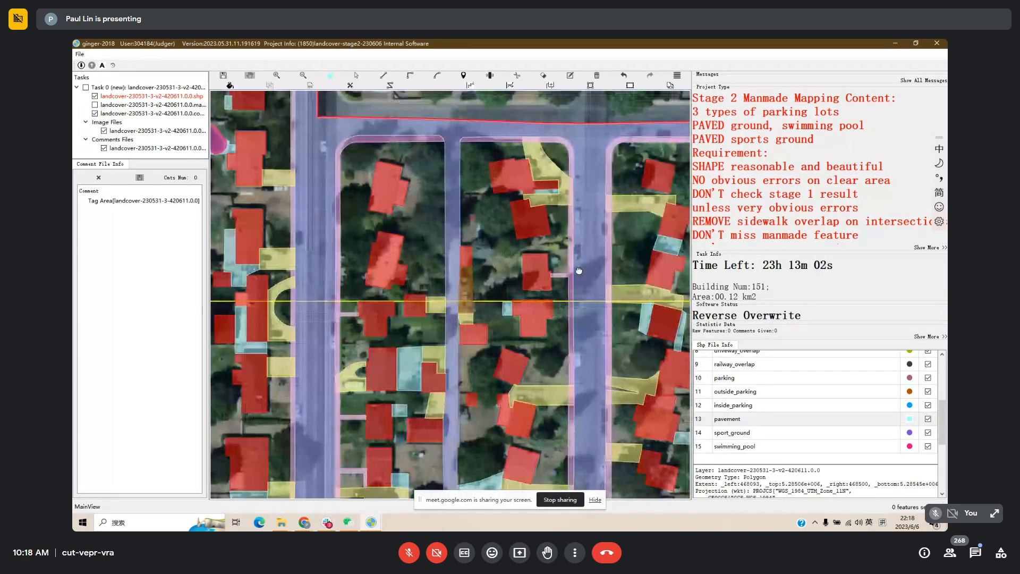
# Examine the easternmost row of houses along the tile boundary from north to south, comparing its landcover labels with the imagery.
pyautogui.moveTo(580, 271); pyautogui.dragTo(519, 264)
pyautogui.moveTo(632, 244); pyautogui.dragTo(468, 264)
pyautogui.moveTo(487, 227); pyautogui.dragTo(491, 179)
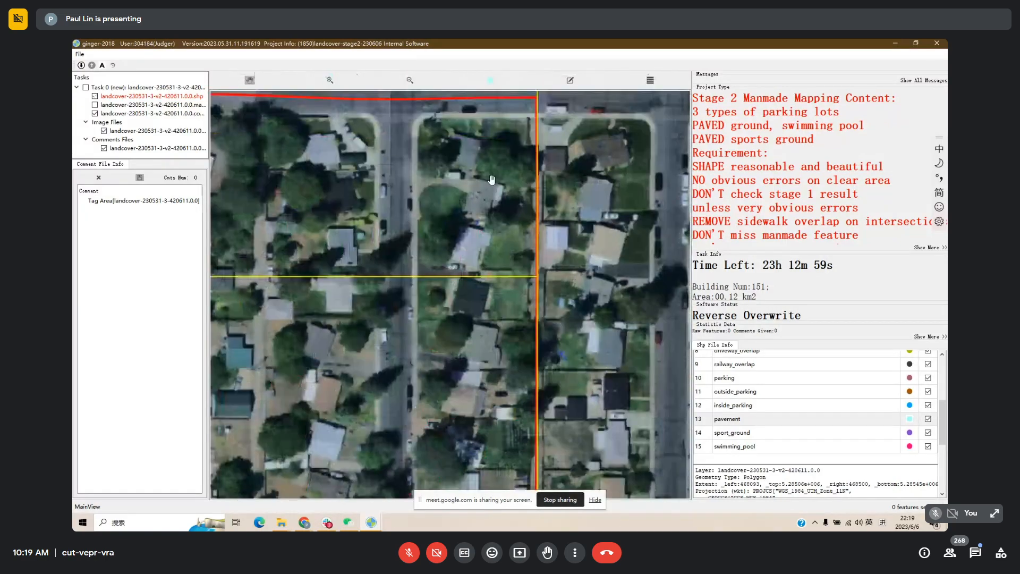
pyautogui.moveTo(511, 299); pyautogui.dragTo(515, 235)
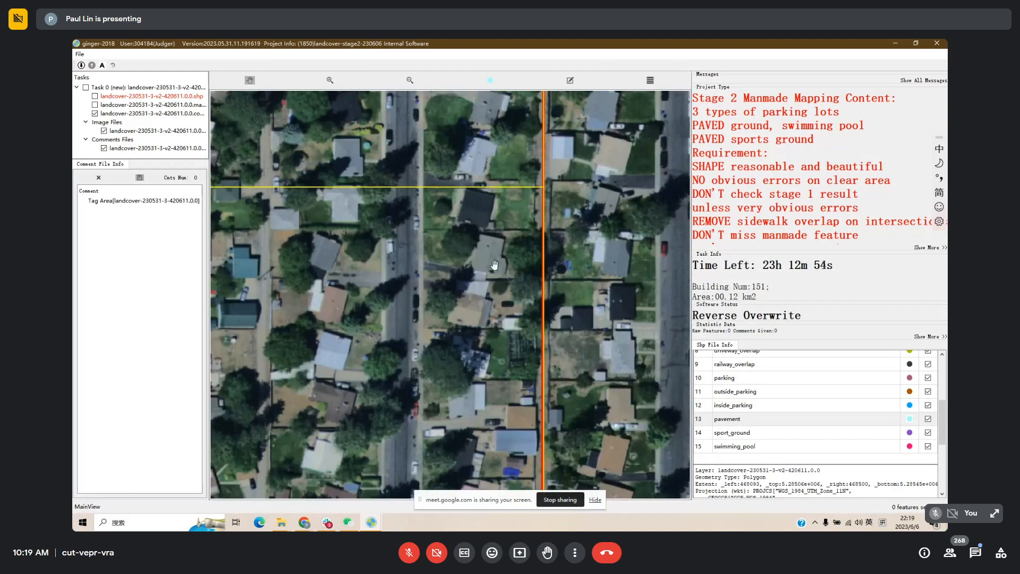
pyautogui.moveTo(490, 231); pyautogui.dragTo(502, 130)
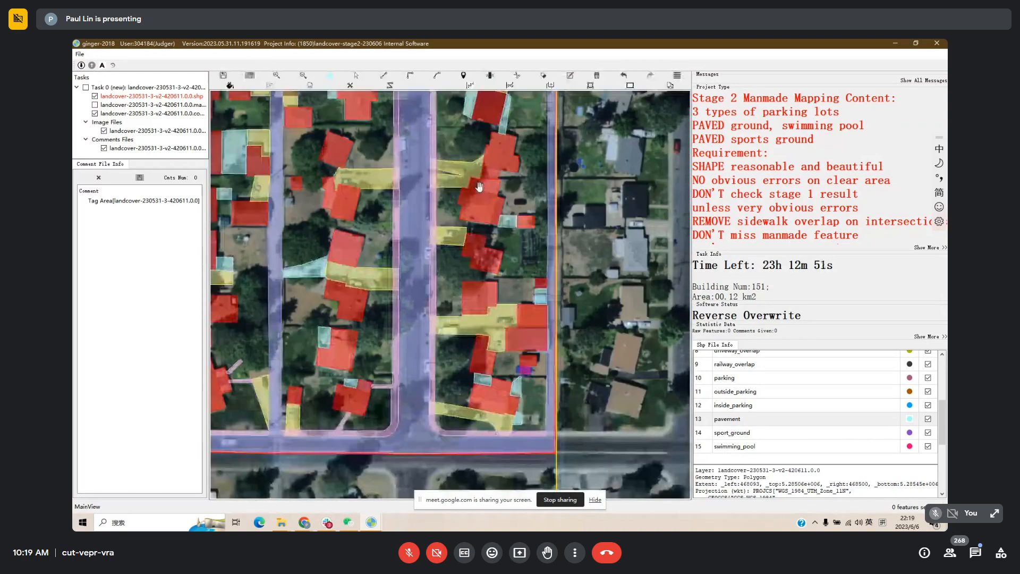
pyautogui.moveTo(512, 217); pyautogui.dragTo(512, 184)
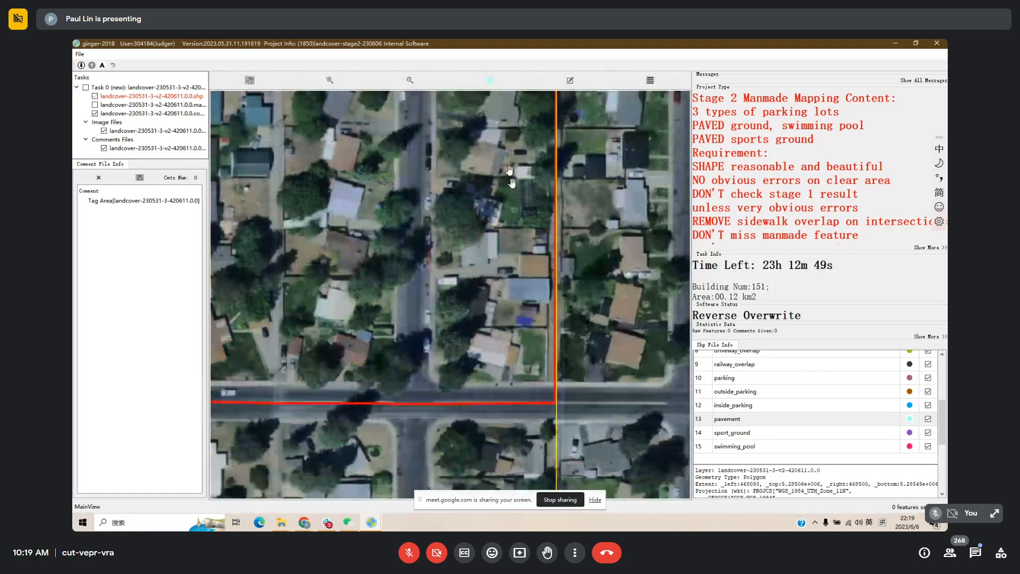
# Square off the northern end of the pavement east of the southeasternmost house, below the swimming pool.
pyautogui.scroll(1, 501, 221)
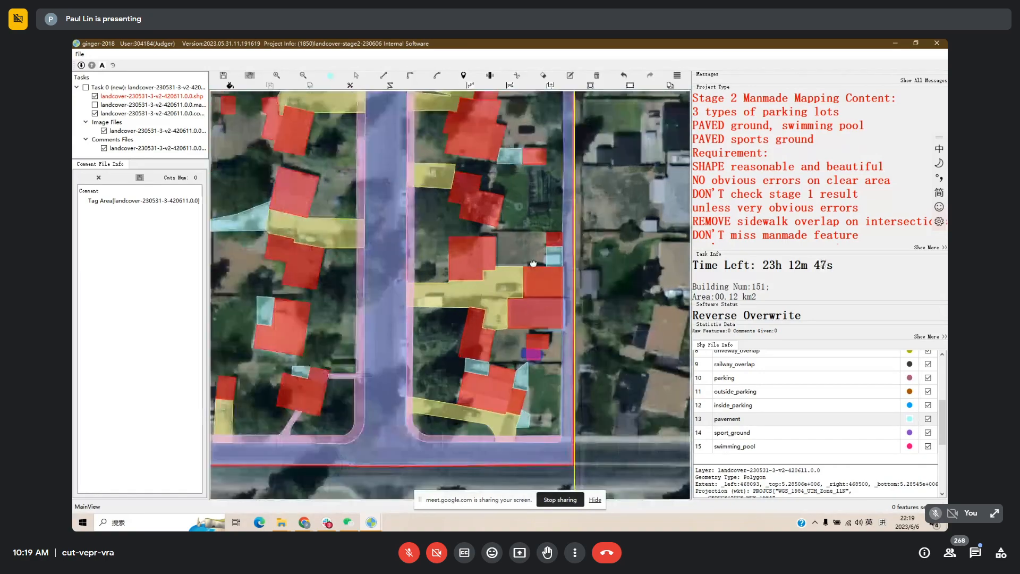
pyautogui.moveTo(533, 263); pyautogui.dragTo(530, 124)
pyautogui.scroll(1, 526, 261)
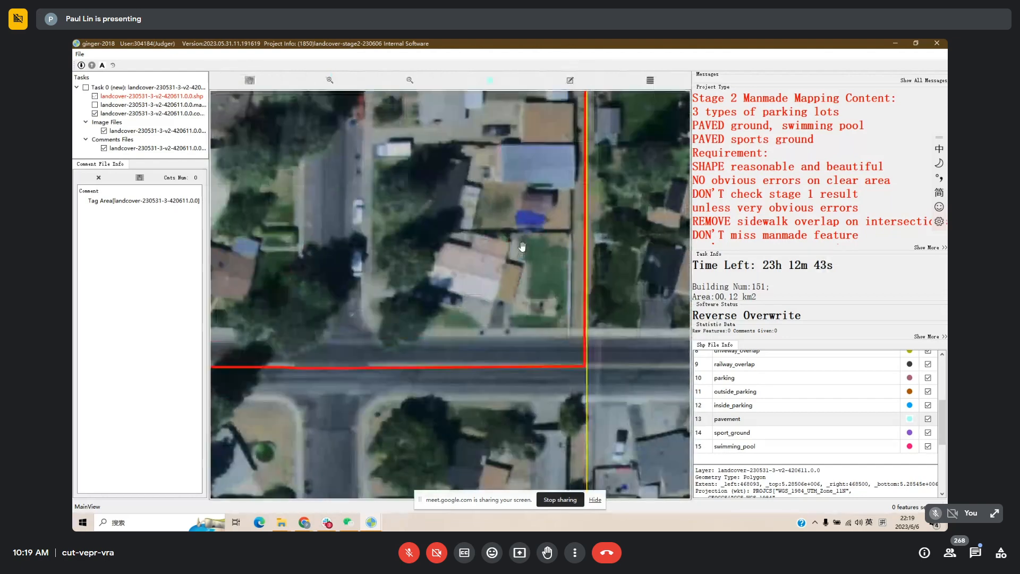
pyautogui.click(525, 238)
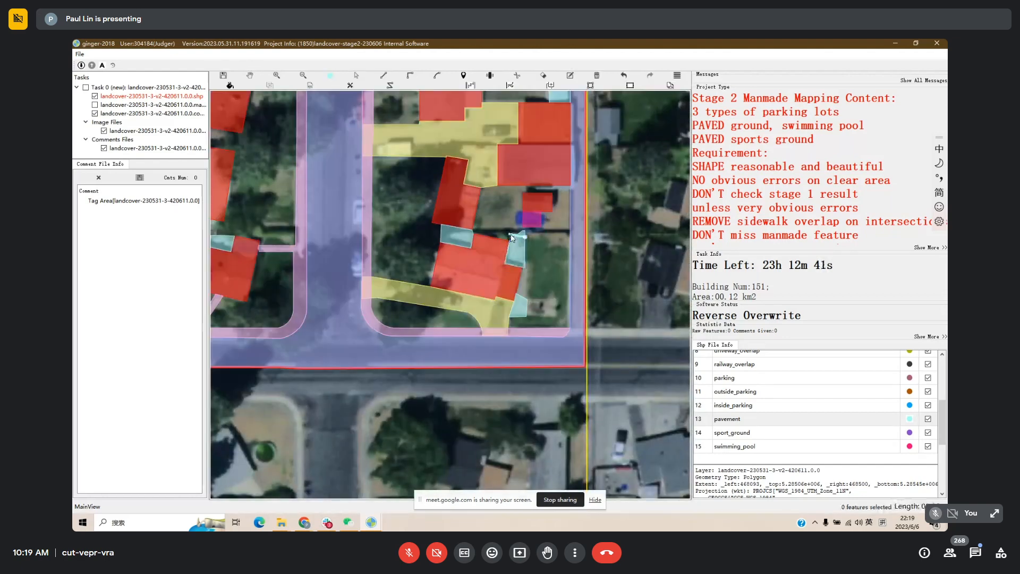
pyautogui.doubleClick(510, 240)
# Draw an L-shaped pavement along the southeasternmost house's east side, extending east into its yard, and select it with the adjoining features.
pyautogui.moveTo(537, 313); pyautogui.dragTo(542, 265)
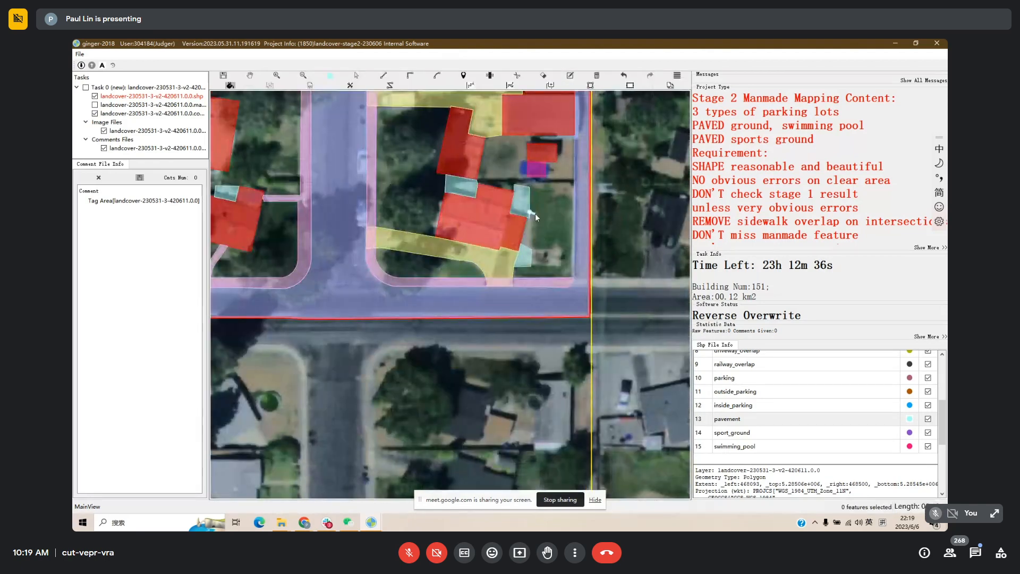
pyautogui.click(560, 249)
pyautogui.click(562, 265)
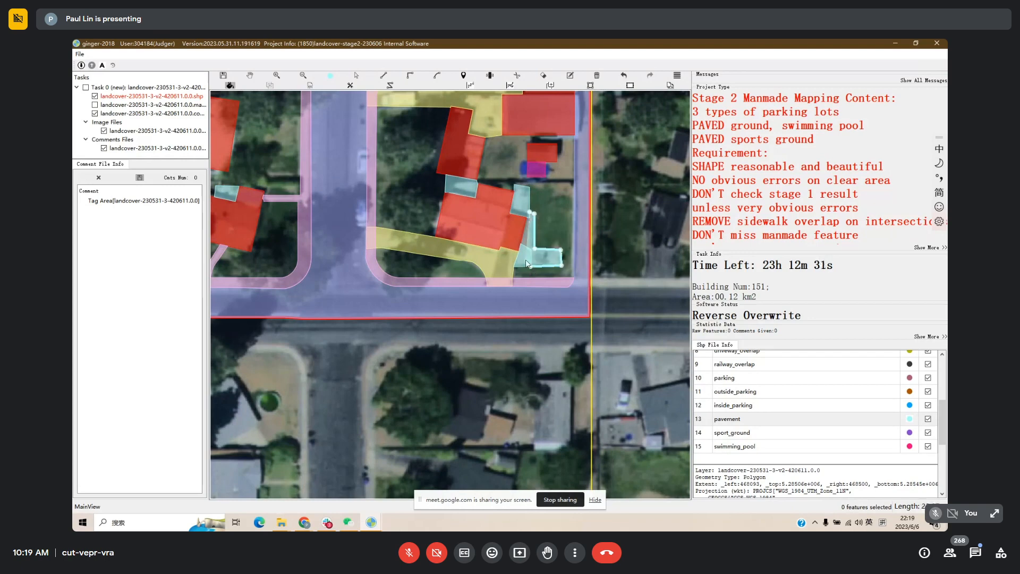
pyautogui.rightClick(526, 259)
pyautogui.scroll(-1, 560, 247)
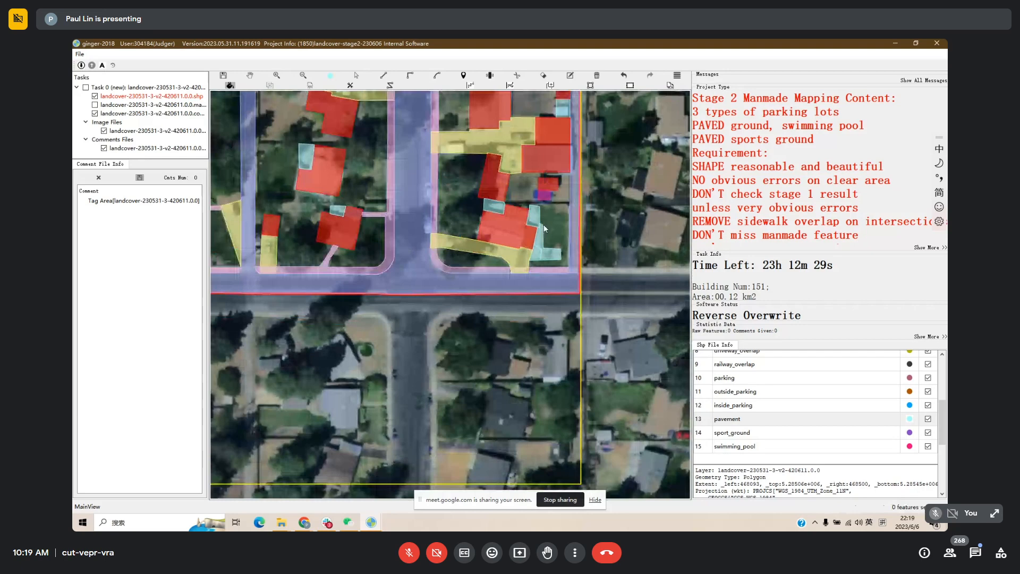
pyautogui.press('s')
pyautogui.moveTo(538, 218); pyautogui.dragTo(549, 257)
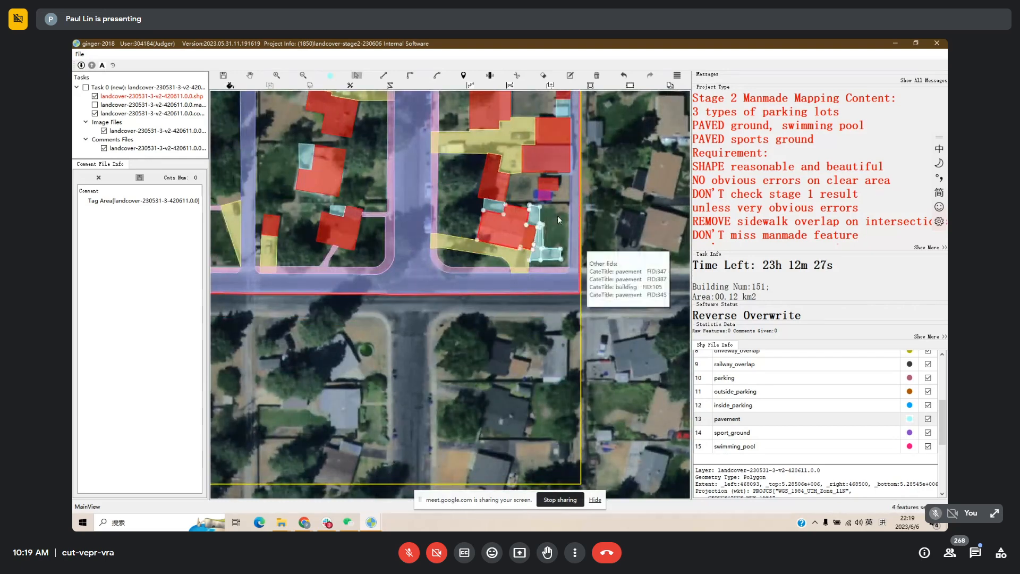
# Look over the mapping of the whole residential tile and submit the finished task.
pyautogui.press('space')
pyautogui.moveTo(568, 294); pyautogui.dragTo(558, 264)
pyautogui.scroll(-1, 558, 264)
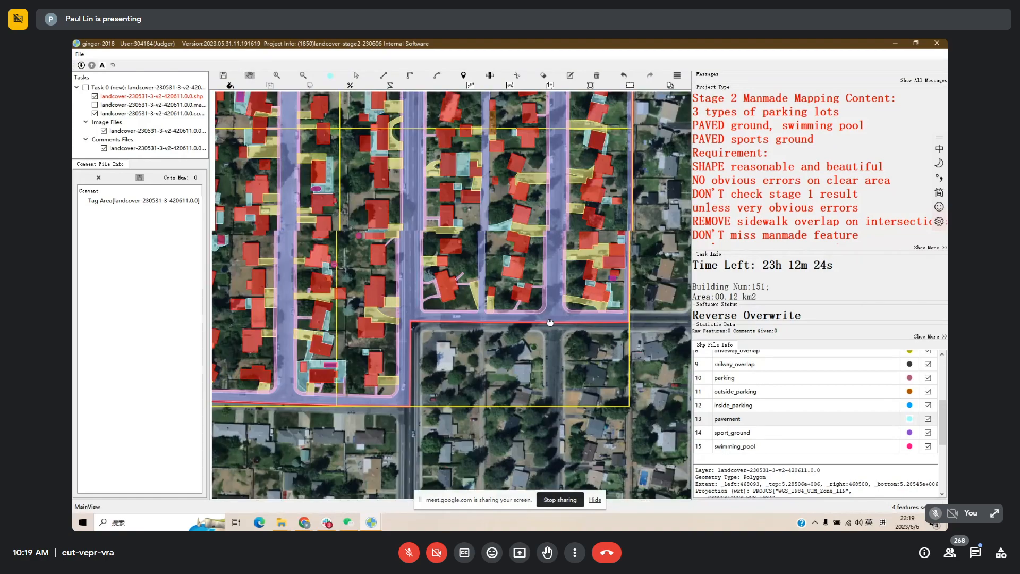
pyautogui.moveTo(550, 323); pyautogui.dragTo(603, 337)
pyautogui.scroll(-1, 547, 318)
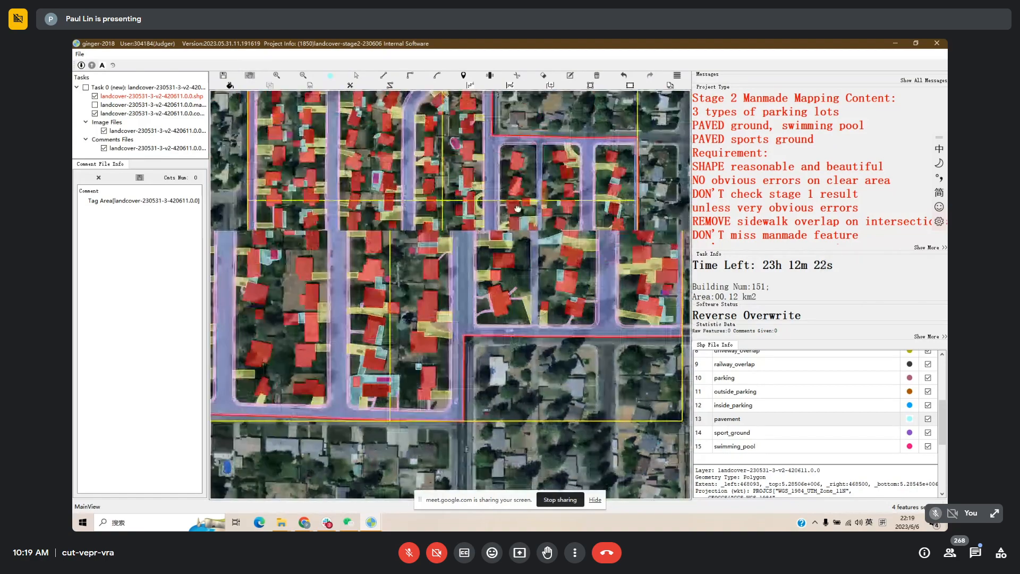
pyautogui.moveTo(518, 208); pyautogui.dragTo(536, 278)
pyautogui.scroll(-1, 536, 277)
pyautogui.scroll(-1, 537, 277)
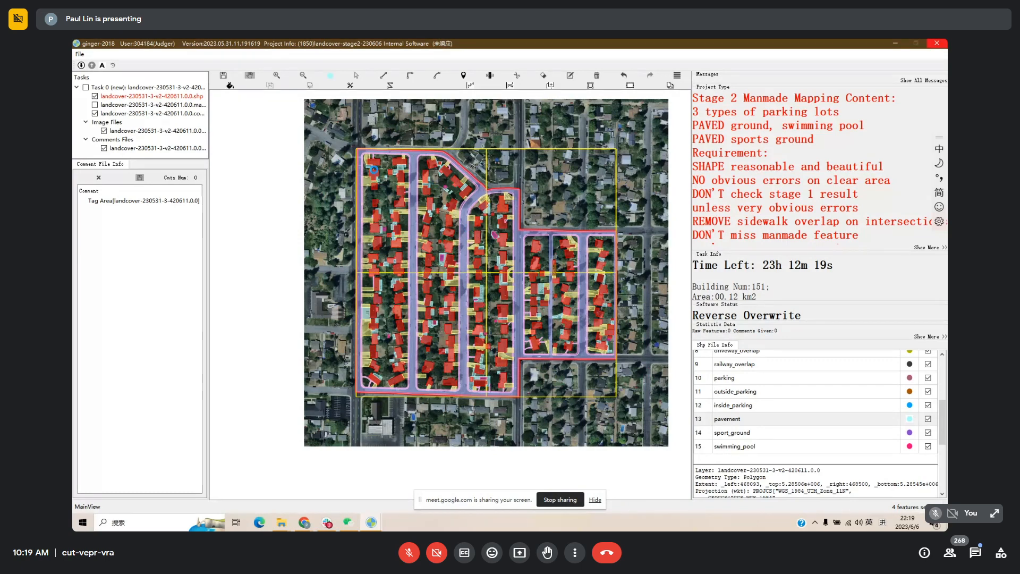
pyautogui.press('Return')
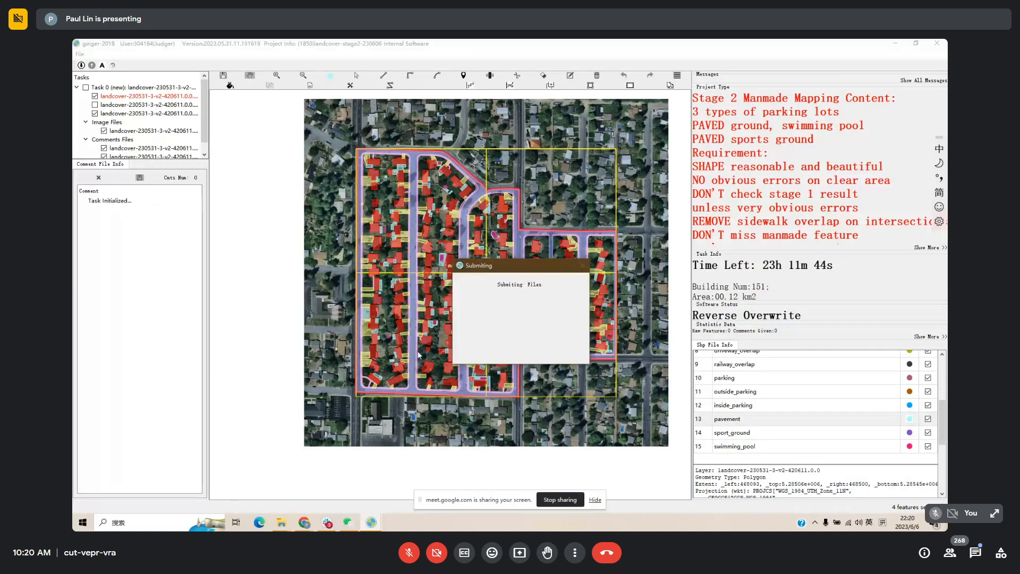
# Switch to the checker session holding task landcover-230531-3-v2-184249.0.0 and set it to M mode.
pyautogui.click(371, 522)
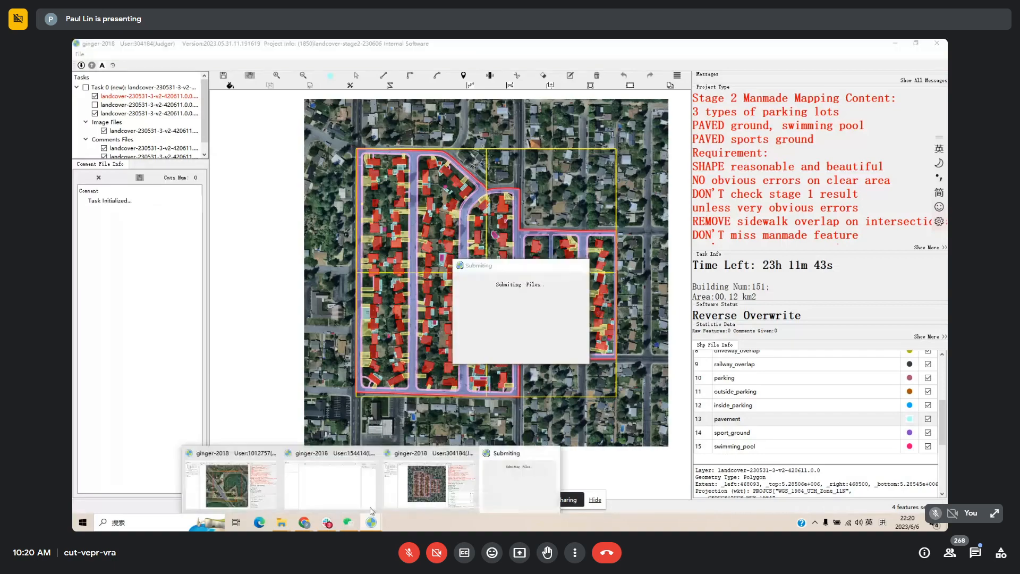
pyautogui.click(255, 489)
pyautogui.moveTo(344, 260); pyautogui.dragTo(358, 268)
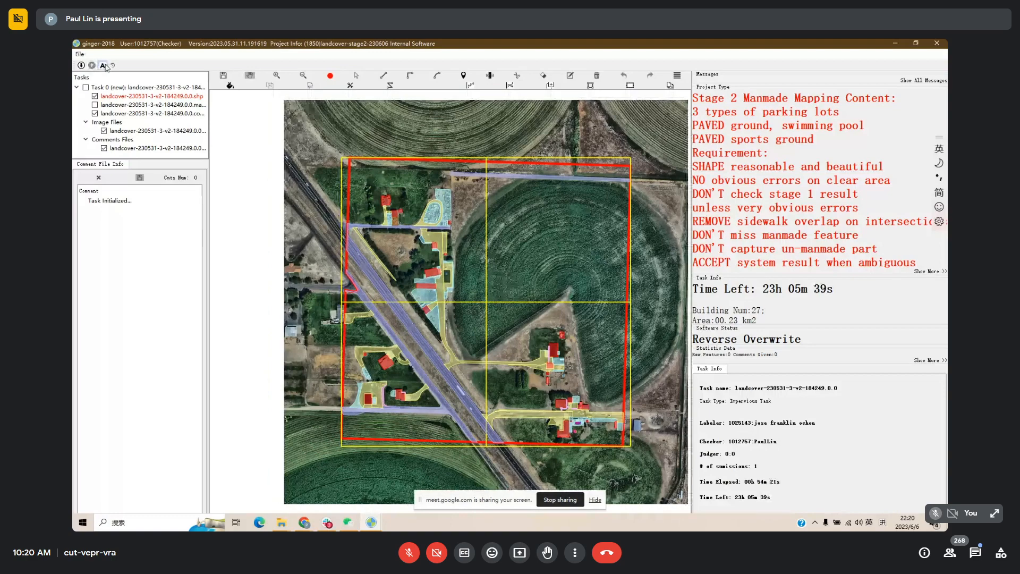
pyautogui.click(104, 66)
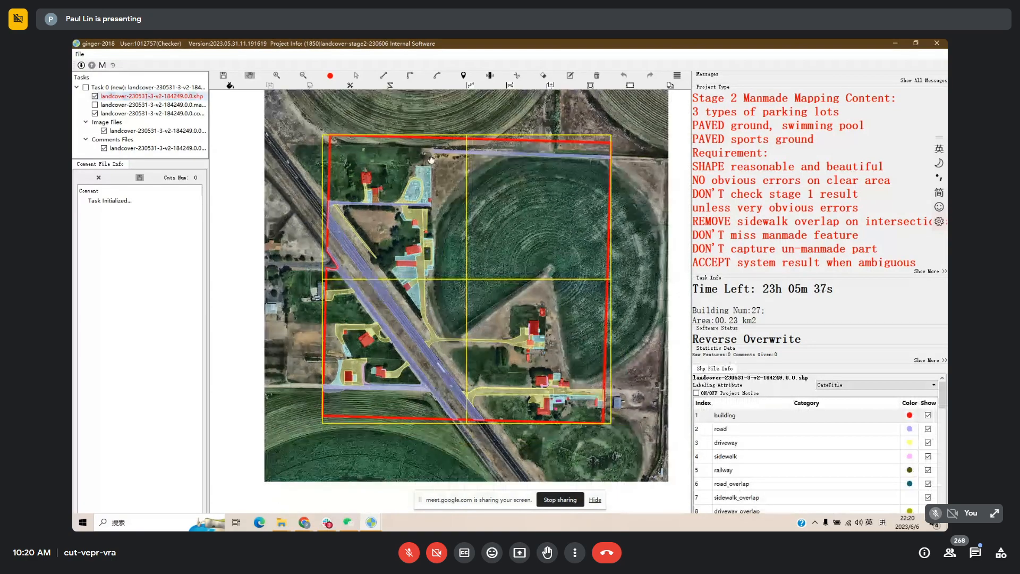
# Examine the houses, driveways and storage yard in the northwestern part of the tile, comparing their labels with the imagery.
pyautogui.scroll(1, 468, 179)
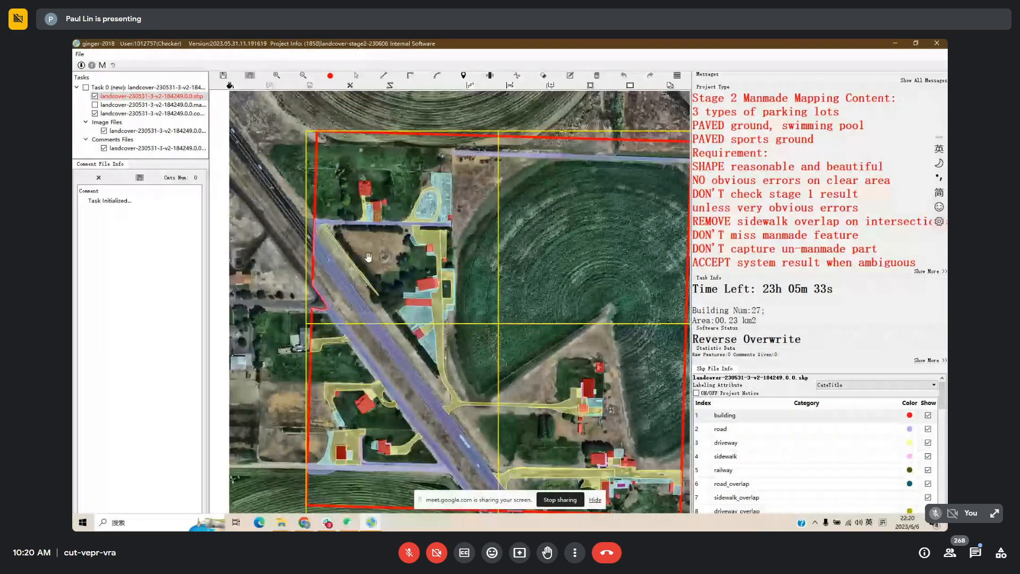
pyautogui.scroll(1, 375, 256)
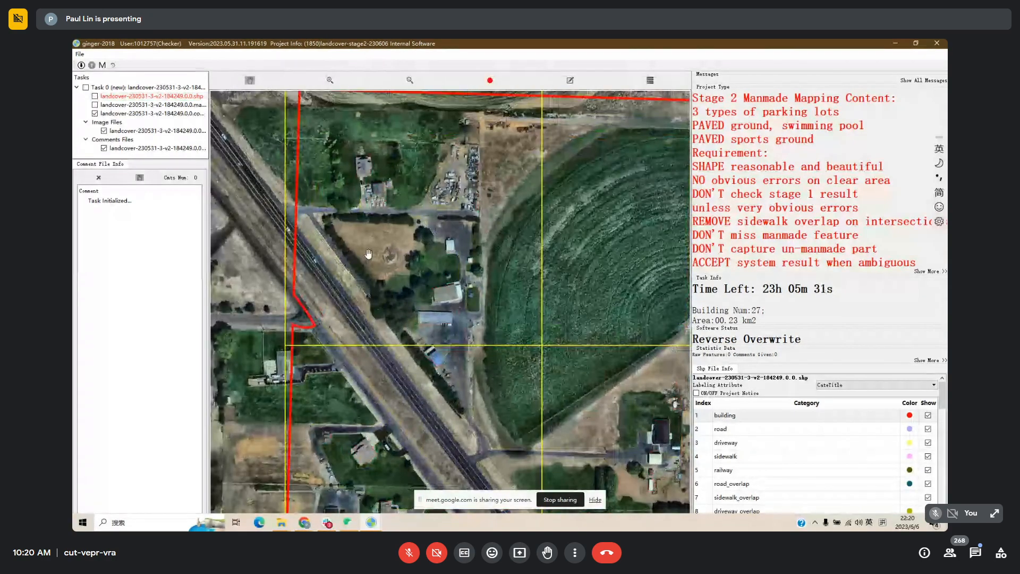
pyautogui.scroll(1, 368, 253)
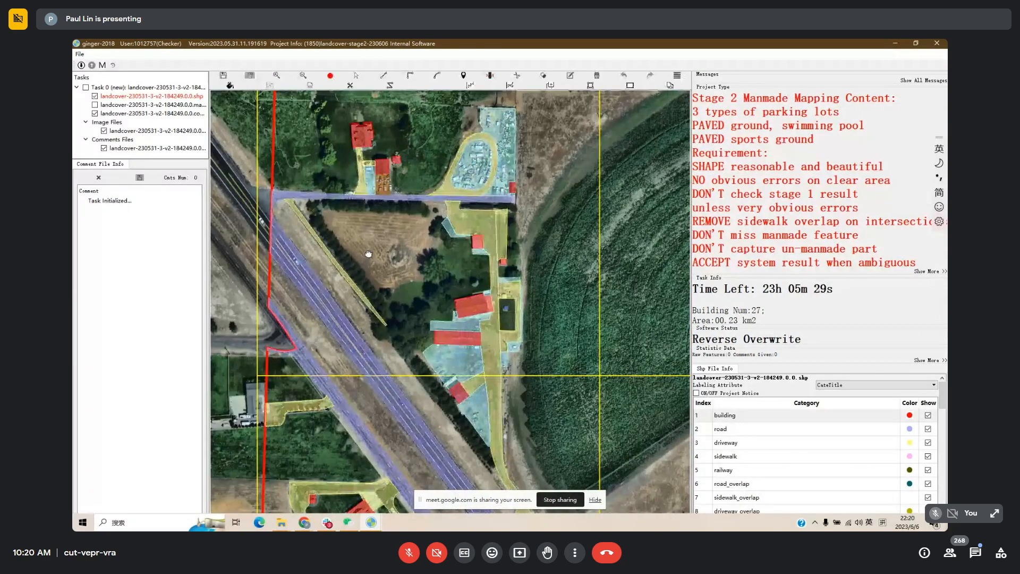
pyautogui.press('space')
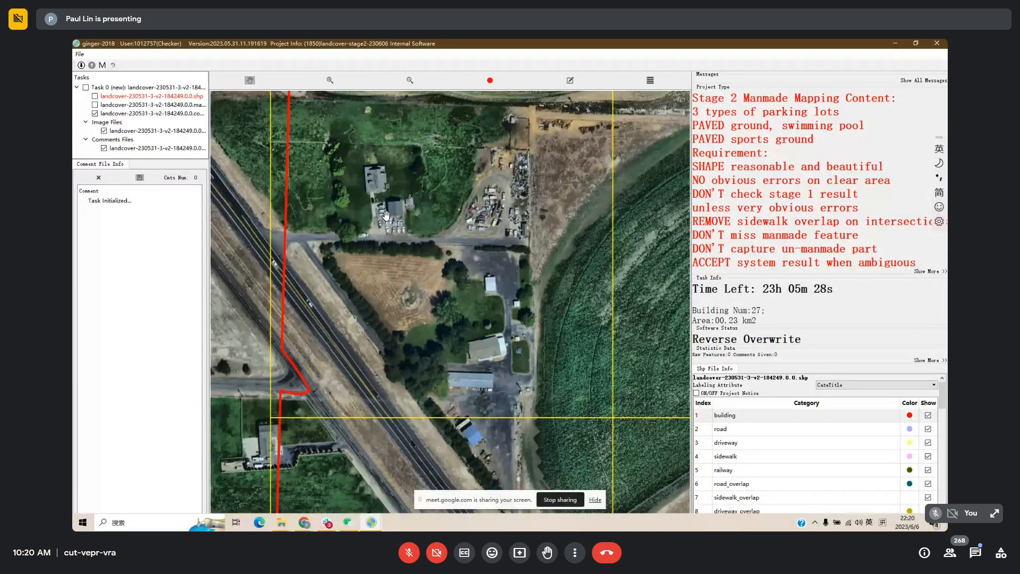
pyautogui.scroll(2, 385, 215)
pyautogui.press('space')
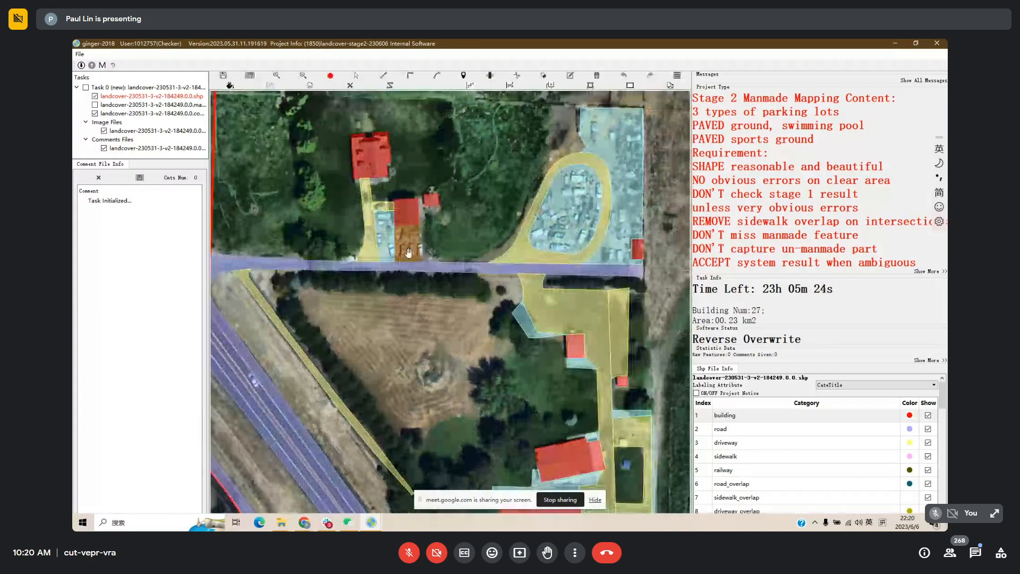
# Reclassify the adjoining pavement and outside parking south of the northwestern house's outbuilding as parking, and compare them with the imagery.
pyautogui.press('Escape')
pyautogui.press('space')
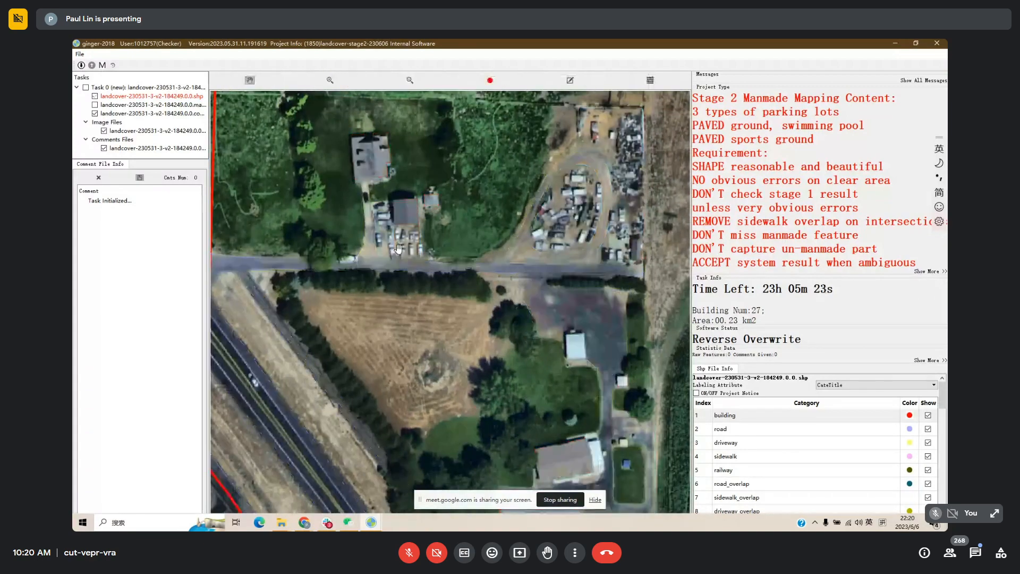
pyautogui.press('space')
pyautogui.click(390, 244)
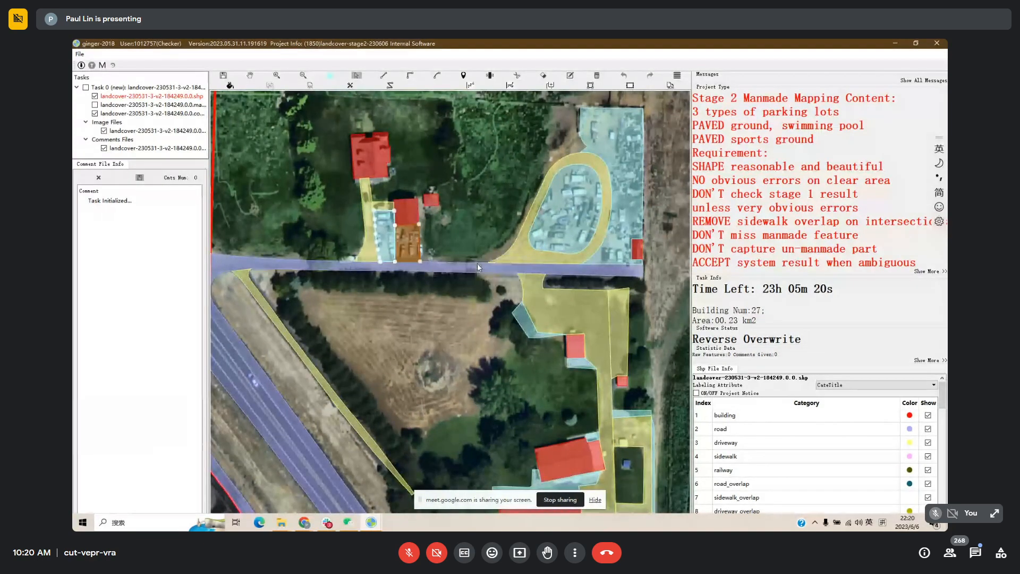
pyautogui.scroll(-2, 752, 474)
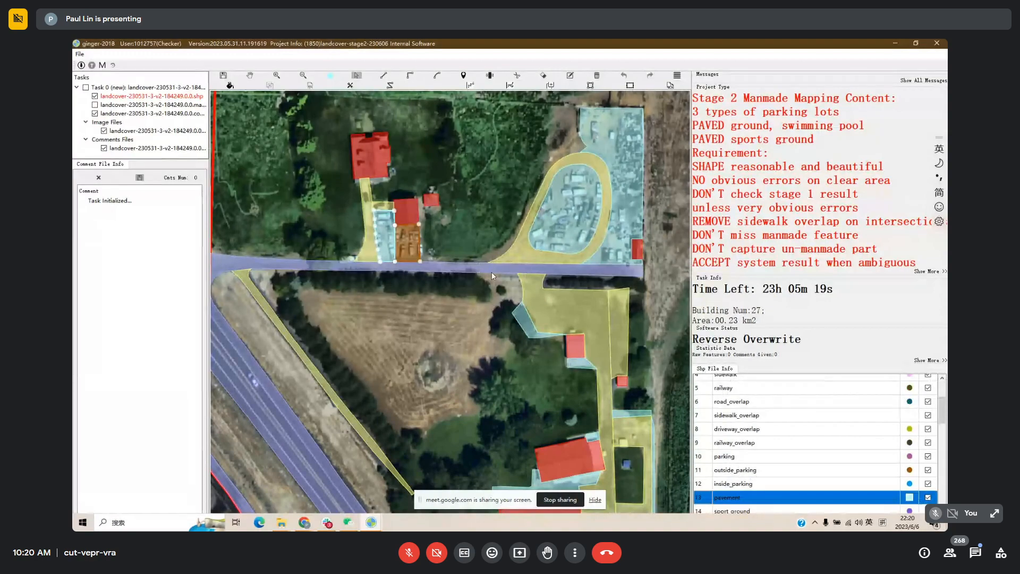
pyautogui.click(744, 456)
pyautogui.moveTo(392, 246); pyautogui.dragTo(408, 244)
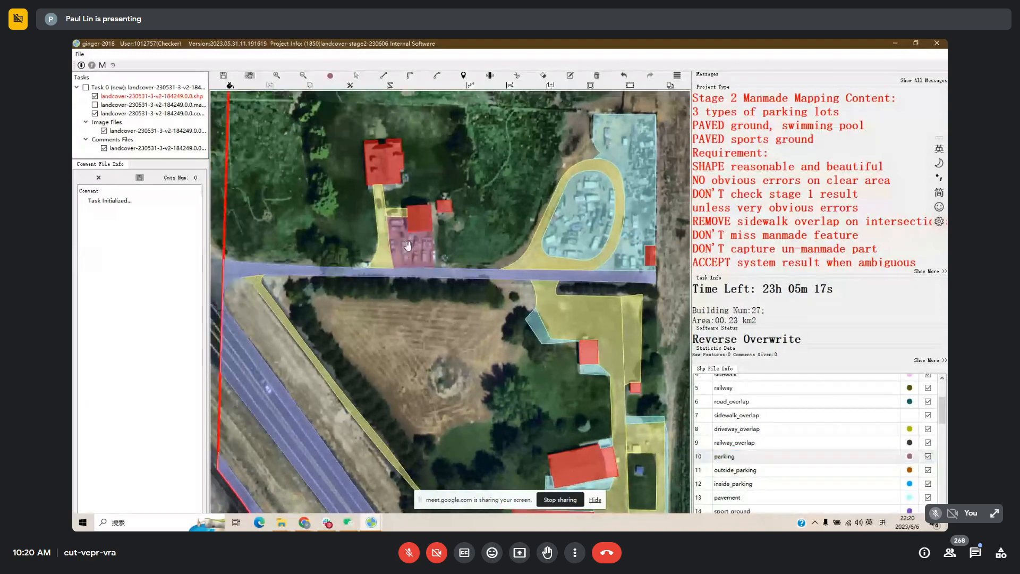
pyautogui.press('space')
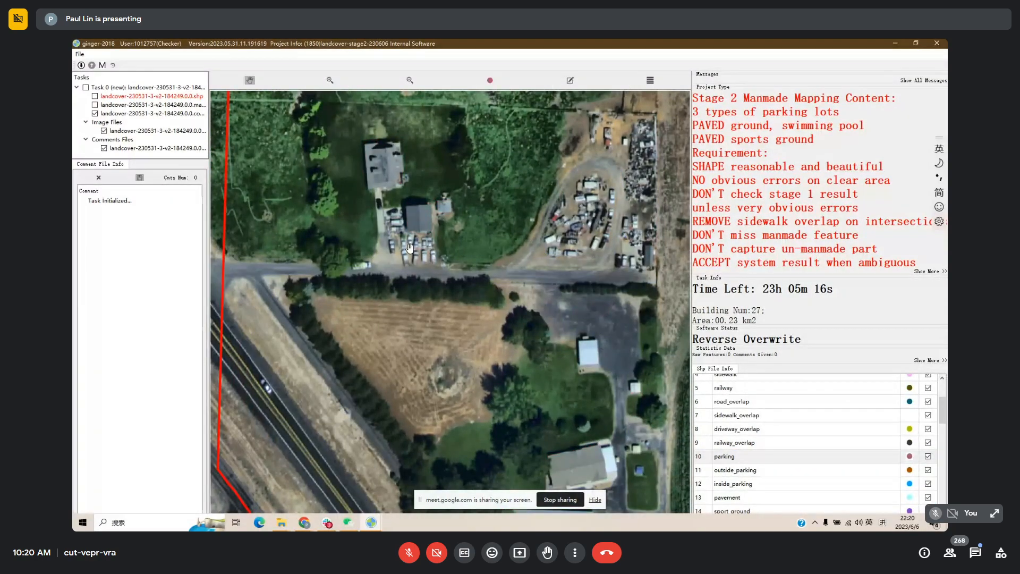
pyautogui.press('space')
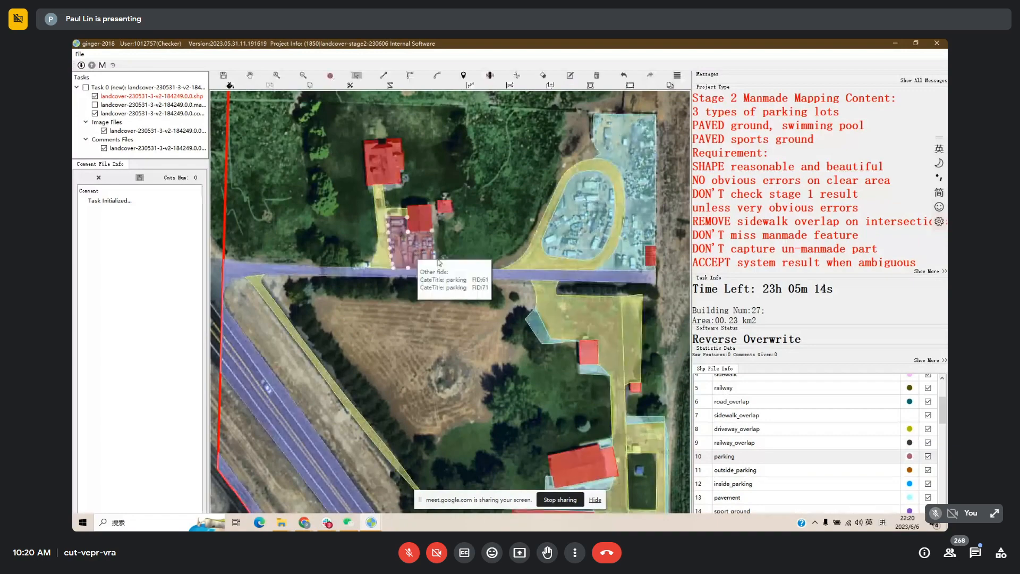
pyautogui.moveTo(401, 248); pyautogui.dragTo(394, 249)
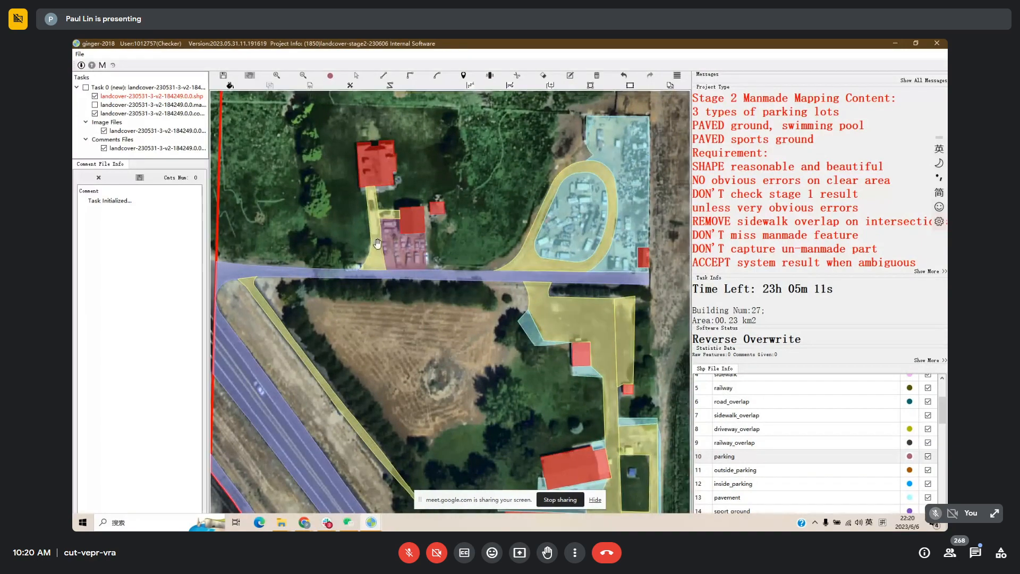
# Examine the storage yard with the looped driveway east of the northwestern house, comparing its pavement outline with the imagery.
pyautogui.moveTo(476, 211); pyautogui.dragTo(374, 265)
pyautogui.press('space')
pyautogui.press('space')
pyautogui.press('space')
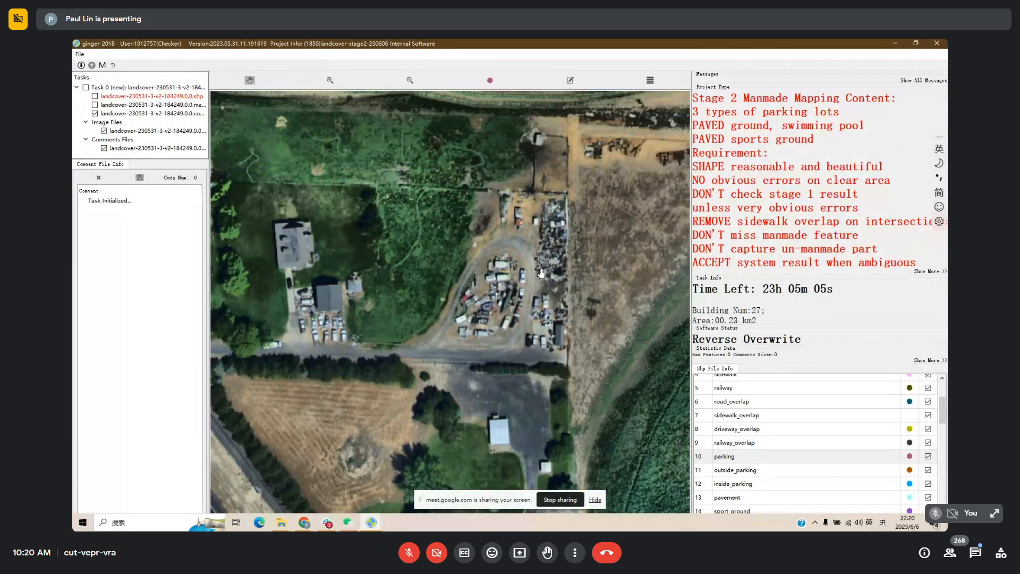
pyautogui.press('space')
pyautogui.moveTo(542, 272); pyautogui.dragTo(524, 249)
pyautogui.press('s')
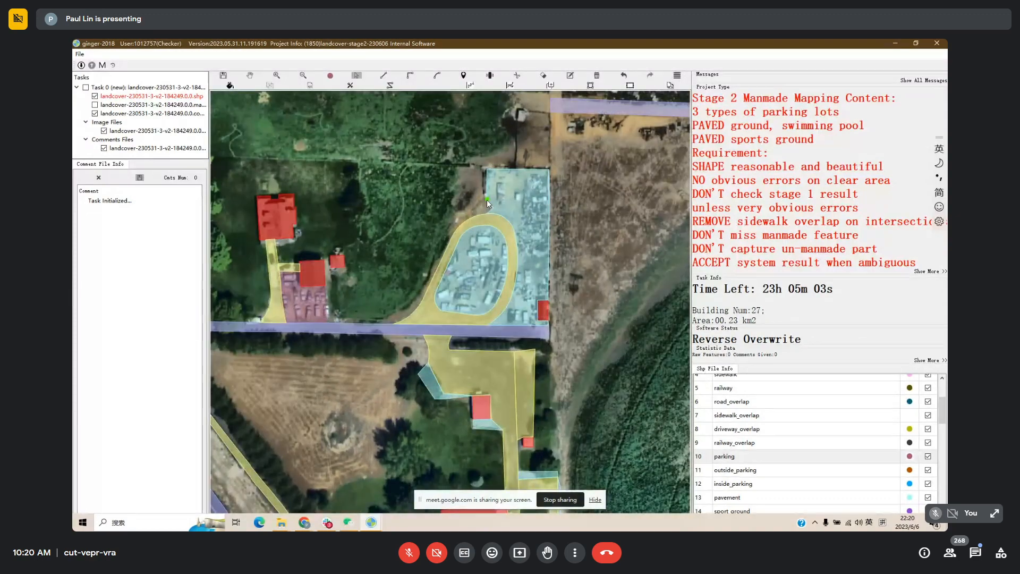
pyautogui.press('h')
pyautogui.press('space')
pyautogui.moveTo(586, 260); pyautogui.dragTo(534, 246)
pyautogui.press('space')
# Delete the pavement wedge under the trees along the southwestern edge of the wide driveway, west of the small white-roofed building.
pyautogui.moveTo(563, 328); pyautogui.dragTo(553, 168)
pyautogui.scroll(-1, 553, 167)
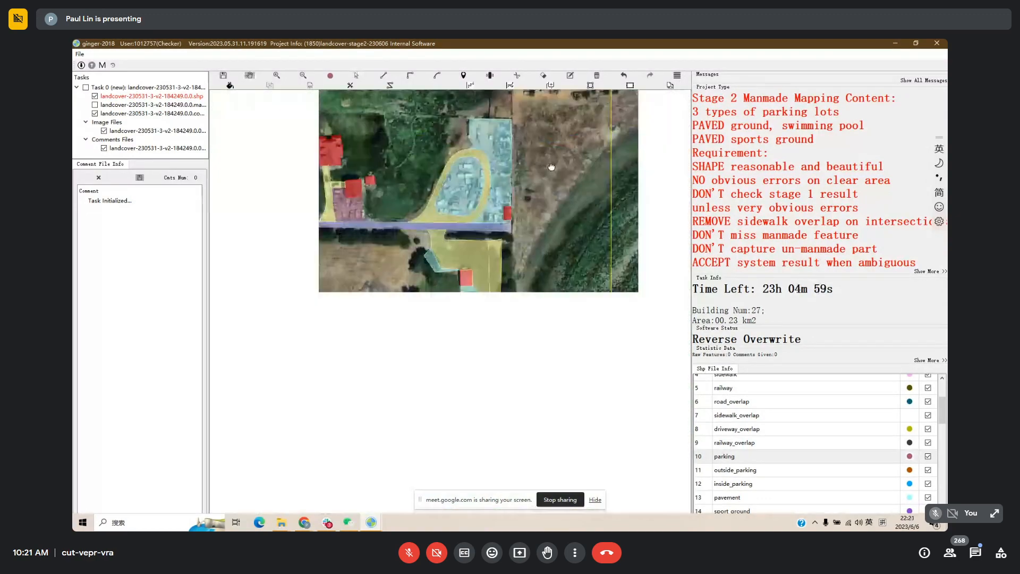
pyautogui.scroll(1, 446, 273)
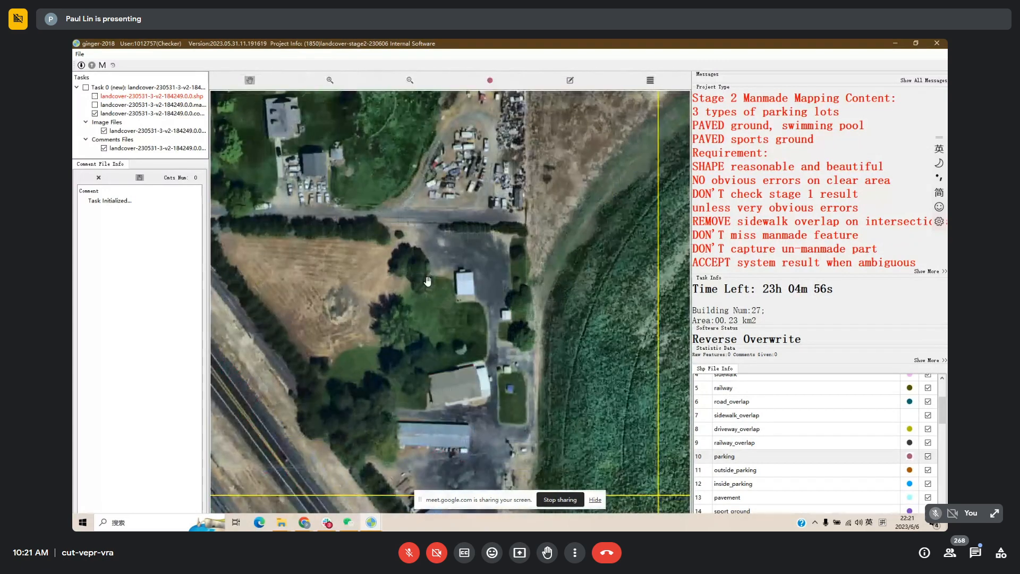
pyautogui.scroll(1, 432, 284)
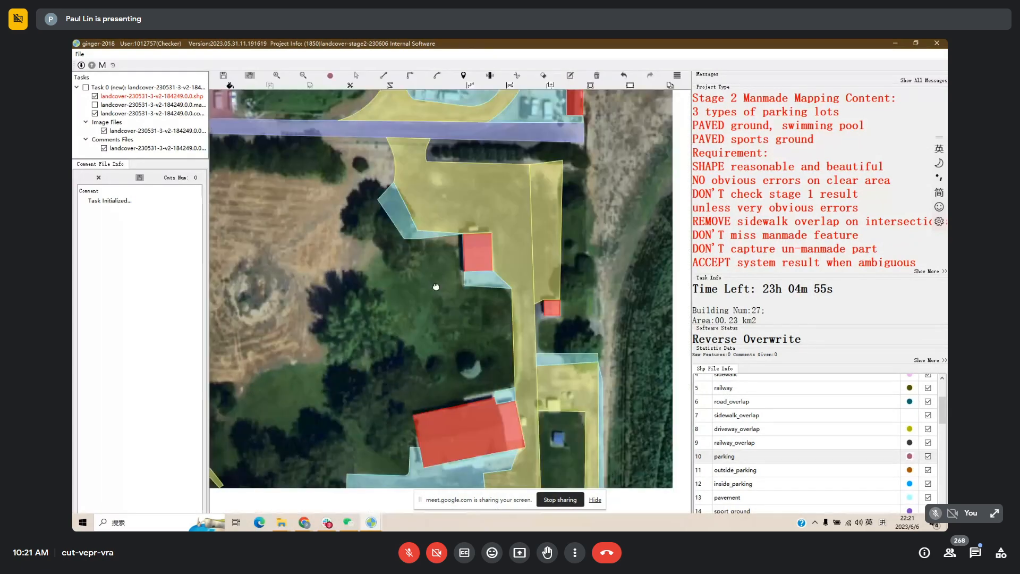
pyautogui.moveTo(435, 287); pyautogui.dragTo(434, 283)
pyautogui.press('space')
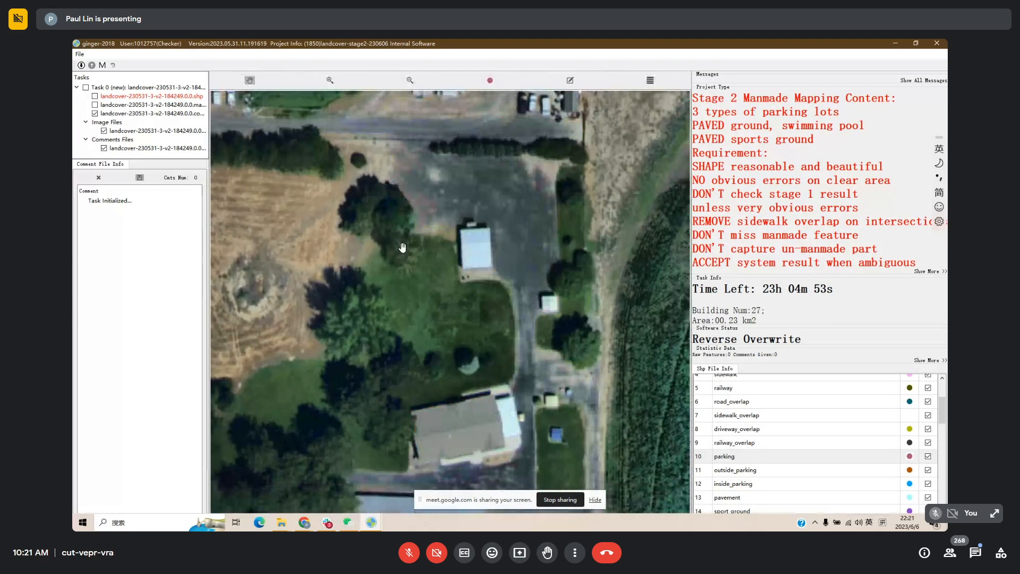
pyautogui.press('space')
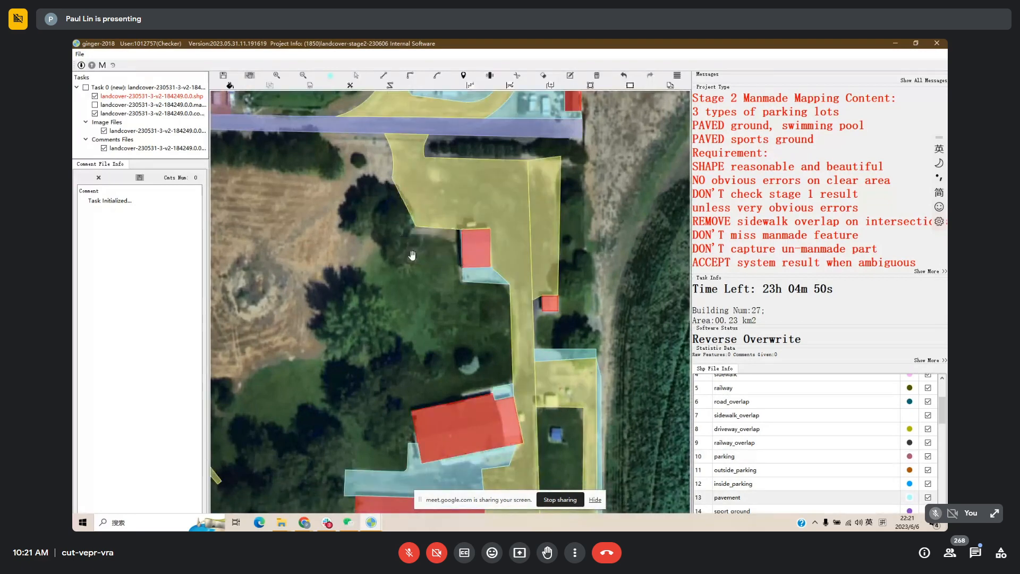
pyautogui.press('space')
pyautogui.press('space')
# Inspect the pavement strip south of the small white-roofed building and the driveways farther south, comparing them with the imagery.
pyautogui.moveTo(448, 240); pyautogui.dragTo(432, 215)
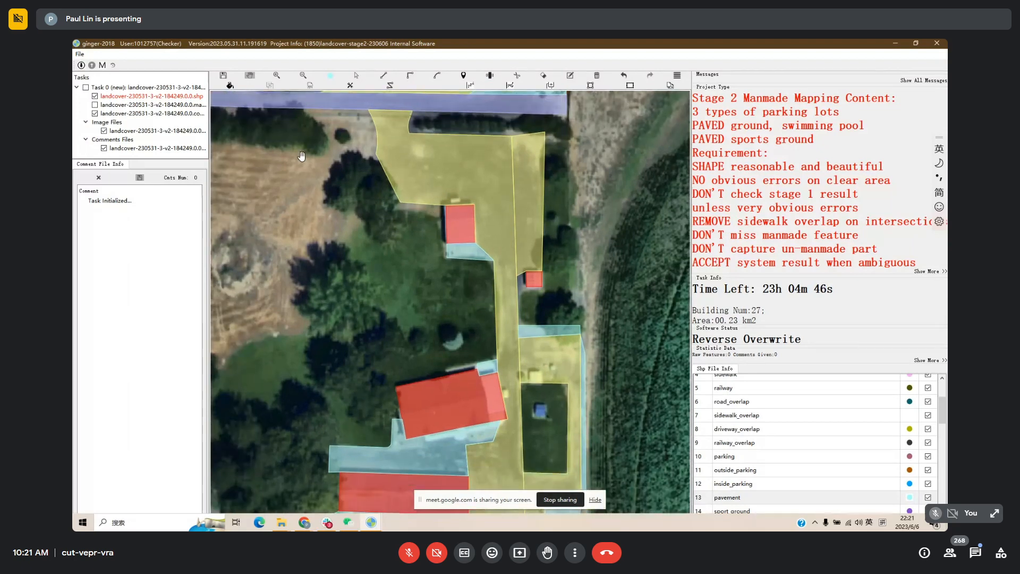
pyautogui.press('space')
pyautogui.press('space')
pyautogui.click(450, 259)
pyautogui.moveTo(484, 255); pyautogui.dragTo(435, 212)
pyautogui.press('space')
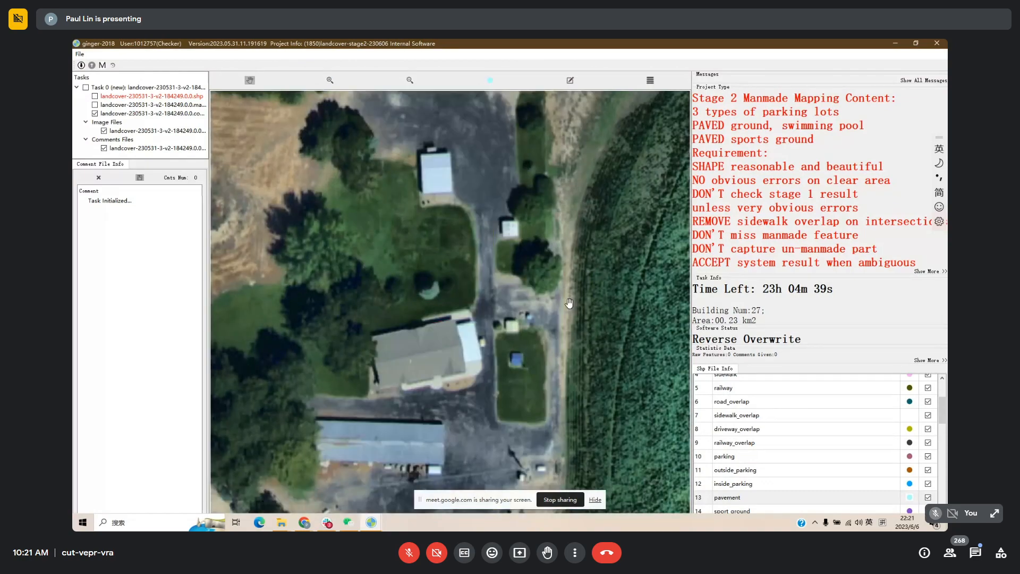
# Inspect the yard pavement and looped driveway beside the two large buildings, comparing the mapped outlines with the imagery.
pyautogui.moveTo(569, 303); pyautogui.dragTo(523, 182)
pyautogui.press('space')
pyautogui.press('space')
pyautogui.press('space')
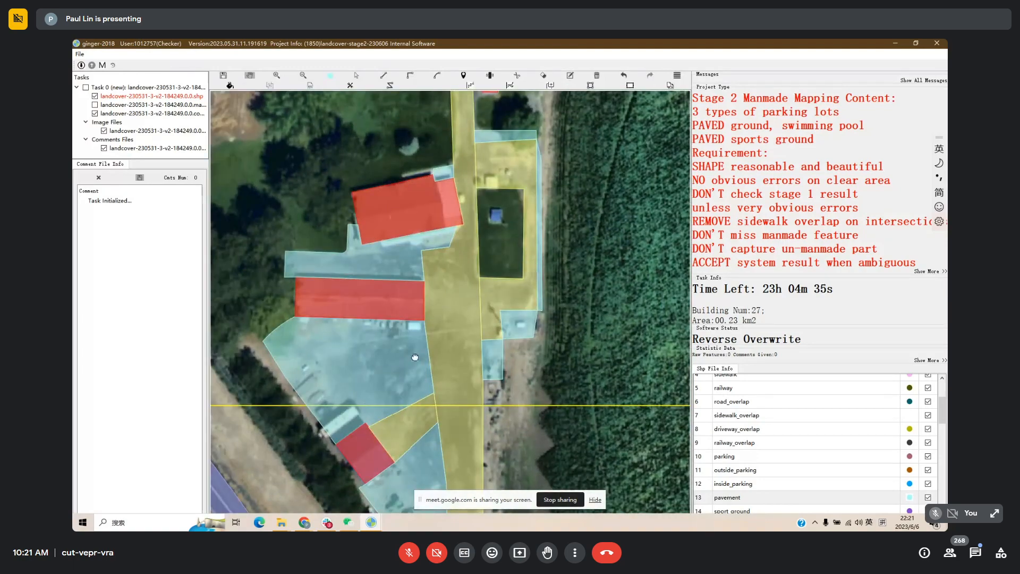
pyautogui.moveTo(415, 357); pyautogui.dragTo(436, 358)
pyautogui.press('space')
pyautogui.press('space')
pyautogui.moveTo(391, 273); pyautogui.dragTo(388, 292)
pyautogui.press('space')
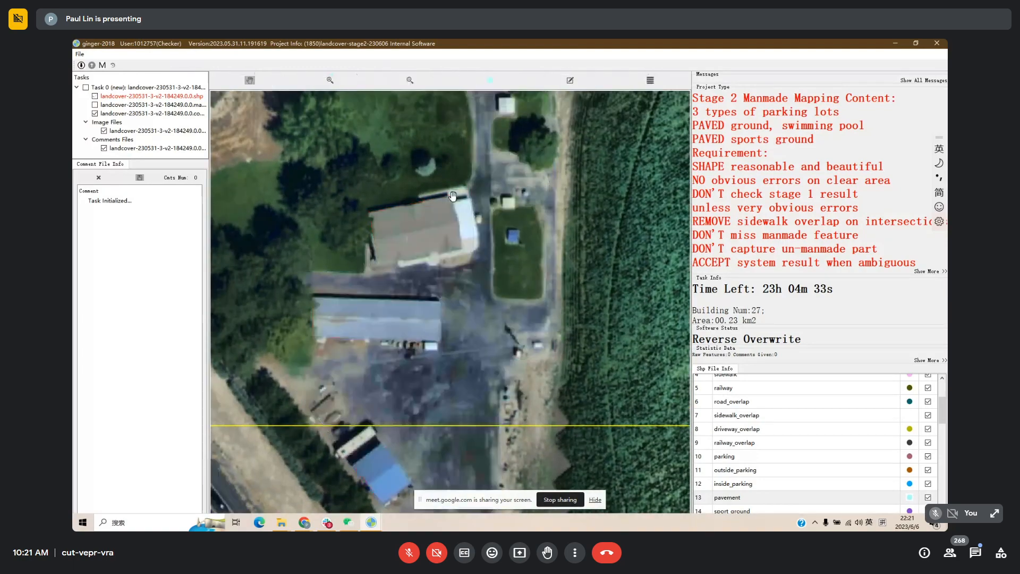
pyautogui.press('space')
pyautogui.press('space')
pyautogui.press('space')
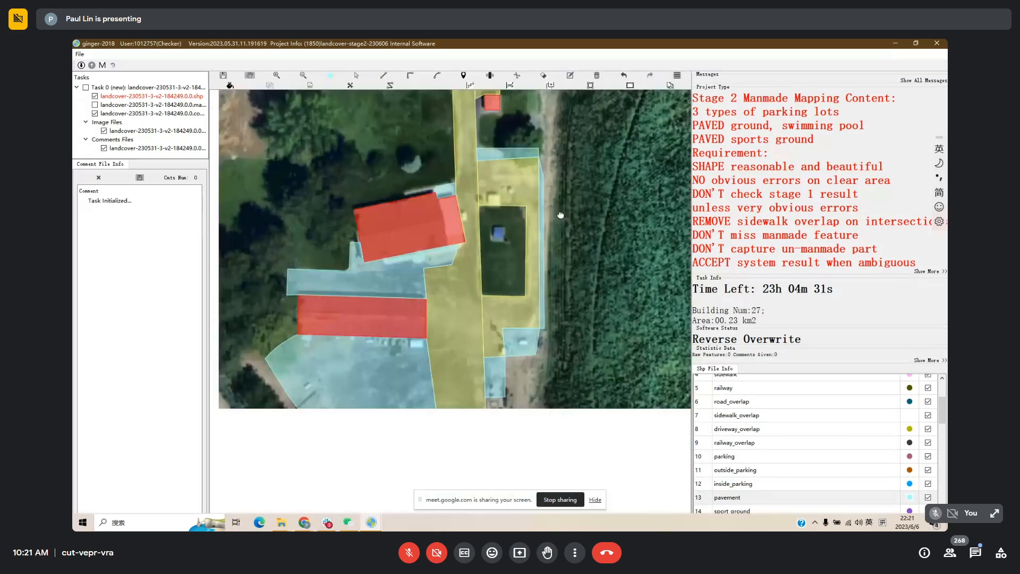
# Delete the thin pavement strip along the east edge of the looped driveway and compare the area with the imagery.
pyautogui.press('space')
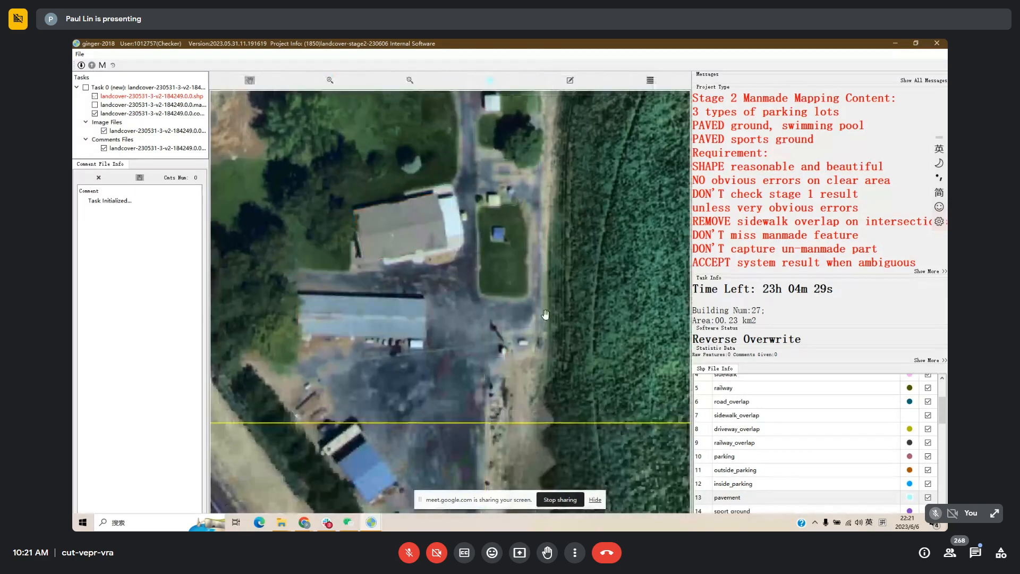
pyautogui.press('space')
pyautogui.press('Delete')
pyautogui.moveTo(556, 312); pyautogui.dragTo(575, 248)
pyautogui.press('space')
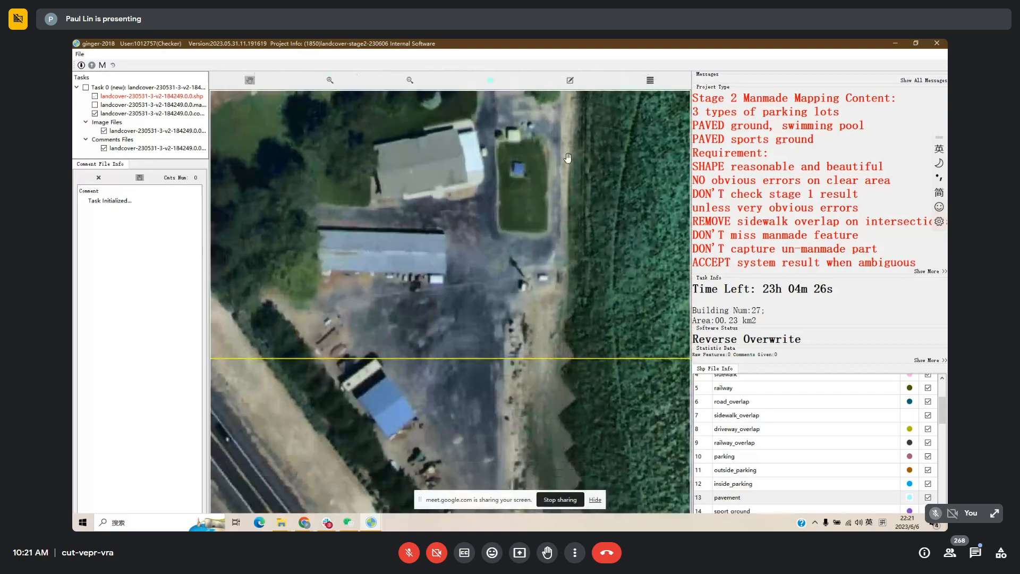
pyautogui.press('space')
pyautogui.press('space')
pyautogui.press('space')
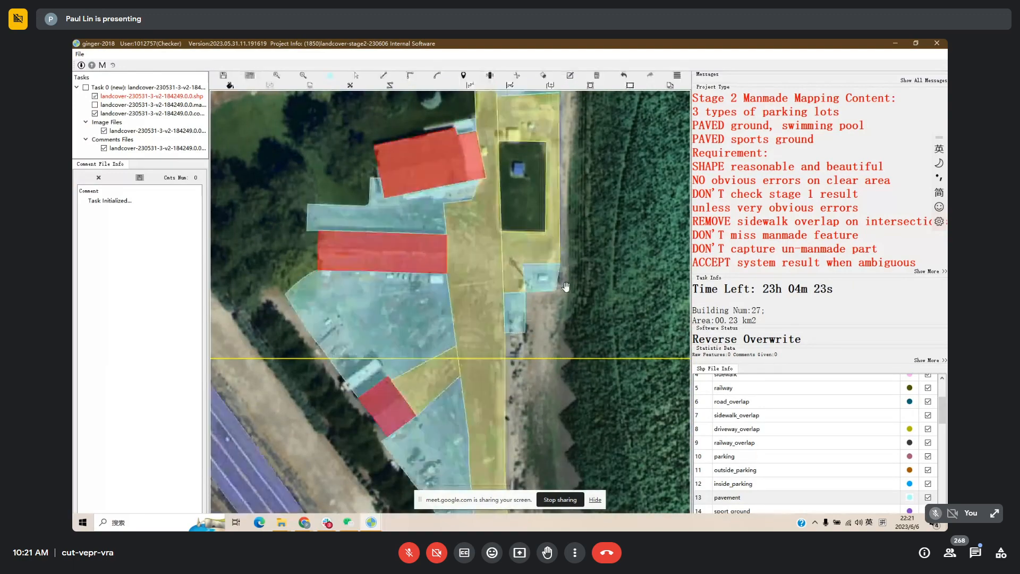
# Try deleting the small pavement patch on the east side of the wide driveway, just south of the loop.
pyautogui.moveTo(566, 287); pyautogui.dragTo(578, 191)
pyautogui.press('space')
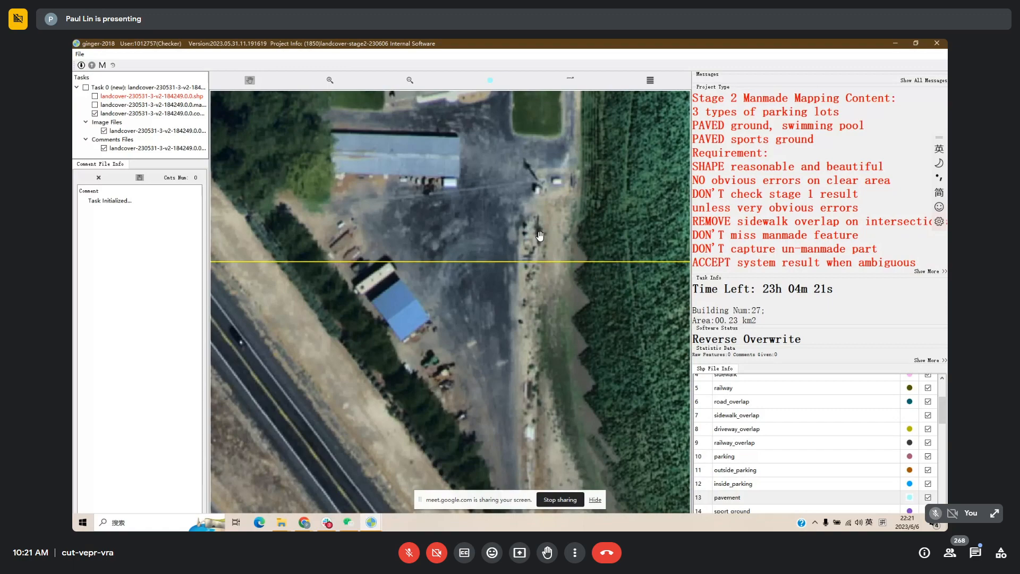
pyautogui.press('space')
pyautogui.click(534, 228)
pyautogui.press('Delete')
pyautogui.moveTo(542, 229); pyautogui.dragTo(548, 234)
pyautogui.press('space')
pyautogui.press('space')
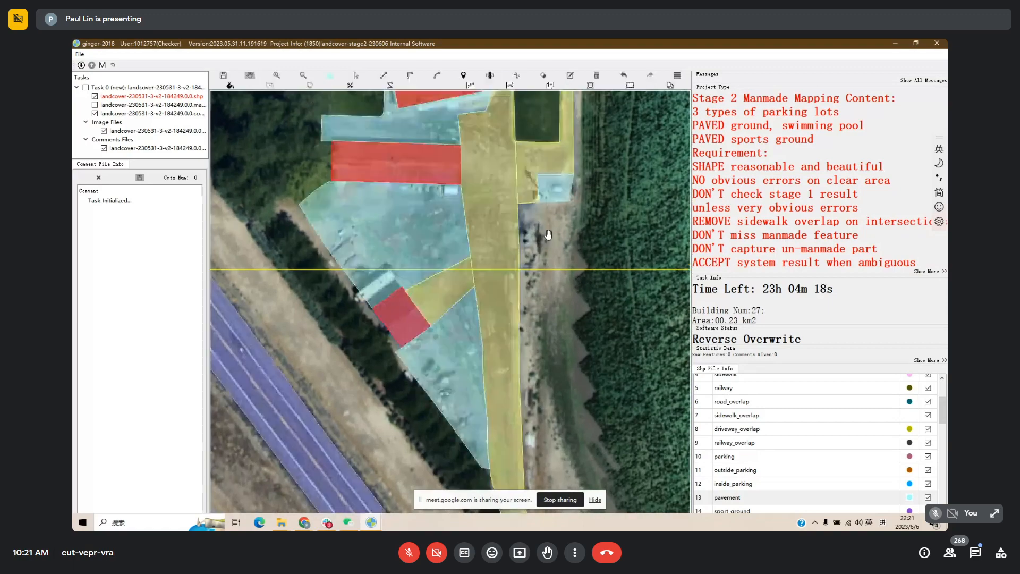
pyautogui.hotkey('ctrl', 'z')
# Cut the small pavement patch east of the wide driveway, delete its southern part, and remove the square pavement patch northeast of it.
pyautogui.click(519, 228)
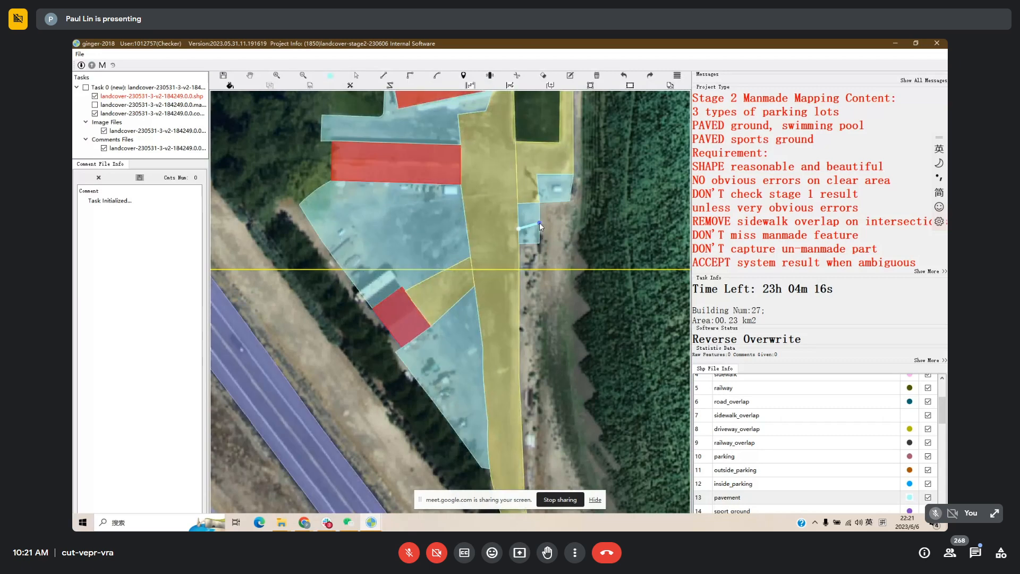
pyautogui.press('Escape')
pyautogui.press('c')
pyautogui.click(508, 233)
pyautogui.doubleClick(529, 261)
pyautogui.moveTo(563, 240); pyautogui.dragTo(562, 262)
pyautogui.press('space')
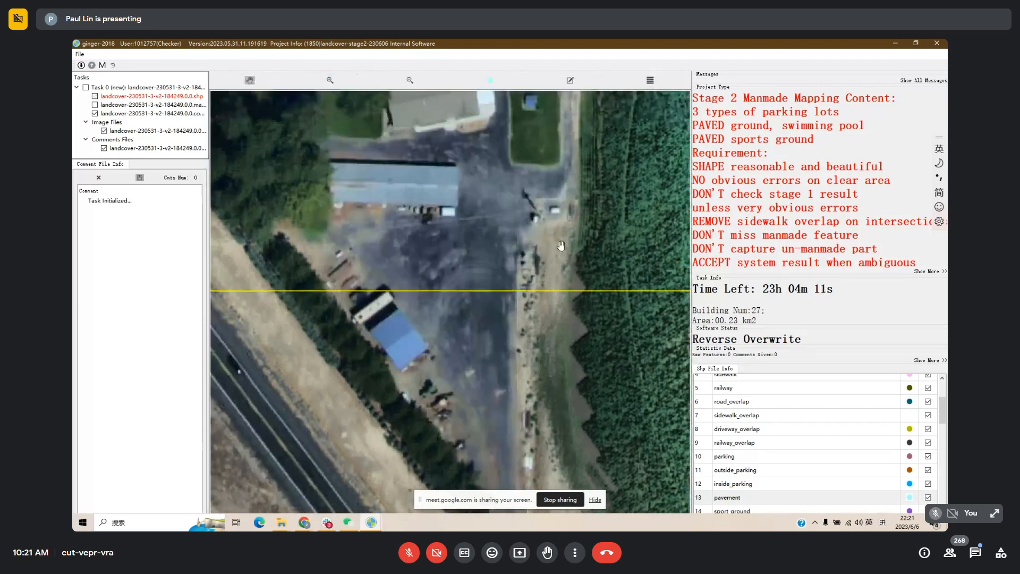
pyautogui.press('space')
# Inspect the remaining yard pavement, the driveway running south to the highway junction, and the eastern farm properties.
pyautogui.moveTo(415, 271); pyautogui.dragTo(467, 249)
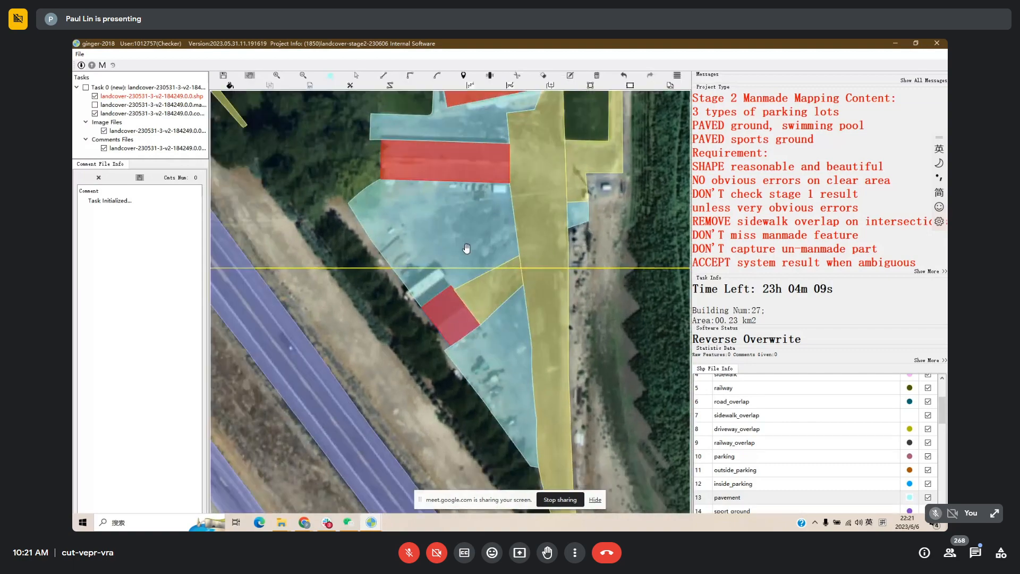
pyautogui.press('space')
pyautogui.press('space')
pyautogui.moveTo(469, 335); pyautogui.dragTo(434, 233)
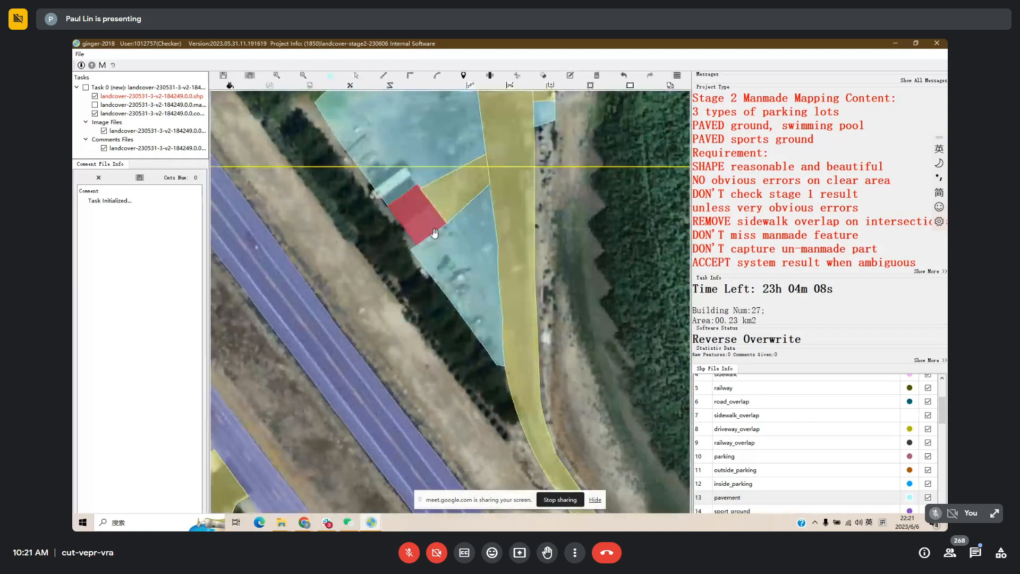
pyautogui.press('space')
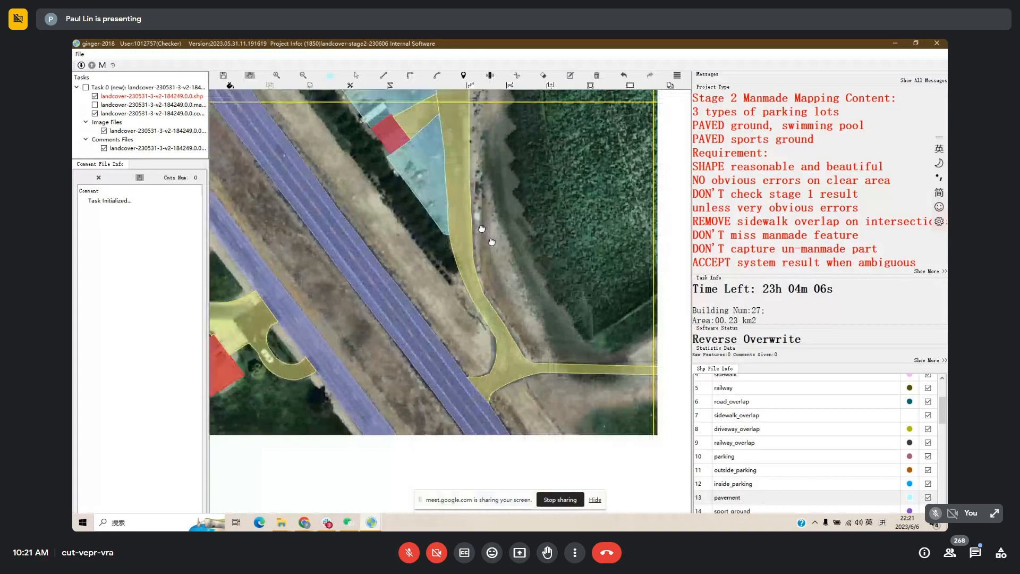
pyautogui.moveTo(482, 229); pyautogui.dragTo(638, 199)
pyautogui.moveTo(578, 372); pyautogui.dragTo(444, 271)
pyautogui.moveTo(602, 245); pyautogui.dragTo(293, 317)
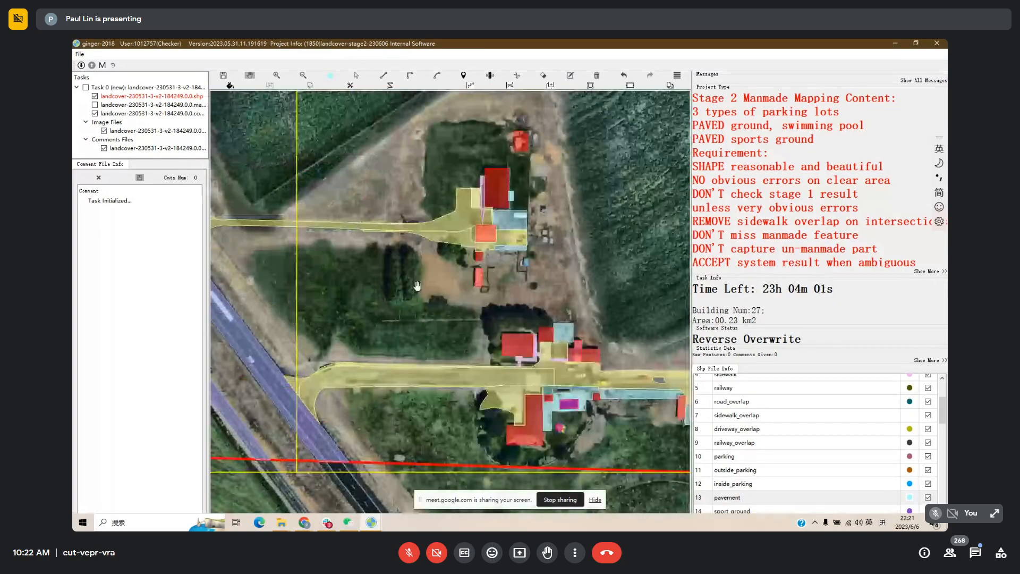
# Cut the shapes along the dark-roofed house's south side and merge the sidewalk's tapered tail into the driveway.
pyautogui.scroll(2, 524, 327)
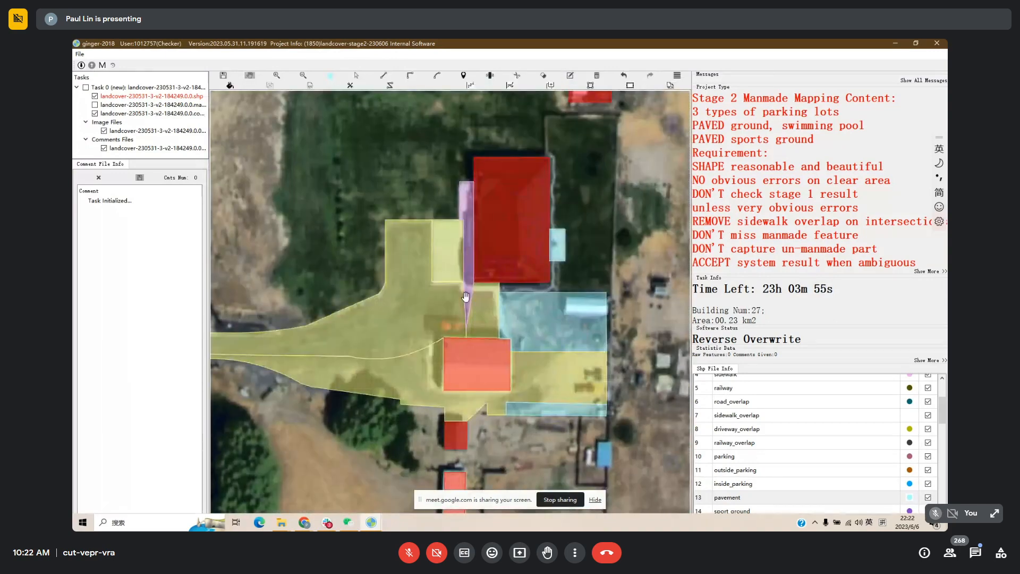
pyautogui.press('c')
pyautogui.click(464, 292)
pyautogui.click(499, 292)
pyautogui.rightClick(486, 320)
pyautogui.press('m')
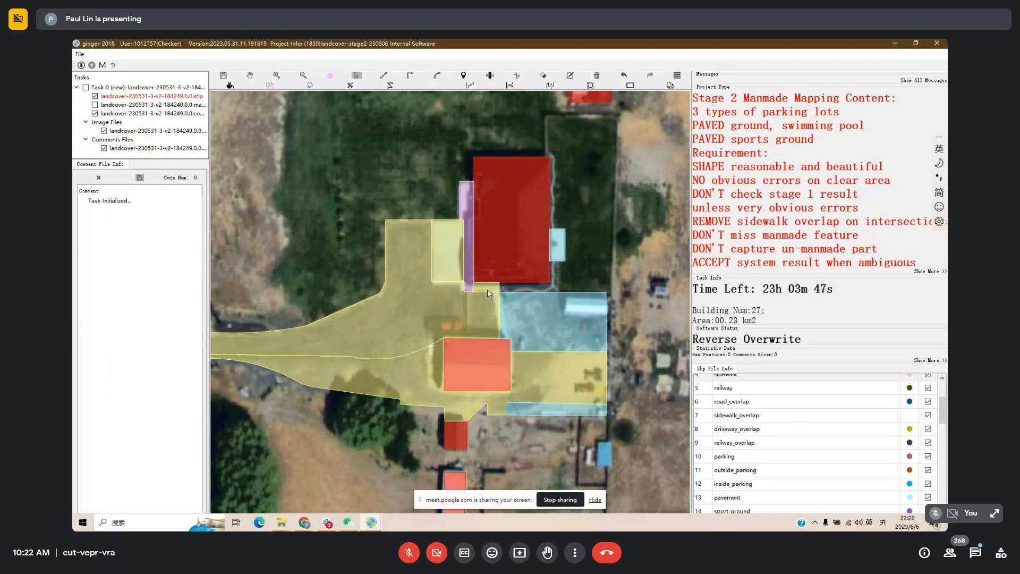
# Reclassify the narrow driveway strip along the dark-roofed house's south side as sidewalk and compare it with the imagery.
pyautogui.click(487, 288)
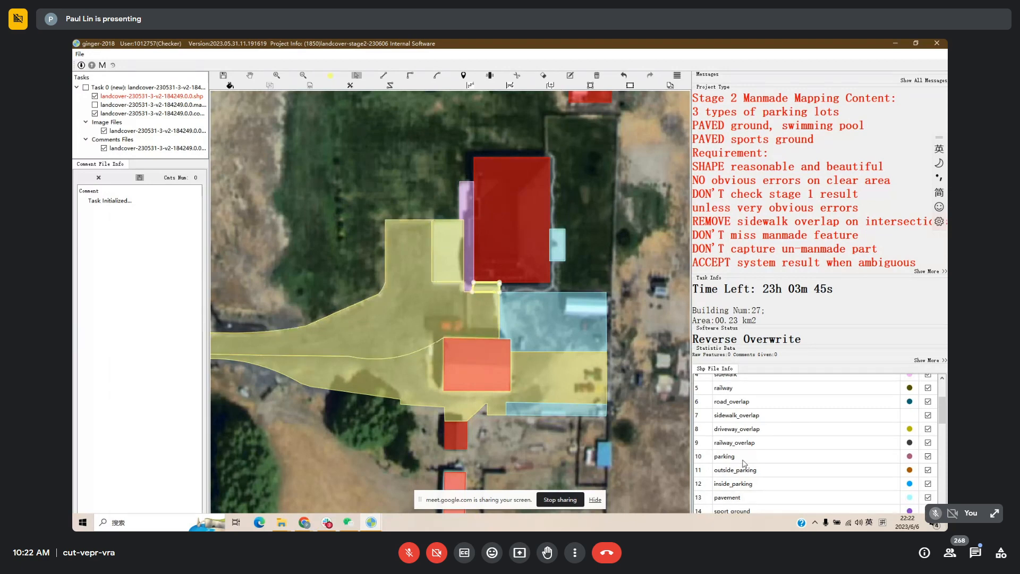
pyautogui.scroll(2, 744, 463)
pyautogui.click(722, 400)
pyautogui.press('space')
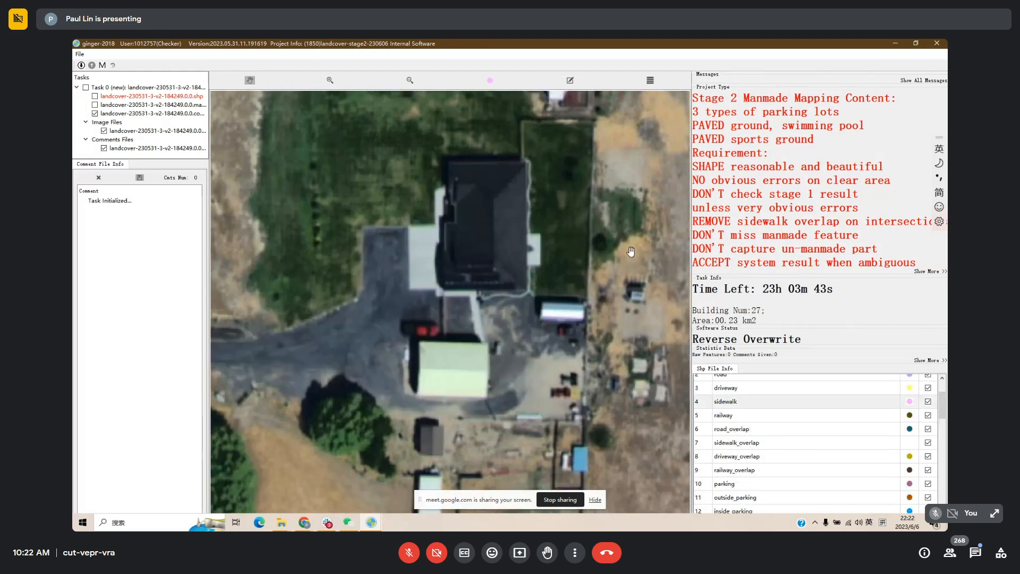
pyautogui.moveTo(489, 342); pyautogui.dragTo(435, 307)
pyautogui.press('space')
# Convert the driveway area east of the light-green-roofed building to pavement, joined with the adjoining pavement patches.
pyautogui.scroll(-1, 442, 368)
pyautogui.moveTo(441, 367); pyautogui.dragTo(476, 260)
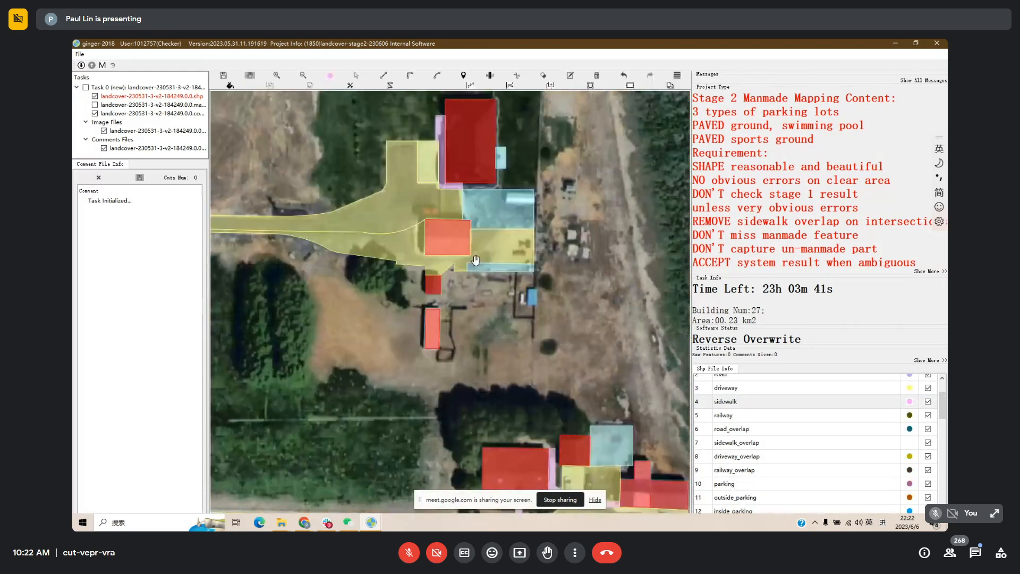
pyautogui.press('space')
pyautogui.press('space')
pyautogui.click(468, 264)
pyautogui.rightClick(477, 250)
pyautogui.click(498, 230)
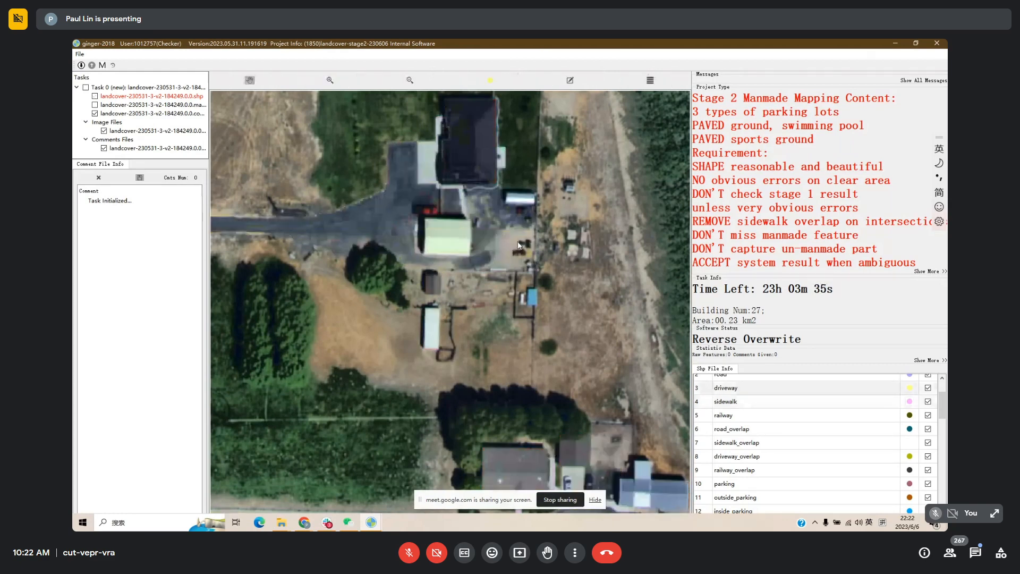
pyautogui.moveTo(487, 200); pyautogui.dragTo(511, 273)
pyautogui.moveTo(468, 288); pyautogui.dragTo(511, 299)
pyautogui.press('space')
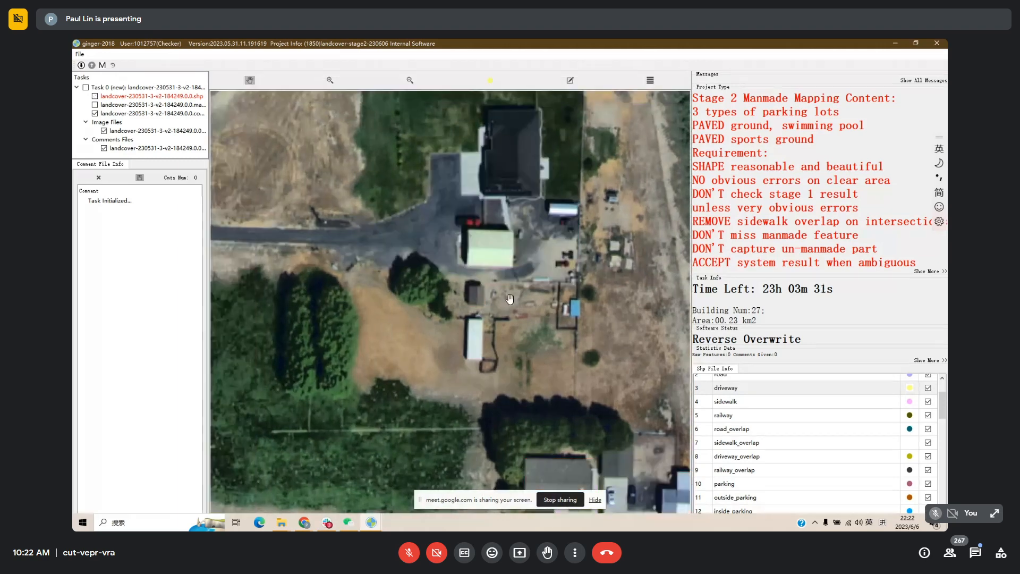
pyautogui.press('space')
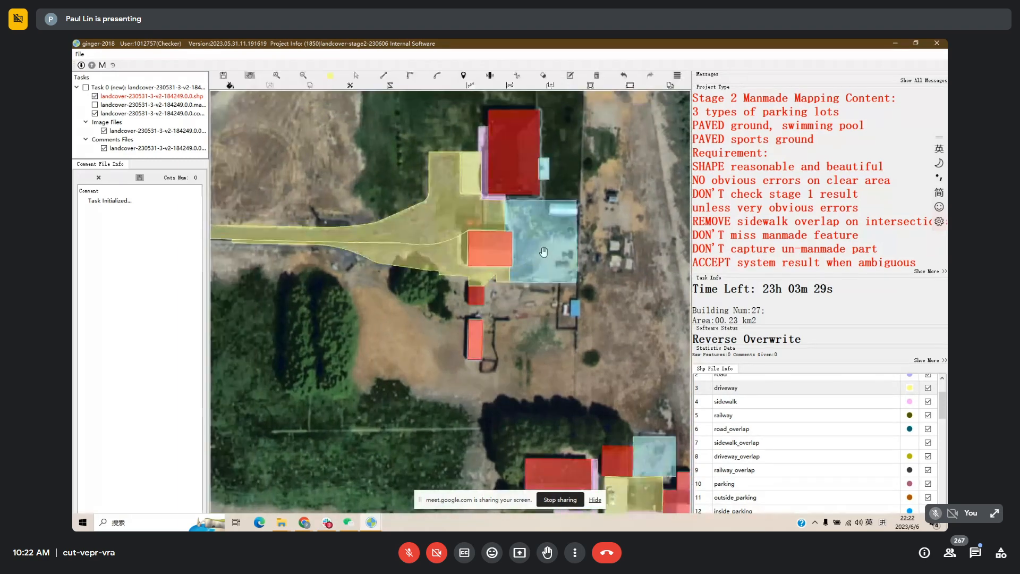
# Merge the two adjoining driveway pieces leading west from the light-green-roofed building into one shape.
pyautogui.moveTo(459, 252); pyautogui.dragTo(555, 294)
pyautogui.scroll(-1, 550, 290)
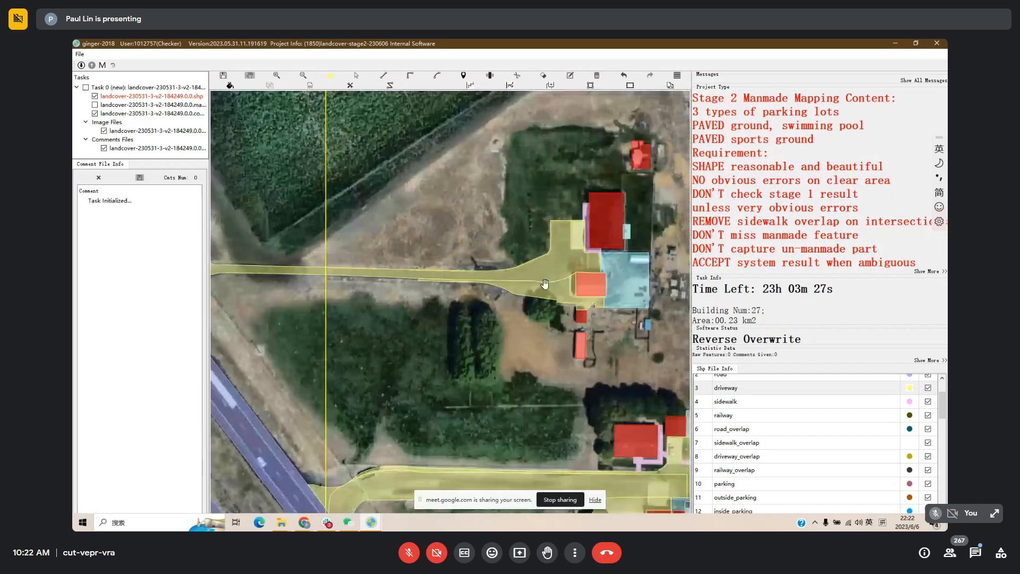
pyautogui.press('s')
pyautogui.moveTo(438, 232); pyautogui.dragTo(430, 286)
pyautogui.press('m')
pyautogui.press('h')
pyautogui.moveTo(570, 191); pyautogui.dragTo(566, 273)
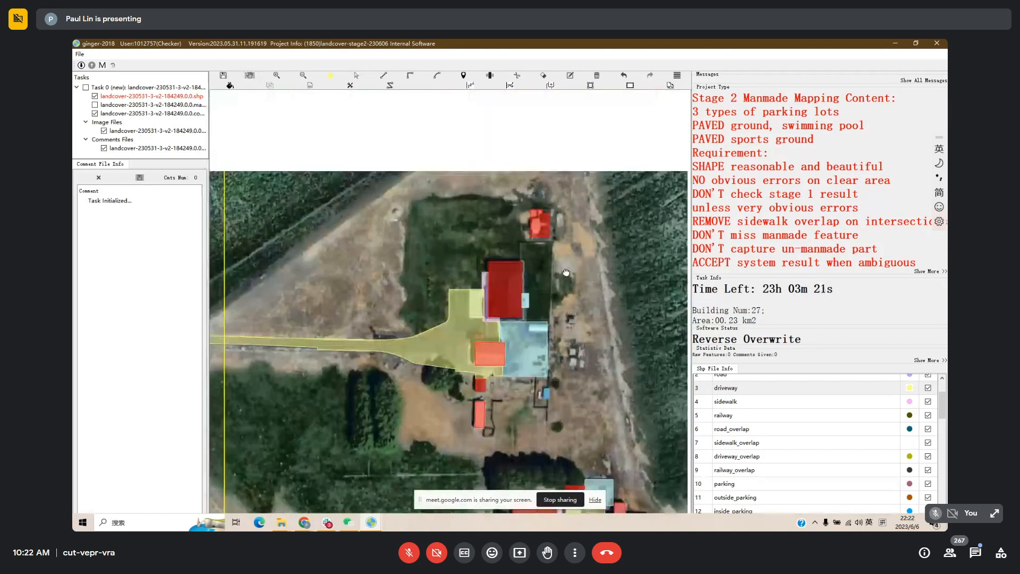
# Review the northeastern farm property and the mapping across the whole tile.
pyautogui.scroll(-2, 566, 272)
pyautogui.scroll(2, 537, 319)
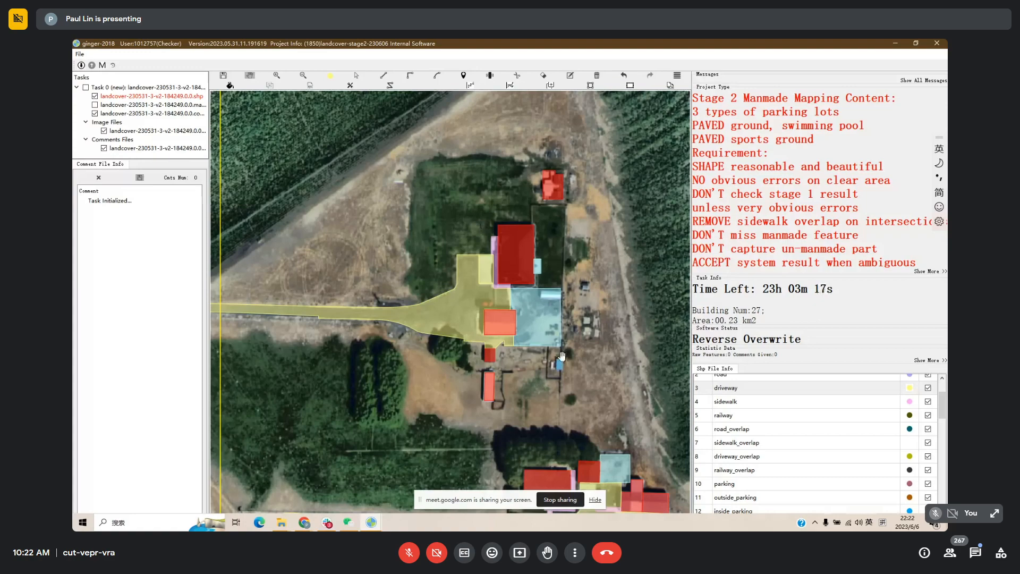
pyautogui.moveTo(377, 172); pyautogui.dragTo(619, 365)
pyautogui.scroll(-1, 596, 306)
pyautogui.moveTo(597, 296); pyautogui.dragTo(538, 392)
pyautogui.scroll(-2, 548, 317)
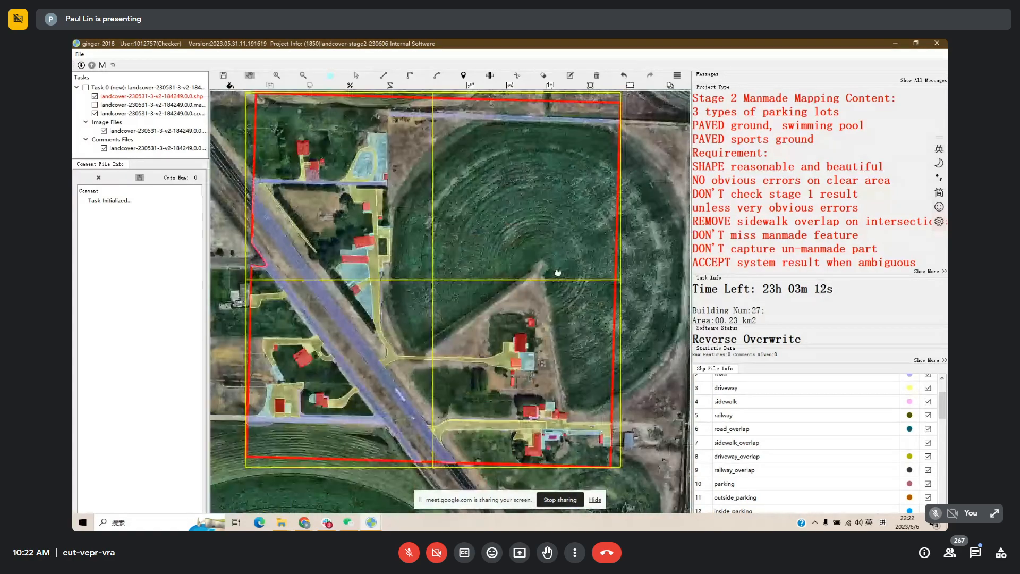
pyautogui.moveTo(558, 273); pyautogui.dragTo(556, 137)
# Fill the small hole in the southeastern driveway near the tile's east boundary and classify the filled shape as driveway.
pyautogui.scroll(2, 539, 304)
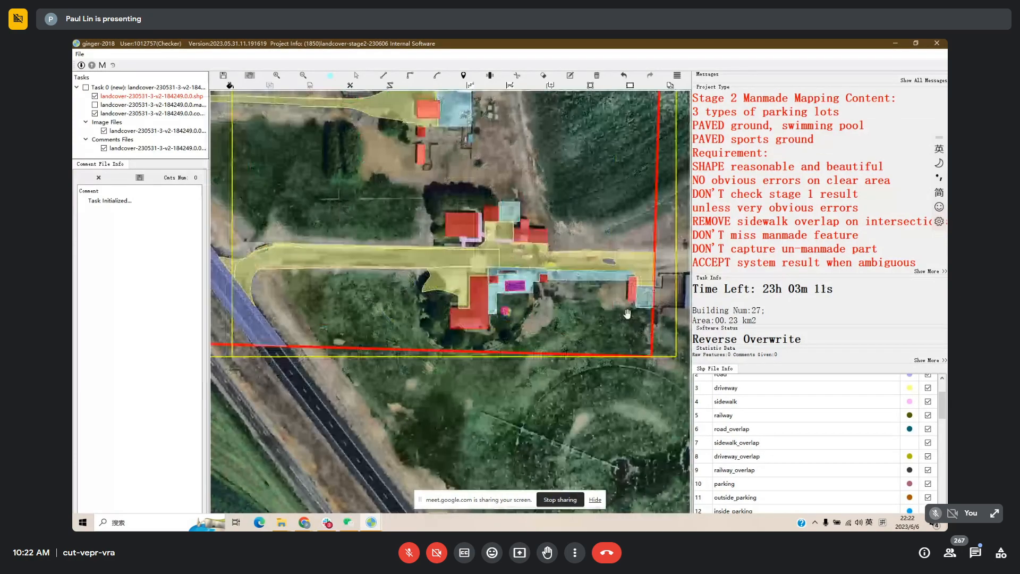
pyautogui.scroll(2, 628, 314)
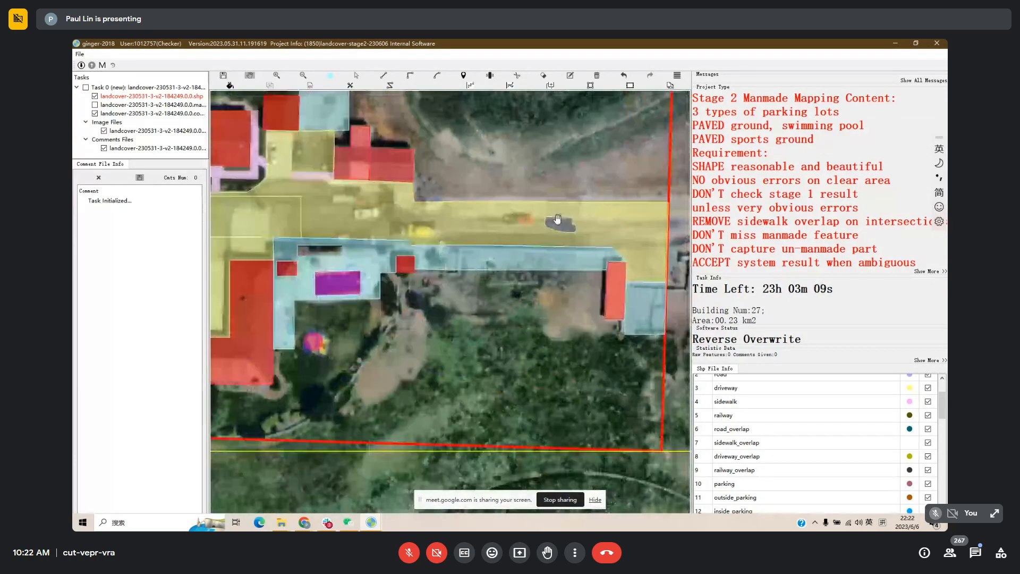
pyautogui.moveTo(557, 219)
pyautogui.mouseDown()
pyautogui.moveTo(510, 221)
pyautogui.moveTo(532, 234)
pyautogui.moveTo(554, 228)
pyautogui.mouseUp()
pyautogui.press('s')
pyautogui.press('m')
pyautogui.press('h')
pyautogui.press('s')
pyautogui.click(554, 229)
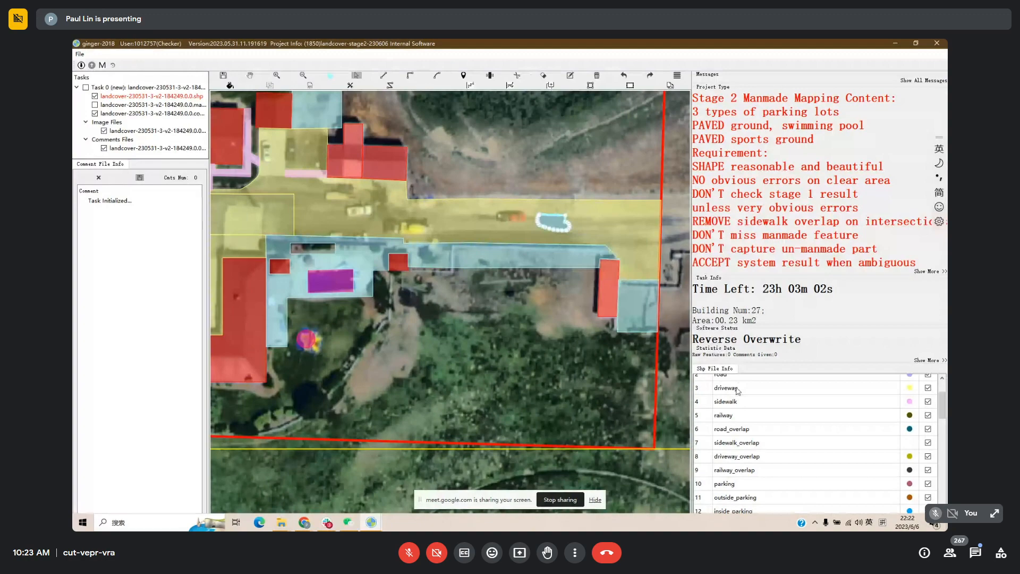
pyautogui.press('h')
pyautogui.moveTo(484, 290); pyautogui.dragTo(543, 279)
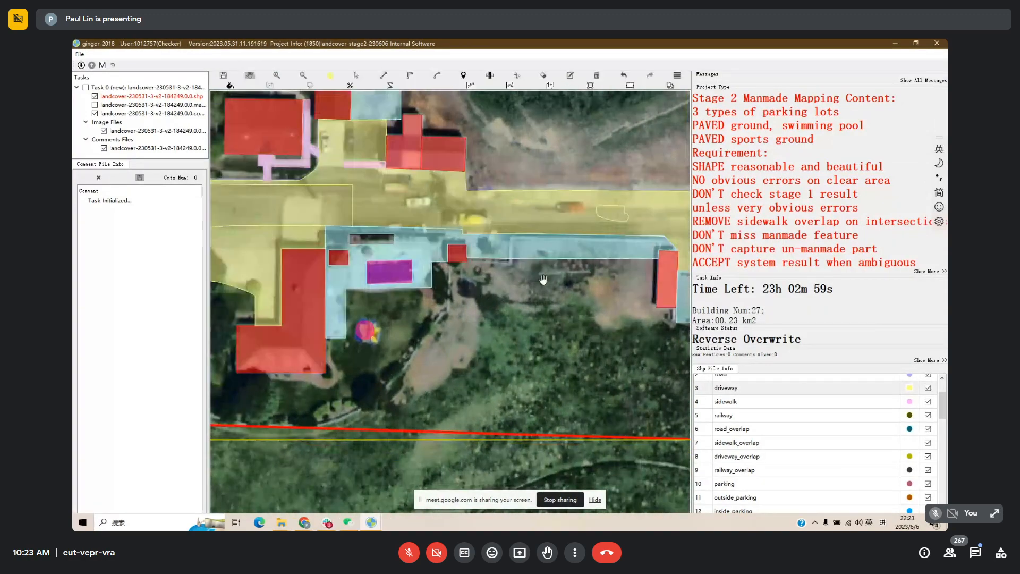
# Cut the long pavement strip south of the southeastern driveway at the small building east of the pool.
pyautogui.scroll(-1, 543, 279)
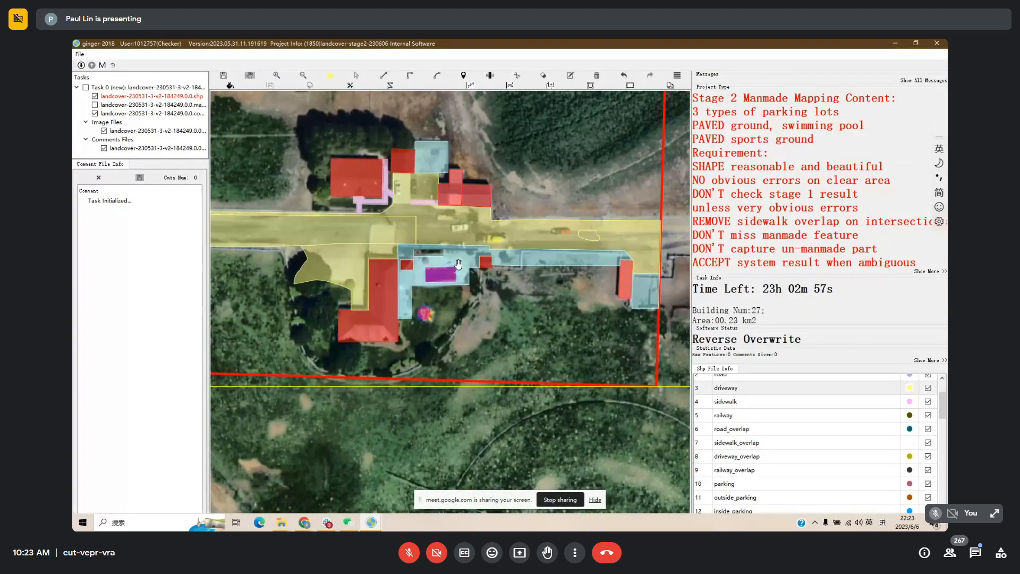
pyautogui.scroll(1, 458, 264)
pyautogui.moveTo(537, 263); pyautogui.dragTo(448, 260)
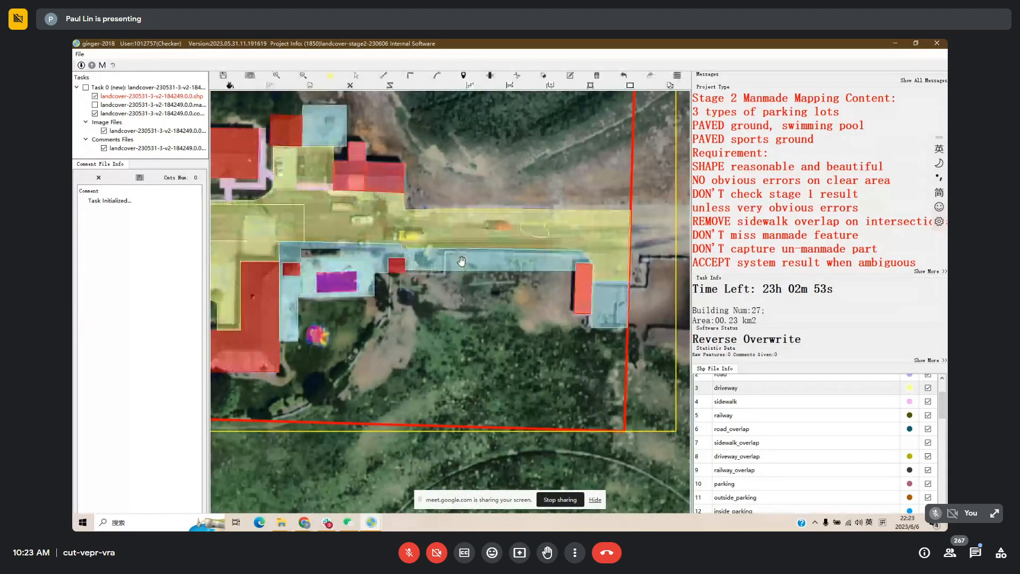
pyautogui.press('space')
pyautogui.press('space')
pyautogui.press('space')
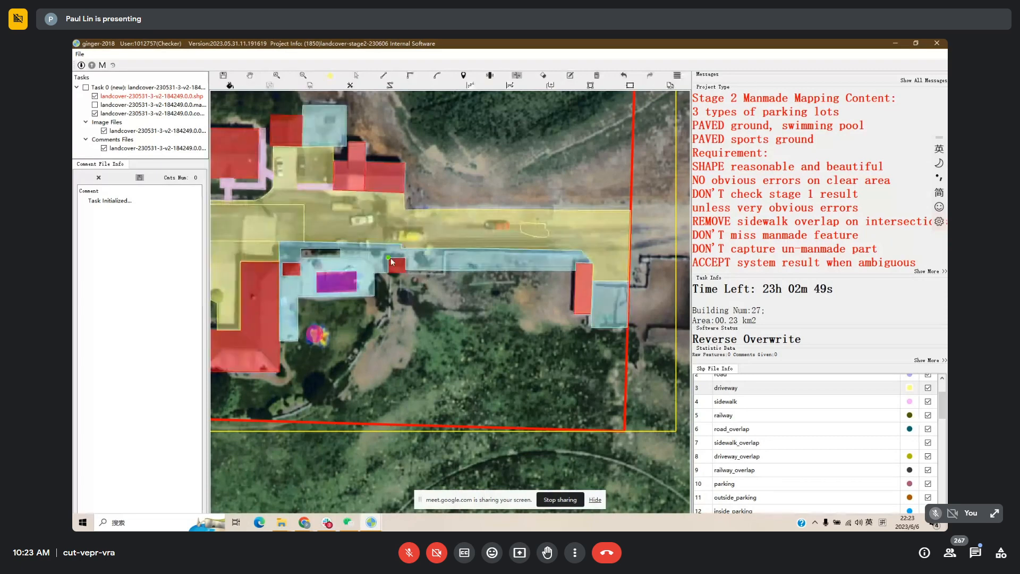
pyautogui.click(389, 258)
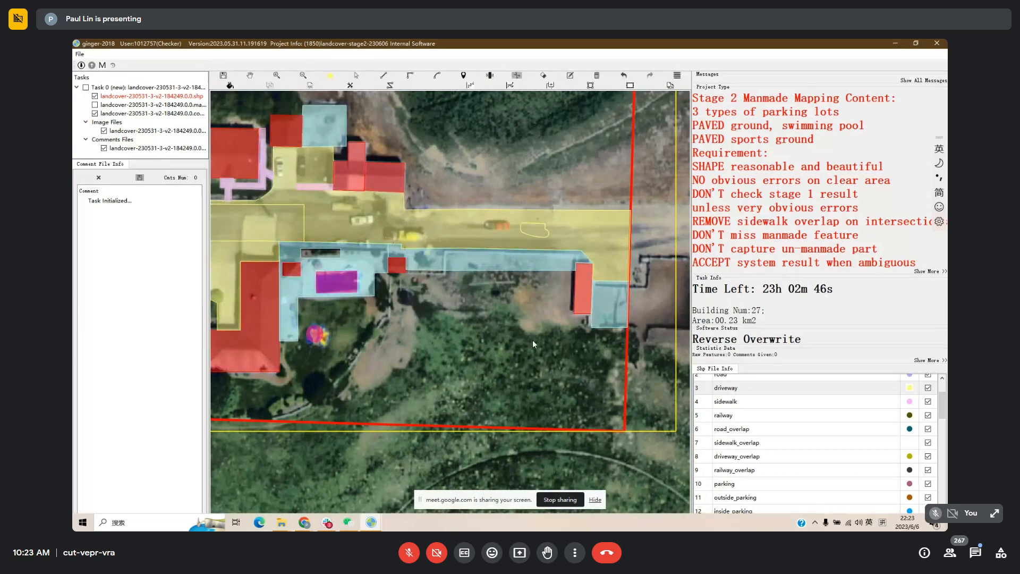
# Delete the pavement strip running east from the small building beside the pool area, comparing it with the imagery.
pyautogui.press('space')
pyautogui.press('space')
pyautogui.moveTo(386, 337); pyautogui.dragTo(462, 333)
pyautogui.press('space')
pyautogui.press('space')
pyautogui.press('space')
pyautogui.scroll(1, 426, 267)
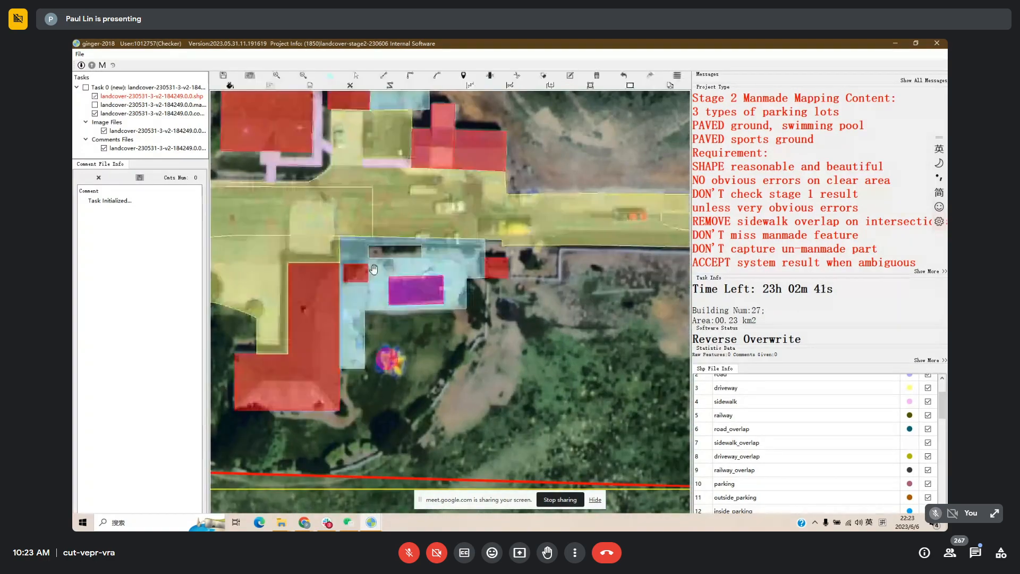
# Compare the mapping around the swimming pool and along the driveway to the tile's east boundary with the underlying imagery.
pyautogui.press('space')
pyautogui.press('space')
pyautogui.press('space')
pyautogui.press('space')
pyautogui.press('space')
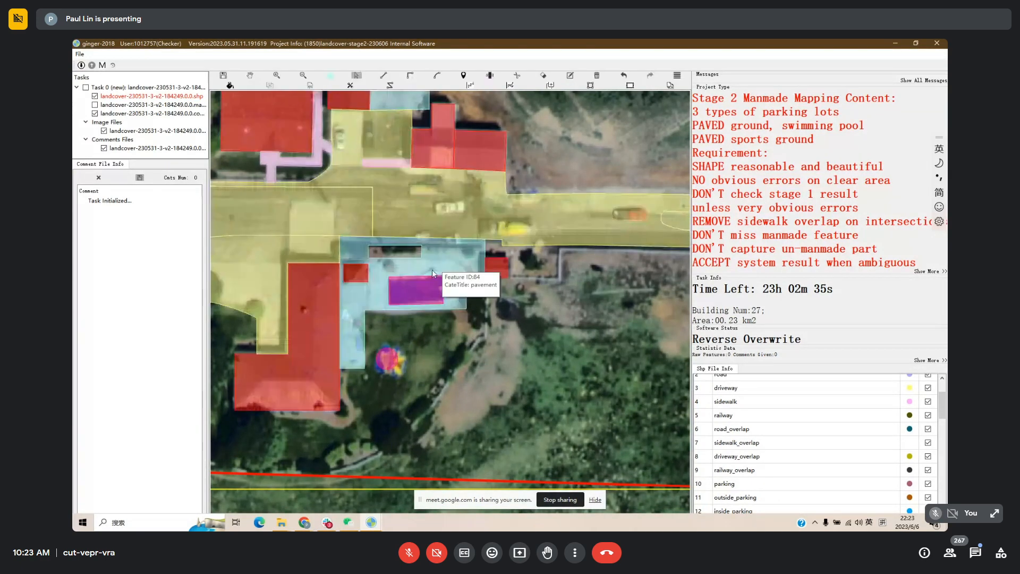
pyautogui.press('space')
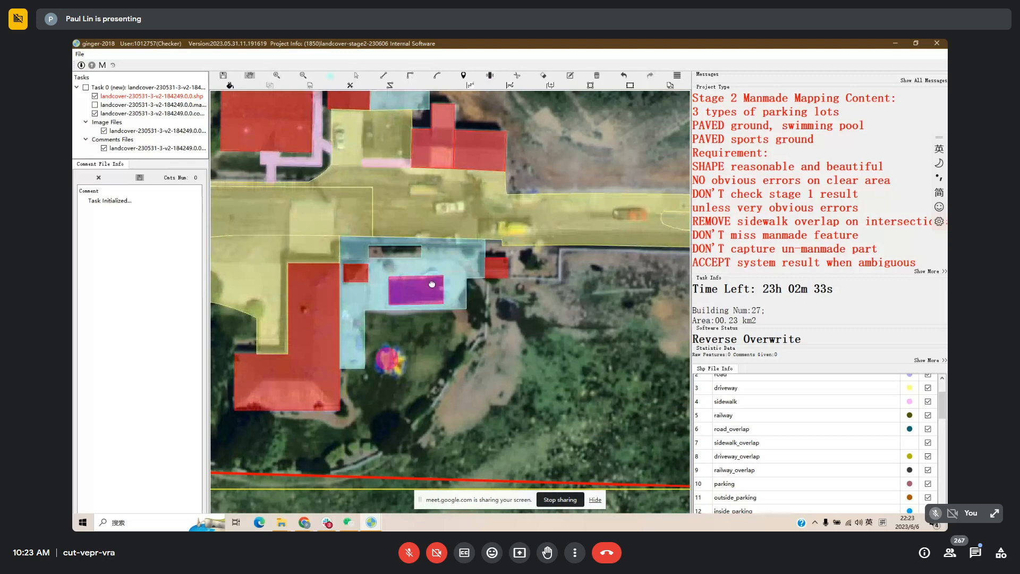
pyautogui.moveTo(431, 285); pyautogui.dragTo(426, 284)
pyautogui.press('space')
pyautogui.press('space')
pyautogui.moveTo(675, 300); pyautogui.dragTo(415, 289)
pyautogui.press('space')
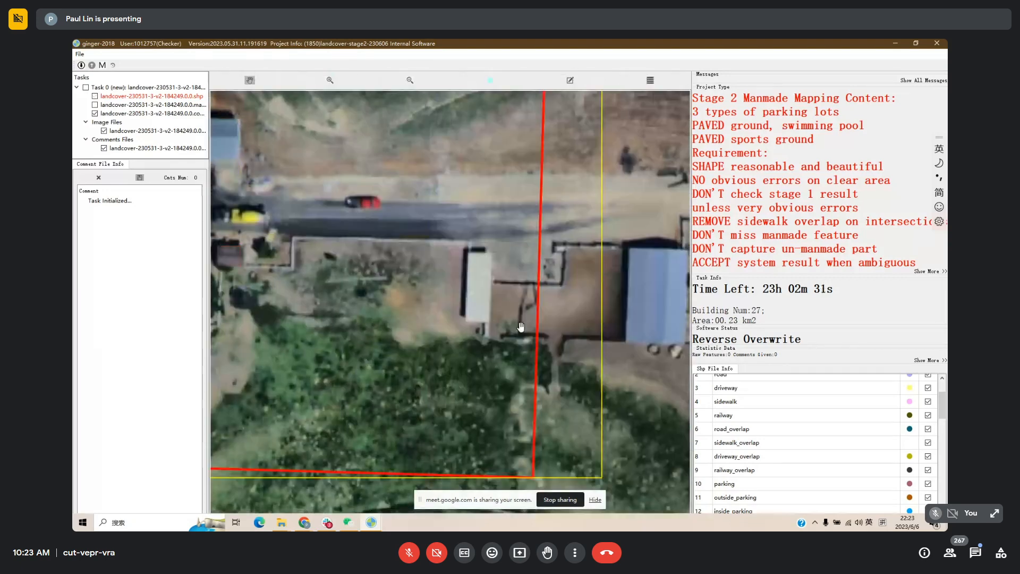
pyautogui.press('space')
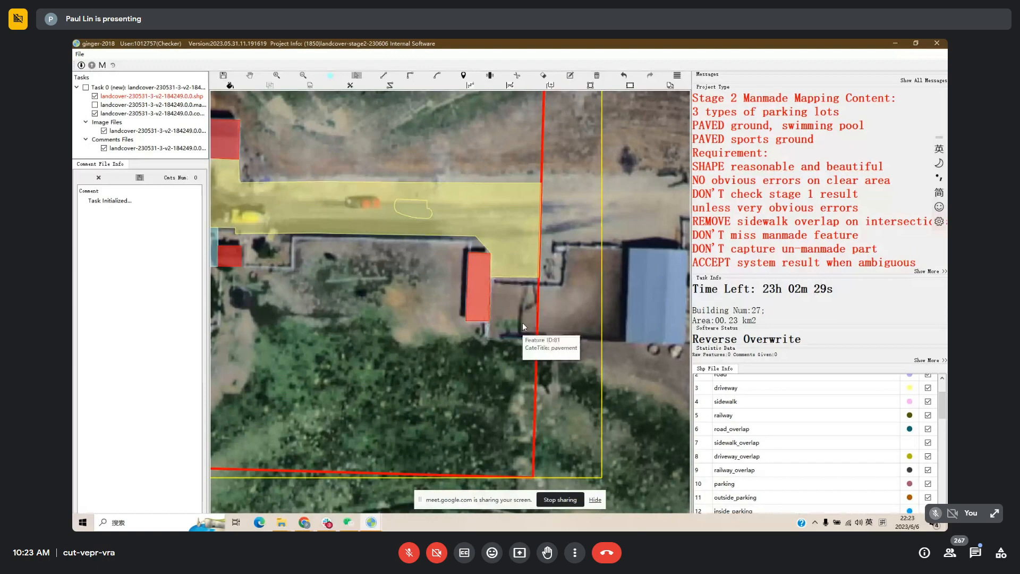
# Examine the mapping around the two houses on either side of the central driveway, comparing it with the imagery.
pyautogui.scroll(-1, 523, 325)
pyautogui.press('space')
pyautogui.moveTo(421, 199); pyautogui.dragTo(523, 200)
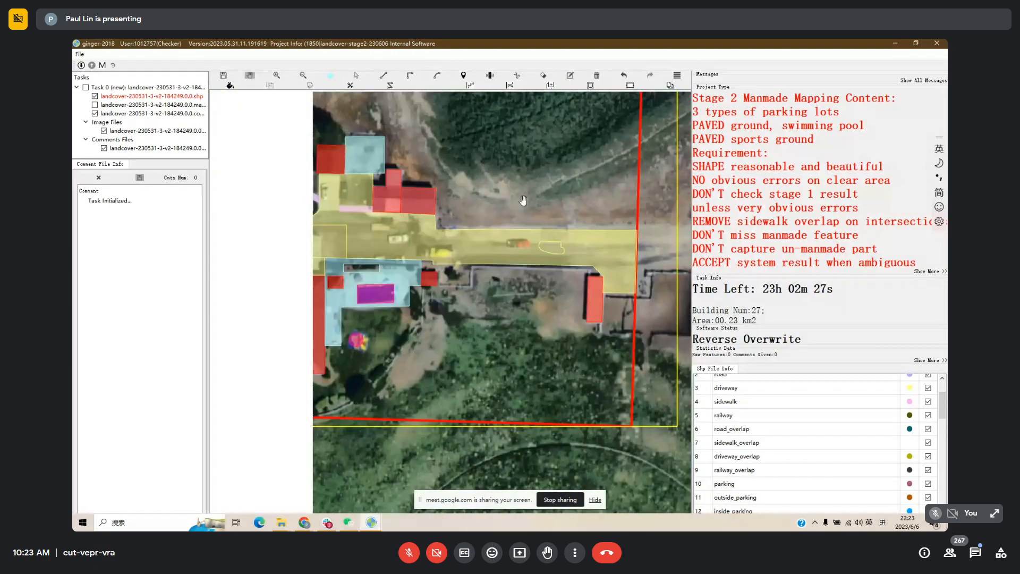
pyautogui.press('space')
pyautogui.click(559, 289)
pyautogui.press('space')
pyautogui.moveTo(401, 367); pyautogui.dragTo(549, 382)
pyautogui.press('space')
pyautogui.press('space')
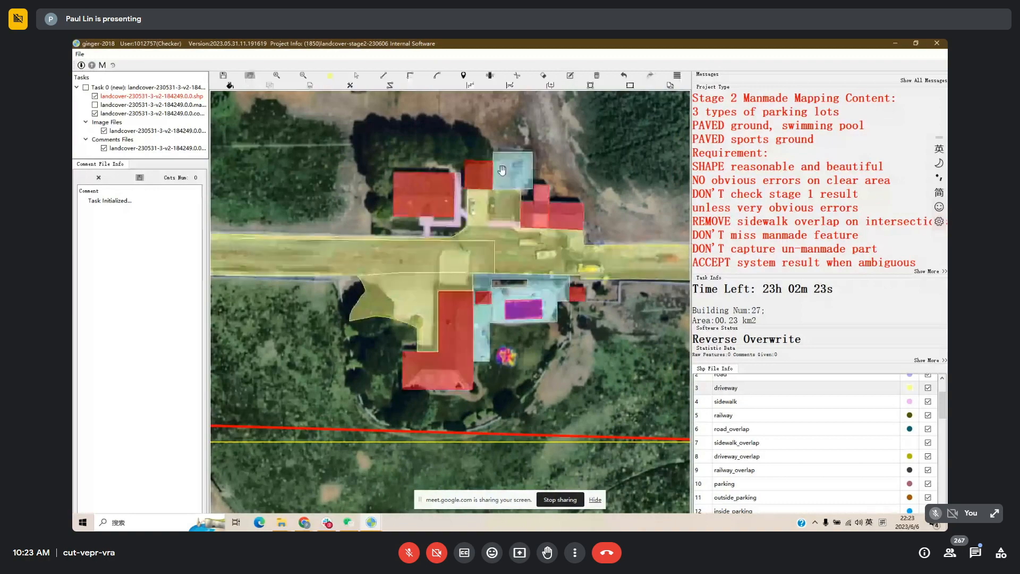
pyautogui.press('space')
pyautogui.press('space')
pyautogui.moveTo(510, 169); pyautogui.dragTo(542, 182)
pyautogui.press('space')
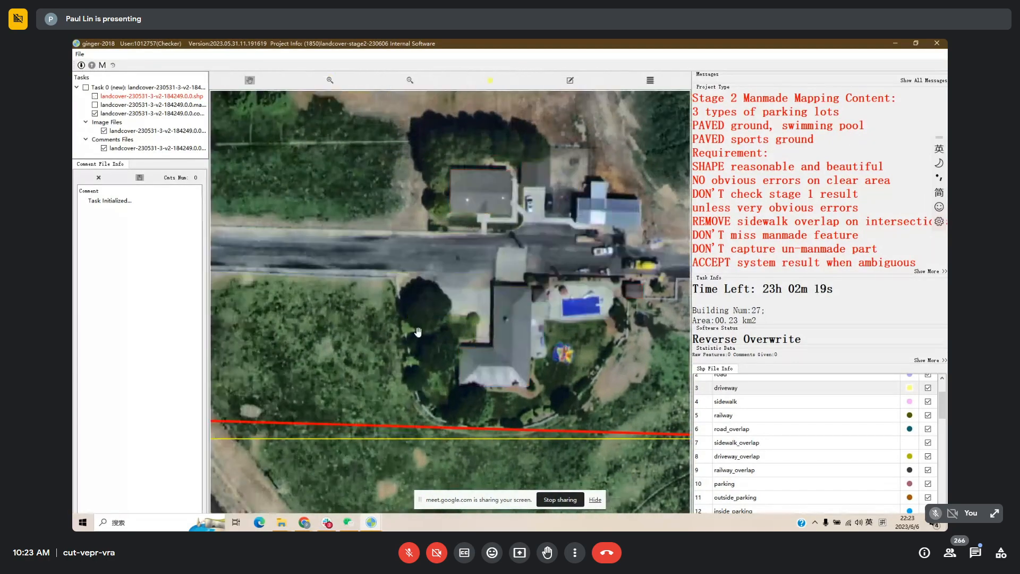
# Start reshaping the driveway northwest of the southern L-shaped house from its corner at the long east-west driveway.
pyautogui.press('space')
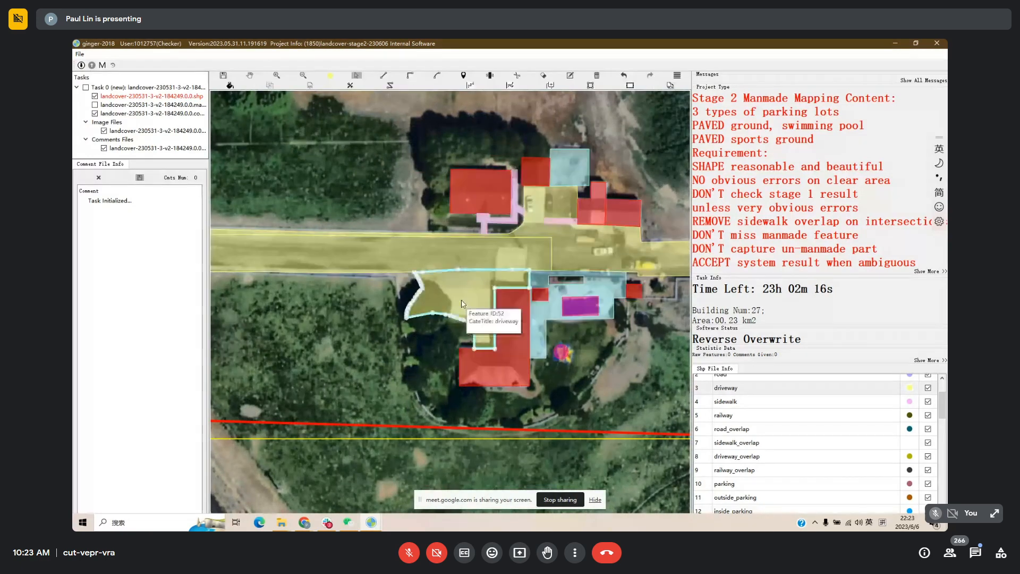
pyautogui.press('space')
pyautogui.press('r')
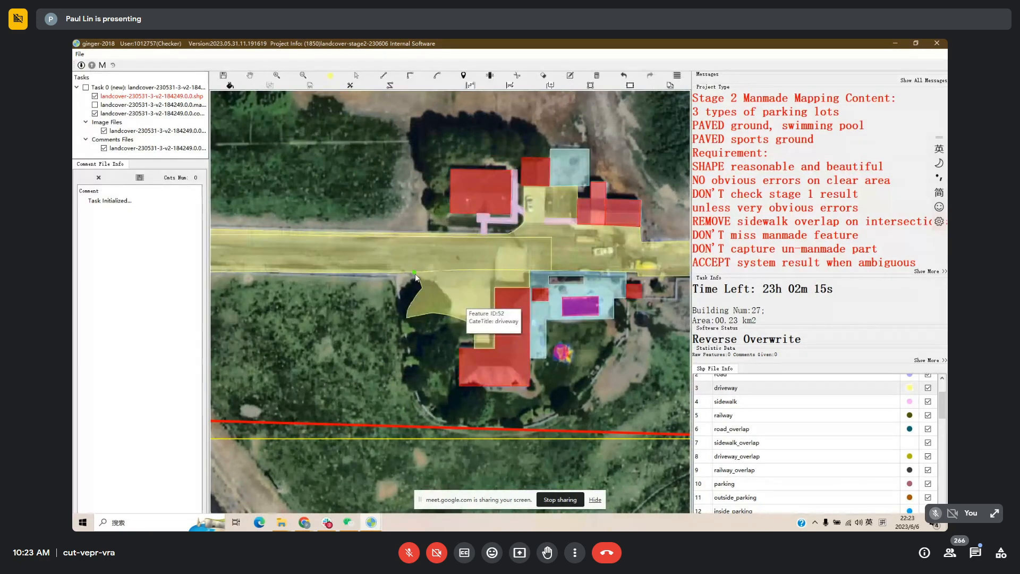
# Straighten the curved west edge of the driveway area west of the L-shaped building south of the road.
pyautogui.click(415, 273)
pyautogui.click(413, 320)
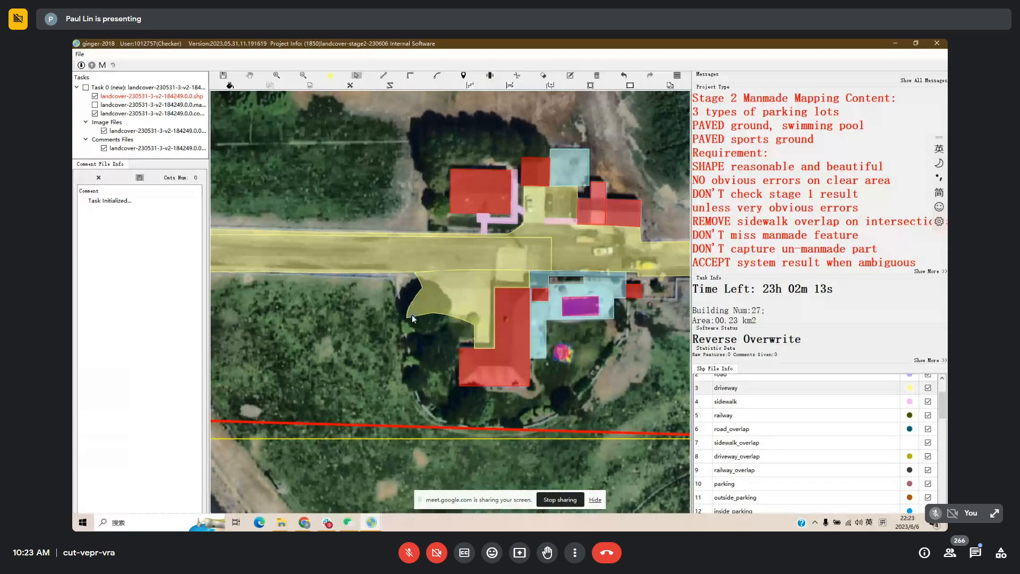
pyautogui.click(413, 275)
pyautogui.press('Escape')
# Reclassify the reshaped driveway area beside the L-shaped building as pavement.
pyautogui.click(474, 303)
pyautogui.scroll(-2, 740, 490)
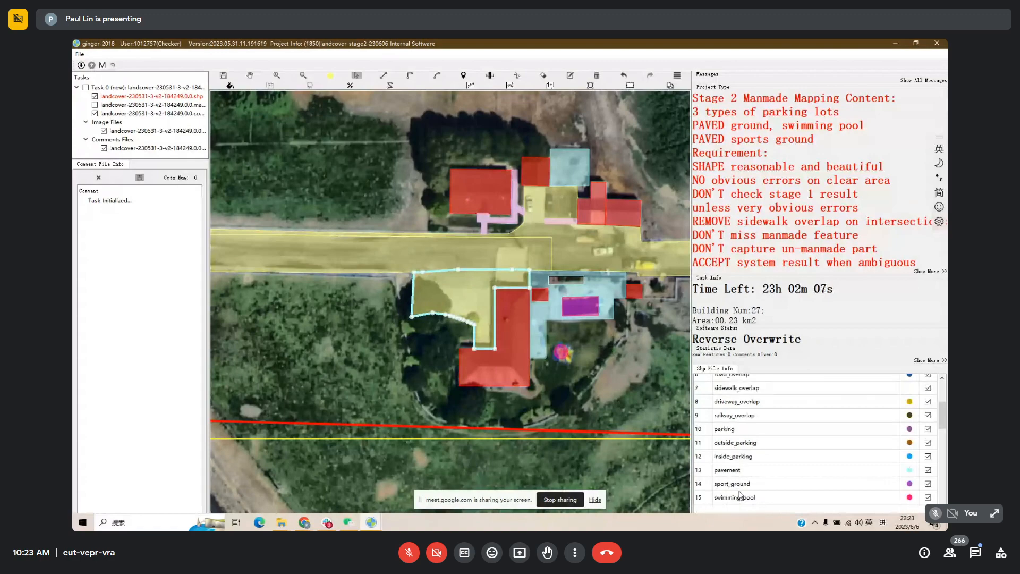
pyautogui.click(738, 471)
# Delete the pavement strip along the west side of the paved yard in the task area's southwest corner.
pyautogui.moveTo(441, 351); pyautogui.dragTo(375, 351)
pyautogui.scroll(-1, 377, 352)
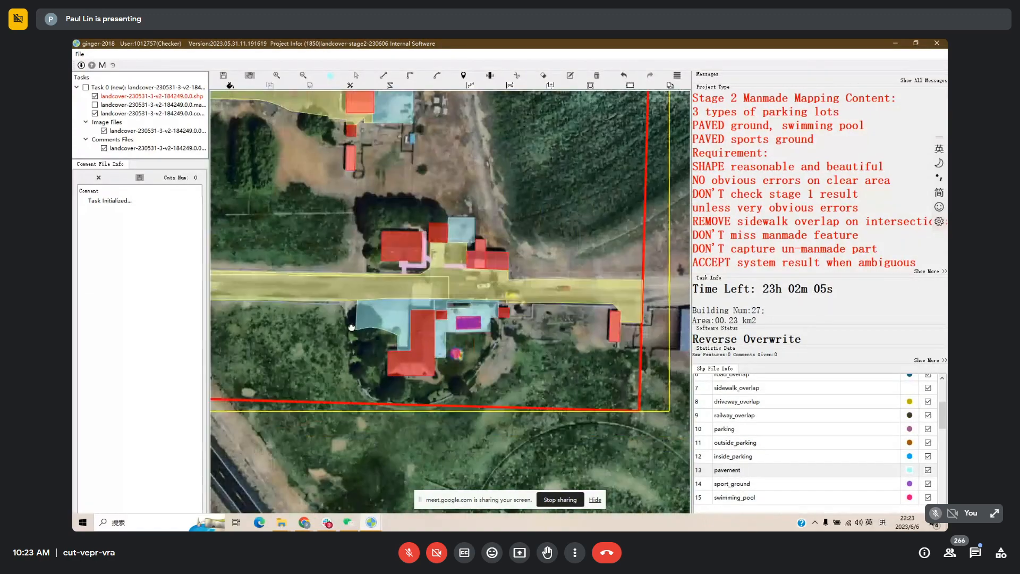
pyautogui.moveTo(215, 298); pyautogui.dragTo(584, 264)
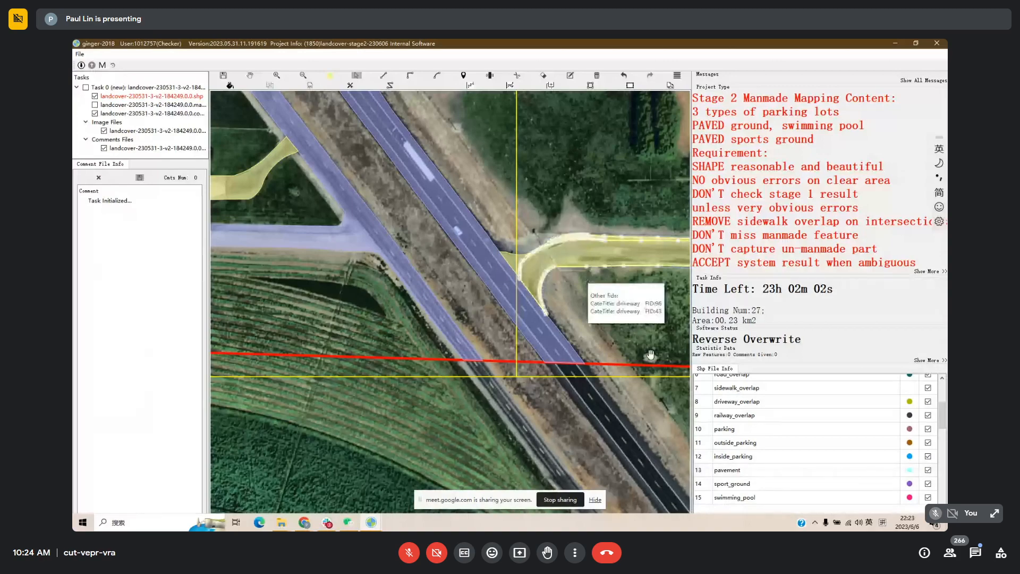
pyautogui.moveTo(229, 250); pyautogui.dragTo(380, 390)
pyautogui.scroll(2, 385, 358)
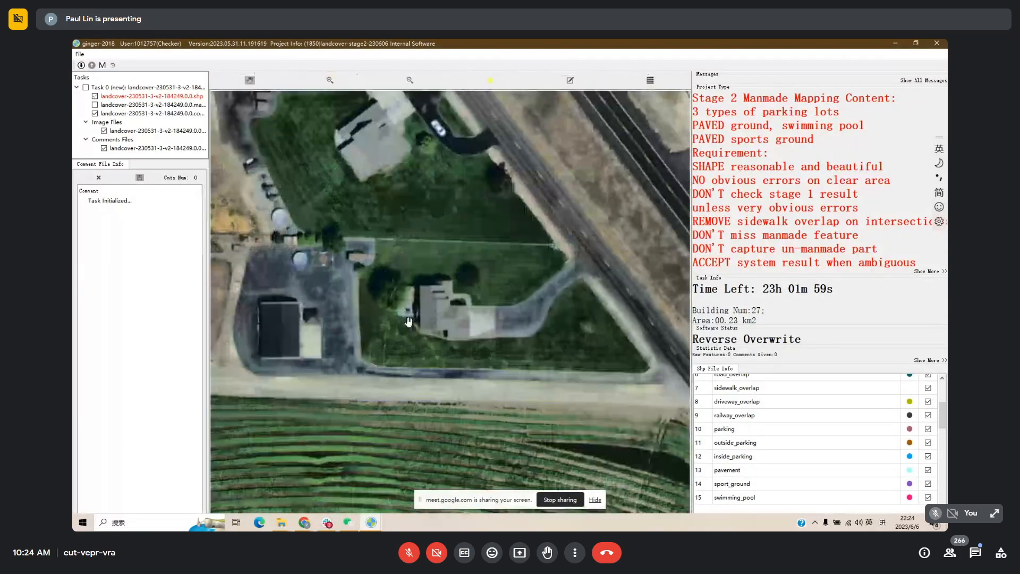
pyautogui.moveTo(402, 325); pyautogui.dragTo(485, 312)
pyautogui.press('space')
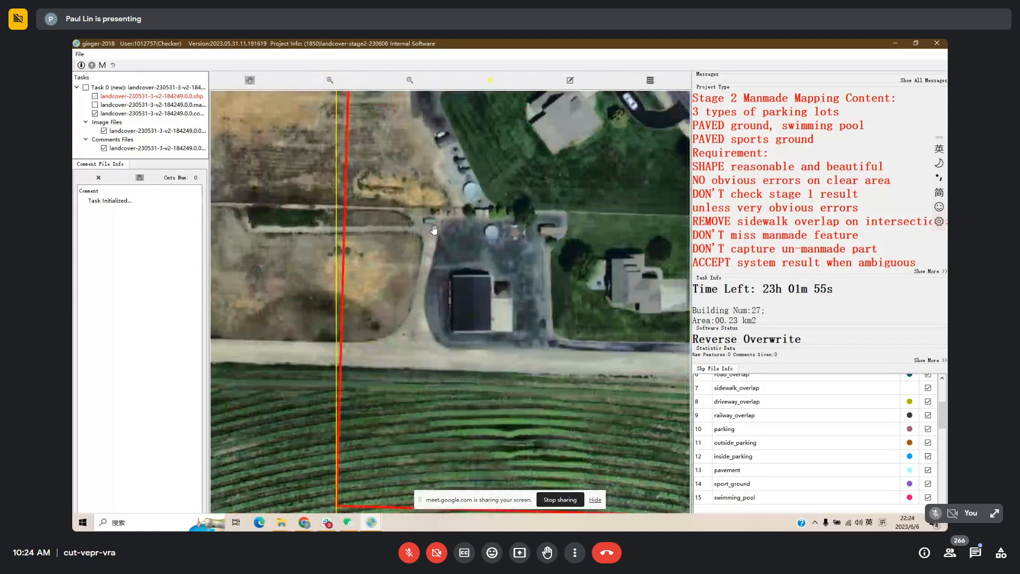
pyautogui.press('space')
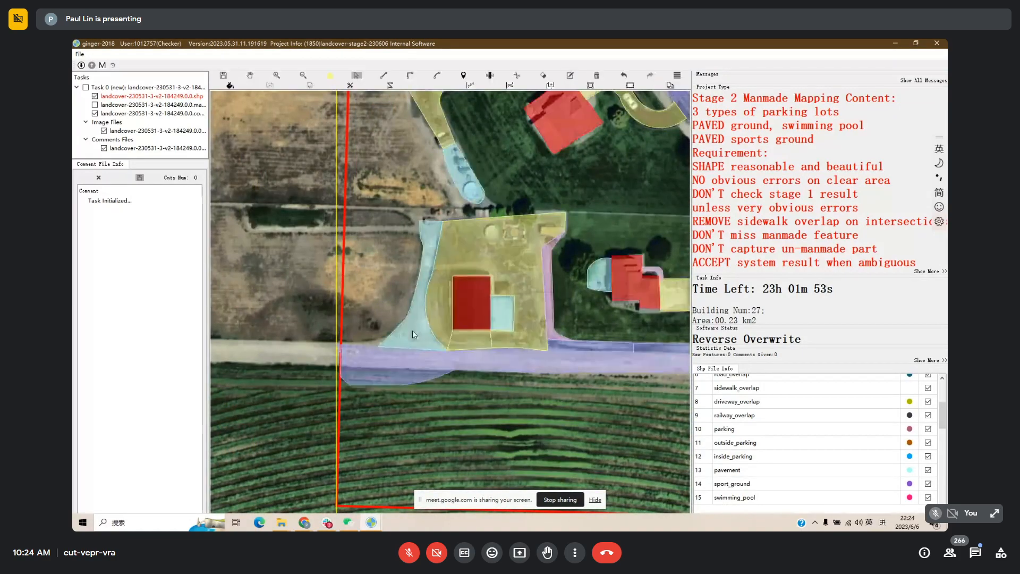
pyautogui.press('Delete')
# Check the southwest yard against the bare imagery and reclassify the driveway polygon around its building as pavement.
pyautogui.press('space')
pyautogui.press('space')
pyautogui.moveTo(574, 298); pyautogui.dragTo(554, 301)
pyautogui.press('space')
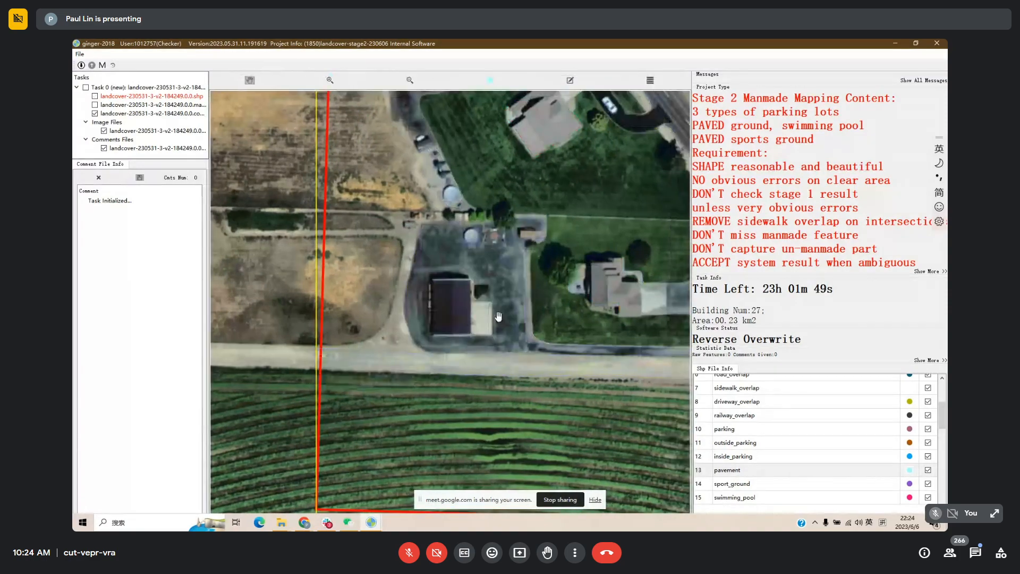
pyautogui.press('space')
pyautogui.click(448, 241)
pyautogui.press('space')
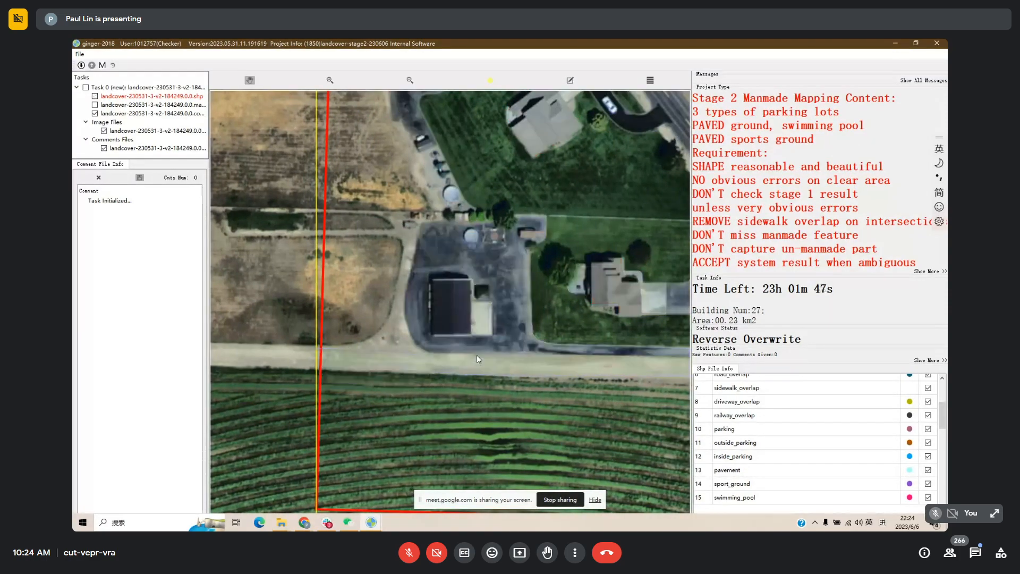
pyautogui.press('space')
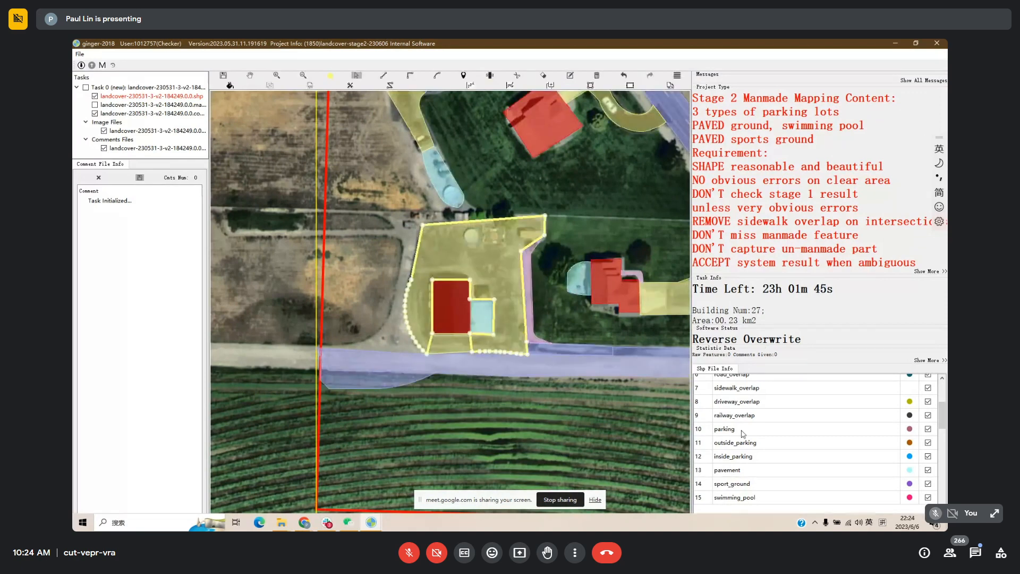
pyautogui.click(737, 473)
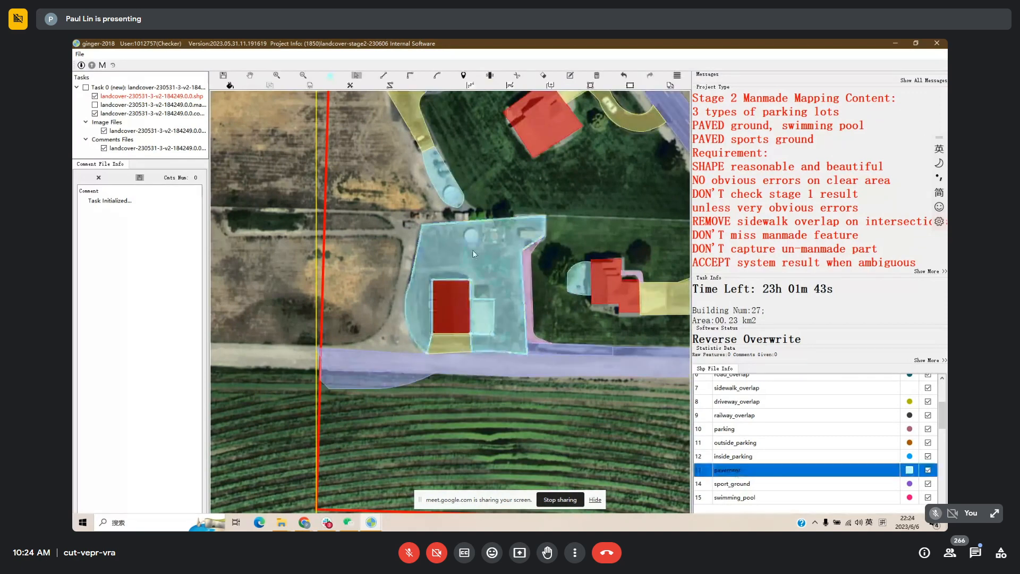
# Compare the pavement yard, its small driveway and the adjoining sidewalk with the bare imagery.
pyautogui.moveTo(473, 250)
pyautogui.press('space')
pyautogui.press('space')
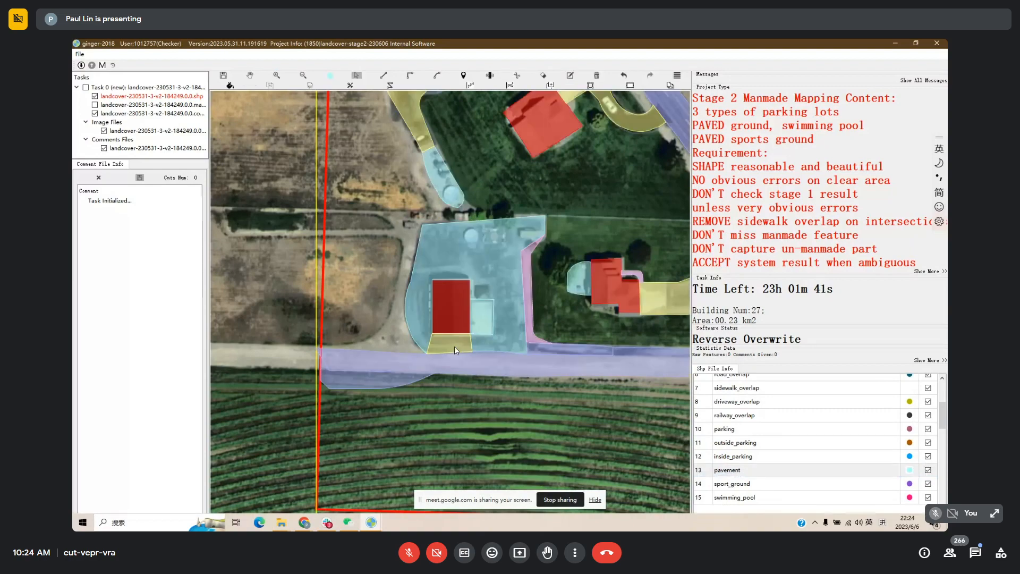
pyautogui.press('space')
pyautogui.scroll(2, 453, 346)
pyautogui.press('space')
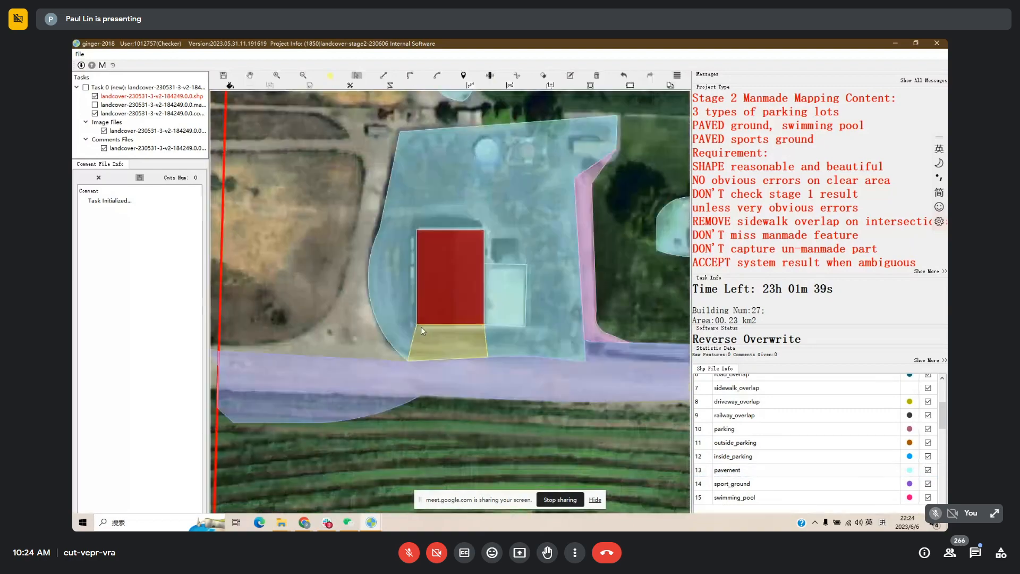
pyautogui.click(449, 148)
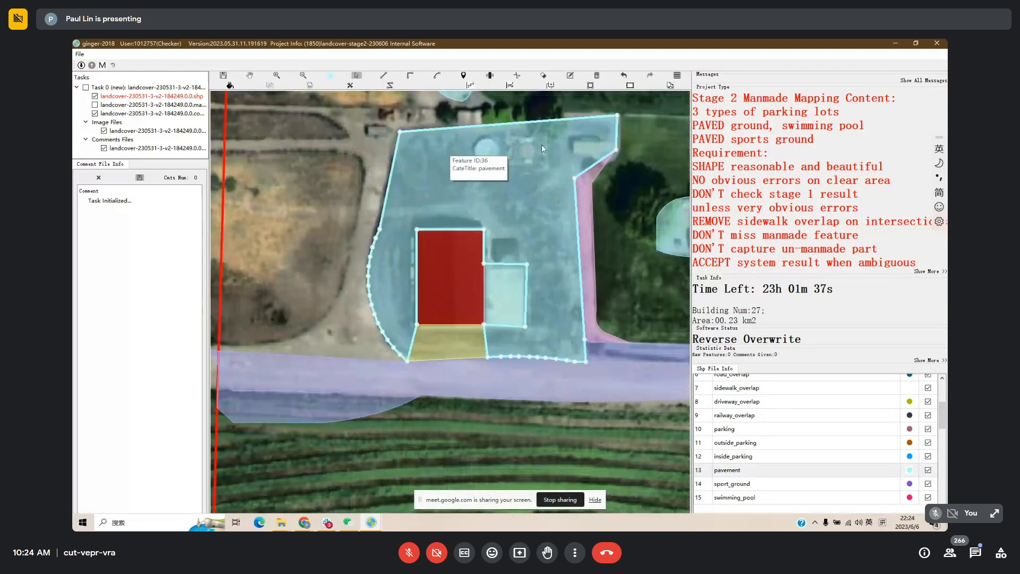
pyautogui.moveTo(625, 195); pyautogui.dragTo(503, 262)
pyautogui.press('space')
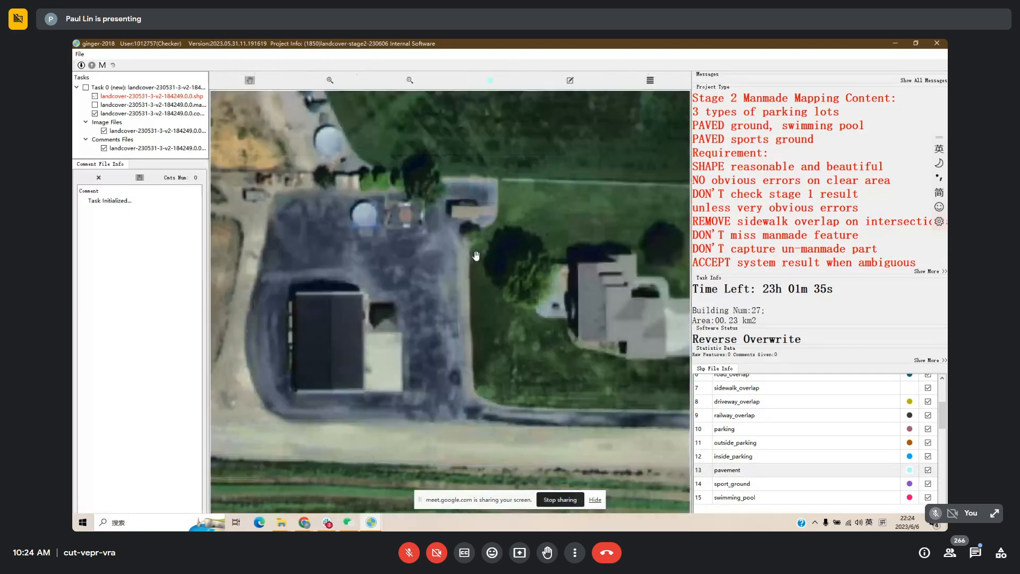
pyautogui.press('space')
# Reshape the upper end of the sidewalk along the yard's east side by cutting off its slanted tip.
pyautogui.click(470, 246)
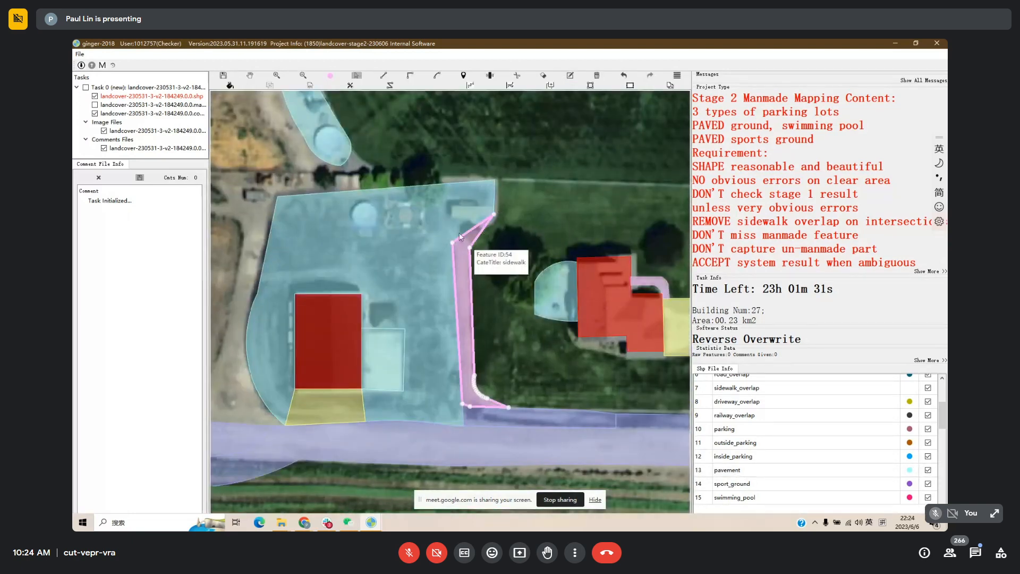
pyautogui.press('Escape')
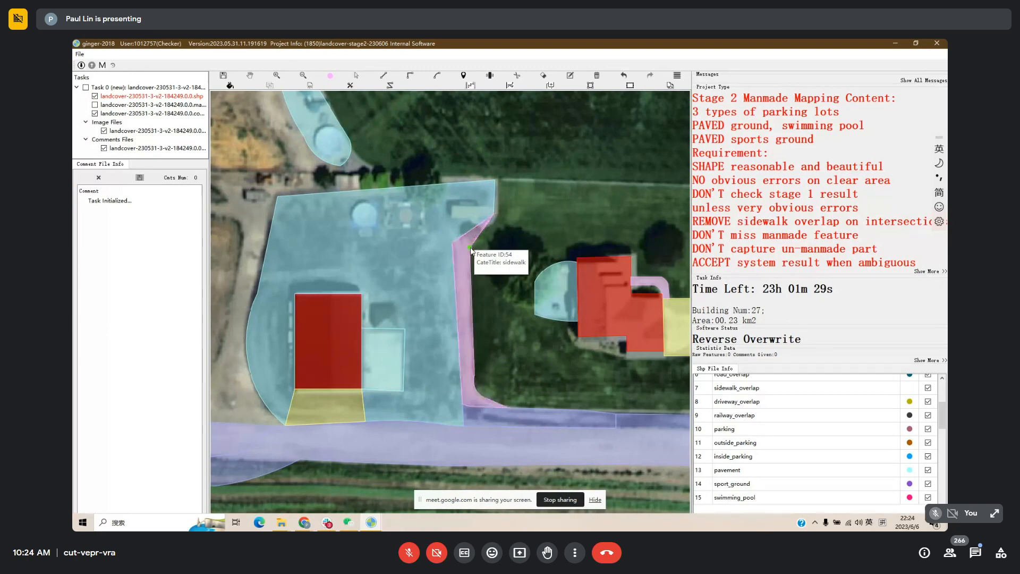
pyautogui.click(465, 240)
pyautogui.click(525, 242)
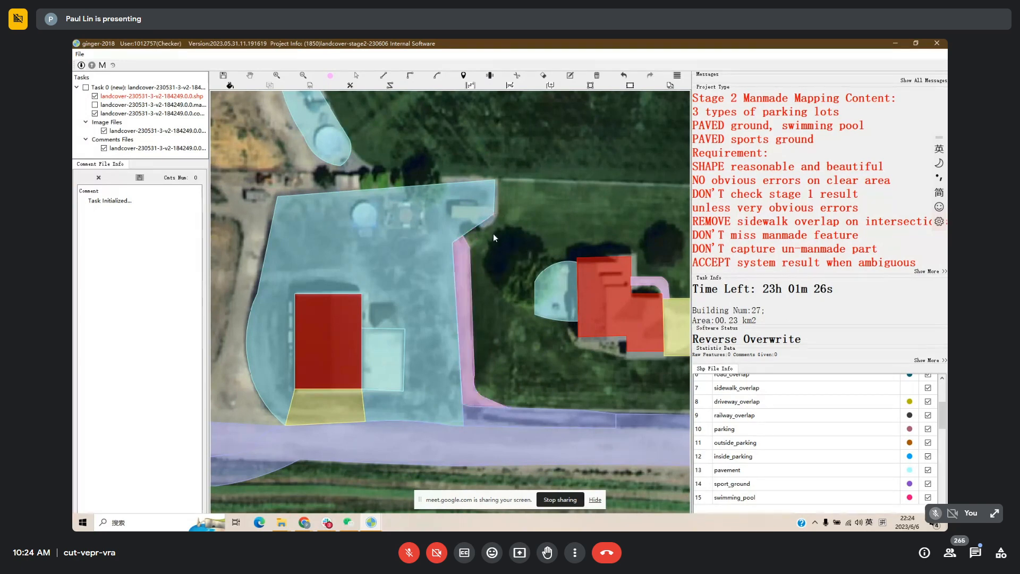
# Adjust the lower end of the sidewalk east of the yard where it meets the road.
pyautogui.scroll(-2, 495, 271)
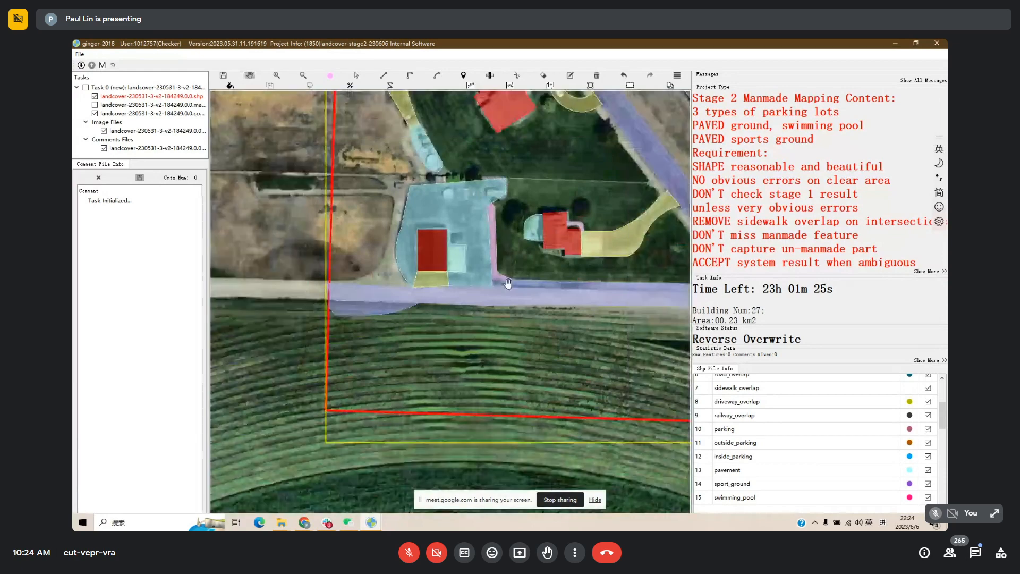
pyautogui.scroll(2, 508, 283)
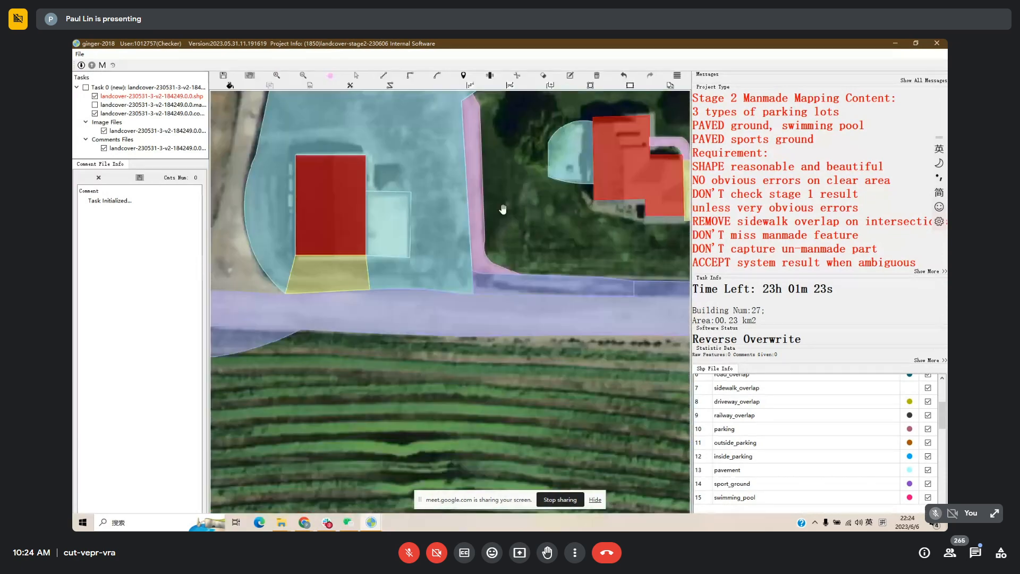
pyautogui.moveTo(504, 209); pyautogui.dragTo(510, 308)
pyautogui.click(517, 371)
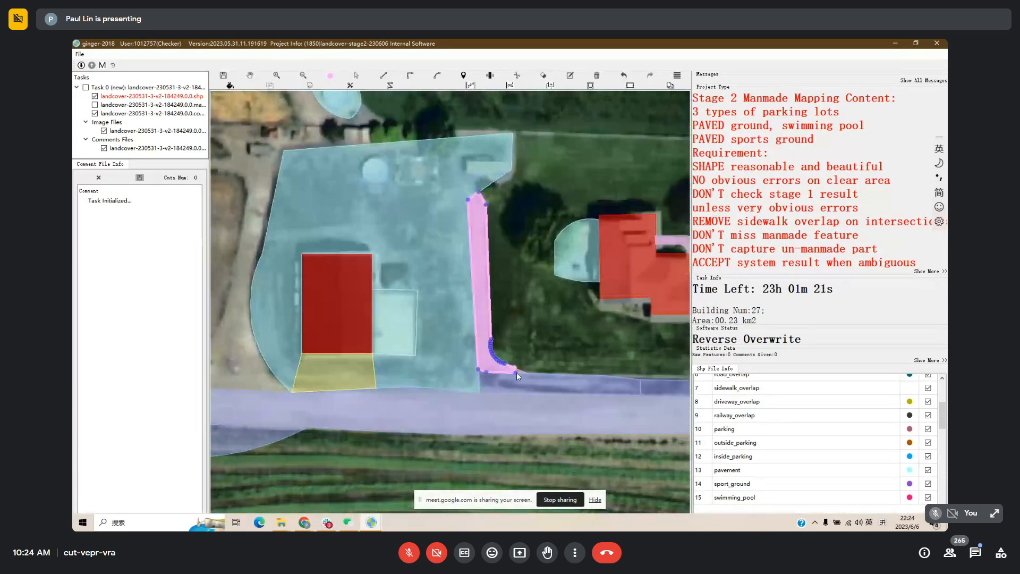
pyautogui.click(507, 323)
# Check the properties north of the yard against the bare imagery and reshape the lower end of the narrow pavement strip around the round tank.
pyautogui.scroll(-3, 557, 375)
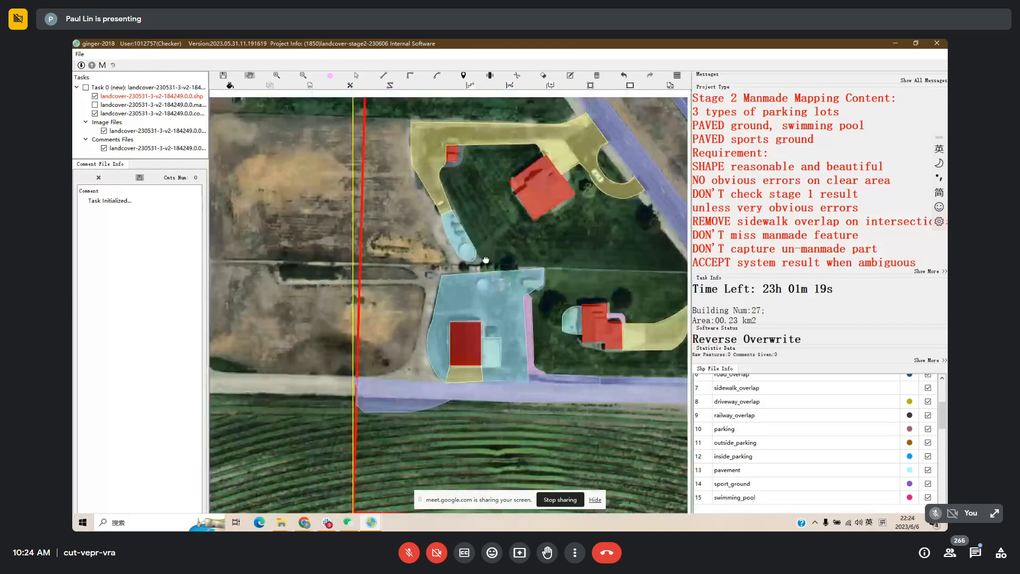
pyautogui.moveTo(486, 260); pyautogui.dragTo(455, 296)
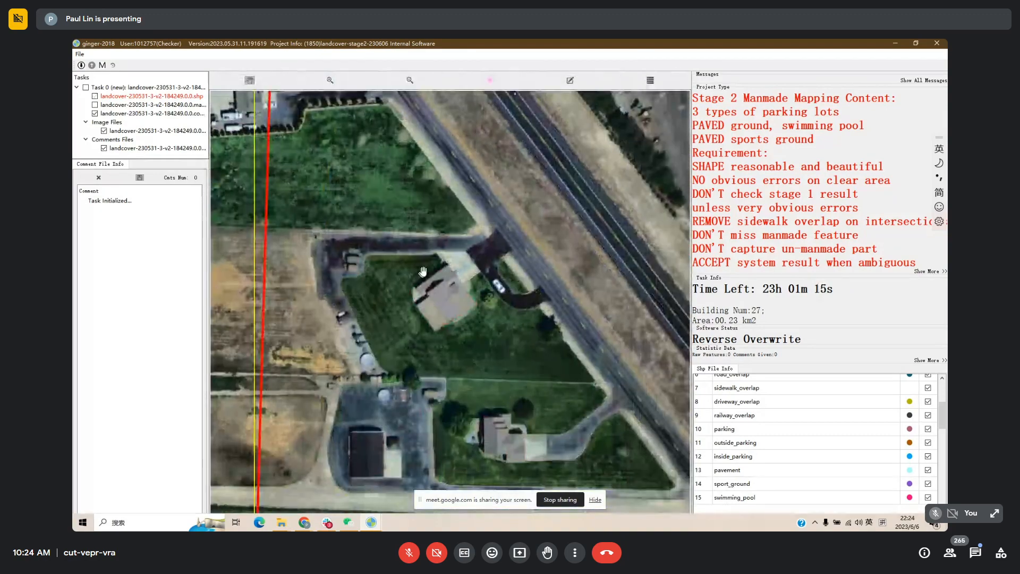
pyautogui.press('space')
pyautogui.moveTo(425, 286); pyautogui.dragTo(442, 226)
pyautogui.press('space')
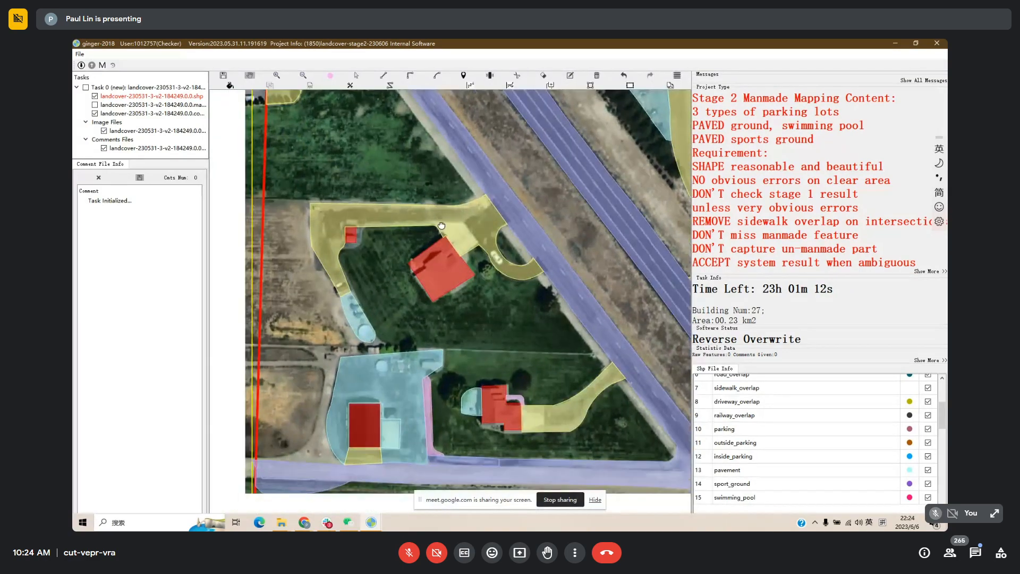
pyautogui.press('space')
pyautogui.press('space')
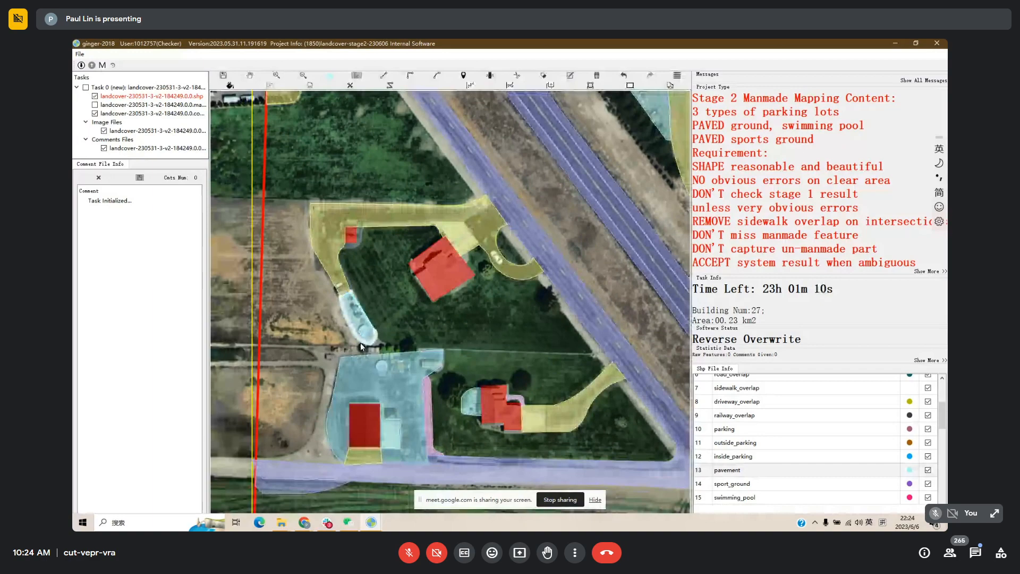
pyautogui.scroll(2, 361, 347)
pyautogui.click(364, 342)
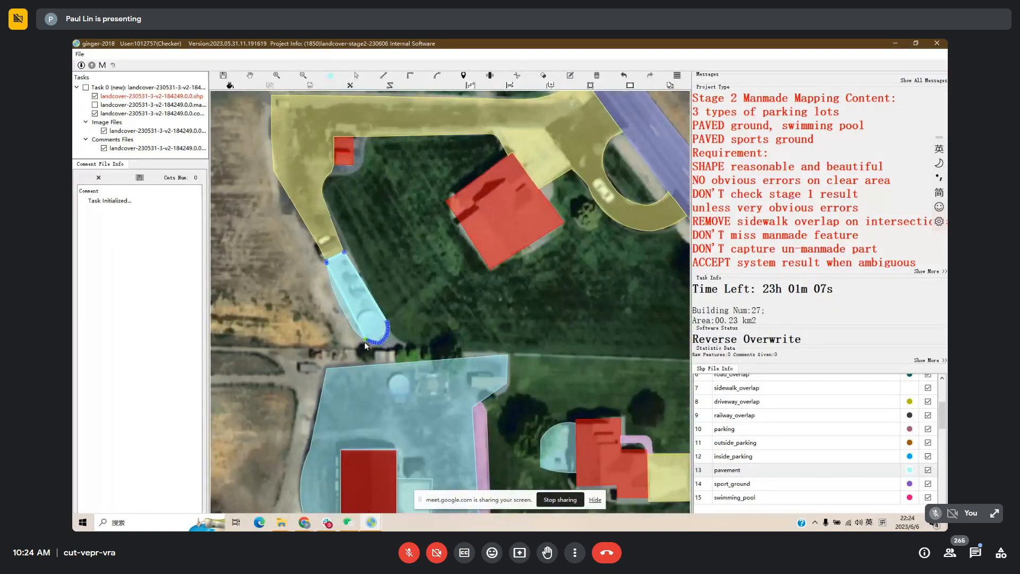
pyautogui.rightClick(364, 343)
# Reshape the southern edge of the road below the yard to remove the bulge over the field, and save the file.
pyautogui.moveTo(426, 323); pyautogui.dragTo(389, 259)
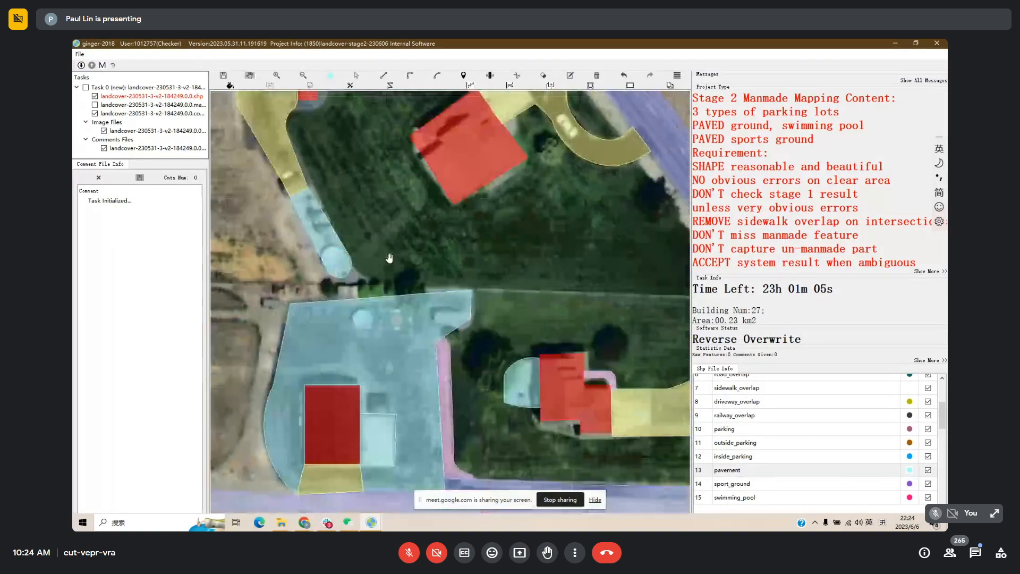
pyautogui.scroll(-2, 390, 258)
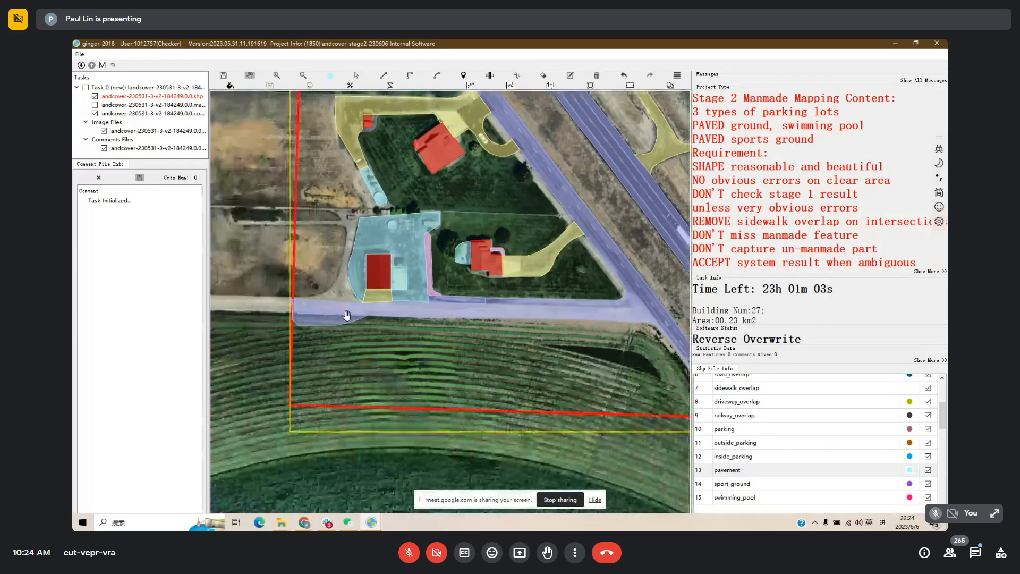
pyautogui.scroll(2, 344, 321)
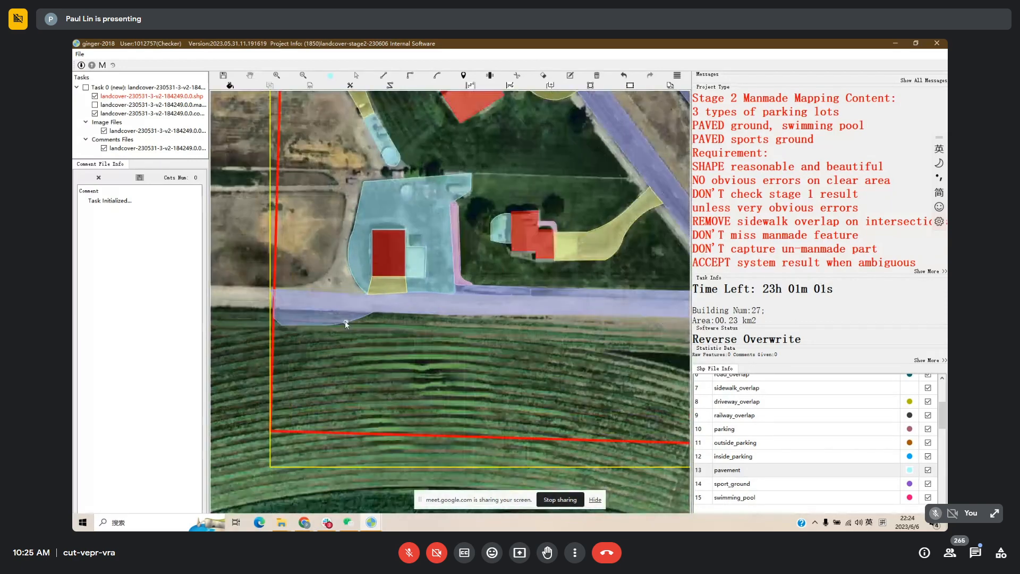
pyautogui.click(352, 322)
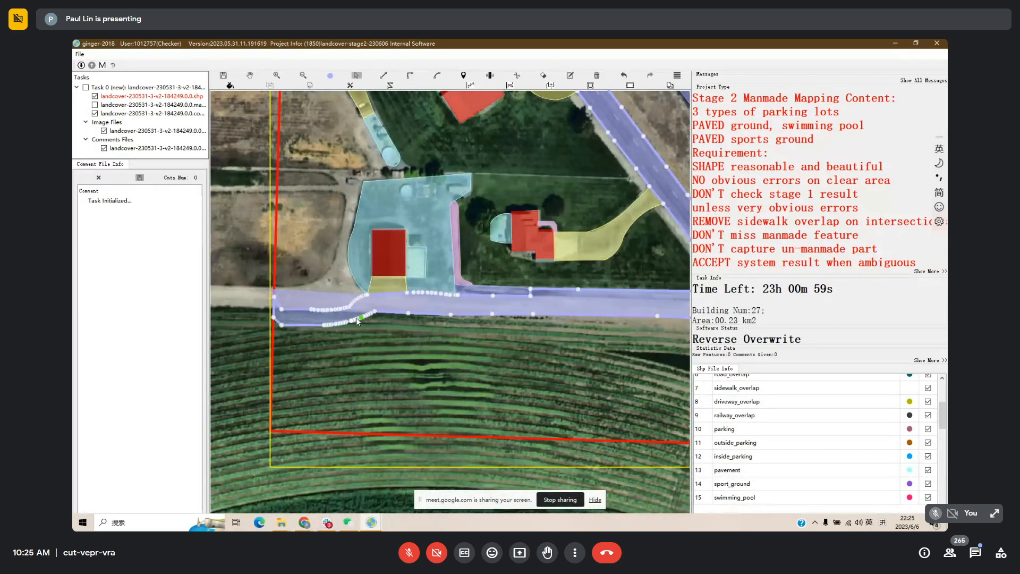
pyautogui.press('space')
pyautogui.press('space')
pyautogui.click(376, 315)
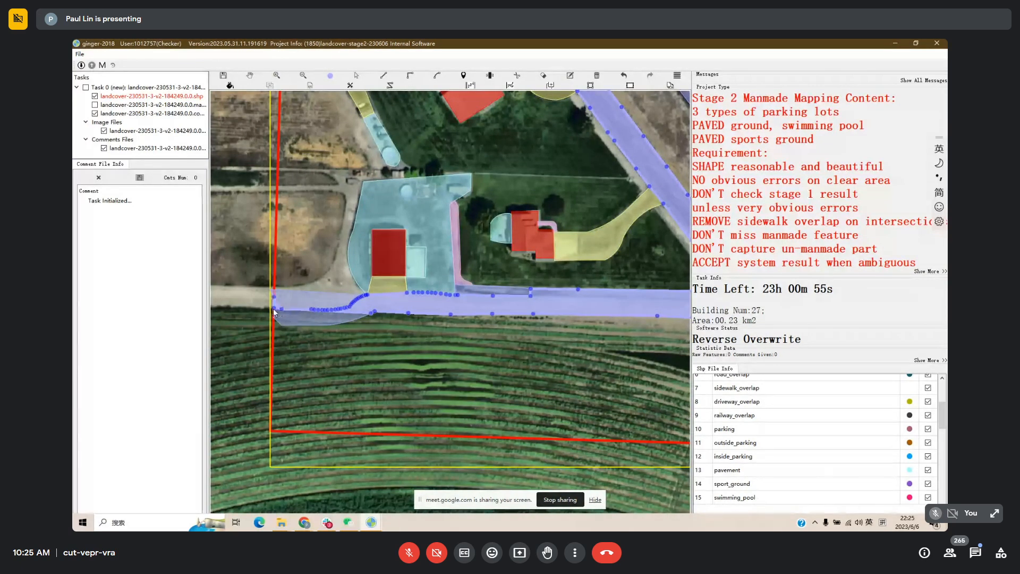
pyautogui.moveTo(298, 255); pyautogui.dragTo(327, 328)
pyautogui.hotkey('ctrl', 's')
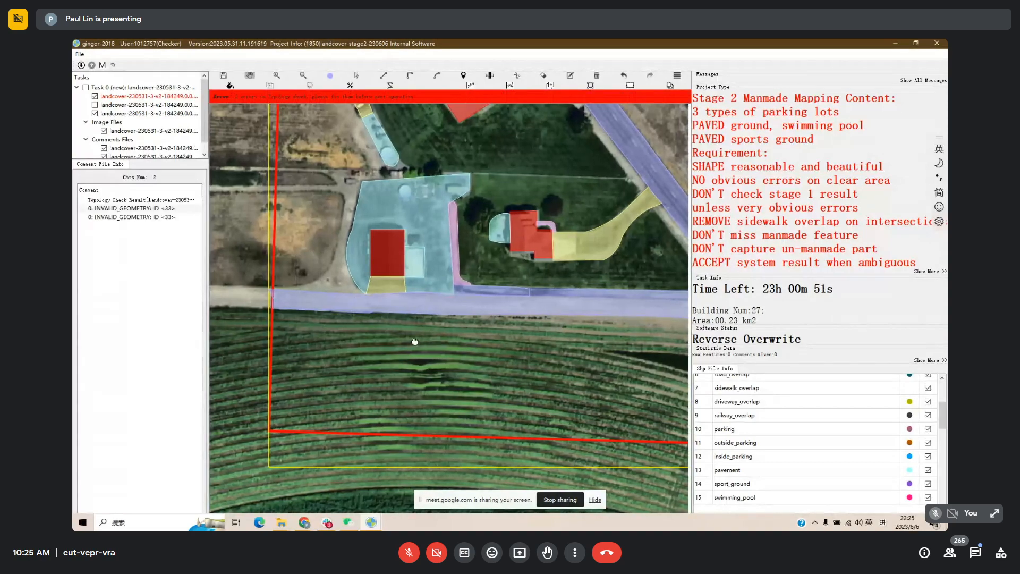
# Try to merge the separate road pieces at the western end of the road below the yard.
pyautogui.press('s')
pyautogui.scroll(2, 276, 309)
pyautogui.scroll(-1, 321, 319)
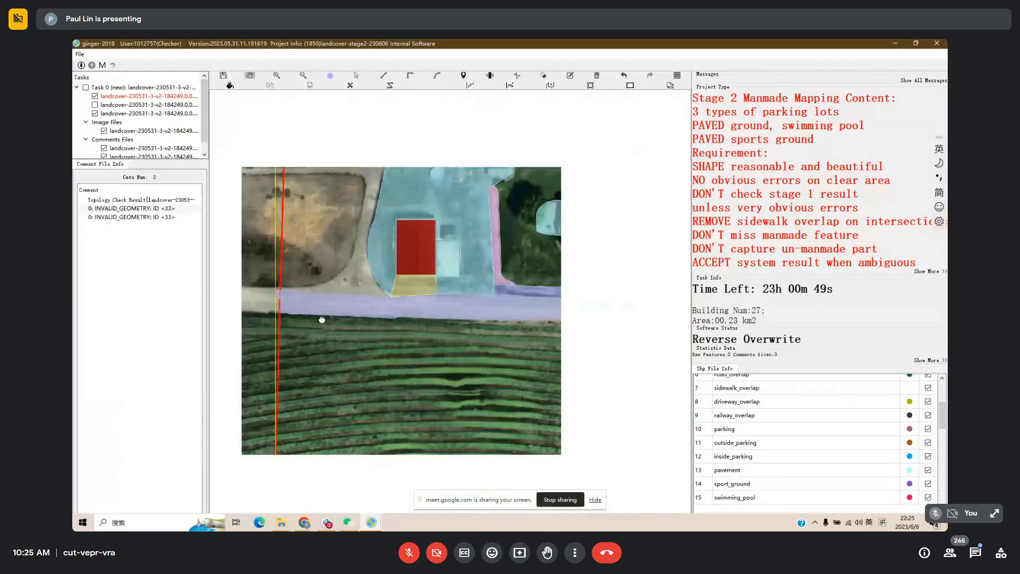
pyautogui.moveTo(297, 280); pyautogui.dragTo(365, 336)
pyautogui.scroll(2, 339, 328)
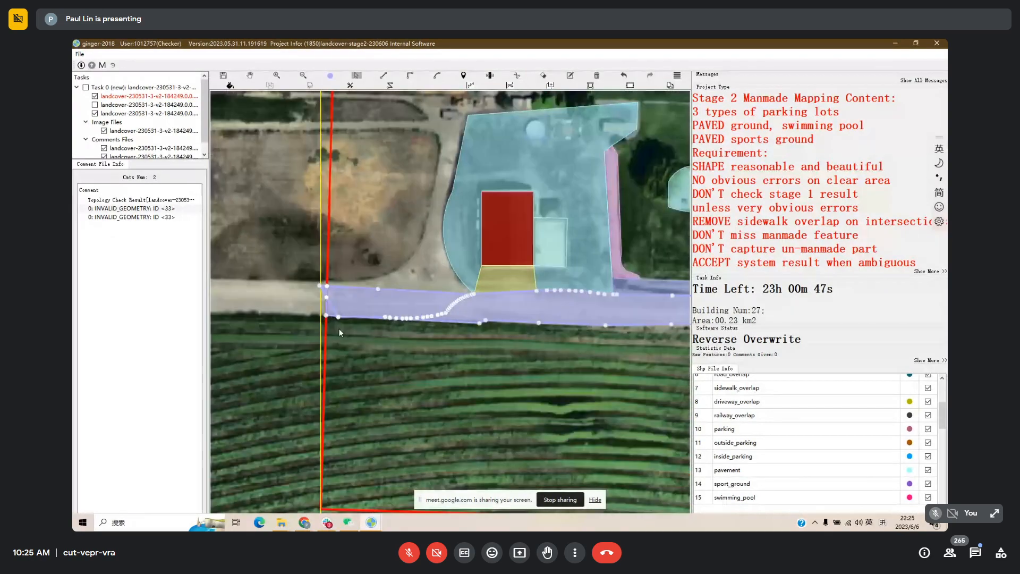
pyautogui.scroll(3, 339, 329)
pyautogui.moveTo(377, 269); pyautogui.dragTo(371, 270)
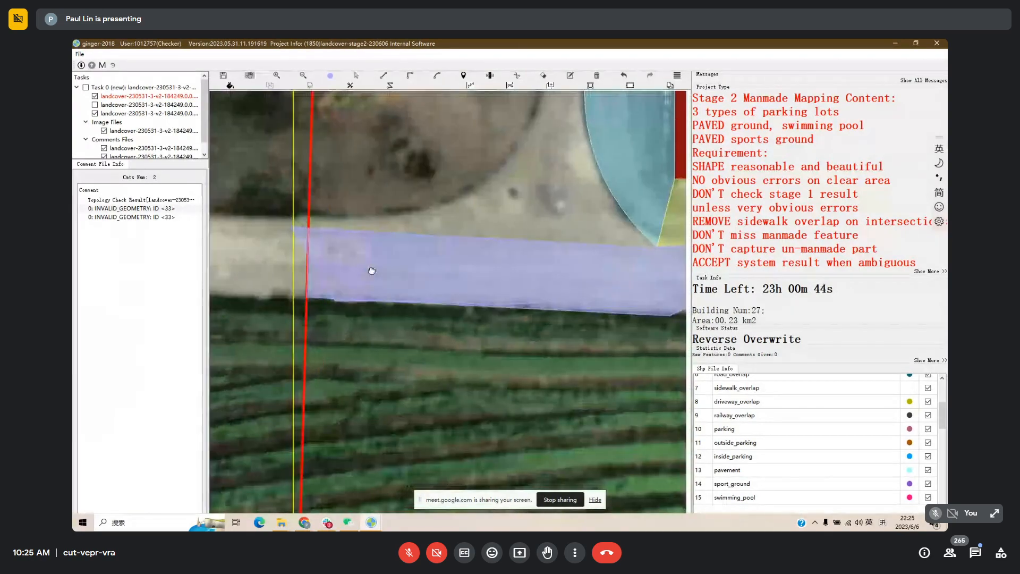
pyautogui.click(319, 288)
pyautogui.scroll(-1, 374, 291)
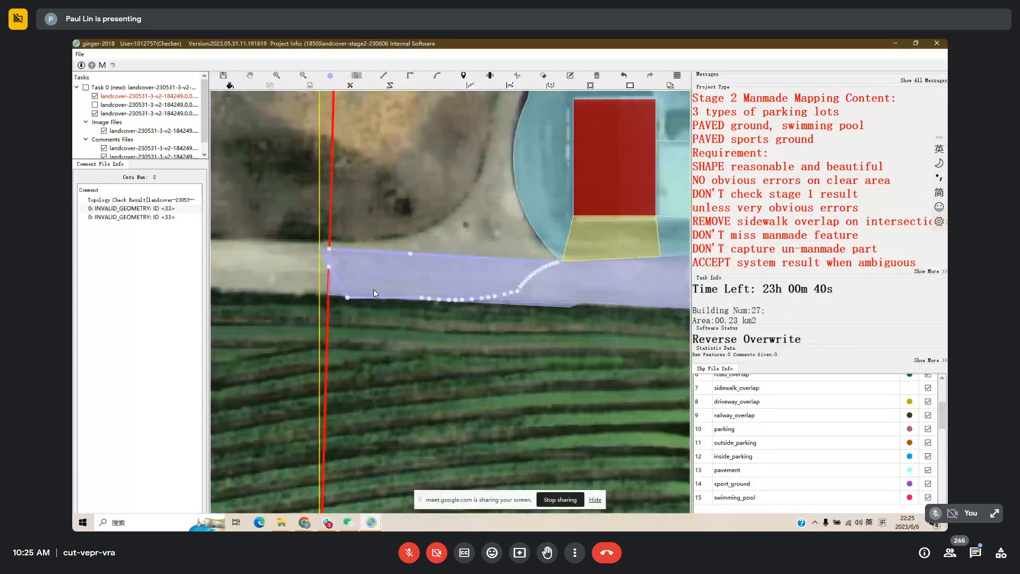
pyautogui.moveTo(547, 281); pyautogui.dragTo(474, 291)
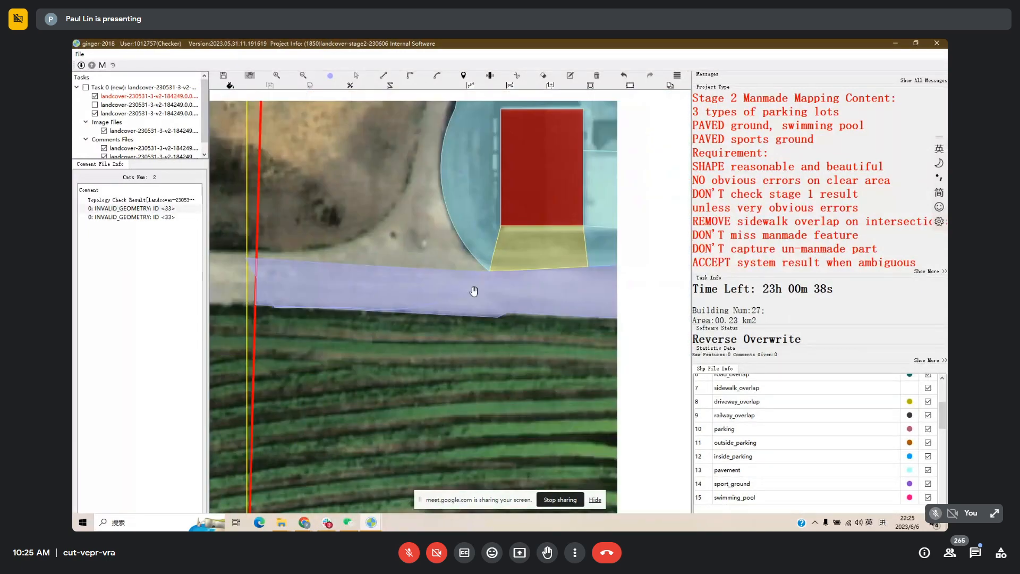
pyautogui.click(474, 291)
pyautogui.keyDown('ctrl'); pyautogui.click(396, 283); pyautogui.keyUp('ctrl')
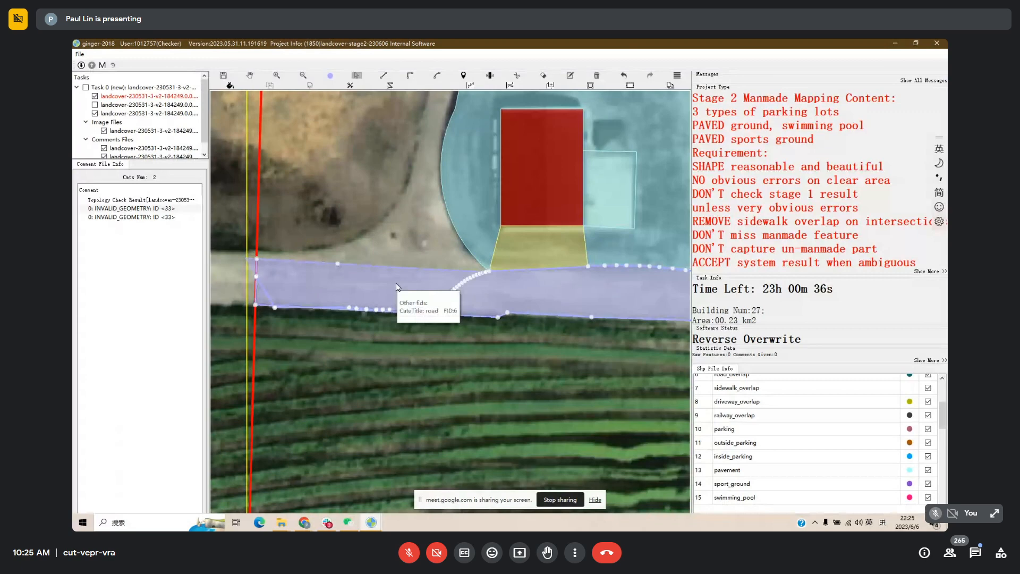
pyautogui.press('m')
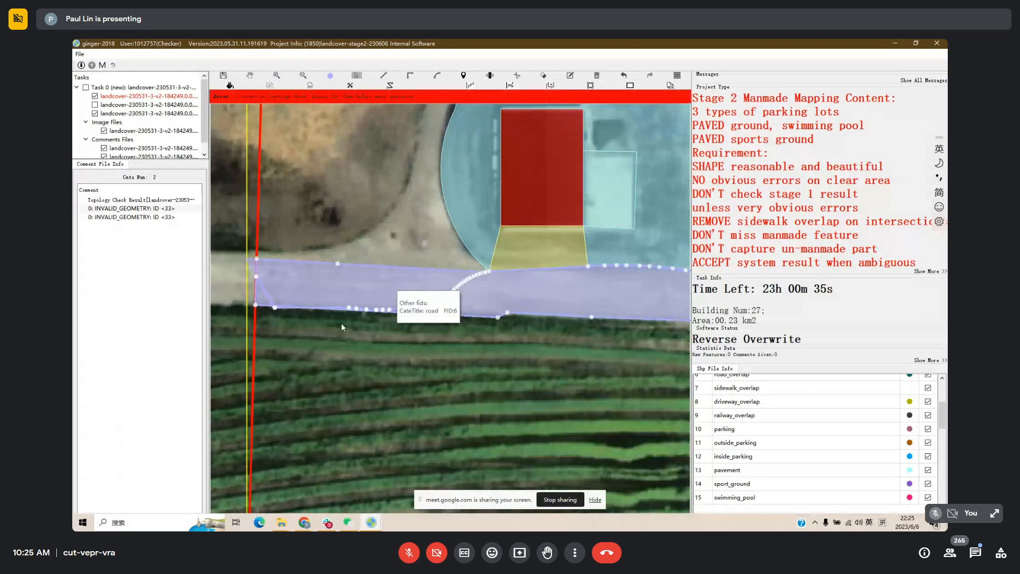
pyautogui.click(346, 296)
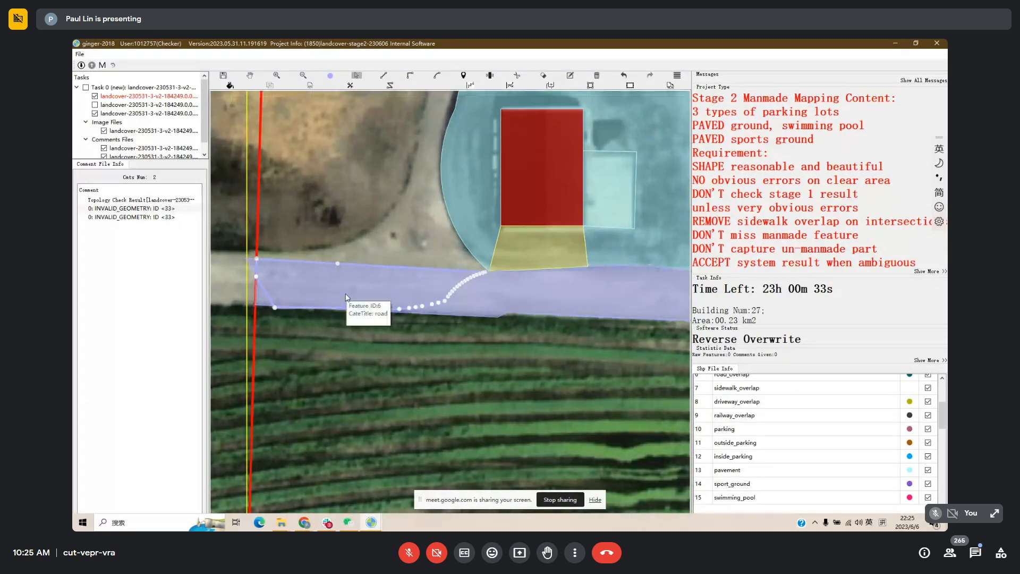
pyautogui.press('m')
pyautogui.press('Escape')
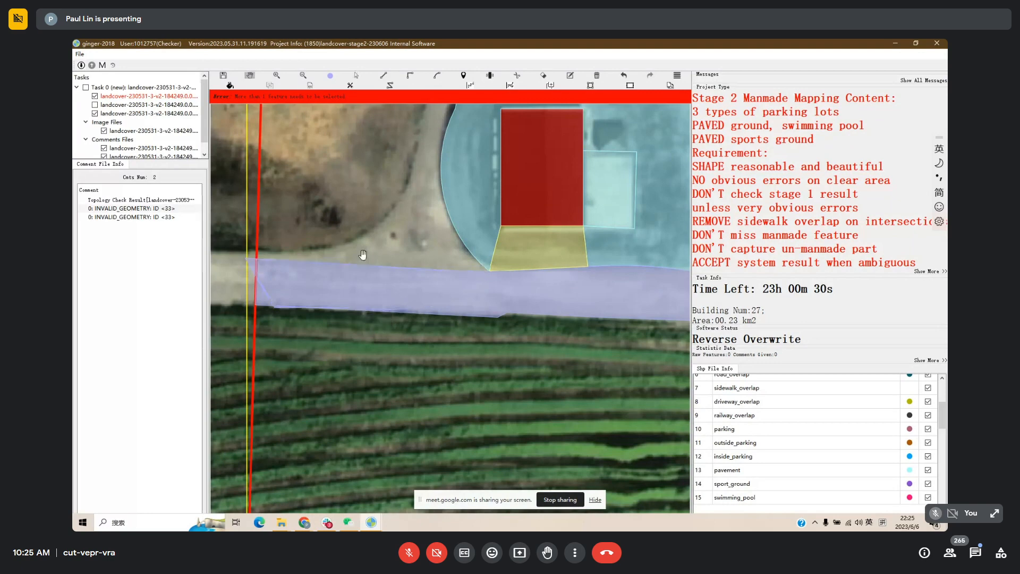
# Delete the separate western road piece between the yard's driveway and the task boundary.
pyautogui.press('s')
pyautogui.click(357, 281)
pyautogui.press('Delete')
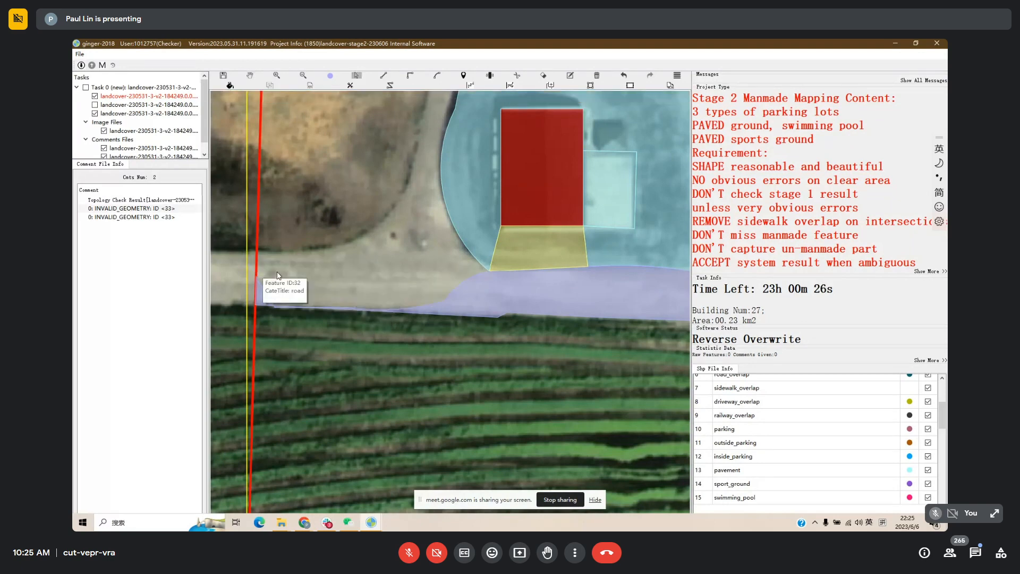
# Extend the remaining road west to the task boundary, with a straight northern edge starting at the driveway's lower corner.
pyautogui.moveTo(342, 269); pyautogui.dragTo(391, 365)
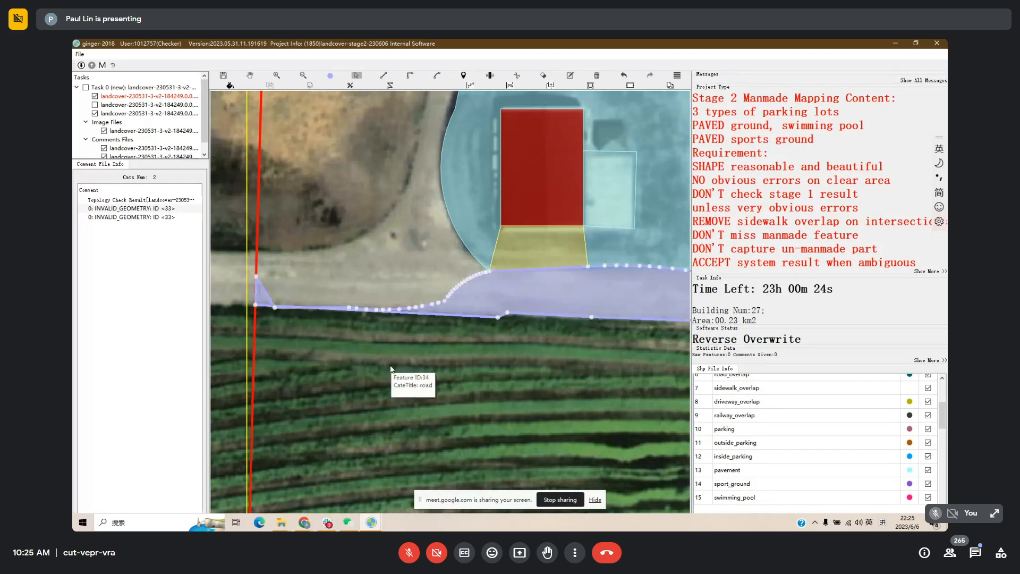
pyautogui.press('d')
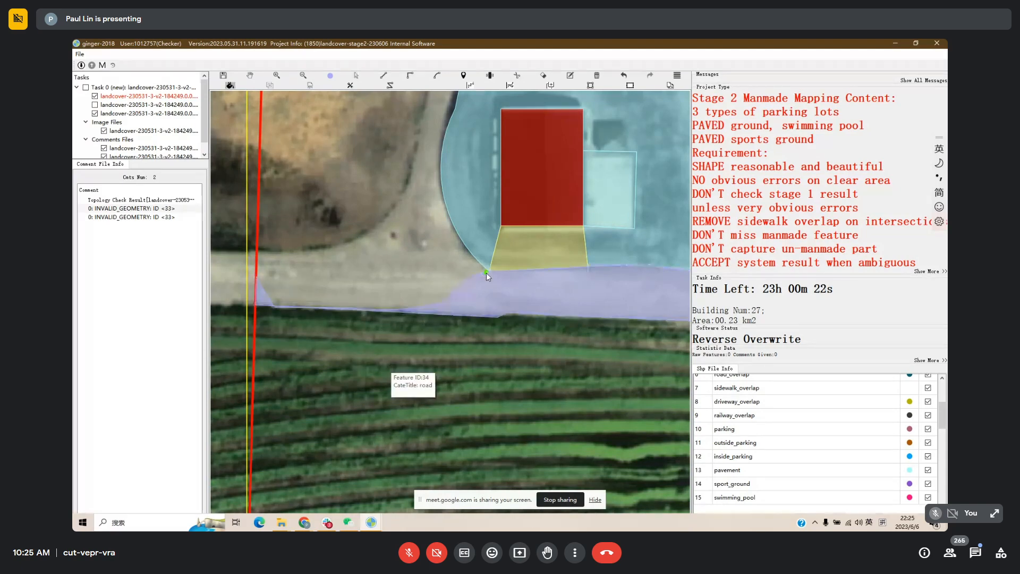
pyautogui.click(485, 272)
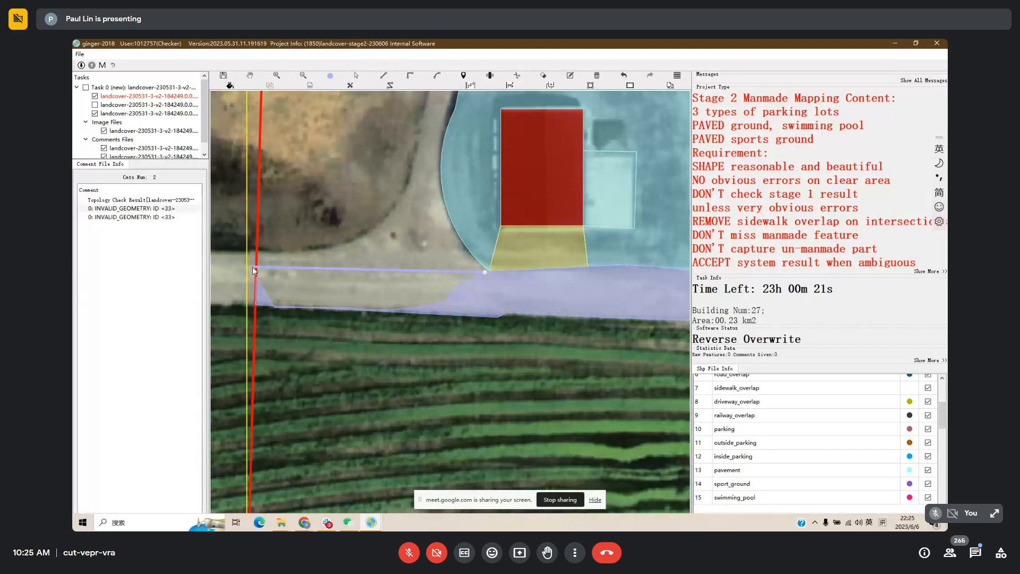
pyautogui.click(248, 265)
pyautogui.doubleClick(246, 307)
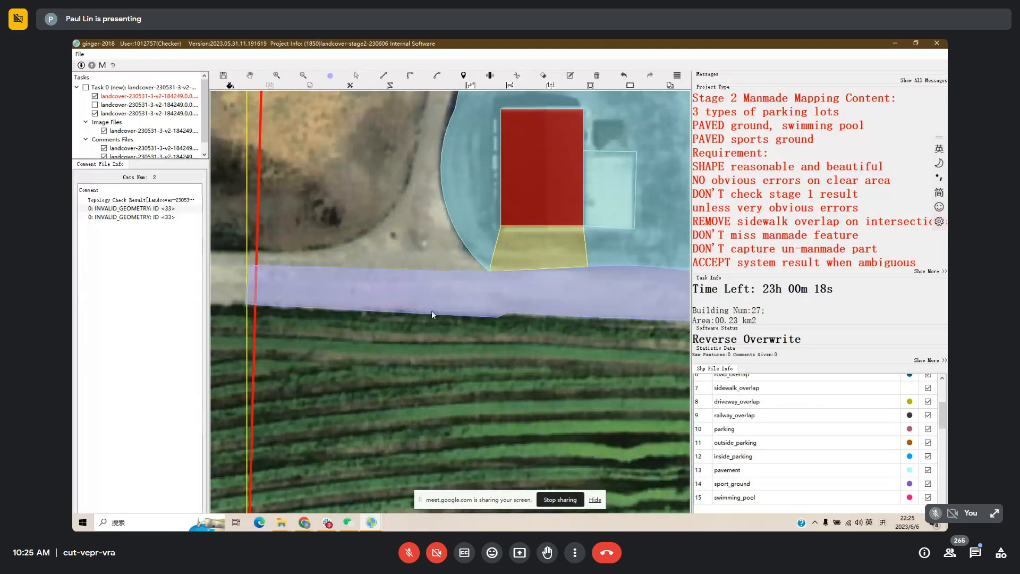
pyautogui.click(629, 85)
pyautogui.press('Escape')
# Review the mapped roads, driveways and pavement from the southwestern yard along the highway and across the whole task area.
pyautogui.moveTo(476, 355); pyautogui.dragTo(348, 437)
pyautogui.scroll(-1, 461, 365)
pyautogui.scroll(-1, 421, 312)
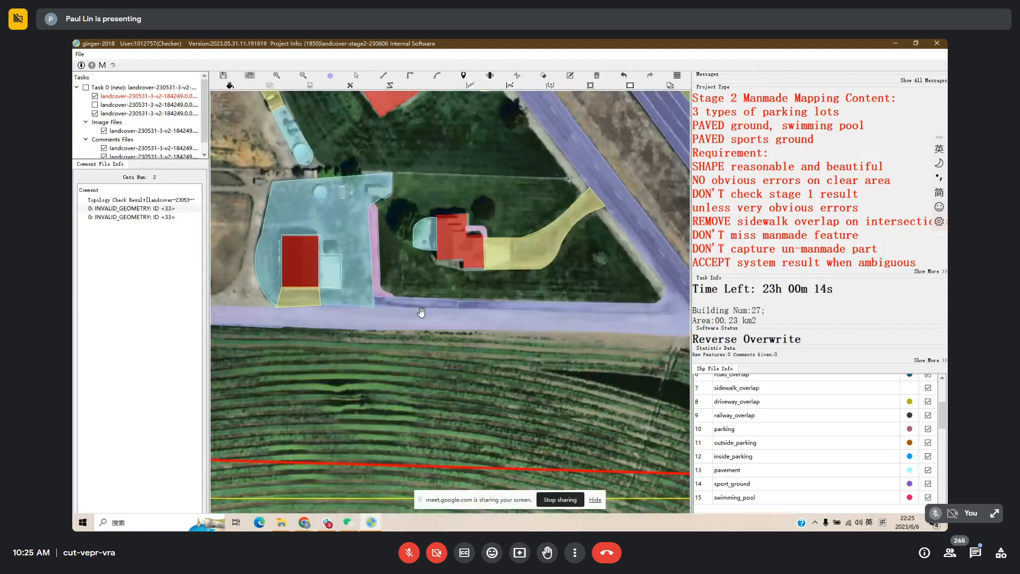
pyautogui.scroll(-1, 422, 312)
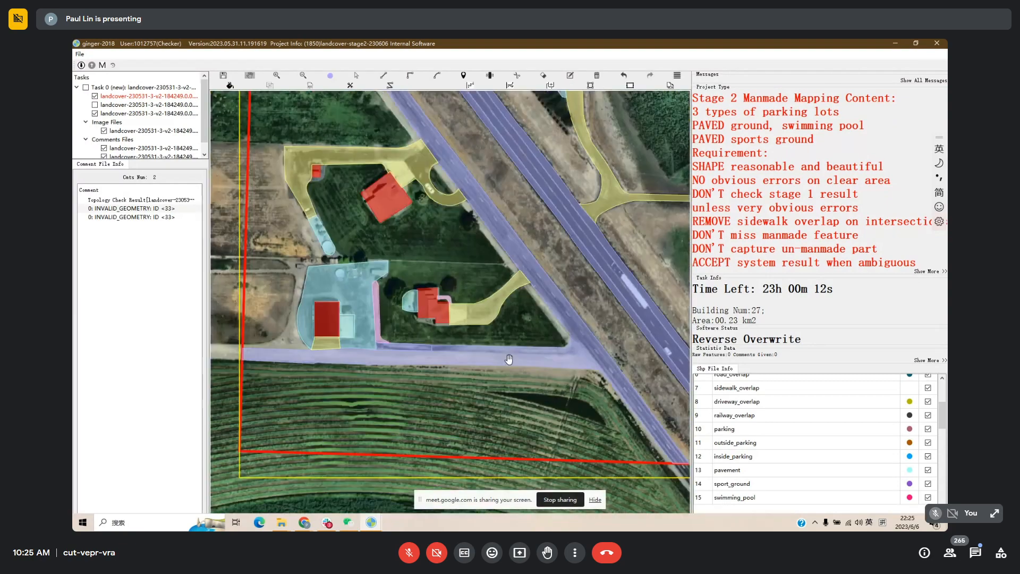
pyautogui.moveTo(491, 215); pyautogui.dragTo(524, 371)
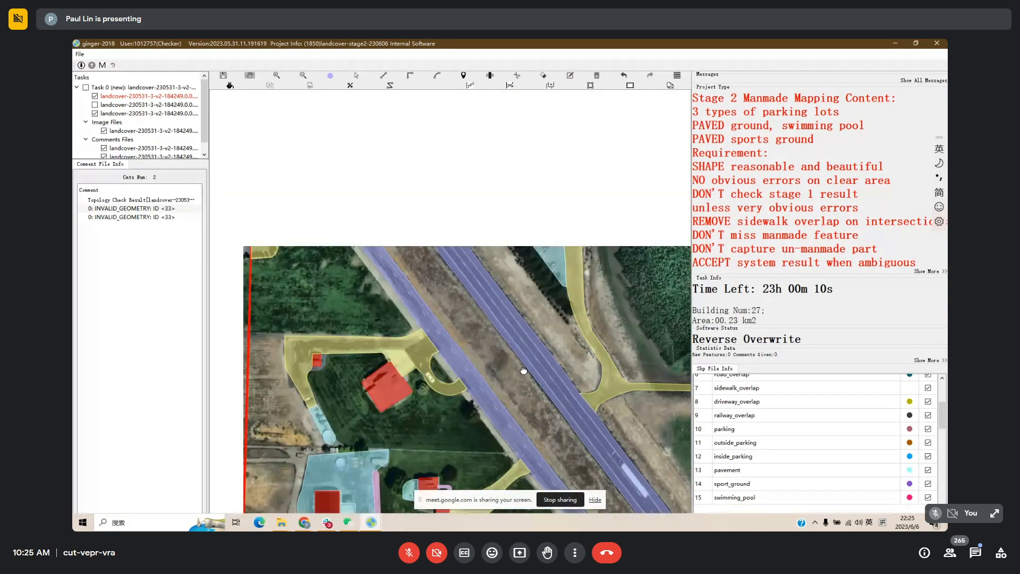
pyautogui.scroll(-1, 494, 290)
pyautogui.moveTo(443, 285); pyautogui.dragTo(450, 336)
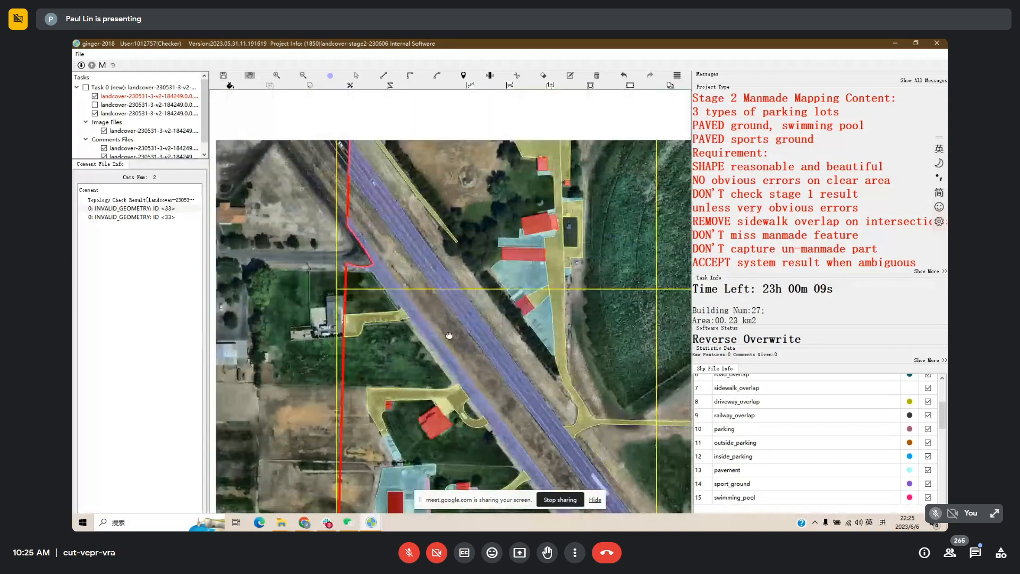
pyautogui.scroll(1, 467, 373)
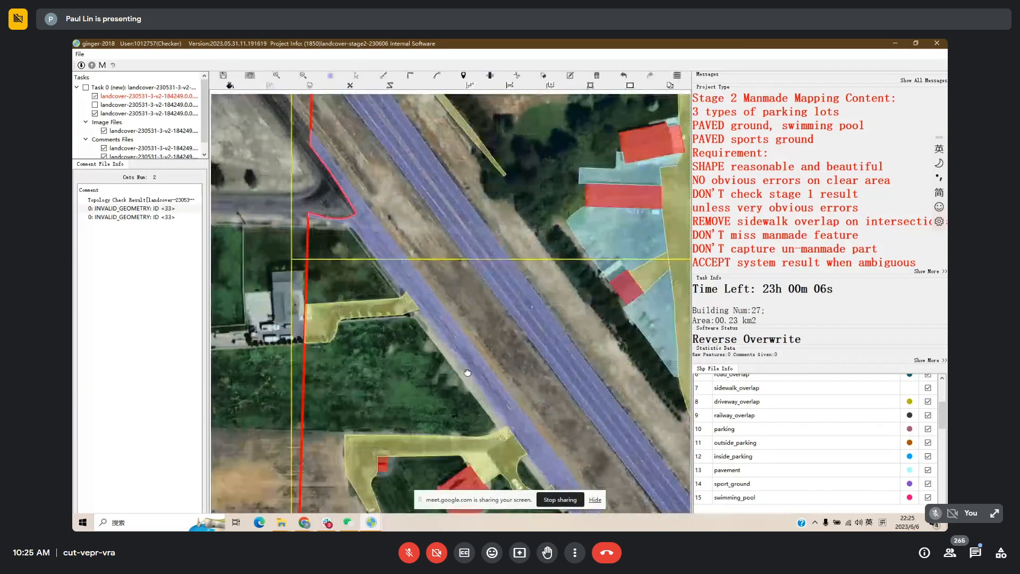
pyautogui.moveTo(468, 372); pyautogui.dragTo(487, 484)
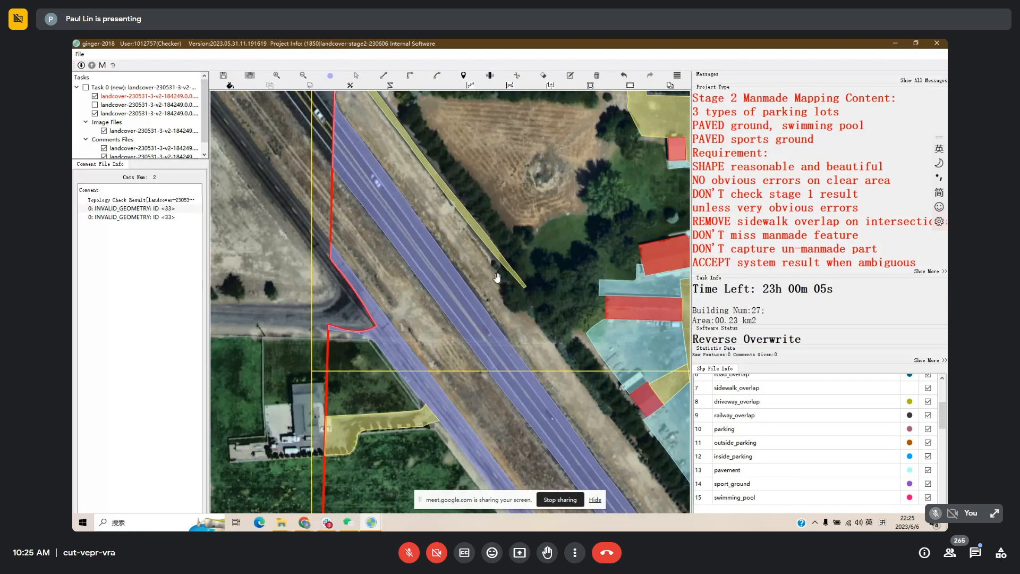
pyautogui.scroll(-1, 481, 277)
pyautogui.moveTo(481, 277); pyautogui.dragTo(343, 228)
pyautogui.scroll(-1, 466, 276)
pyautogui.moveTo(524, 233); pyautogui.dragTo(497, 283)
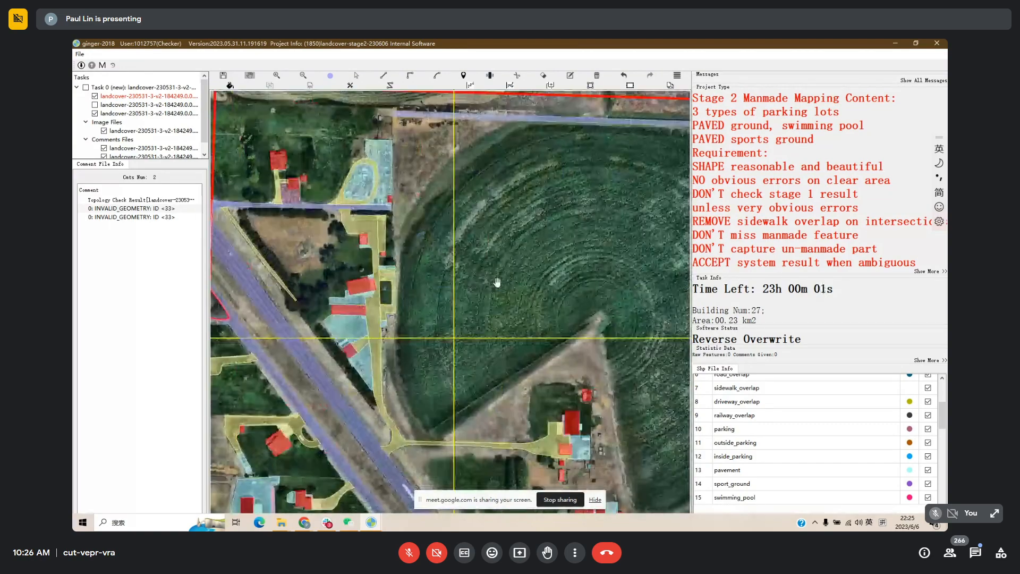
pyautogui.scroll(-1, 497, 283)
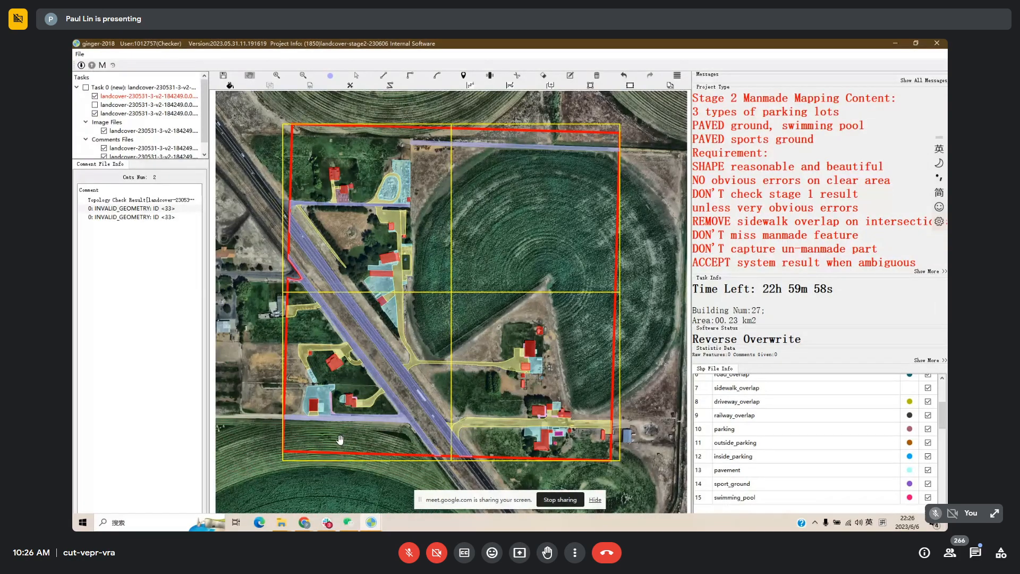
pyautogui.moveTo(451, 325); pyautogui.dragTo(489, 297)
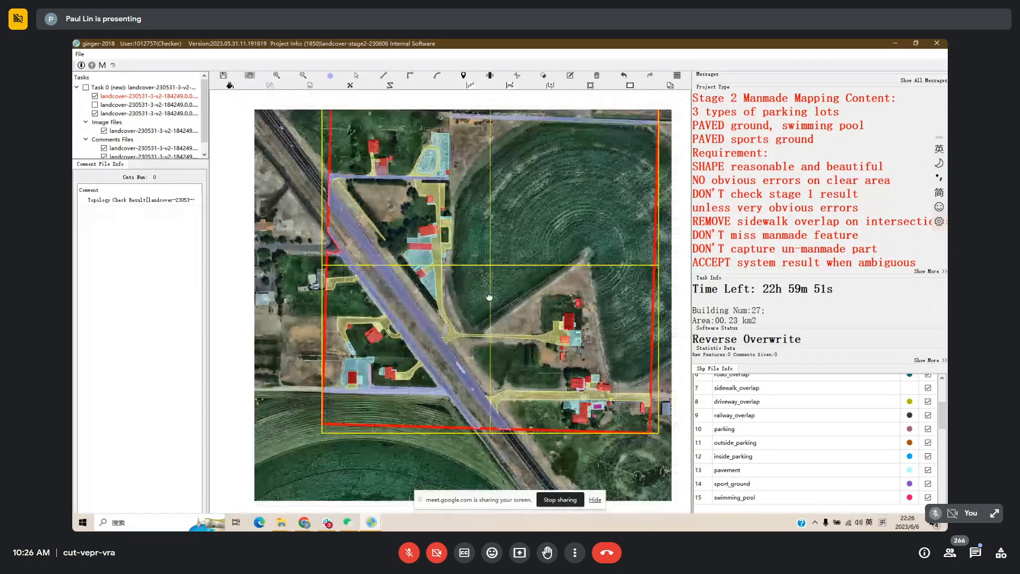
# Switch to the ginger-2018 window with the Judger landcover task and compare its western residential blocks with the bare imagery.
pyautogui.click(373, 522)
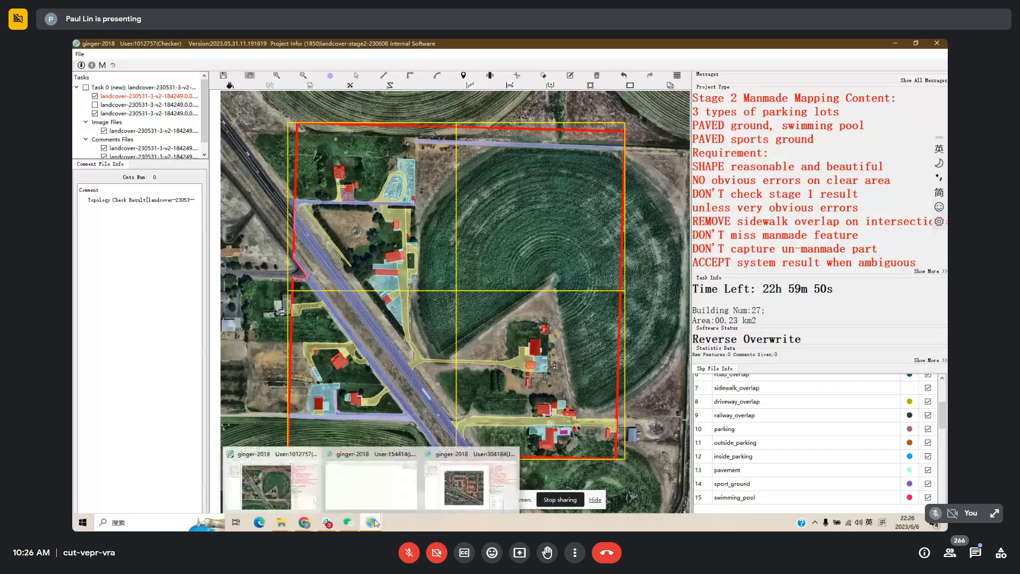
pyautogui.click(461, 480)
pyautogui.moveTo(367, 203); pyautogui.dragTo(381, 225)
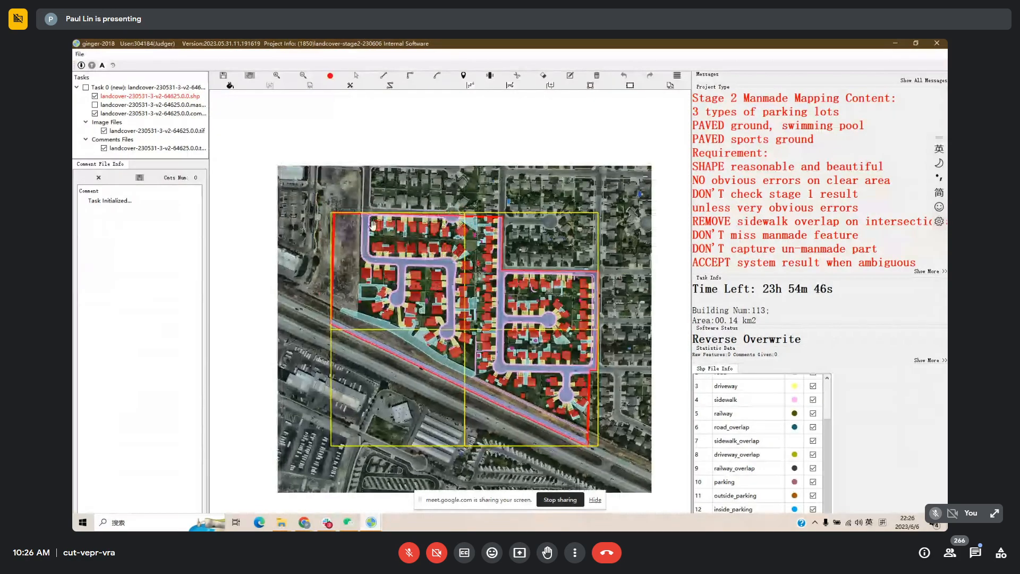
pyautogui.scroll(2, 382, 224)
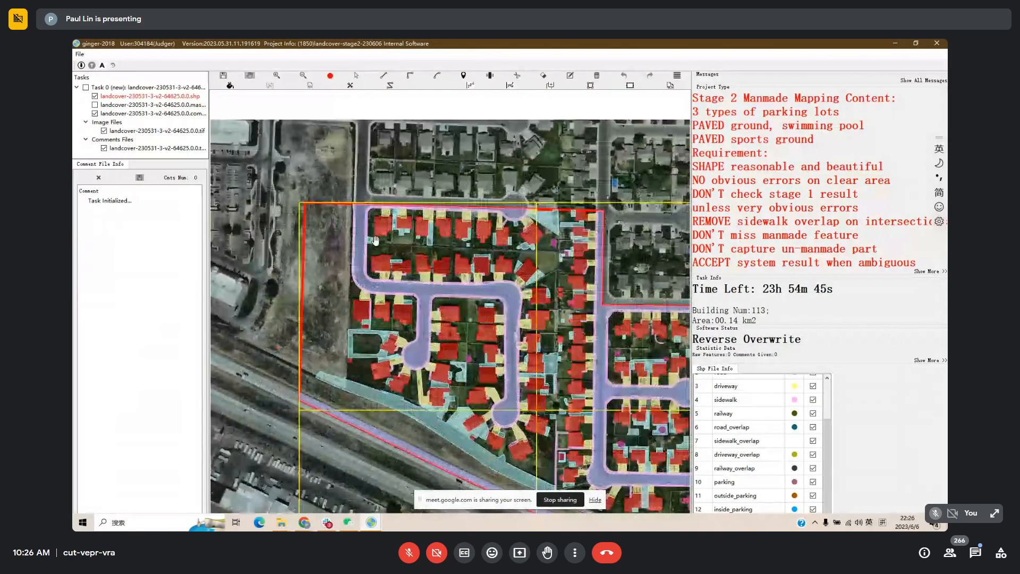
pyautogui.scroll(1, 375, 241)
pyautogui.moveTo(354, 400); pyautogui.dragTo(383, 263)
pyautogui.press('space')
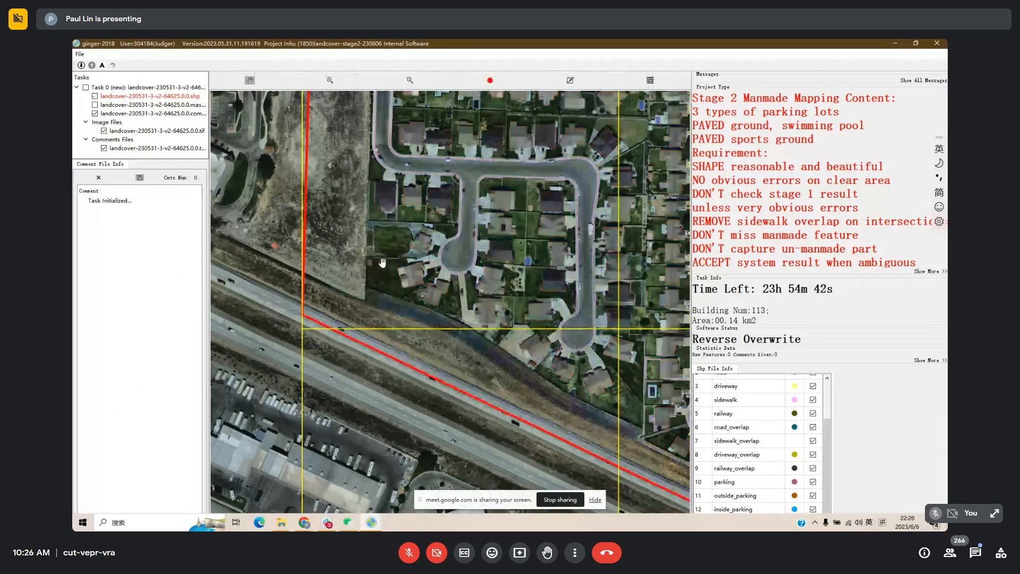
pyautogui.press('space')
pyautogui.moveTo(451, 265); pyautogui.dragTo(461, 467)
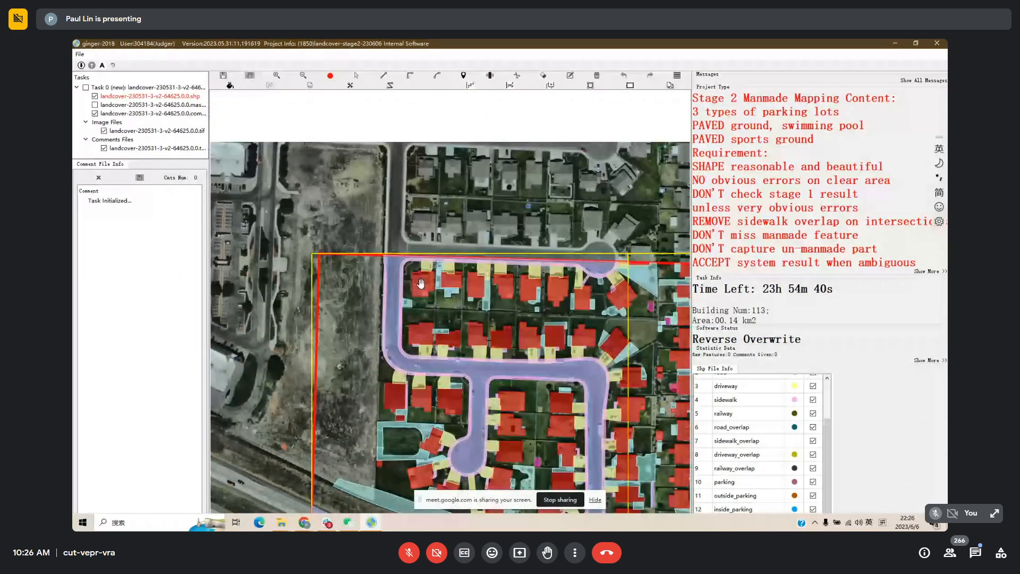
# Split the road at the street's northwestern corner with a straight cut continuing the inner edge of the western sidewalk to the boundary.
pyautogui.scroll(2, 421, 283)
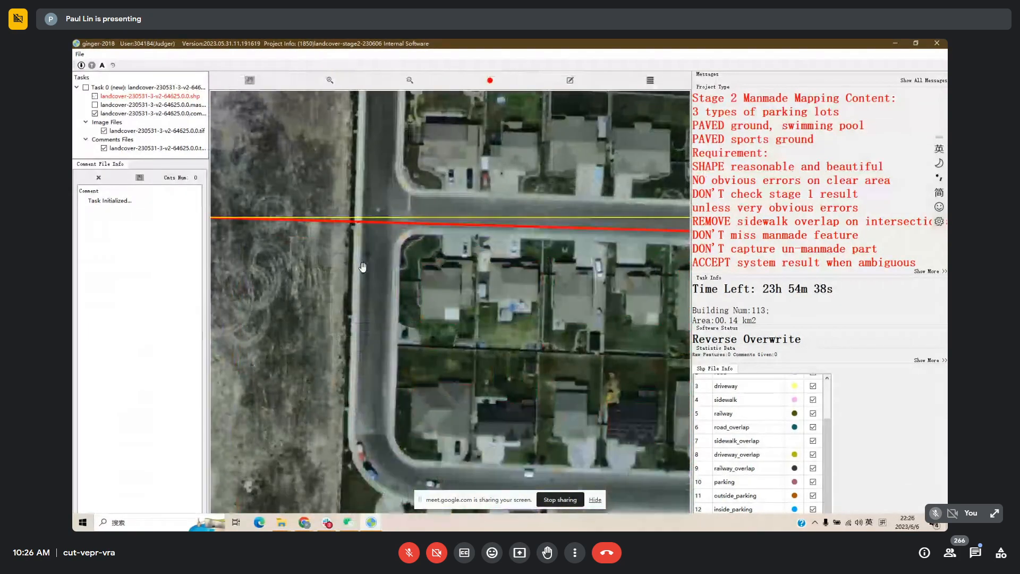
pyautogui.scroll(1, 361, 248)
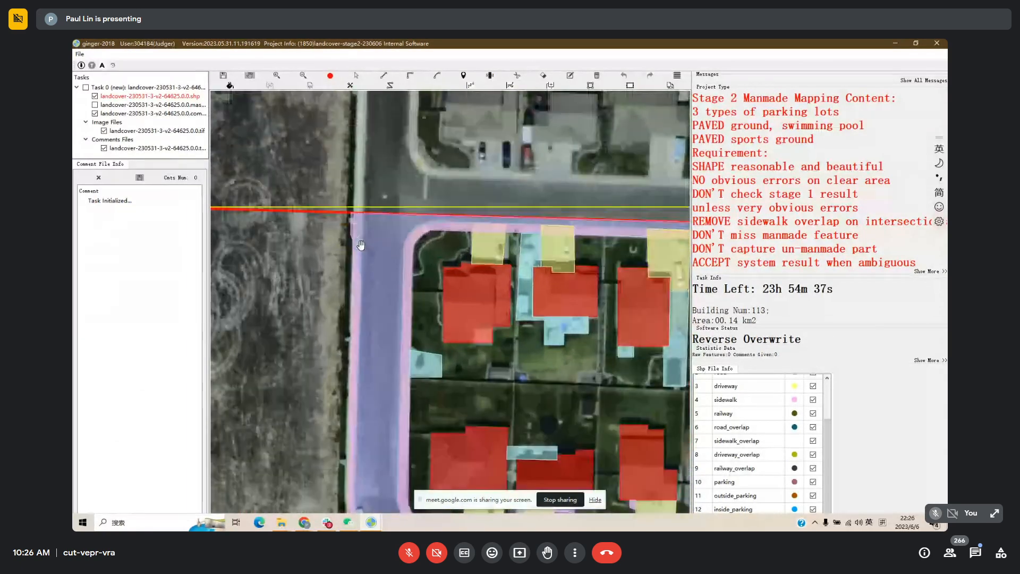
pyautogui.click(361, 278)
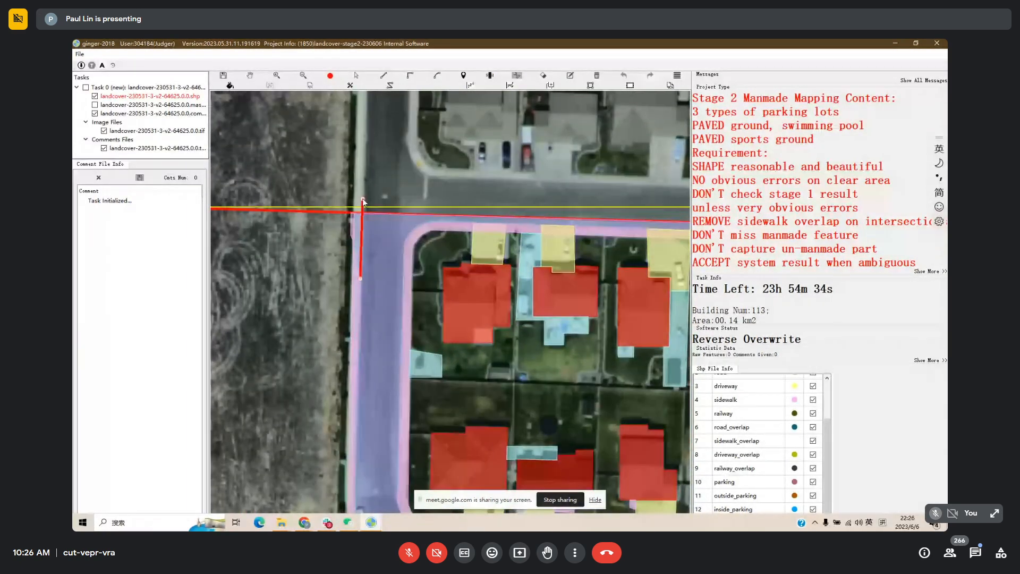
pyautogui.click(363, 200)
pyautogui.rightClick(365, 263)
# Reclassify the cut-off road strip at the street's northwestern corner as sidewalk.
pyautogui.moveTo(335, 217); pyautogui.dragTo(357, 238)
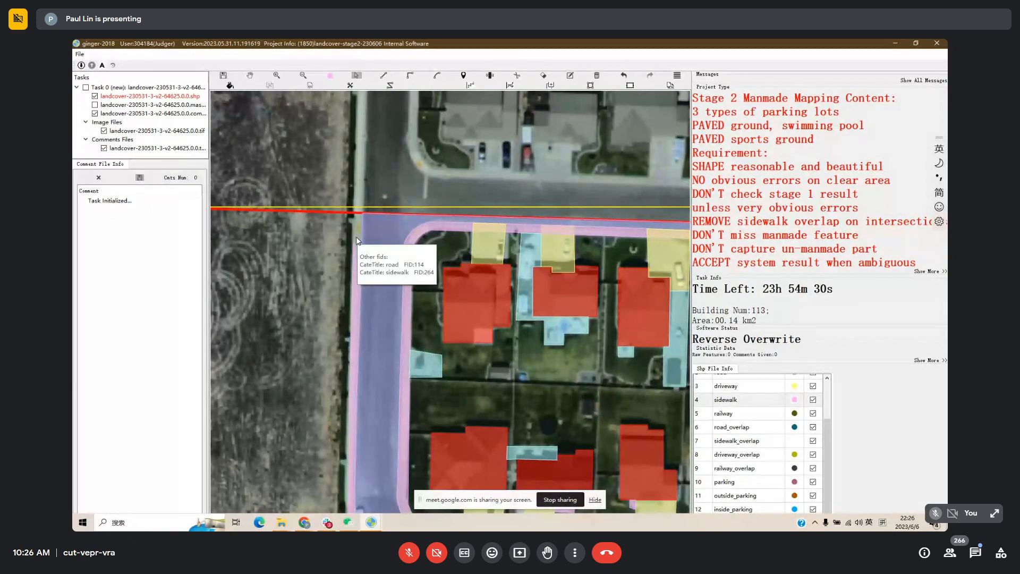
pyautogui.hotkey('ctrl', 'z')
pyautogui.moveTo(337, 224); pyautogui.dragTo(353, 230)
pyautogui.press('m')
pyautogui.click(354, 230)
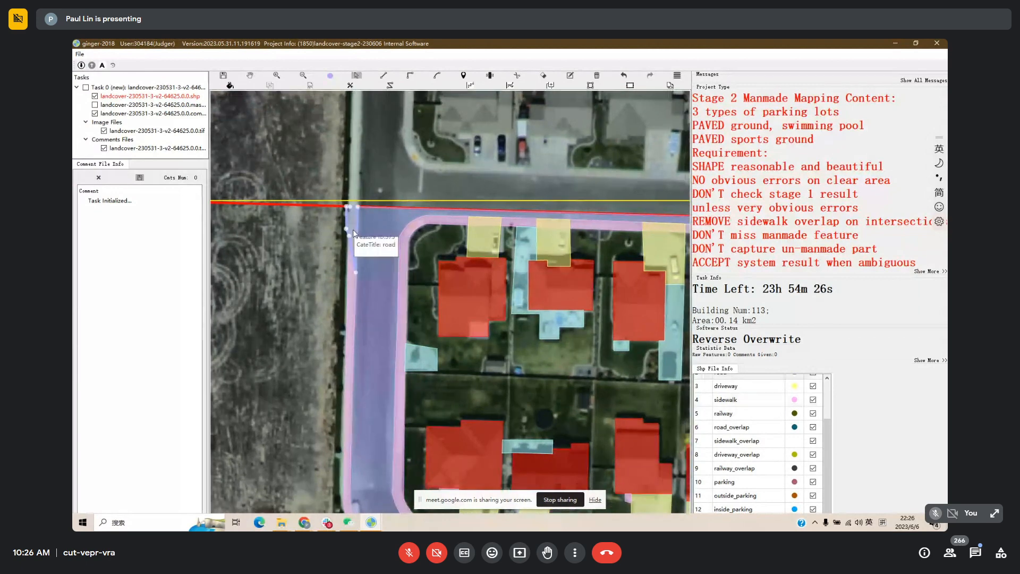
pyautogui.click(355, 260)
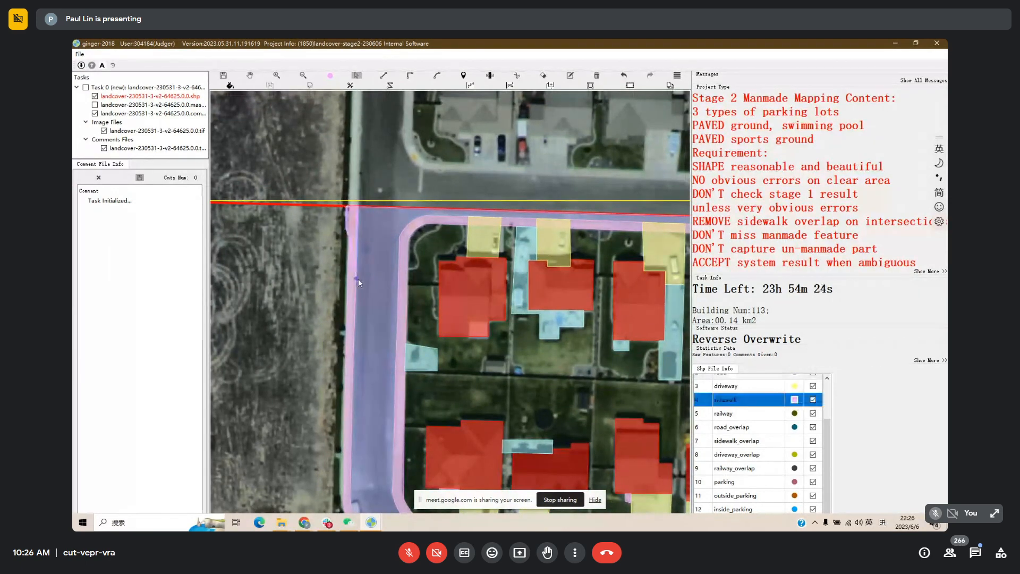
# Check the corrected corner and the house blocks east of it against the bare imagery.
pyautogui.press('space')
pyautogui.moveTo(358, 280); pyautogui.dragTo(338, 269)
pyautogui.moveTo(475, 260); pyautogui.dragTo(411, 247)
pyautogui.scroll(-2, 448, 266)
pyautogui.moveTo(464, 267); pyautogui.dragTo(391, 269)
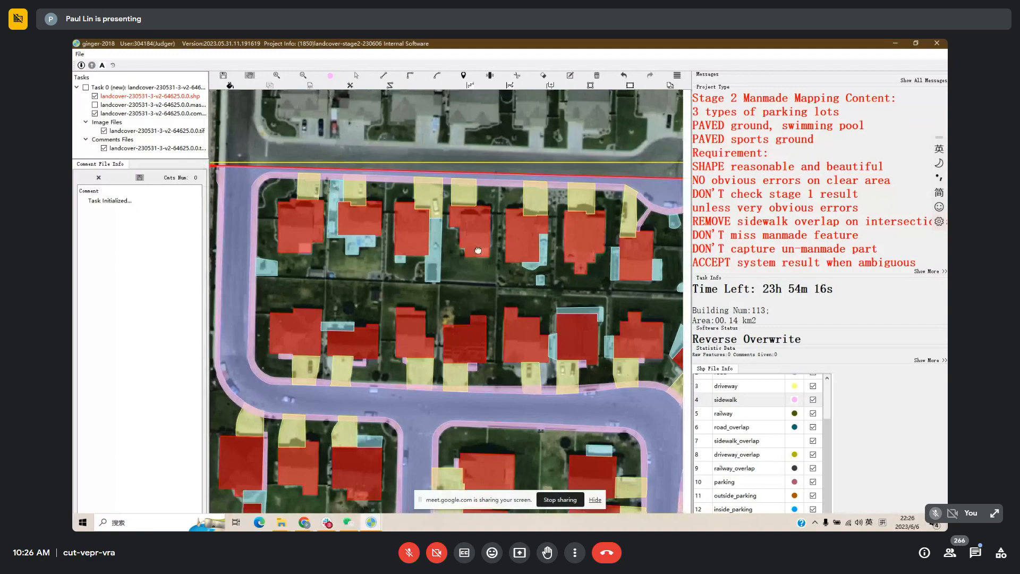
# Compare the house blocks between the northeastern cul-de-sac and the street bend below it with the bare imagery.
pyautogui.moveTo(553, 276); pyautogui.dragTo(449, 266)
pyautogui.press('space')
pyautogui.press('space')
pyautogui.press('space')
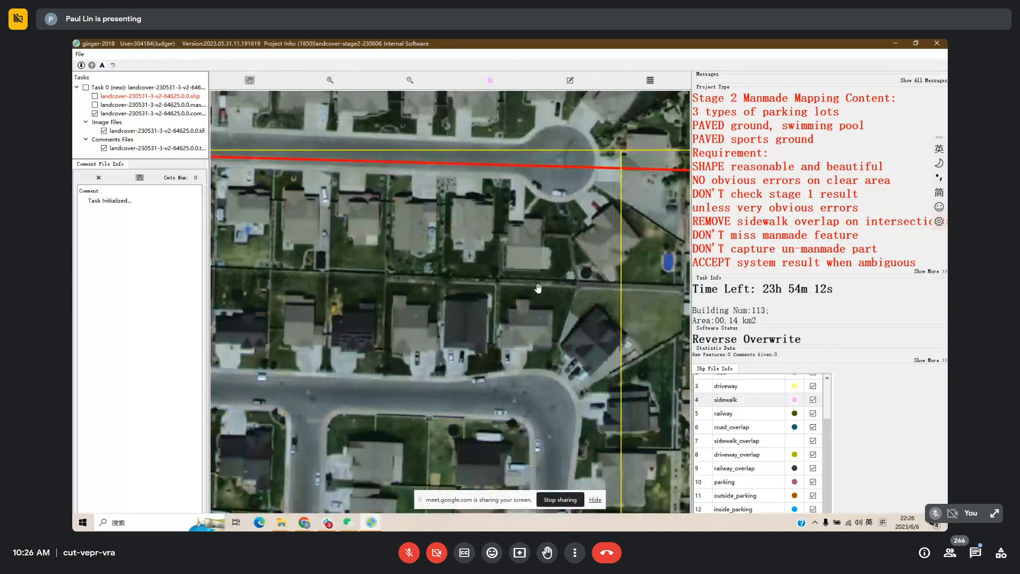
pyautogui.moveTo(538, 289); pyautogui.dragTo(487, 288)
pyautogui.press('space')
pyautogui.press('space')
pyautogui.scroll(1, 432, 312)
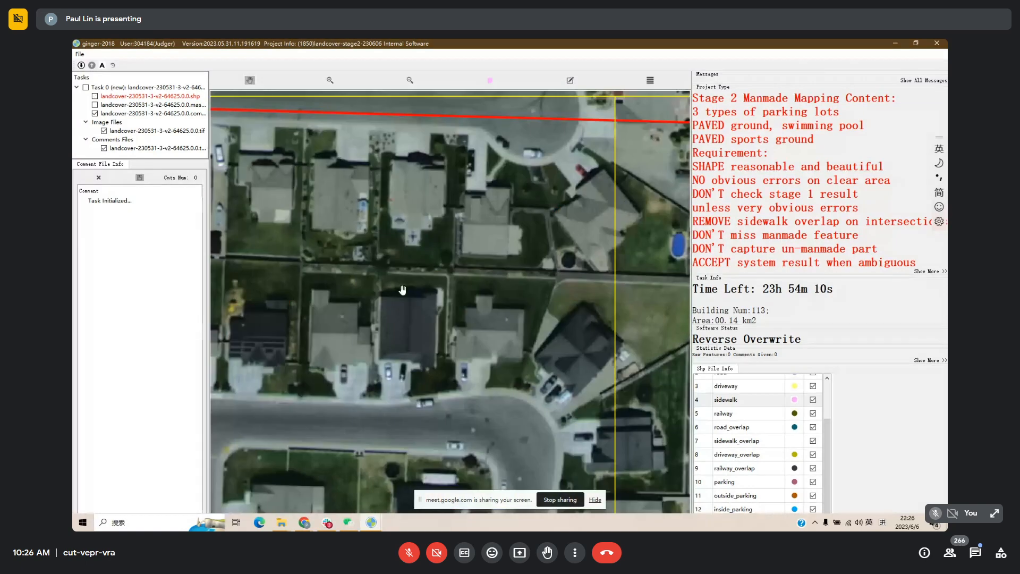
pyautogui.press('space')
pyautogui.press('space')
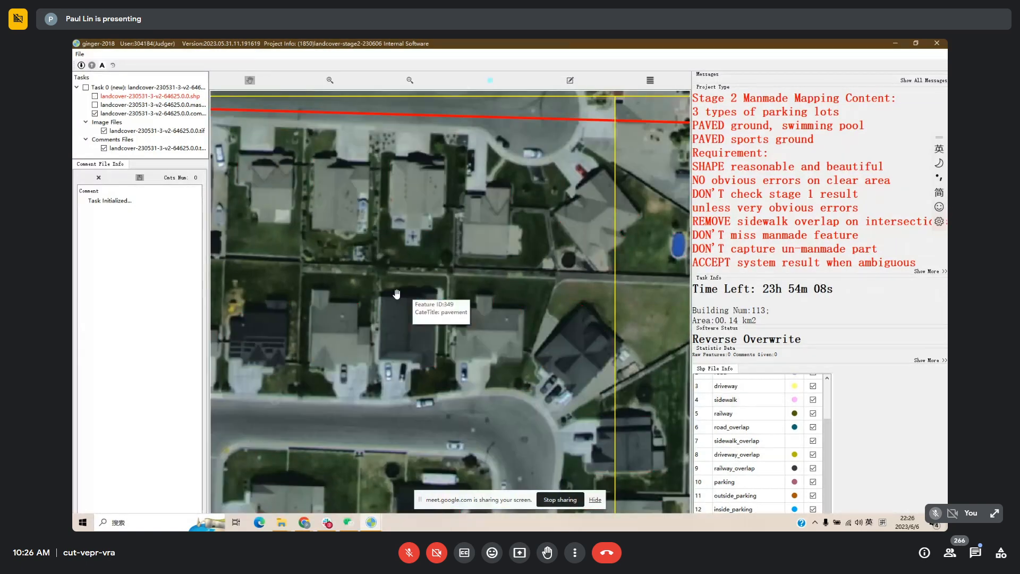
pyautogui.press('space')
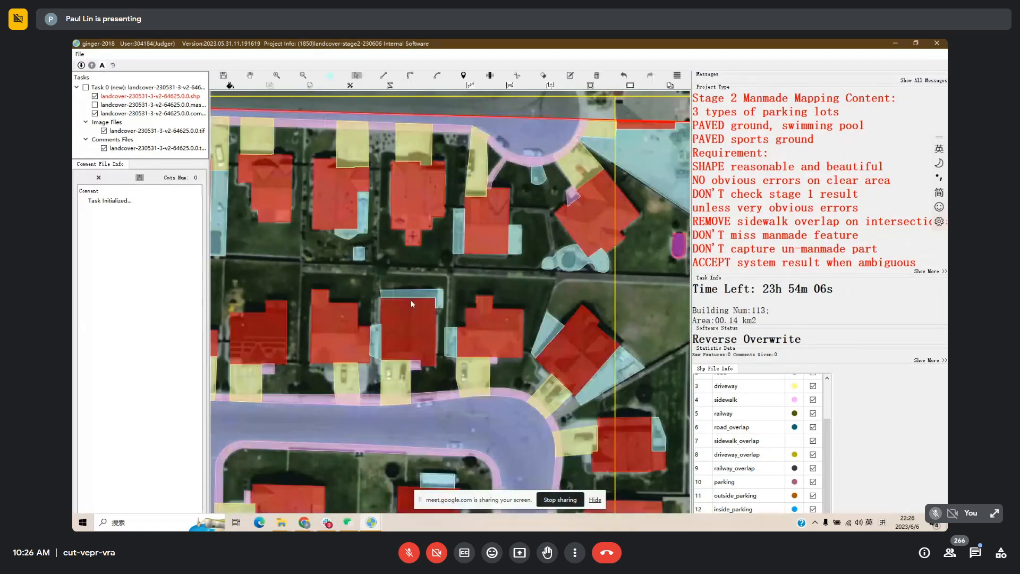
pyautogui.press('space')
pyautogui.press('space')
pyautogui.moveTo(362, 411); pyautogui.dragTo(390, 298)
pyautogui.press('space')
pyautogui.press('space')
pyautogui.scroll(1, 390, 298)
# Fill the missing pavement area on the west side of the driveway at the second house west of the angled corner house's neighbour.
pyautogui.press('s')
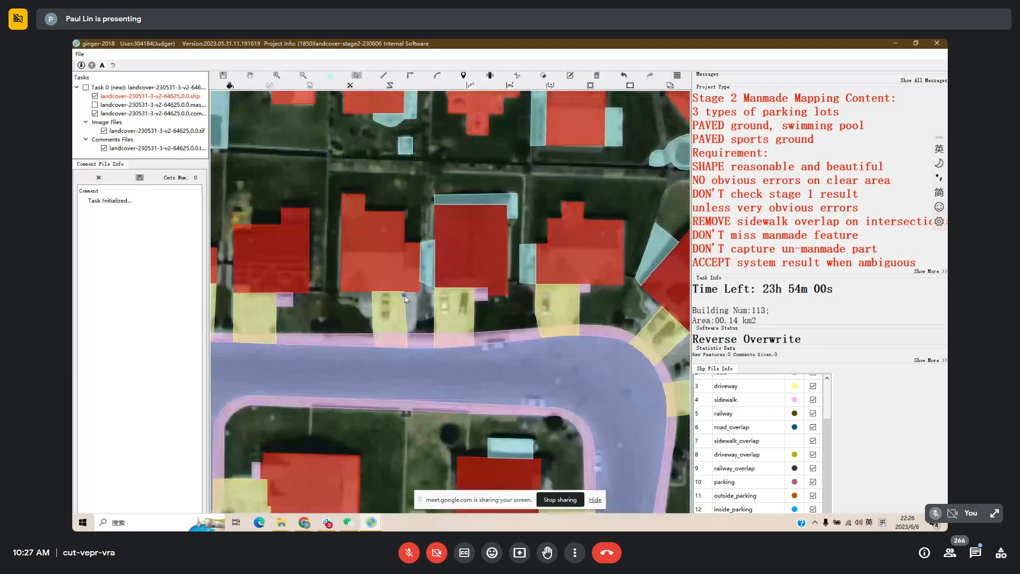
pyautogui.press('f')
pyautogui.click(341, 292)
pyautogui.click(355, 304)
pyautogui.click(362, 310)
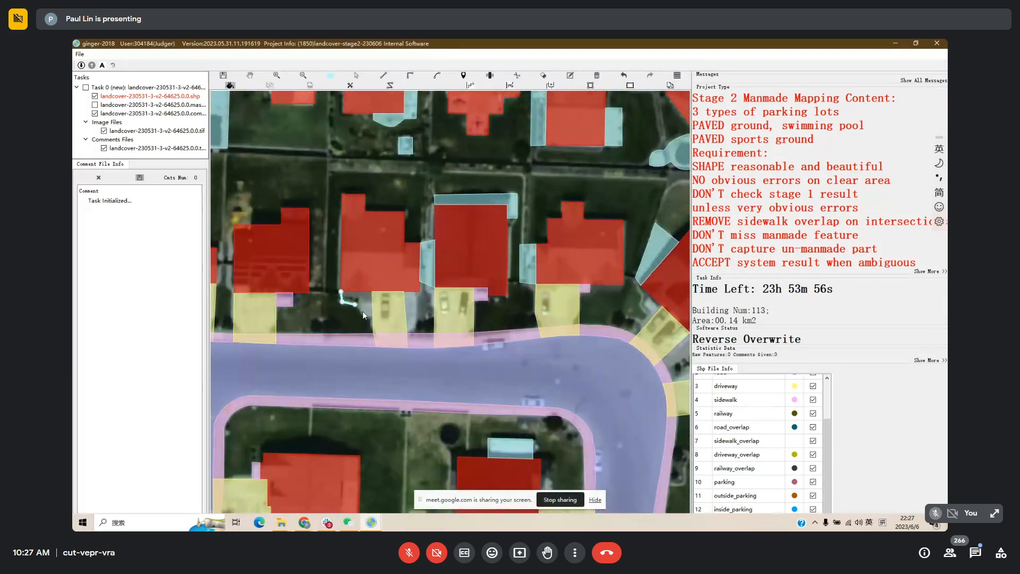
pyautogui.click(365, 315)
pyautogui.click(367, 318)
pyautogui.click(373, 321)
pyautogui.click(383, 323)
# Fill the paved strip between that driveway and the next driveway to the east with pavement, down to the sidewalk.
pyautogui.doubleClick(416, 292)
pyautogui.doubleClick(418, 340)
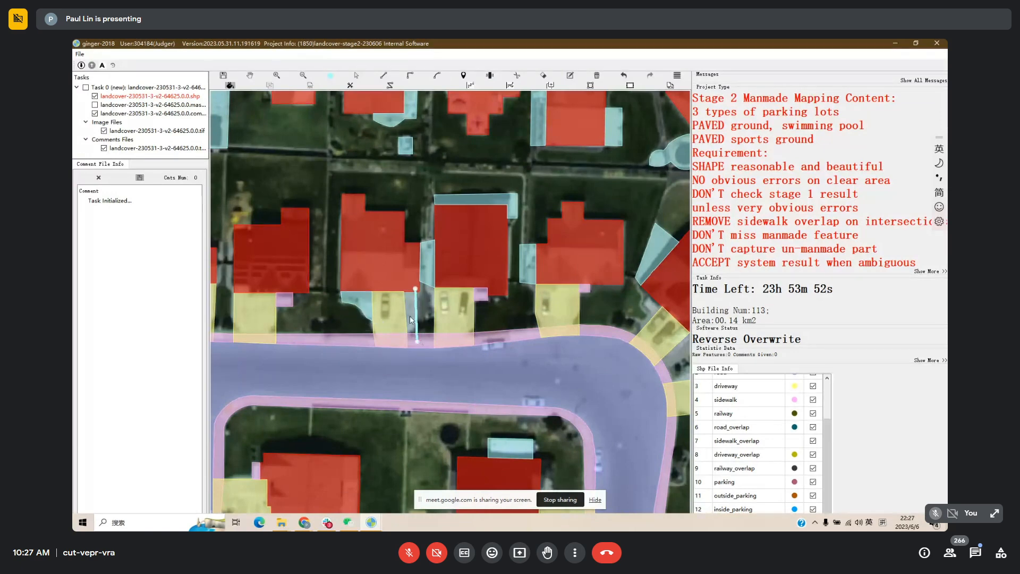
pyautogui.click(413, 324)
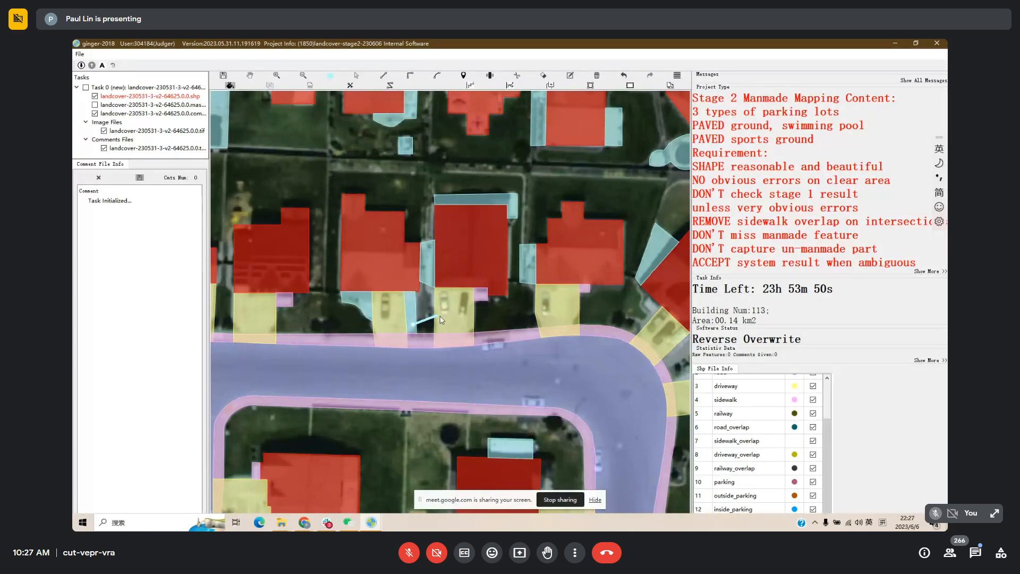
pyautogui.doubleClick(451, 321)
pyautogui.click(426, 310)
pyautogui.moveTo(450, 296); pyautogui.dragTo(406, 305)
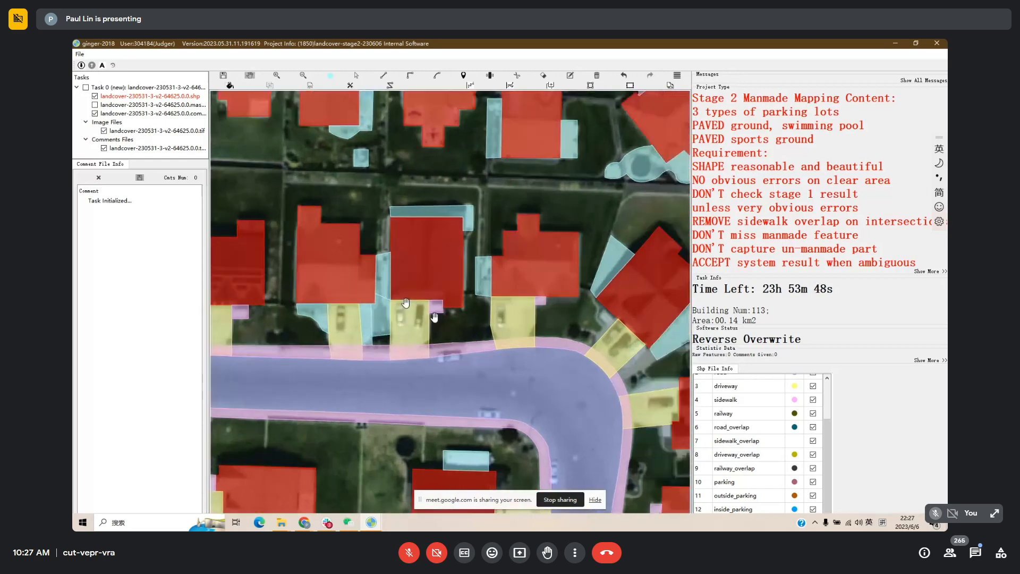
# Fill the gap southeast of the driveway at the angled house on the street bend with pavement, reaching the sidewalk.
pyautogui.press('space')
pyautogui.press('space')
pyautogui.press('space')
pyautogui.moveTo(616, 284); pyautogui.dragTo(470, 285)
pyautogui.press('space')
pyautogui.press('space')
pyautogui.scroll(-2, 469, 285)
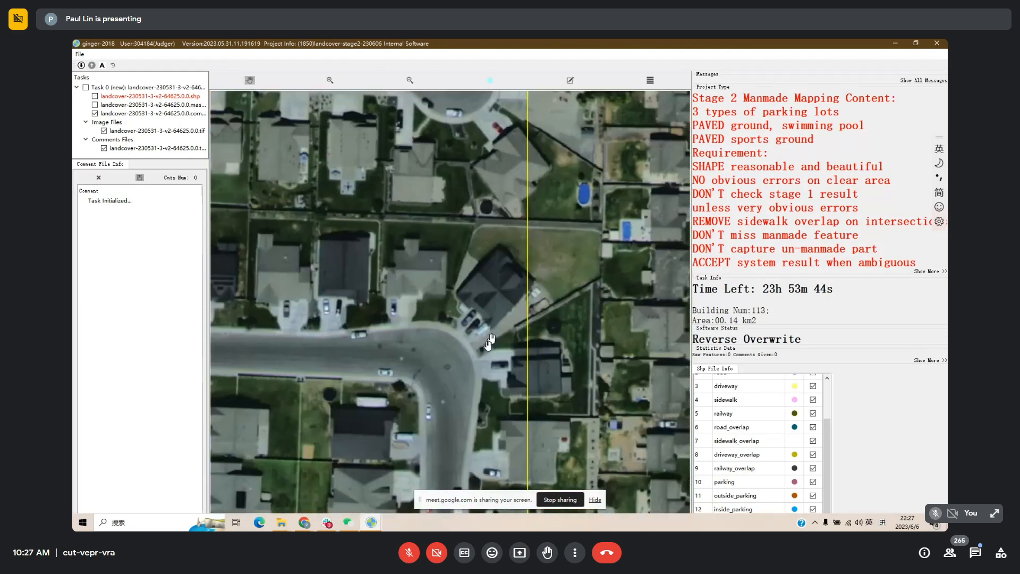
pyautogui.scroll(1, 488, 345)
pyautogui.press('space')
pyautogui.scroll(1, 488, 346)
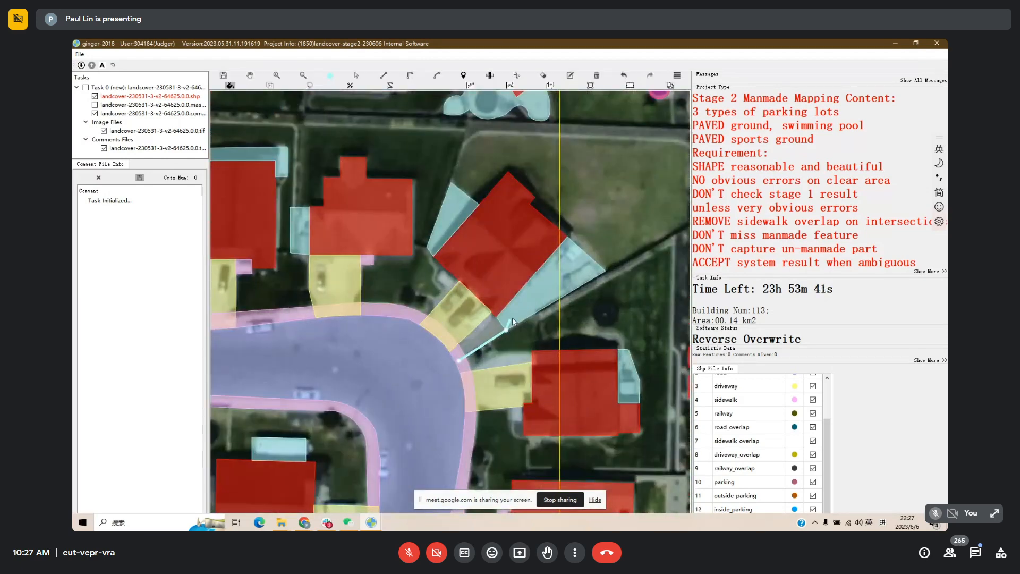
pyautogui.click(512, 323)
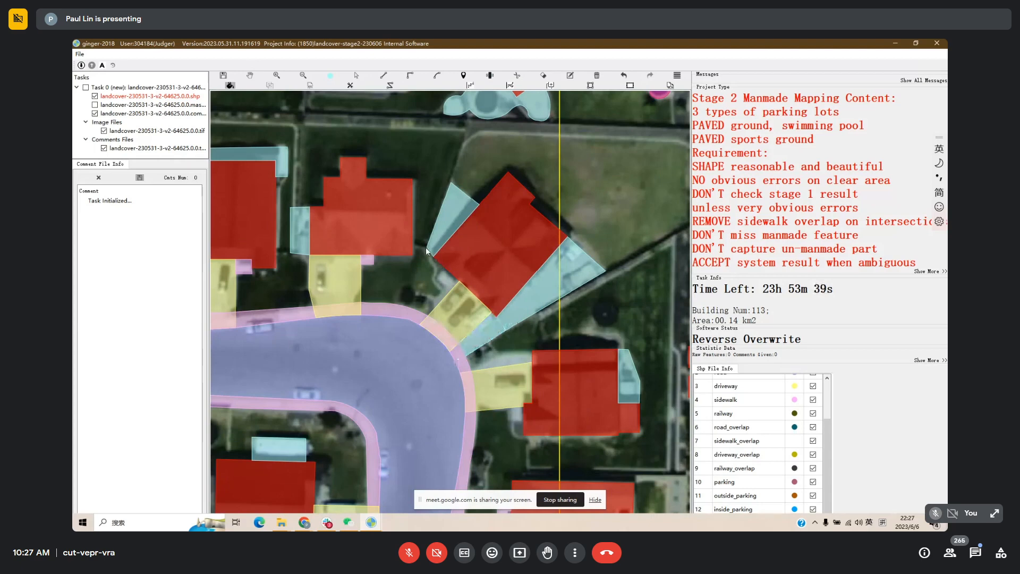
# Extend the pavement west of the angled house on the bend along its southwestern wall toward the driveway and sidewalk.
pyautogui.click(427, 247)
pyautogui.click(423, 256)
pyautogui.click(434, 269)
pyautogui.click(435, 281)
pyautogui.click(437, 293)
pyautogui.click(418, 323)
# Cut the round pool out of the curved pavement behind the angled house at the cul-de-sac with a circular outline.
pyautogui.scroll(-2, 437, 289)
pyautogui.press('space')
pyautogui.moveTo(454, 244); pyautogui.dragTo(474, 290)
pyautogui.scroll(1, 464, 294)
pyautogui.scroll(1, 473, 273)
pyautogui.press('space')
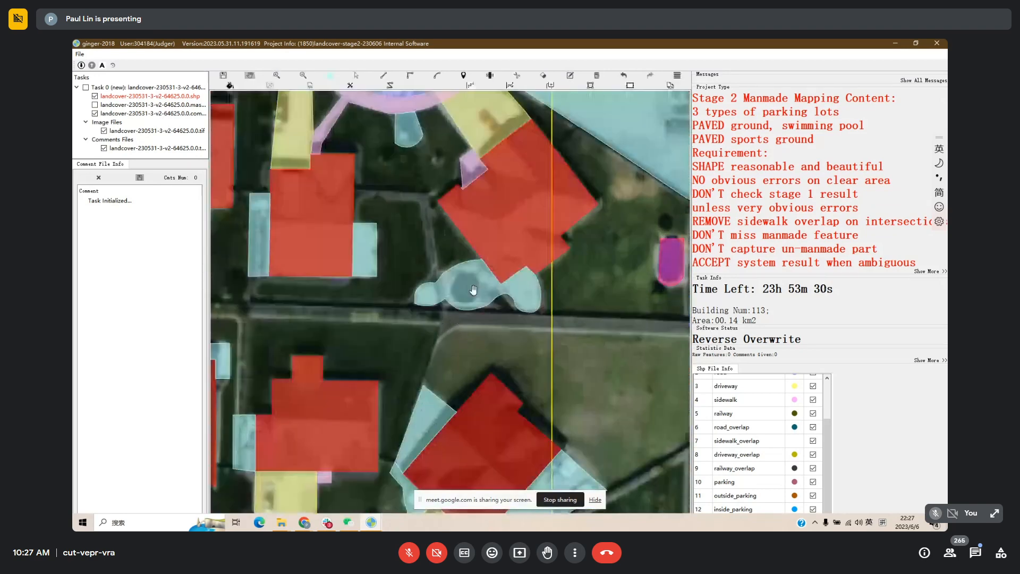
pyautogui.scroll(1, 474, 289)
pyautogui.press('space')
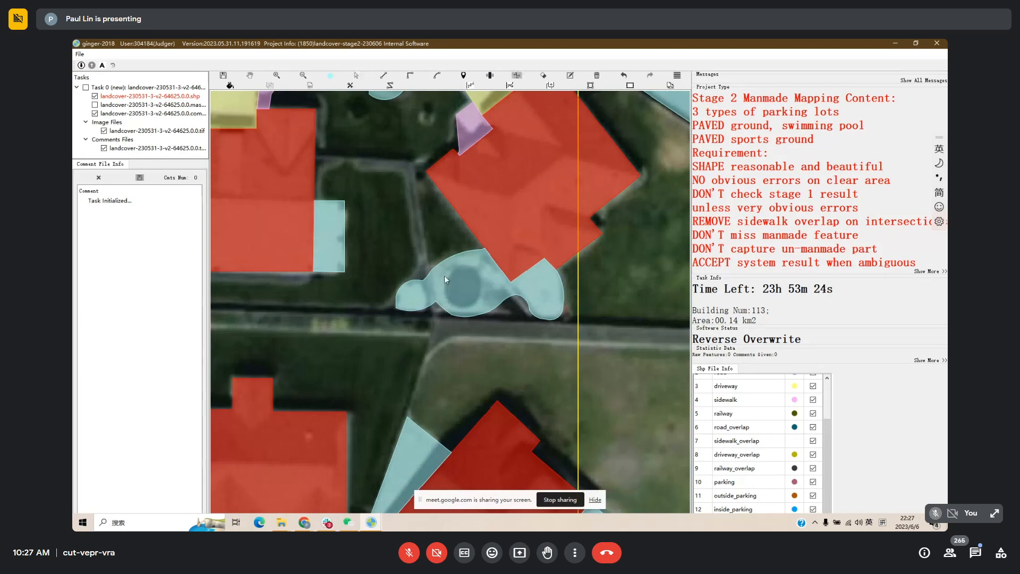
pyautogui.click(455, 267)
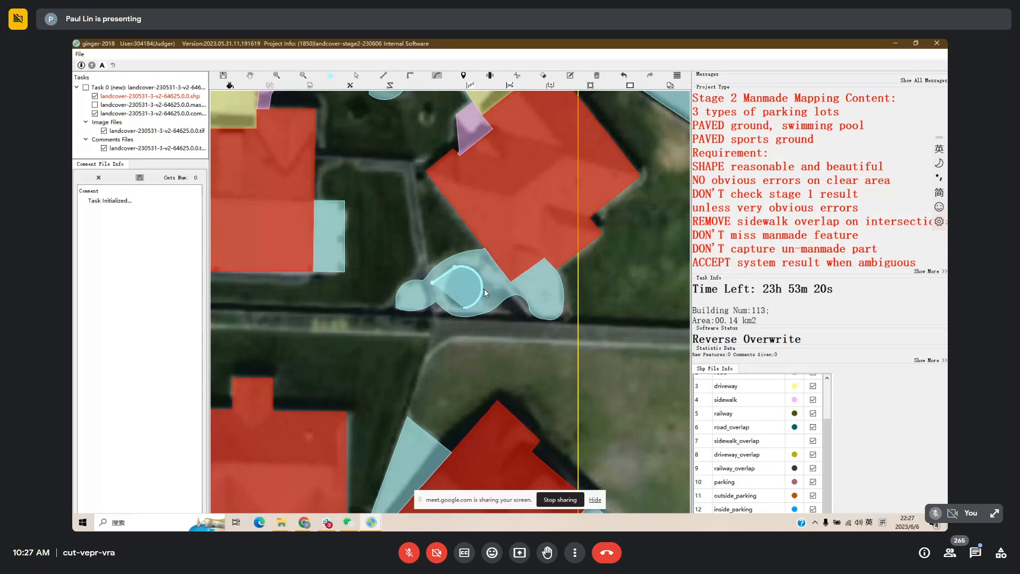
pyautogui.click(483, 289)
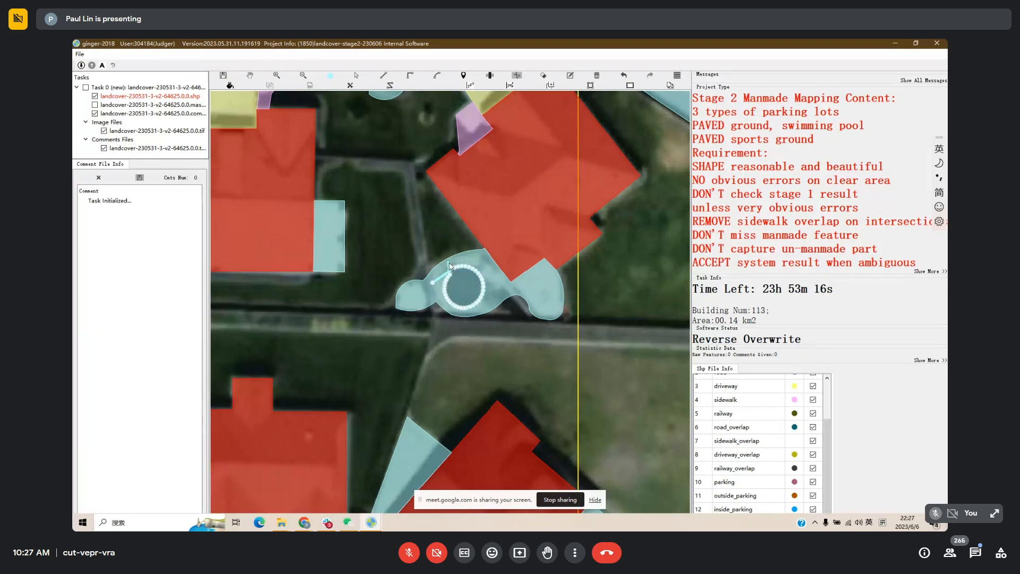
pyautogui.rightClick(449, 263)
# Reclassify the round cut-out in the curved pavement as swimming_pool.
pyautogui.click(461, 280)
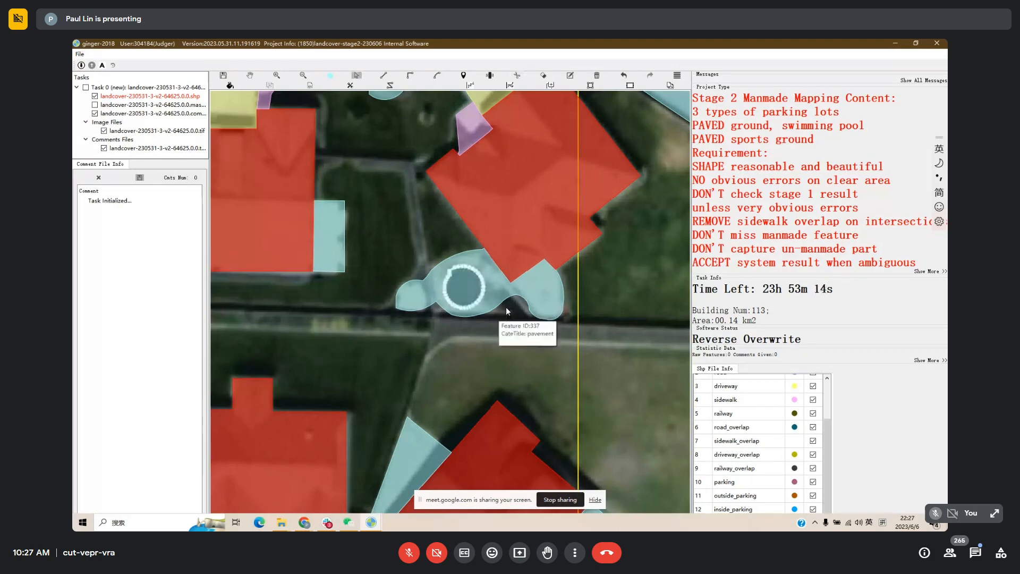
pyautogui.scroll(-2, 721, 410)
pyautogui.click(736, 470)
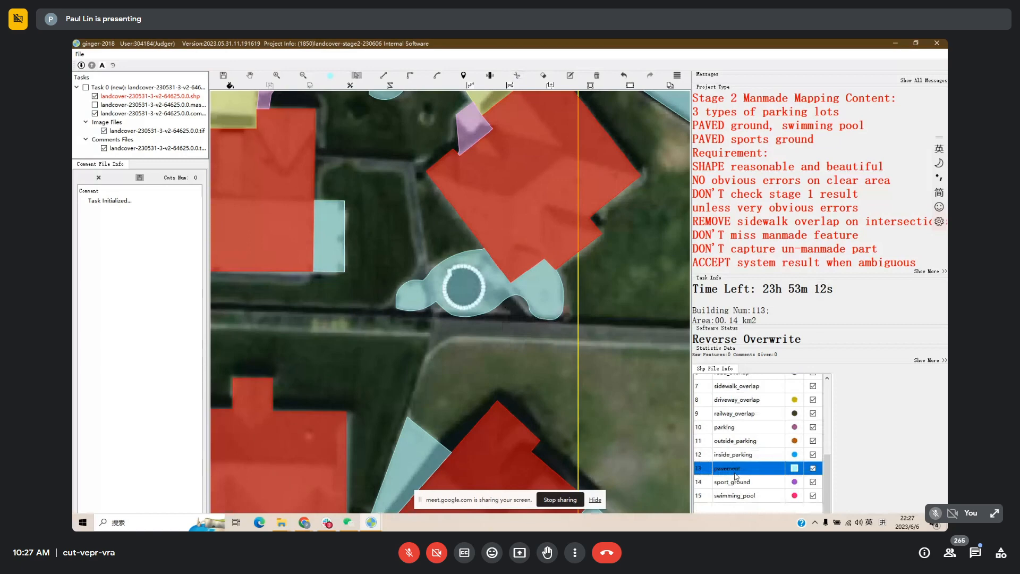
pyautogui.click(736, 496)
pyautogui.moveTo(455, 245); pyautogui.dragTo(440, 268)
pyautogui.scroll(-1, 447, 309)
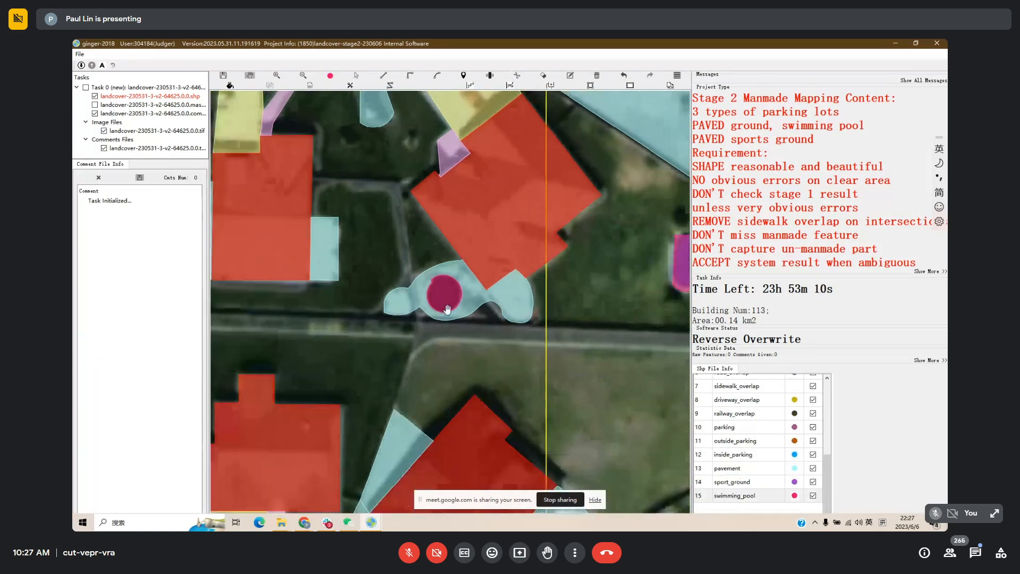
# Reshape the uneven northwestern edge of the round swimming pool into a smooth arc.
pyautogui.scroll(3, 448, 309)
pyautogui.press('Escape')
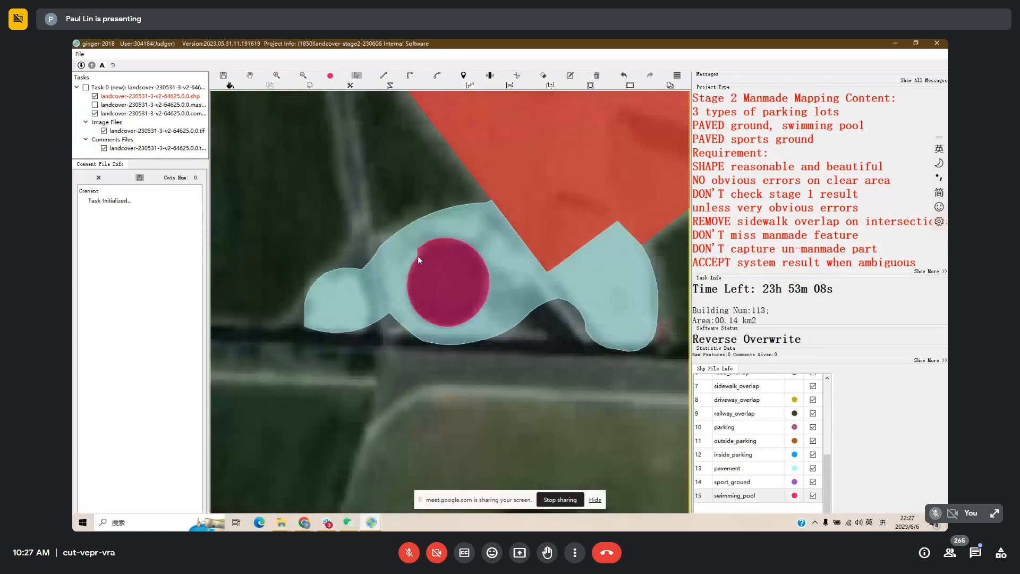
pyautogui.press('c')
pyautogui.click(418, 250)
pyautogui.press('a')
pyautogui.click(408, 274)
pyautogui.rightClick(418, 261)
pyautogui.click(460, 281)
pyautogui.scroll(-1, 468, 319)
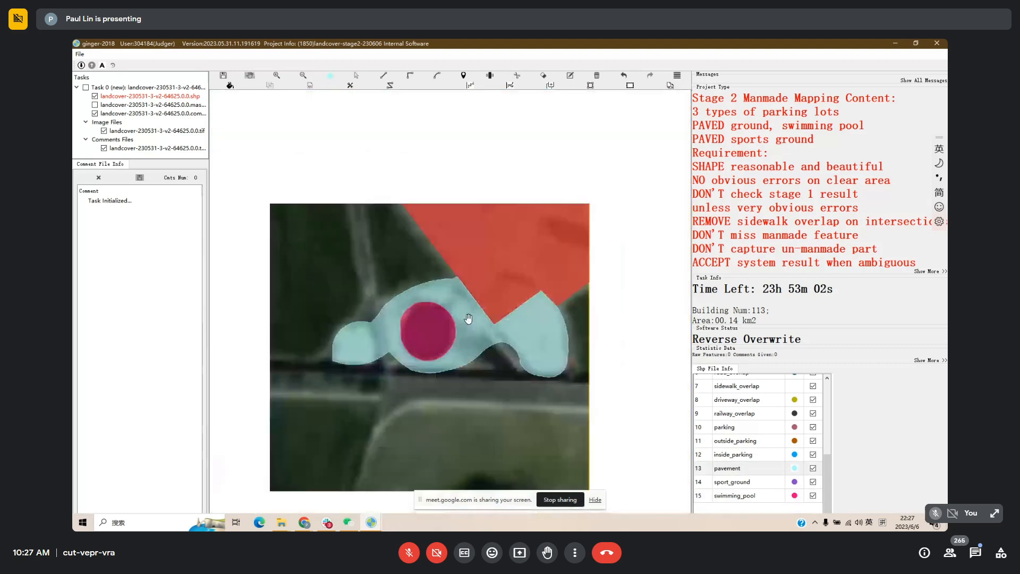
# Reclassify the small sidewalk patch beside the driveway of the angled cul-de-sac house as pavement.
pyautogui.scroll(-3, 468, 319)
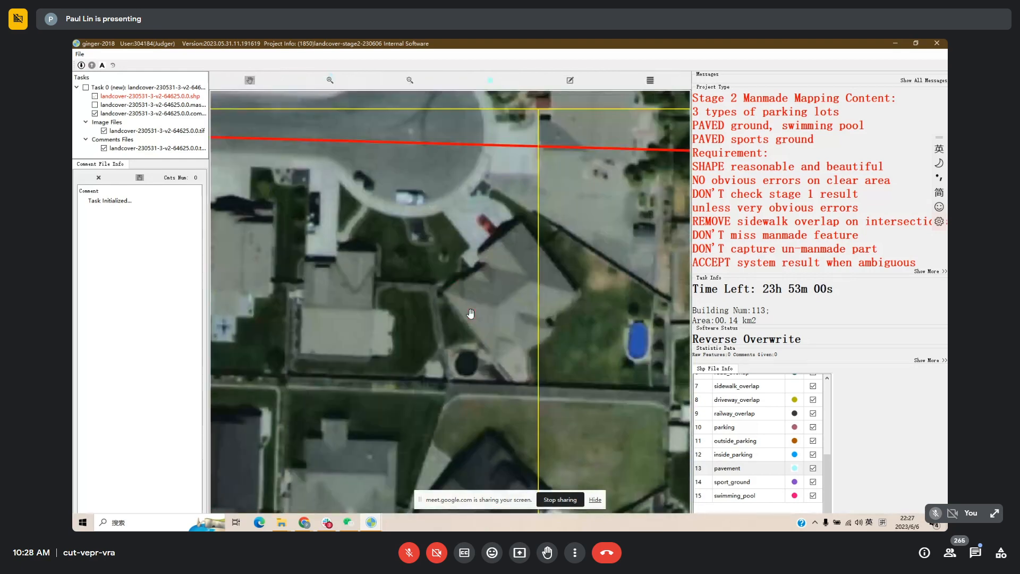
pyautogui.scroll(3, 470, 291)
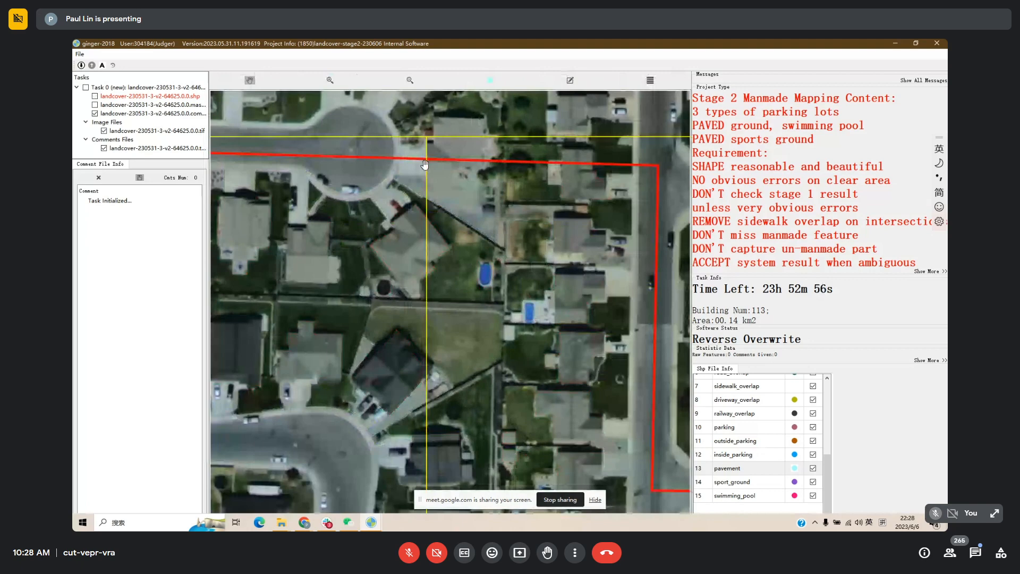
pyautogui.scroll(2, 407, 181)
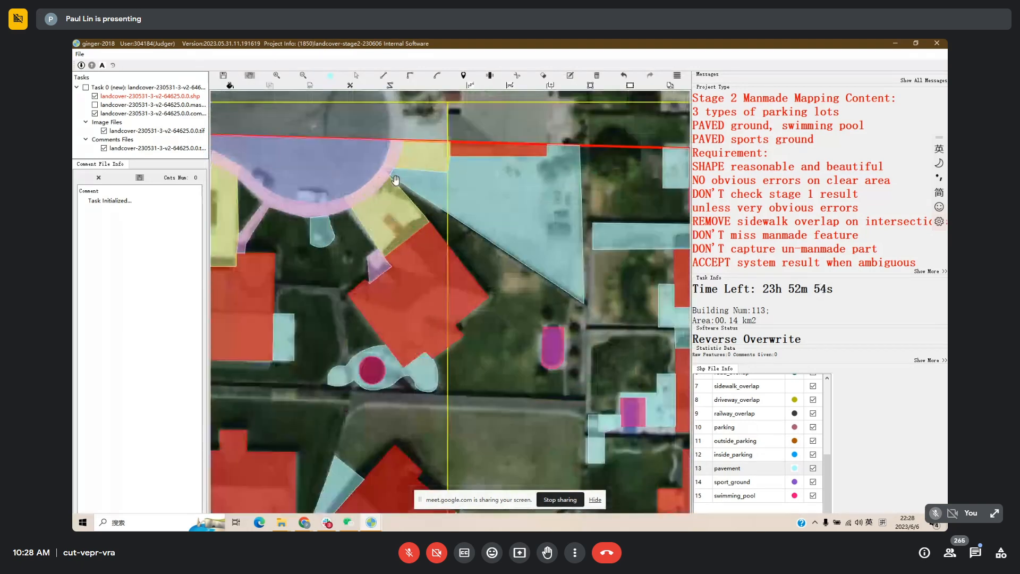
pyautogui.scroll(1, 396, 180)
pyautogui.press('Escape')
pyautogui.click(387, 169)
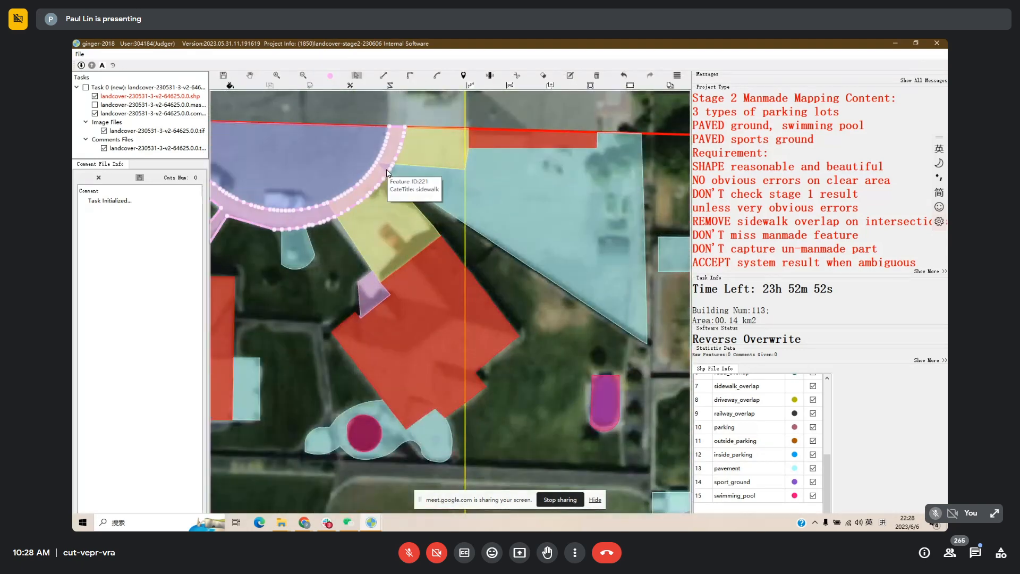
pyautogui.click(372, 299)
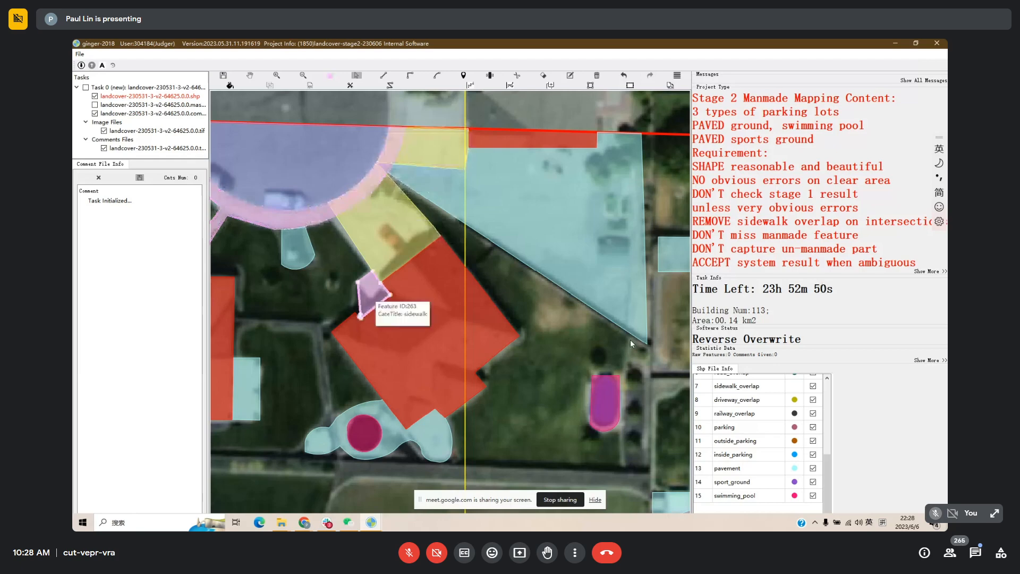
pyautogui.click(762, 471)
pyautogui.moveTo(501, 298); pyautogui.dragTo(429, 293)
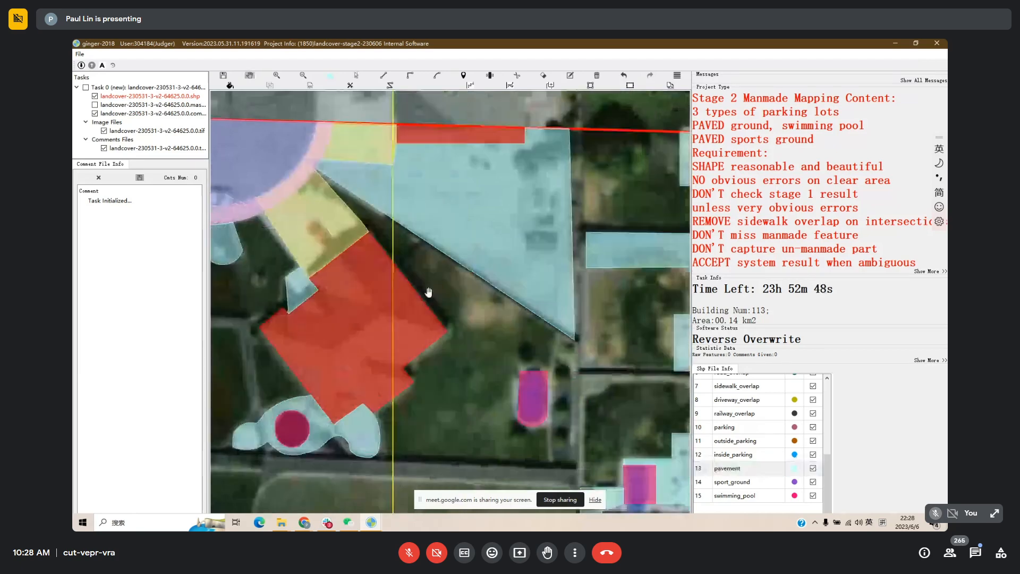
# Check the row of houses along the eastern boundary road against the bare imagery.
pyautogui.scroll(-1, 429, 293)
pyautogui.moveTo(534, 351); pyautogui.dragTo(420, 411)
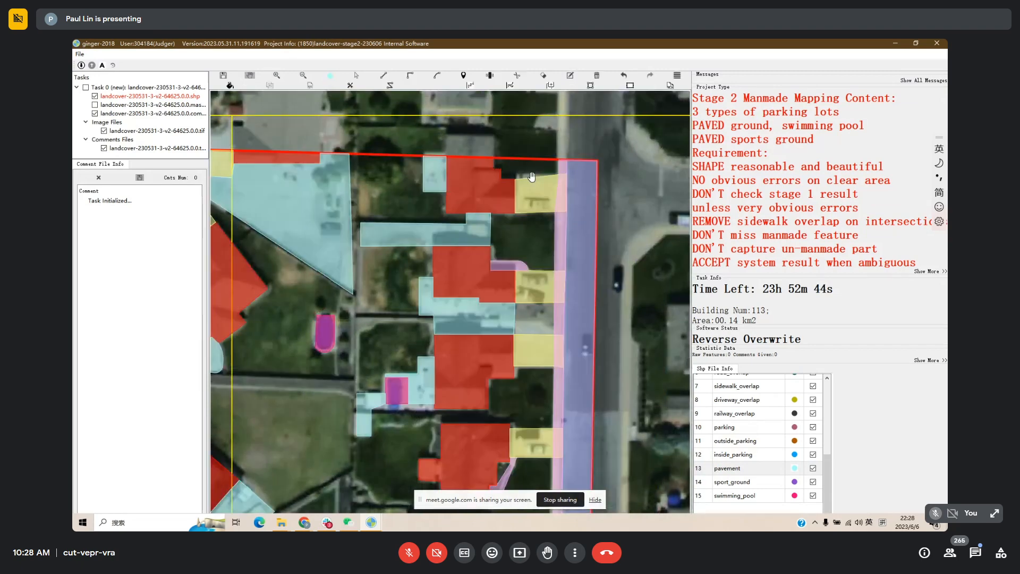
pyautogui.moveTo(532, 177); pyautogui.dragTo(532, 97)
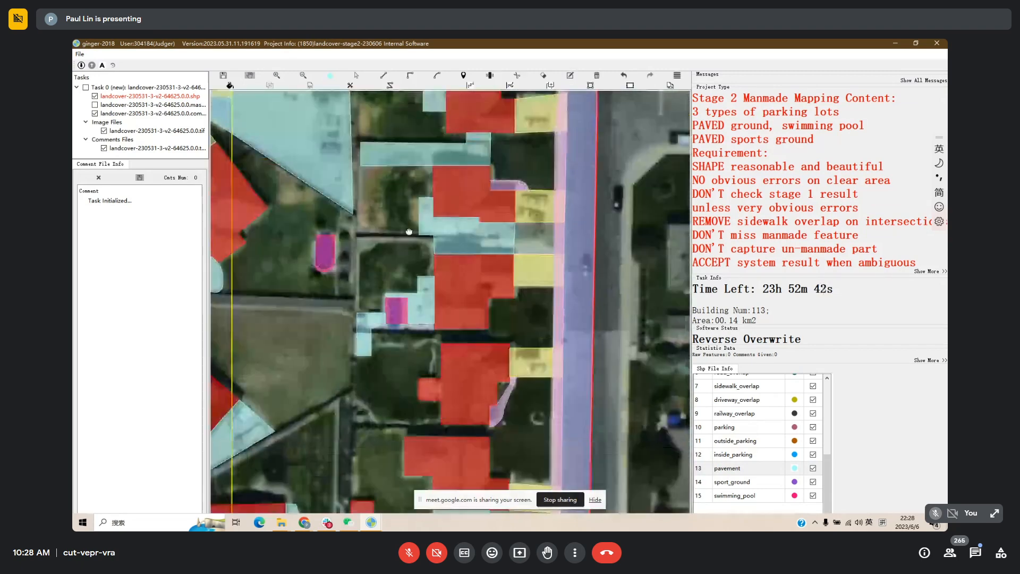
pyautogui.moveTo(409, 232); pyautogui.dragTo(521, 175)
pyautogui.press('space')
pyautogui.moveTo(539, 213); pyautogui.dragTo(544, 191)
pyautogui.press('space')
pyautogui.press('space')
# Fill part of the gap between the second and third driveways of the eastern house row with pavement.
pyautogui.press('Escape')
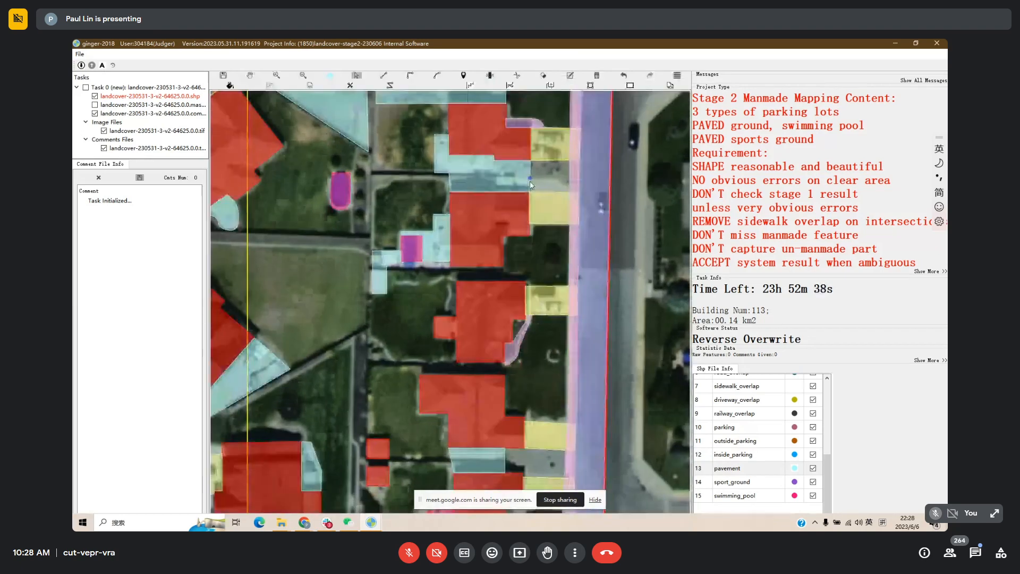
pyautogui.press('f')
pyautogui.click(530, 181)
pyautogui.click(557, 180)
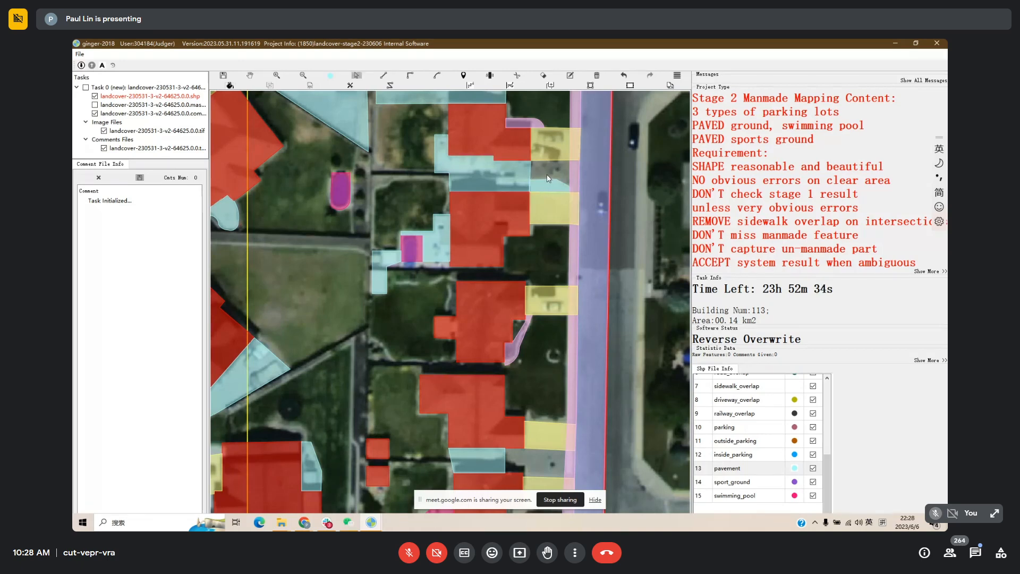
pyautogui.press('space')
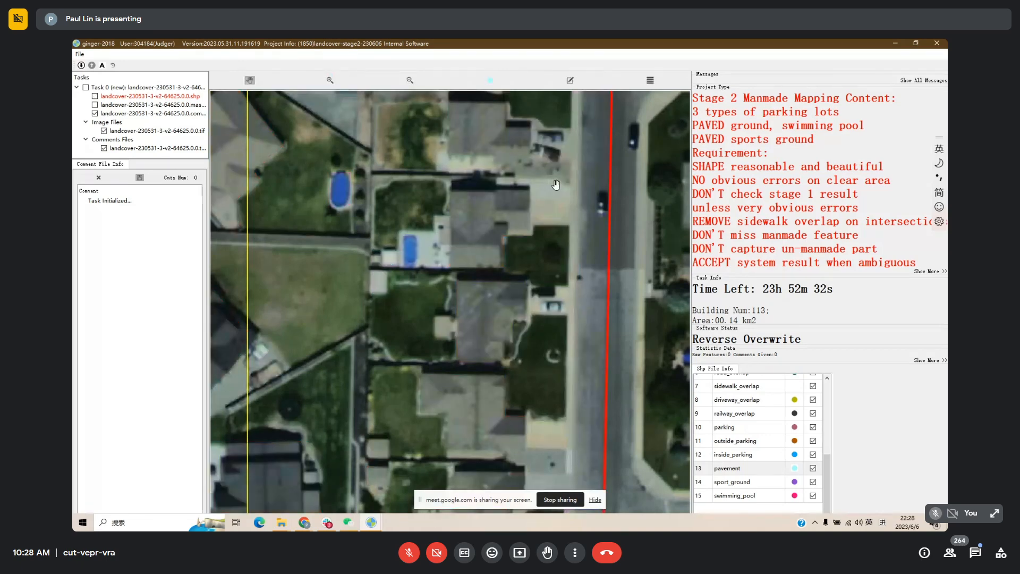
pyautogui.press('space')
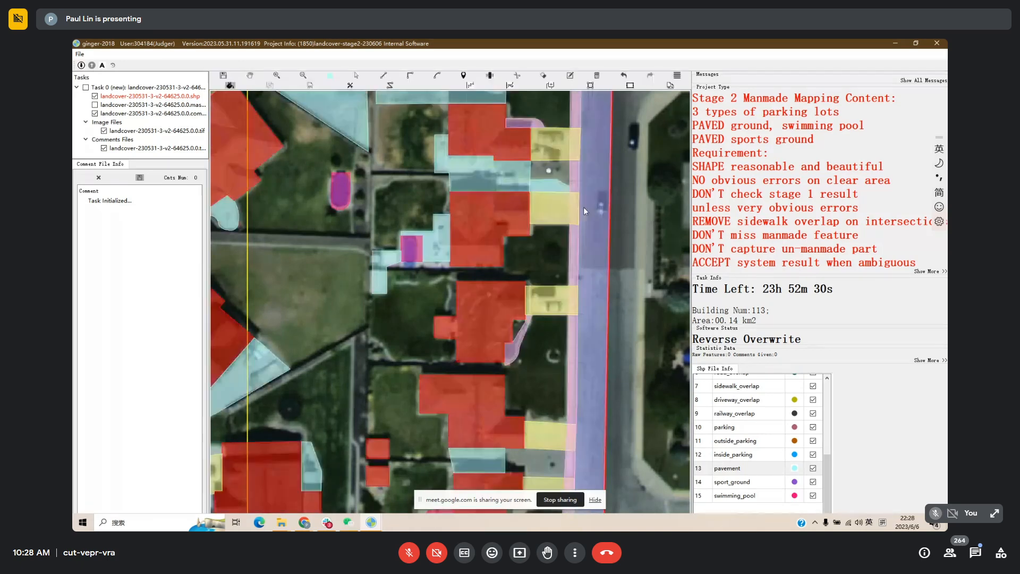
# Add pavement along the southern edge of the rectangular pool's patio up to the house in the eastern row.
pyautogui.moveTo(470, 199); pyautogui.dragTo(488, 178)
pyautogui.moveTo(455, 274); pyautogui.dragTo(457, 215)
pyautogui.press('space')
pyautogui.press('space')
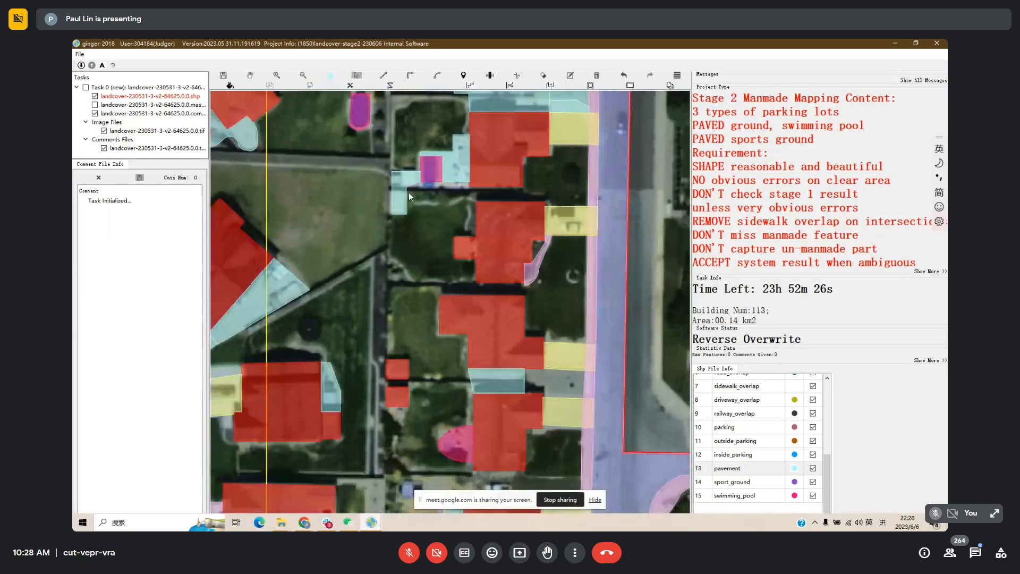
pyautogui.click(405, 190)
pyautogui.click(470, 192)
pyautogui.doubleClick(488, 176)
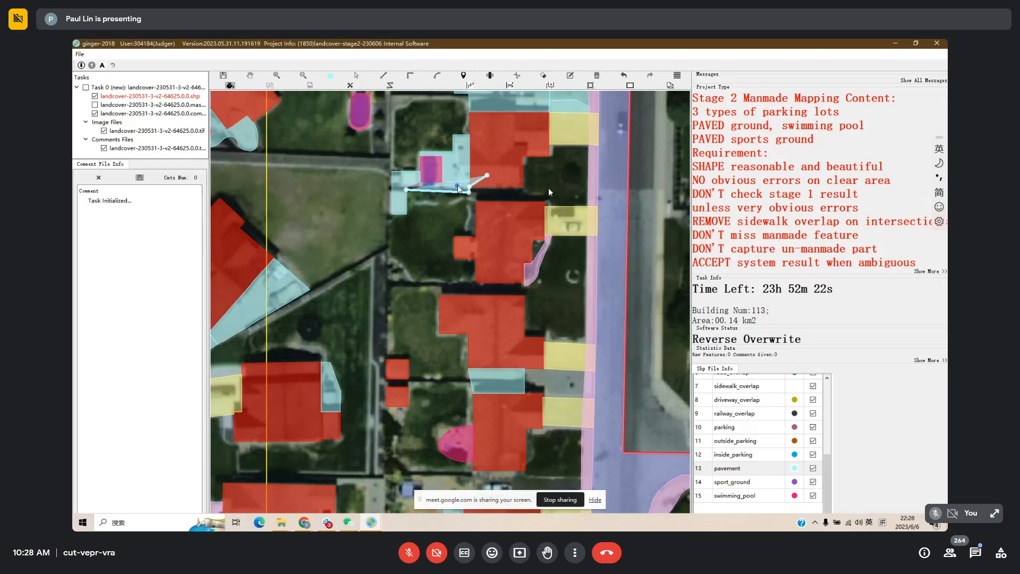
# Fill the gap between the two adjacent driveways north of the house with the semicircular pool patch with pavement.
pyautogui.moveTo(547, 186); pyautogui.dragTo(546, 154)
pyautogui.press('s')
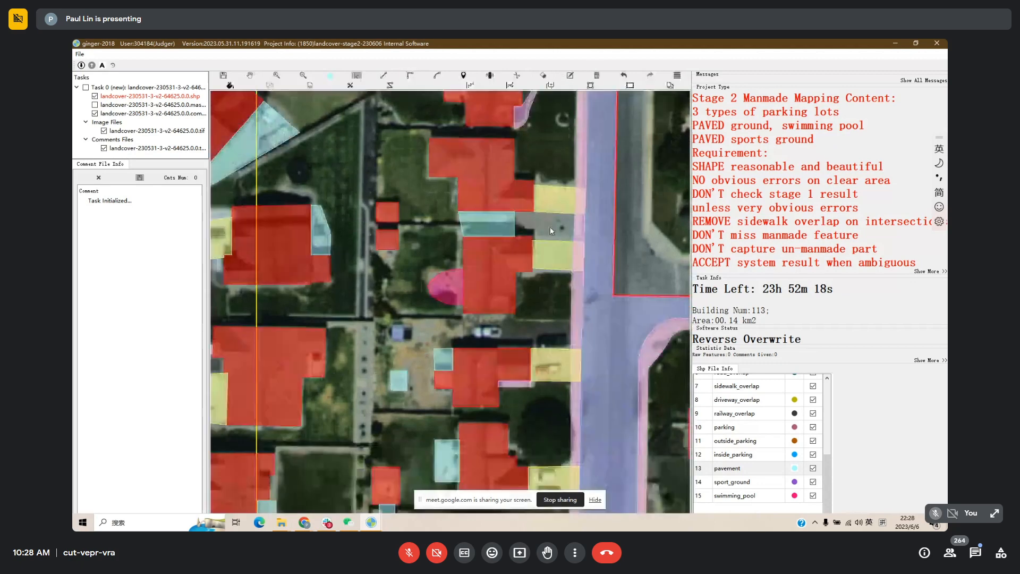
pyautogui.click(550, 231)
pyautogui.press('space')
# Reclassify the semicircular swimming pool patch behind the eastern row house as pavement.
pyautogui.moveTo(554, 271); pyautogui.dragTo(537, 230)
pyautogui.moveTo(453, 212); pyautogui.dragTo(455, 199)
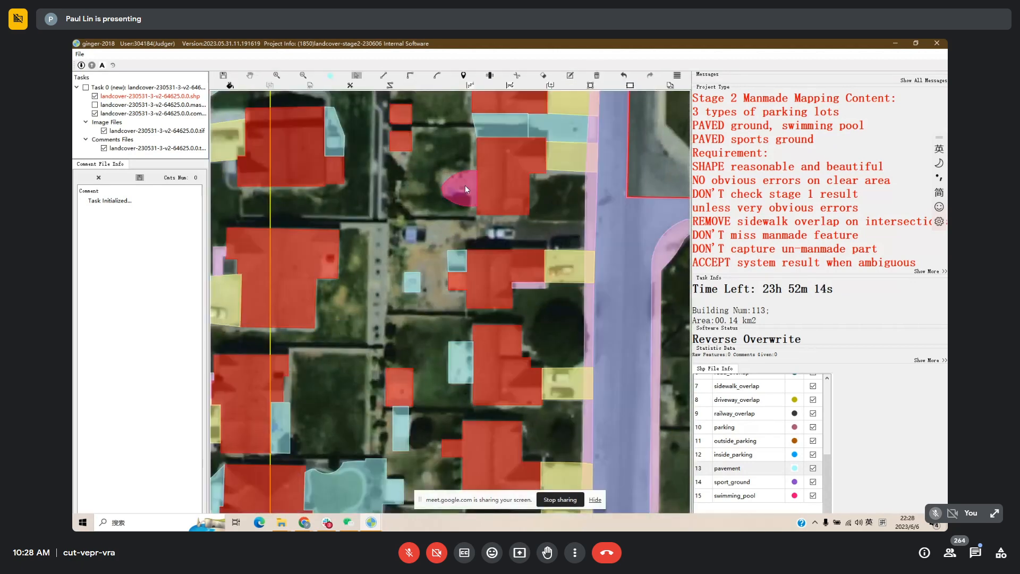
pyautogui.click(740, 468)
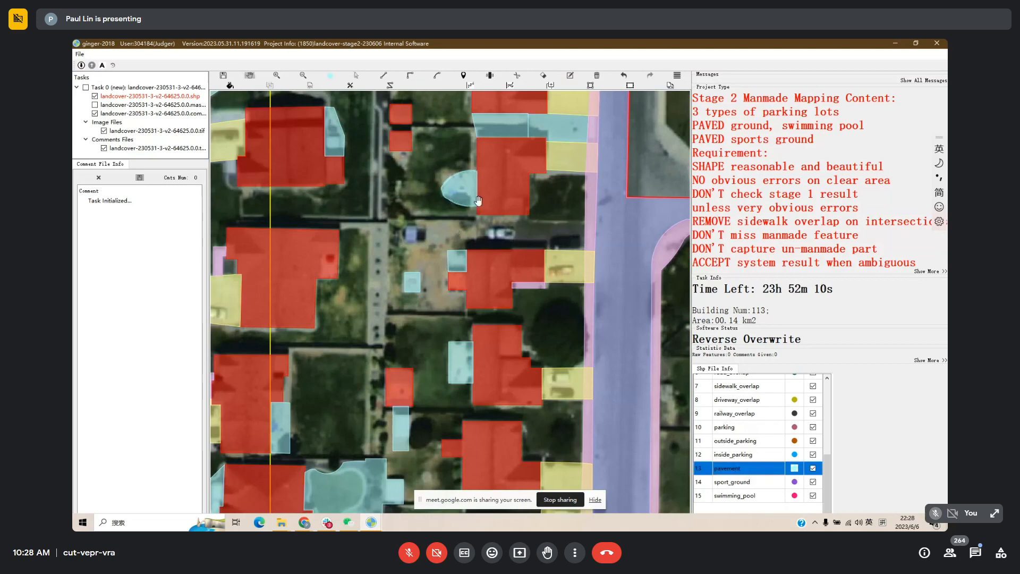
# Square off the semicircular pavement patch behind the house into a rectangle against the building wall.
pyautogui.moveTo(478, 200); pyautogui.dragTo(479, 181)
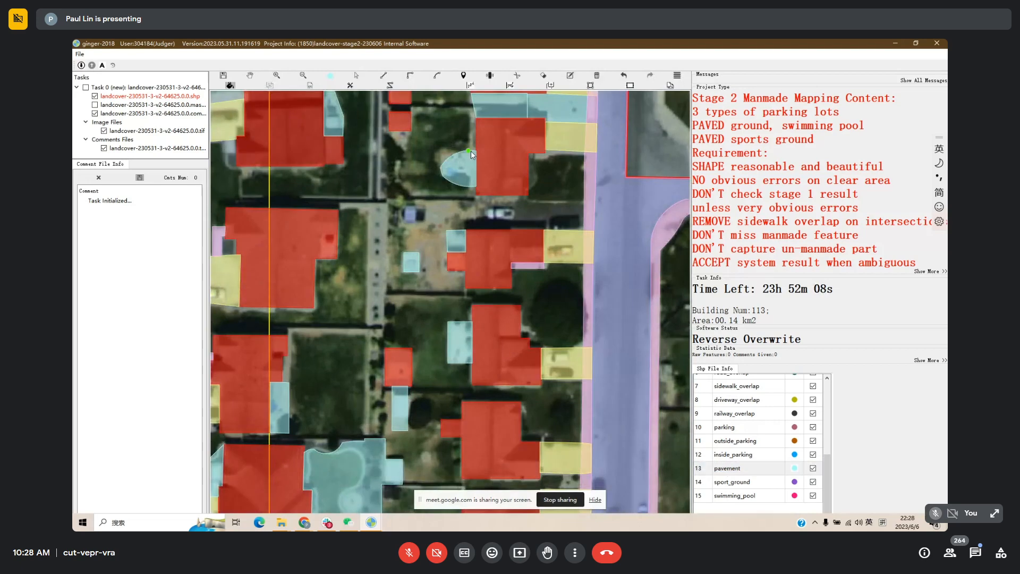
pyautogui.click(453, 156)
pyautogui.click(471, 150)
pyautogui.click(439, 151)
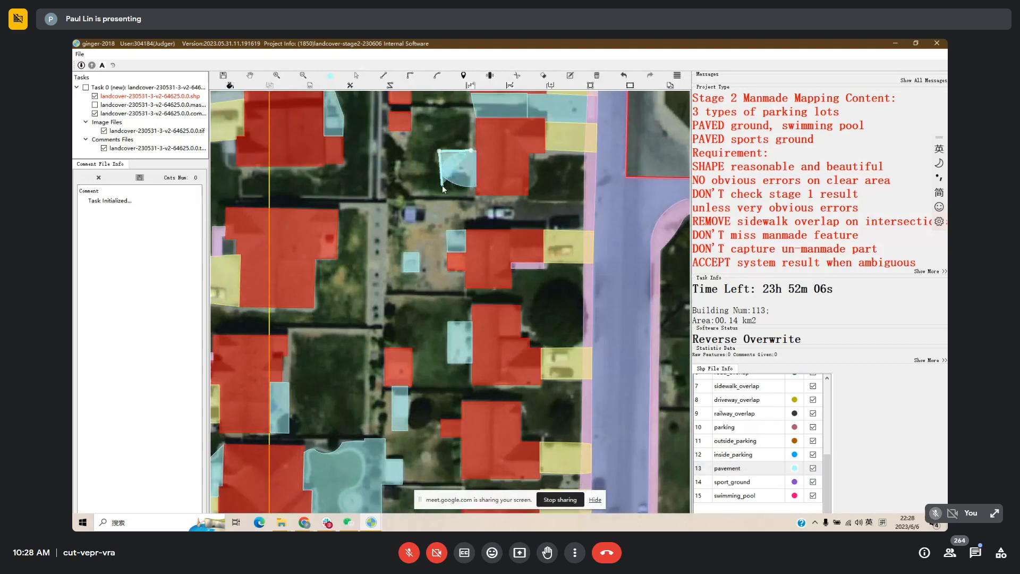
pyautogui.click(439, 186)
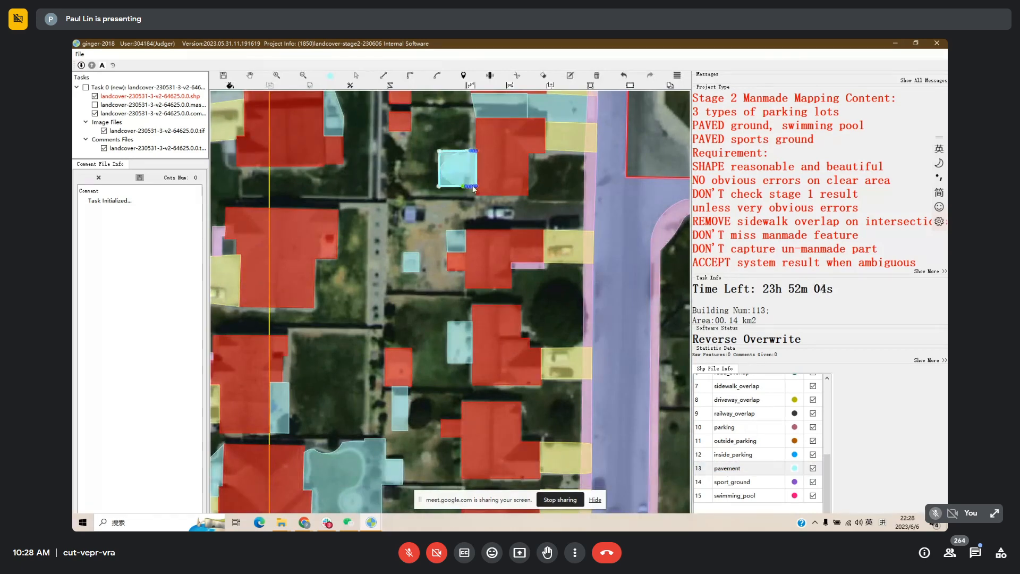
# Fill the strip with the parked car between the two eastern row houses with pavement, from the backyard to the sidewalk.
pyautogui.moveTo(559, 186); pyautogui.dragTo(564, 210)
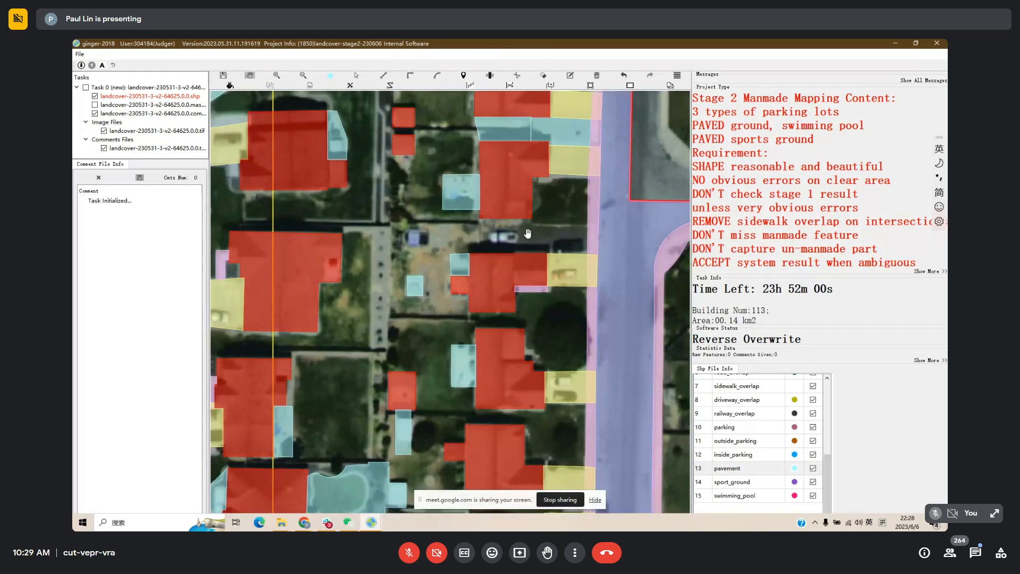
pyautogui.moveTo(528, 233); pyautogui.dragTo(554, 178)
pyautogui.moveTo(483, 269); pyautogui.dragTo(478, 215)
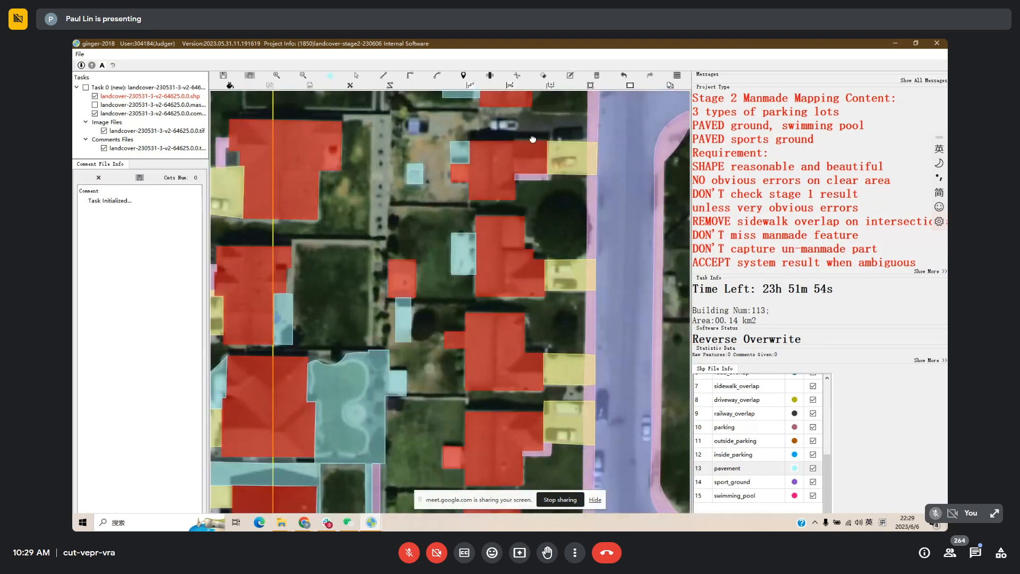
pyautogui.moveTo(533, 139); pyautogui.dragTo(485, 211)
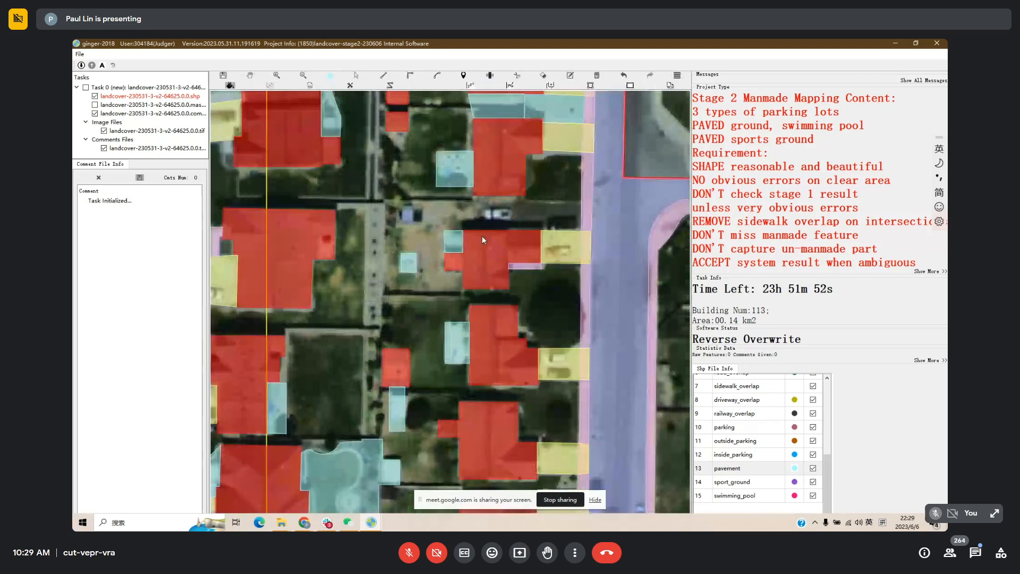
pyautogui.click(481, 236)
pyautogui.click(479, 182)
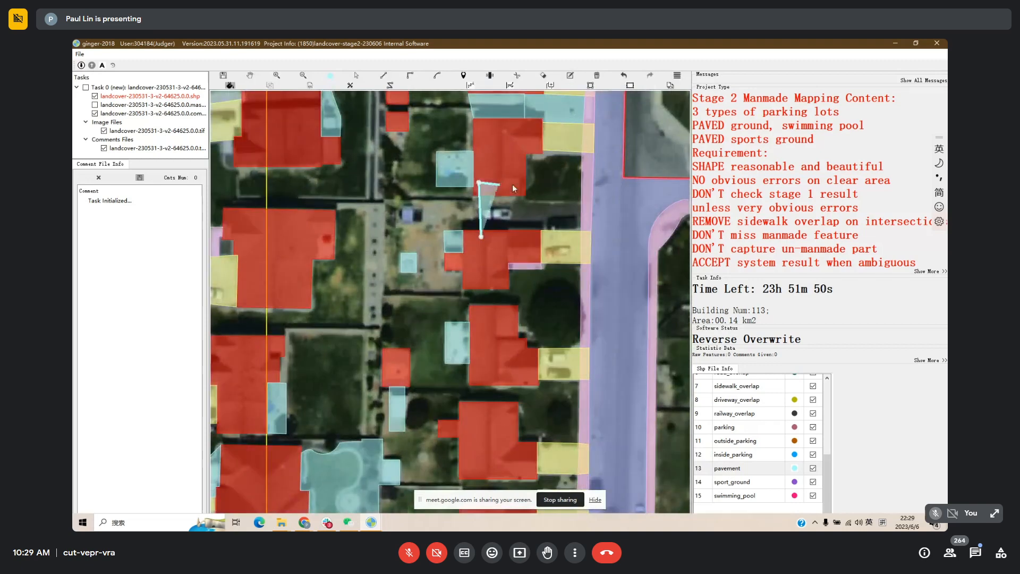
pyautogui.click(519, 182)
pyautogui.click(523, 195)
pyautogui.click(529, 202)
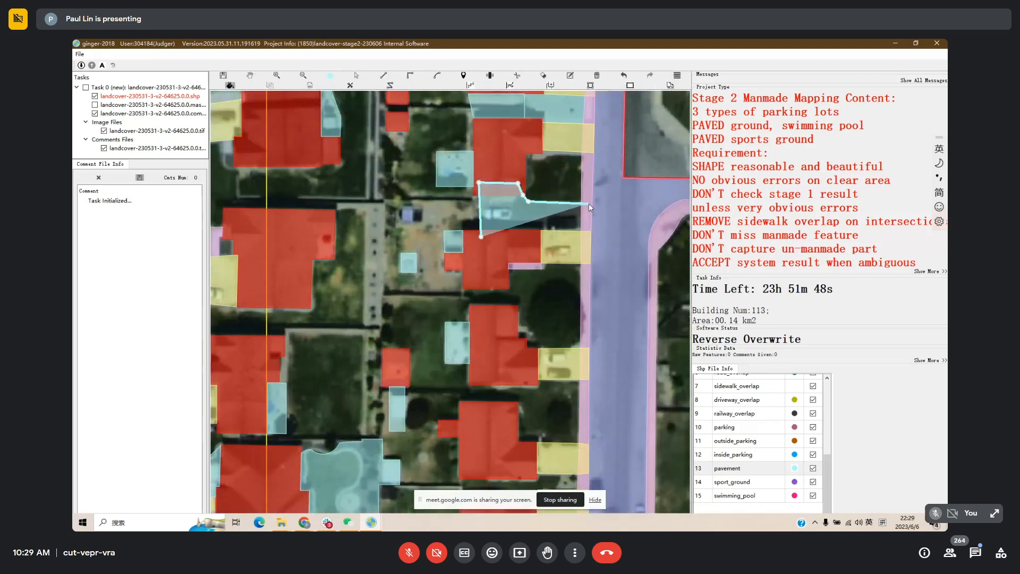
# Check the southern part of the eastern house row and the block beside the cul-de-sac road against the bare imagery.
pyautogui.moveTo(561, 313); pyautogui.dragTo(545, 173)
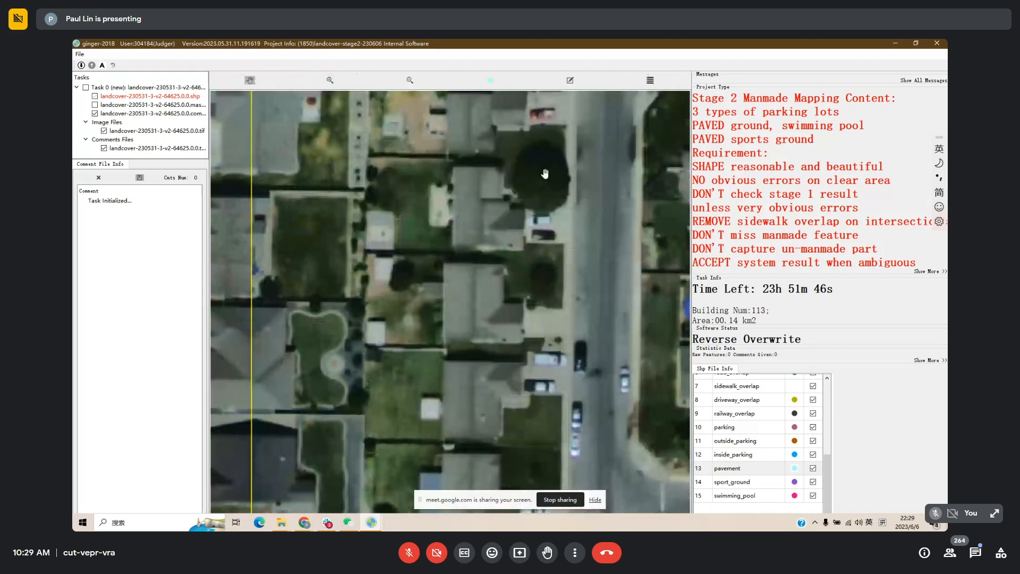
pyautogui.moveTo(514, 302); pyautogui.dragTo(528, 231)
pyautogui.press('space')
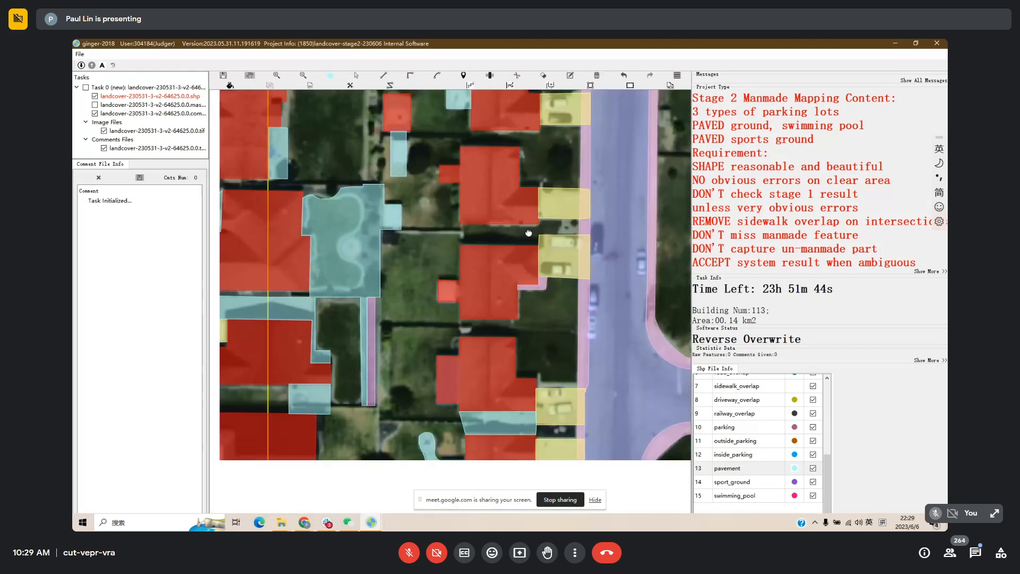
pyautogui.press('space')
pyautogui.moveTo(424, 284); pyautogui.dragTo(435, 244)
pyautogui.press('space')
pyautogui.moveTo(350, 243); pyautogui.dragTo(492, 253)
pyautogui.scroll(-1, 494, 210)
pyautogui.press('space')
pyautogui.press('space')
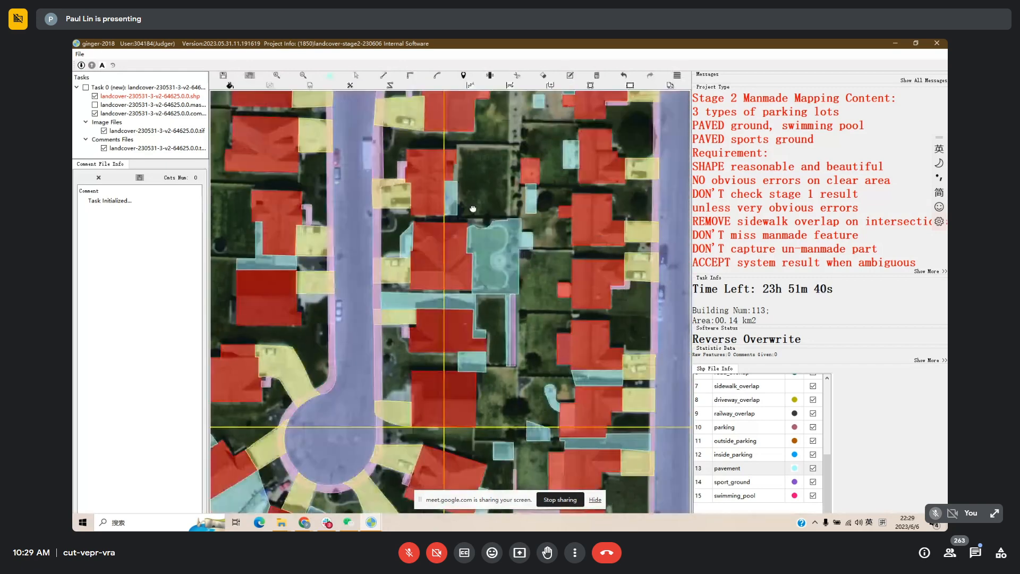
pyautogui.moveTo(473, 209); pyautogui.dragTo(466, 275)
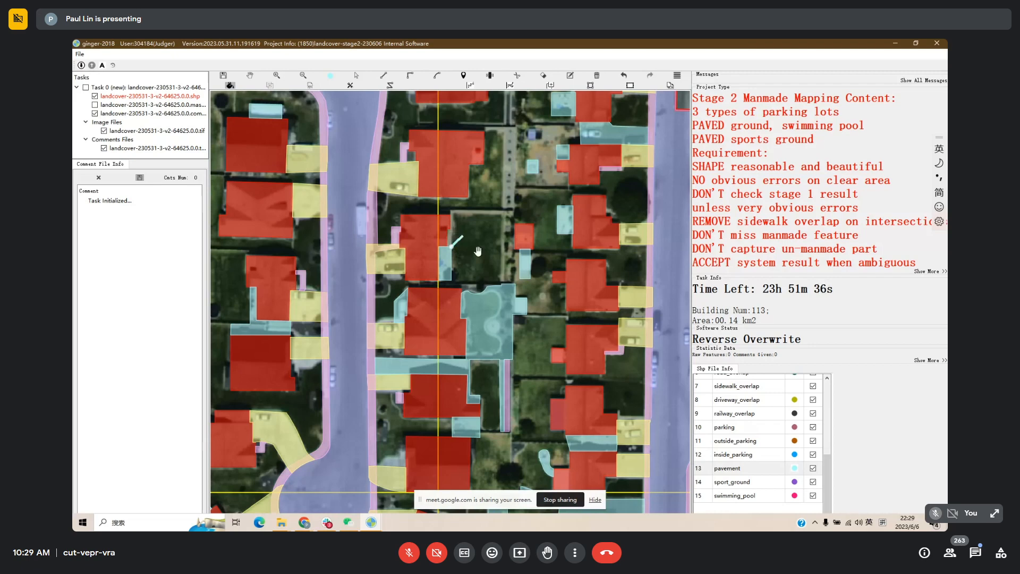
pyautogui.moveTo(483, 161); pyautogui.dragTo(483, 210)
pyautogui.press('space')
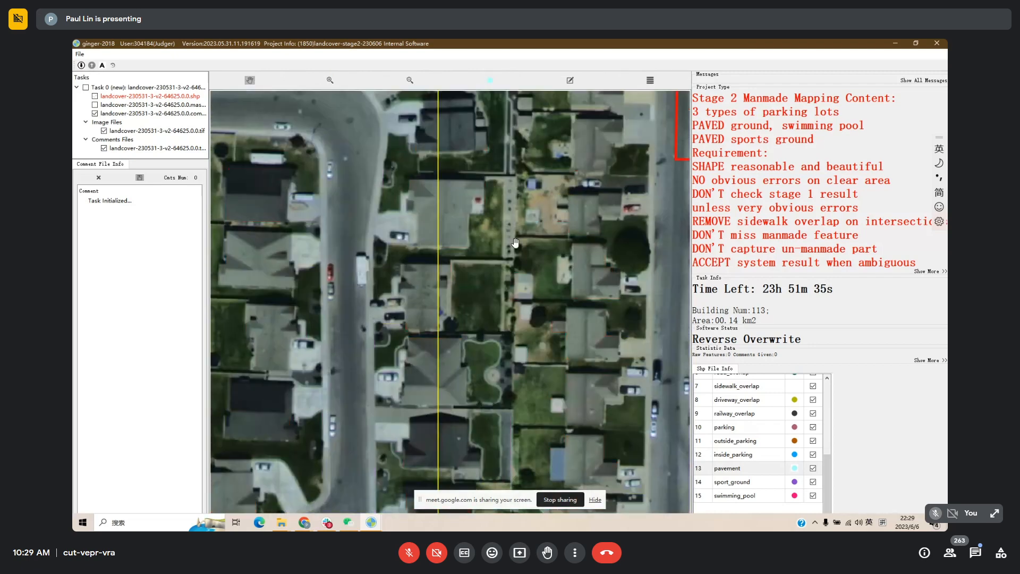
pyautogui.moveTo(515, 243); pyautogui.dragTo(509, 304)
pyautogui.scroll(-2, 510, 304)
pyautogui.moveTo(492, 403); pyautogui.dragTo(472, 280)
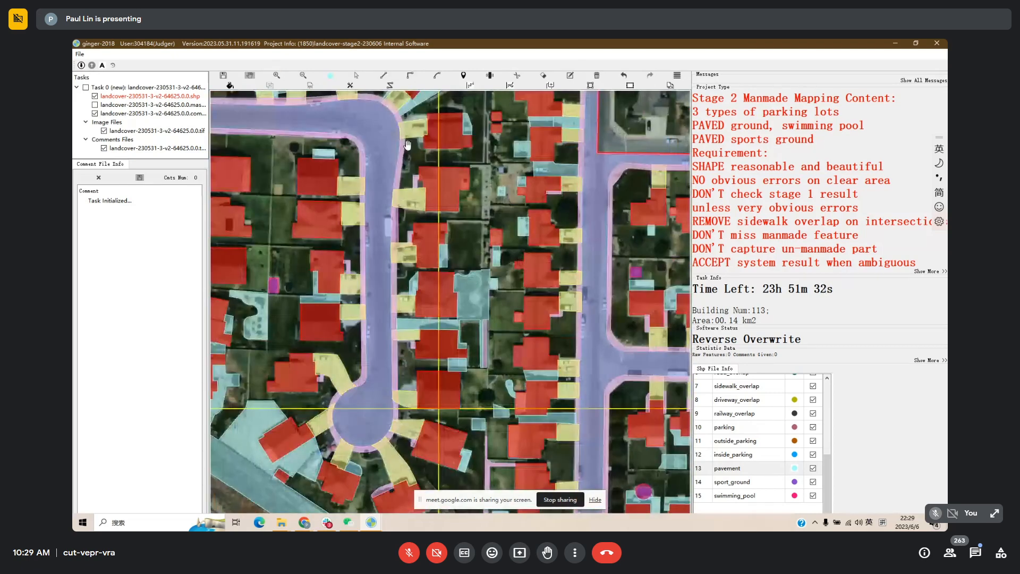
# Fill the wedge along the northern edge of the driveway just below the road bend and merge it into the driveway.
pyautogui.scroll(3, 407, 125)
pyautogui.moveTo(406, 121); pyautogui.dragTo(417, 207)
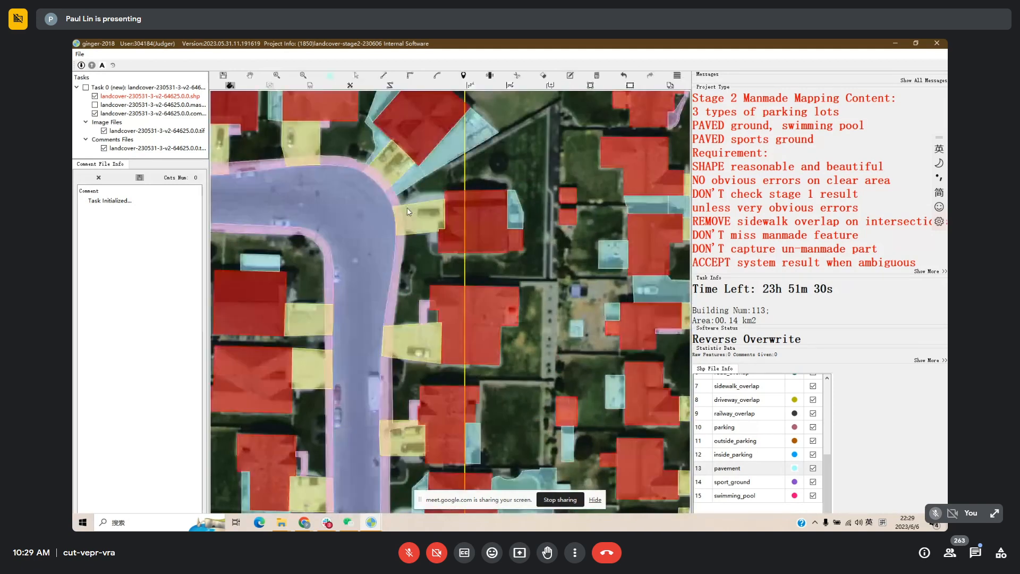
pyautogui.click(418, 196)
pyautogui.click(445, 193)
pyautogui.click(443, 228)
pyautogui.rightClick(443, 229)
pyautogui.press('Escape')
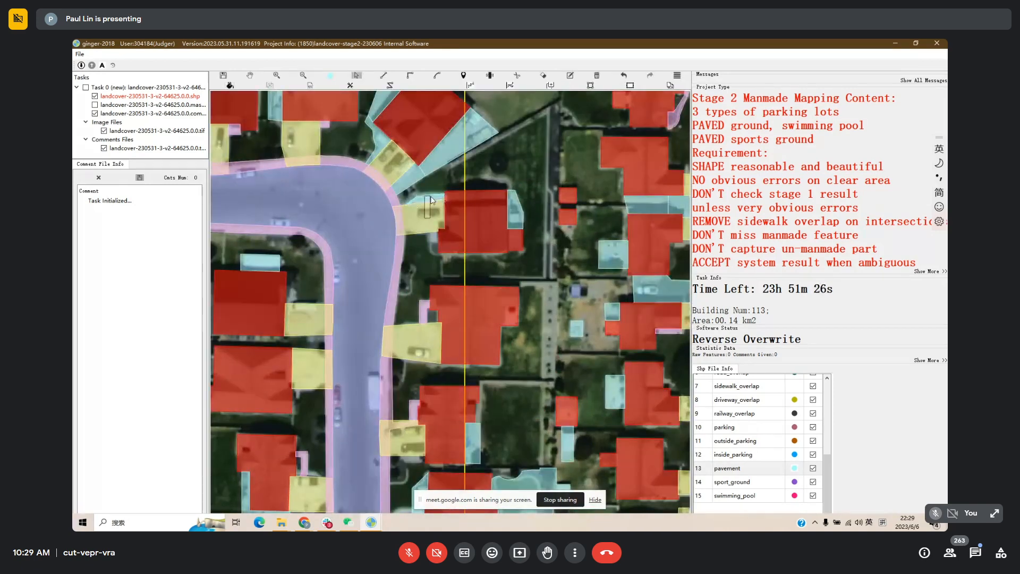
pyautogui.click(430, 201)
pyautogui.press('m')
pyautogui.moveTo(487, 273); pyautogui.dragTo(467, 254)
pyautogui.press('1')
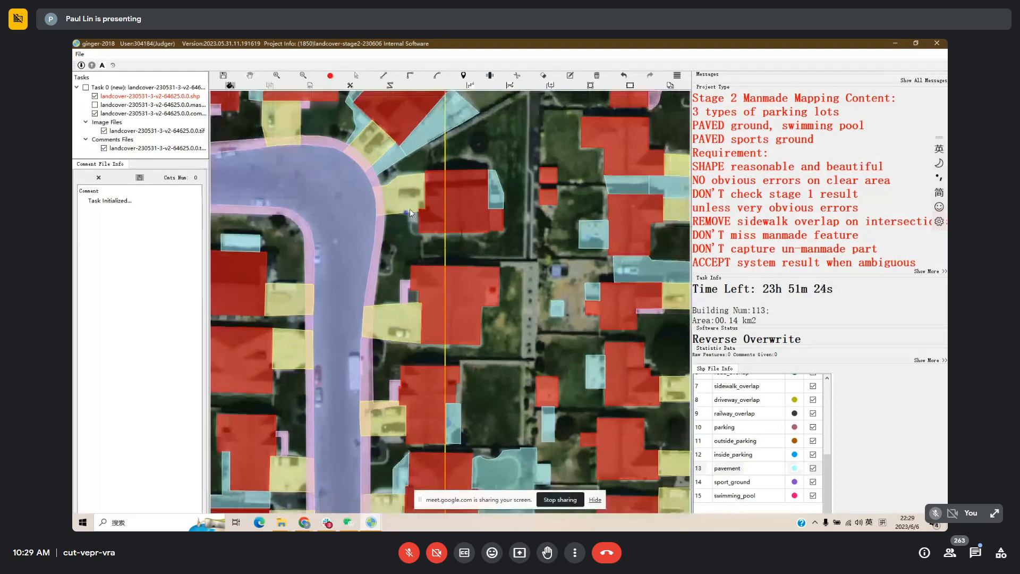
pyautogui.click(410, 210)
pyautogui.press('Escape')
# Fill the notch along the northern edge of the large garden pavement and merge it into the pavement polygon.
pyautogui.moveTo(411, 231); pyautogui.dragTo(398, 194)
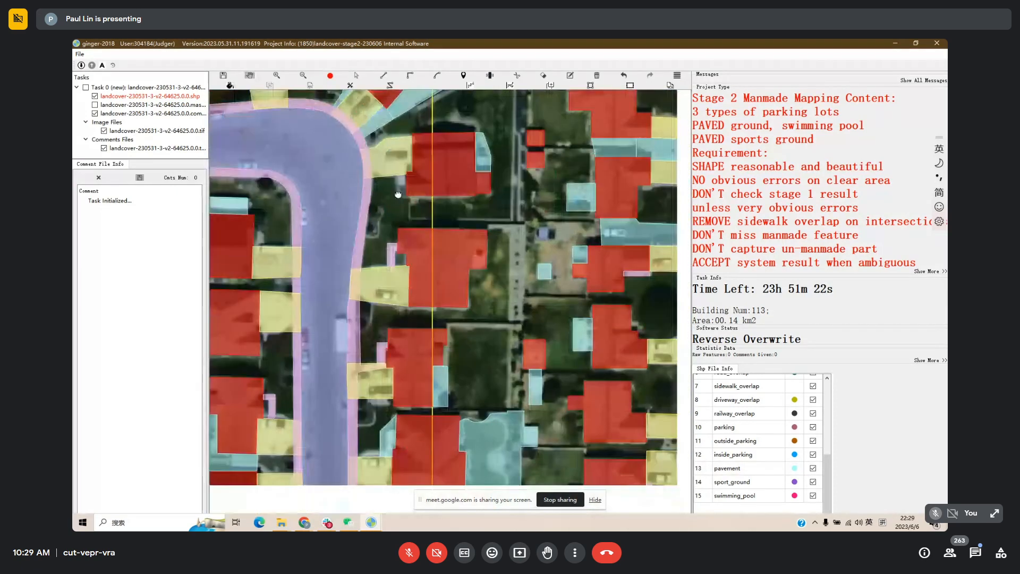
pyautogui.moveTo(448, 271); pyautogui.dragTo(443, 121)
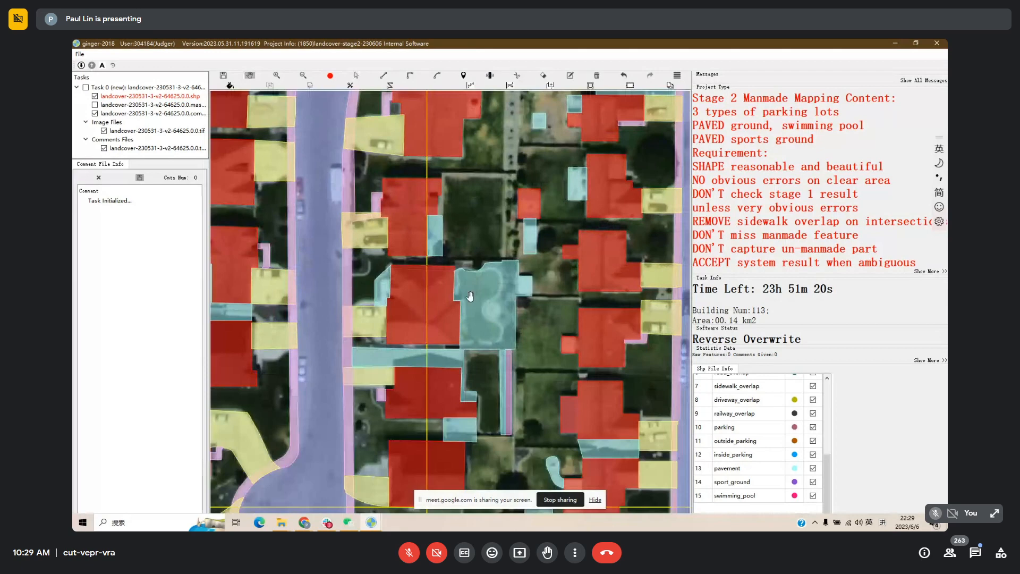
pyautogui.moveTo(470, 296); pyautogui.dragTo(447, 213)
pyautogui.press('space')
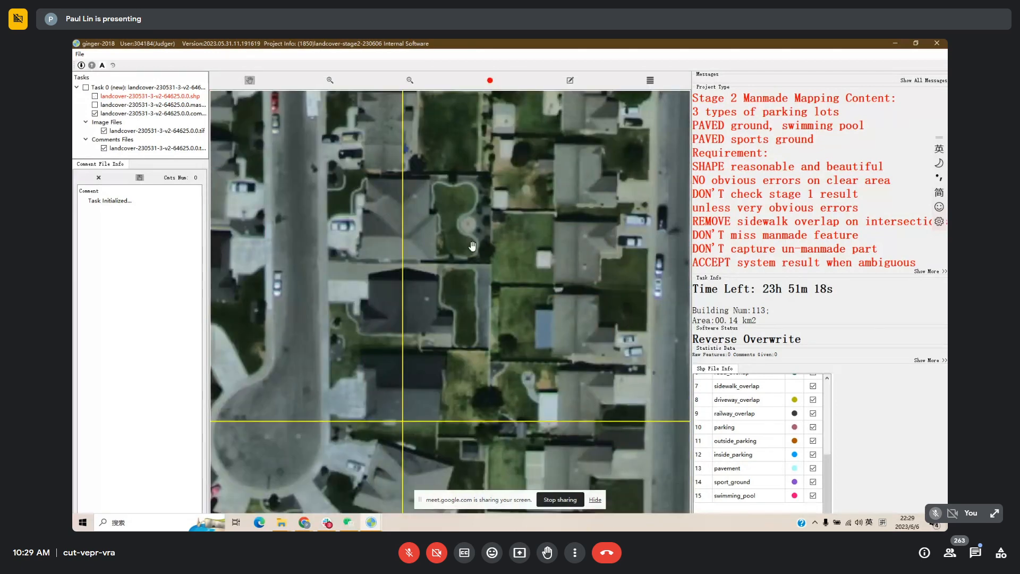
pyautogui.press('space')
pyautogui.press('r')
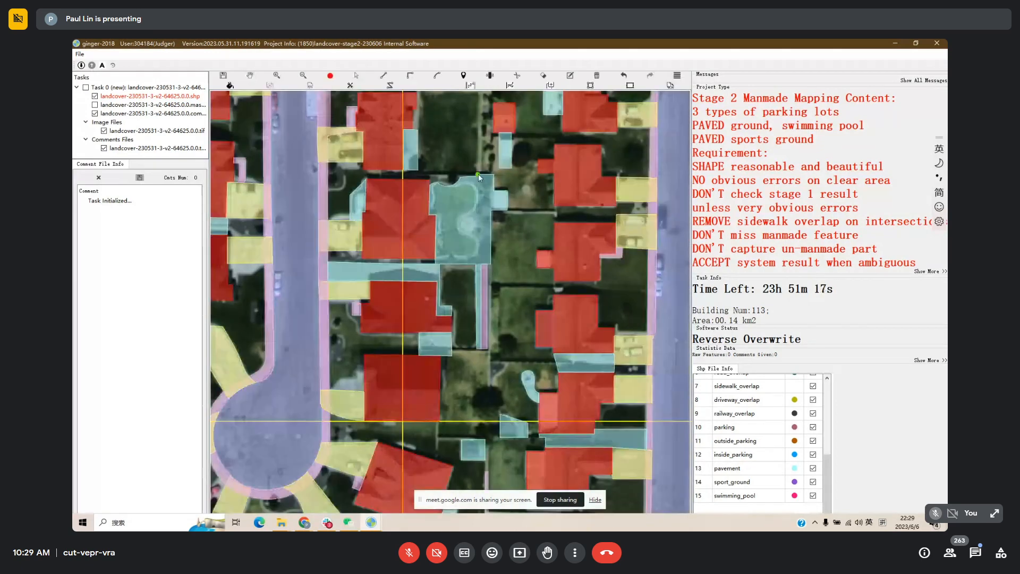
pyautogui.click(478, 174)
pyautogui.click(430, 176)
pyautogui.click(431, 184)
pyautogui.doubleClick(470, 193)
pyautogui.press('Escape')
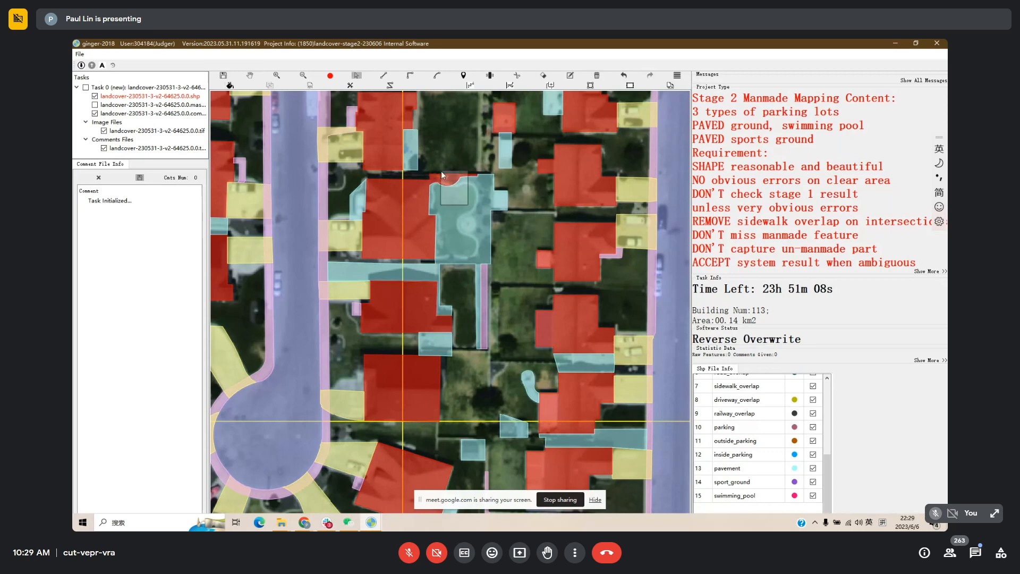
pyautogui.click(466, 207)
pyautogui.press('m')
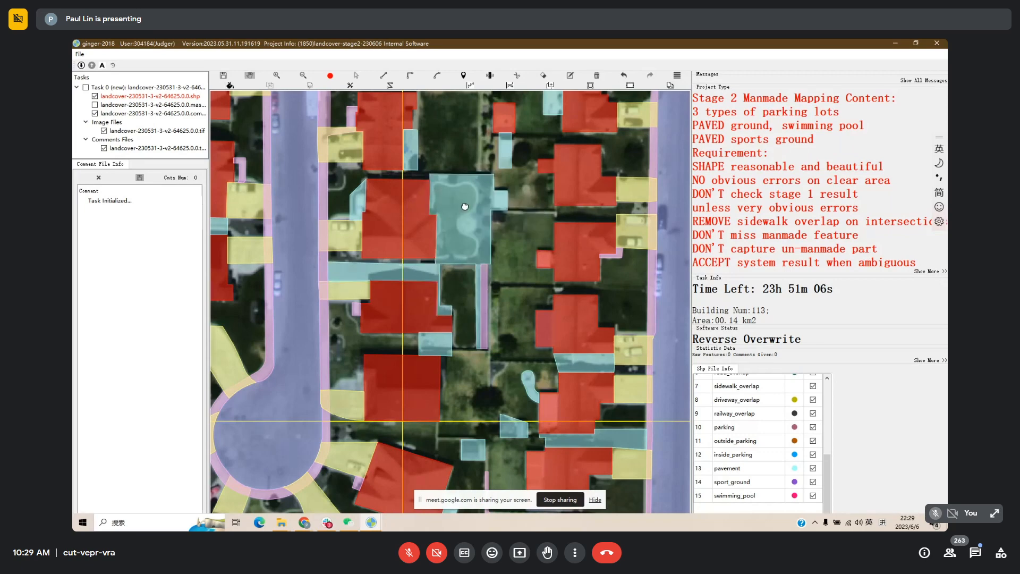
# Trace a curved outline around the unpaved lawn inside the large garden pavement, closing it along the house's eastern wall.
pyautogui.moveTo(465, 206); pyautogui.dragTo(465, 208)
pyautogui.press('c')
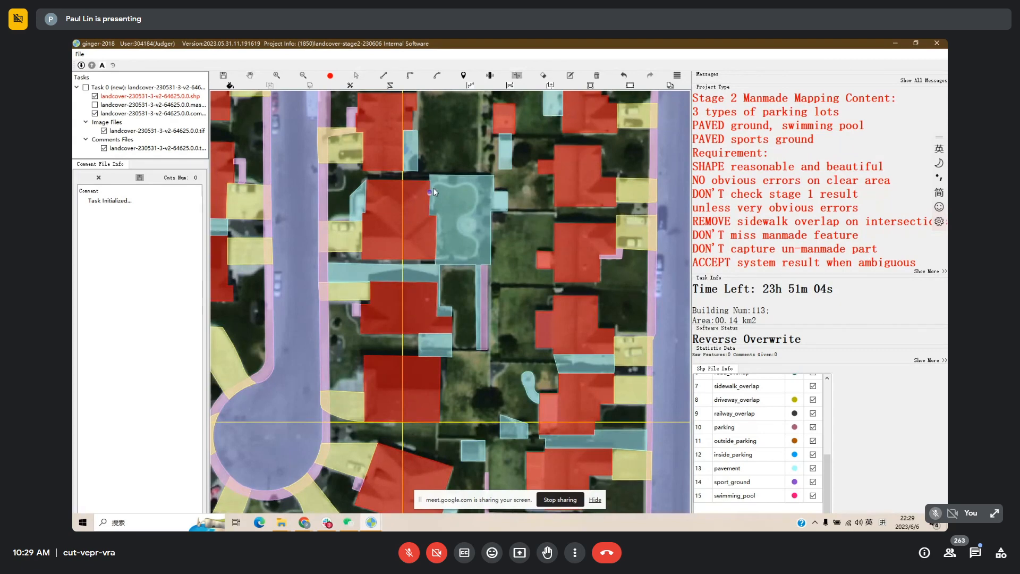
pyautogui.press('a')
pyautogui.click(431, 192)
pyautogui.click(444, 184)
pyautogui.click(451, 186)
pyautogui.click(476, 205)
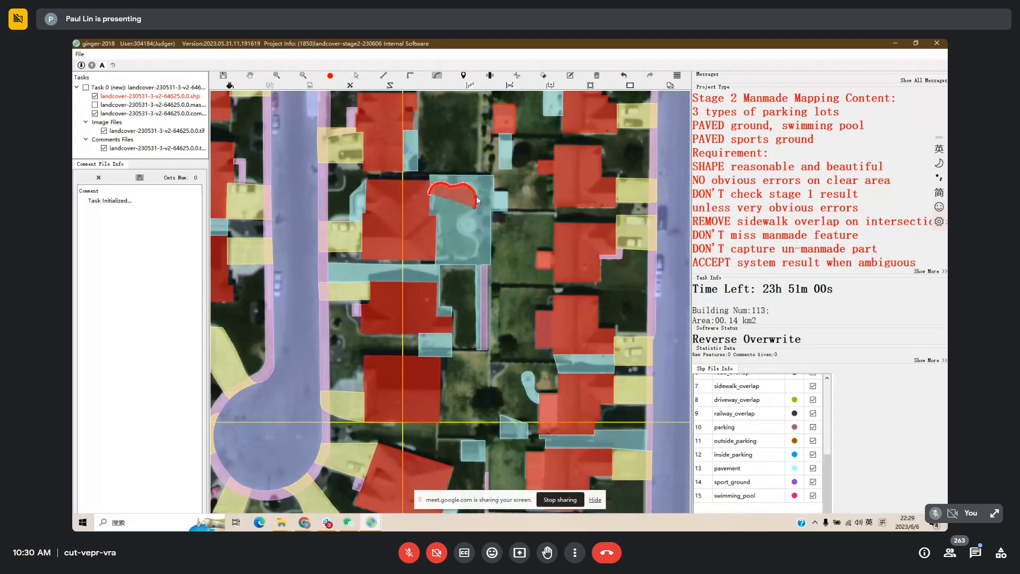
pyautogui.click(479, 197)
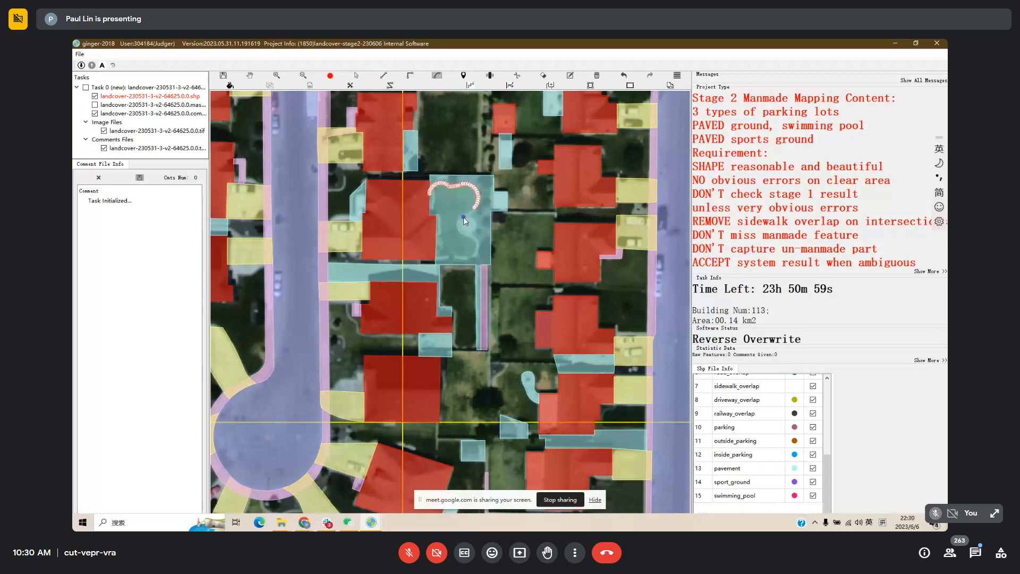
pyautogui.click(463, 216)
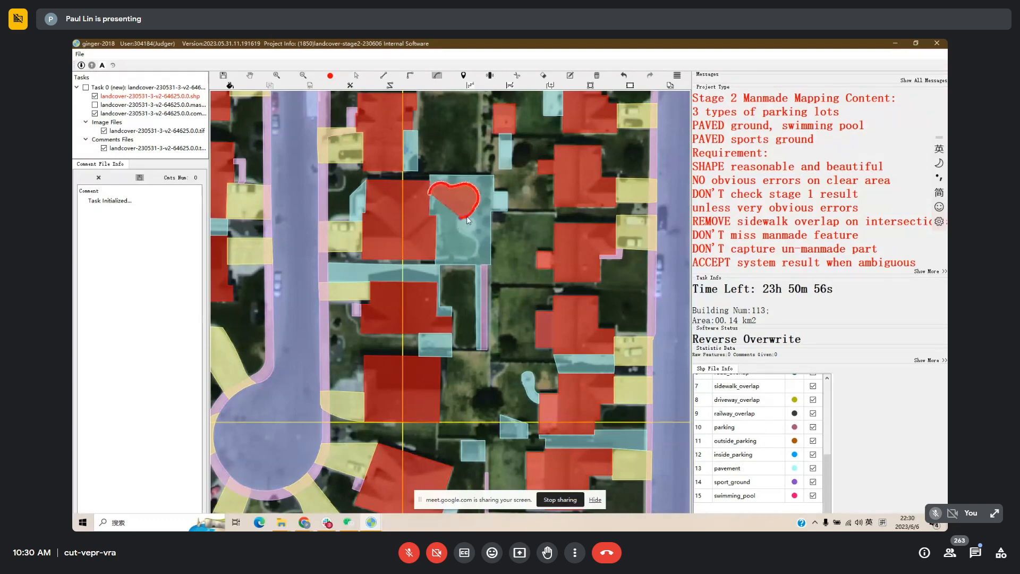
pyautogui.click(467, 216)
pyautogui.click(464, 236)
pyautogui.click(461, 229)
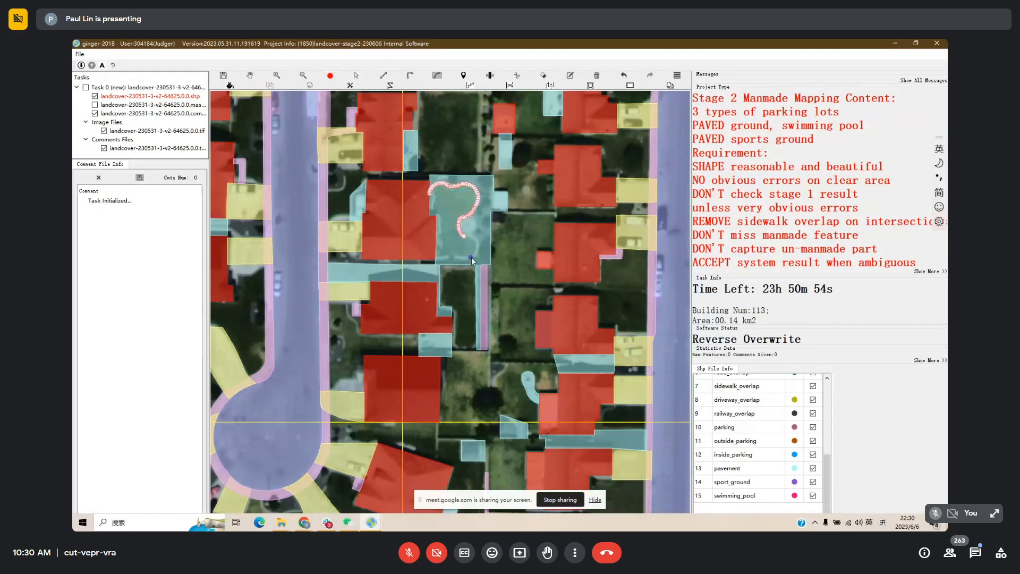
pyautogui.click(471, 257)
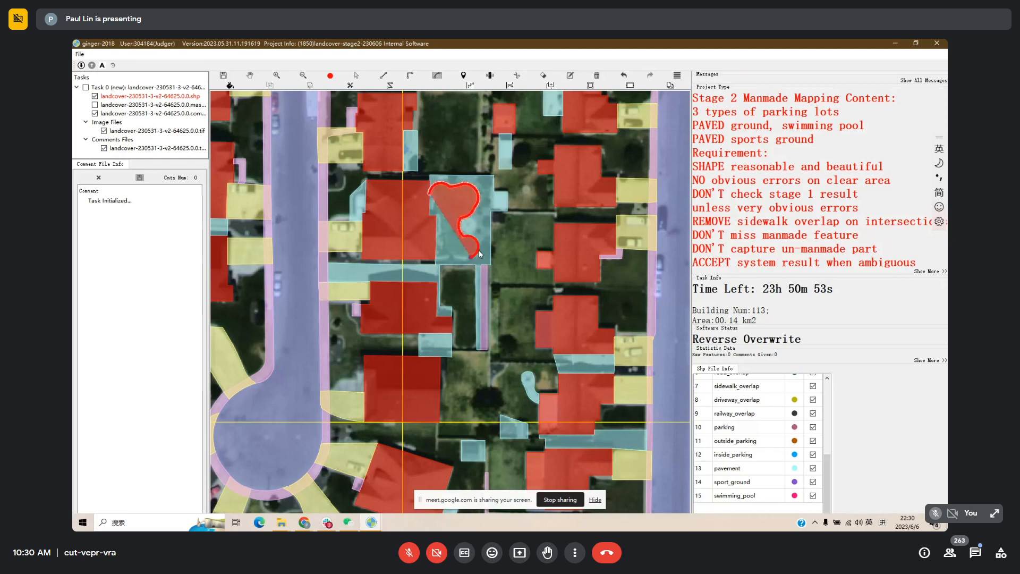
pyautogui.click(478, 254)
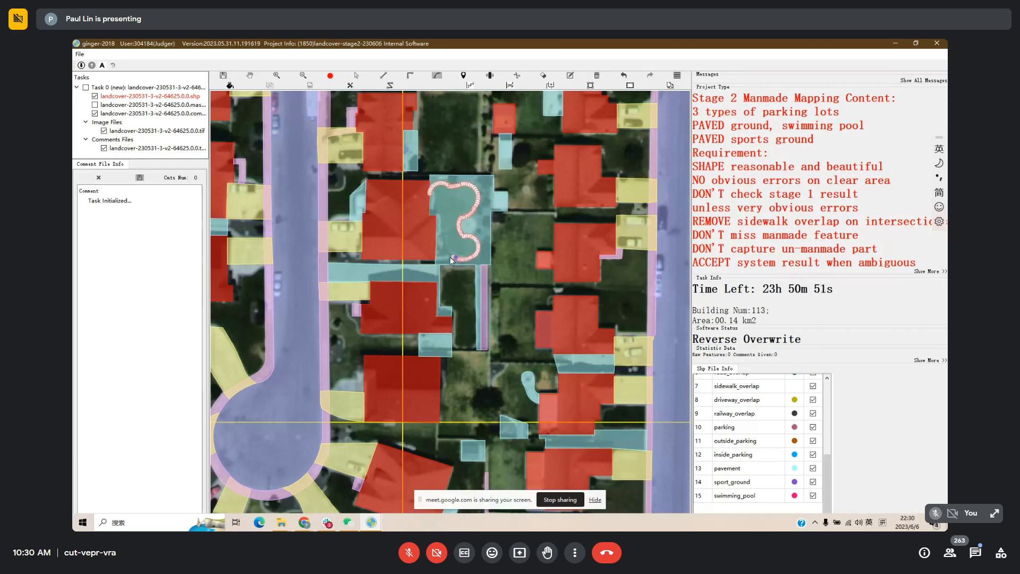
pyautogui.doubleClick(437, 260)
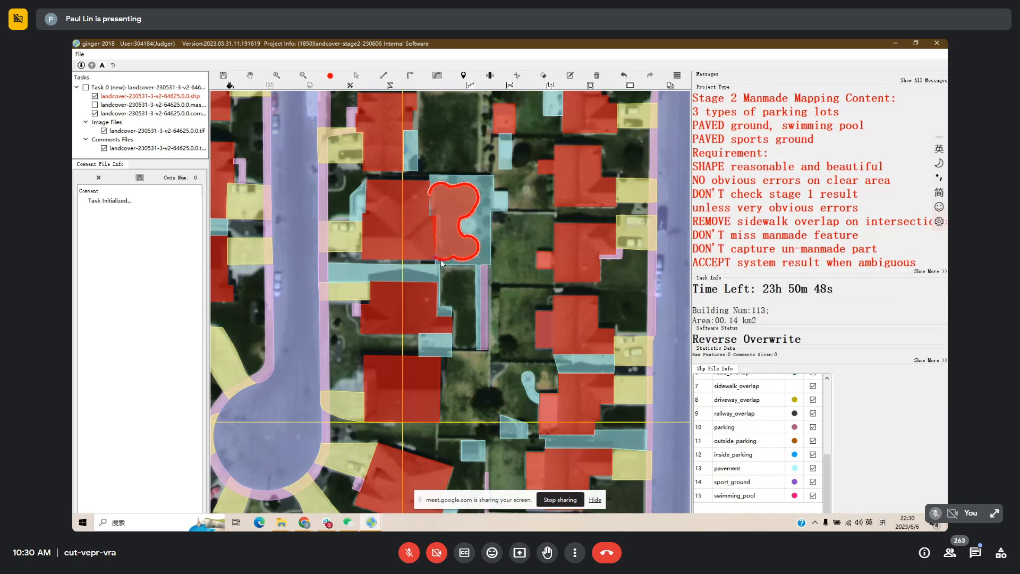
# Delete the cut-out lawn piece from the large garden pavement.
pyautogui.press('c')
pyautogui.doubleClick(425, 248)
pyautogui.click(456, 235)
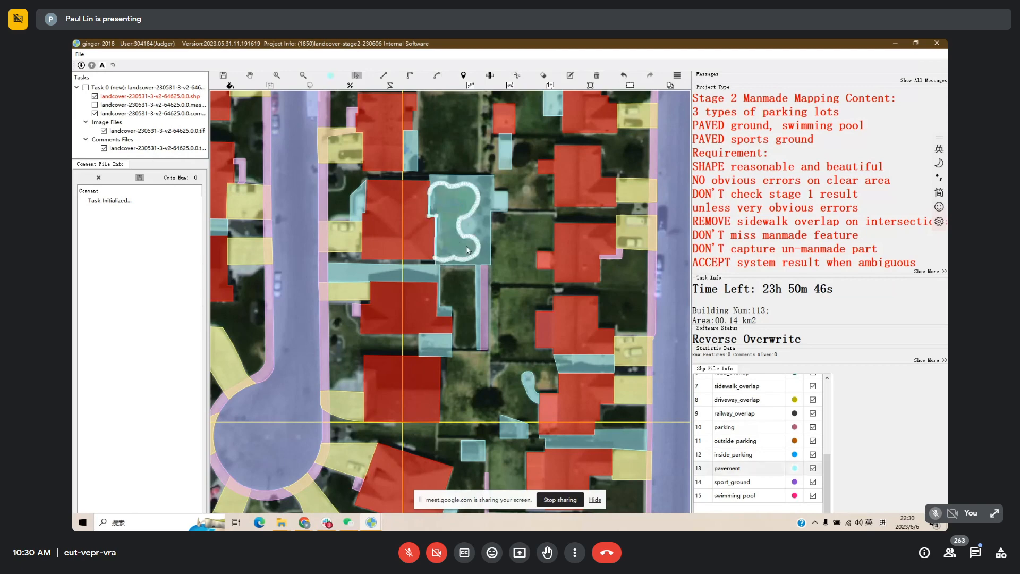
pyautogui.press('Delete')
pyautogui.moveTo(501, 282); pyautogui.dragTo(515, 247)
pyautogui.press('space')
pyautogui.press('space')
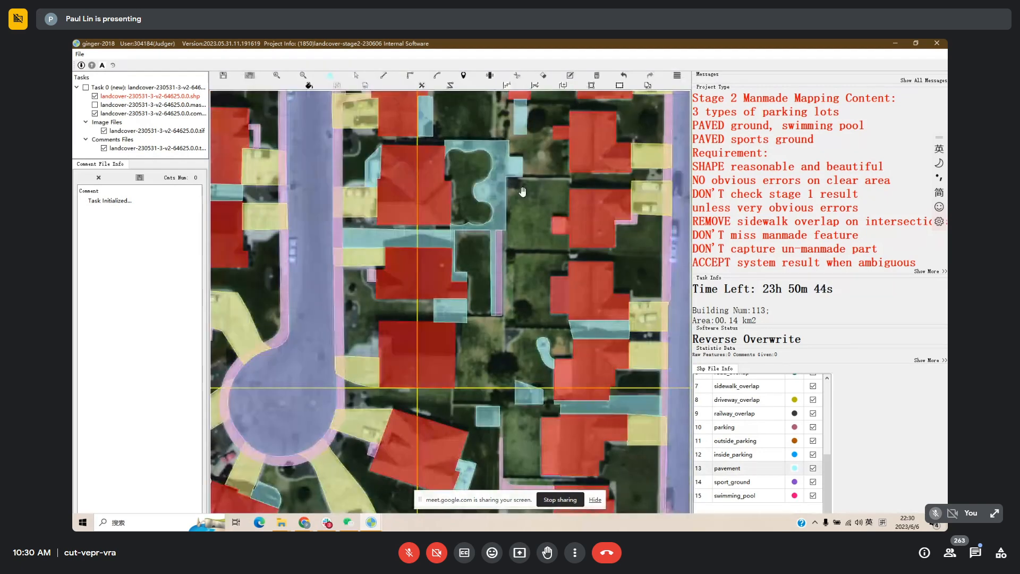
# Reclassify the narrow vertical sidewalk strip south of the large garden pavement as pavement.
pyautogui.moveTo(513, 181); pyautogui.dragTo(502, 155)
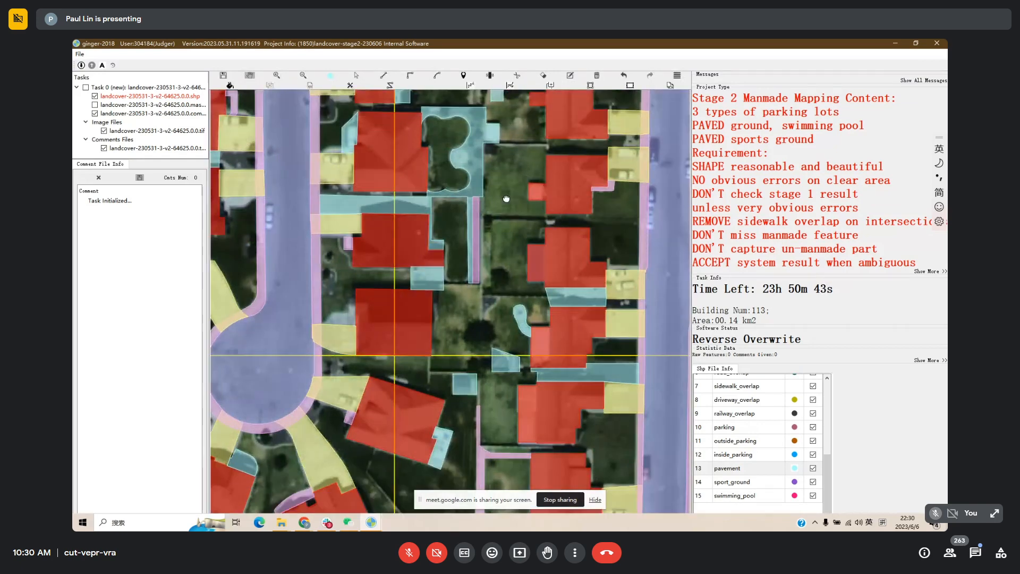
pyautogui.moveTo(506, 199); pyautogui.dragTo(510, 165)
pyautogui.press('space')
pyautogui.press('space')
pyautogui.click(484, 197)
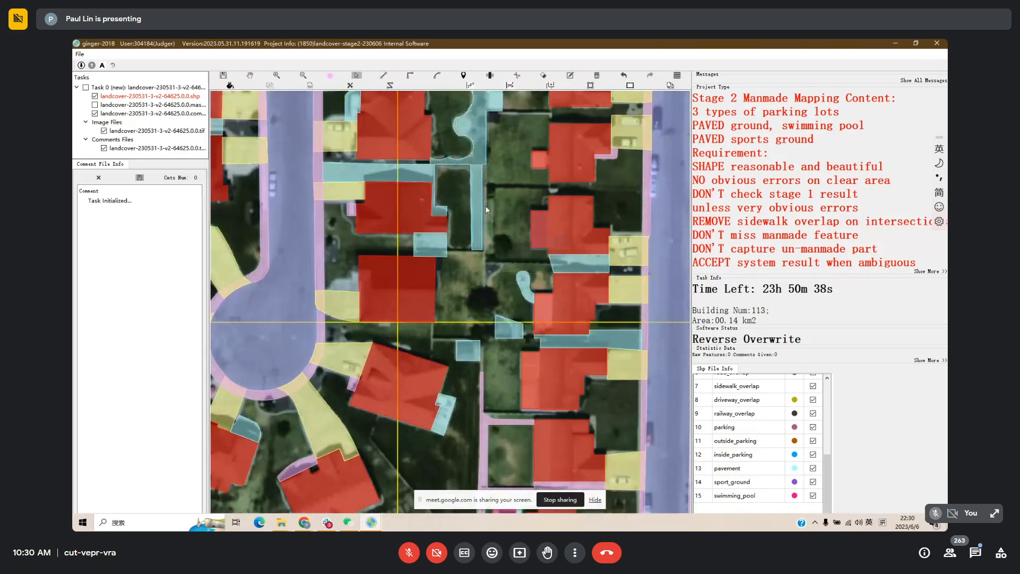
pyautogui.click(471, 173)
# Check the gardens and driveways between the cul-de-sac and the eastern road against the bare imagery.
pyautogui.press('space')
pyautogui.press('space')
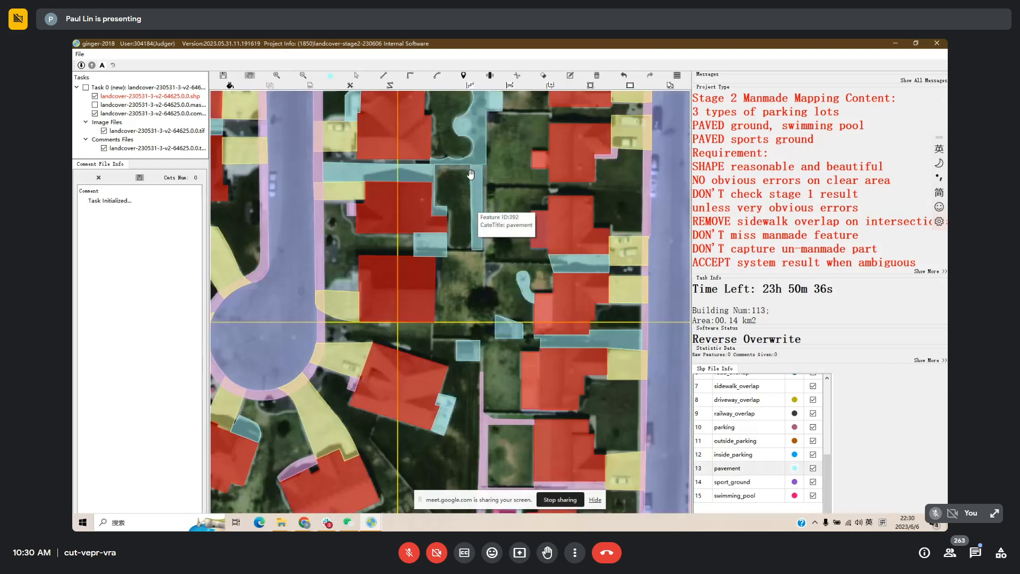
pyautogui.press('space')
pyautogui.press('space')
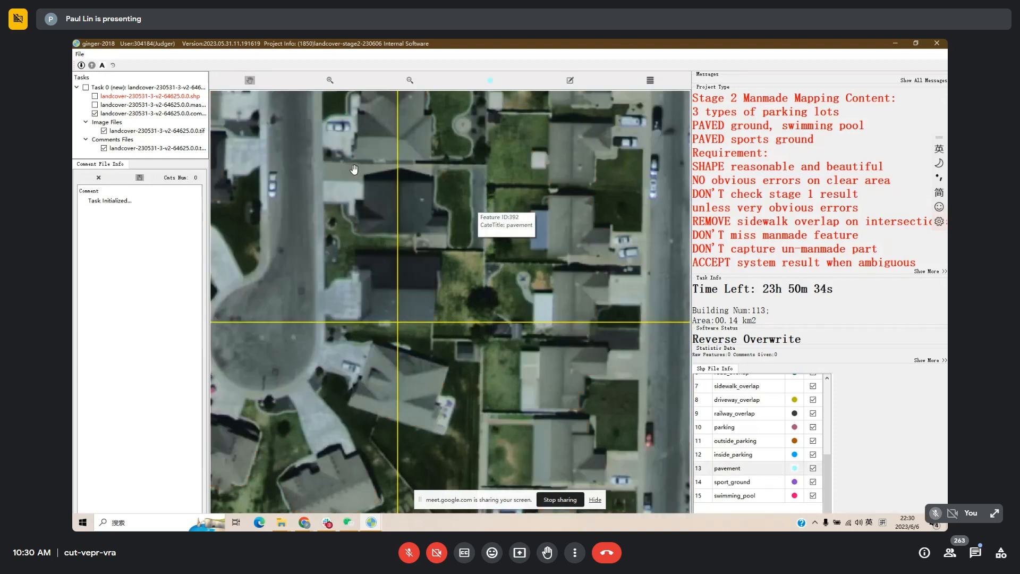
pyautogui.press('space')
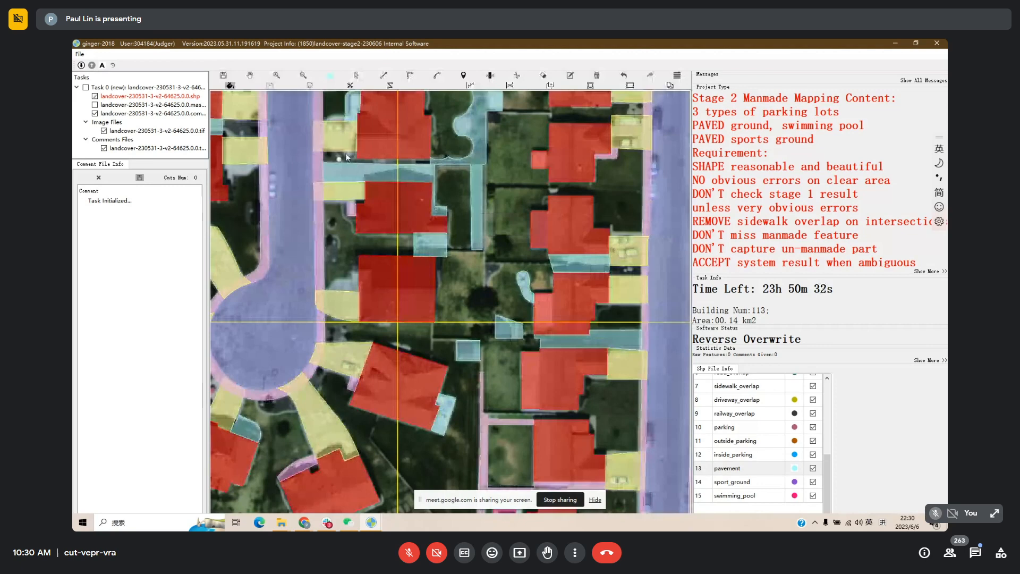
pyautogui.moveTo(390, 210); pyautogui.dragTo(372, 179)
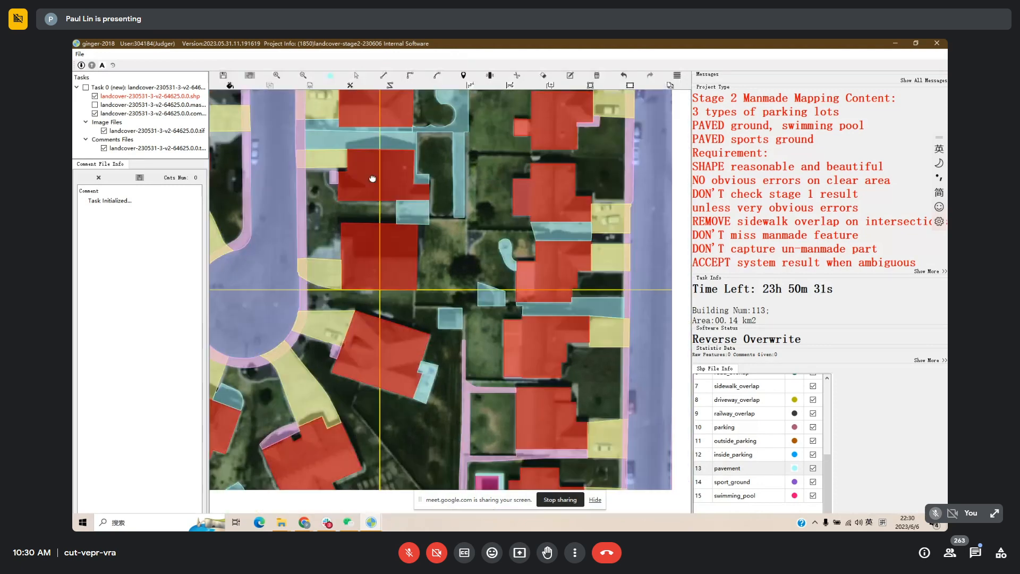
pyautogui.press('space')
pyautogui.press('space')
pyautogui.moveTo(485, 213); pyautogui.dragTo(463, 185)
pyautogui.moveTo(541, 223); pyautogui.dragTo(534, 190)
pyautogui.press('space')
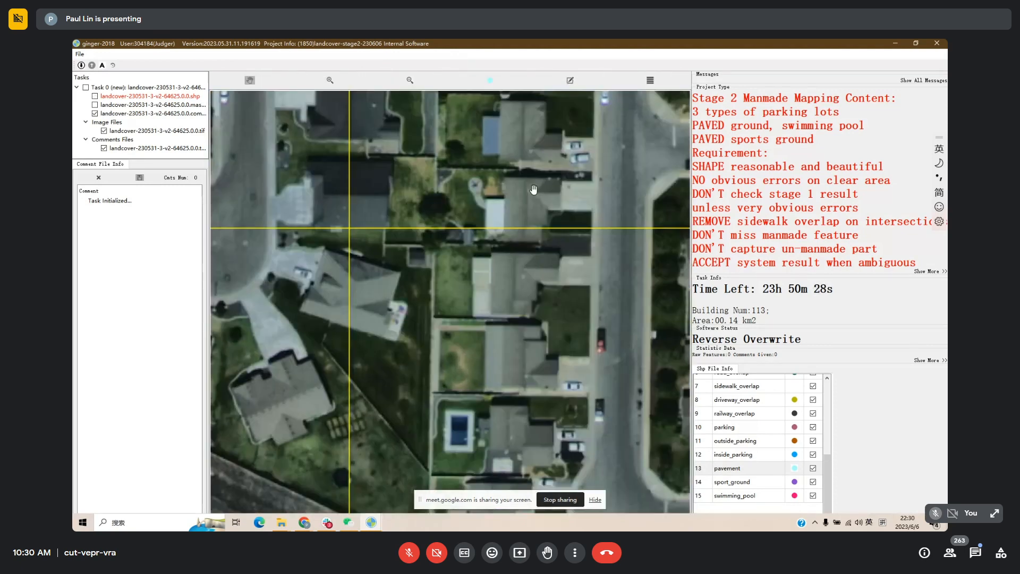
pyautogui.press('space')
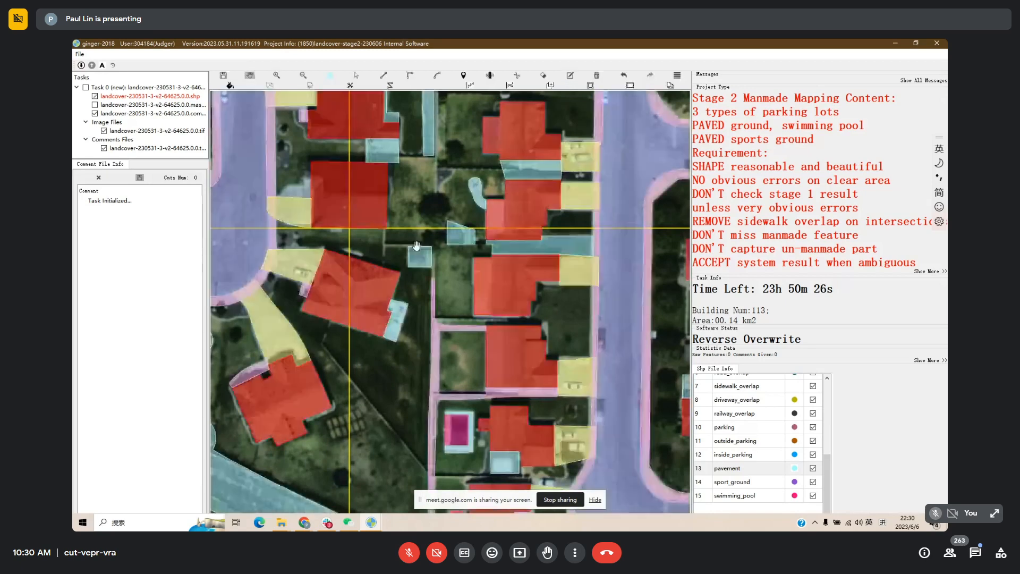
pyautogui.moveTo(417, 246); pyautogui.dragTo(431, 216)
pyautogui.press('space')
pyautogui.press('space')
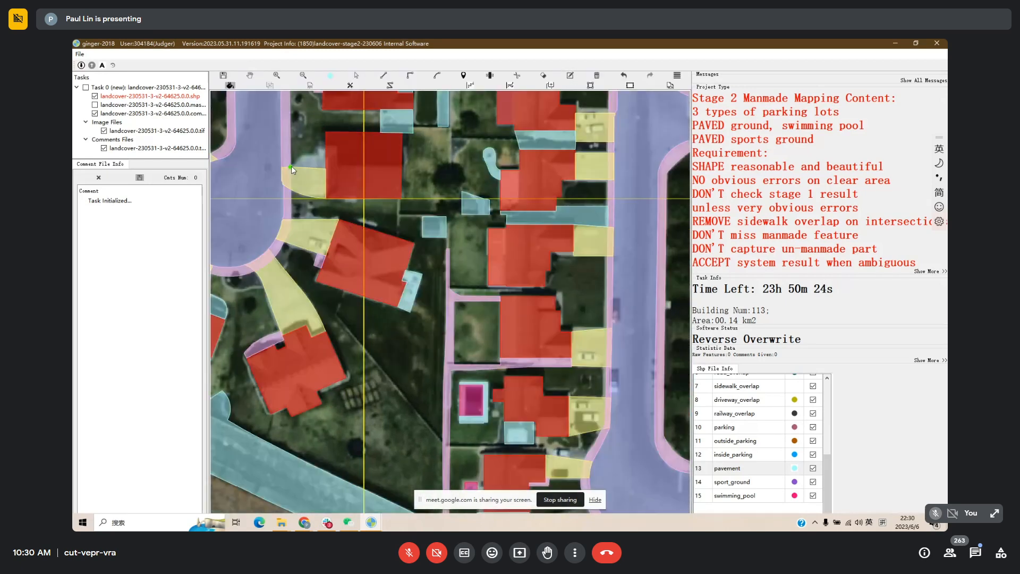
# Fill the missing paved area along the northern edge of the driveway east of the cul-de-sac and merge it into the driveway.
pyautogui.press('s')
pyautogui.click(291, 167)
pyautogui.click(307, 154)
pyautogui.click(320, 155)
pyautogui.click(319, 147)
pyautogui.click(334, 148)
pyautogui.click(304, 184)
pyautogui.press('s')
pyautogui.moveTo(304, 184); pyautogui.dragTo(312, 154)
pyautogui.press('h')
# Check the long pavement strip beside the highway and the houses around the southern road bend against the bare imagery.
pyautogui.moveTo(451, 280); pyautogui.dragTo(437, 206)
pyautogui.press('space')
pyautogui.press('space')
pyautogui.scroll(-1, 467, 265)
pyautogui.press('space')
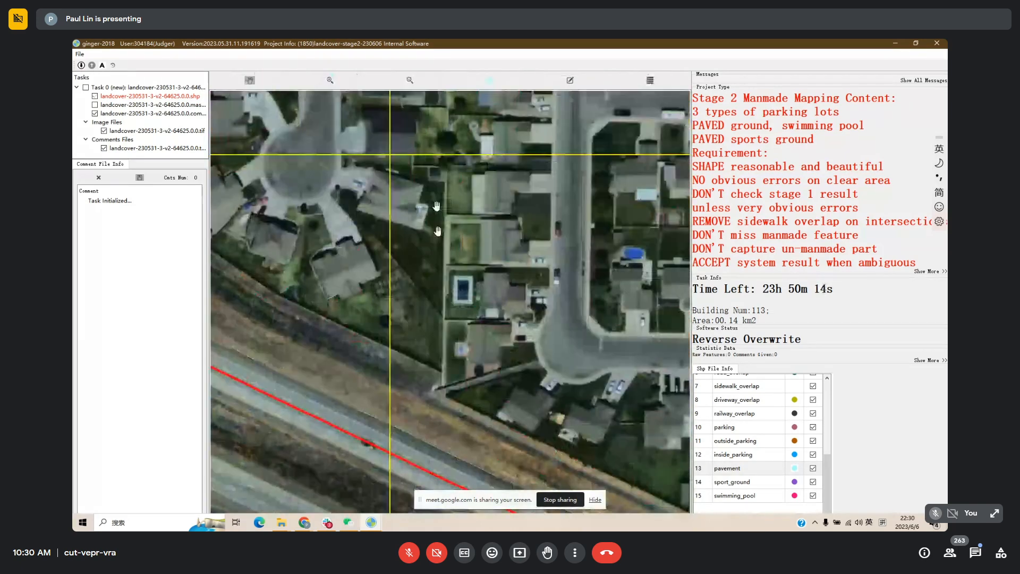
pyautogui.press('space')
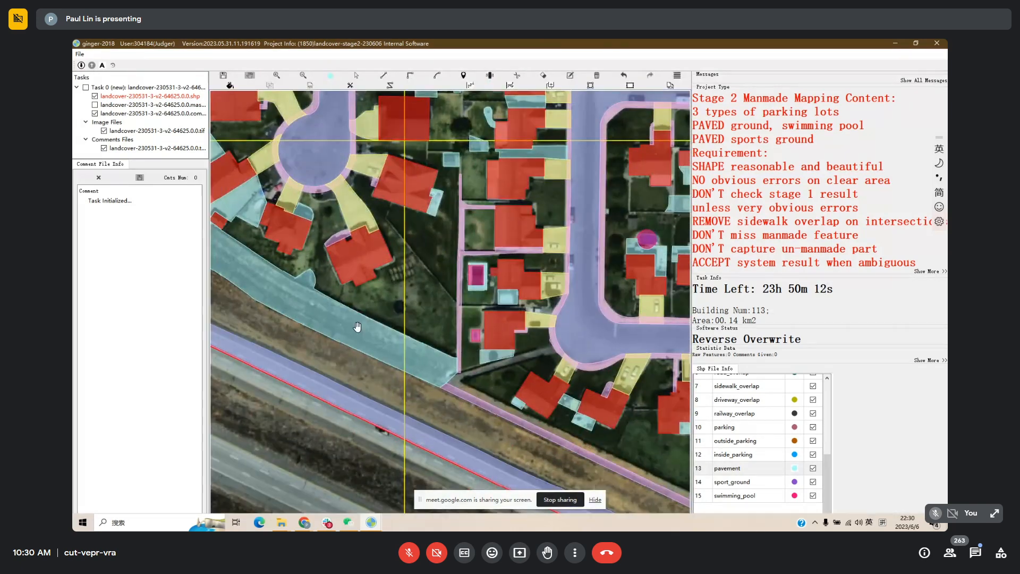
pyautogui.press('space')
pyautogui.press('space')
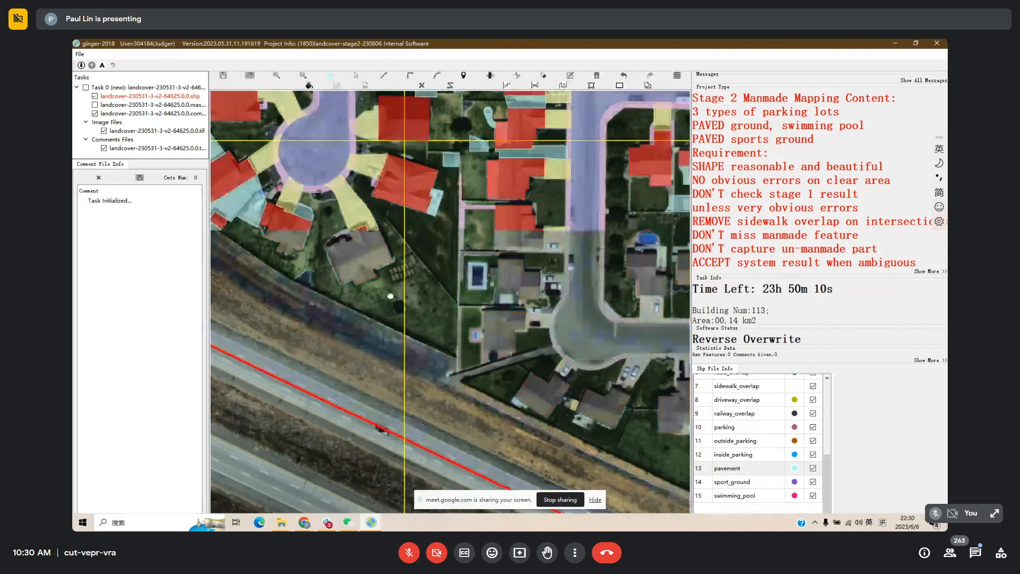
pyautogui.moveTo(390, 296); pyautogui.dragTo(411, 317)
pyautogui.press('space')
pyautogui.moveTo(538, 216); pyautogui.dragTo(493, 142)
pyautogui.press('space')
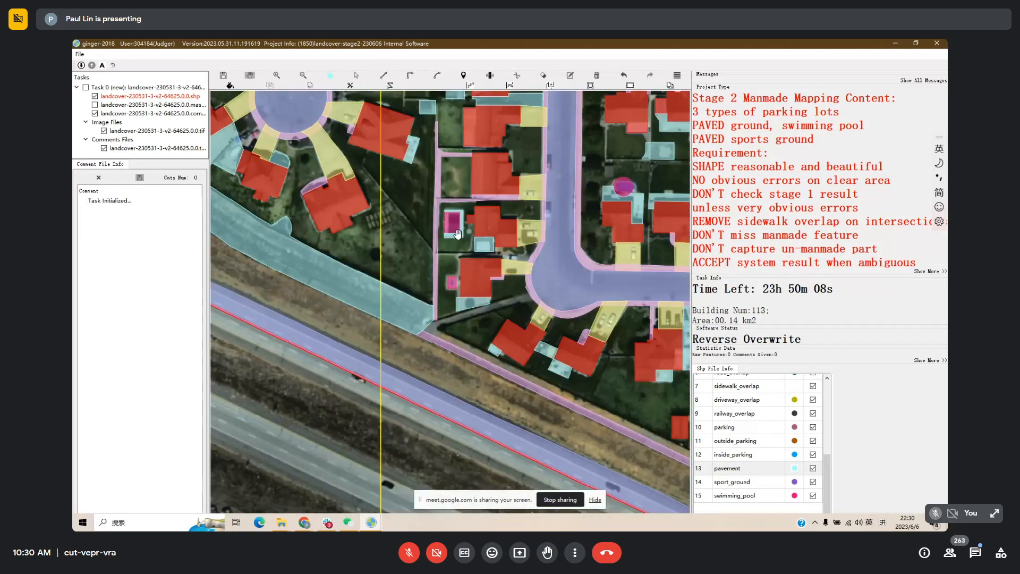
pyautogui.press('space')
pyautogui.press('space')
pyautogui.press('space')
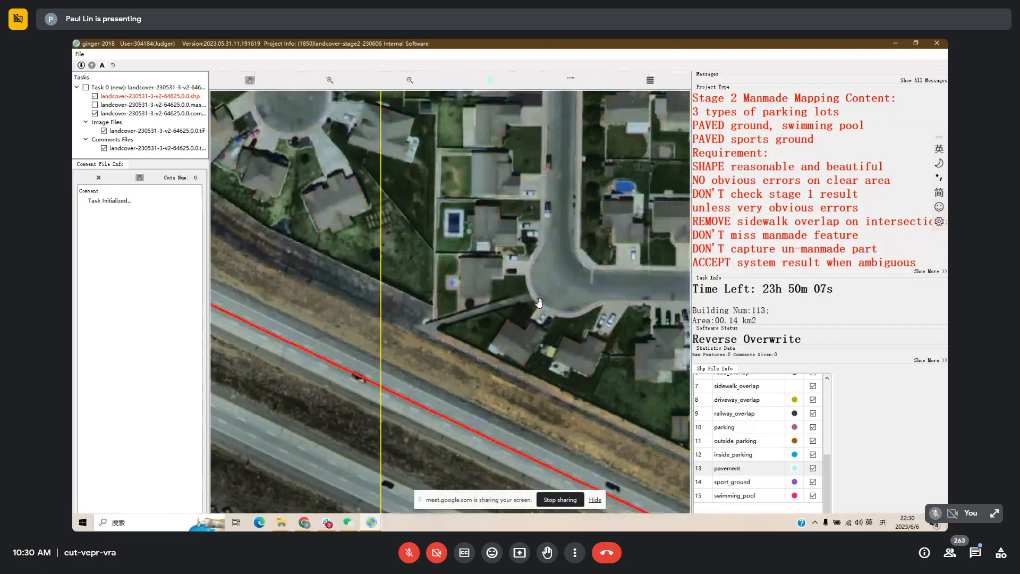
pyautogui.moveTo(572, 358); pyautogui.dragTo(518, 285)
pyautogui.press('space')
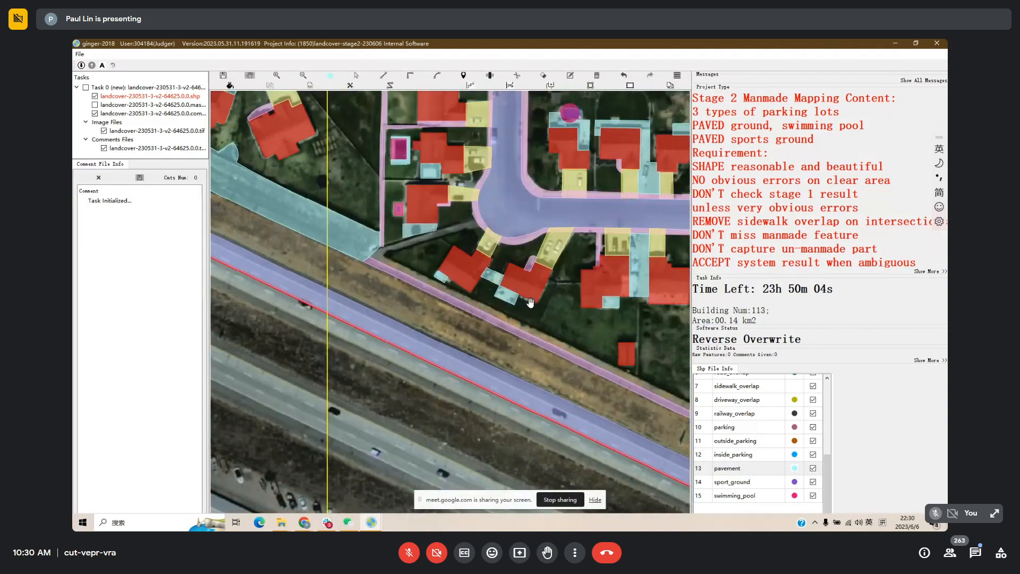
# Check the highway edge and the house blocks east of the road bend against the bare imagery.
pyautogui.scroll(-2, 531, 302)
pyautogui.moveTo(413, 274); pyautogui.dragTo(553, 305)
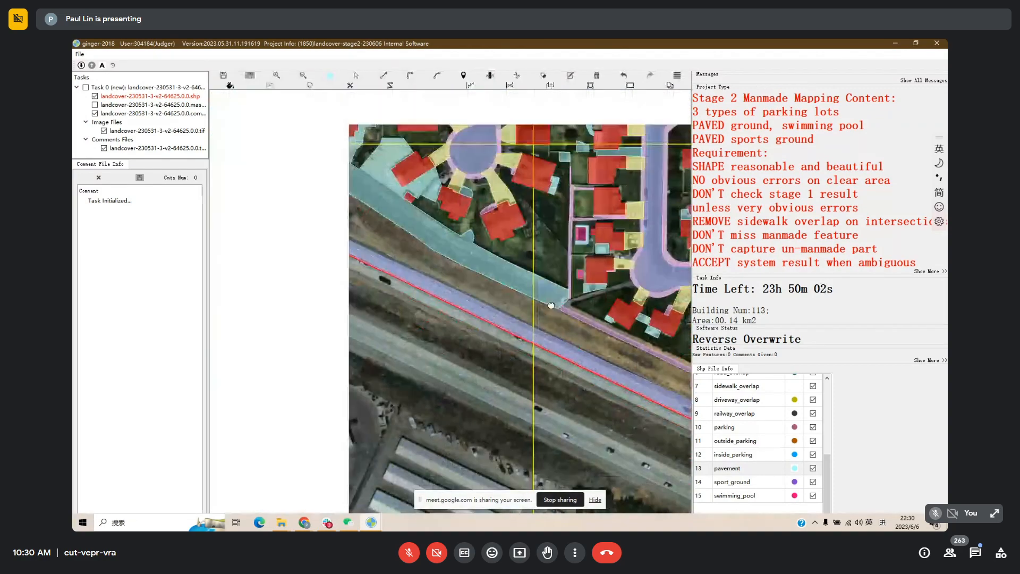
pyautogui.moveTo(682, 332); pyautogui.dragTo(418, 297)
pyautogui.moveTo(487, 299); pyautogui.dragTo(348, 313)
pyautogui.scroll(1, 348, 313)
pyautogui.press('space')
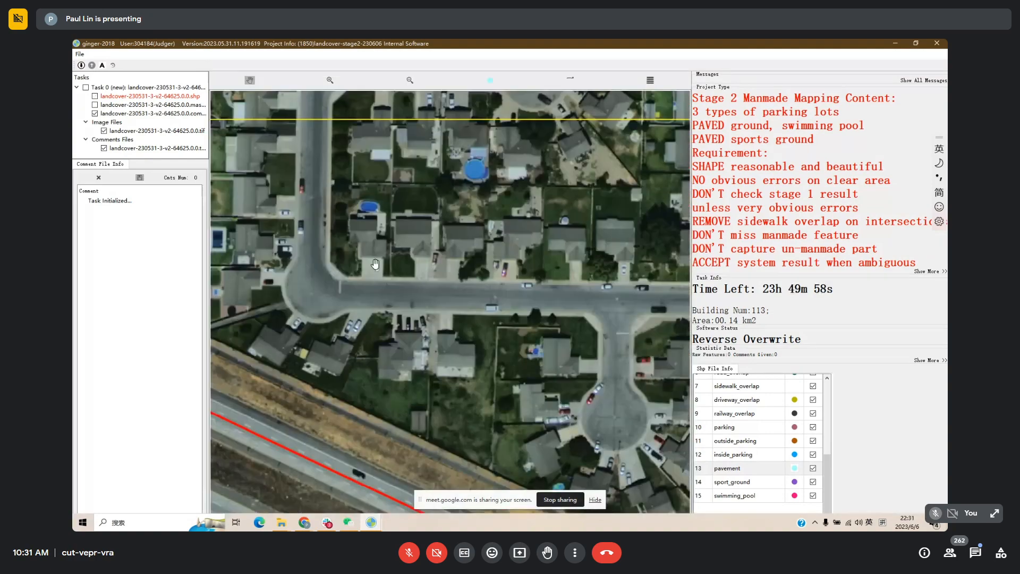
pyautogui.moveTo(388, 225); pyautogui.dragTo(395, 291)
pyautogui.press('space')
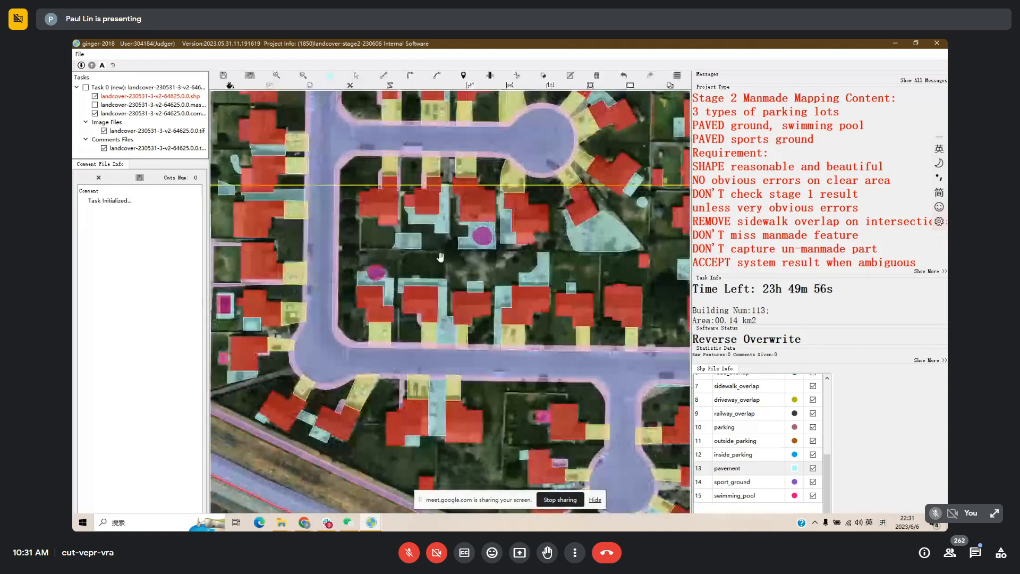
pyautogui.moveTo(405, 241); pyautogui.dragTo(415, 307)
# Fill the gap between the two westernmost houses south of the short cul-de-sac road with pavement, down to the backyard pavement.
pyautogui.scroll(1, 405, 301)
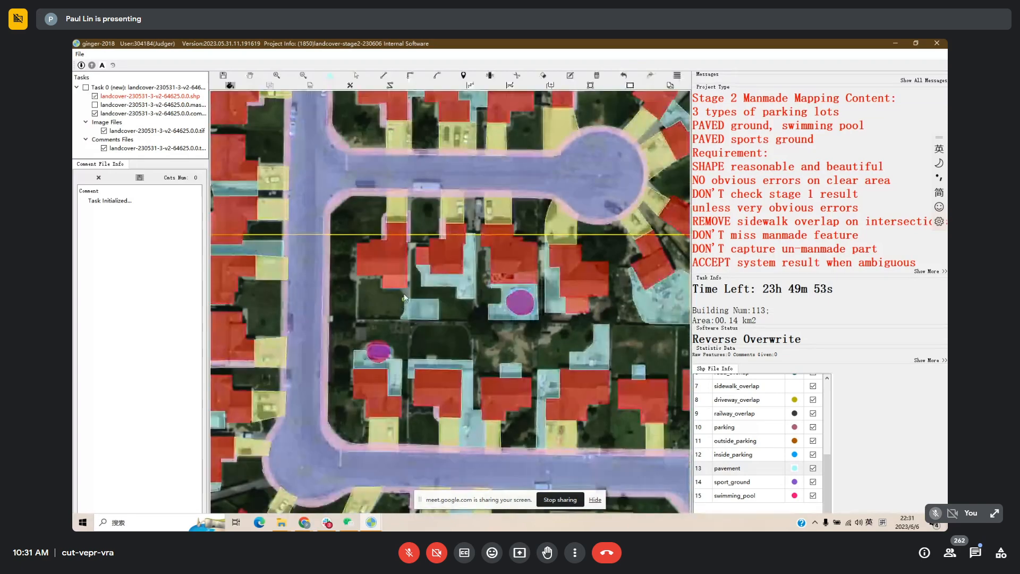
pyautogui.click(405, 298)
pyautogui.click(398, 278)
pyautogui.click(396, 248)
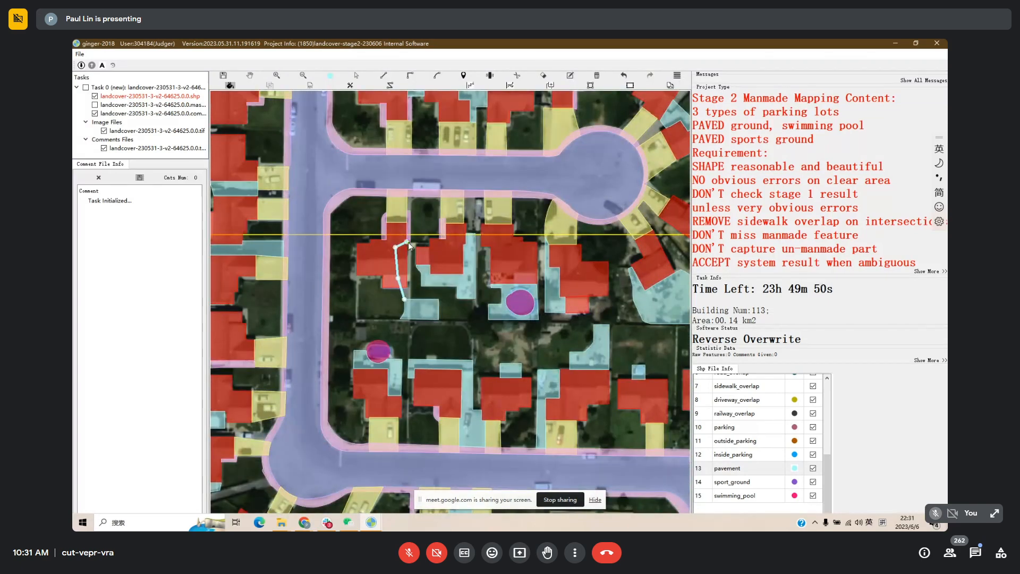
pyautogui.click(431, 241)
pyautogui.click(433, 250)
pyautogui.click(411, 314)
pyautogui.rightClick(422, 305)
# Check the block between the short cul-de-sac road and the southern road against the bare imagery, continuing towards its eastern edge.
pyautogui.press('space')
pyautogui.press('space')
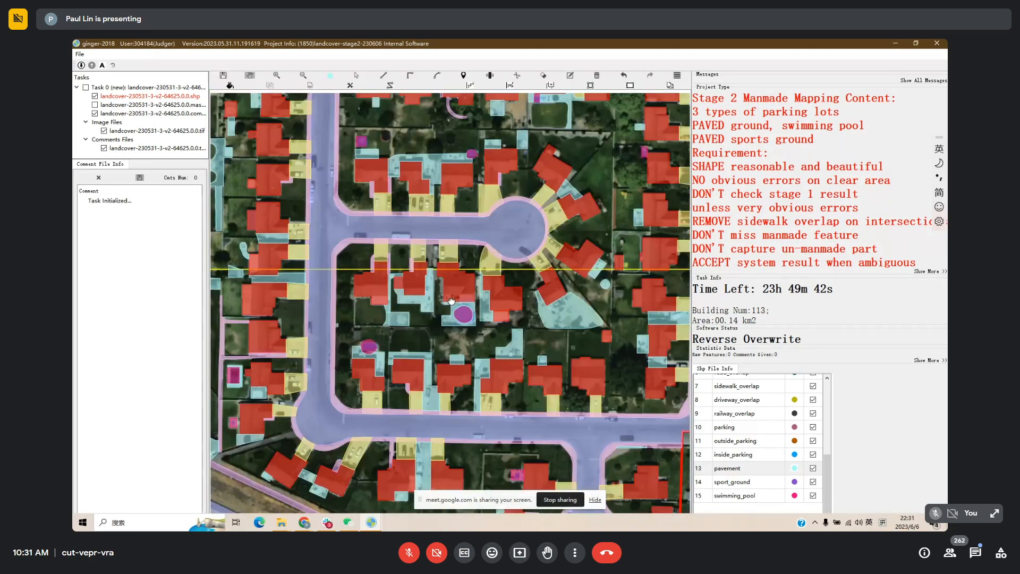
pyautogui.moveTo(452, 301); pyautogui.dragTo(453, 379)
pyautogui.moveTo(396, 255); pyautogui.dragTo(395, 265)
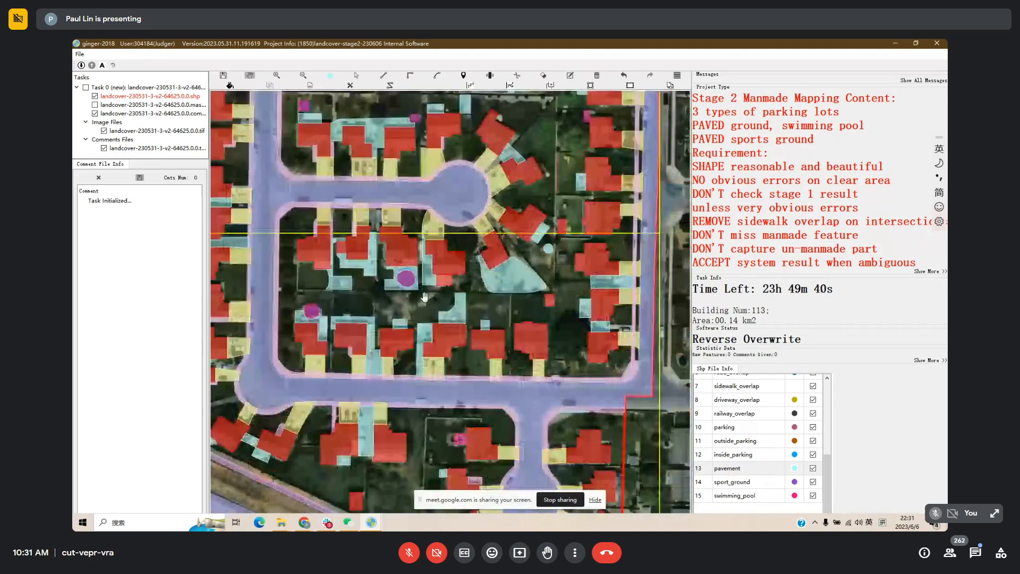
pyautogui.press('space')
pyautogui.press('space')
pyautogui.press('space')
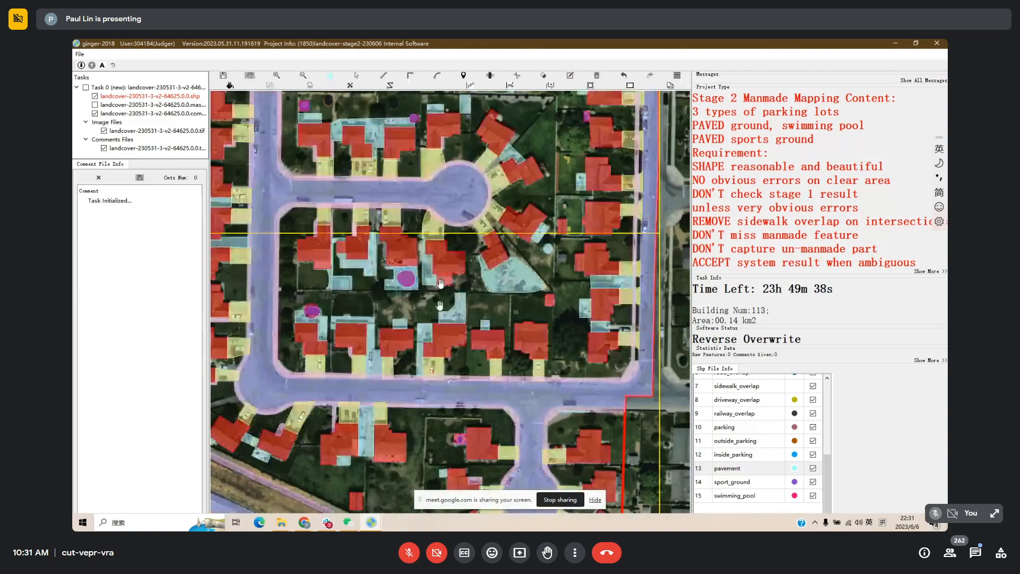
pyautogui.press('space')
pyautogui.press('space')
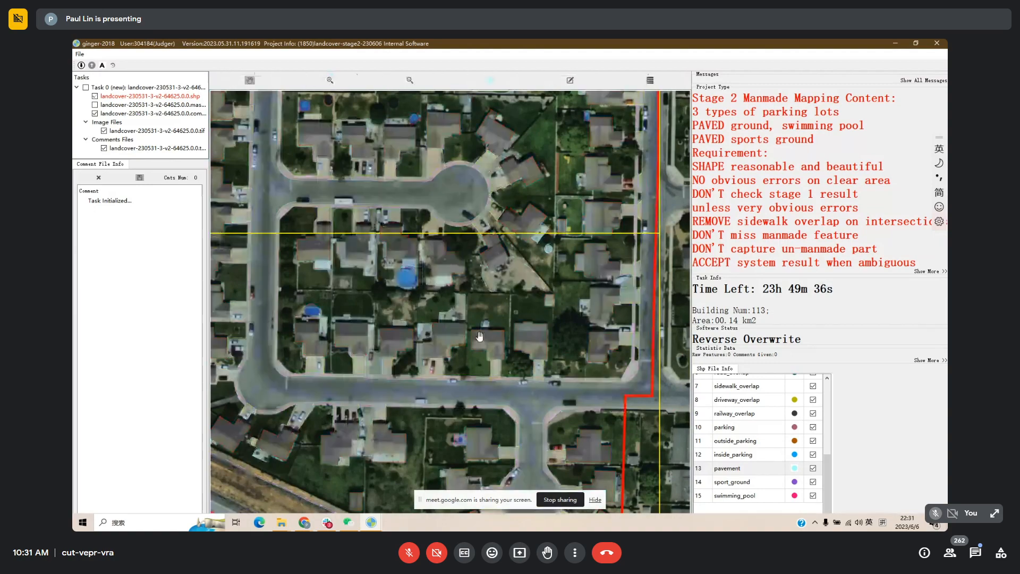
pyautogui.press('space')
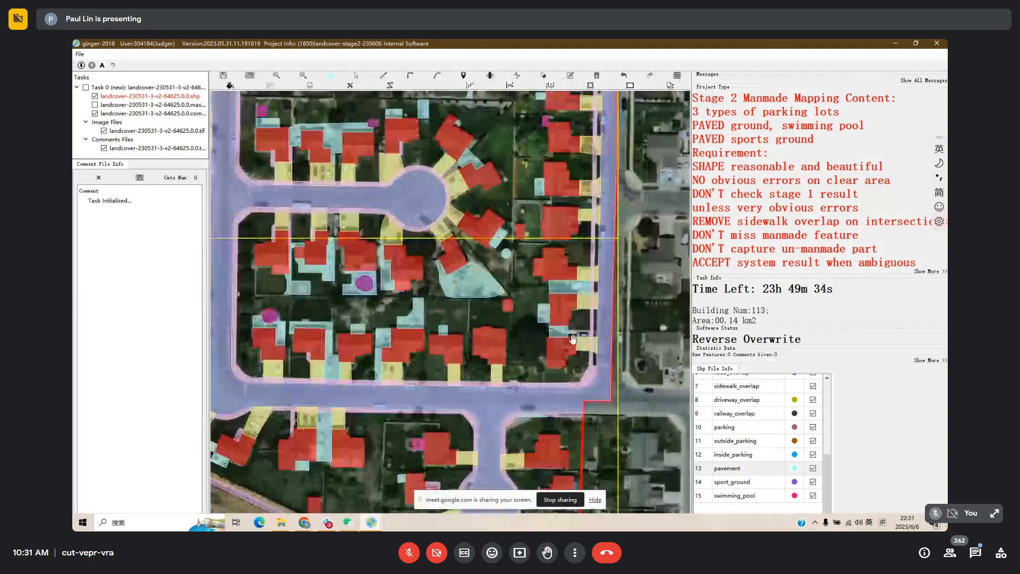
# Extend the pavement between the two southernmost houses along the eastern road to the sidewalk.
pyautogui.scroll(2, 566, 327)
pyautogui.press('f')
pyautogui.click(563, 323)
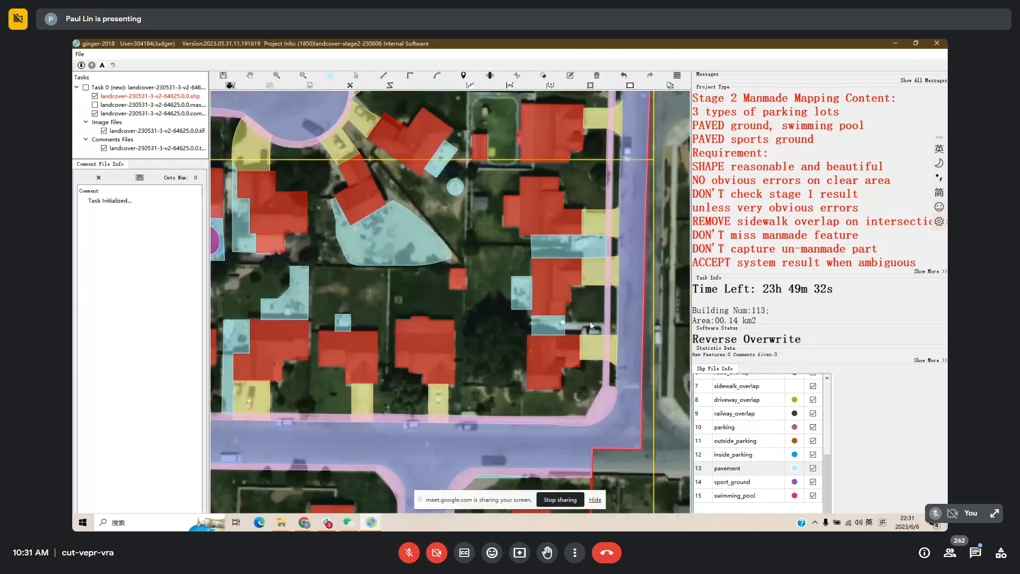
pyautogui.click(606, 323)
pyautogui.click(587, 331)
# Delete the large pavement patch over the unpaved triangular backyard southeast of the short cul-de-sac.
pyautogui.moveTo(450, 320); pyautogui.dragTo(482, 326)
pyautogui.scroll(-1, 488, 330)
pyautogui.scroll(1, 482, 326)
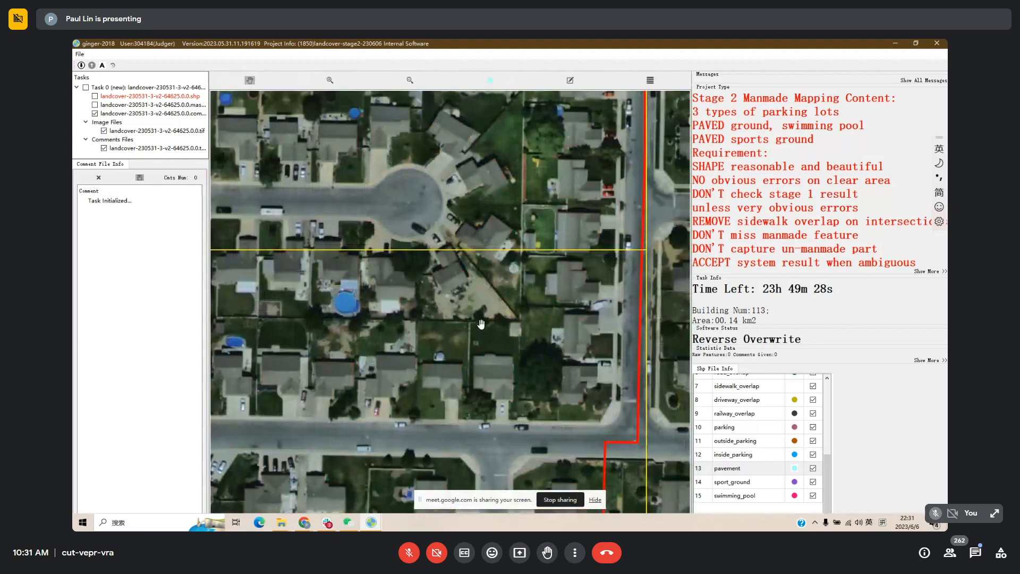
pyautogui.click(476, 310)
pyautogui.press('Delete')
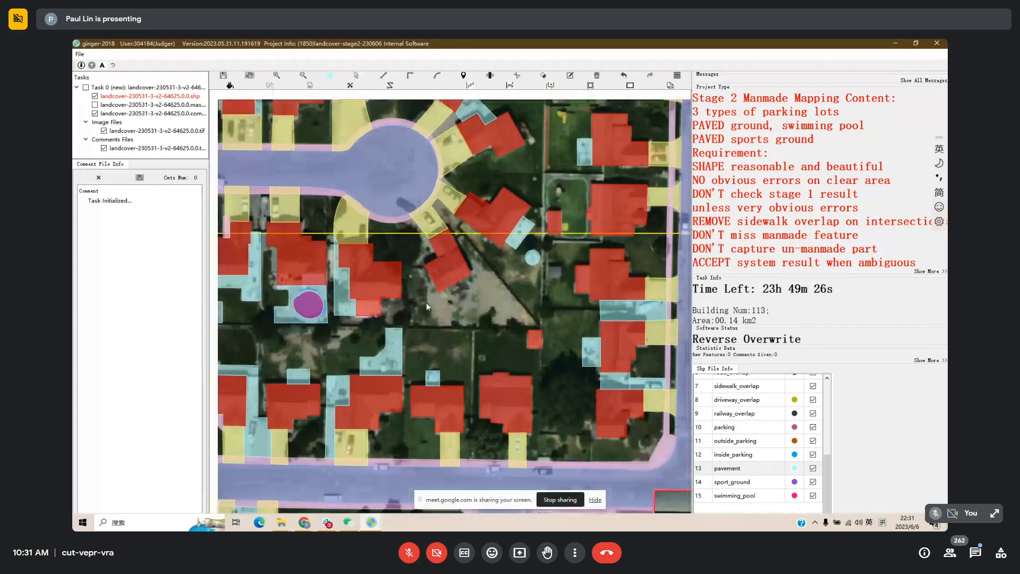
# Trim the unpaved northwest corner off the pavement strip between the second and third southernmost houses along the eastern road.
pyautogui.moveTo(458, 314); pyautogui.dragTo(436, 323)
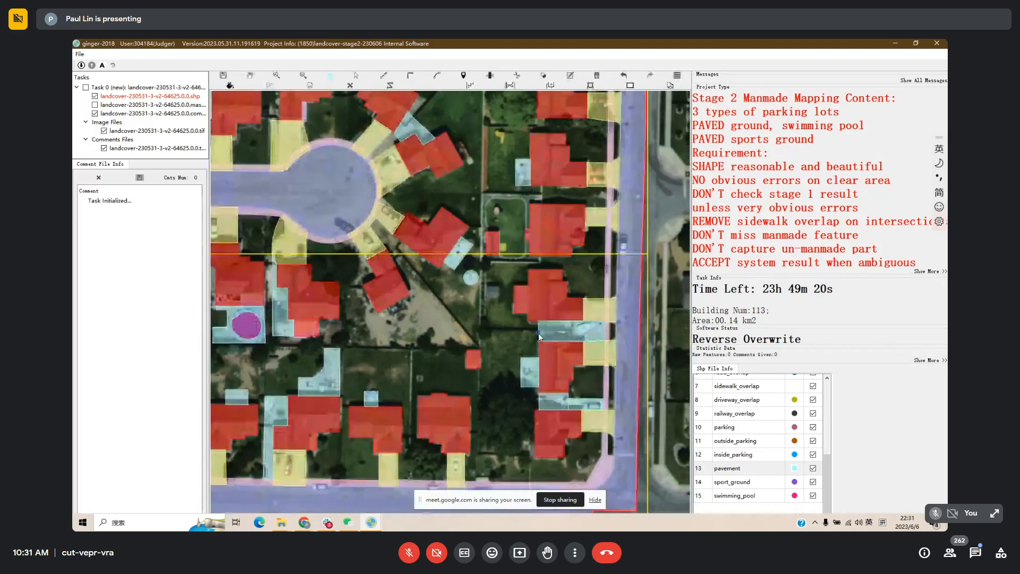
pyautogui.click(561, 330)
pyautogui.click(539, 332)
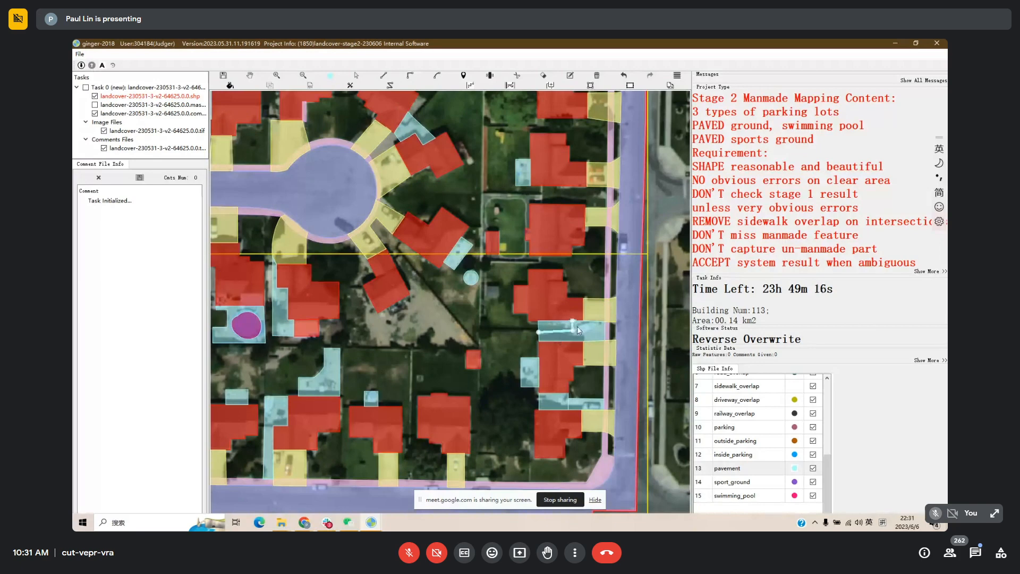
pyautogui.click(575, 321)
pyautogui.rightClick(551, 327)
pyautogui.press('space')
# Check the houses around the end of the short cul-de-sac against the bare imagery.
pyautogui.moveTo(446, 321); pyautogui.dragTo(528, 330)
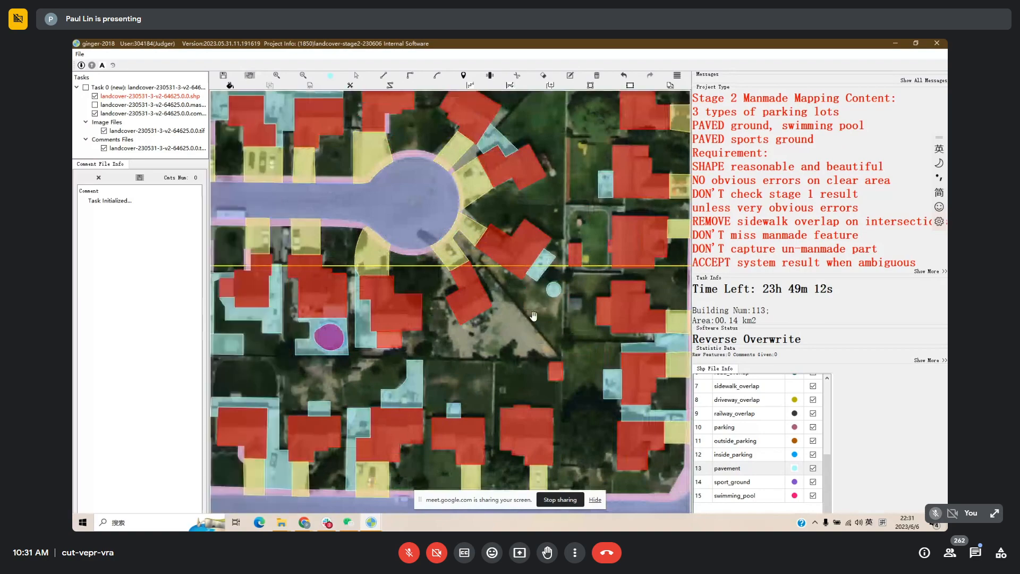
pyautogui.scroll(-1, 528, 331)
pyautogui.press('space')
pyautogui.press('space')
pyautogui.moveTo(504, 203); pyautogui.dragTo(518, 269)
pyautogui.press('space')
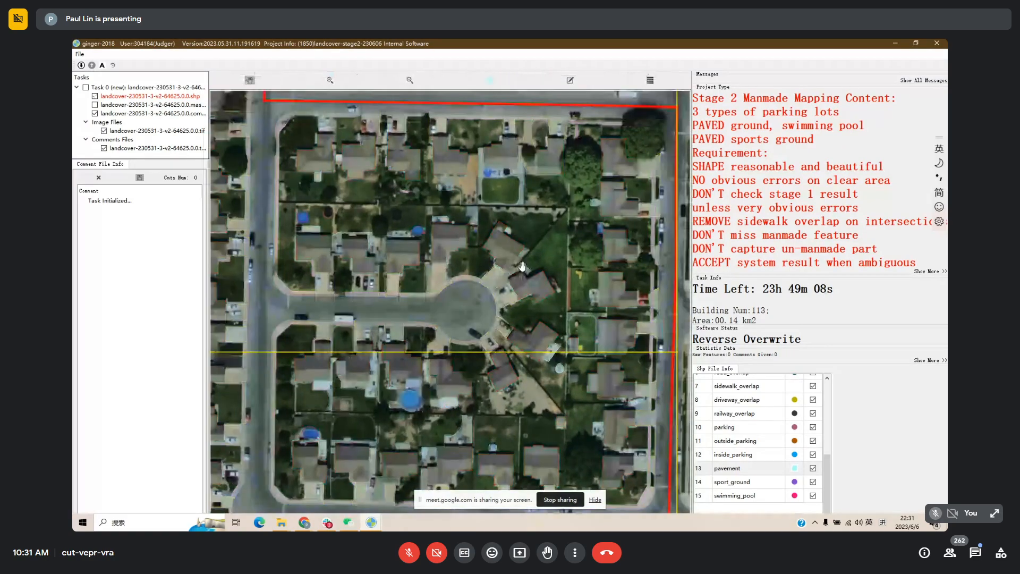
pyautogui.scroll(1, 523, 266)
pyautogui.press('space')
pyautogui.click(519, 260)
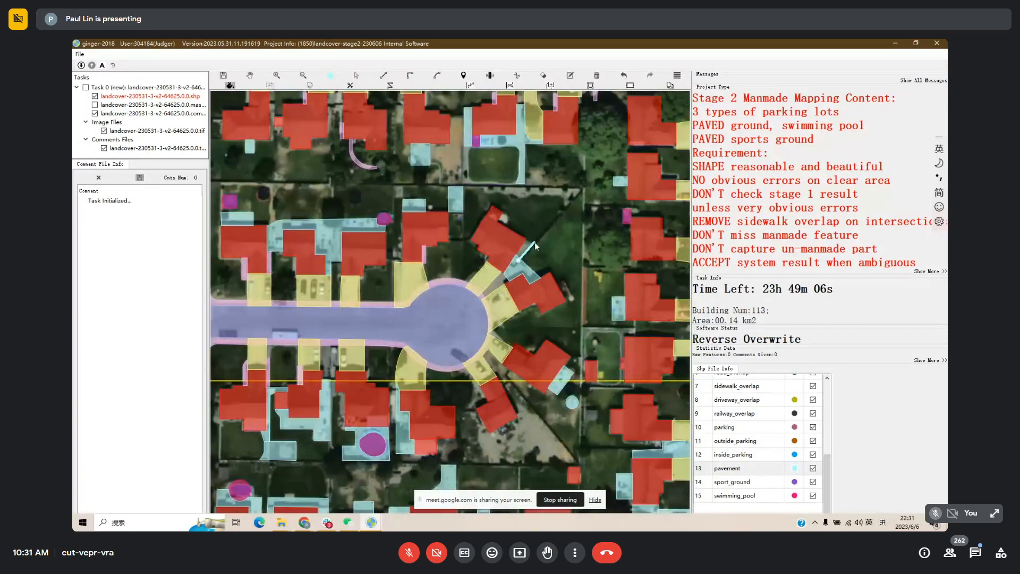
pyautogui.click(533, 243)
pyautogui.press('Escape')
# Extend the pavement between the two northeastern cul-de-sac houses along the southeast wall of the northern one.
pyautogui.moveTo(542, 277); pyautogui.dragTo(570, 279)
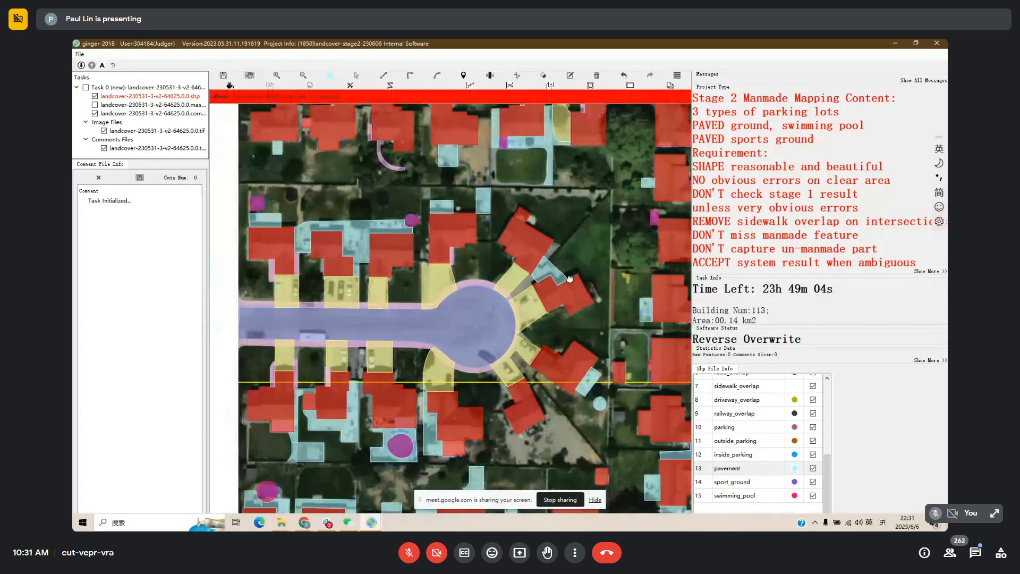
pyautogui.scroll(2, 543, 269)
pyautogui.click(542, 270)
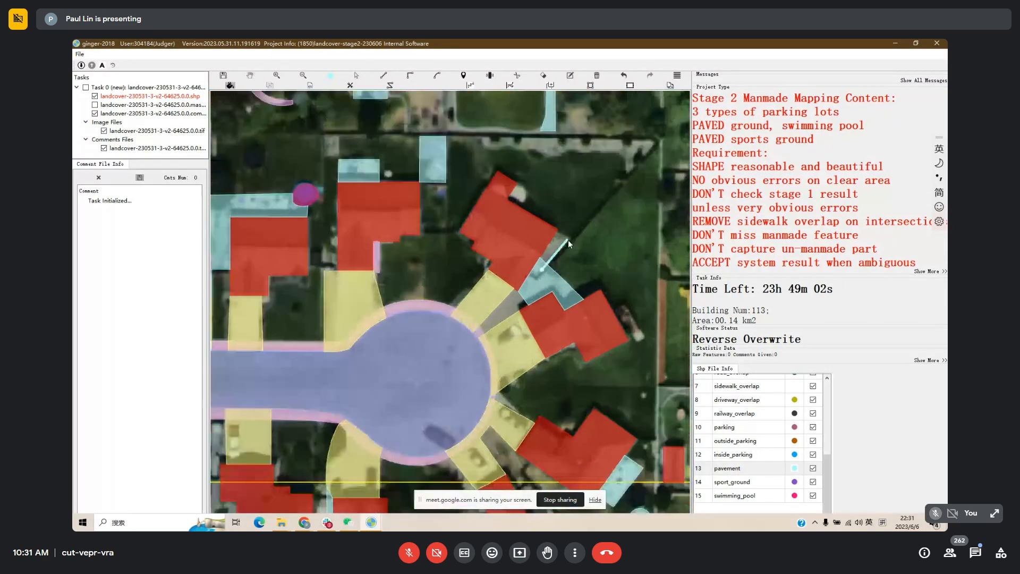
pyautogui.click(568, 241)
pyautogui.click(556, 248)
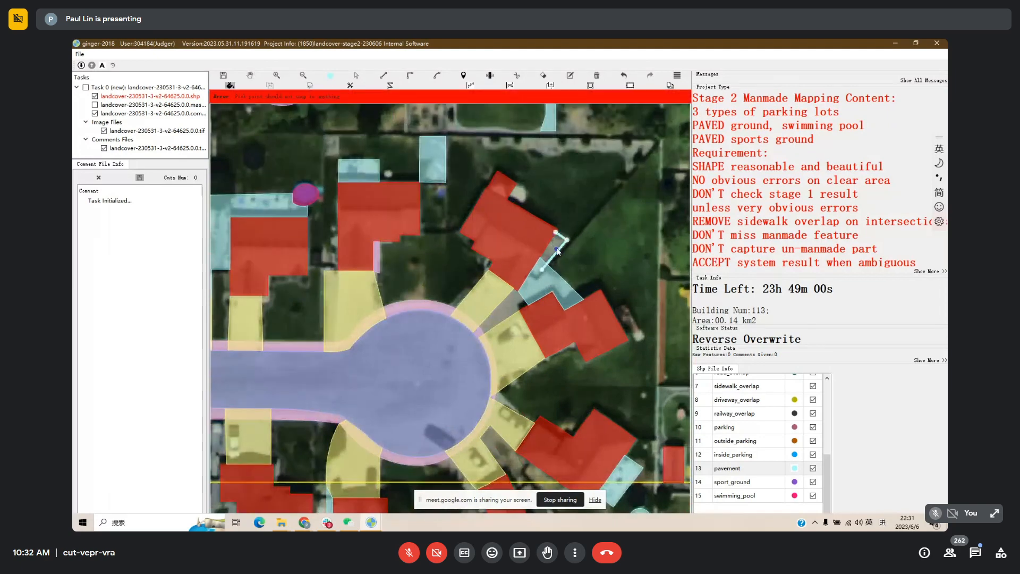
pyautogui.click(588, 284)
# Check the houses and backyards north of the short cul-de-sac road against the bare imagery.
pyautogui.moveTo(470, 293); pyautogui.dragTo(528, 275)
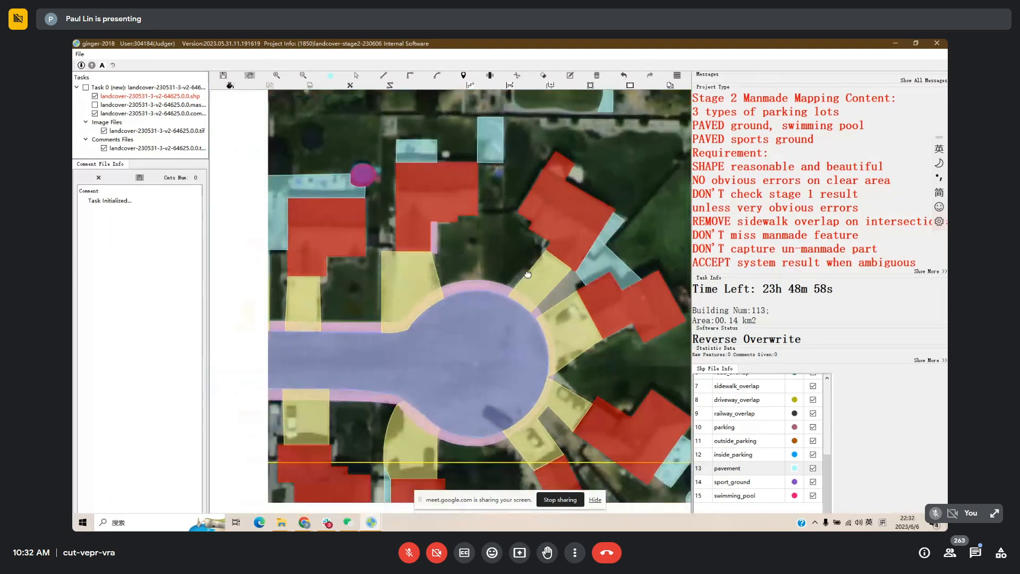
pyautogui.scroll(-2, 527, 274)
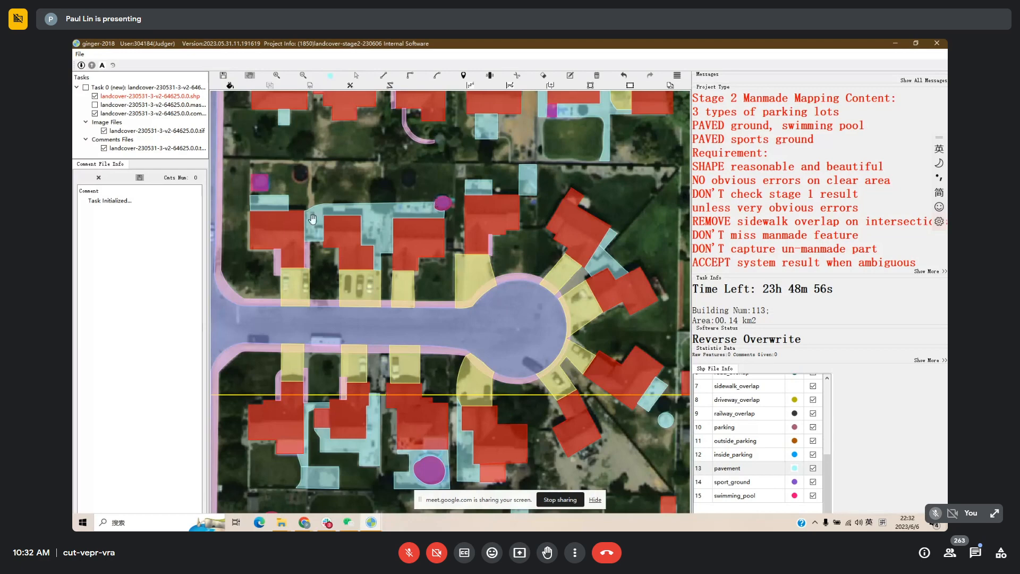
pyautogui.moveTo(313, 218); pyautogui.dragTo(379, 261)
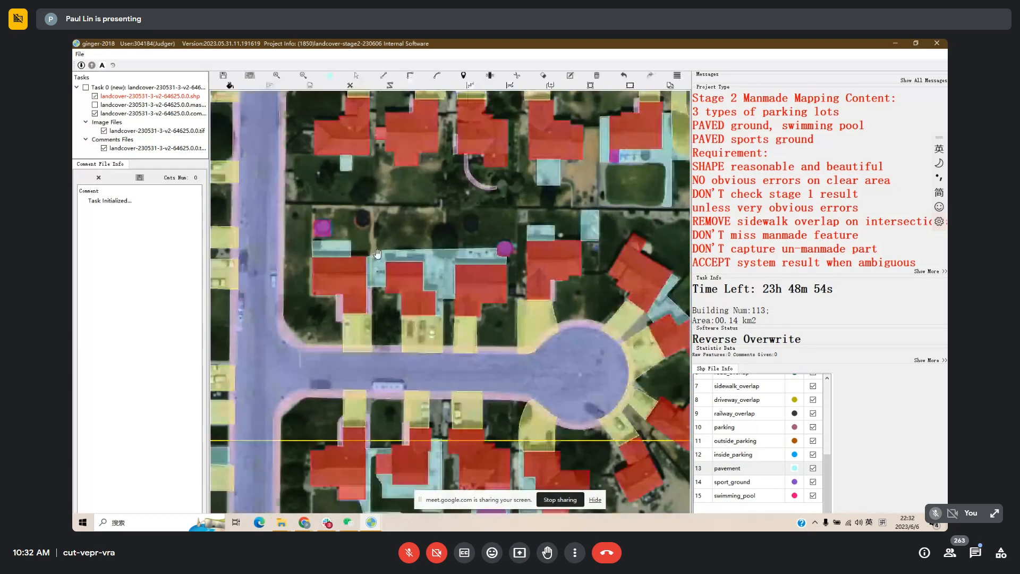
pyautogui.moveTo(544, 208); pyautogui.dragTo(478, 297)
pyautogui.press('space')
pyautogui.press('space')
pyautogui.moveTo(356, 188); pyautogui.dragTo(381, 255)
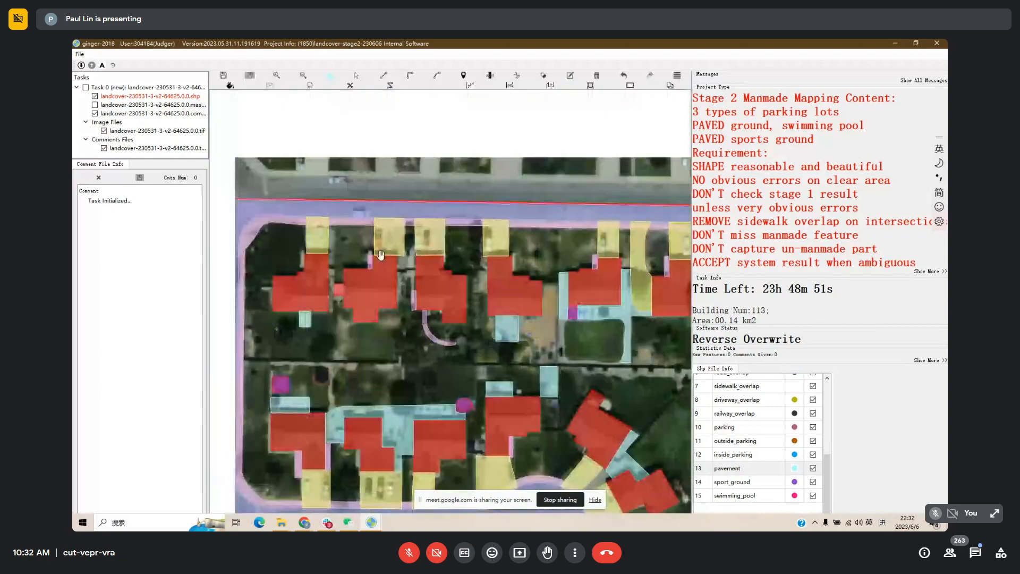
# Check the row of houses along the northern road against the bare imagery, from west to east.
pyautogui.press('space')
pyautogui.press('space')
pyautogui.moveTo(556, 296); pyautogui.dragTo(417, 252)
pyautogui.press('space')
pyautogui.press('space')
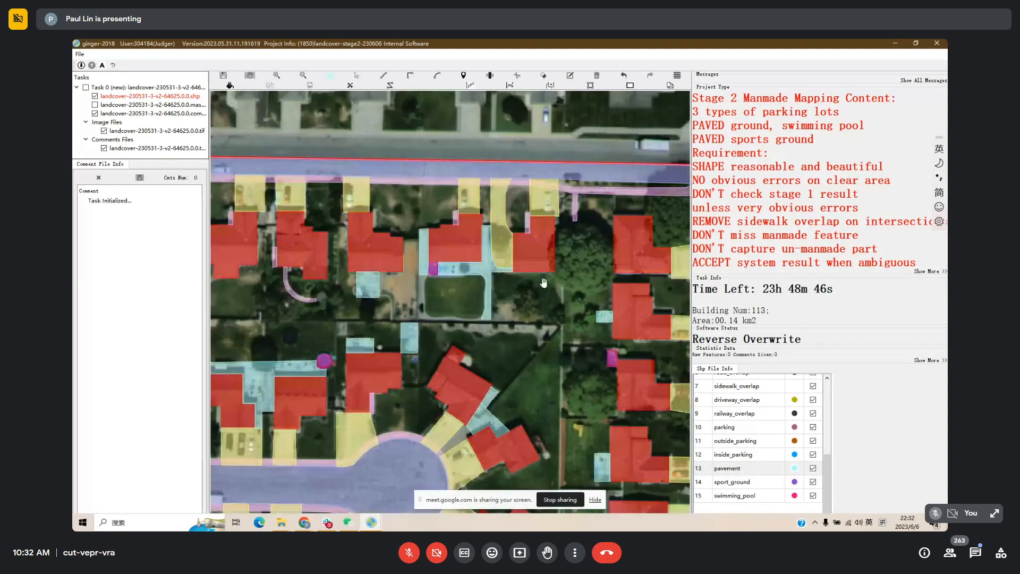
pyautogui.moveTo(543, 282); pyautogui.dragTo(456, 278)
pyautogui.press('space')
pyautogui.press('space')
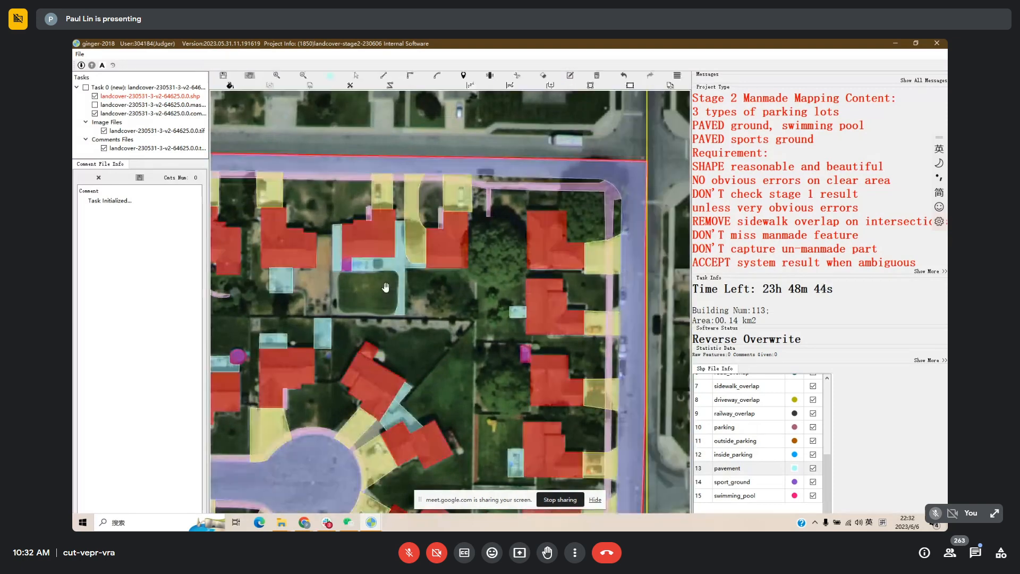
# Check the northeast corner houses and the northern backyards with the small pool against the bare imagery.
pyautogui.moveTo(479, 208); pyautogui.dragTo(416, 203)
pyautogui.press('space')
pyautogui.press('space')
pyautogui.moveTo(481, 239); pyautogui.dragTo(429, 221)
pyautogui.moveTo(451, 326); pyautogui.dragTo(456, 232)
pyautogui.press('space')
pyautogui.press('space')
pyautogui.moveTo(479, 291); pyautogui.dragTo(643, 469)
pyautogui.press('space')
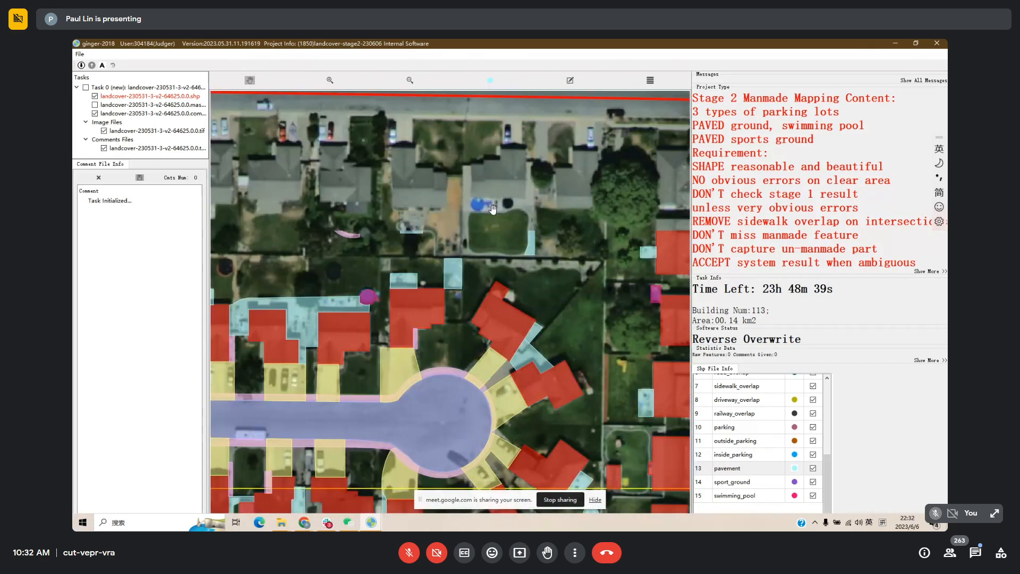
pyautogui.press('space')
pyautogui.moveTo(492, 209); pyautogui.dragTo(478, 203)
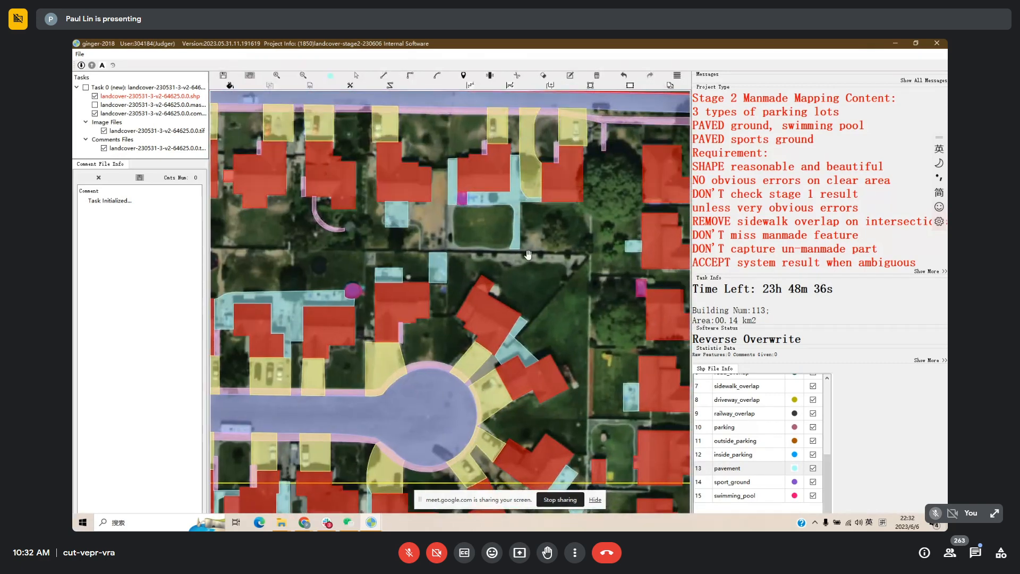
# Check the houses along the eastern road against the bare imagery, down to the southern road junction.
pyautogui.scroll(-2, 528, 254)
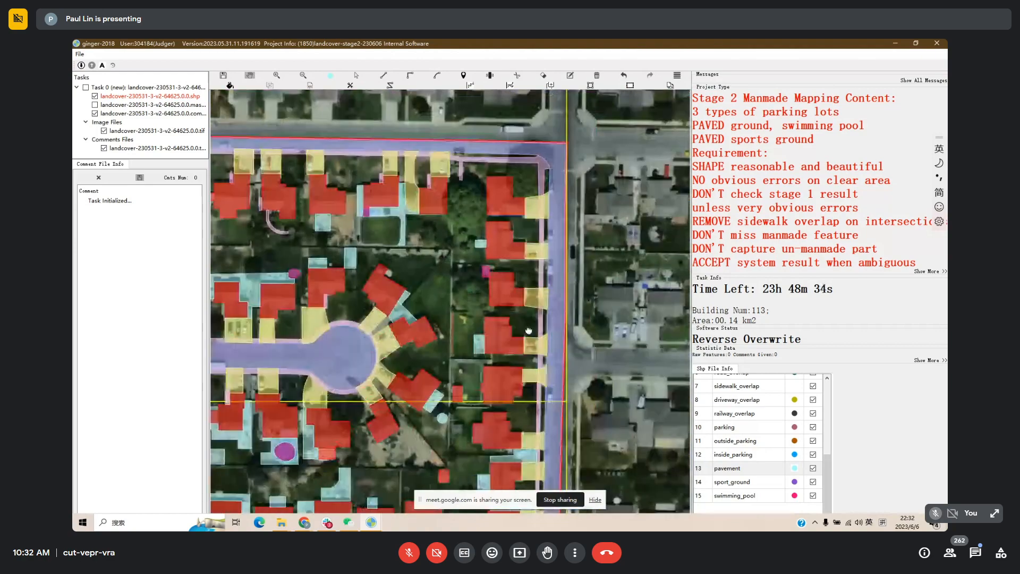
pyautogui.moveTo(529, 330); pyautogui.dragTo(512, 158)
pyautogui.moveTo(402, 260); pyautogui.dragTo(409, 180)
pyautogui.scroll(1, 410, 179)
pyautogui.press('space')
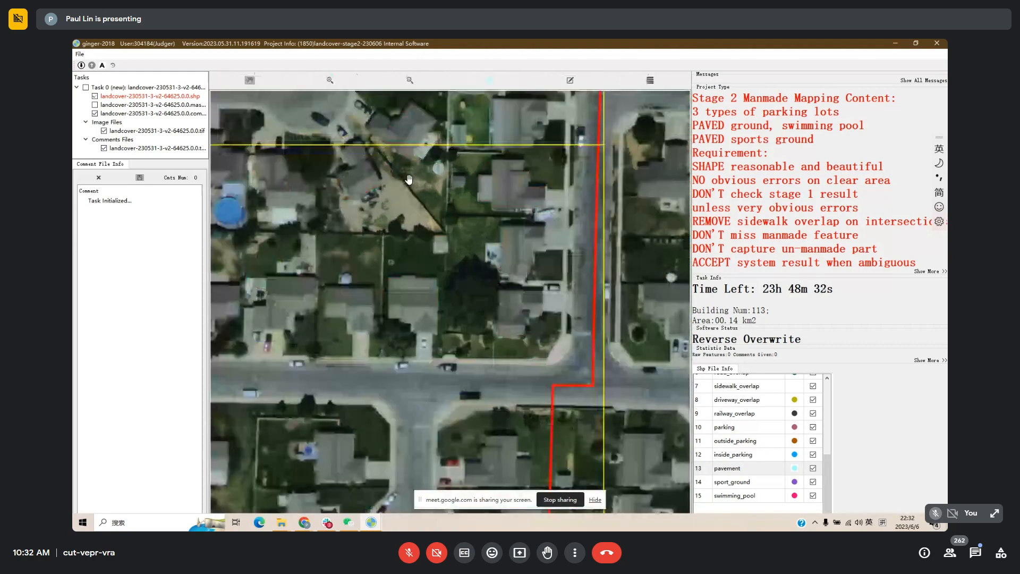
pyautogui.moveTo(515, 284); pyautogui.dragTo(520, 237)
pyautogui.press('space')
pyautogui.moveTo(458, 379); pyautogui.dragTo(561, 217)
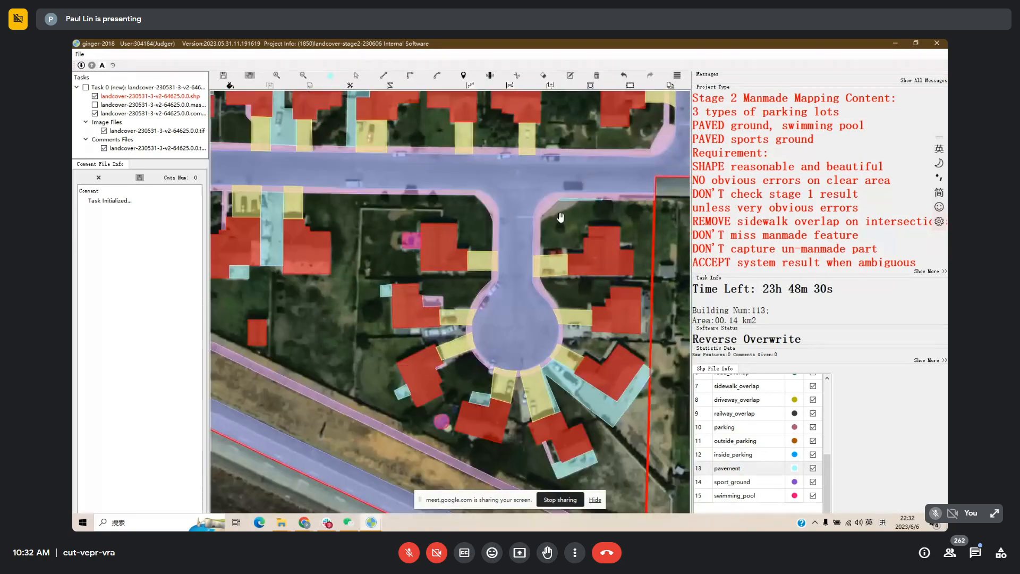
# Fill the paved area inside the sidewalk curve at the southeast corner of the southern cul-de-sac junction with pavement.
pyautogui.press('space')
pyautogui.press('space')
pyautogui.press('space')
pyautogui.moveTo(572, 220)
pyautogui.press('space')
pyautogui.scroll(1, 571, 219)
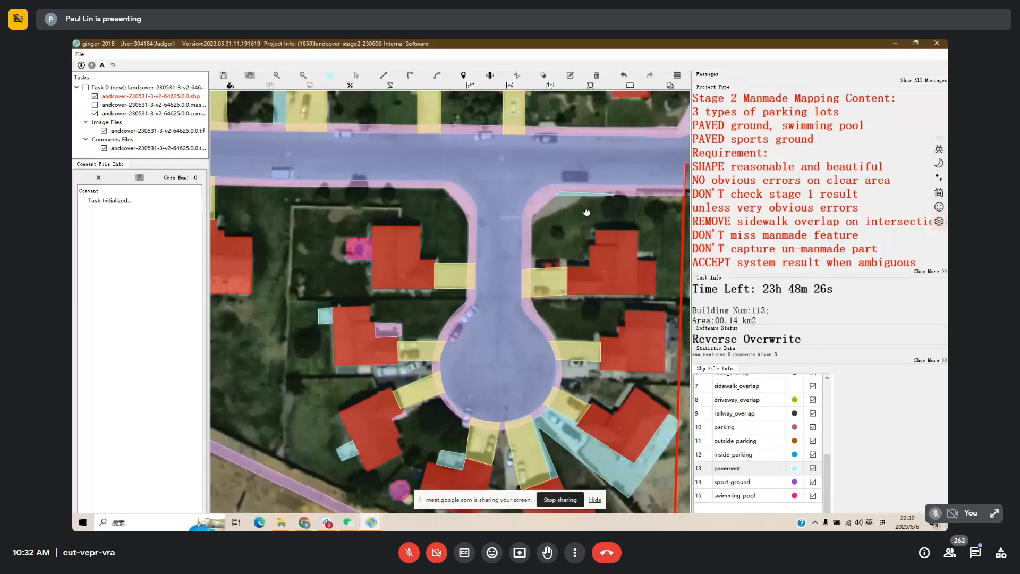
pyautogui.moveTo(587, 212); pyautogui.dragTo(490, 226)
pyautogui.press('space')
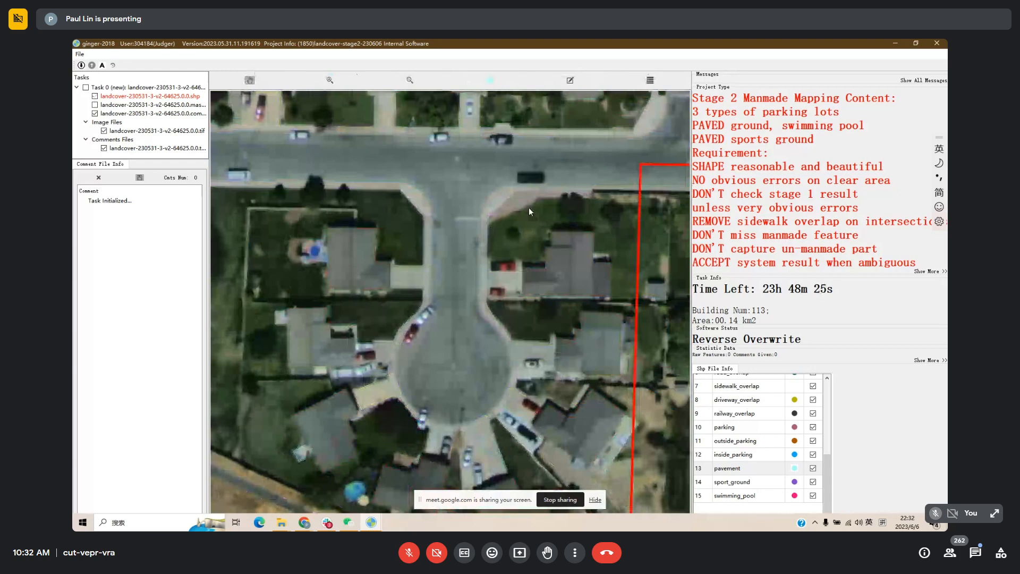
pyautogui.press('space')
pyautogui.press('f')
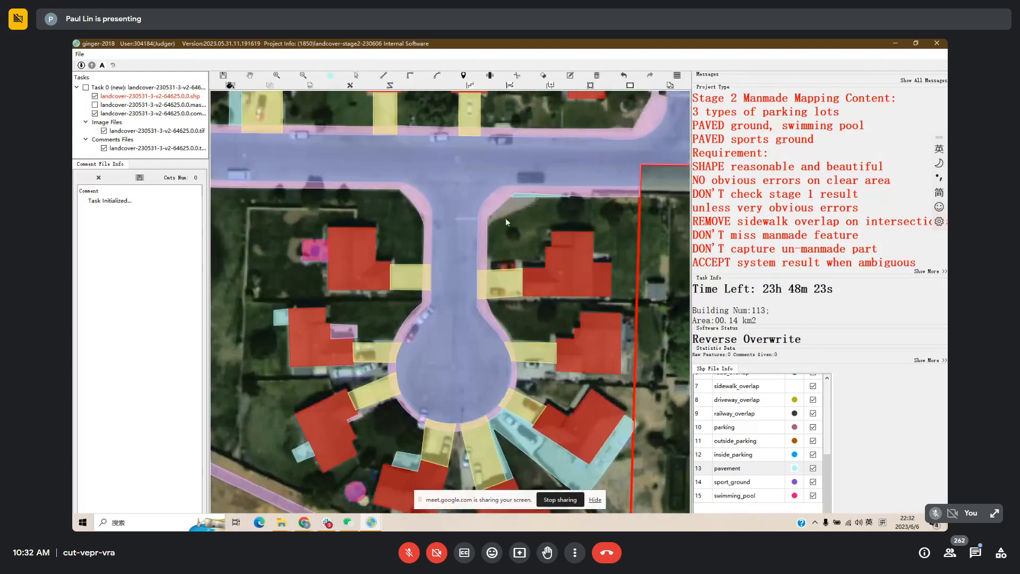
pyautogui.click(484, 230)
pyautogui.click(506, 218)
pyautogui.click(525, 210)
pyautogui.click(534, 203)
pyautogui.click(540, 197)
pyautogui.click(514, 207)
pyautogui.click(545, 200)
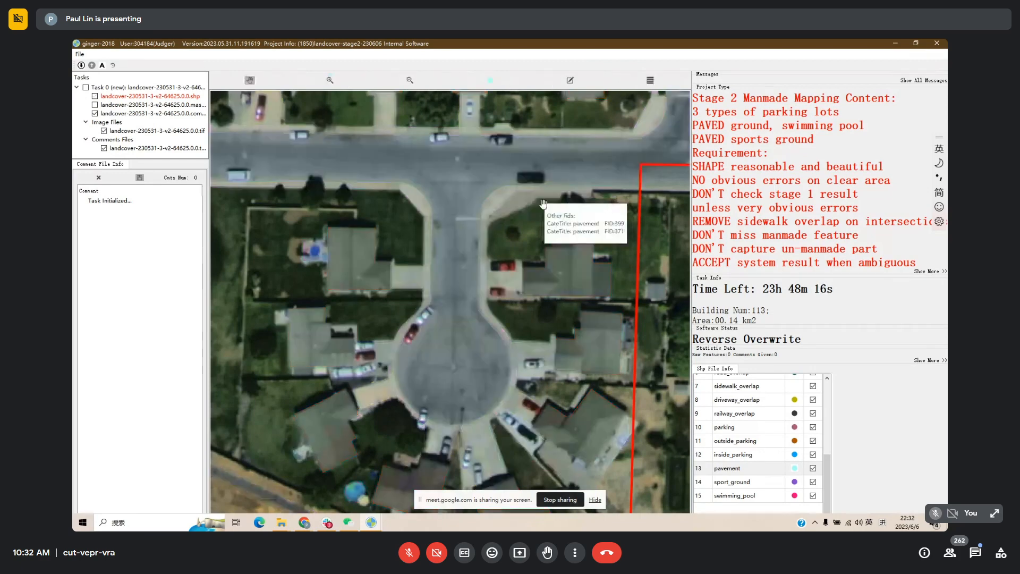
pyautogui.scroll(5, 544, 202)
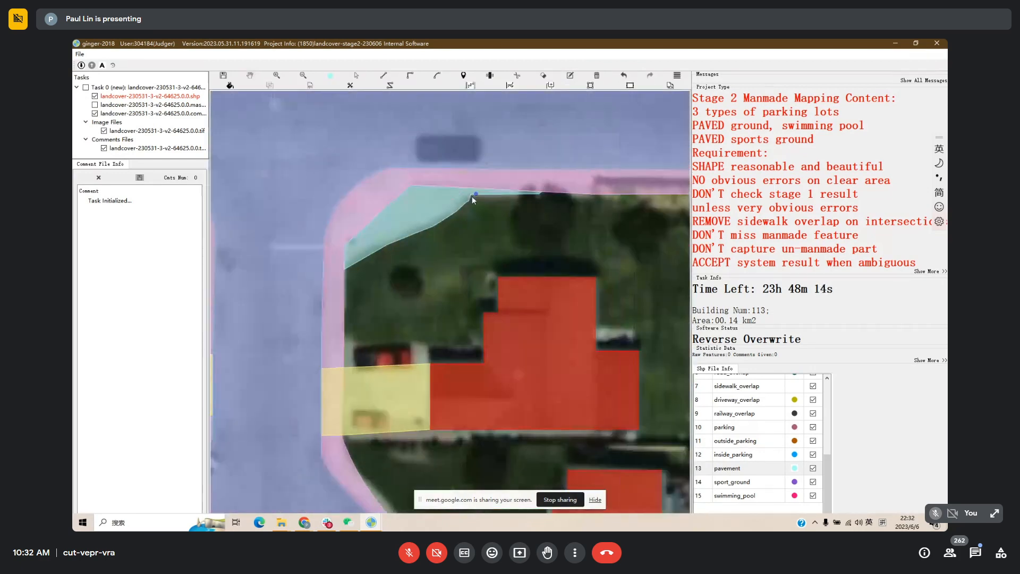
pyautogui.click(472, 195)
# Fill the paved area south of the eastern house's driveway on the southern cul-de-sac with pavement, up to the house.
pyautogui.scroll(-5, 534, 211)
pyautogui.scroll(-2, 499, 162)
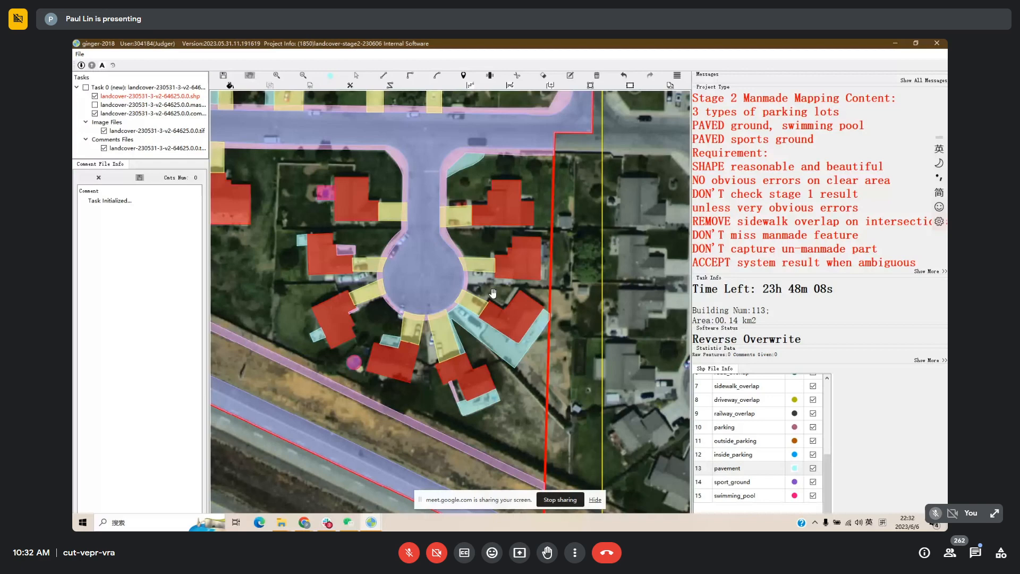
pyautogui.scroll(1, 493, 293)
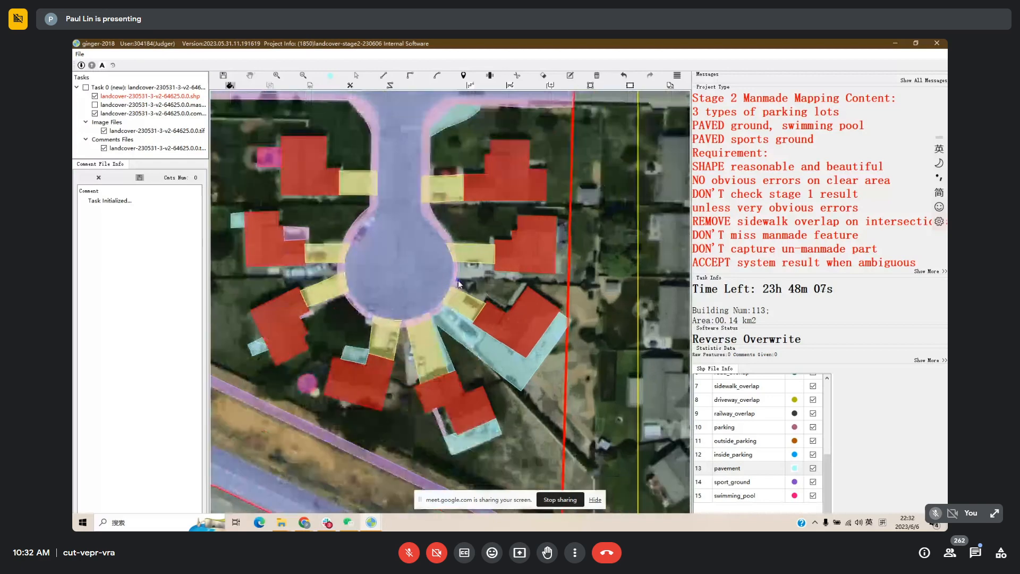
pyautogui.click(459, 279)
pyautogui.click(518, 279)
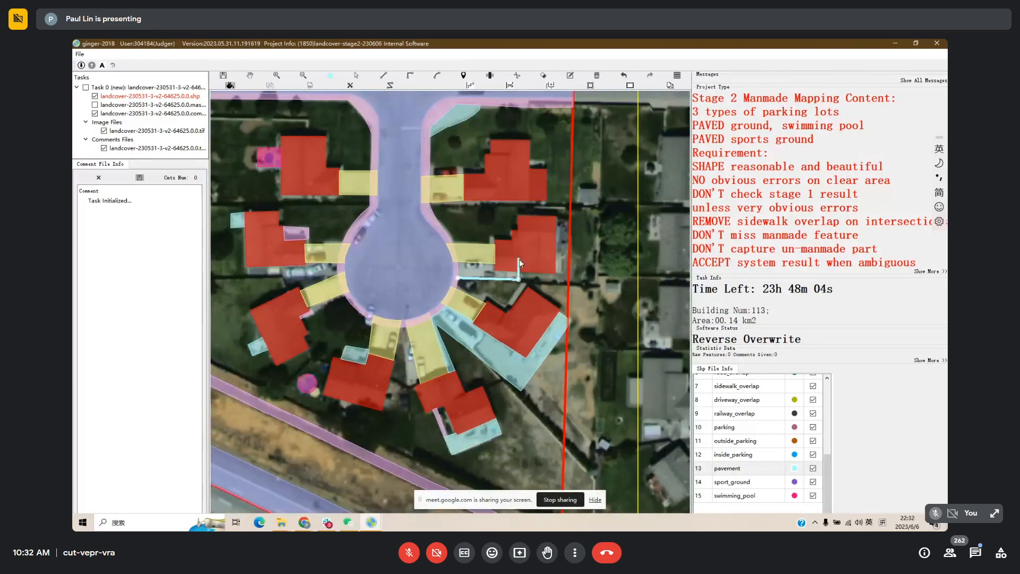
pyautogui.doubleClick(458, 259)
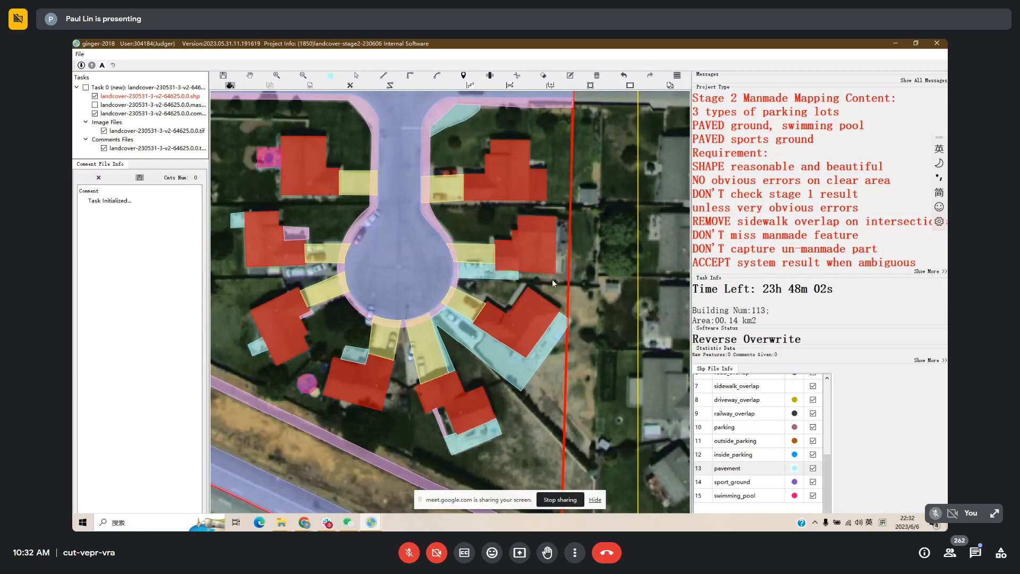
# Add a narrow pavement strip along the east wall of the same house, beside the task boundary.
pyautogui.click(552, 269)
pyautogui.click(563, 270)
pyautogui.click(563, 221)
pyautogui.click(549, 221)
pyautogui.press('space')
pyautogui.moveTo(531, 264); pyautogui.dragTo(567, 260)
pyautogui.press('space')
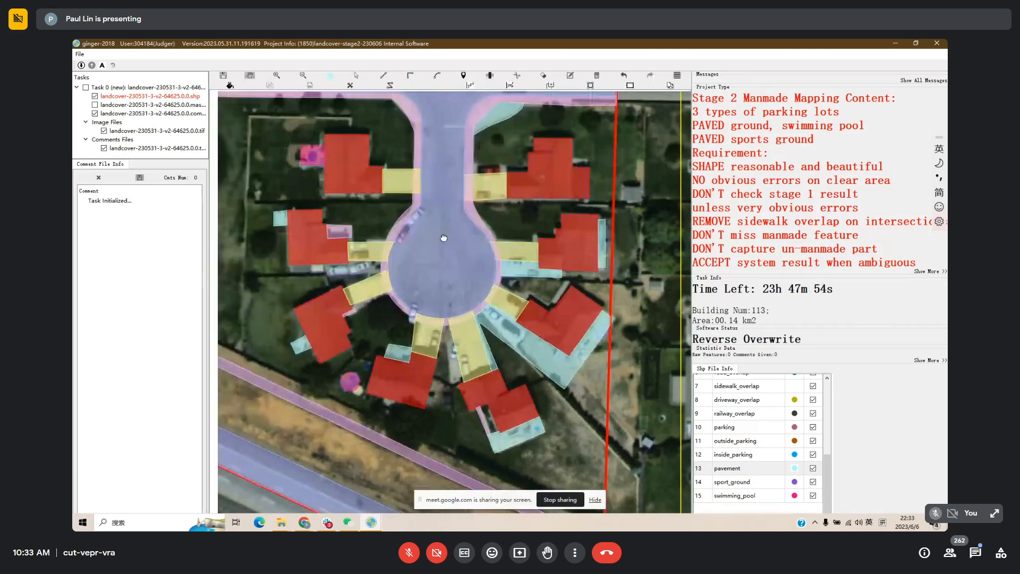
# Reclassify the small sidewalk patch at the northeast corner of the western cul-de-sac house as pavement.
pyautogui.moveTo(405, 230); pyautogui.dragTo(432, 227)
pyautogui.press('space')
pyautogui.press('space')
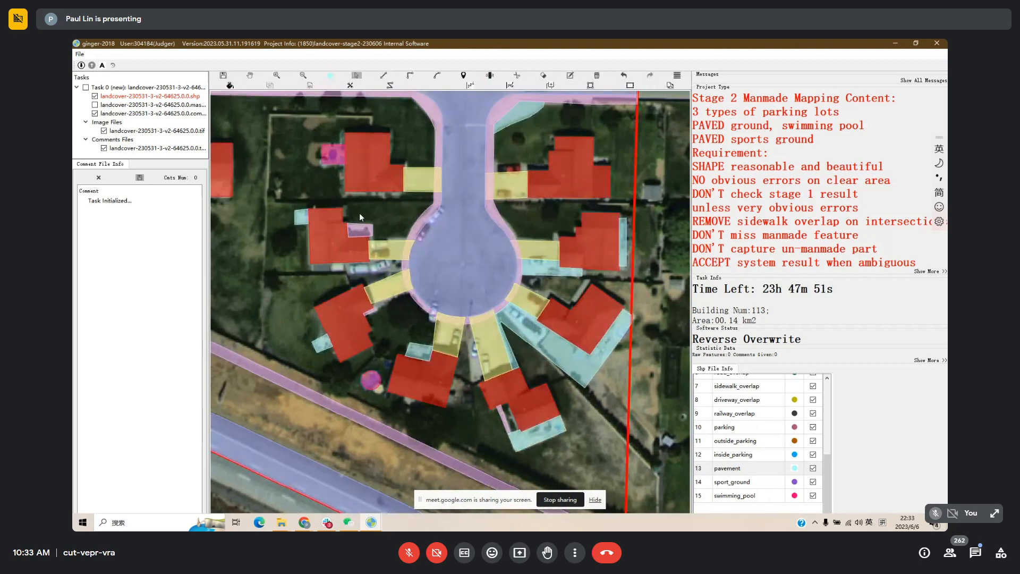
pyautogui.click(361, 229)
pyautogui.click(739, 468)
pyautogui.press('space')
pyautogui.moveTo(318, 186); pyautogui.dragTo(346, 228)
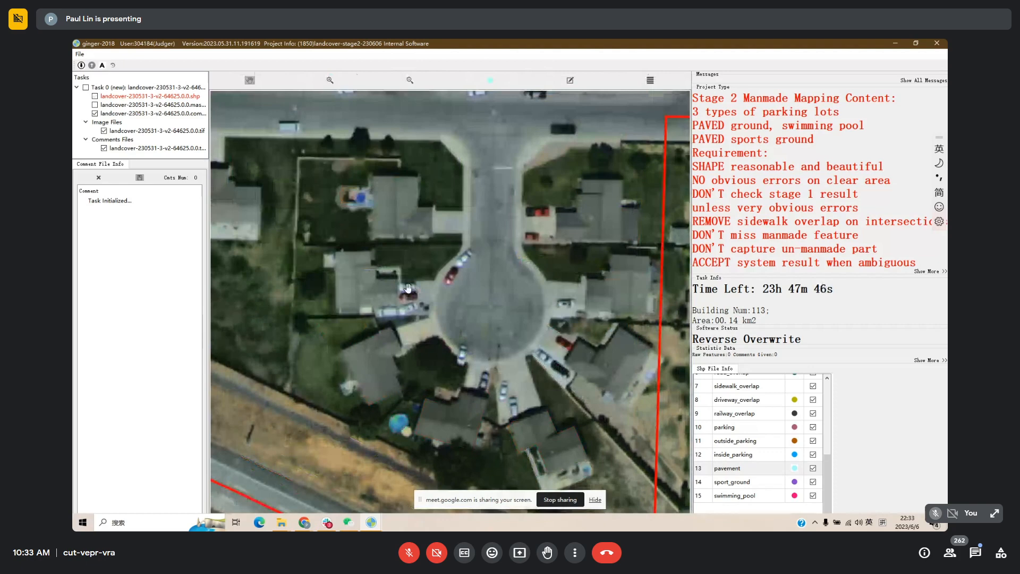
pyautogui.press('space')
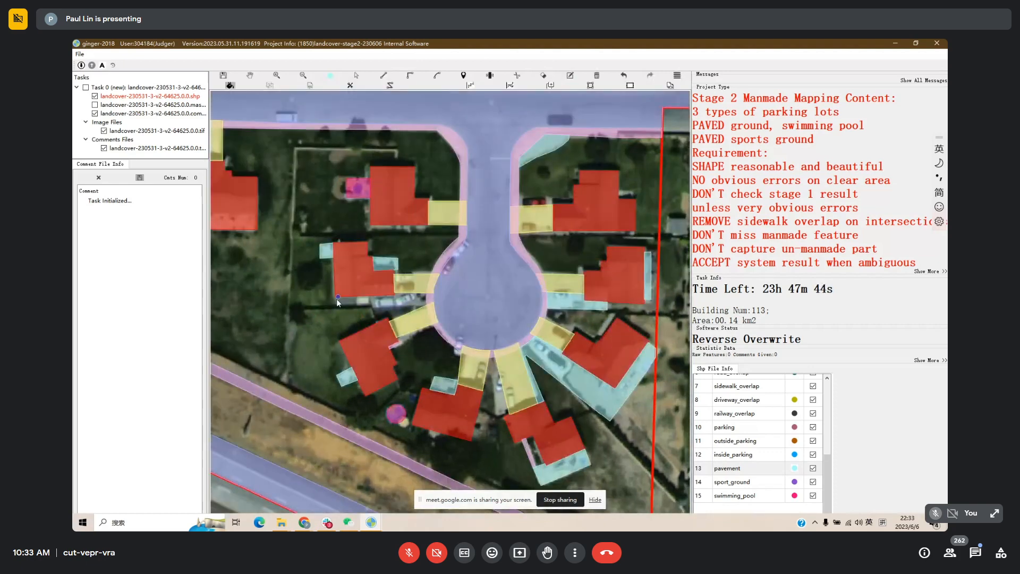
# Fill the paved area south of the western cul-de-sac house with pavement, from its south wall to the neighbouring driveways.
pyautogui.click(334, 307)
pyautogui.click(371, 305)
pyautogui.doubleClick(436, 299)
pyautogui.moveTo(435, 343); pyautogui.dragTo(418, 295)
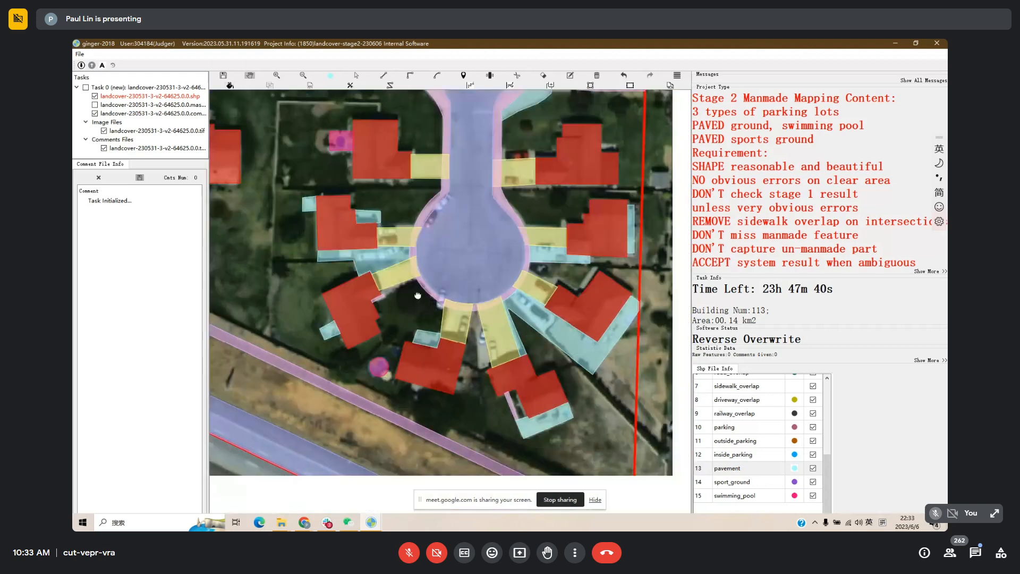
pyautogui.press('space')
pyautogui.press('space')
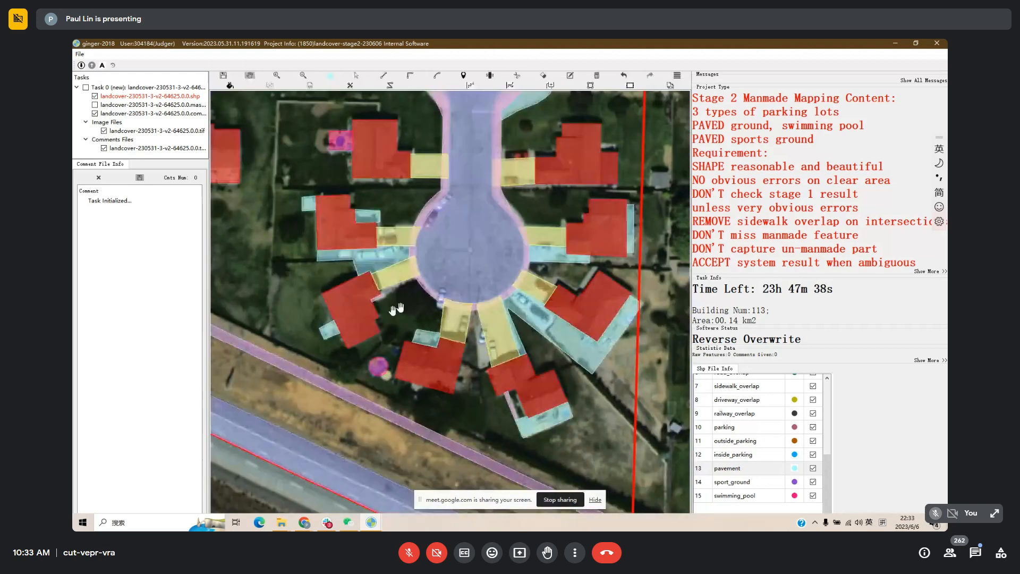
# Fill the paved strip along the west side of the southernmost cul-de-sac house's driveway with pavement.
pyautogui.moveTo(539, 341); pyautogui.dragTo(510, 323)
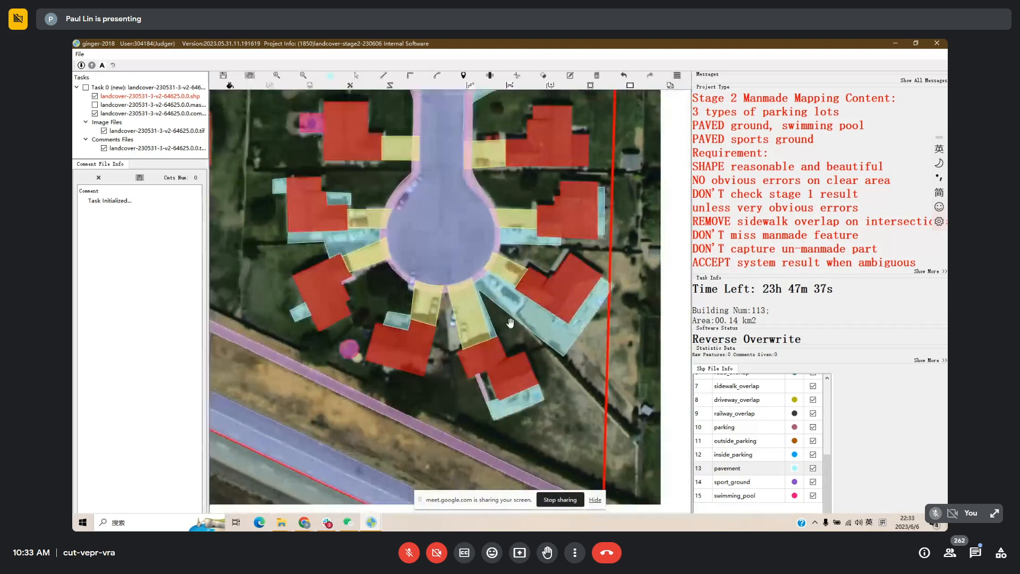
pyautogui.click(454, 355)
pyautogui.press('Delete')
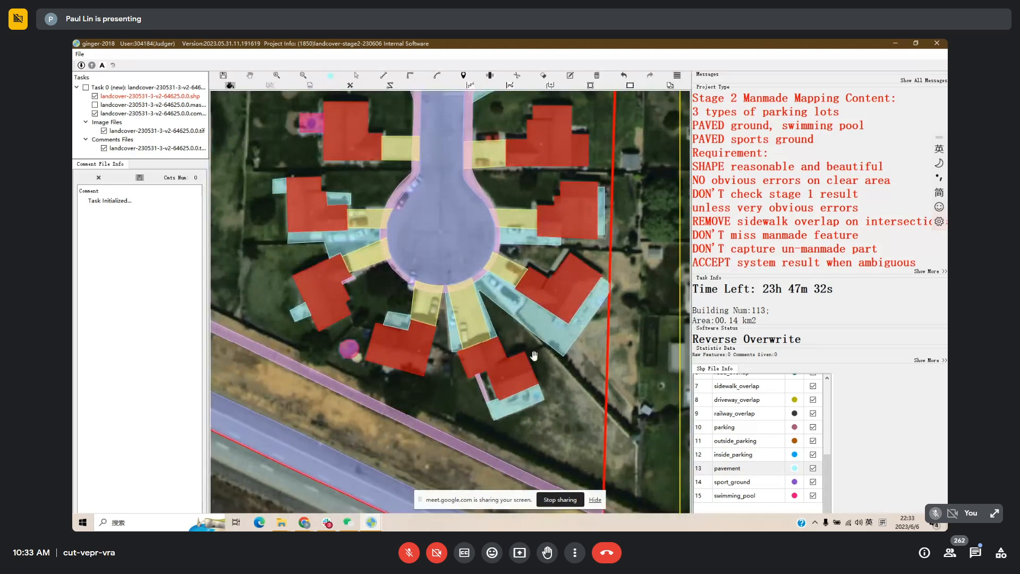
pyautogui.moveTo(512, 309); pyautogui.dragTo(491, 286)
pyautogui.press('space')
pyautogui.press('space')
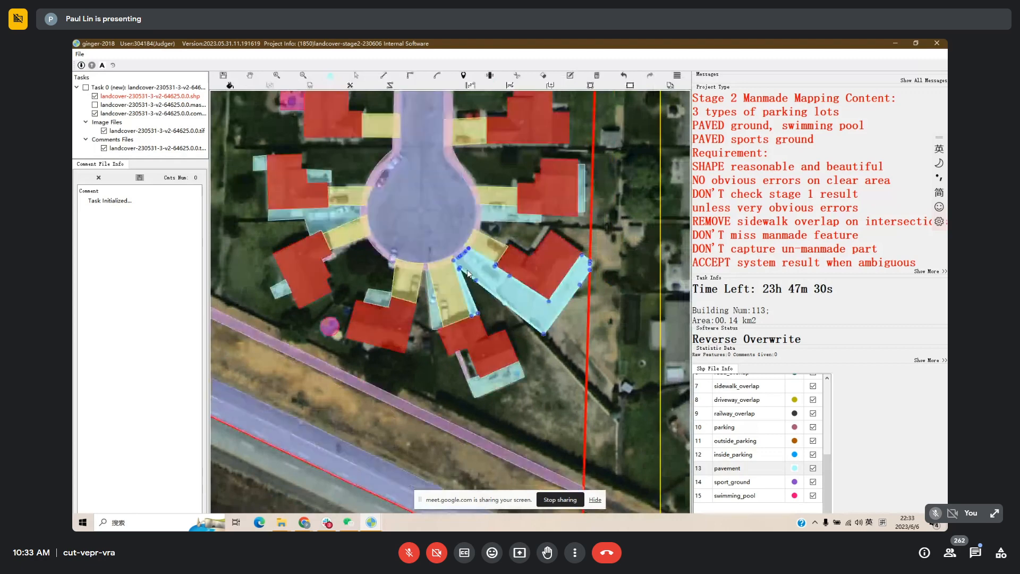
# Cut off and delete the surplus pavement on the southwest edge of the southeastern house's pavement, near the southernmost driveway.
pyautogui.click(464, 262)
pyautogui.click(464, 261)
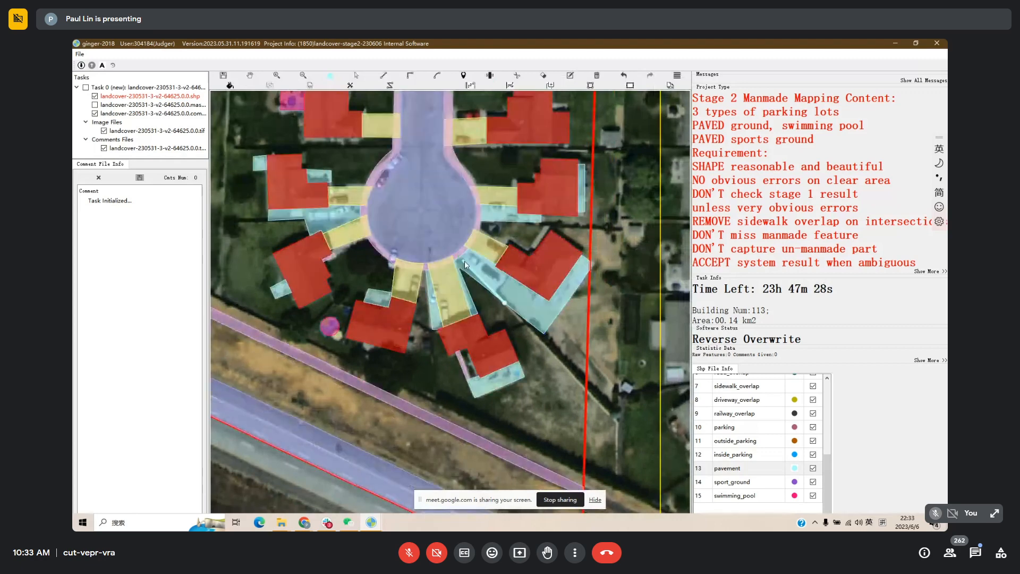
pyautogui.press('s')
pyautogui.press('c')
pyautogui.click(504, 302)
pyautogui.press('s')
pyautogui.press('Delete')
pyautogui.press('space')
pyautogui.moveTo(483, 308); pyautogui.dragTo(521, 300)
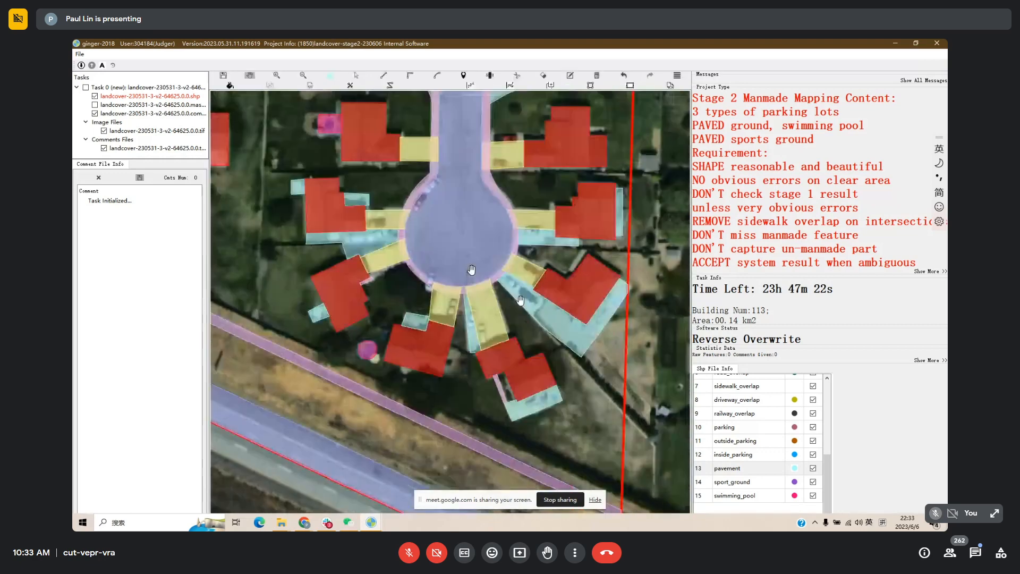
# Compare the landcover shapes with the bare imagery around the southern cul-de-sac and the houses west of it.
pyautogui.moveTo(471, 270); pyautogui.dragTo(541, 332)
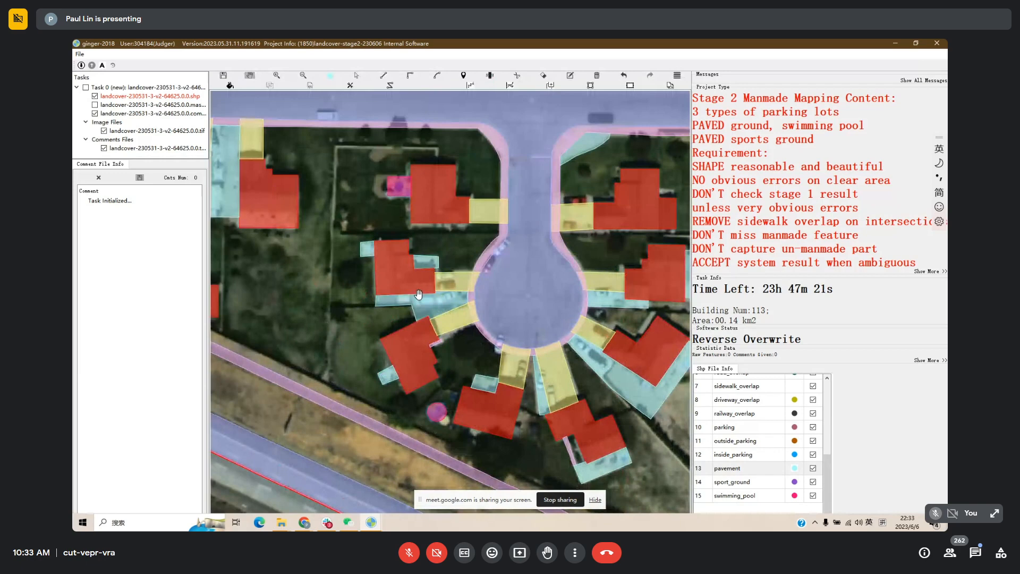
pyautogui.press('h')
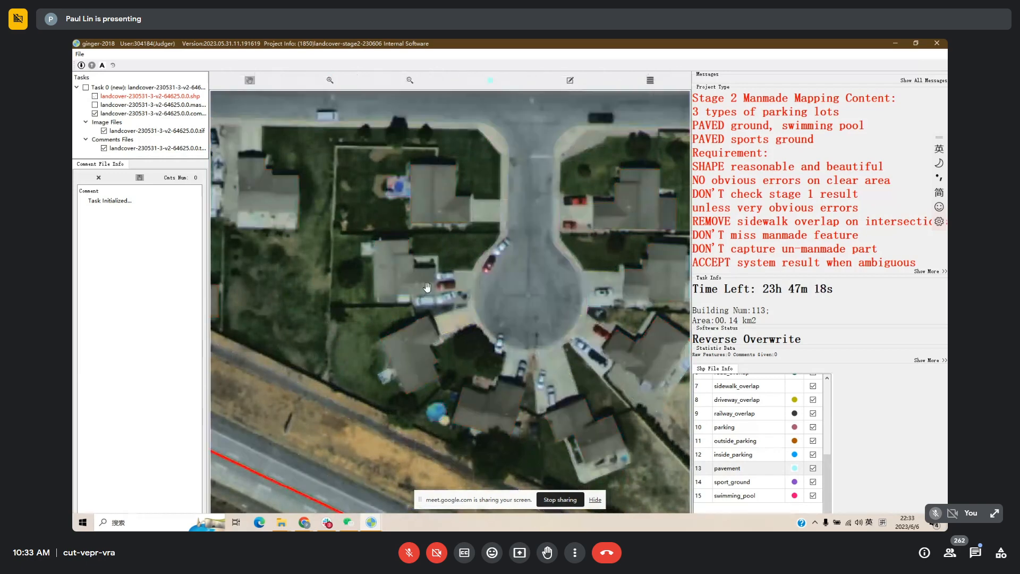
pyautogui.press('h')
pyautogui.scroll(-2, 431, 285)
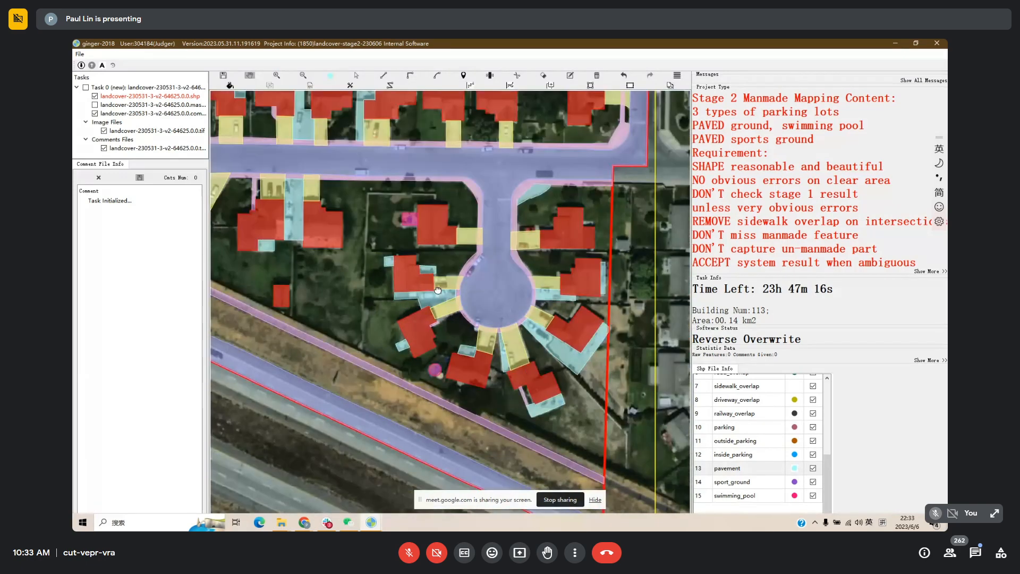
pyautogui.moveTo(431, 286); pyautogui.dragTo(481, 314)
pyautogui.press('h')
pyautogui.press('h')
pyautogui.moveTo(438, 265); pyautogui.dragTo(520, 223)
pyautogui.press('h')
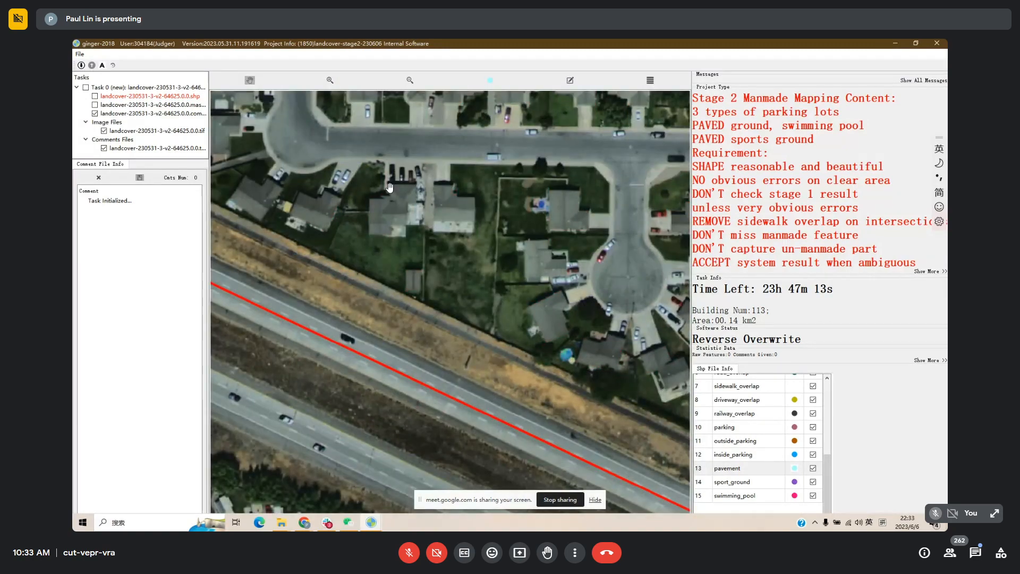
# Fill the gap between the narrow sidewalk and the two-car driveway south of the main street, and classify it as driveway.
pyautogui.scroll(5, 390, 187)
pyautogui.press('h')
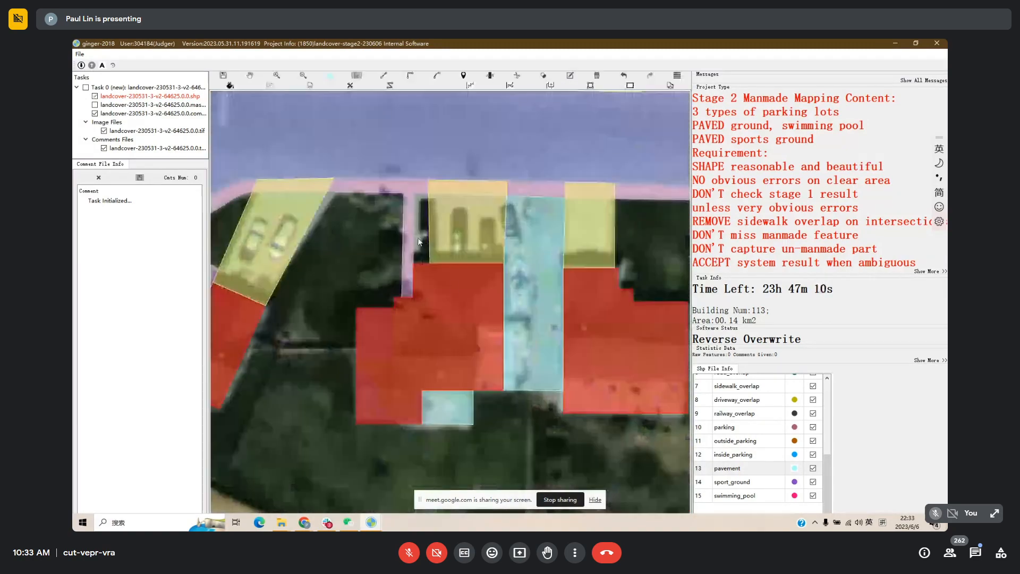
pyautogui.click(420, 243)
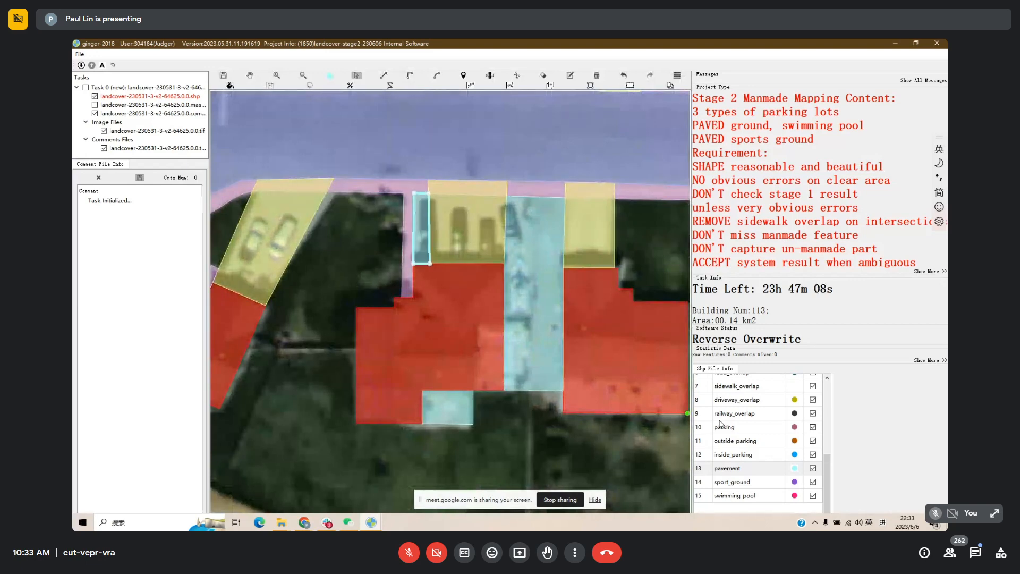
pyautogui.scroll(2, 747, 415)
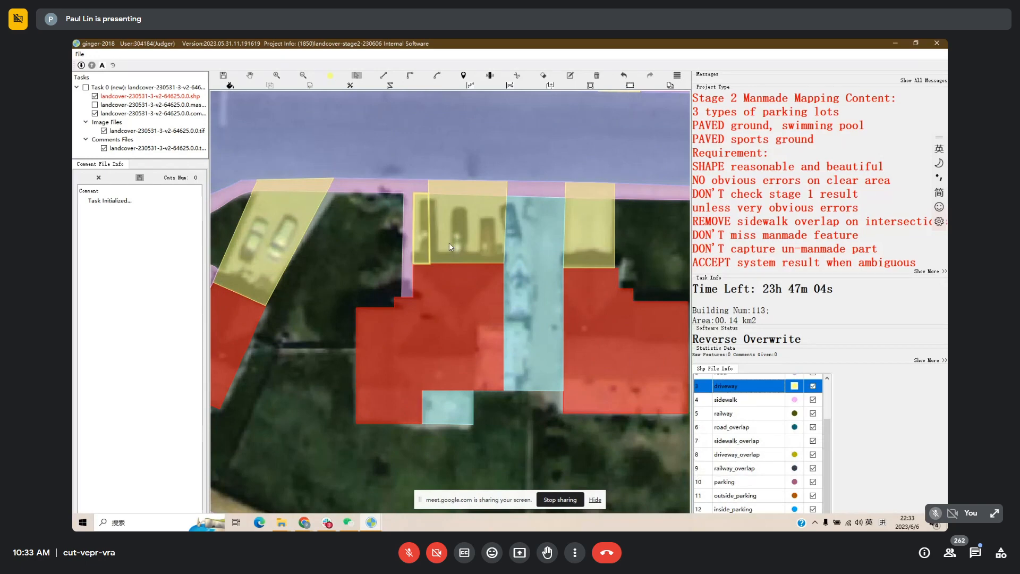
# Cut off and remove the west end of the long pavement strip beside the highway, beyond the residential fence line.
pyautogui.scroll(-3, 448, 244)
pyautogui.scroll(-2, 433, 267)
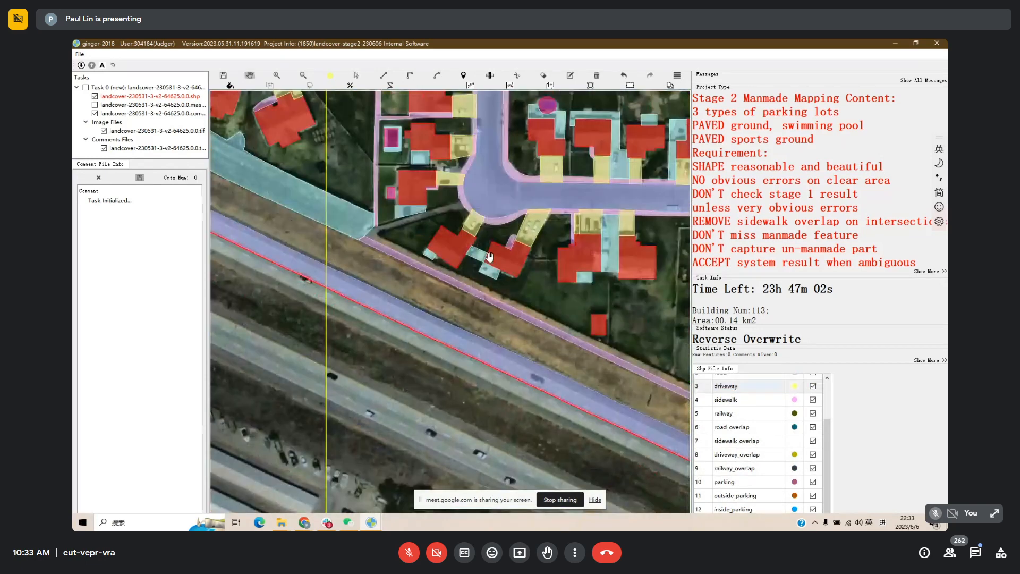
pyautogui.moveTo(361, 264); pyautogui.dragTo(601, 343)
pyautogui.scroll(-1, 453, 315)
pyautogui.moveTo(382, 266); pyautogui.dragTo(553, 324)
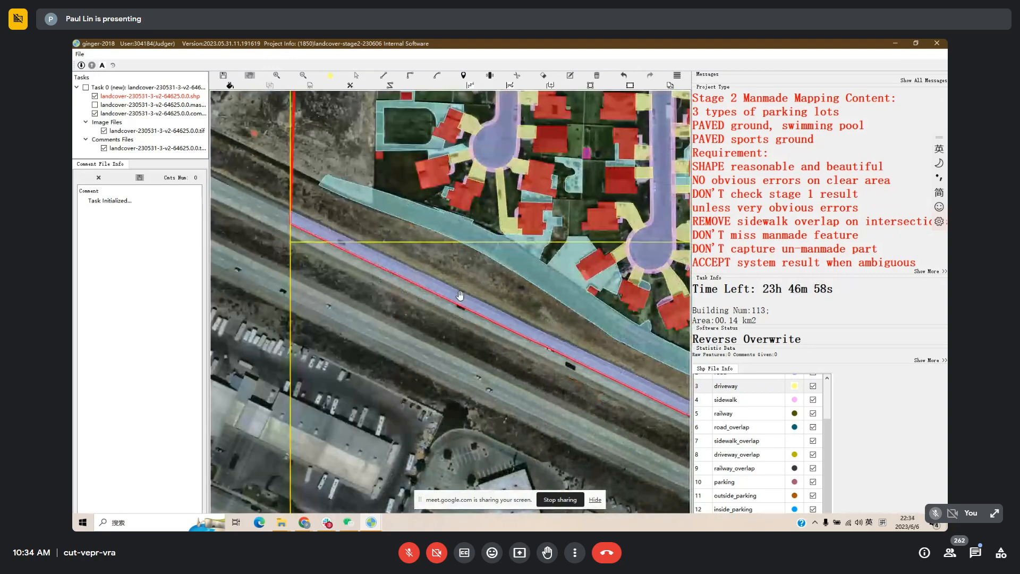
pyautogui.scroll(-1, 439, 245)
pyautogui.scroll(1, 457, 252)
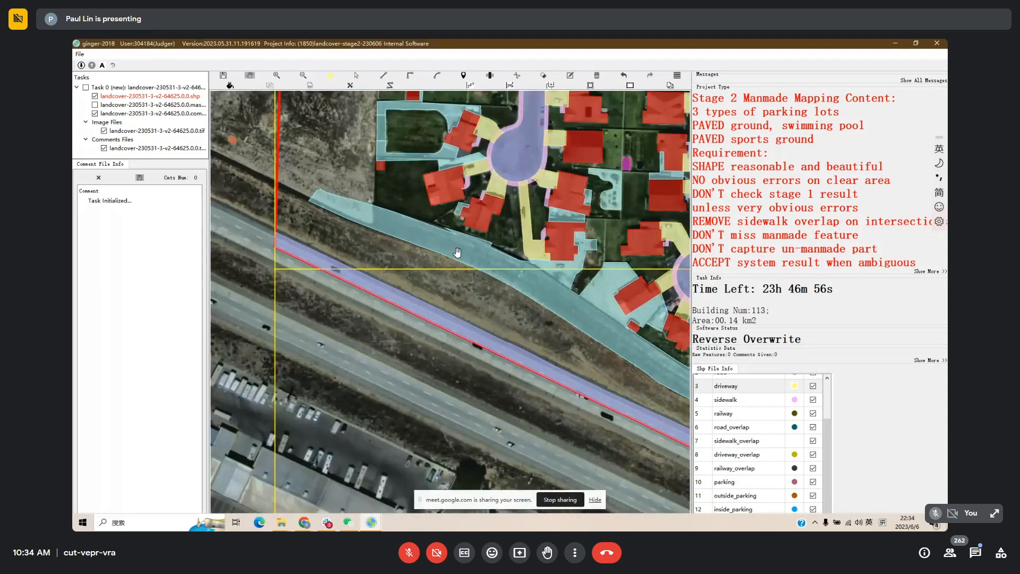
pyautogui.press('r')
pyautogui.click(460, 236)
pyautogui.press('Escape')
pyautogui.press('space')
pyautogui.press('space')
pyautogui.click(372, 230)
pyautogui.press('Escape')
# Review the western boundary and the whole task area for remaining landcover errors.
pyautogui.moveTo(352, 181); pyautogui.dragTo(425, 293)
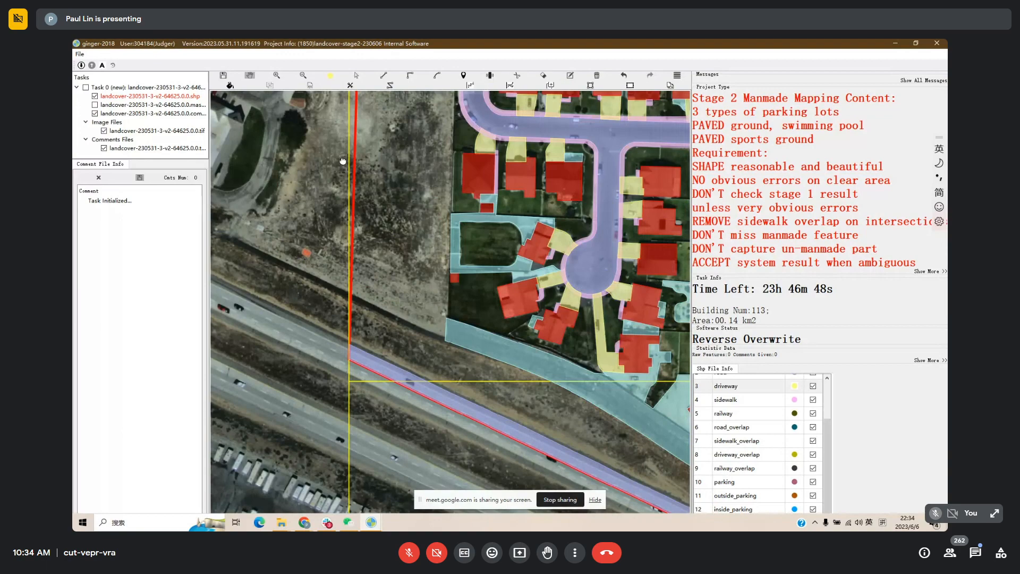
pyautogui.scroll(-1, 343, 161)
pyautogui.moveTo(343, 161); pyautogui.dragTo(463, 347)
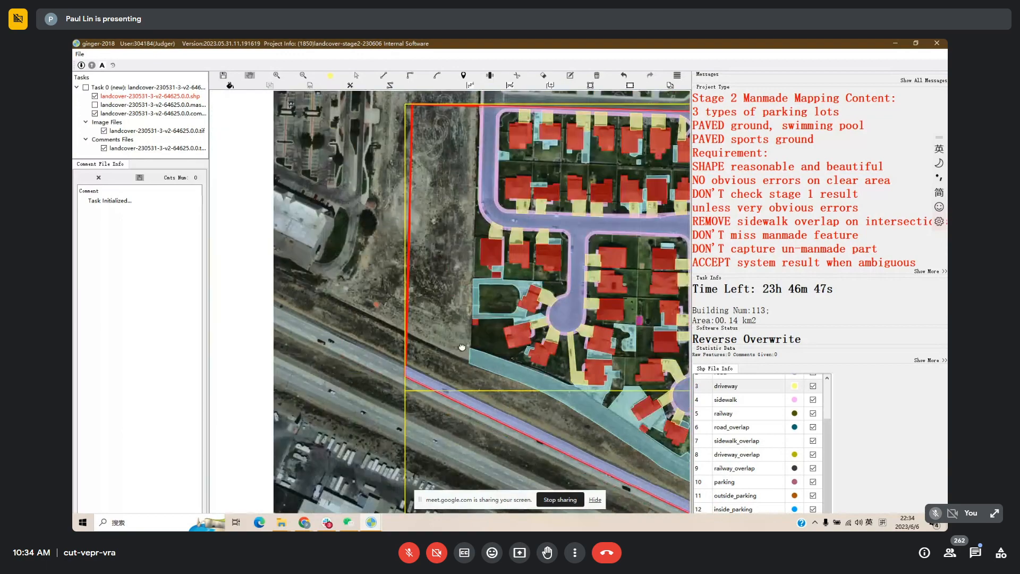
pyautogui.moveTo(521, 371); pyautogui.dragTo(440, 356)
pyautogui.scroll(-1, 501, 312)
pyautogui.moveTo(500, 312); pyautogui.dragTo(424, 290)
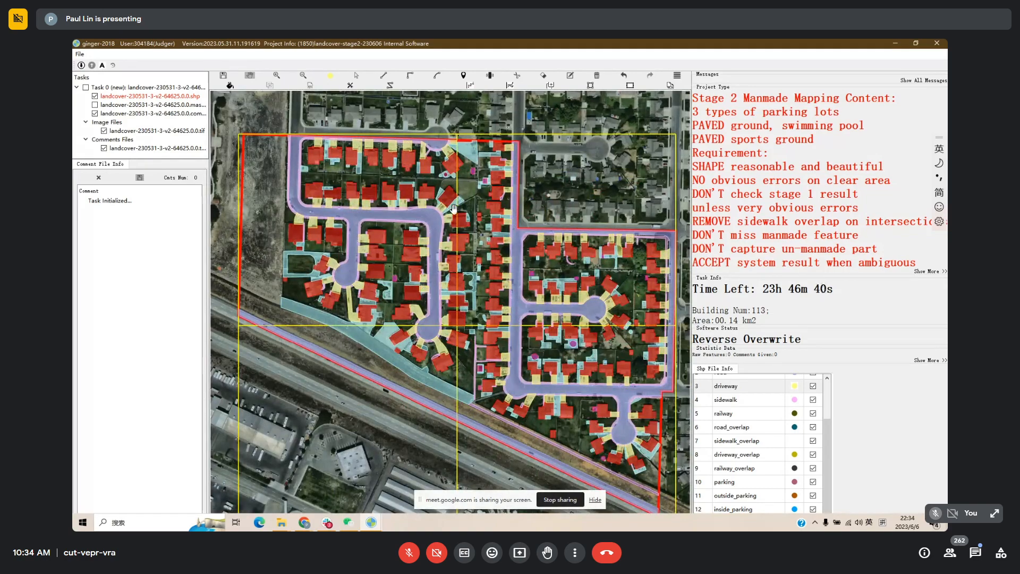
pyautogui.moveTo(453, 208); pyautogui.dragTo(433, 204)
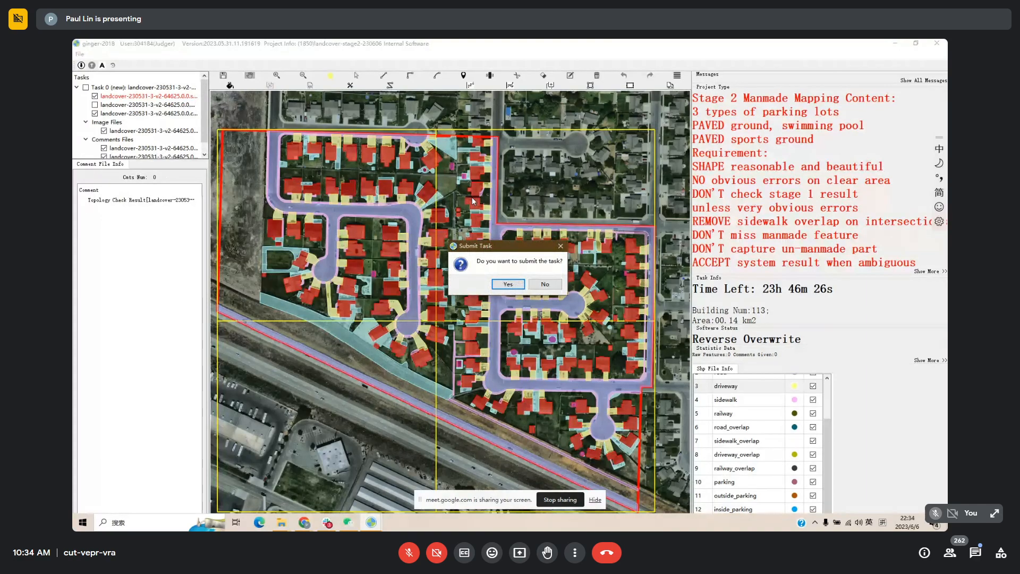
# Switch the mode from A to M and submit the landcover task.
pyautogui.click(561, 246)
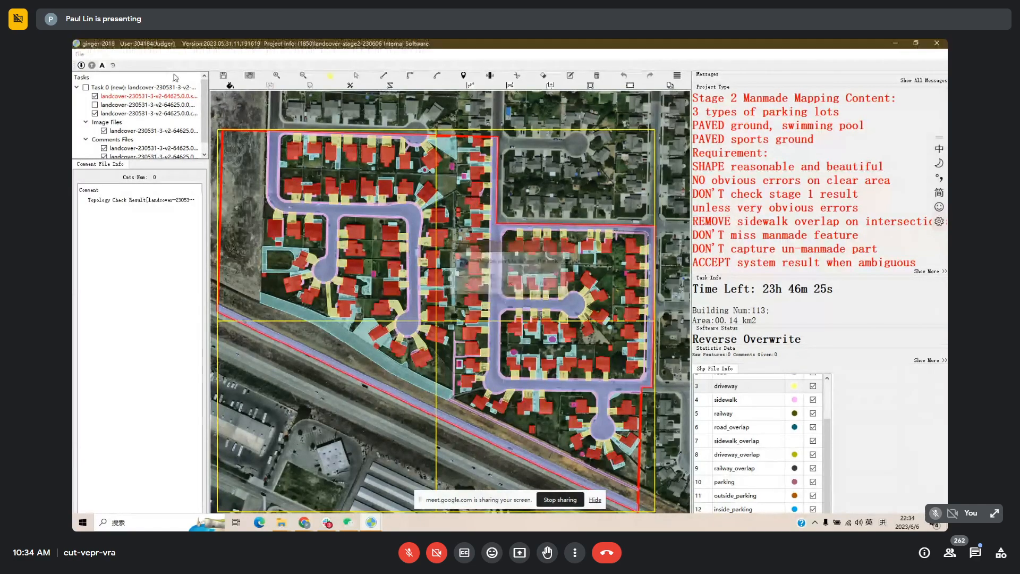
pyautogui.click(103, 66)
pyautogui.moveTo(394, 373); pyautogui.dragTo(376, 377)
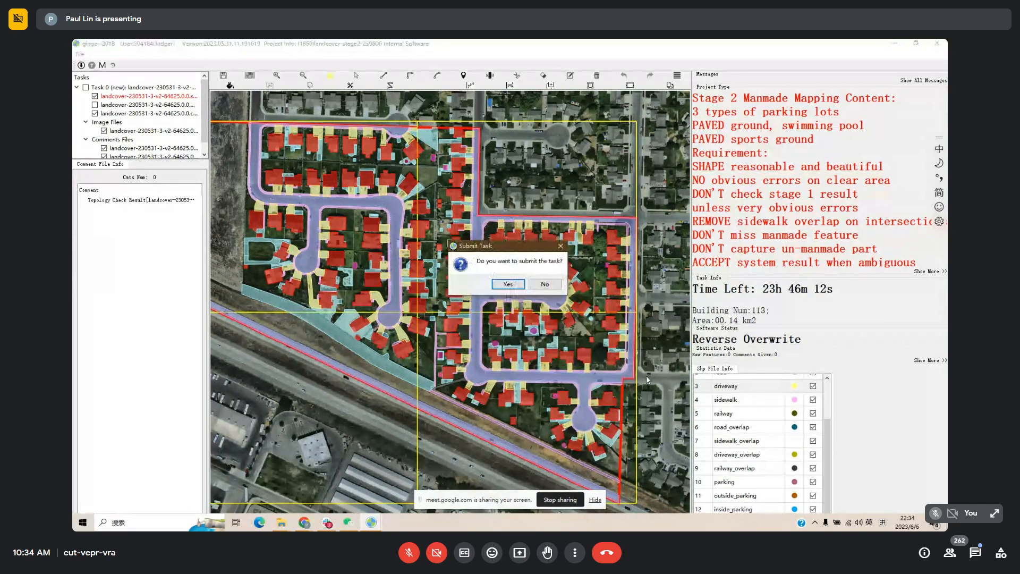
pyautogui.click(508, 285)
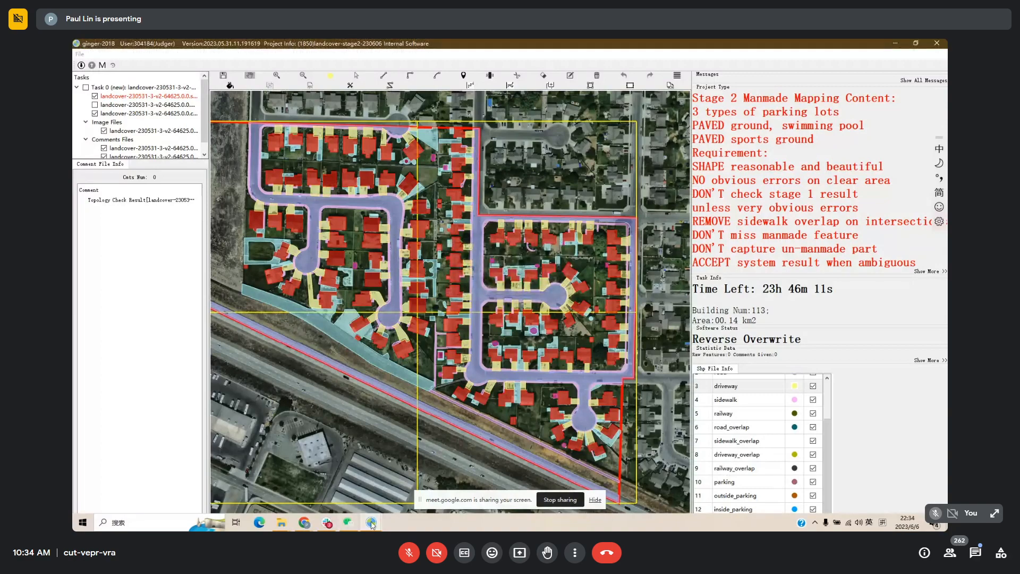
# Check the Labeler session, confirm the pending prompt in the Checker session, and return to the Judger session.
pyautogui.moveTo(372, 525)
pyautogui.click(342, 475)
pyautogui.click(371, 525)
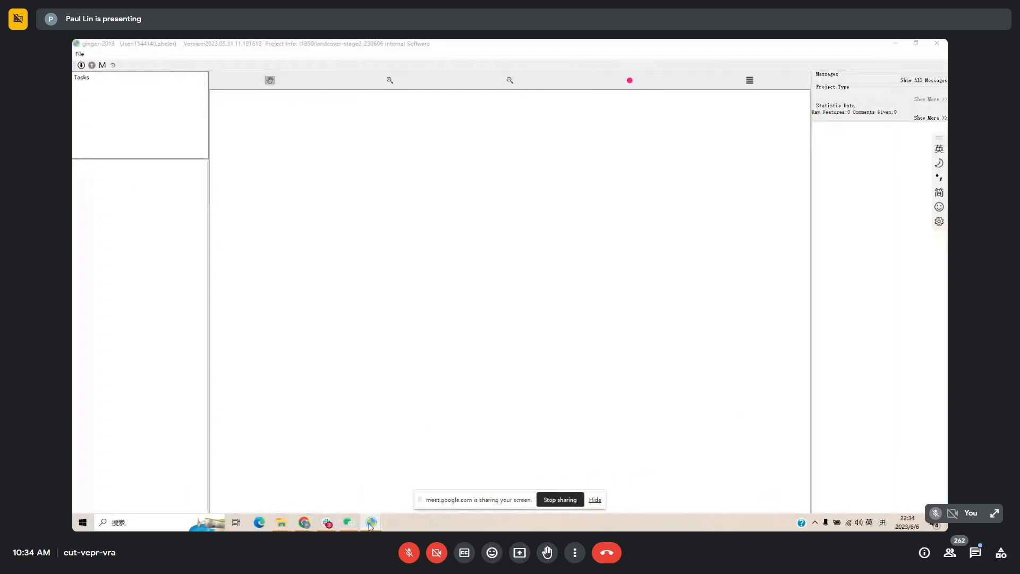
pyautogui.click(515, 483)
pyautogui.click(498, 287)
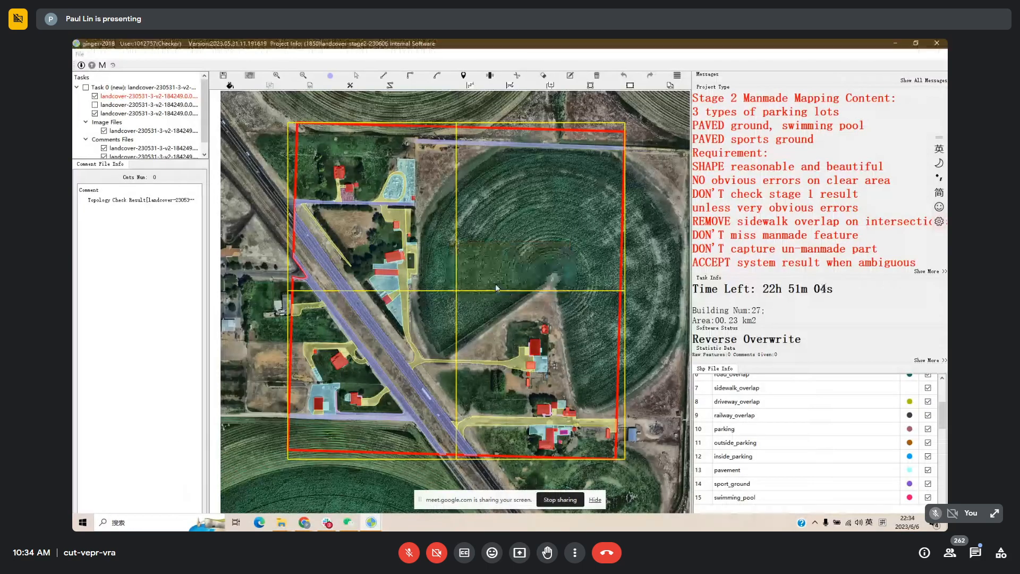
pyautogui.moveTo(372, 524)
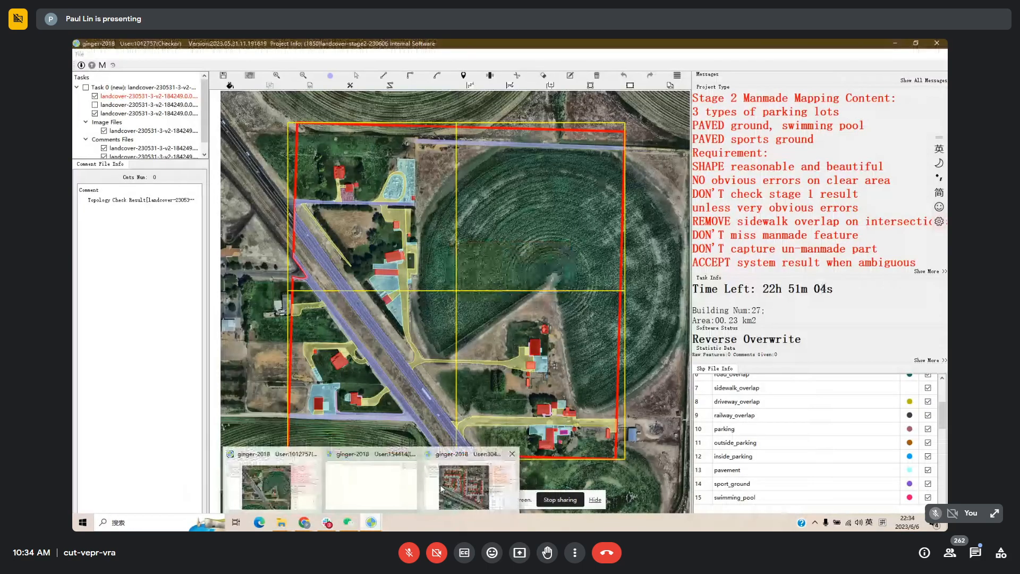
pyautogui.click(441, 488)
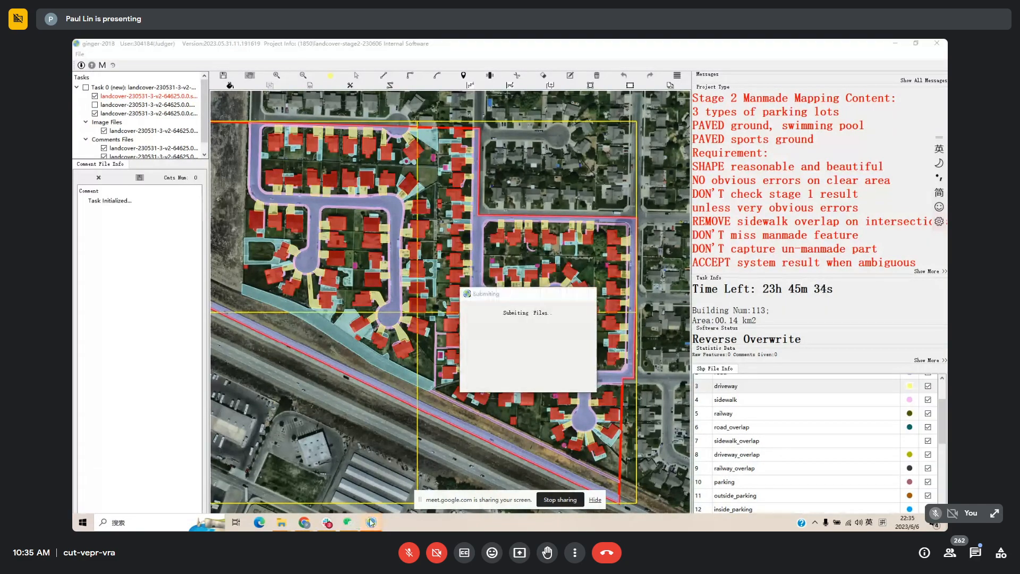
# Launch another ginger-2018 instance from the Ginger folder and agree to its data access agreement.
pyautogui.moveTo(276, 525)
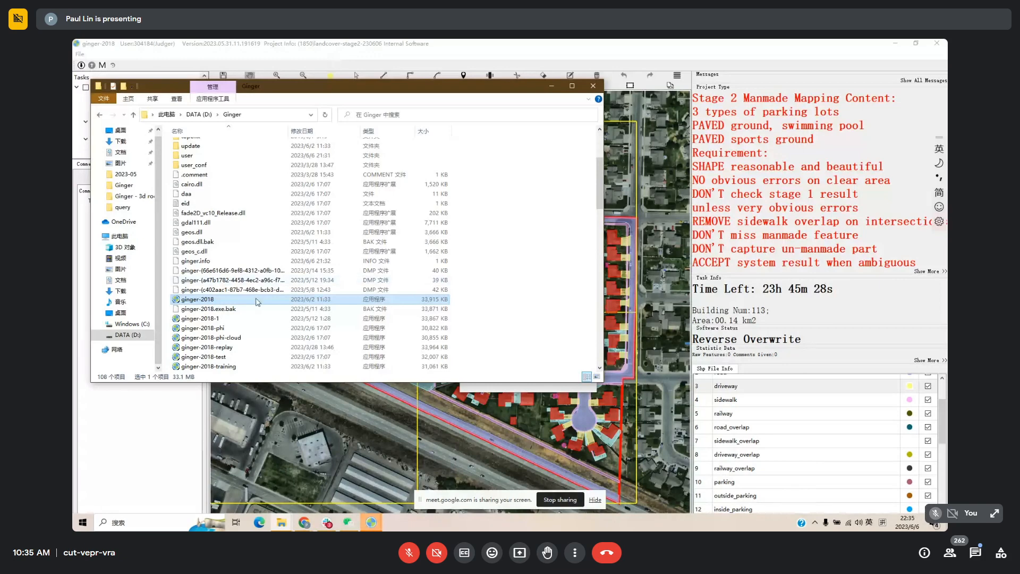
pyautogui.doubleClick(257, 302)
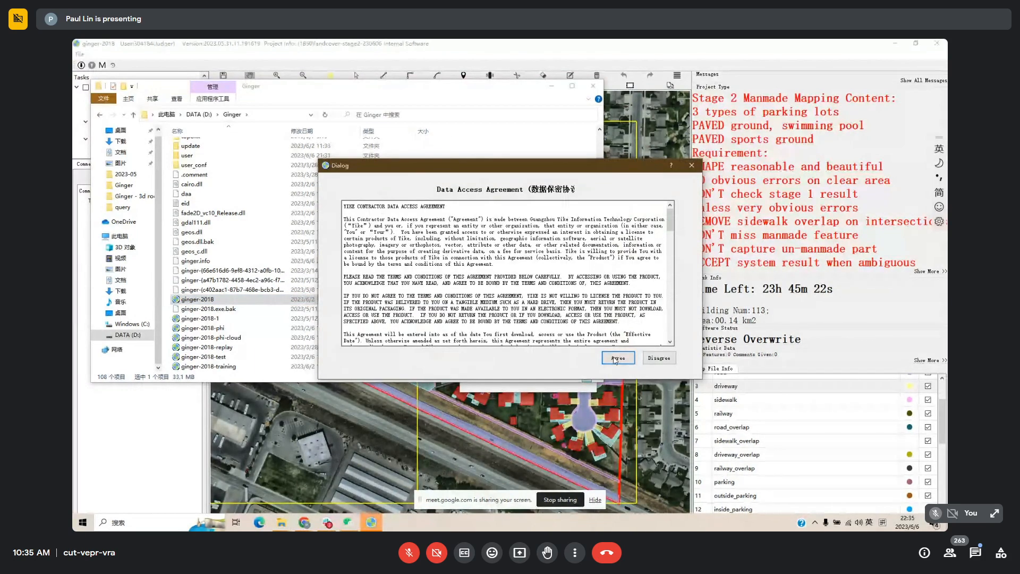
pyautogui.click(617, 358)
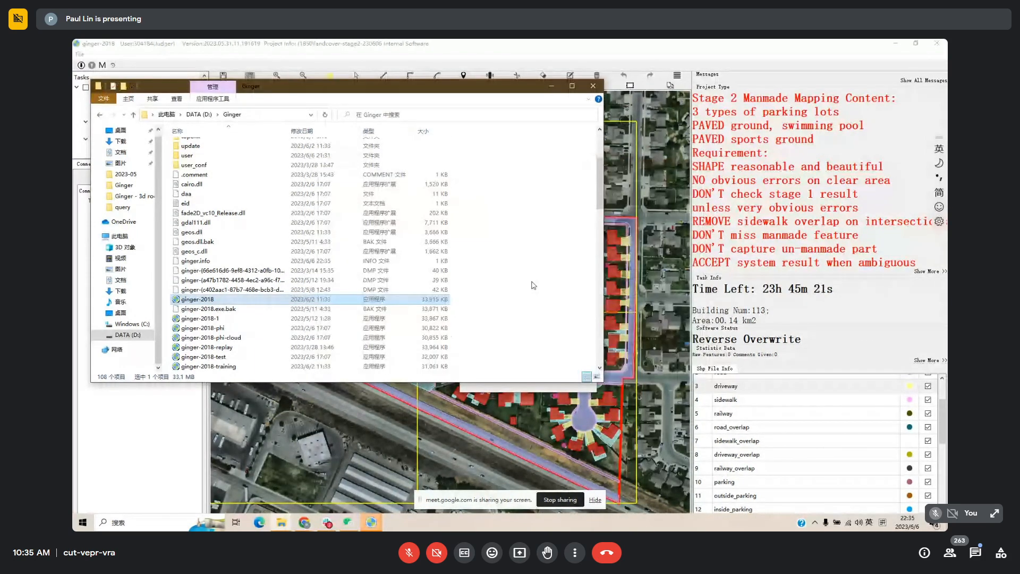
# Log in to the new instance with a saved Filter account.
pyautogui.click(550, 257)
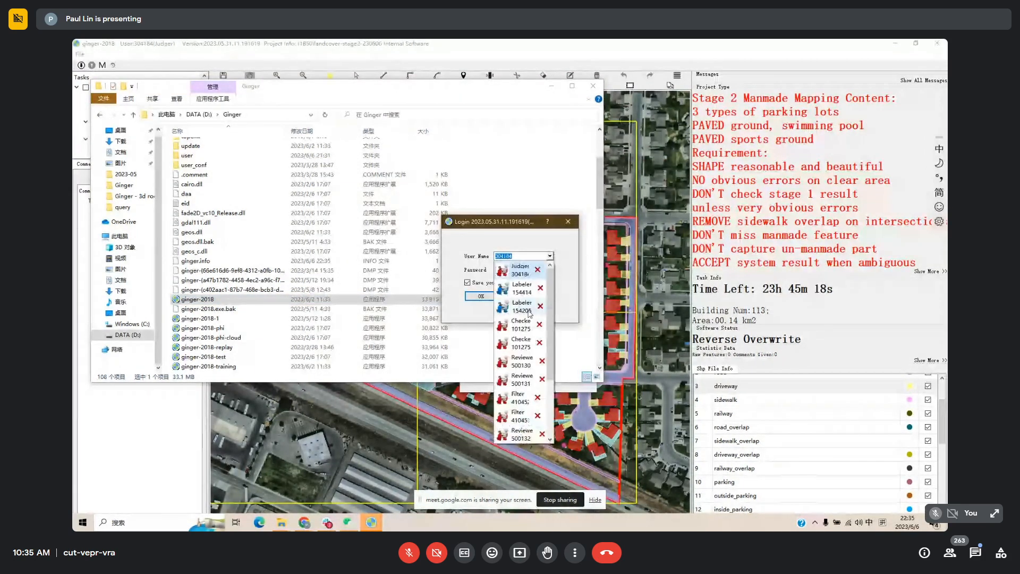
pyautogui.click(523, 398)
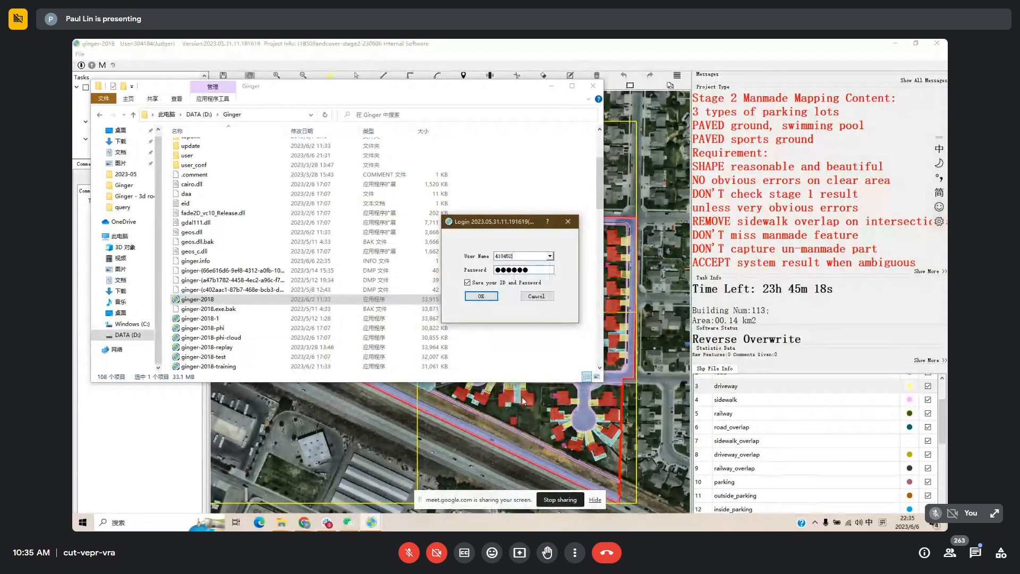
pyautogui.click(481, 298)
# Accept the next un-viewed grid selection for sub project 1850 with a cache size of 3.
pyautogui.click(556, 87)
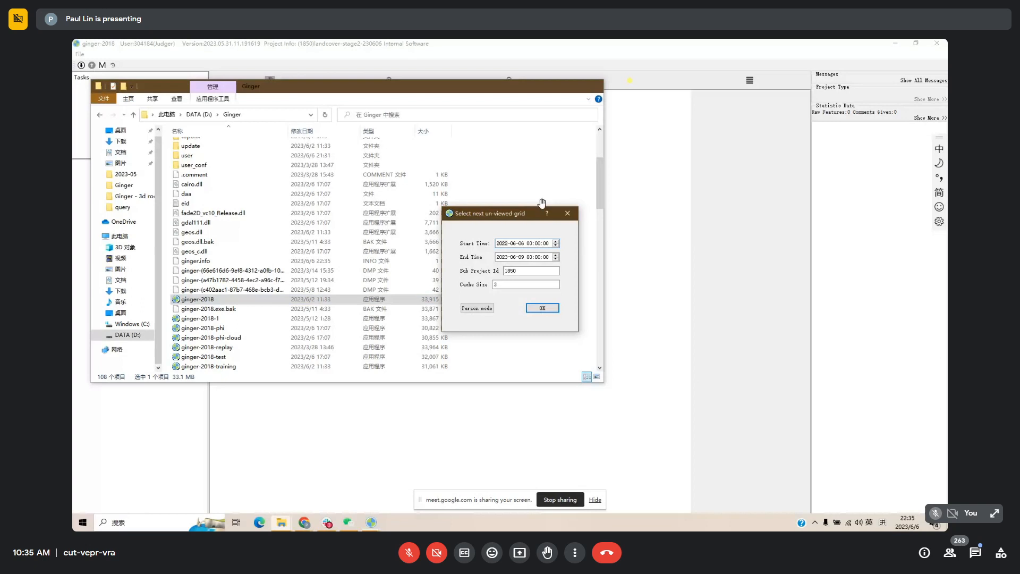
pyautogui.click(542, 308)
# Exit the Judger, Checker and Labeler sessions one after another, keeping only the Filter session open.
pyautogui.click(945, 45)
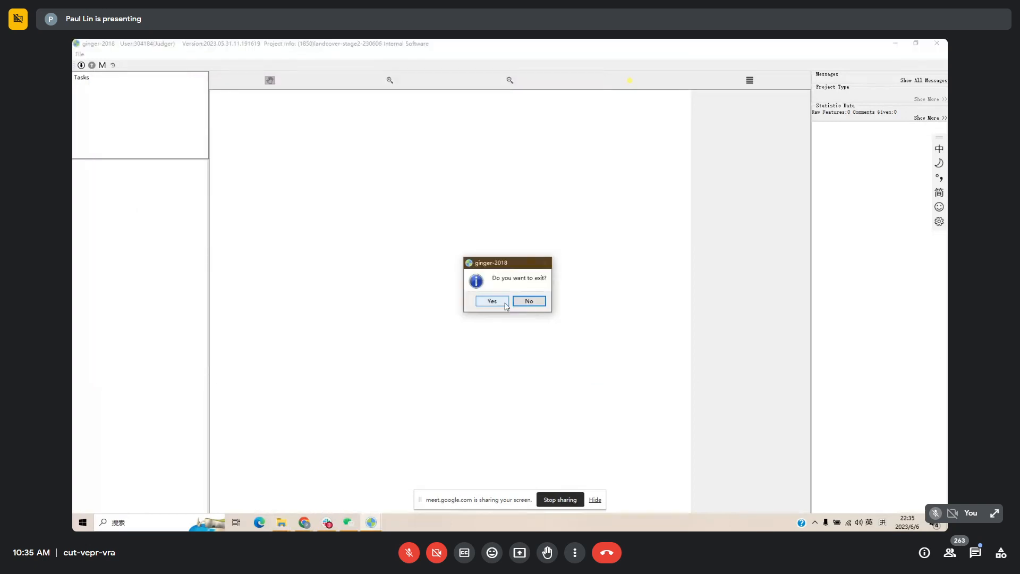
pyautogui.click(505, 306)
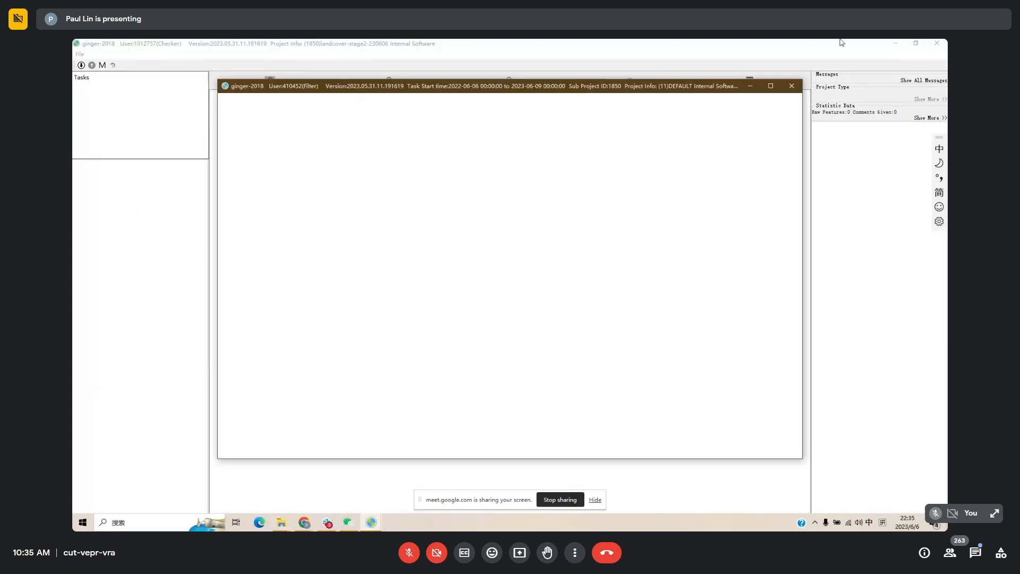
pyautogui.click(938, 43)
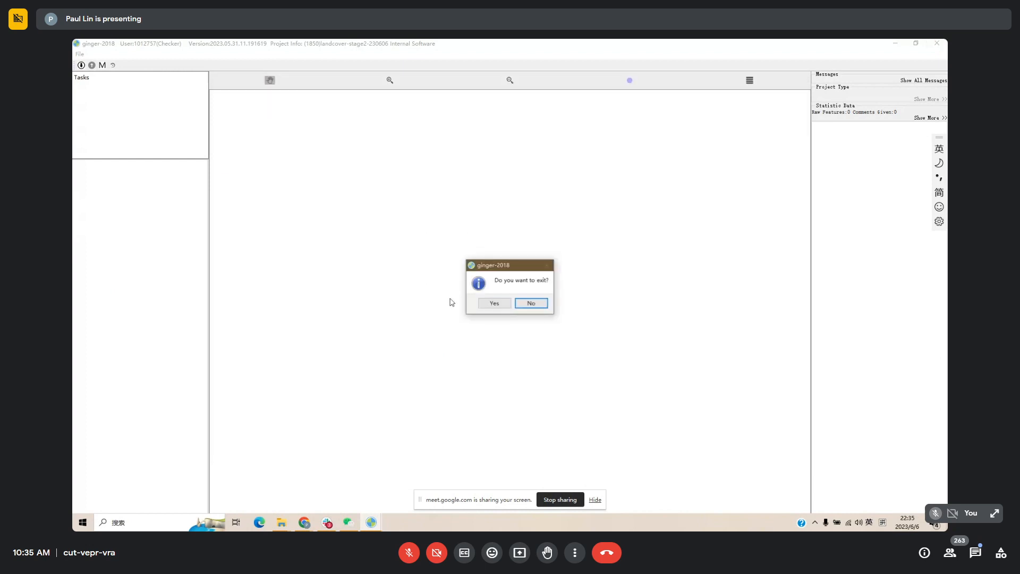
pyautogui.click(494, 303)
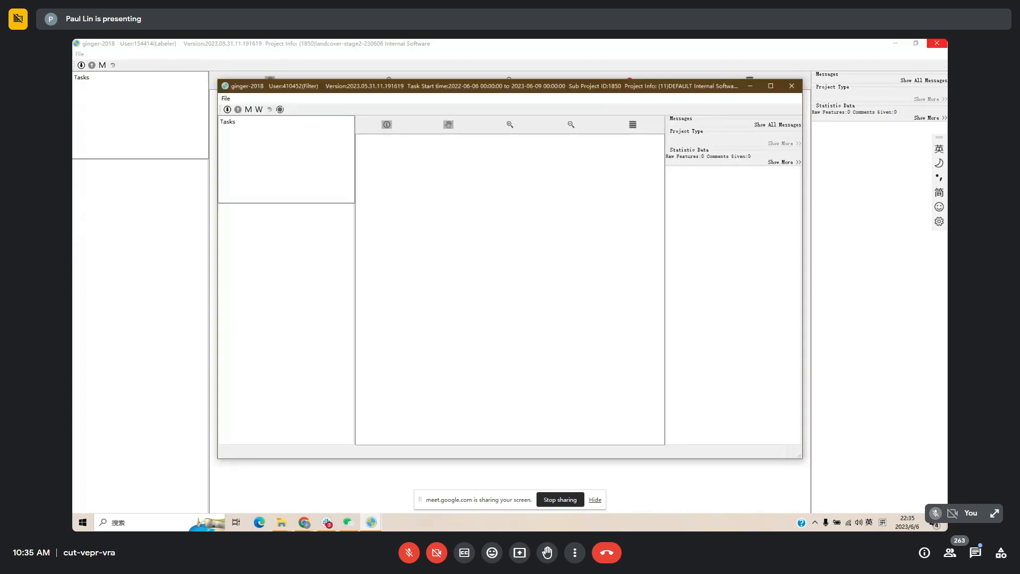
pyautogui.click(938, 43)
pyautogui.click(490, 304)
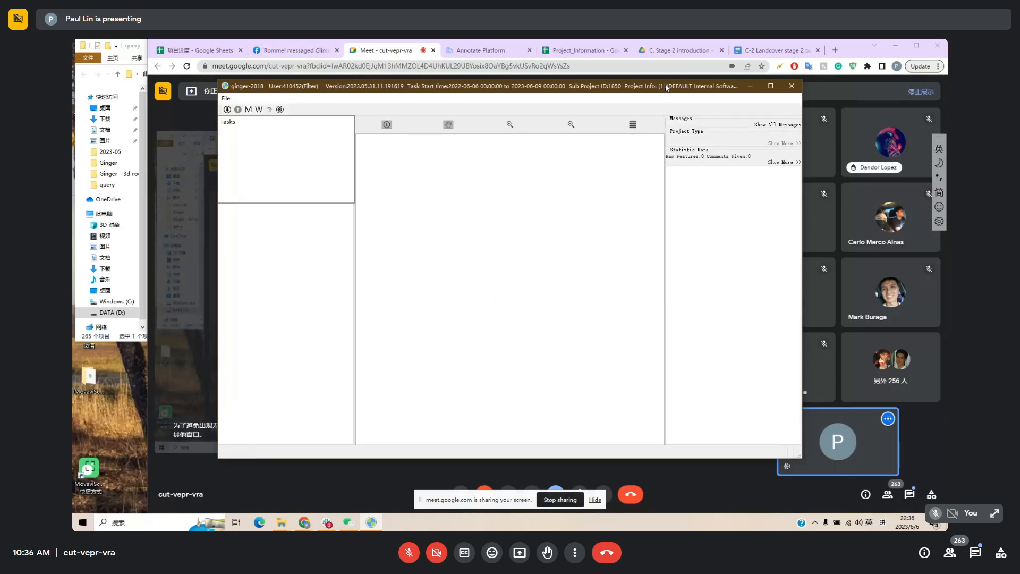
# Start acquiring tasks in the Filter session and switch to the Annotate Platform page in the browser.
pyautogui.click(227, 109)
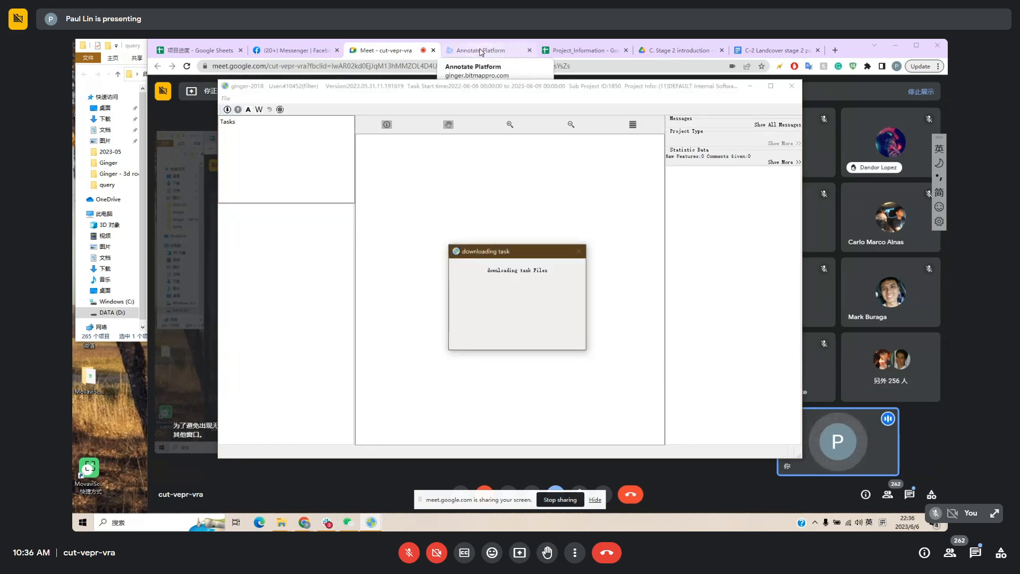
pyautogui.click(481, 52)
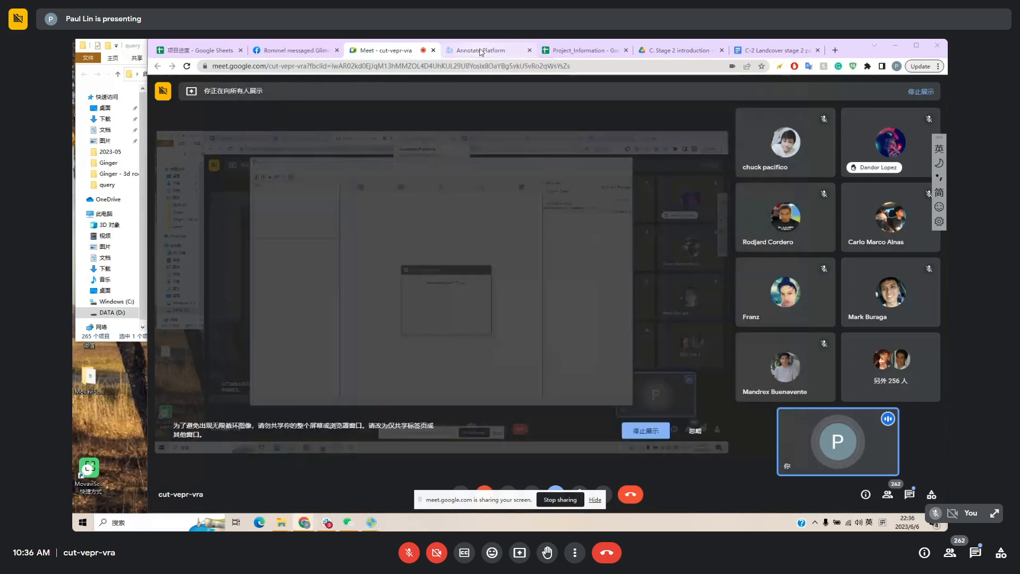
pyautogui.click(482, 51)
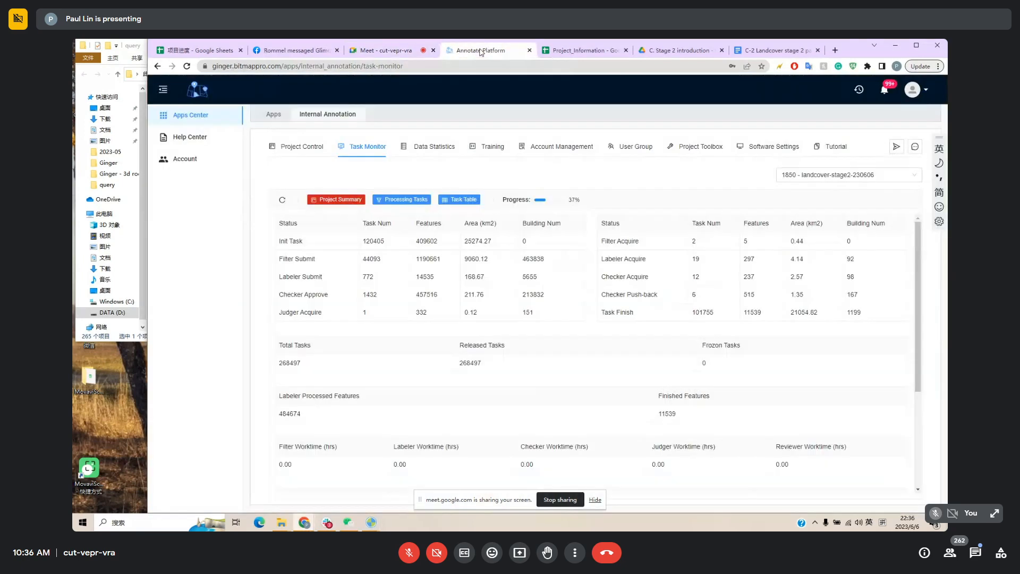
# Refresh the task monitor for landcover-stage2-230606 and examine the Checker Approve row.
pyautogui.click(282, 201)
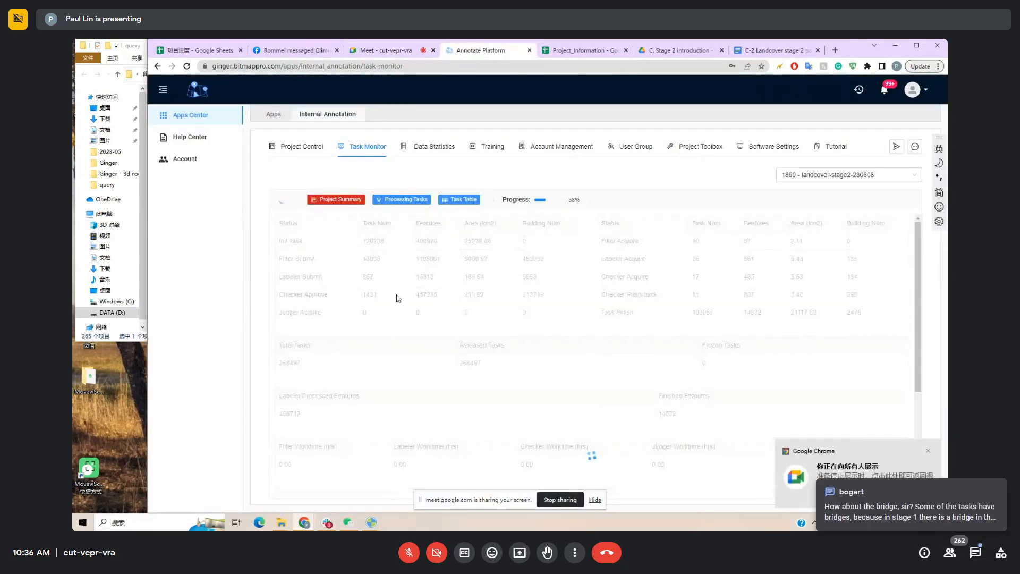
pyautogui.moveTo(367, 296); pyautogui.dragTo(394, 299)
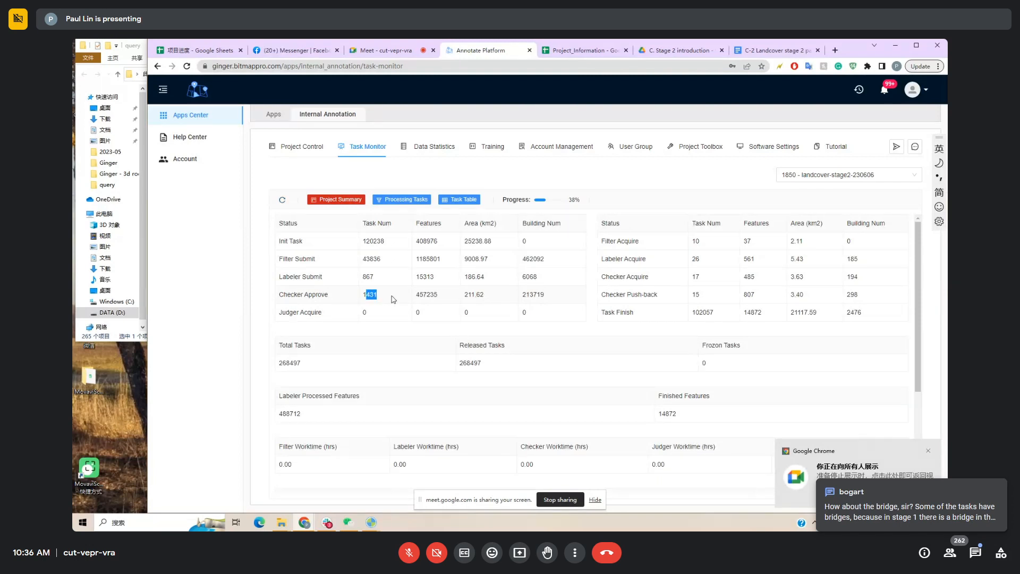
pyautogui.click(393, 299)
pyautogui.moveTo(548, 297); pyautogui.dragTo(370, 304)
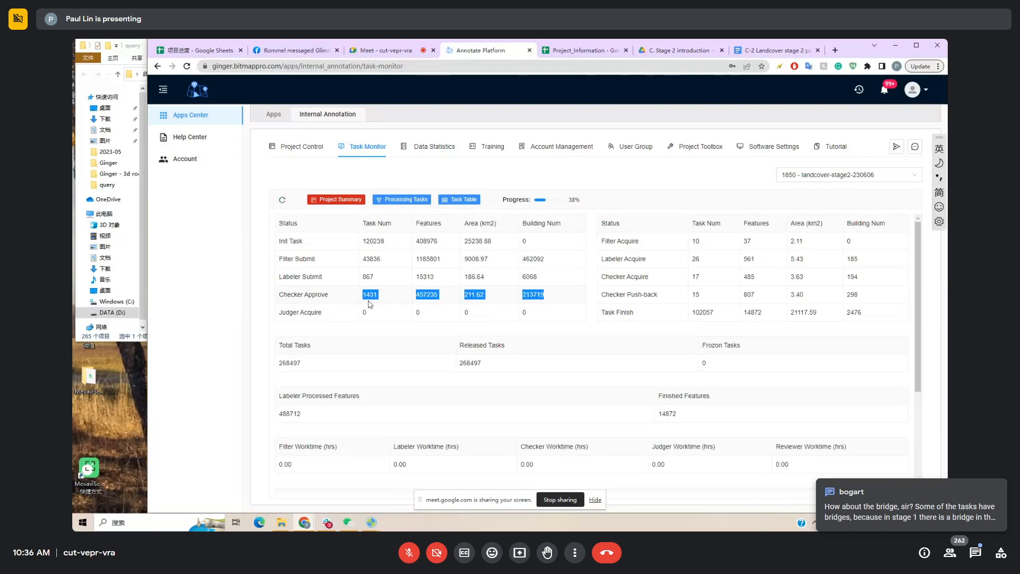
pyautogui.click(519, 303)
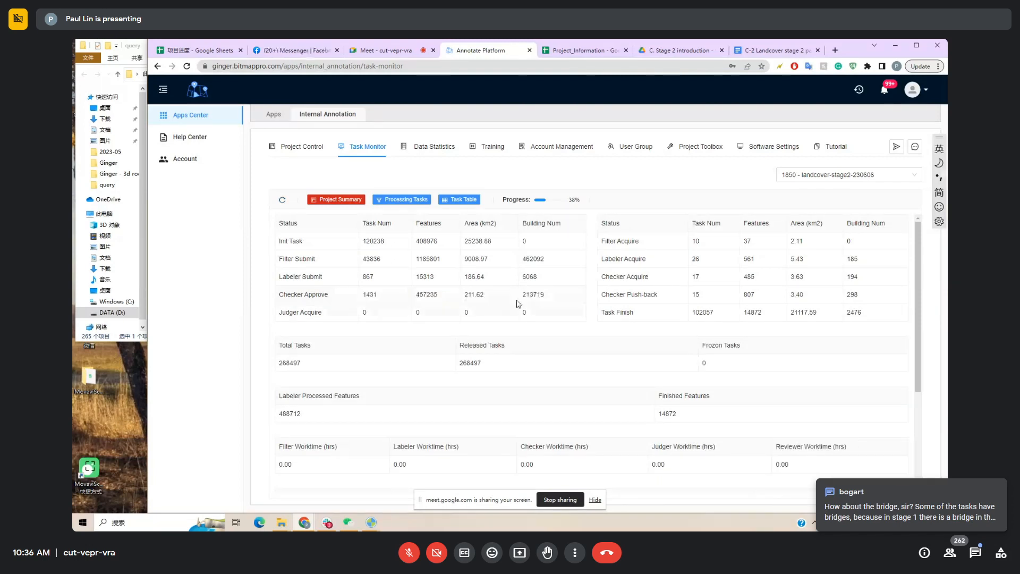
# Switch back to the ginger-2018 Filter session, acknowledging the project description for landcover-stage2-230606.
pyautogui.click(381, 523)
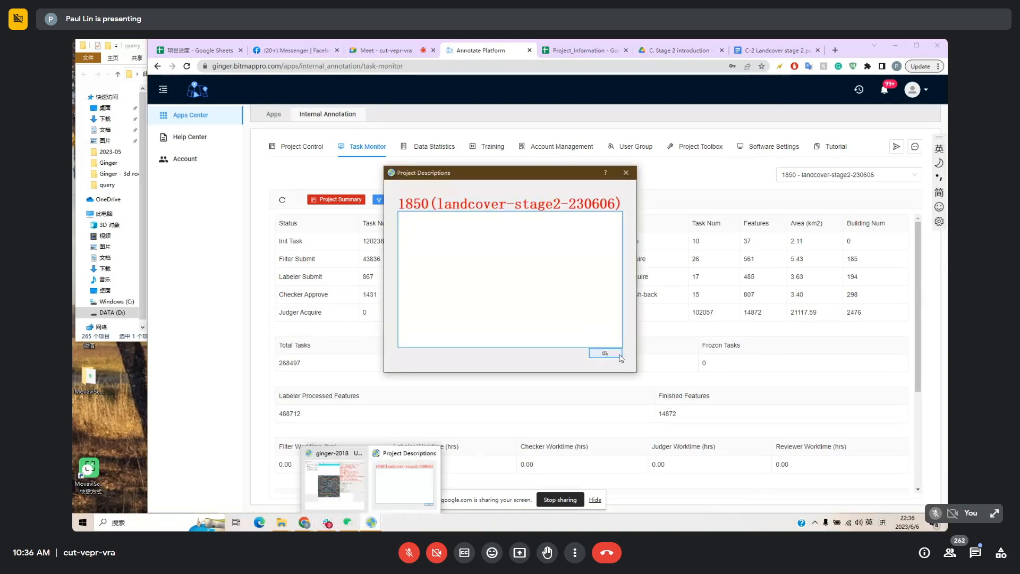
pyautogui.click(618, 354)
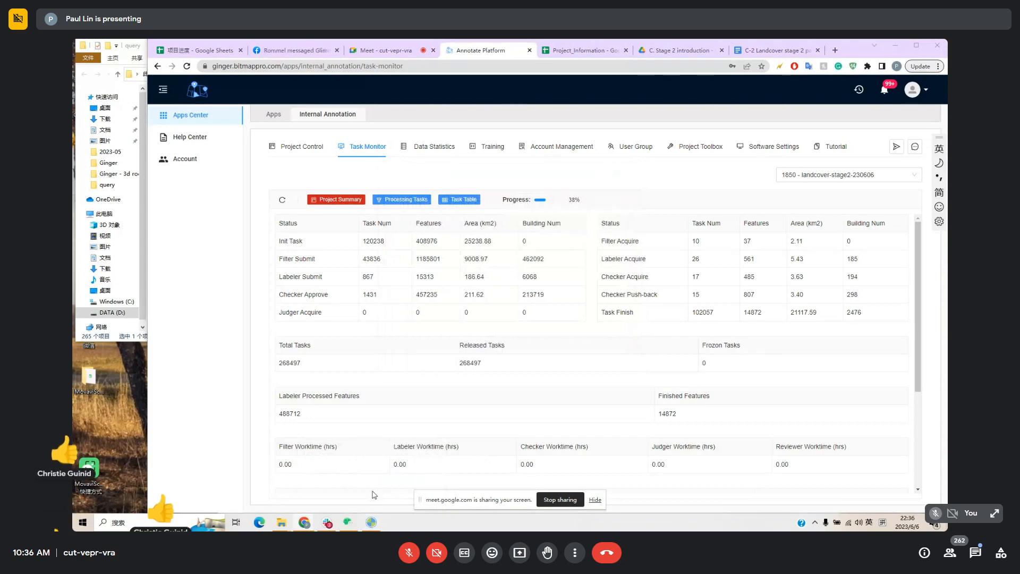
pyautogui.click(377, 524)
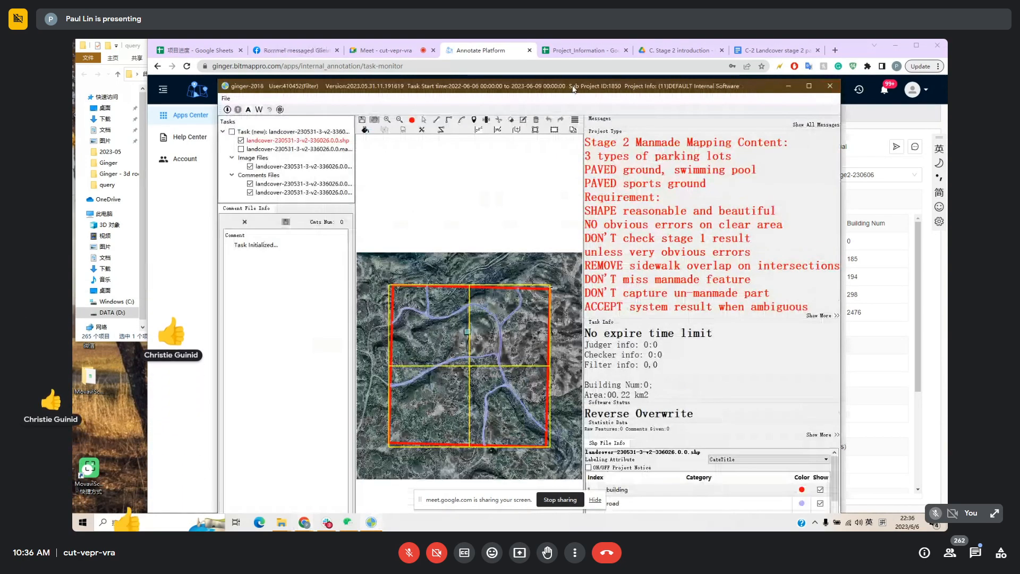
# Check the roads and the small paved area in grid 336026 against the imagery and advance to the next grid.
pyautogui.scroll(1, 445, 280)
pyautogui.scroll(1, 446, 280)
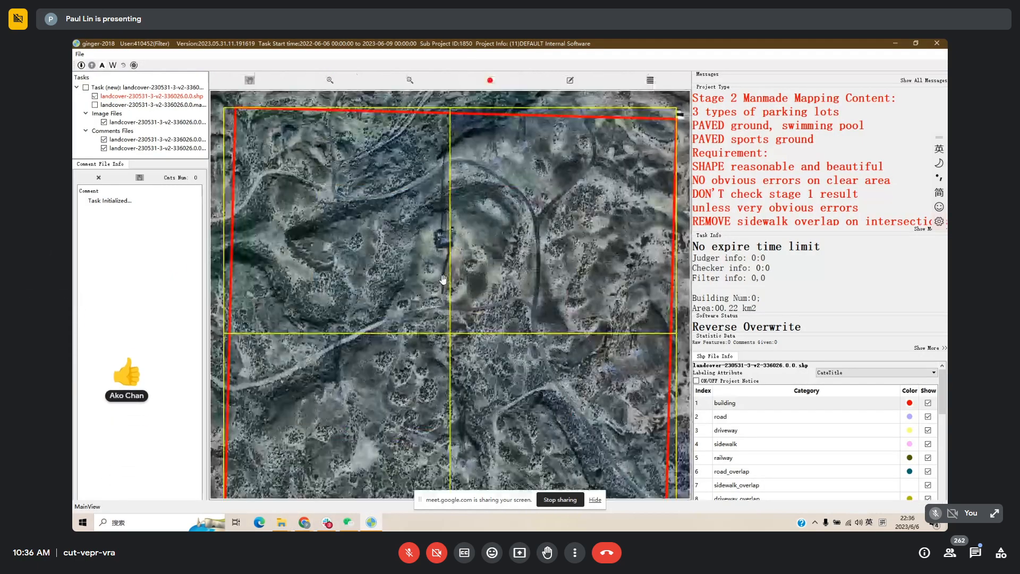
pyautogui.moveTo(419, 219); pyautogui.dragTo(446, 241)
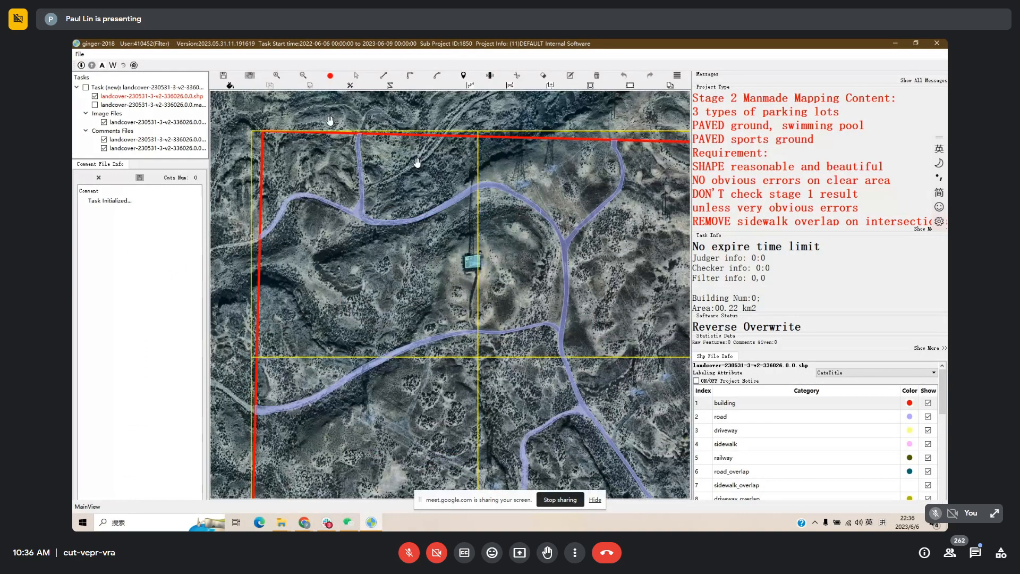
pyautogui.moveTo(501, 382); pyautogui.dragTo(509, 382)
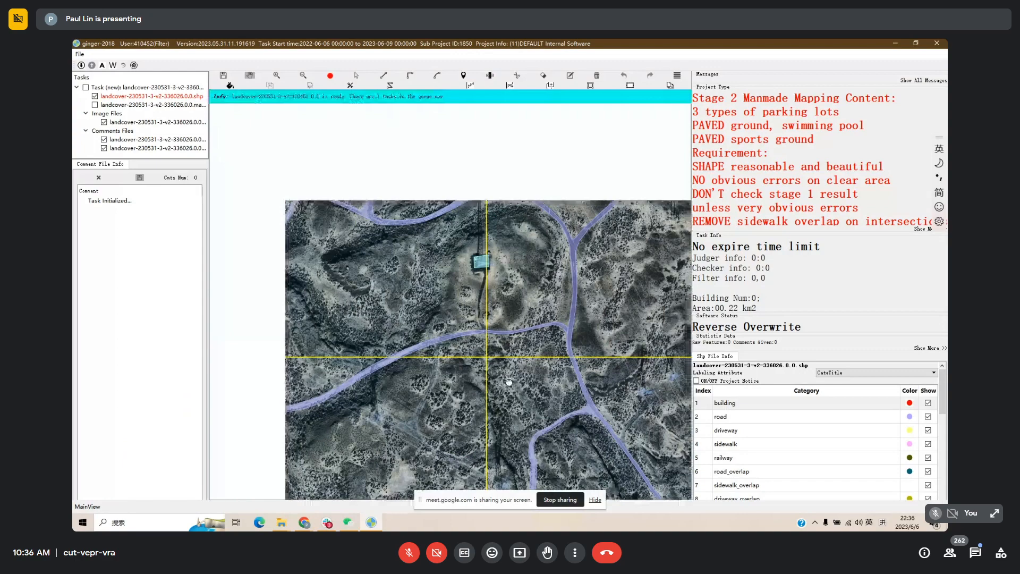
pyautogui.scroll(2, 492, 295)
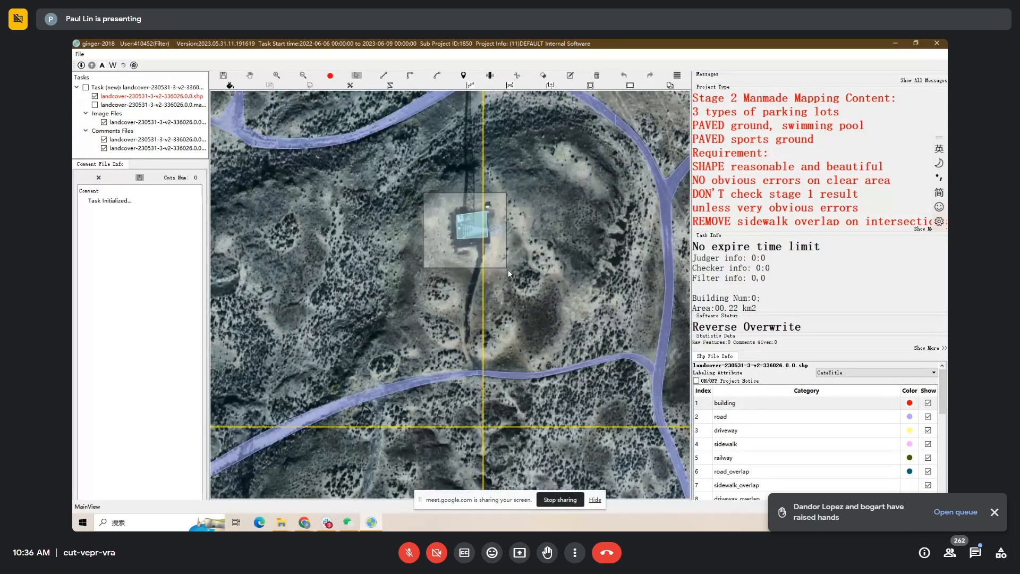
pyautogui.scroll(-1, 508, 269)
pyautogui.moveTo(528, 276); pyautogui.dragTo(433, 217)
pyautogui.scroll(-2, 524, 276)
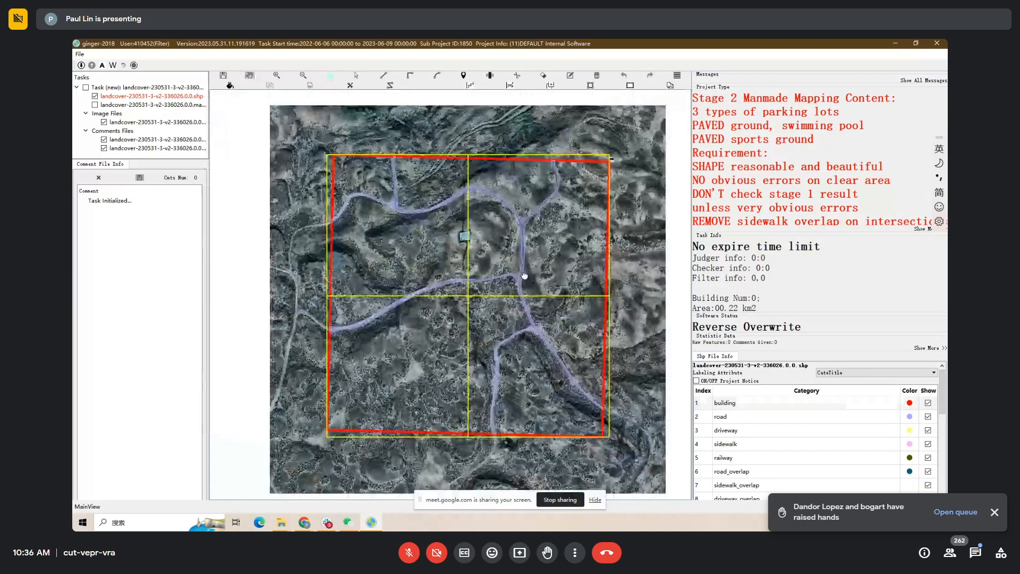
pyautogui.moveTo(524, 276); pyautogui.dragTo(547, 282)
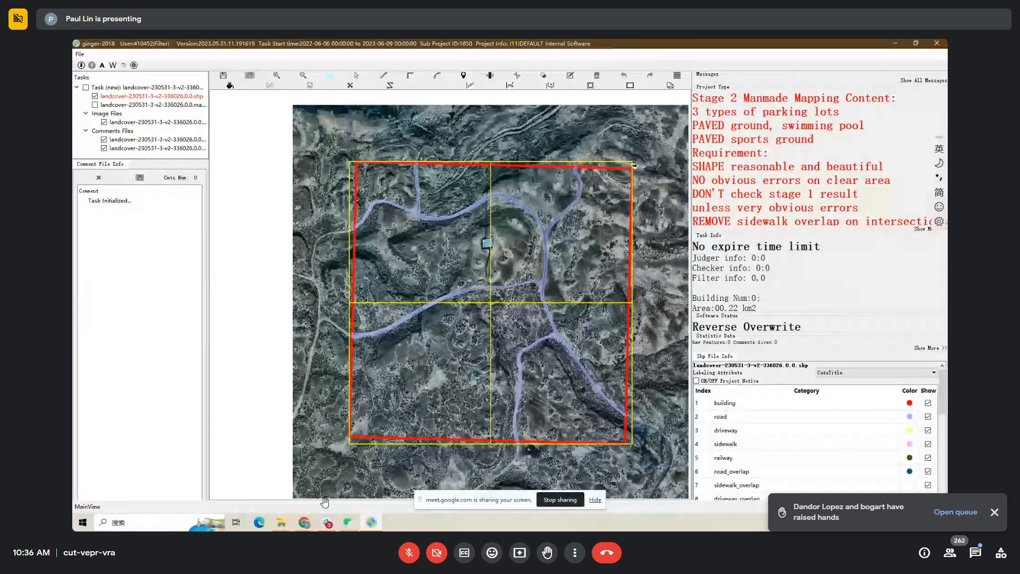
pyautogui.hotkey('ctrl', 's')
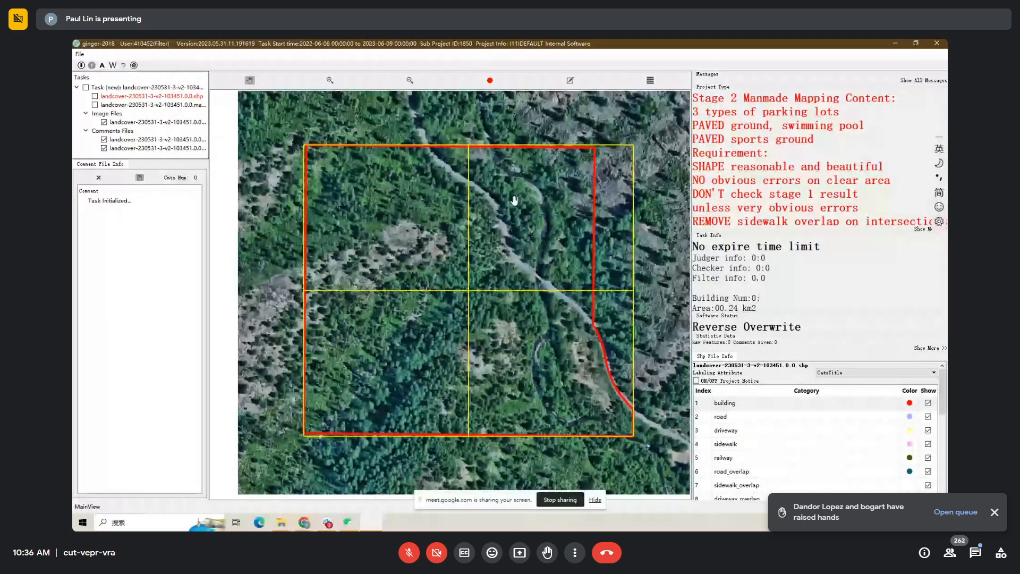
# Check the road crossing forested grid 103451 against the imagery and move on to the following grid.
pyautogui.scroll(2, 548, 261)
pyautogui.press('space')
pyautogui.moveTo(548, 261); pyautogui.dragTo(582, 347)
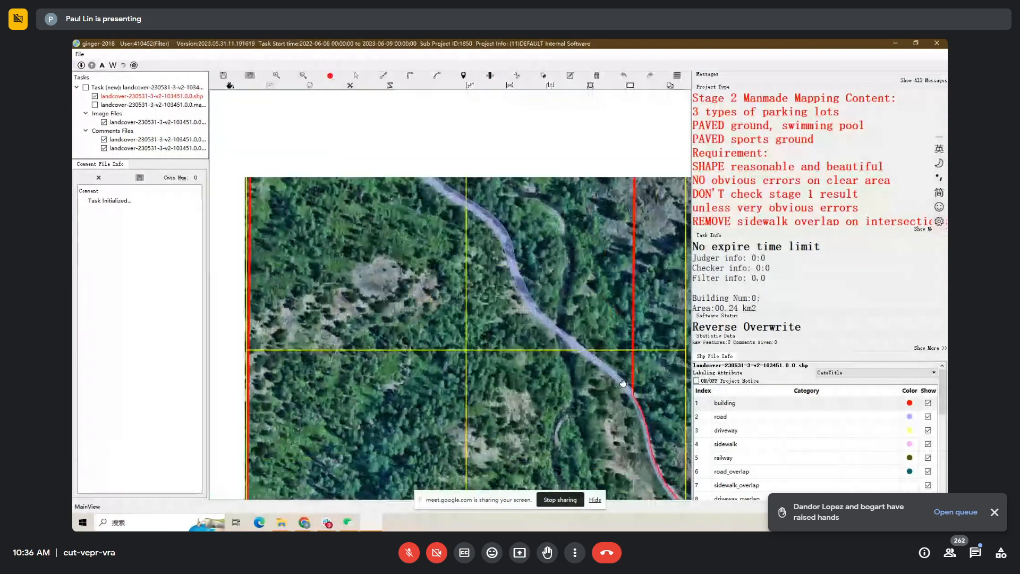
pyautogui.scroll(-2, 583, 348)
pyautogui.moveTo(612, 380); pyautogui.dragTo(568, 293)
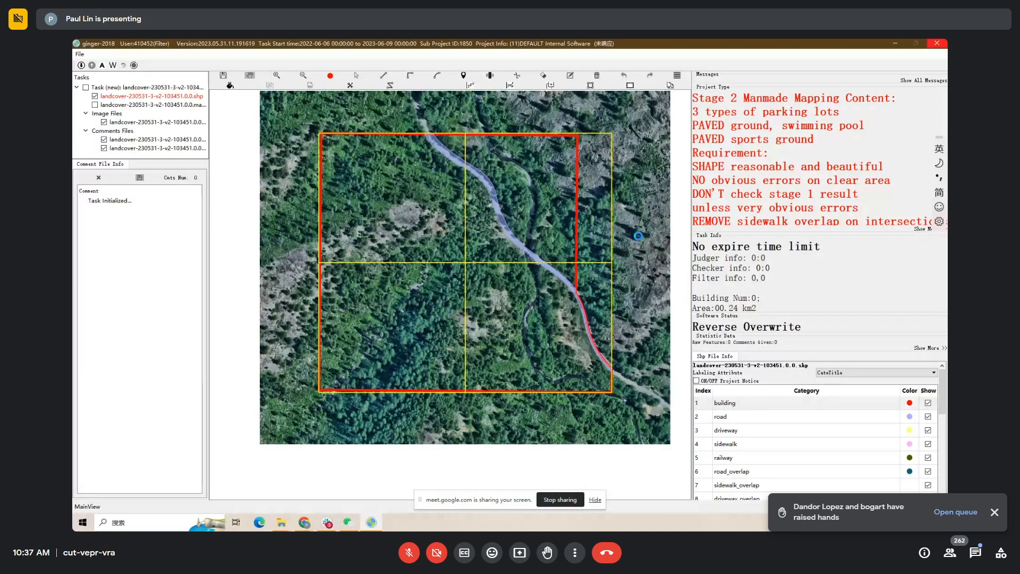
# Extend the road polygon's lower edge along the descending curve into the dip in grid 207569.
pyautogui.scroll(2, 529, 378)
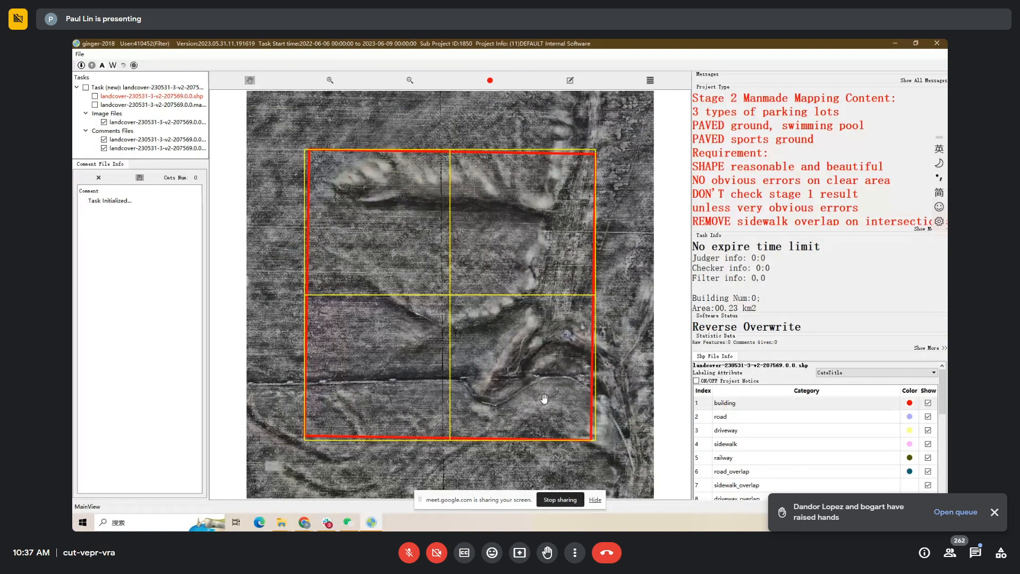
pyautogui.moveTo(441, 407); pyautogui.dragTo(579, 250)
pyautogui.scroll(2, 467, 278)
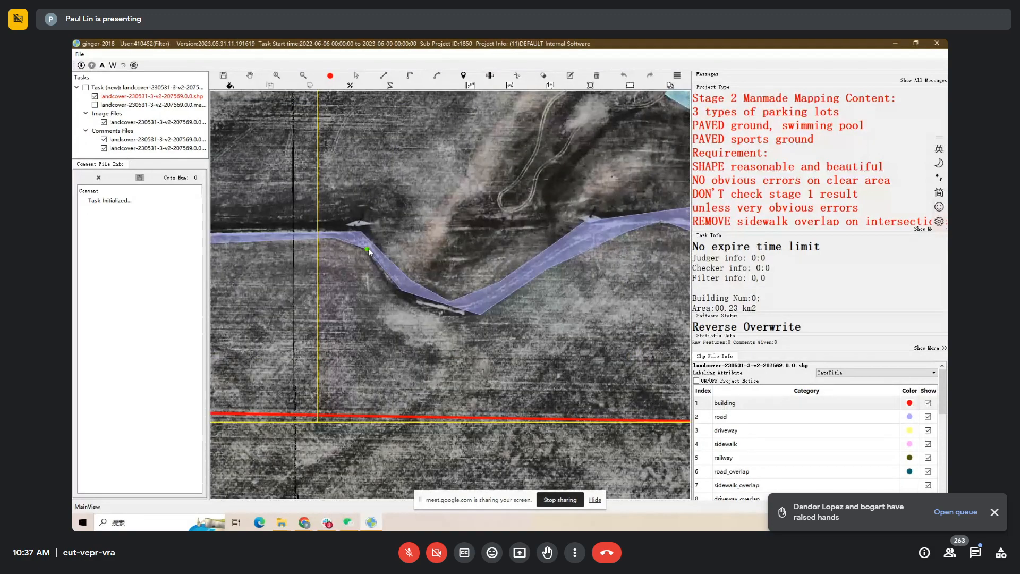
pyautogui.click(368, 249)
pyautogui.moveTo(410, 302); pyautogui.dragTo(454, 311)
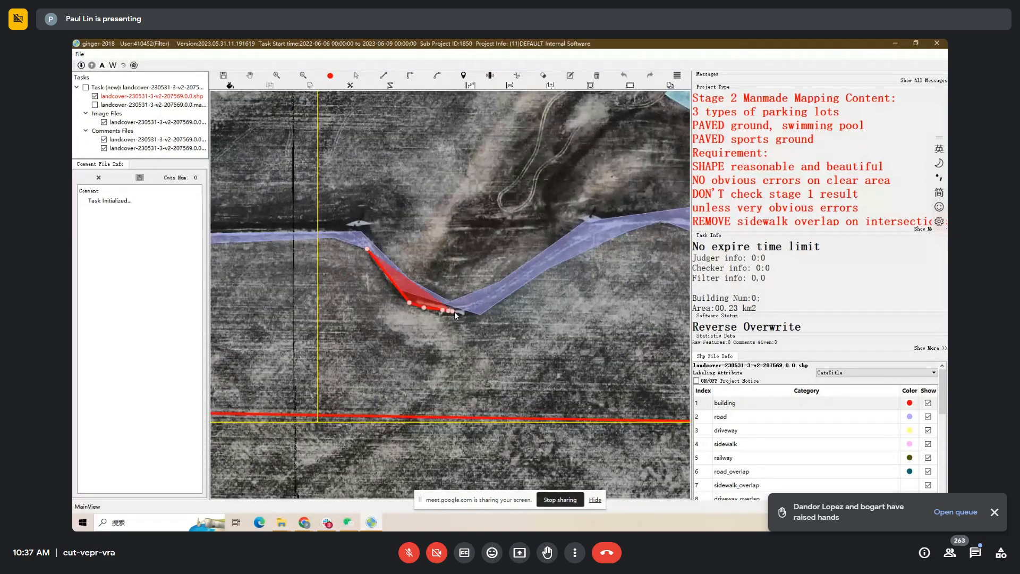
pyautogui.rightClick(476, 309)
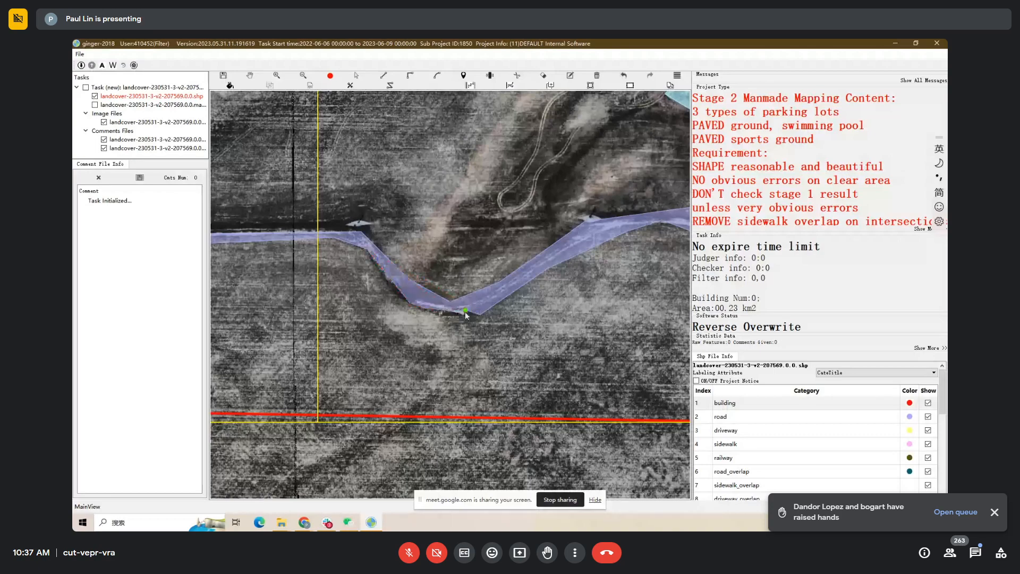
# Reshape the road polygon's lower edge from the bottom of the dip up to the eastern crest.
pyautogui.click(466, 309)
pyautogui.moveTo(553, 259)
pyautogui.mouseDown()
pyautogui.moveTo(654, 223)
pyautogui.moveTo(557, 284)
pyautogui.mouseUp()
pyautogui.rightClick(657, 223)
# Set the active category to road and trim the road's upper edge around the bend near the eastern boundary.
pyautogui.press('space')
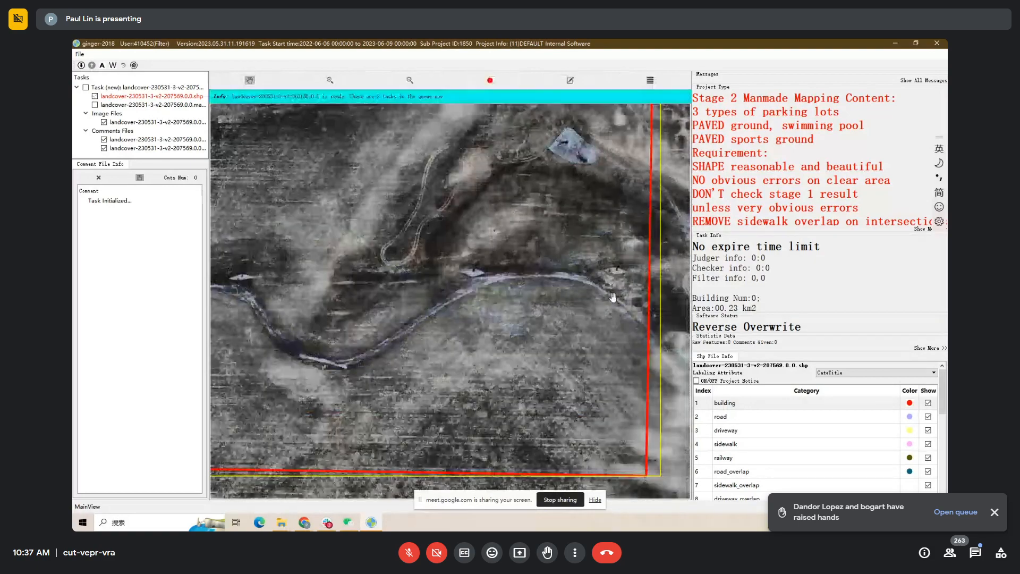
pyautogui.press('space')
pyautogui.click(580, 286)
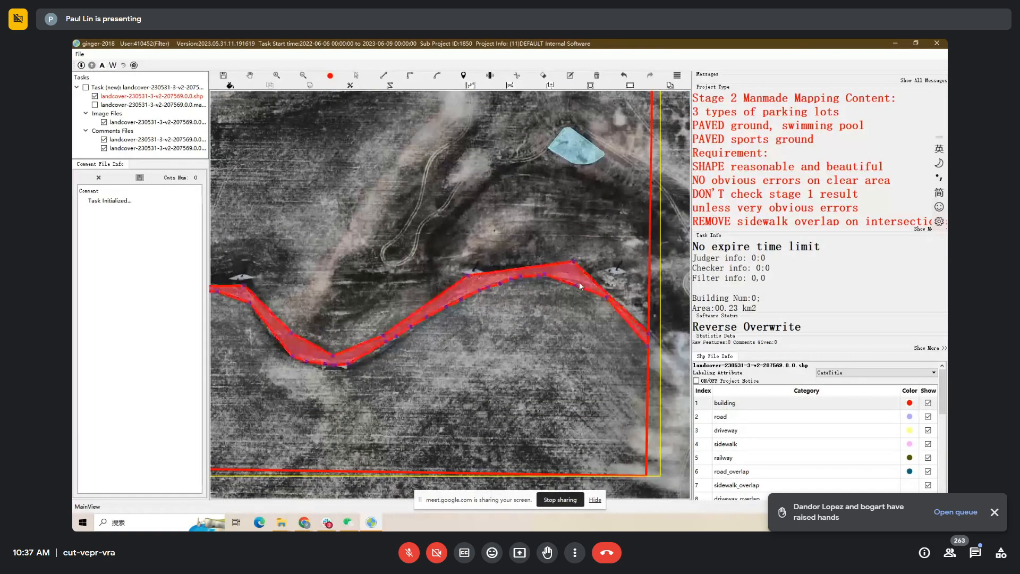
pyautogui.press('2')
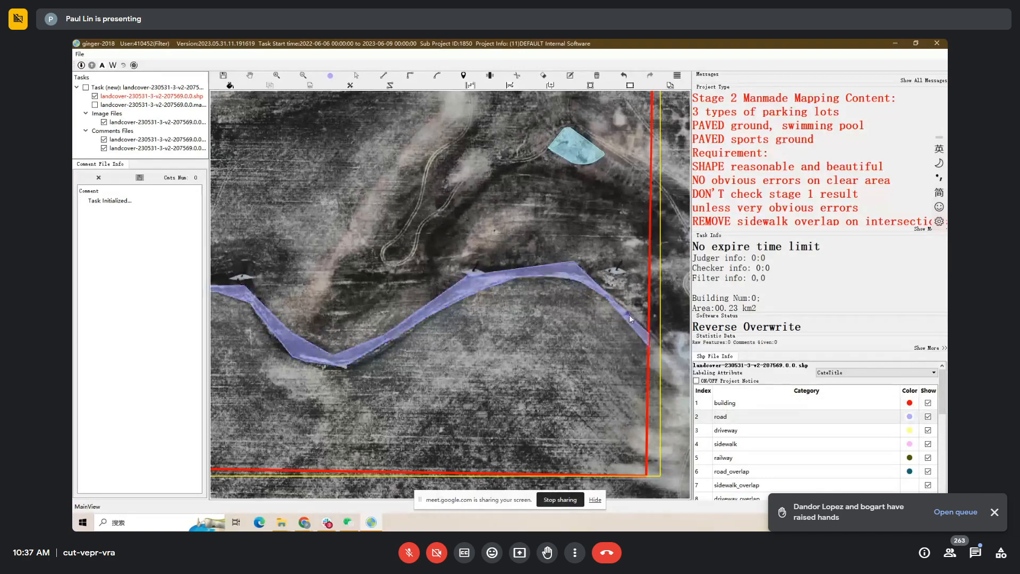
pyautogui.click(608, 285)
pyautogui.doubleClick(555, 269)
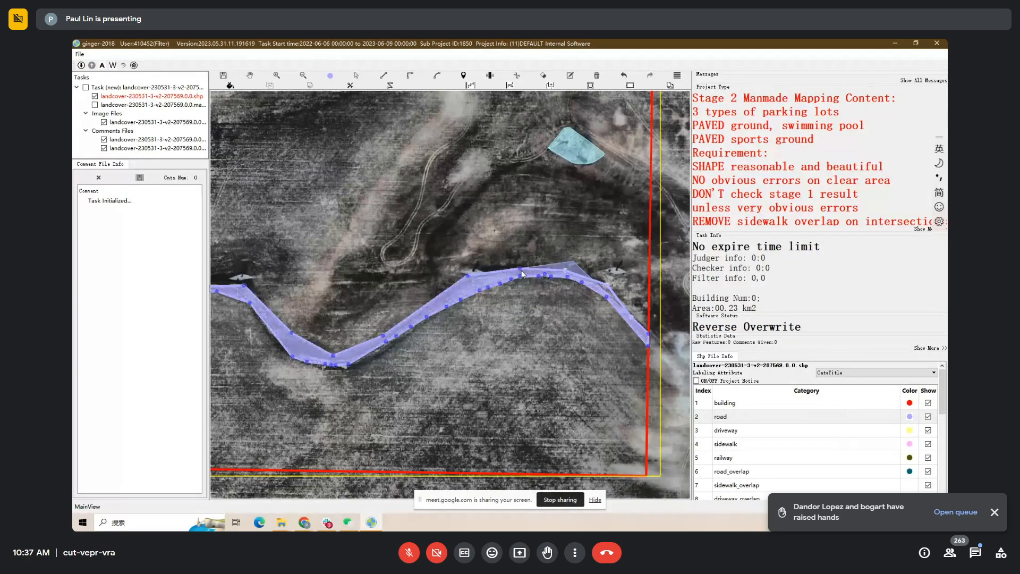
# Trim the road's upper edge along the slope between the eastern crest and the dip to match the imagery.
pyautogui.click(501, 271)
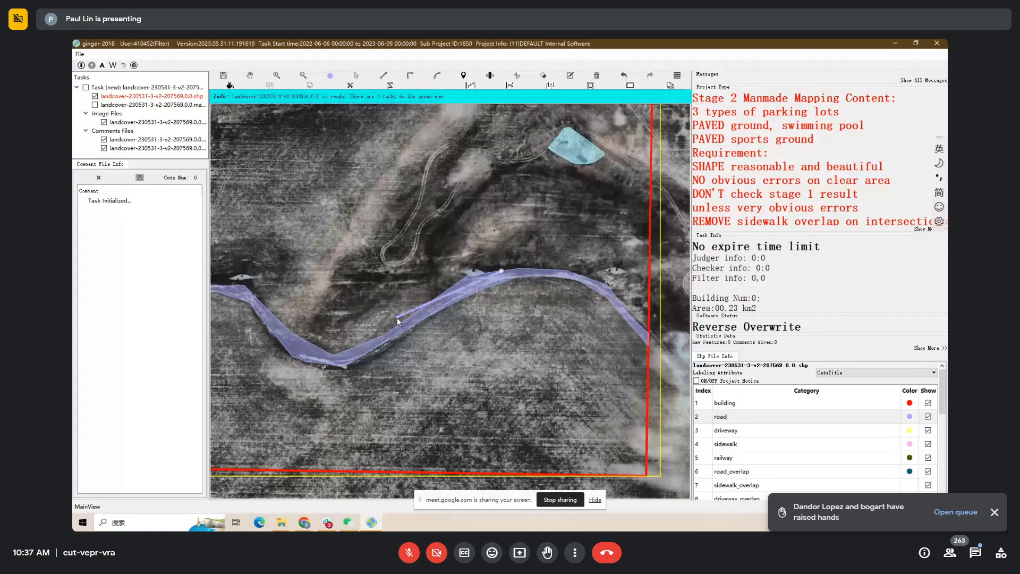
pyautogui.doubleClick(397, 317)
pyautogui.press('space')
pyautogui.moveTo(302, 334); pyautogui.dragTo(489, 302)
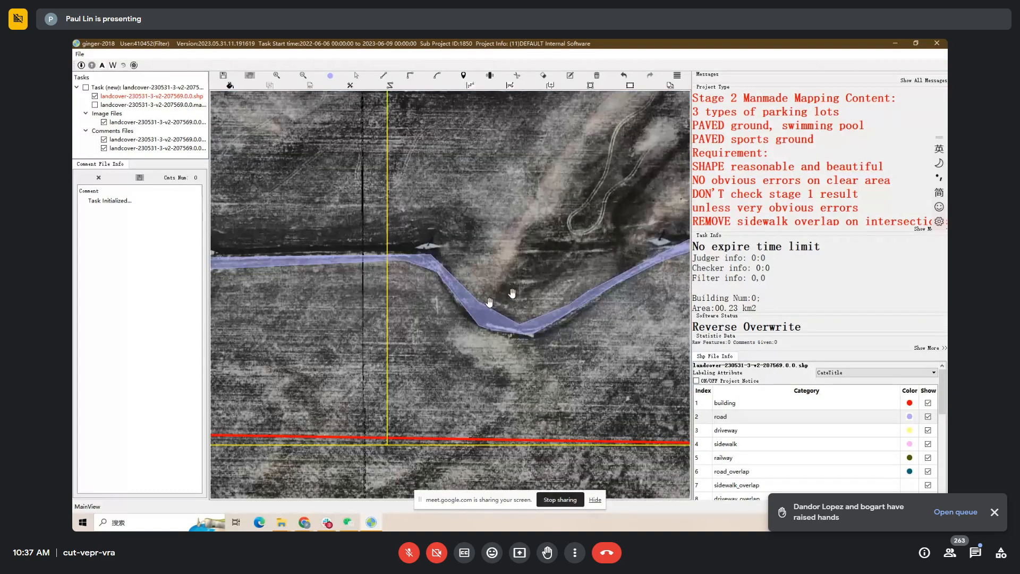
# Compare the reshaped road and nearby features in grid 207569 against the imagery with the labels hidden and shown.
pyautogui.scroll(-1, 512, 294)
pyautogui.moveTo(372, 262); pyautogui.dragTo(496, 250)
pyautogui.scroll(-1, 496, 250)
pyautogui.press('space')
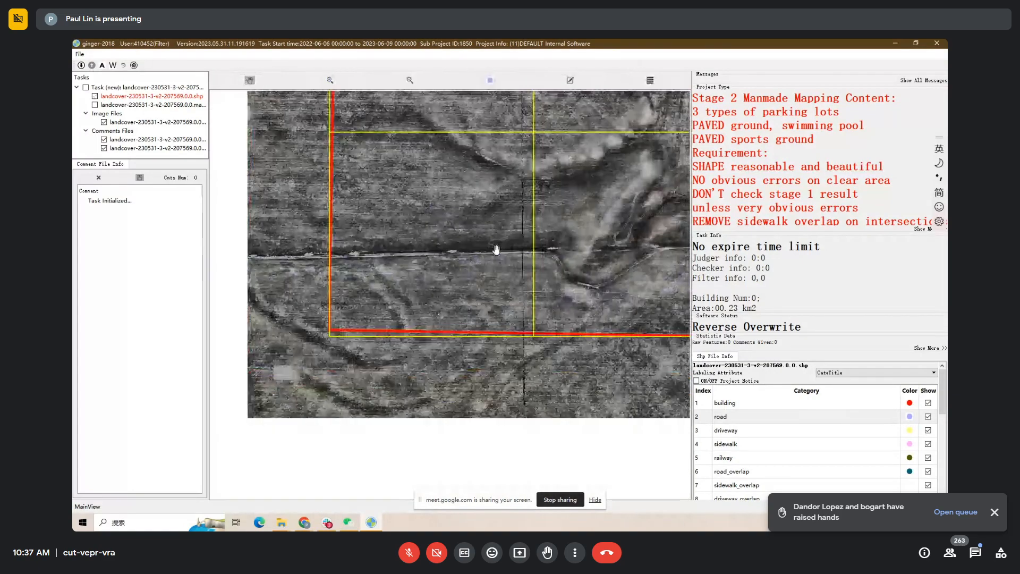
pyautogui.press('space')
pyautogui.moveTo(653, 170); pyautogui.dragTo(389, 289)
pyautogui.press('s')
pyautogui.moveTo(385, 252); pyautogui.dragTo(602, 234)
pyautogui.press('space')
pyautogui.scroll(5, 601, 234)
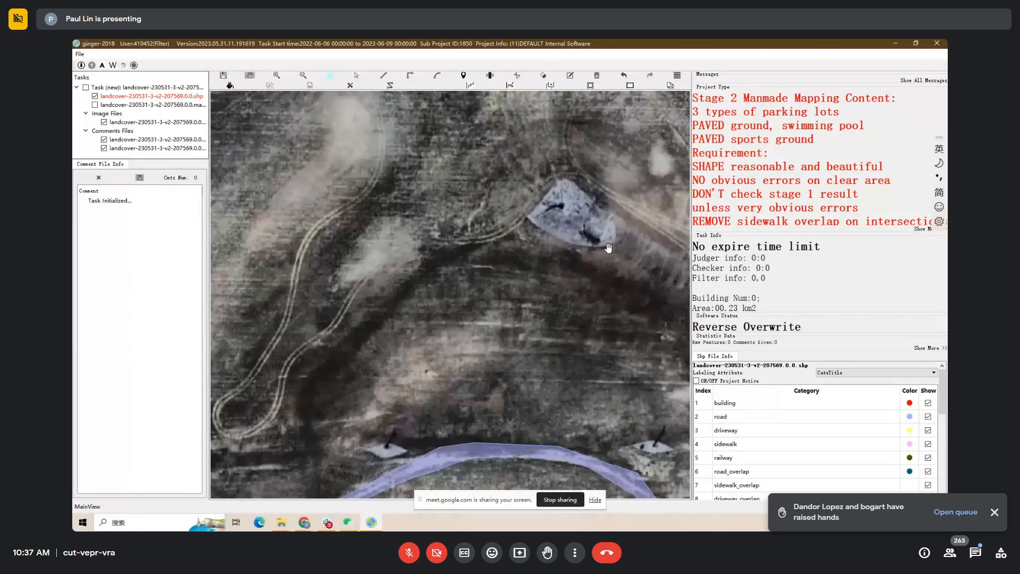
pyautogui.scroll(-5, 609, 248)
pyautogui.scroll(-3, 592, 255)
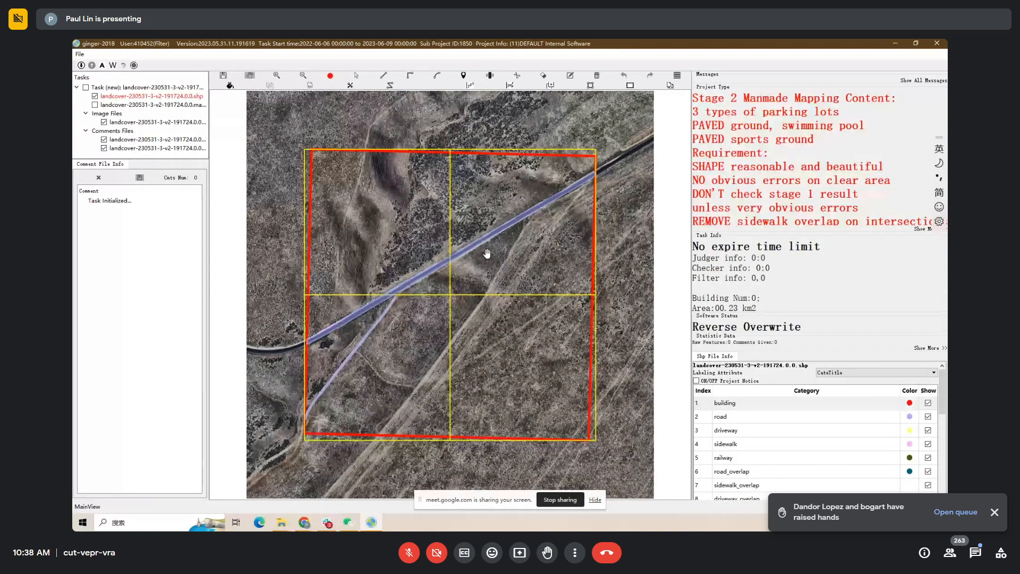
# Delete the sidewalk sliver along the main road near the western boundary of grid 191724 and check the adjoining roads against the imagery.
pyautogui.scroll(4, 322, 340)
pyautogui.click(327, 303)
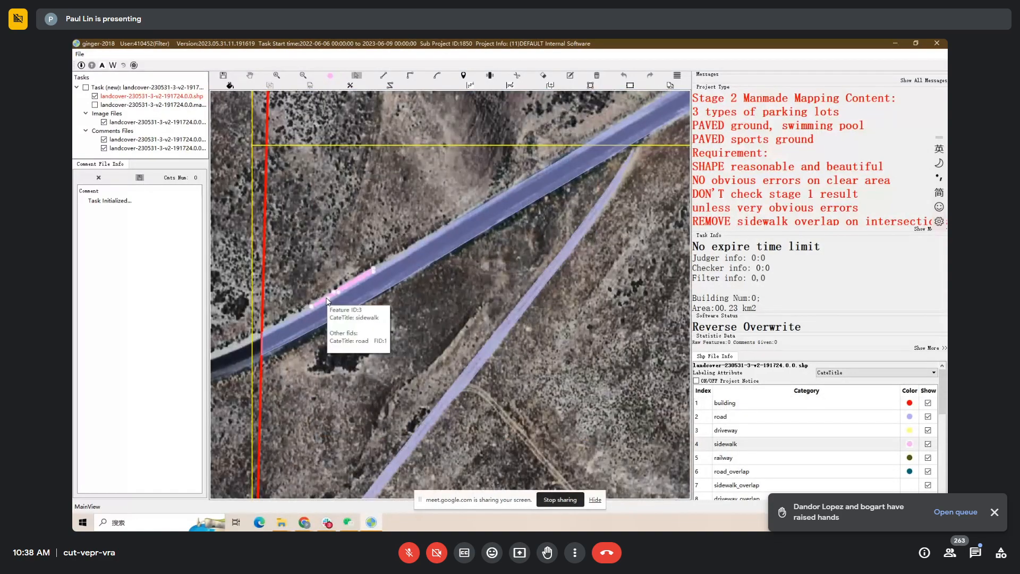
pyautogui.press('Delete')
pyautogui.moveTo(337, 288); pyautogui.dragTo(303, 219)
pyautogui.scroll(-1, 425, 273)
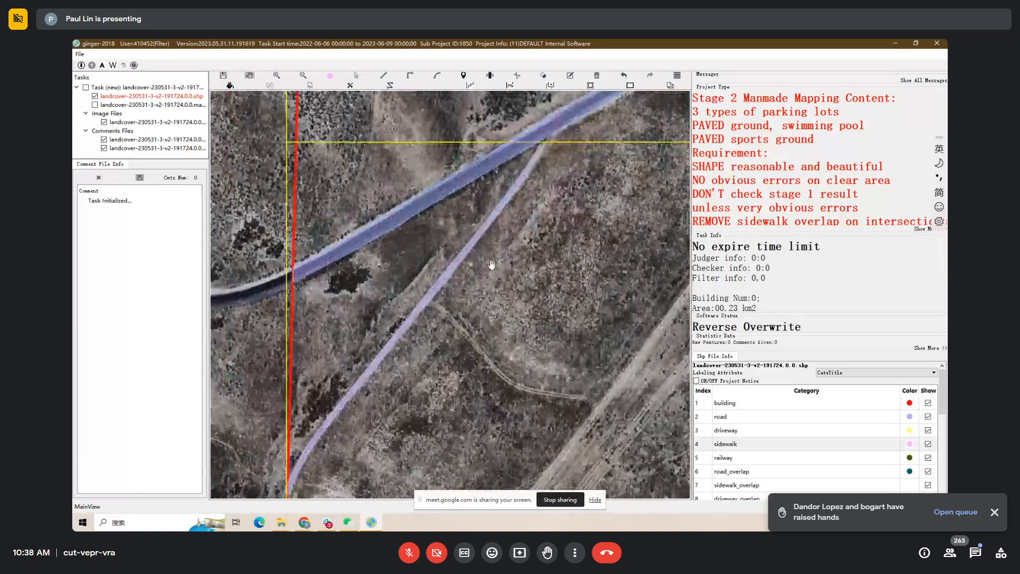
pyautogui.scroll(-1, 491, 265)
pyautogui.moveTo(548, 250); pyautogui.dragTo(663, 99)
pyautogui.press('space')
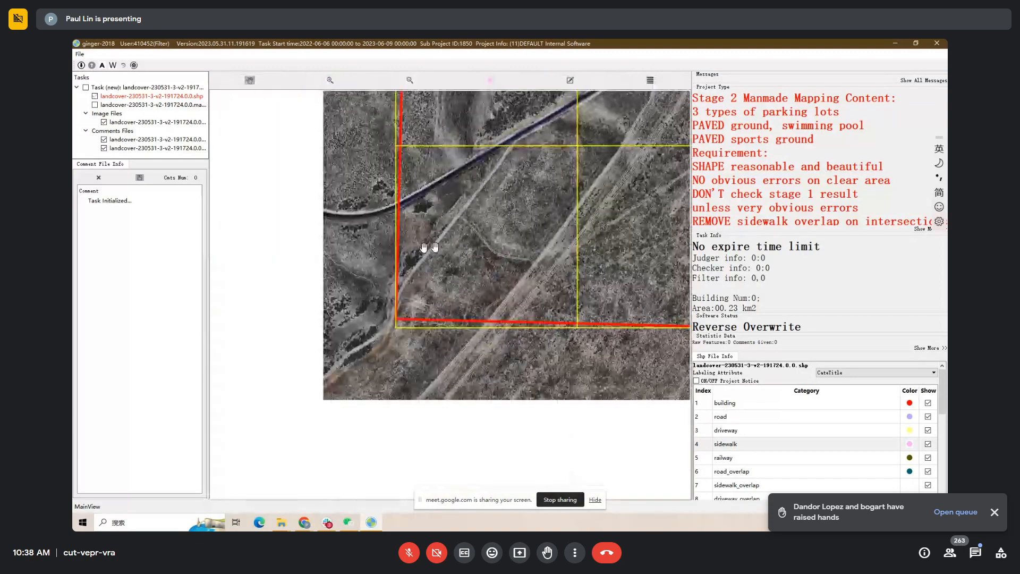
pyautogui.press('space')
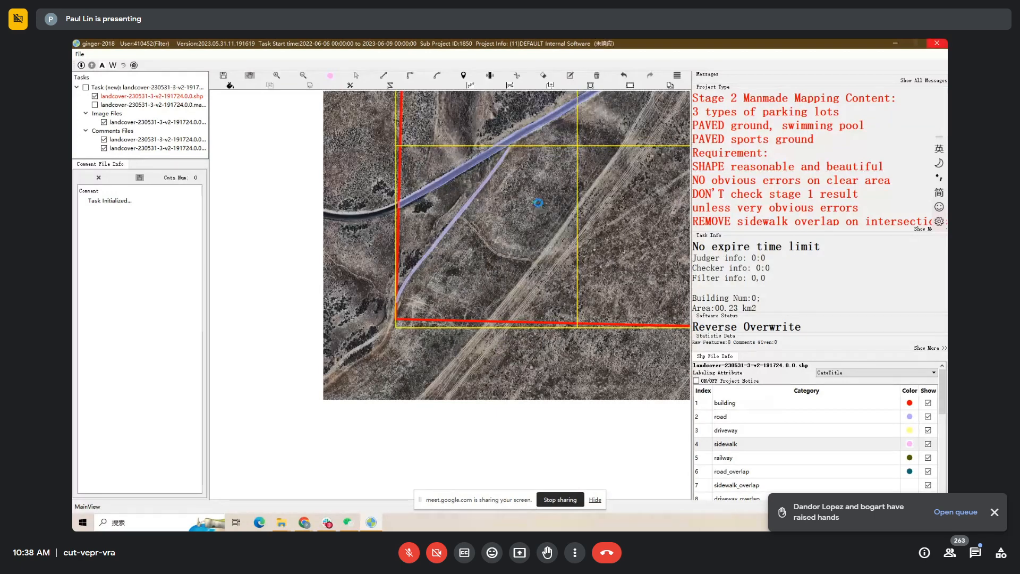
# Try deleting the southernmost road polygon in grid 360138, and undo the deletion.
pyautogui.press('Tab')
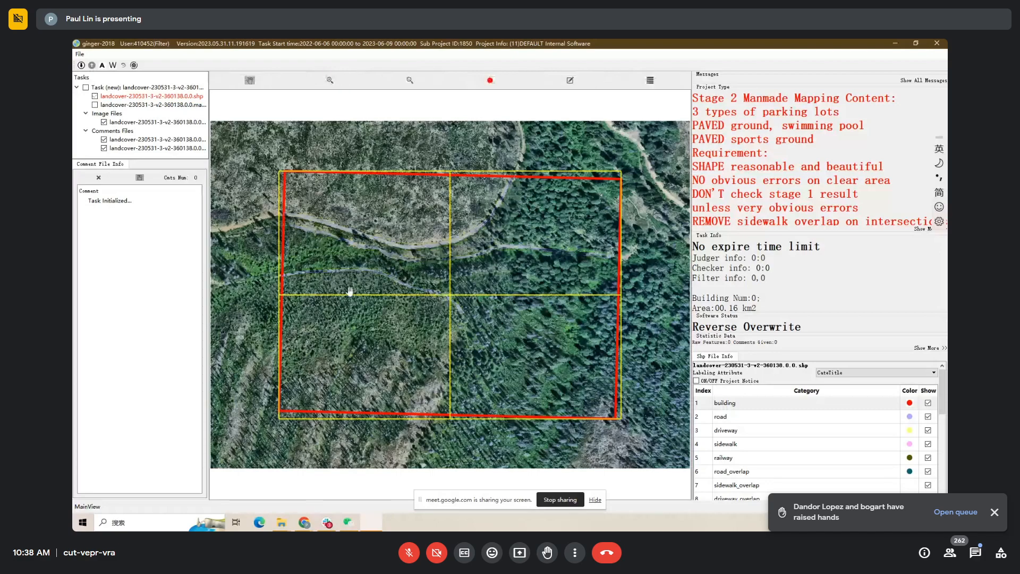
pyautogui.press('Tab')
pyautogui.click(424, 290)
pyautogui.press('Delete')
pyautogui.moveTo(305, 279); pyautogui.dragTo(381, 281)
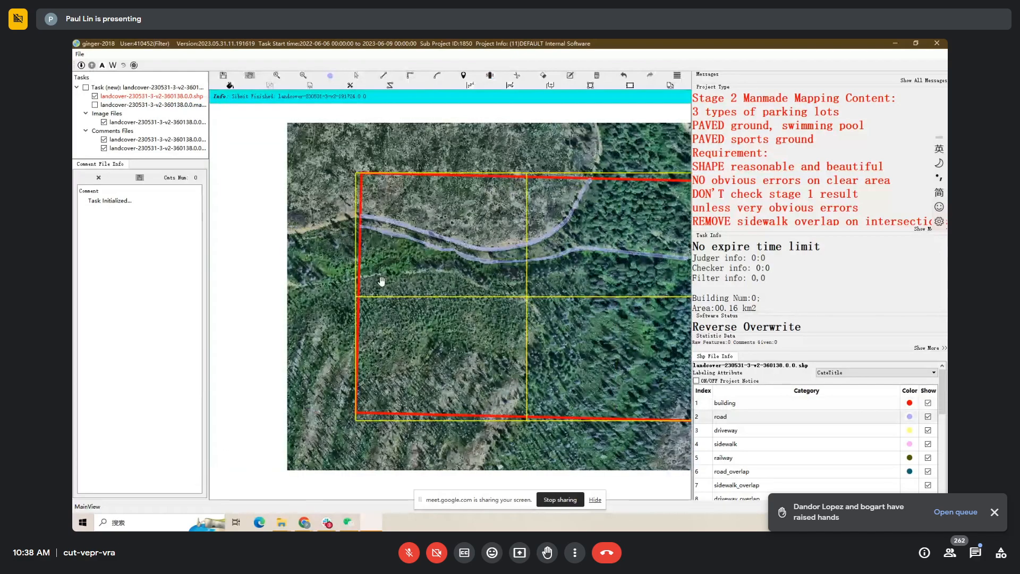
pyautogui.click(478, 286)
pyautogui.hotkey('ctrl', 'z')
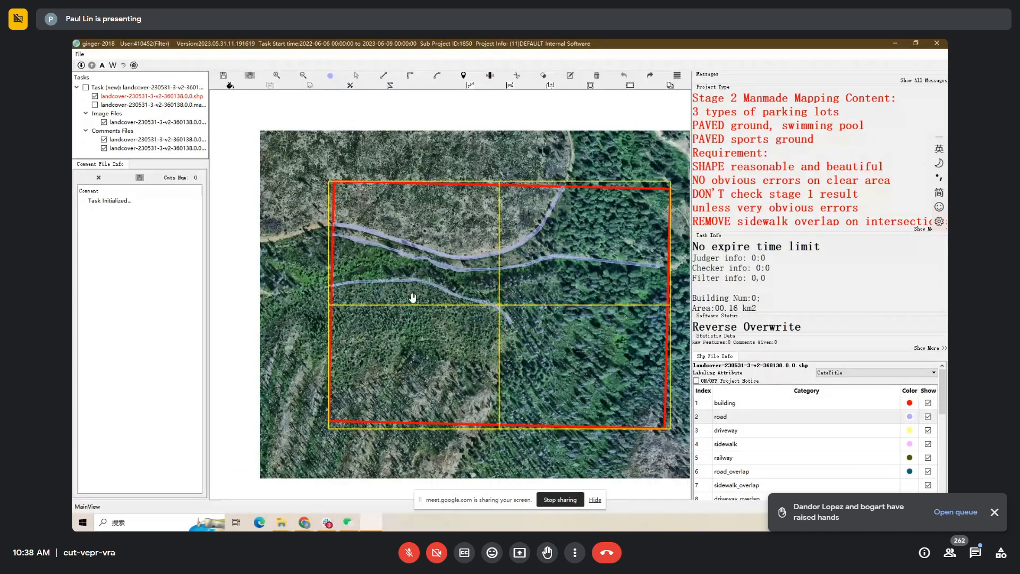
# Check the roads in grids 360138 and 238816 against the imagery with the labels hidden and shown.
pyautogui.scroll(2, 425, 289)
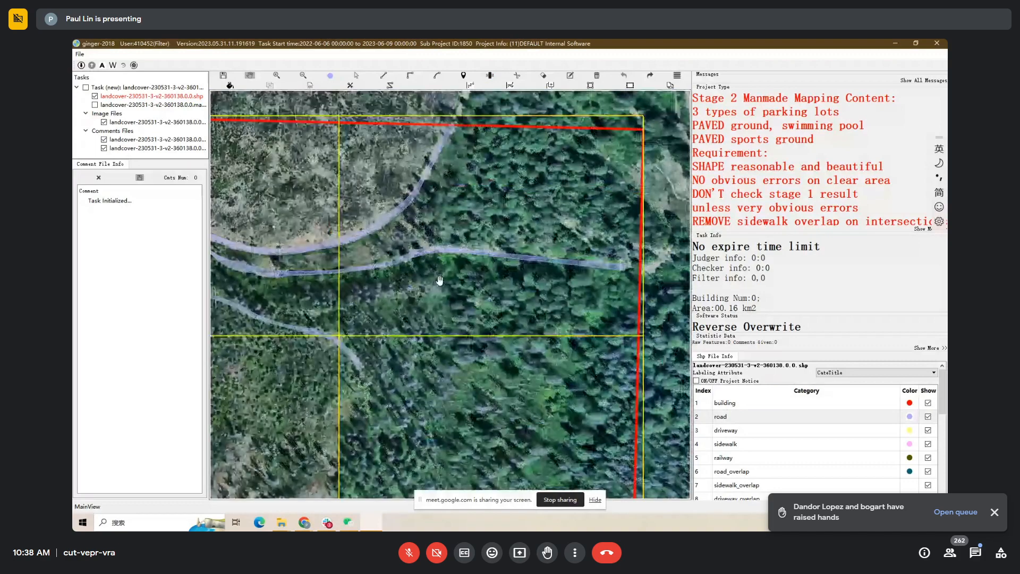
pyautogui.press('space')
pyautogui.press('space')
pyautogui.moveTo(392, 285); pyautogui.dragTo(565, 292)
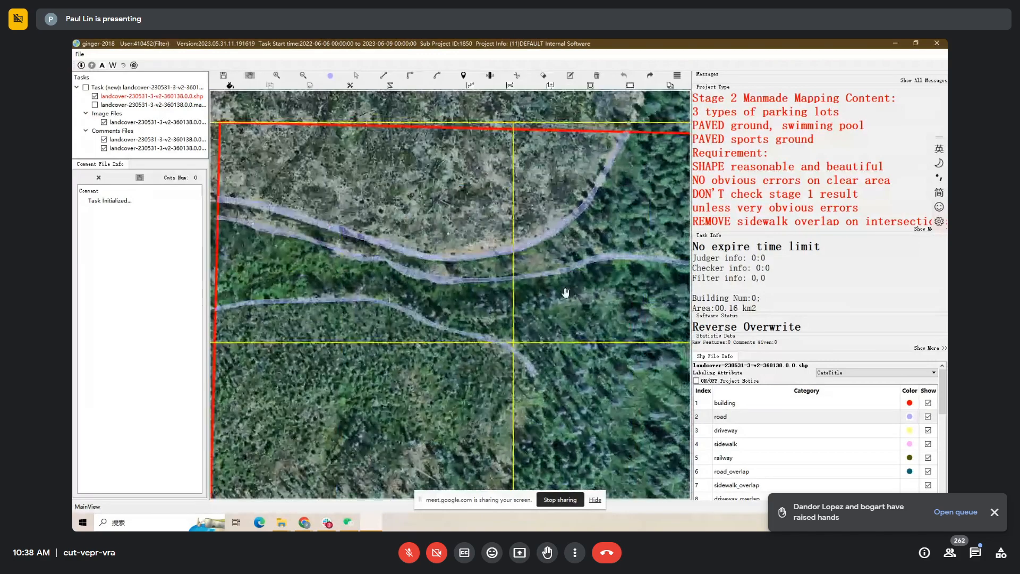
pyautogui.scroll(-2, 565, 292)
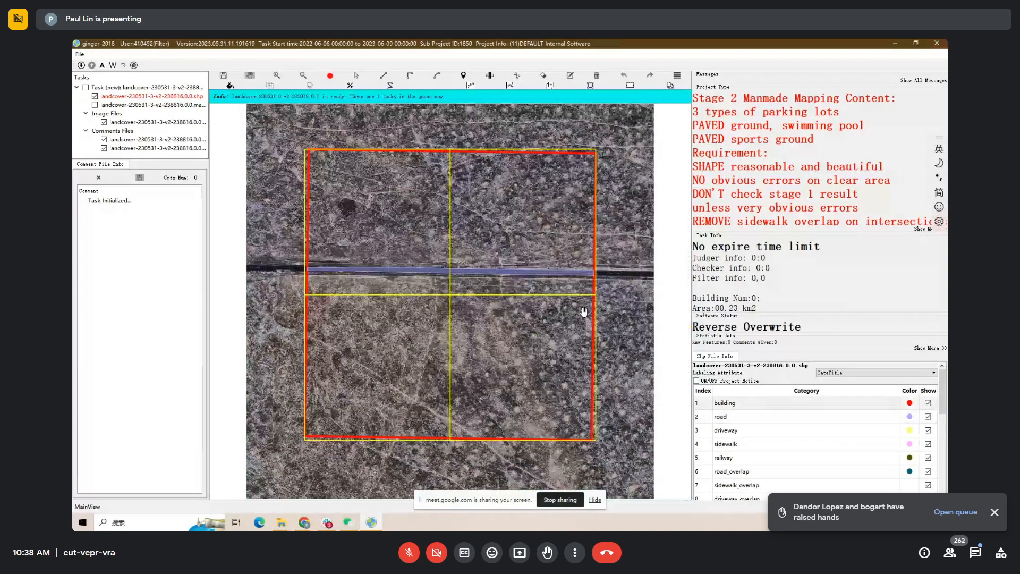
pyautogui.press('space')
pyautogui.moveTo(365, 249); pyautogui.dragTo(390, 240)
pyautogui.press('s')
pyautogui.moveTo(398, 216); pyautogui.dragTo(501, 353)
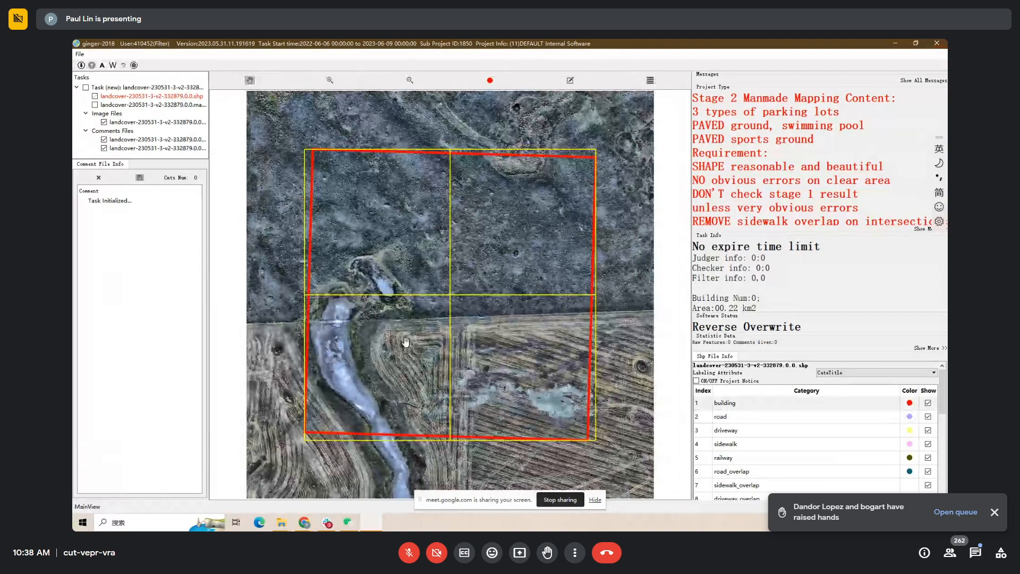
# Delete the pavement polygons covering the southeastern farmland in grid 332879 and check the bare imagery.
pyautogui.moveTo(461, 324); pyautogui.dragTo(582, 426)
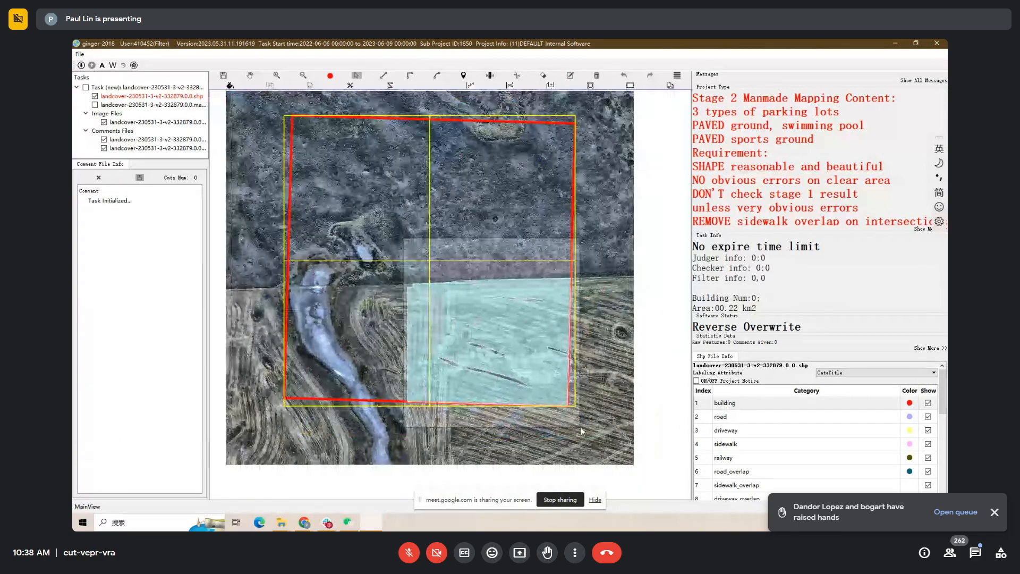
pyautogui.press('Delete')
pyautogui.moveTo(441, 286); pyautogui.dragTo(500, 357)
pyautogui.press('space')
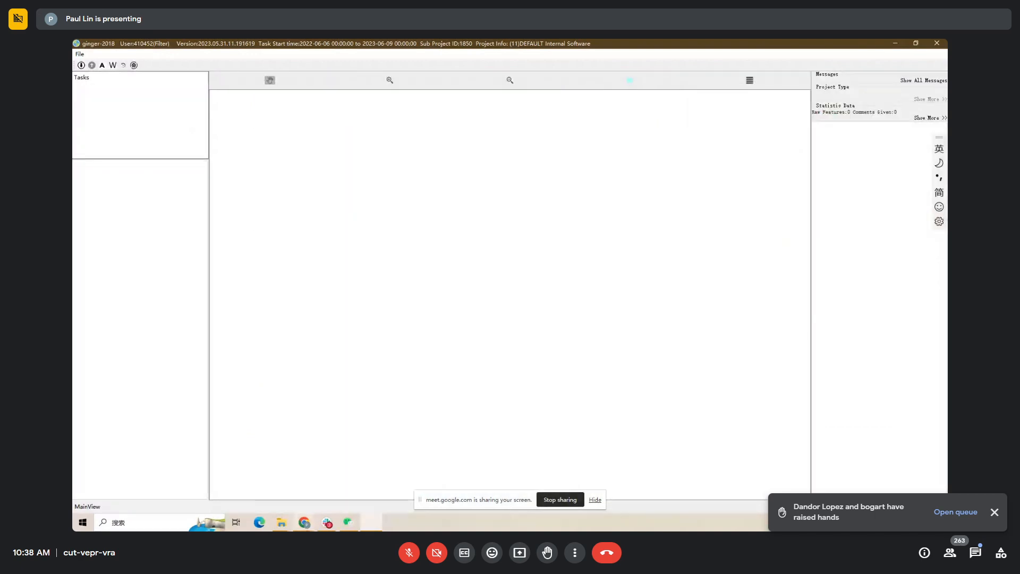
# Switch to Chrome and refresh the Task Monitor statistics for project 1850 - landcover-stage2-230606 in Annotate Platform.
pyautogui.moveTo(304, 523)
pyautogui.click(255, 479)
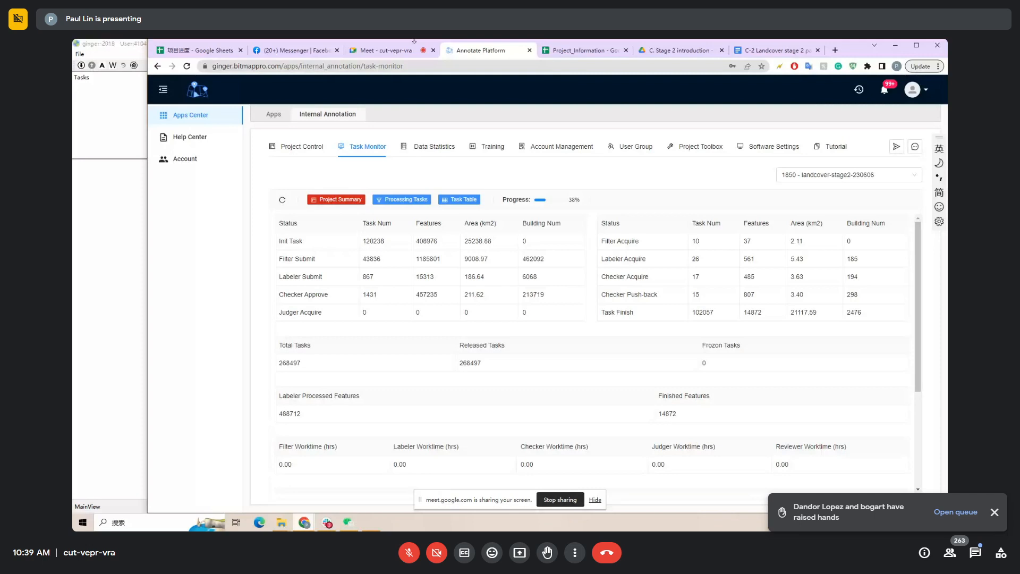
pyautogui.click(380, 51)
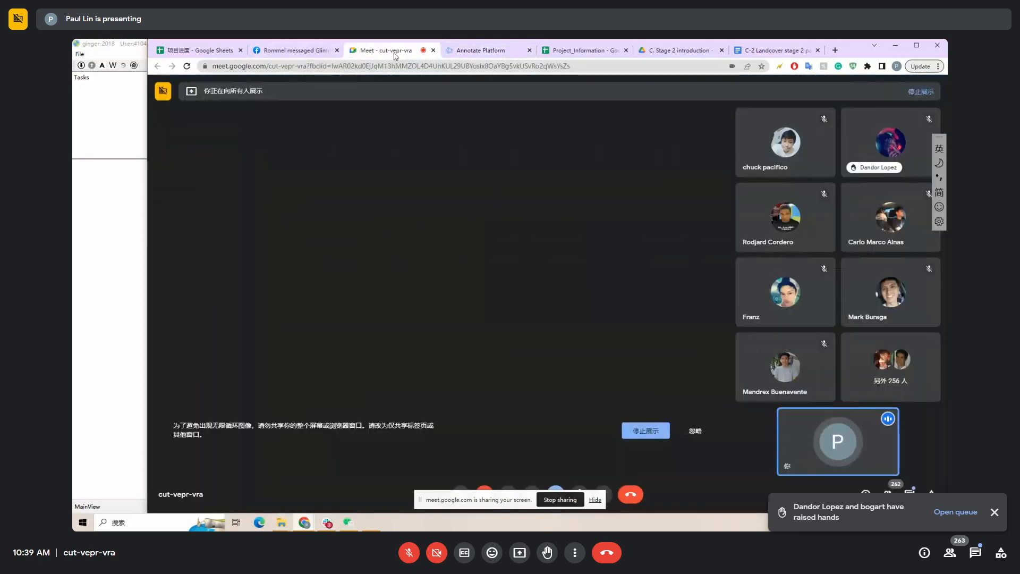
pyautogui.click(481, 57)
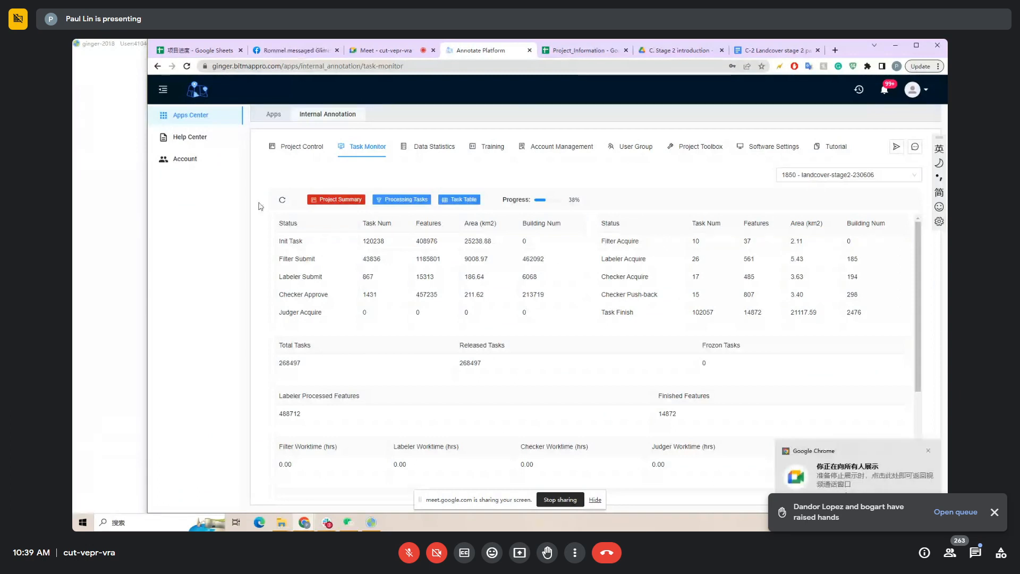
pyautogui.click(281, 205)
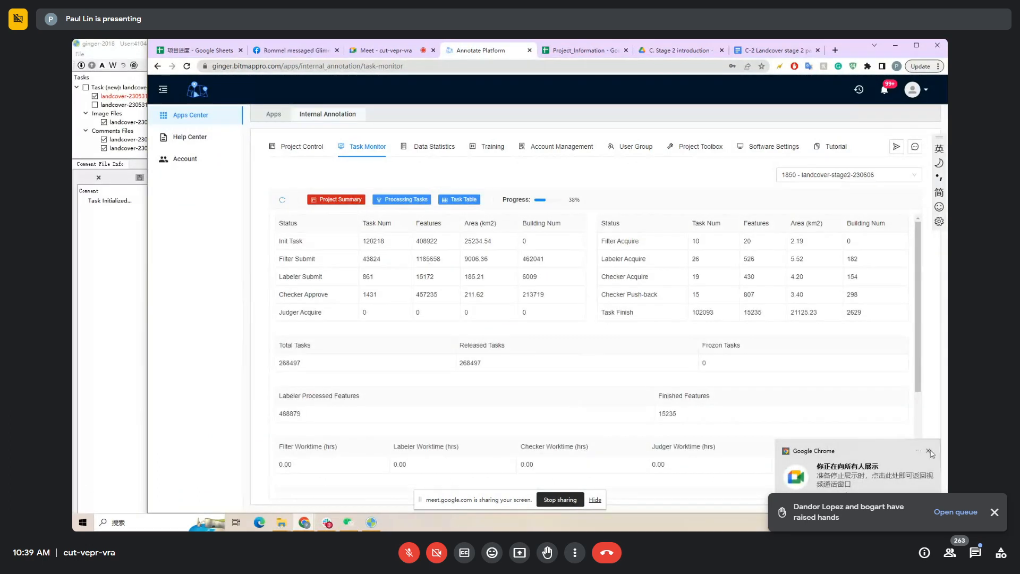
# Return to ginger, look over the road in grid 264314, and change the W mode to R.
pyautogui.click(131, 323)
pyautogui.moveTo(430, 263); pyautogui.dragTo(428, 234)
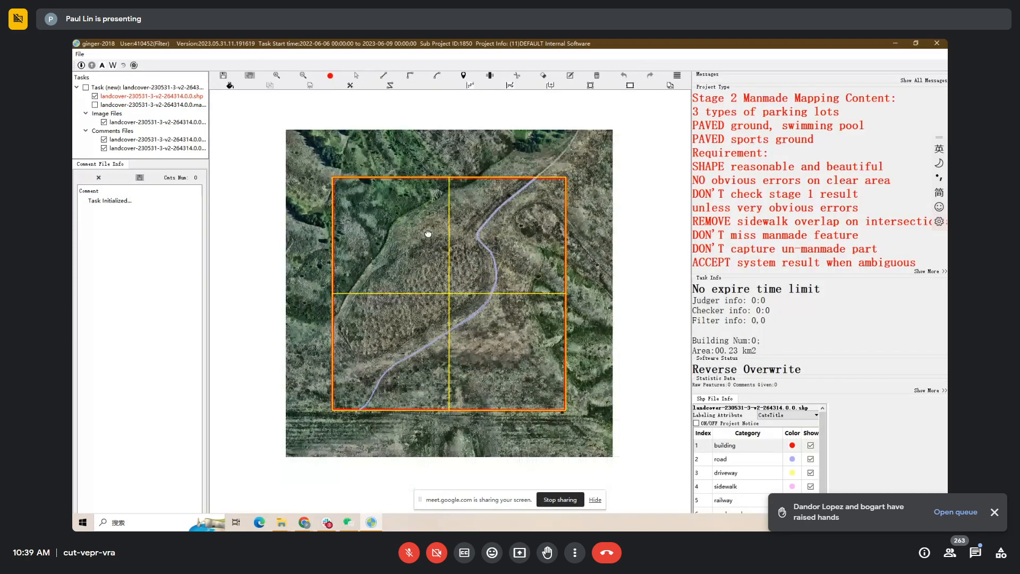
pyautogui.moveTo(409, 273); pyautogui.dragTo(430, 275)
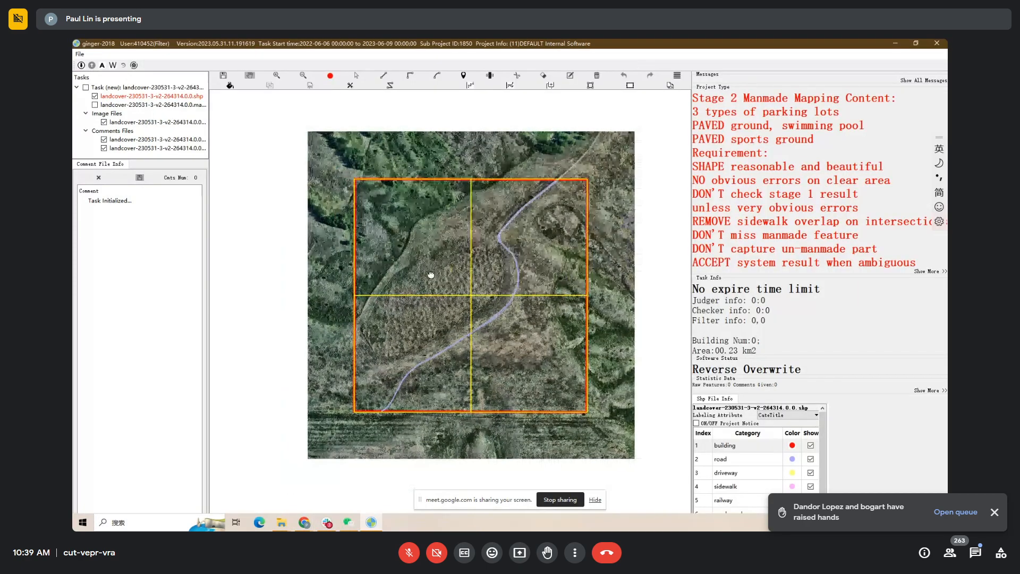
pyautogui.click(114, 65)
pyautogui.moveTo(385, 325); pyautogui.dragTo(389, 311)
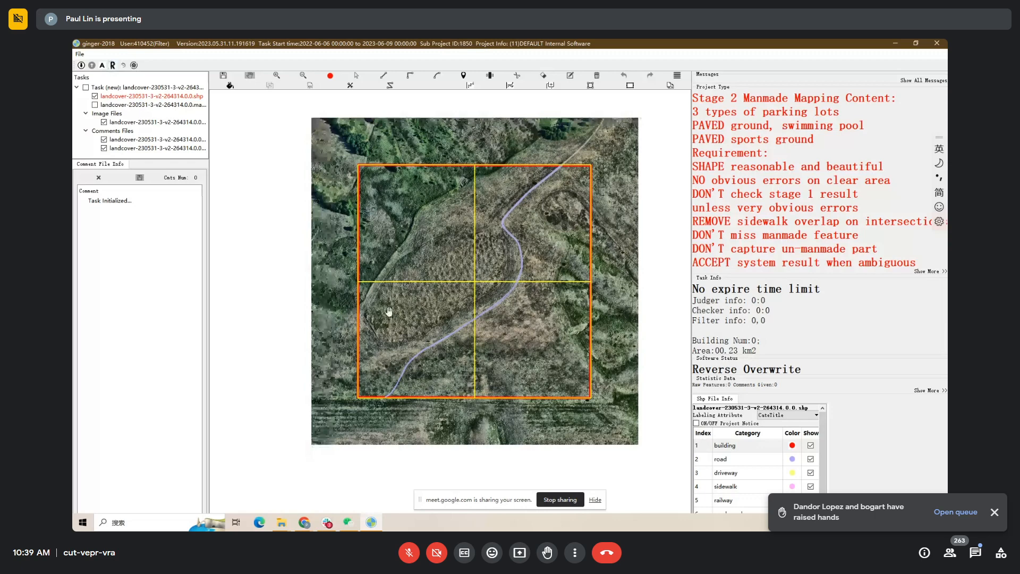
# Switch to the Google Meet call in Chrome and open its in-call messages.
pyautogui.click(309, 519)
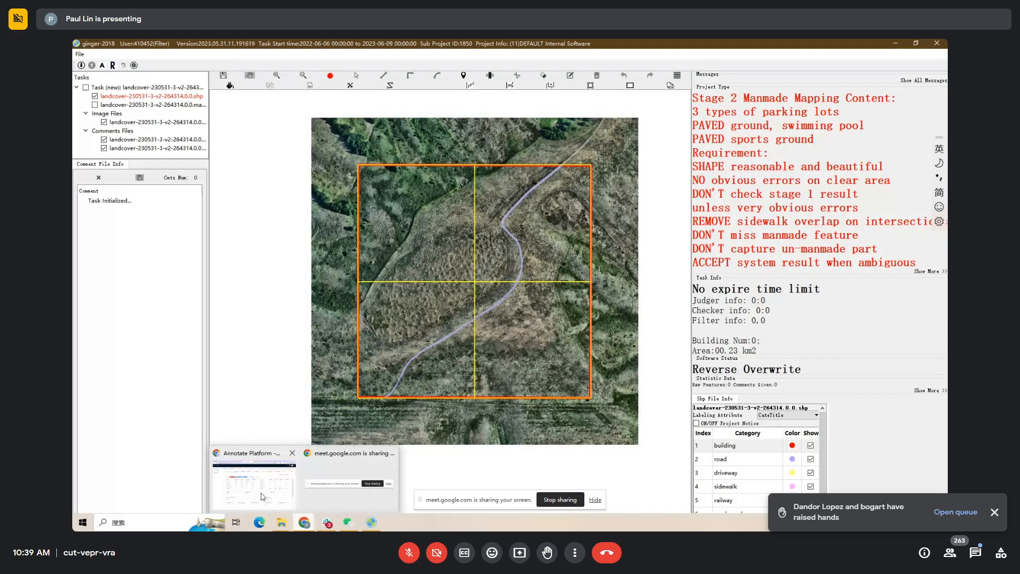
pyautogui.click(262, 497)
pyautogui.click(380, 50)
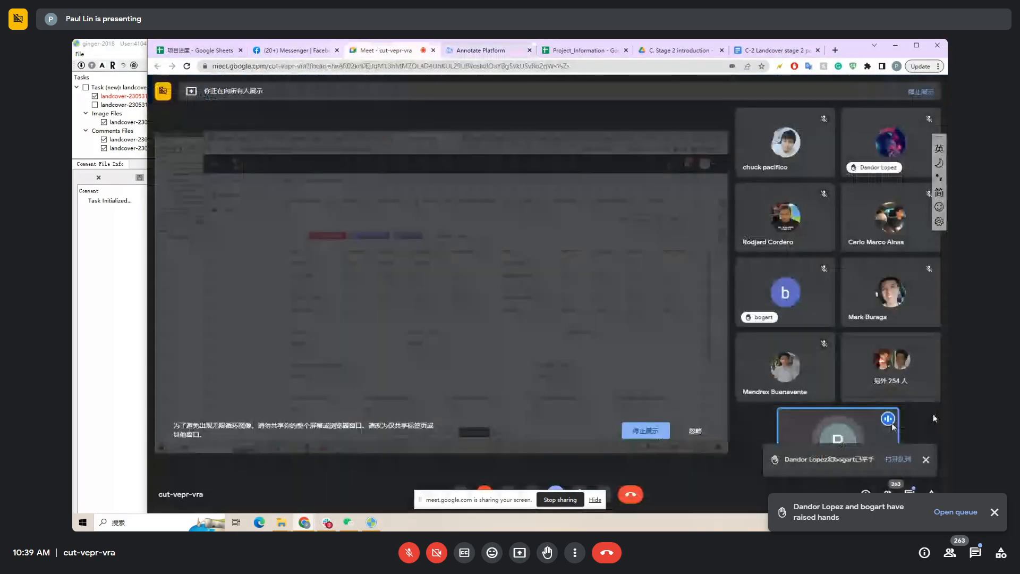
pyautogui.click(910, 494)
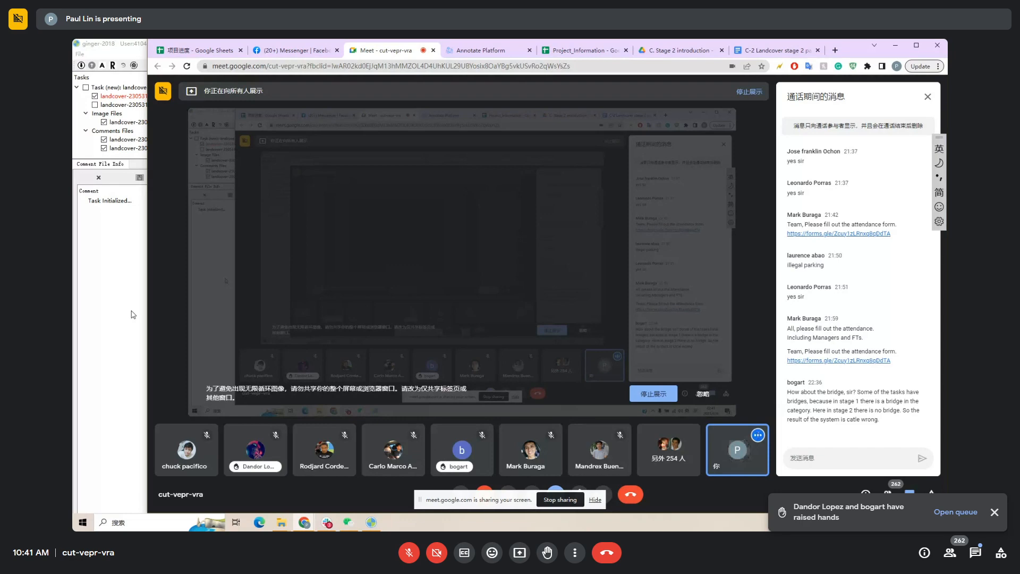
# Return to ginger and delete the pavement polygon on the circular eastern field in grid 182835.
pyautogui.click(371, 527)
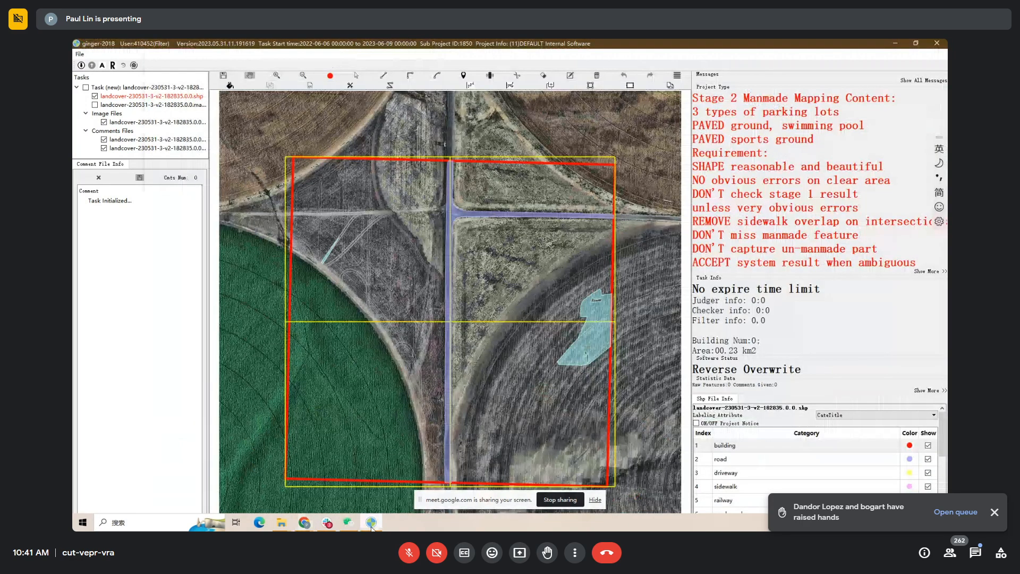
pyautogui.moveTo(571, 333); pyautogui.dragTo(555, 323)
pyautogui.click(575, 331)
pyautogui.press('Delete')
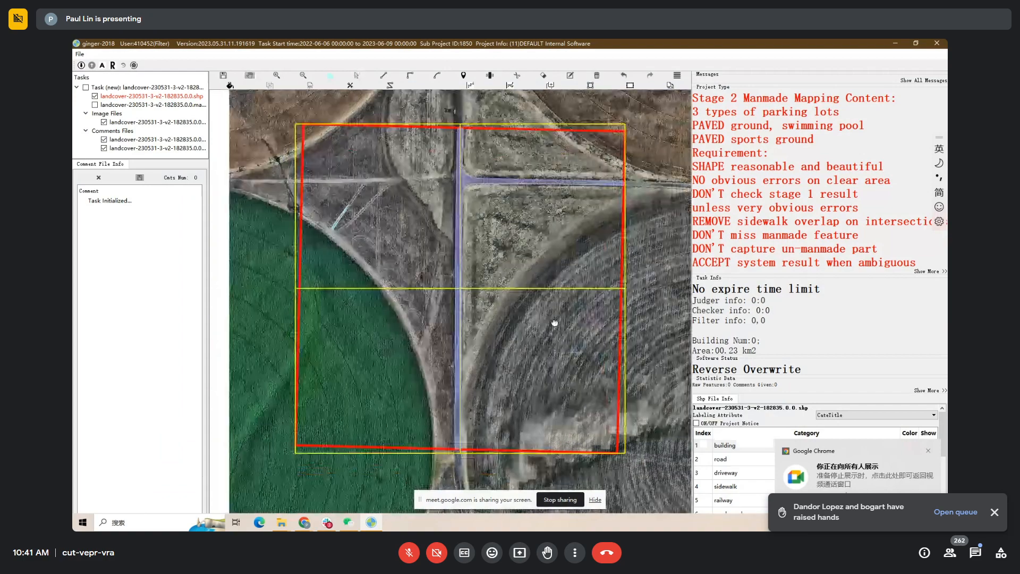
# Examine the road junction and eastern field in grid 182835 against the imagery with the labels hidden and shown.
pyautogui.press('space')
pyautogui.press('space')
pyautogui.moveTo(506, 237); pyautogui.dragTo(515, 259)
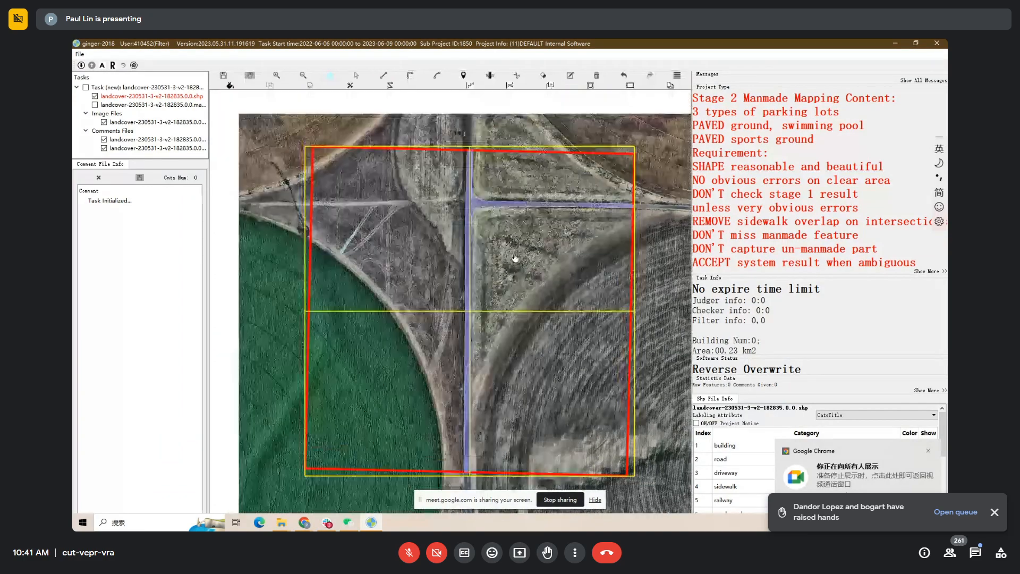
pyautogui.scroll(1, 476, 146)
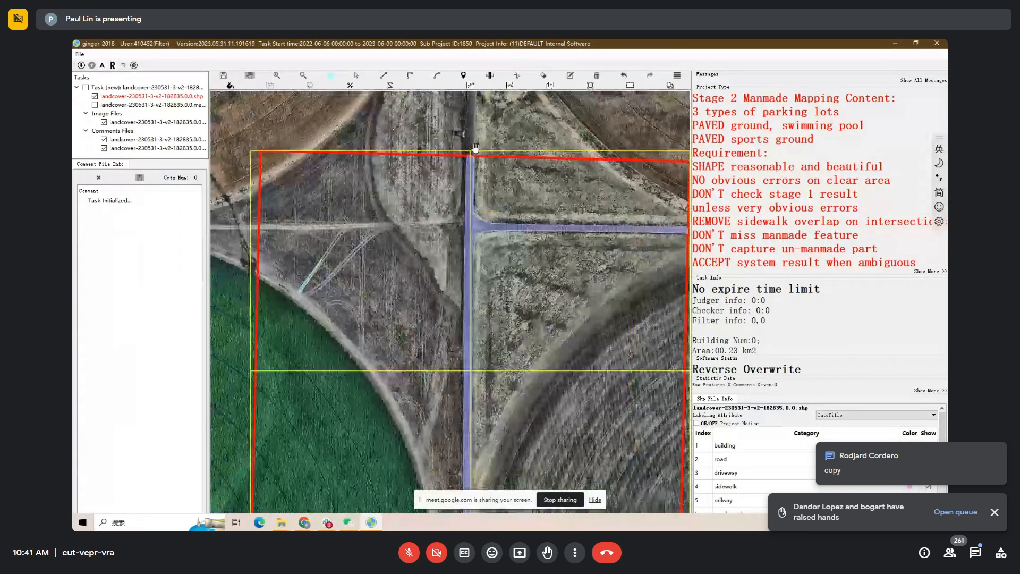
pyautogui.scroll(2, 475, 148)
pyautogui.moveTo(586, 346); pyautogui.dragTo(464, 198)
pyautogui.scroll(-2, 498, 341)
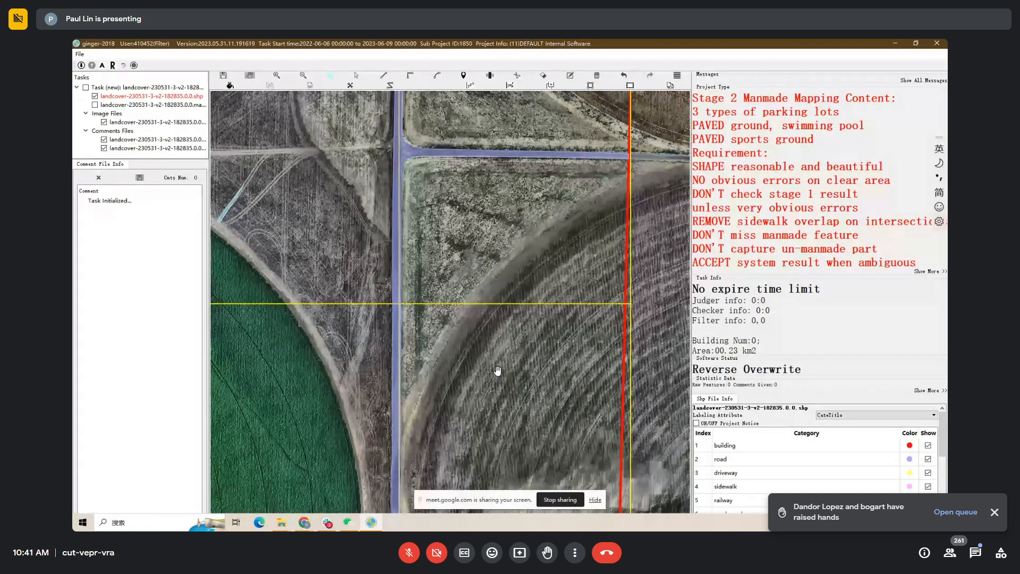
# Delete the pavement polygon on the field at the northern boundary of grid 182770 and compare the grid with the bare imagery.
pyautogui.click(376, 522)
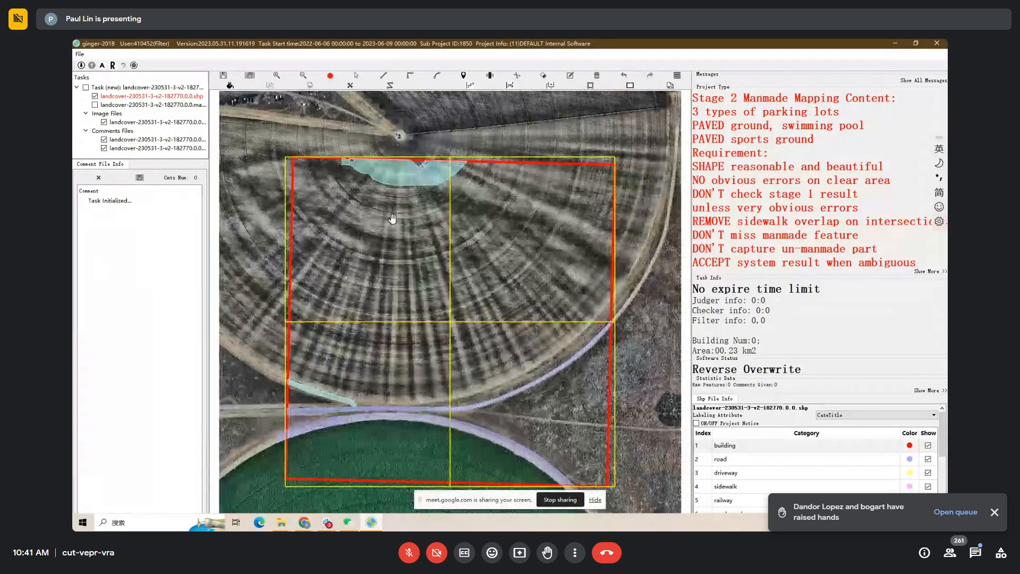
pyautogui.moveTo(353, 230); pyautogui.dragTo(504, 123)
pyautogui.press('Delete')
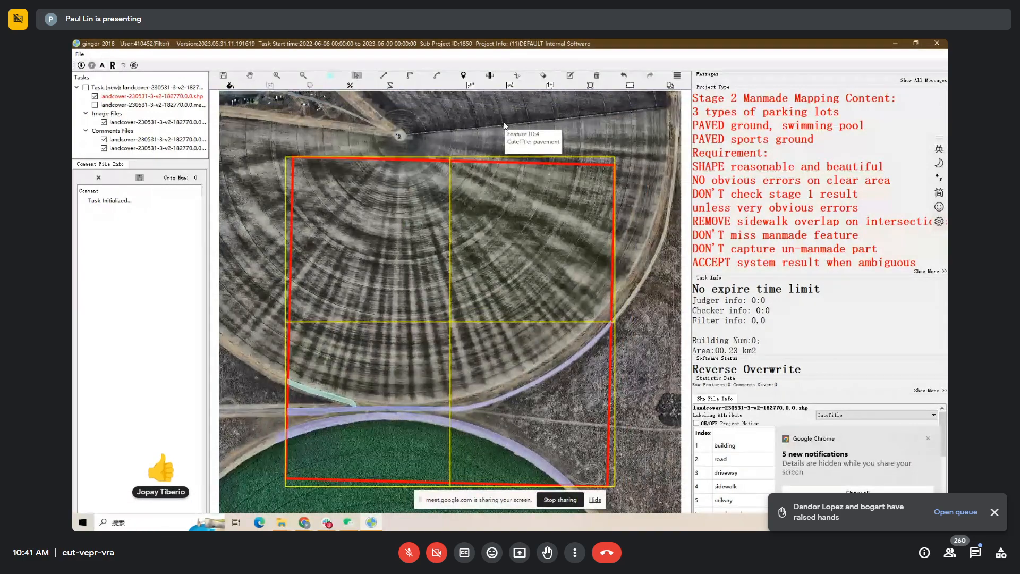
pyautogui.moveTo(392, 286); pyautogui.dragTo(417, 273)
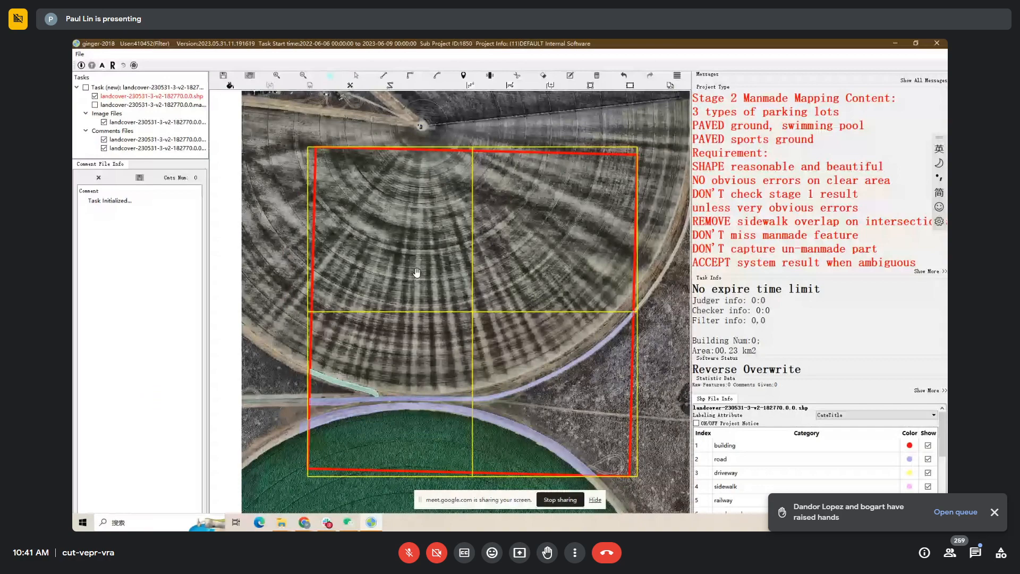
pyautogui.press('space')
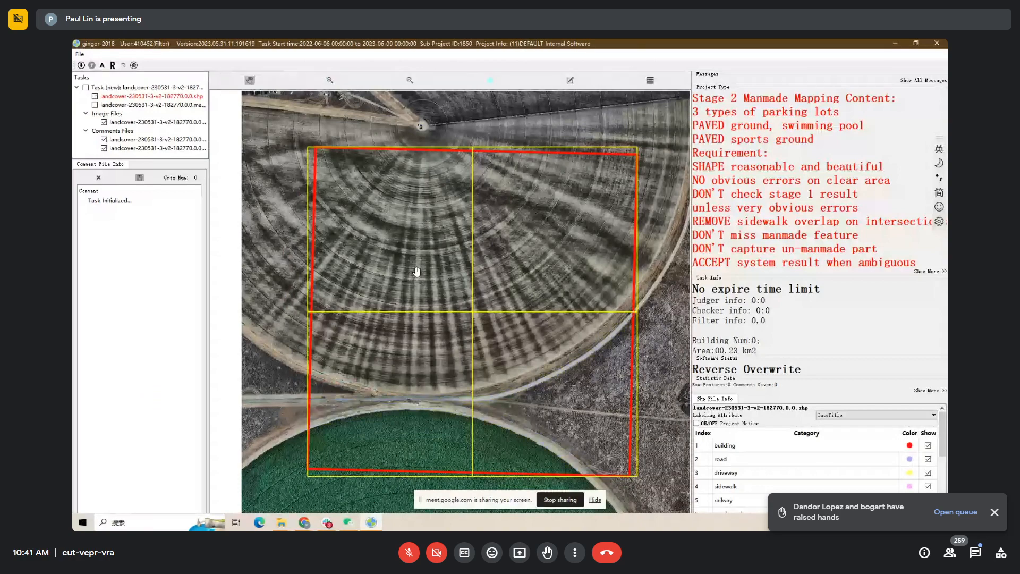
# Check the labels in grid 182770 and examine the central pavement and roads of the circular field in grid 182850.
pyautogui.press('space')
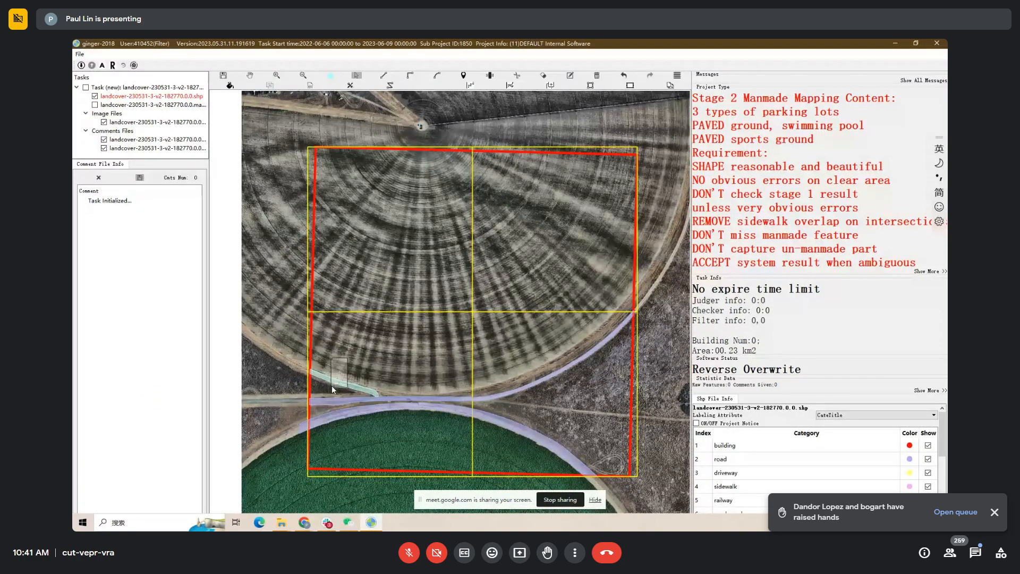
pyautogui.moveTo(434, 321); pyautogui.dragTo(530, 319)
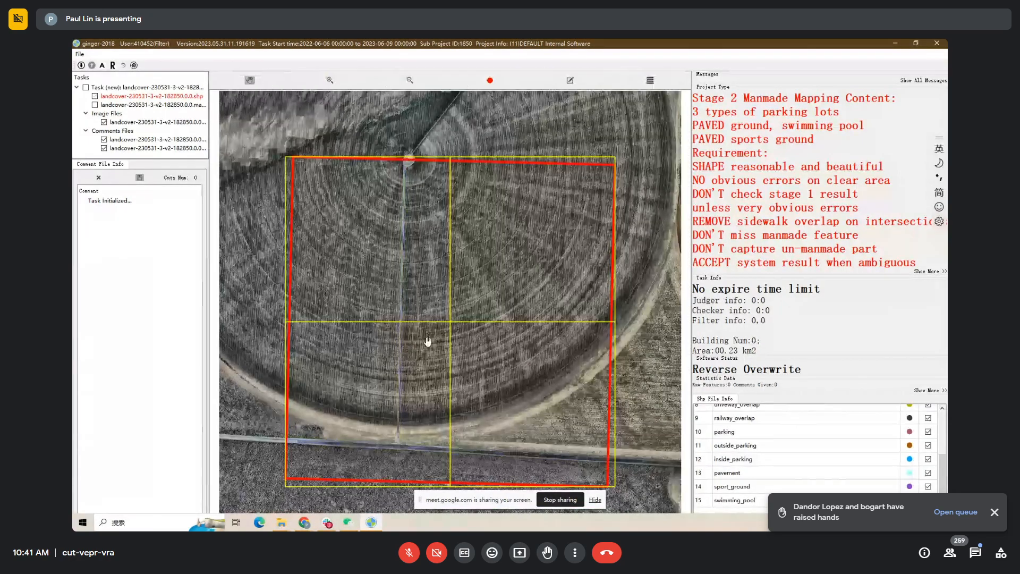
pyautogui.scroll(2, 396, 146)
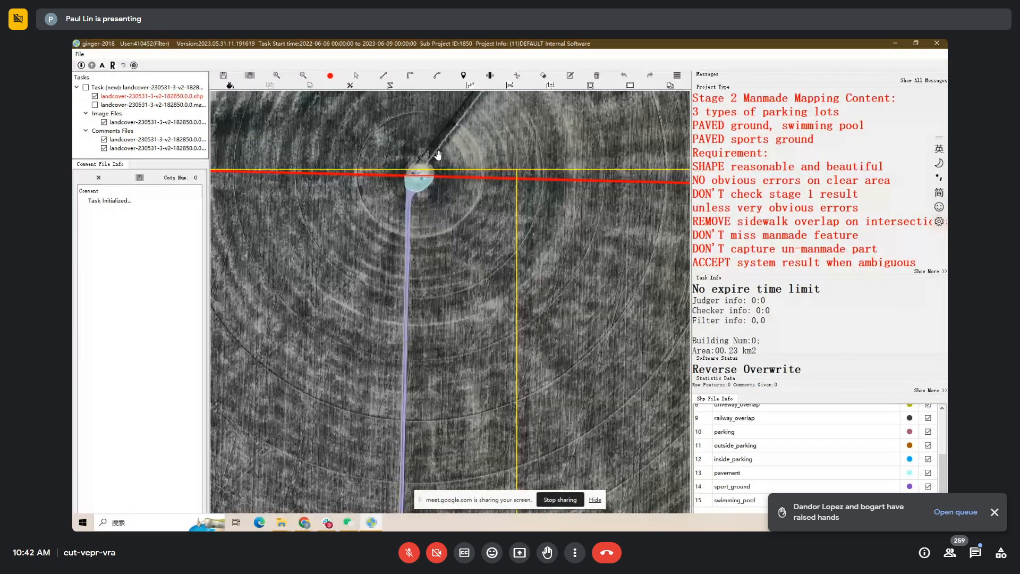
pyautogui.scroll(2, 447, 298)
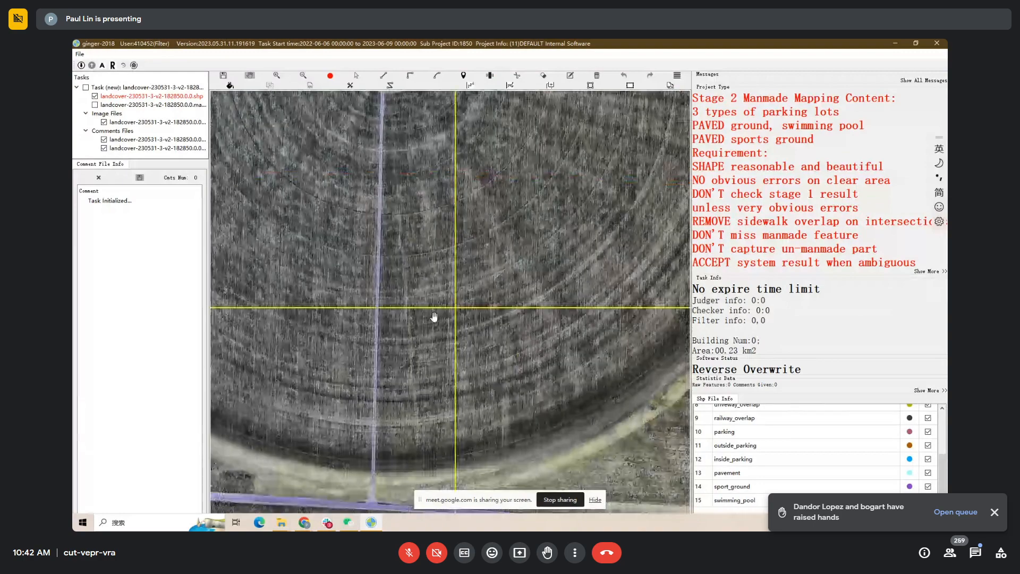
pyautogui.scroll(-4, 466, 168)
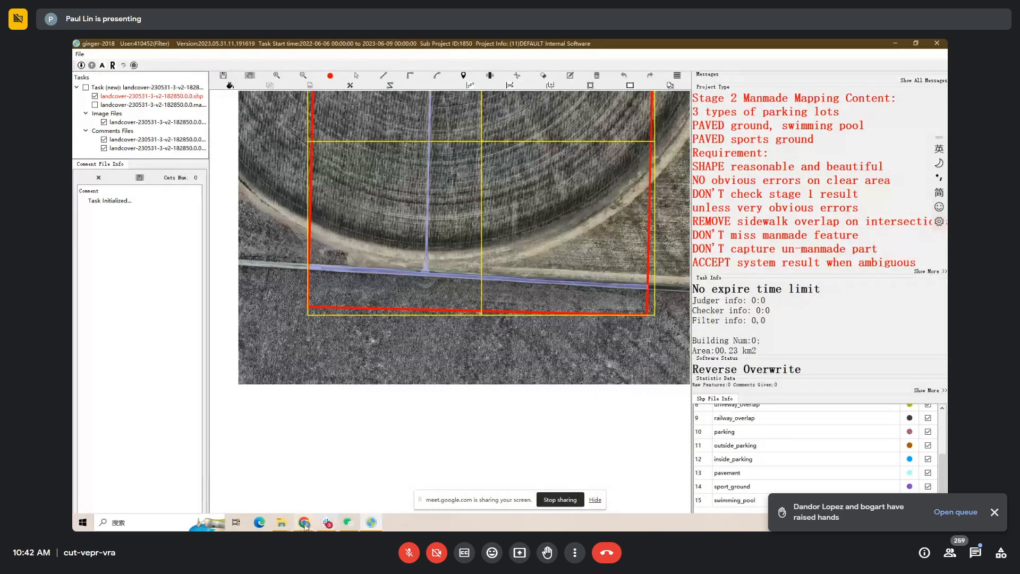
# Switch to the Google Meet call in Chrome and dismiss the notifications covering the in-call messages.
pyautogui.moveTo(305, 526)
pyautogui.click(240, 469)
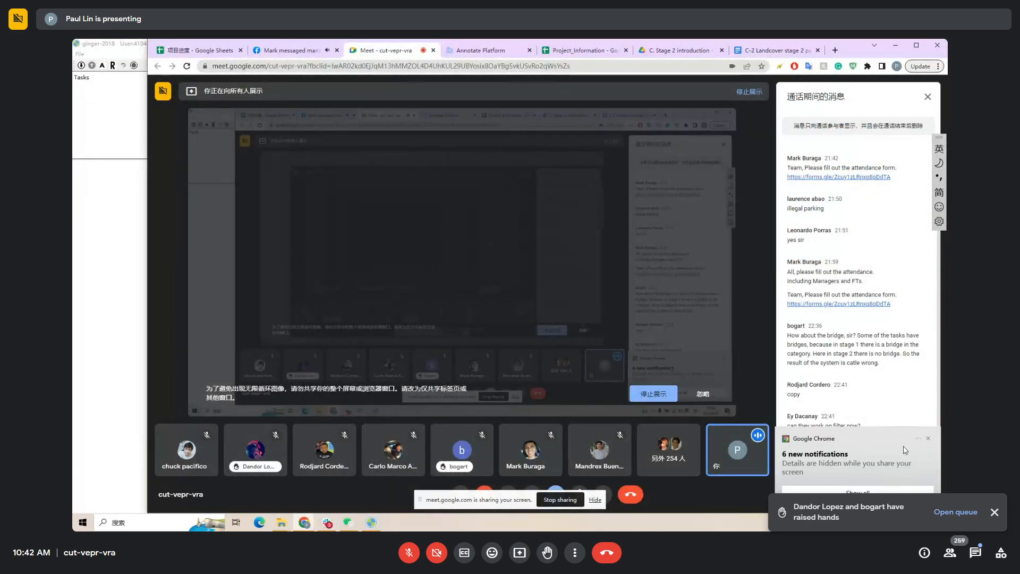
pyautogui.click(928, 439)
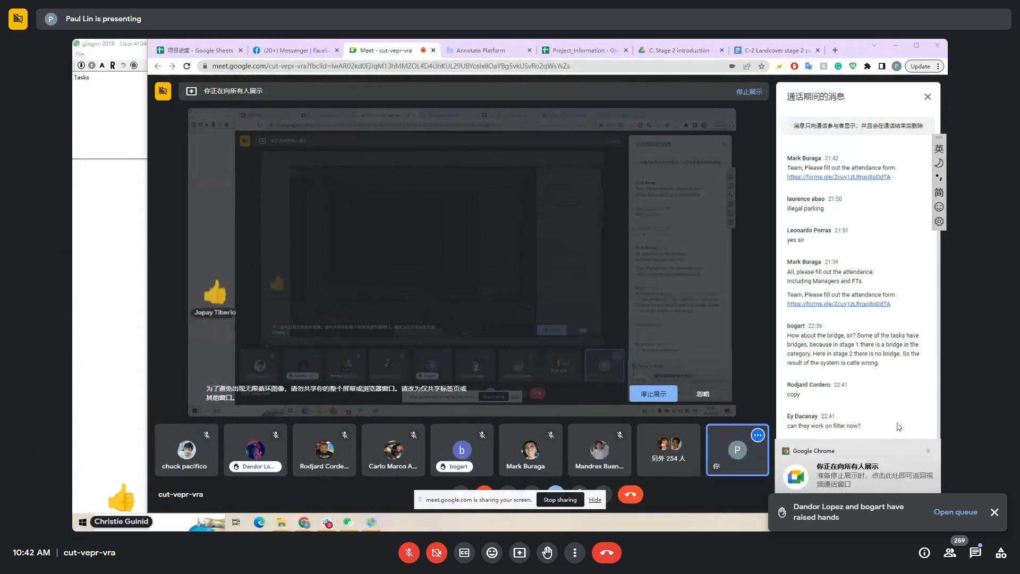
pyautogui.click(928, 450)
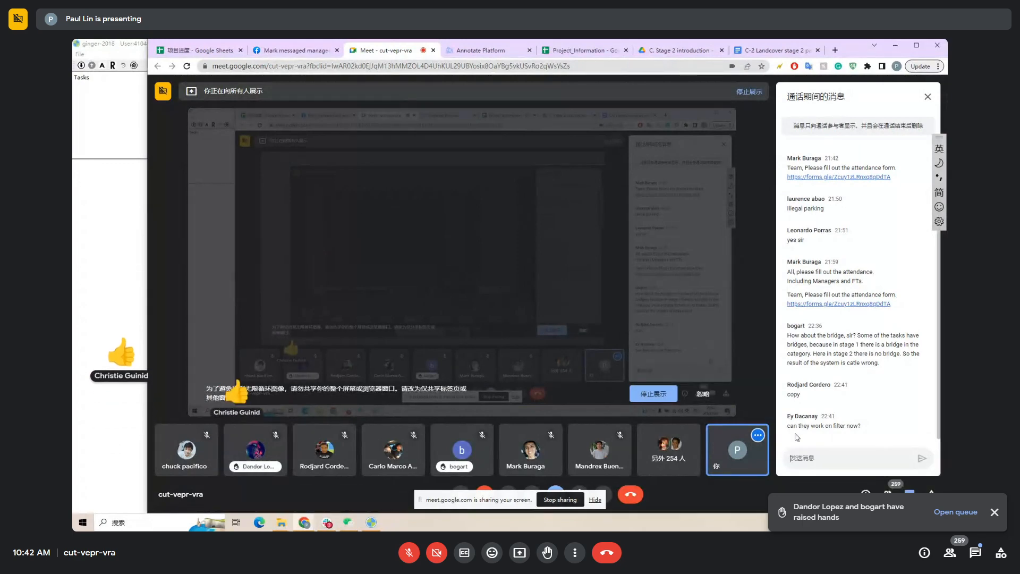
# Return to ginger and exit the program, confirming the exit.
pyautogui.click(371, 523)
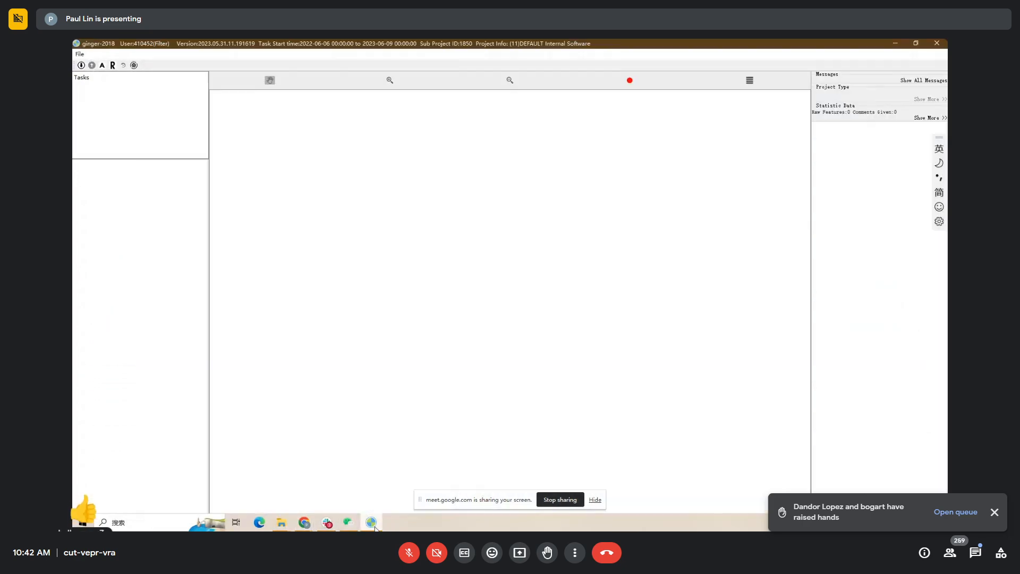
pyautogui.hotkey('alt', 'F4')
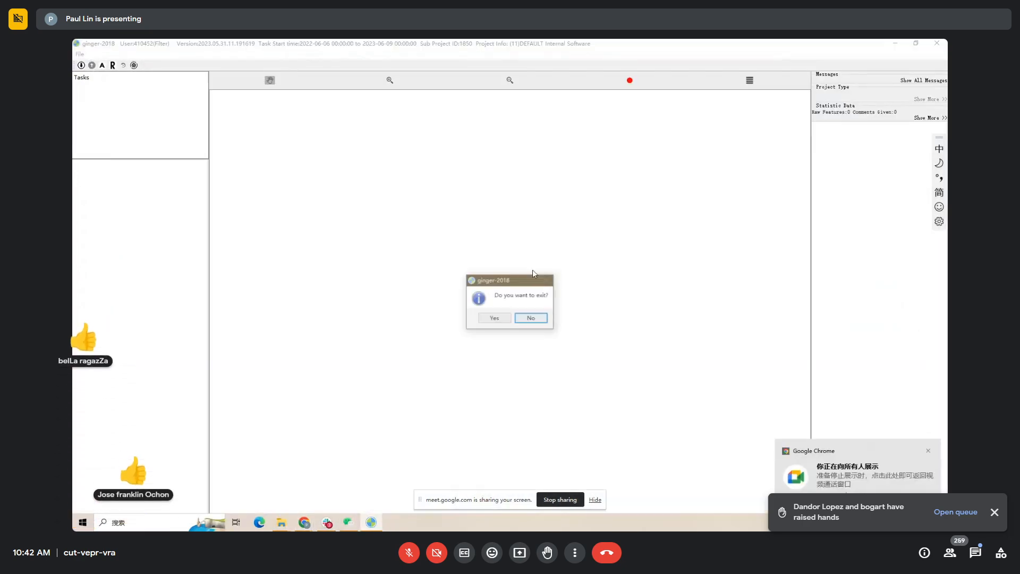
pyautogui.click(494, 320)
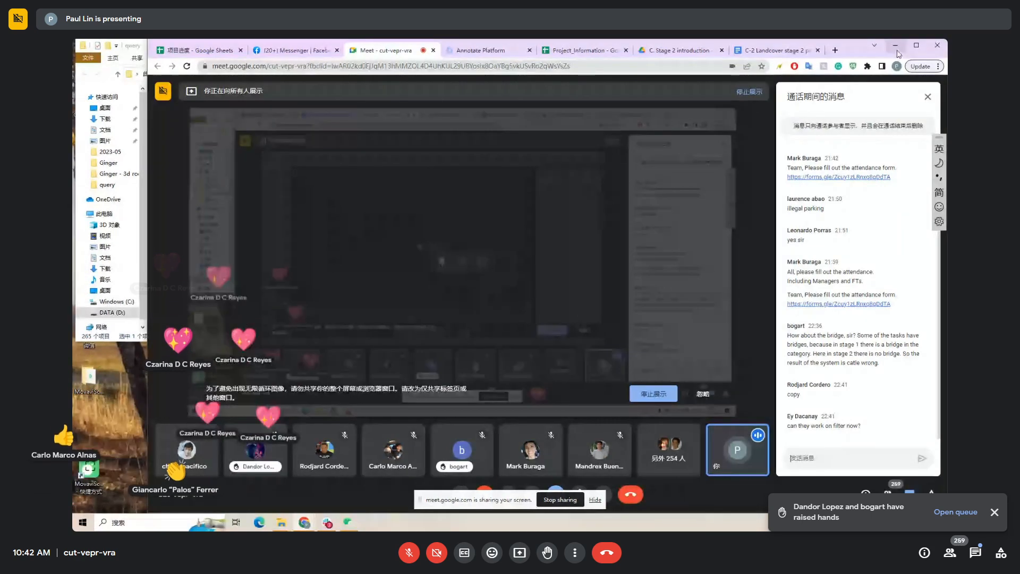
# Maximize the Google Meet browser window and hide the screen-sharing notice.
pyautogui.click(915, 46)
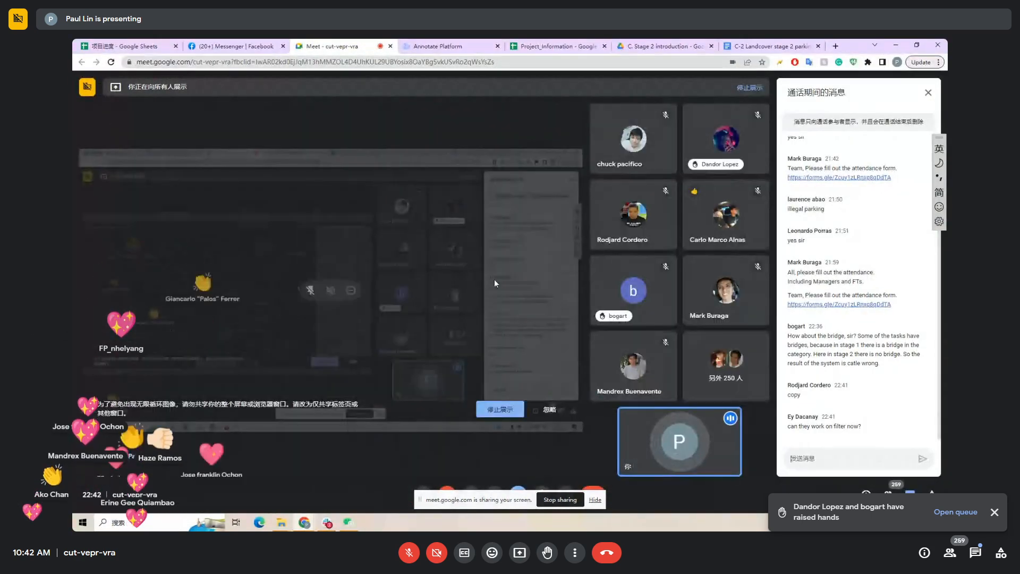
pyautogui.click(594, 501)
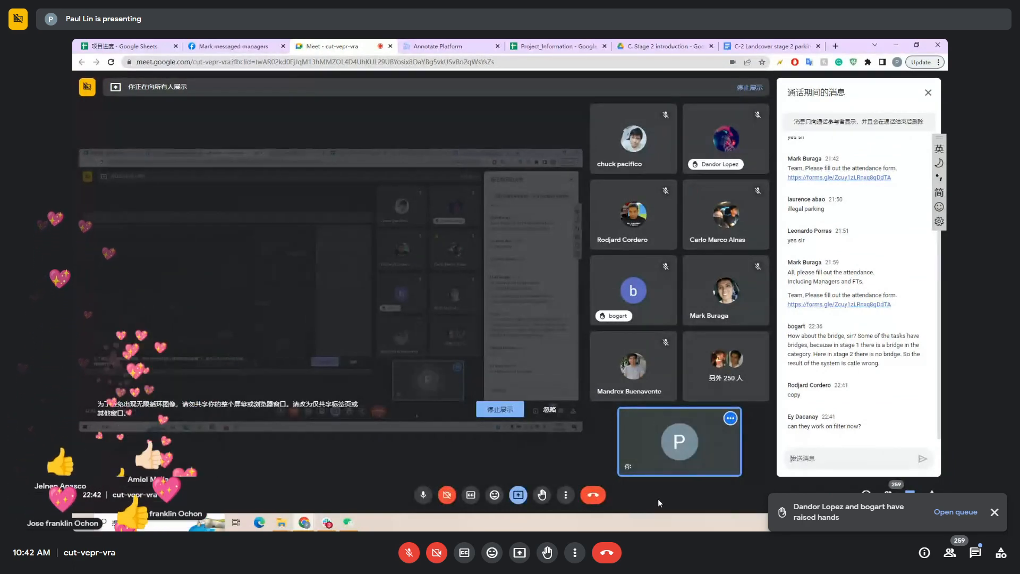